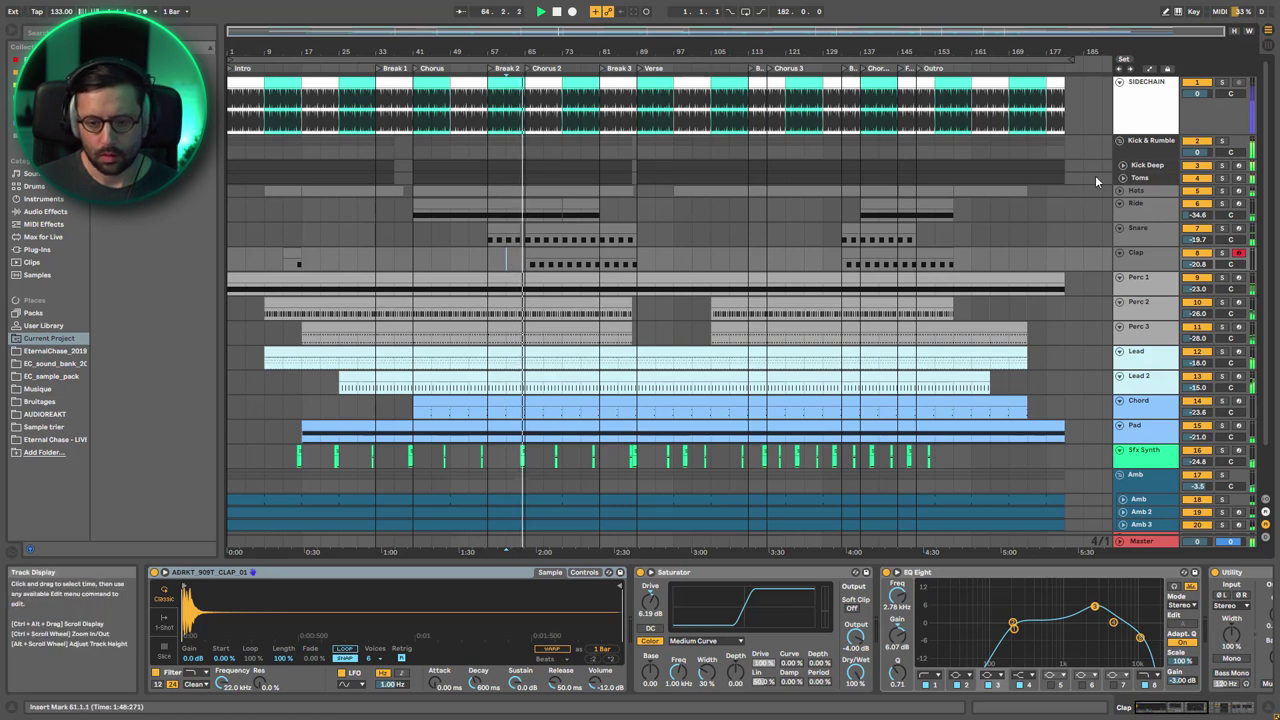
Review the device chains of the Ride, Snare, Clap, Perc 1 and Perc 3 tracks during playback.
{"action": "left_click", "coordinate": [1137, 215]}
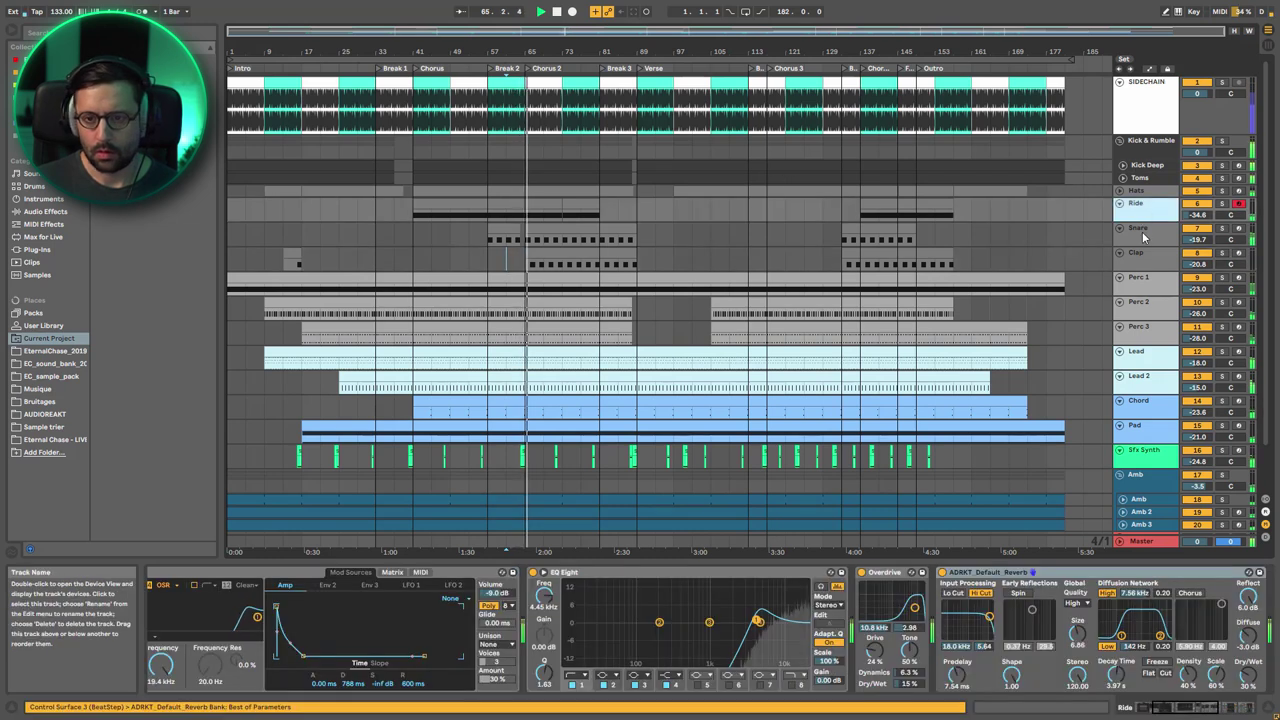
{"action": "left_click_drag", "start_coordinate": [1185, 707], "coordinate": [1165, 707]}
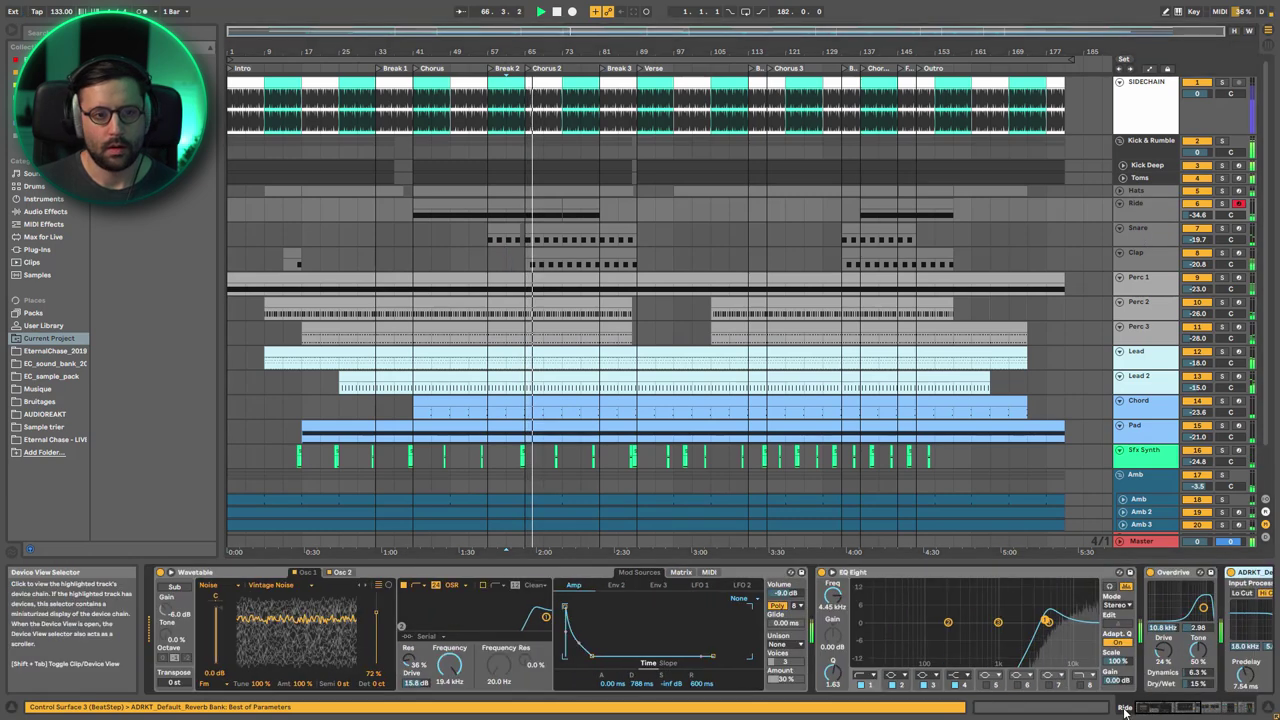
{"action": "left_click", "coordinate": [1144, 234]}
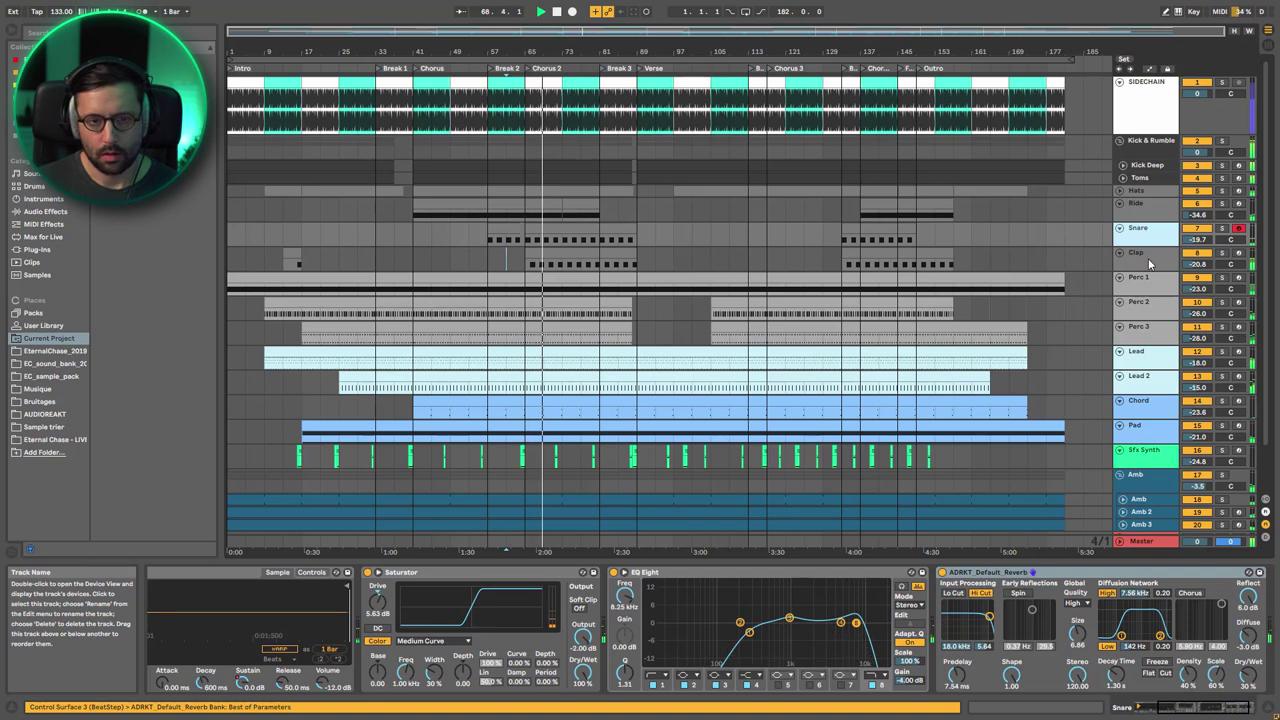
{"action": "left_click", "coordinate": [1148, 258]}
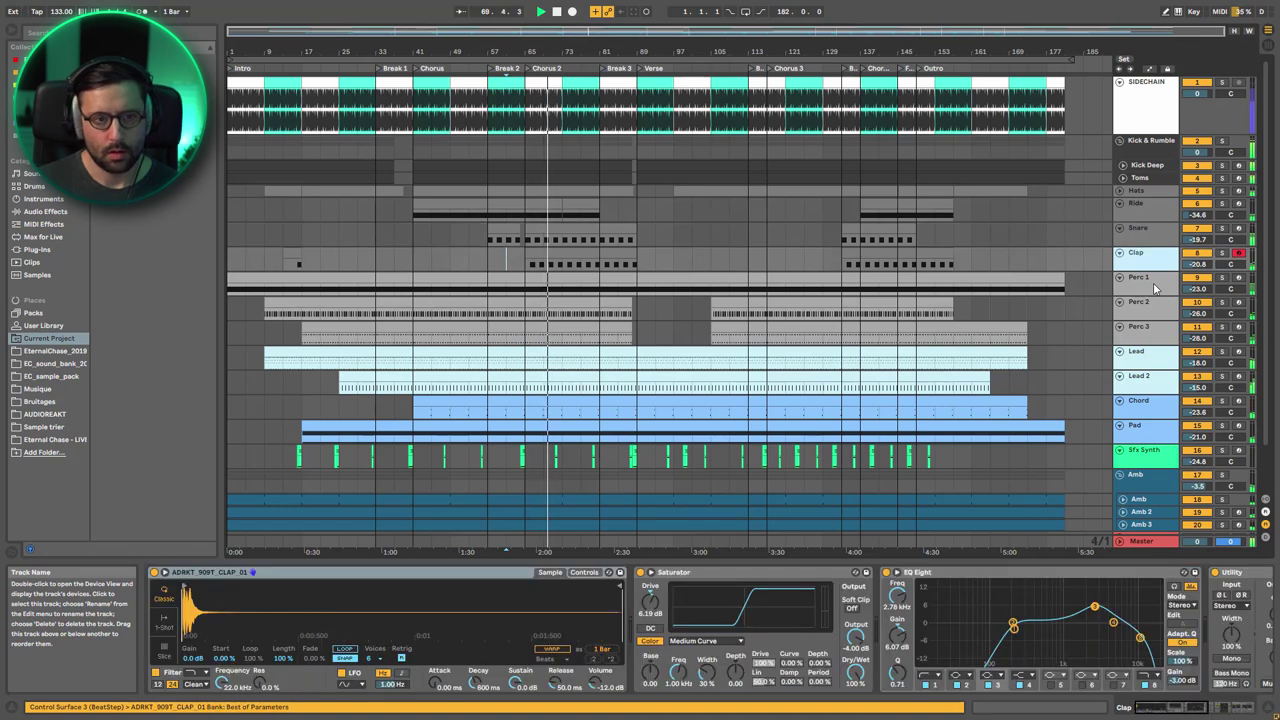
{"action": "left_click", "coordinate": [1153, 282]}
{"action": "left_click", "coordinate": [1153, 330]}
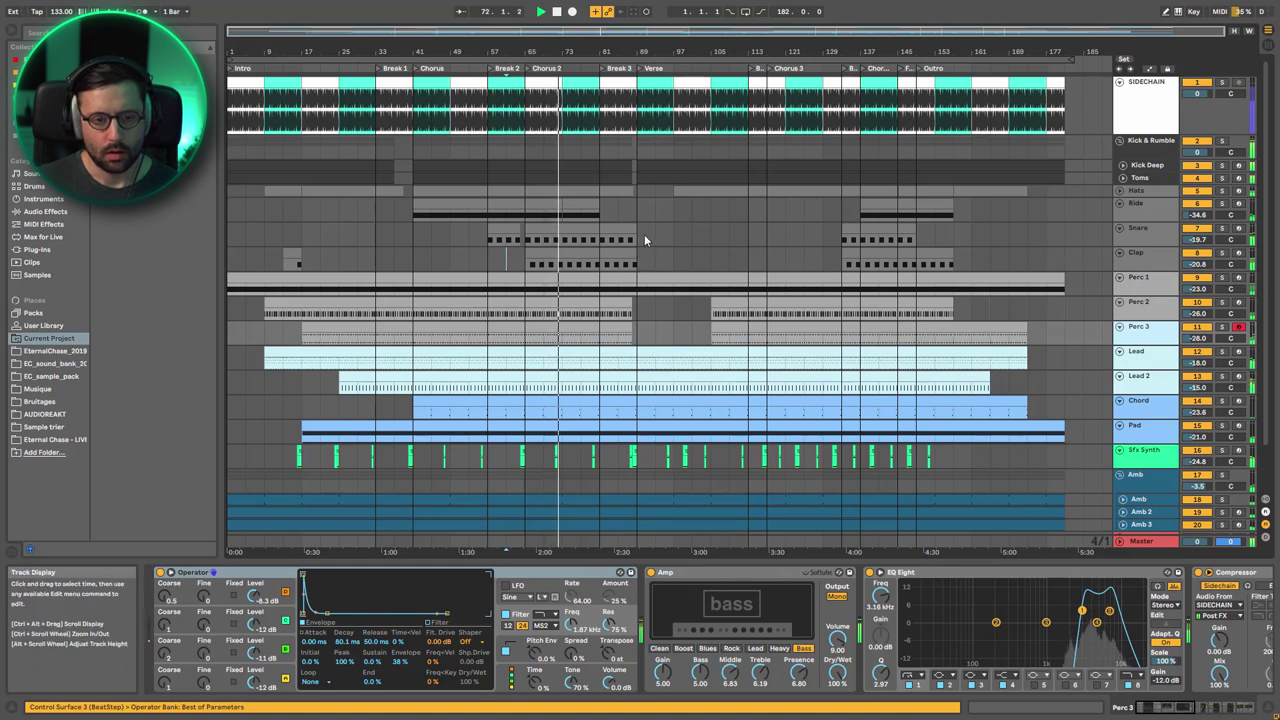
Play the arrangement from the start of the Verse section at bar 89, then stop playback.
{"action": "left_click", "coordinate": [636, 210]}
{"action": "key", "text": "space"}
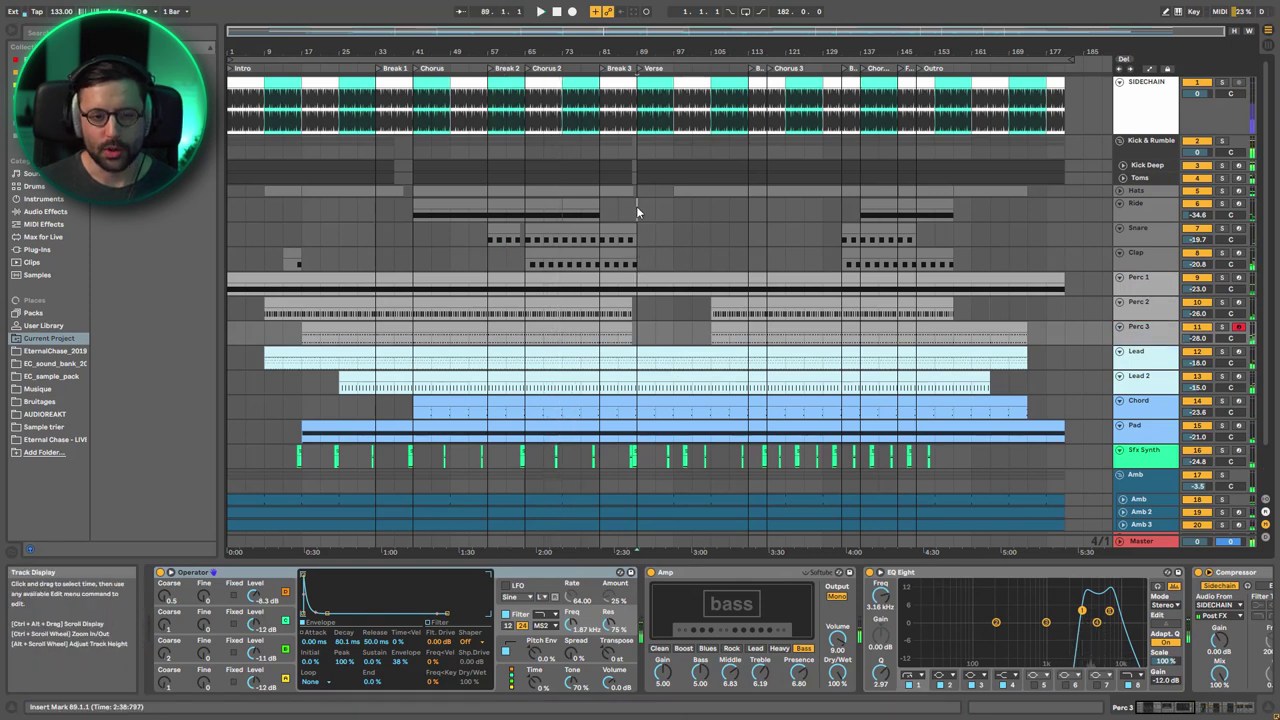
{"action": "left_click", "coordinate": [636, 206]}
{"action": "key", "text": "space"}
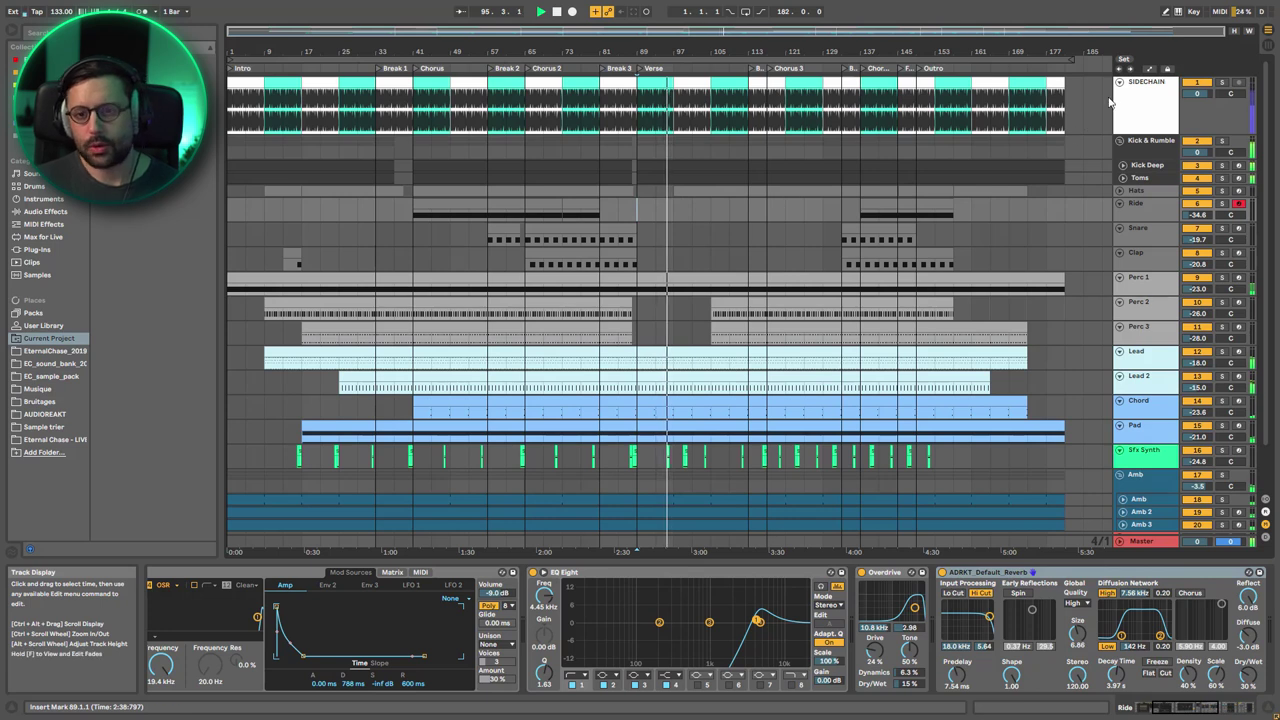
{"action": "key", "text": "space"}
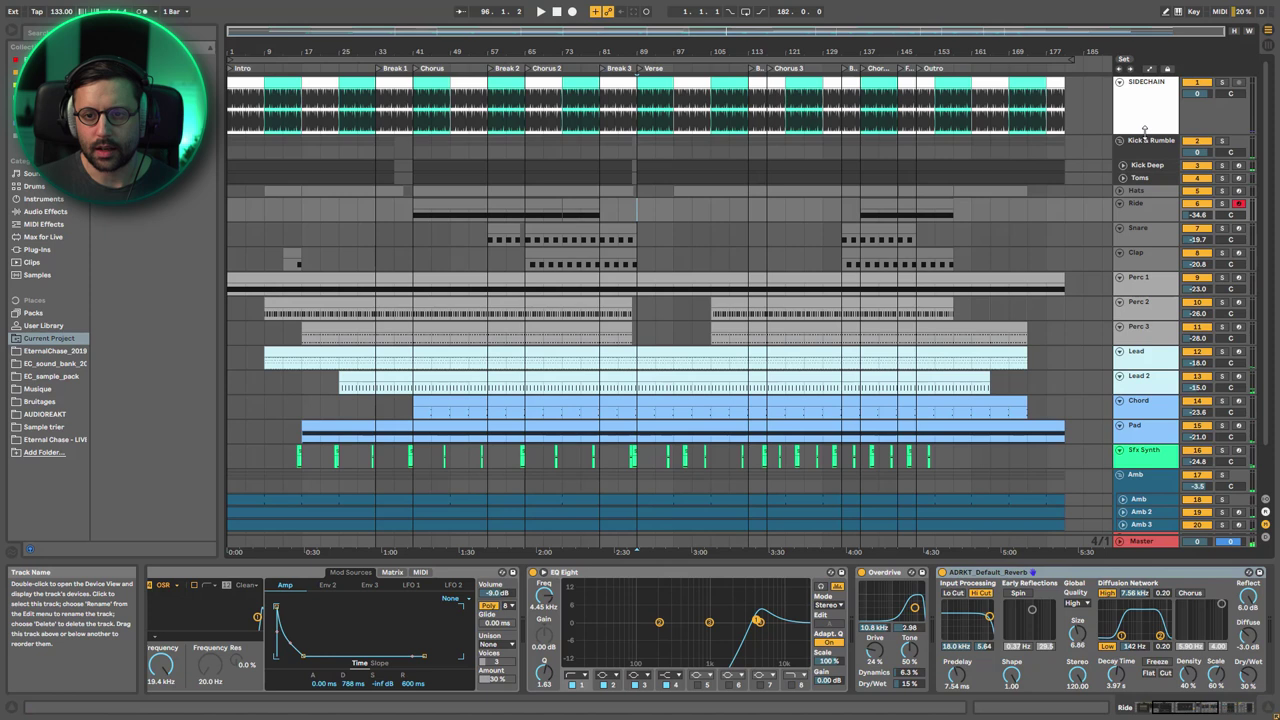
Check the SIDECHAIN track's input/output routing, hide the routing section again and fold the track.
{"action": "left_click_drag", "start_coordinate": [1145, 130], "coordinate": [1146, 107]}
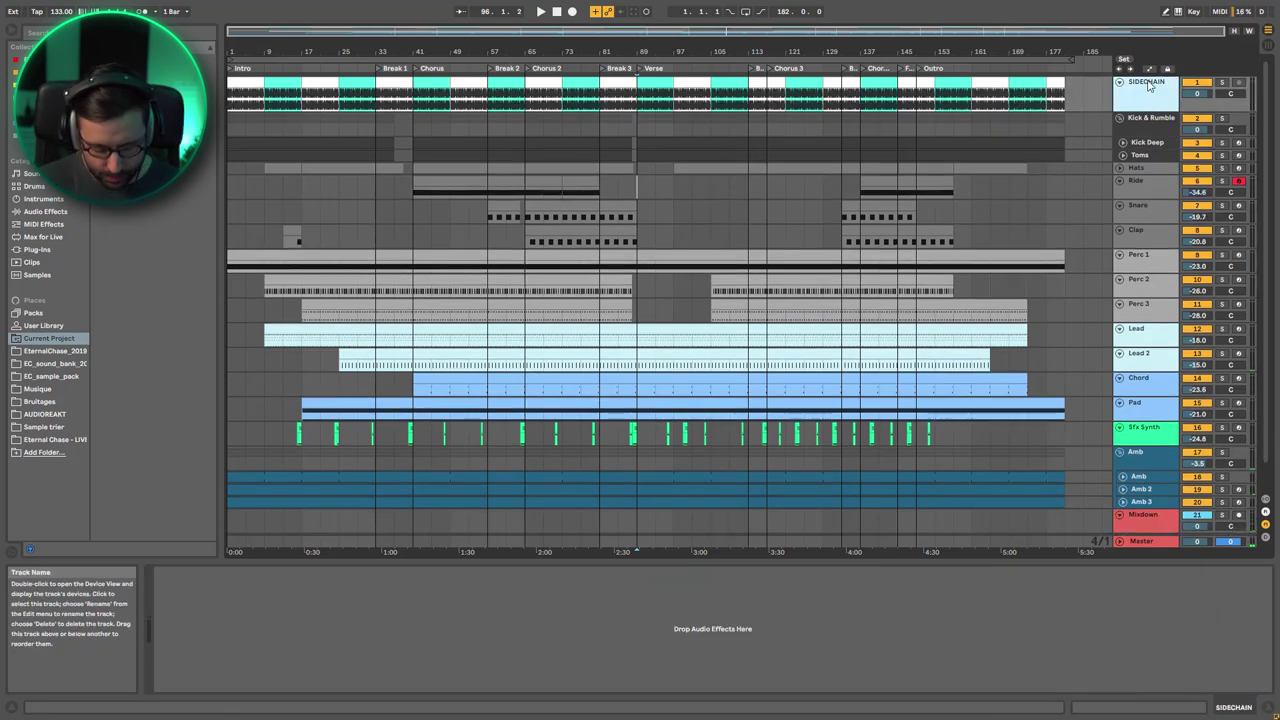
{"action": "left_click", "coordinate": [1148, 86]}
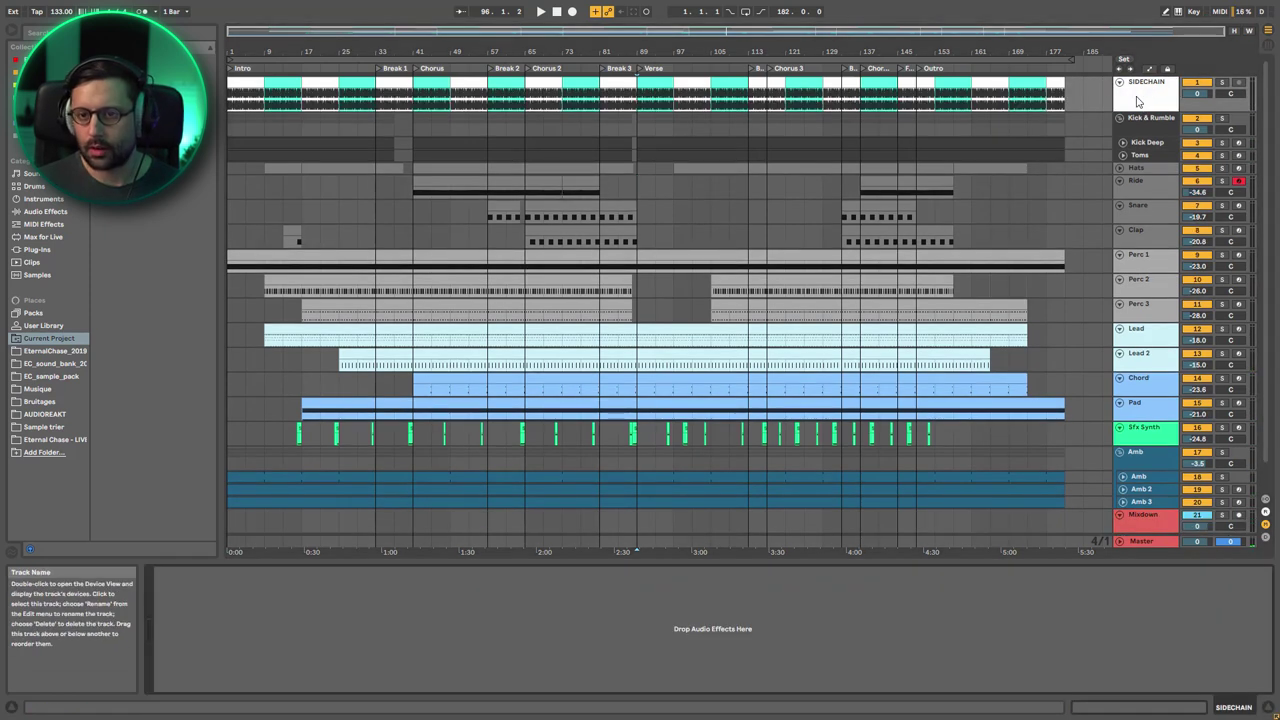
{"action": "key", "text": "super+alt+i"}
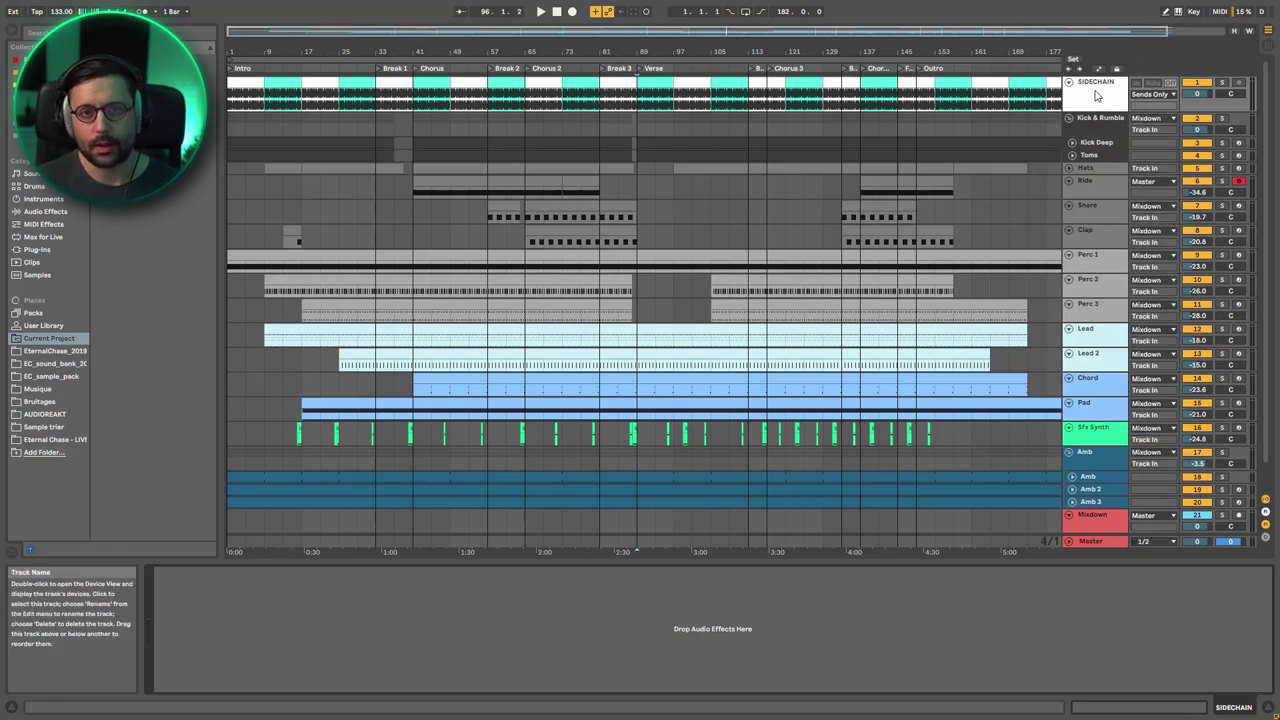
{"action": "key", "text": "super+alt+i"}
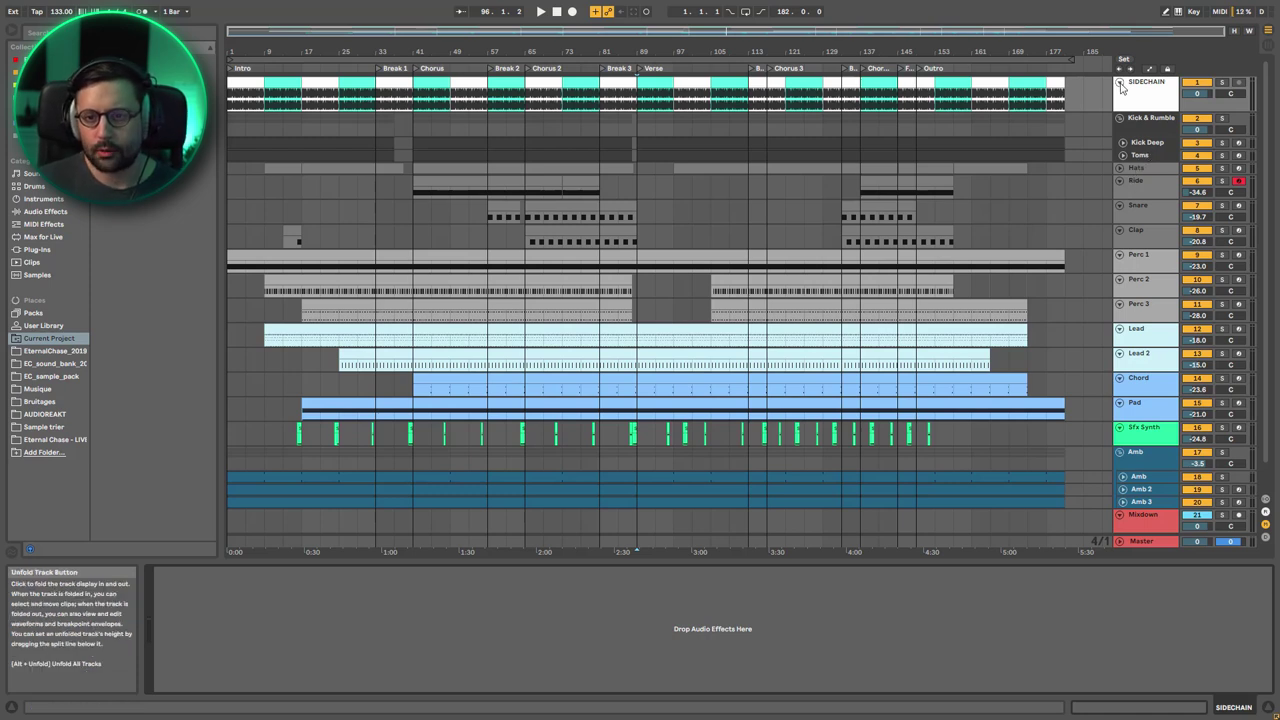
{"action": "left_click", "coordinate": [1121, 87]}
Solo the Kick Deep track, play its first clip and bring the start of its device chain into view.
{"action": "left_click", "coordinate": [1148, 97]}
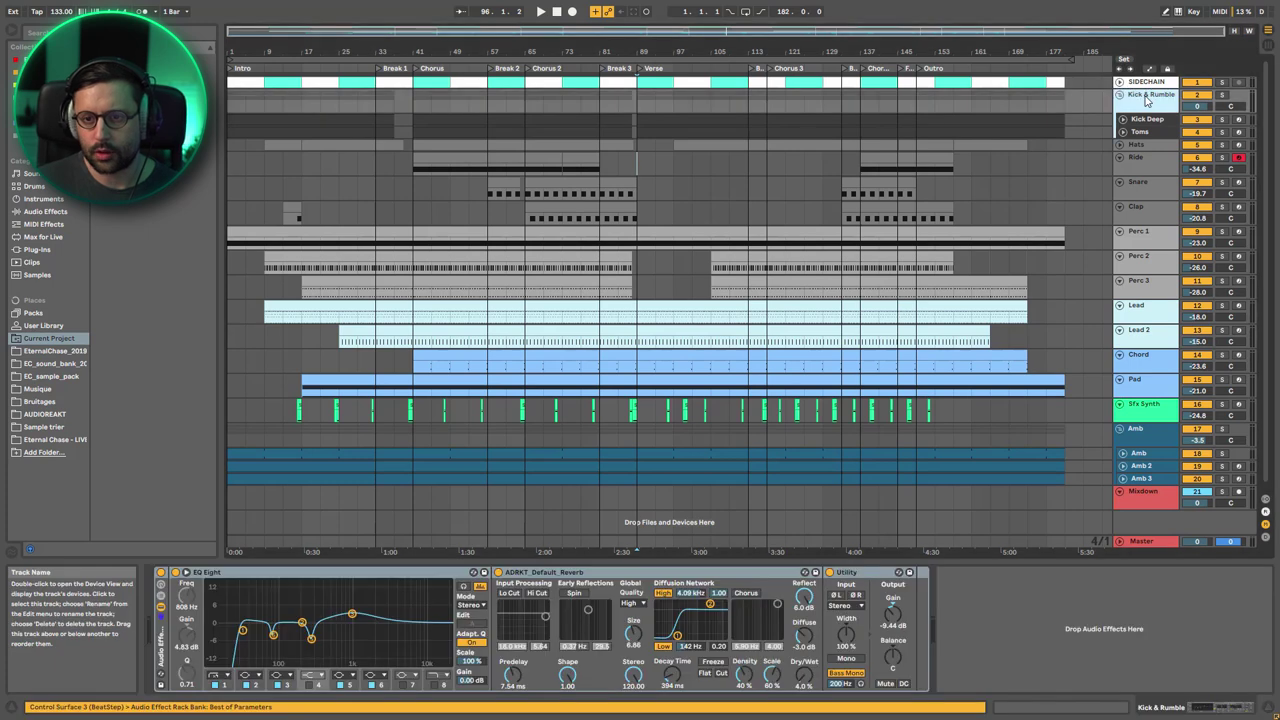
{"action": "left_click", "coordinate": [1157, 120]}
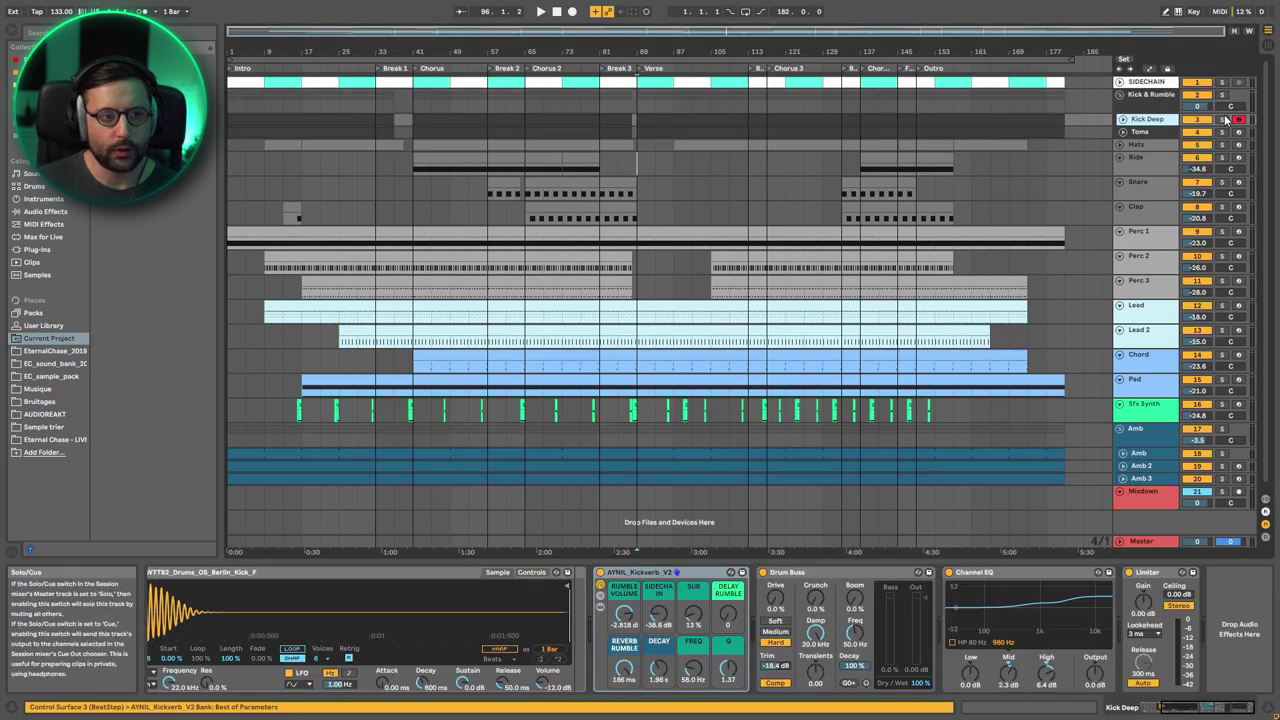
{"action": "left_click", "coordinate": [1222, 121]}
{"action": "left_click", "coordinate": [280, 122]}
{"action": "key", "text": "space"}
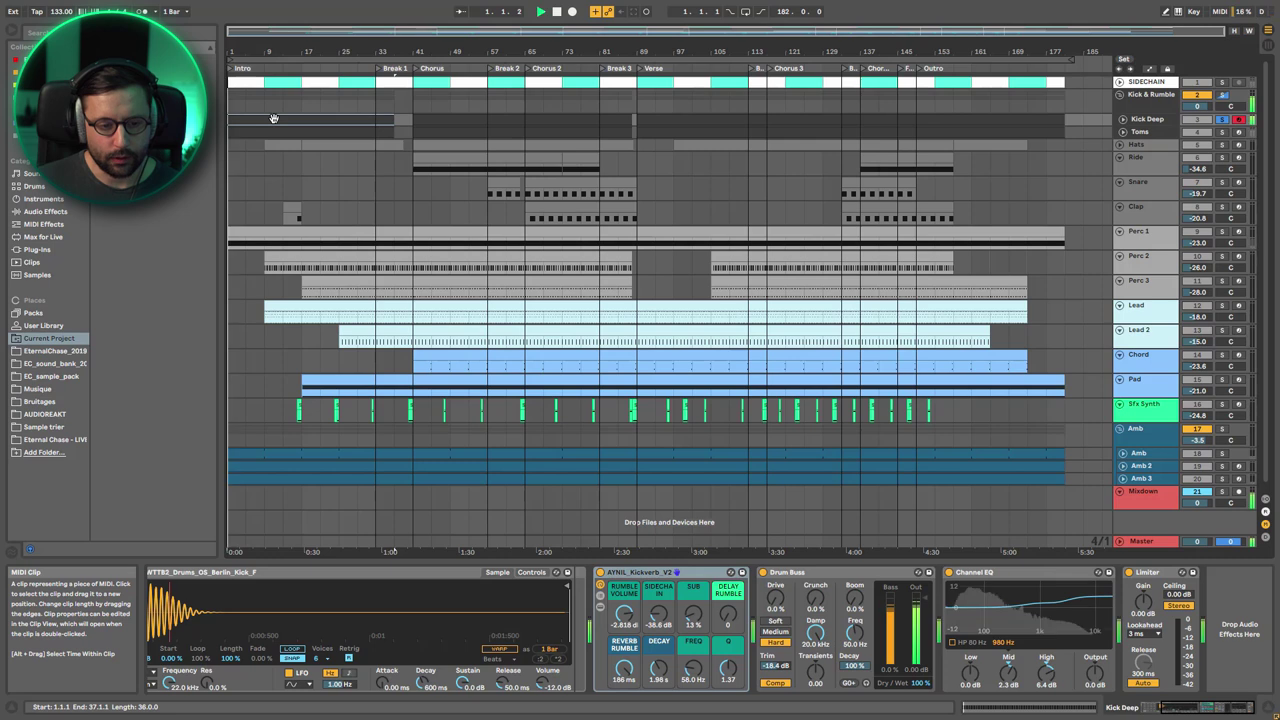
{"action": "left_click", "coordinate": [1175, 707]}
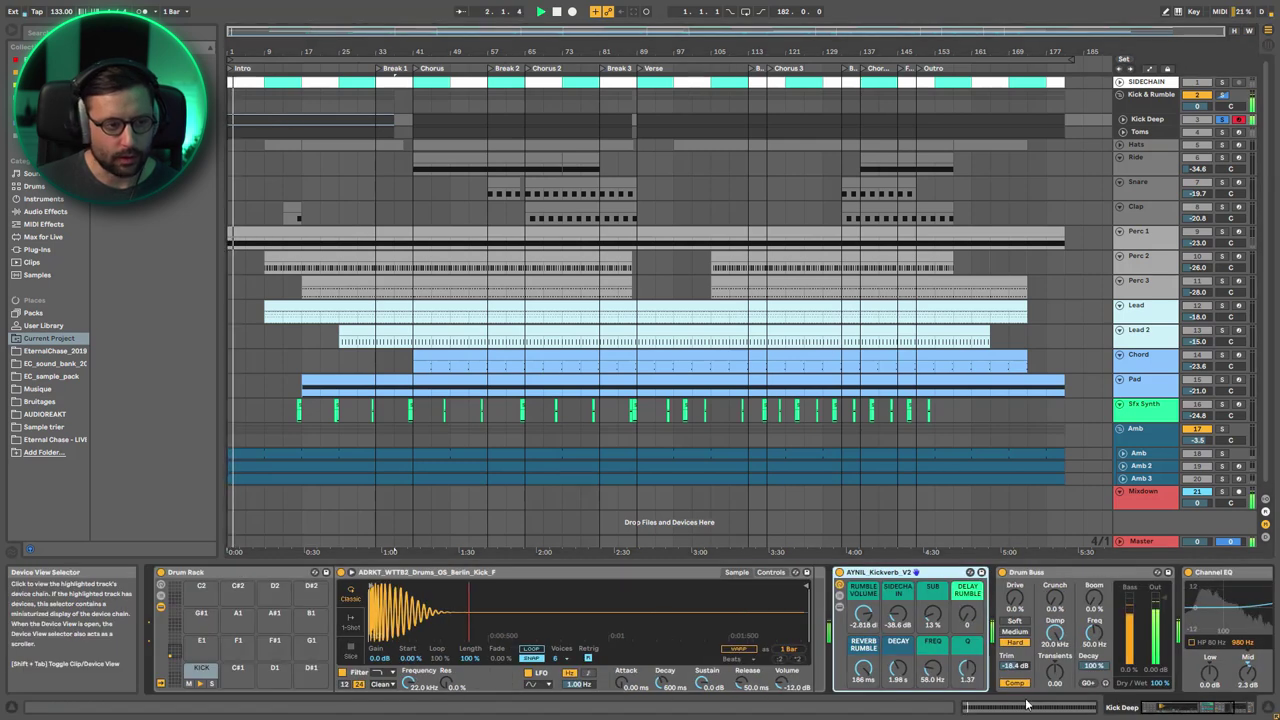
{"action": "key", "text": "space"}
Locate the Kick Deep sample in the browser and widen the browser to read the full file name.
{"action": "key", "text": "q"}
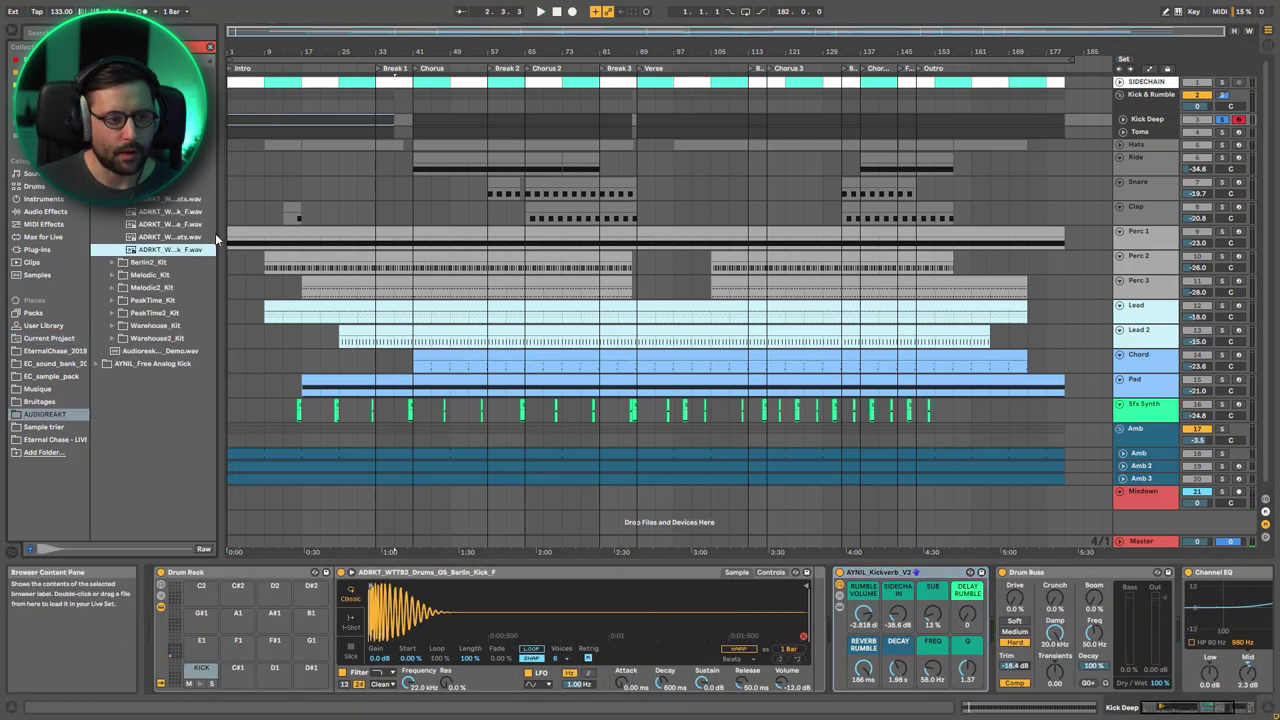
{"action": "left_click_drag", "start_coordinate": [220, 233], "coordinate": [323, 229]}
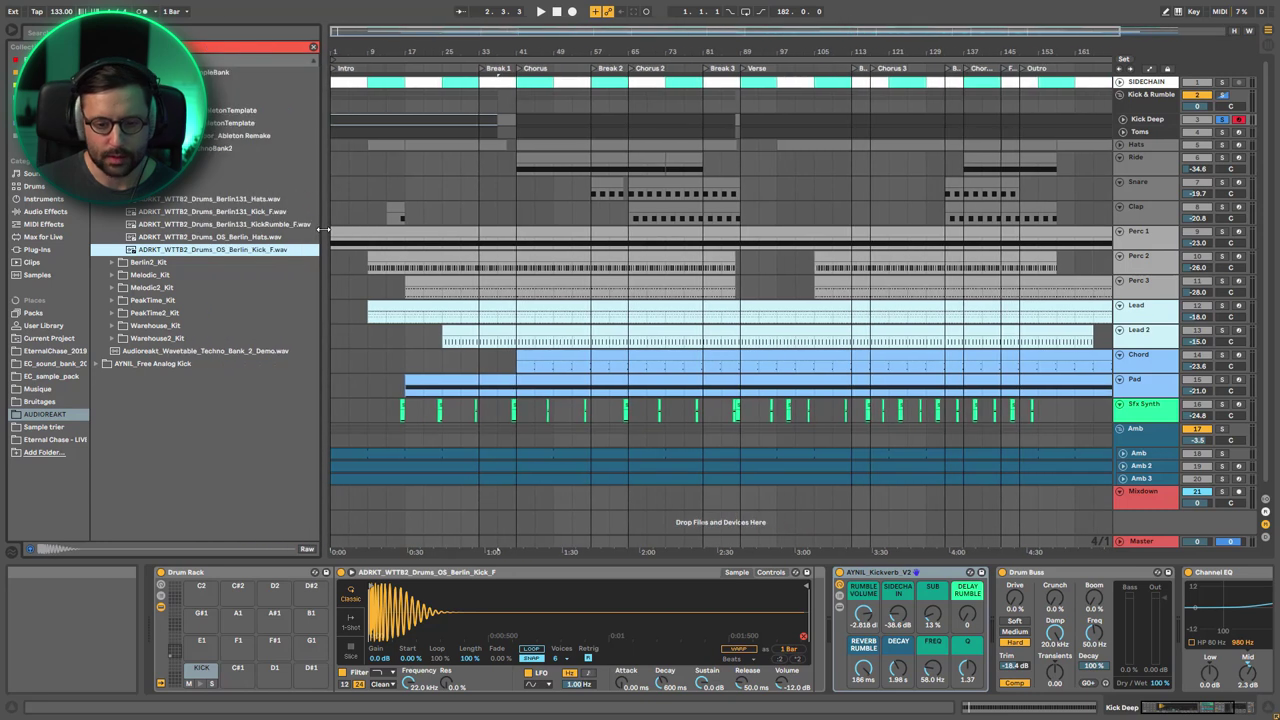
{"action": "left_click", "coordinate": [220, 254]}
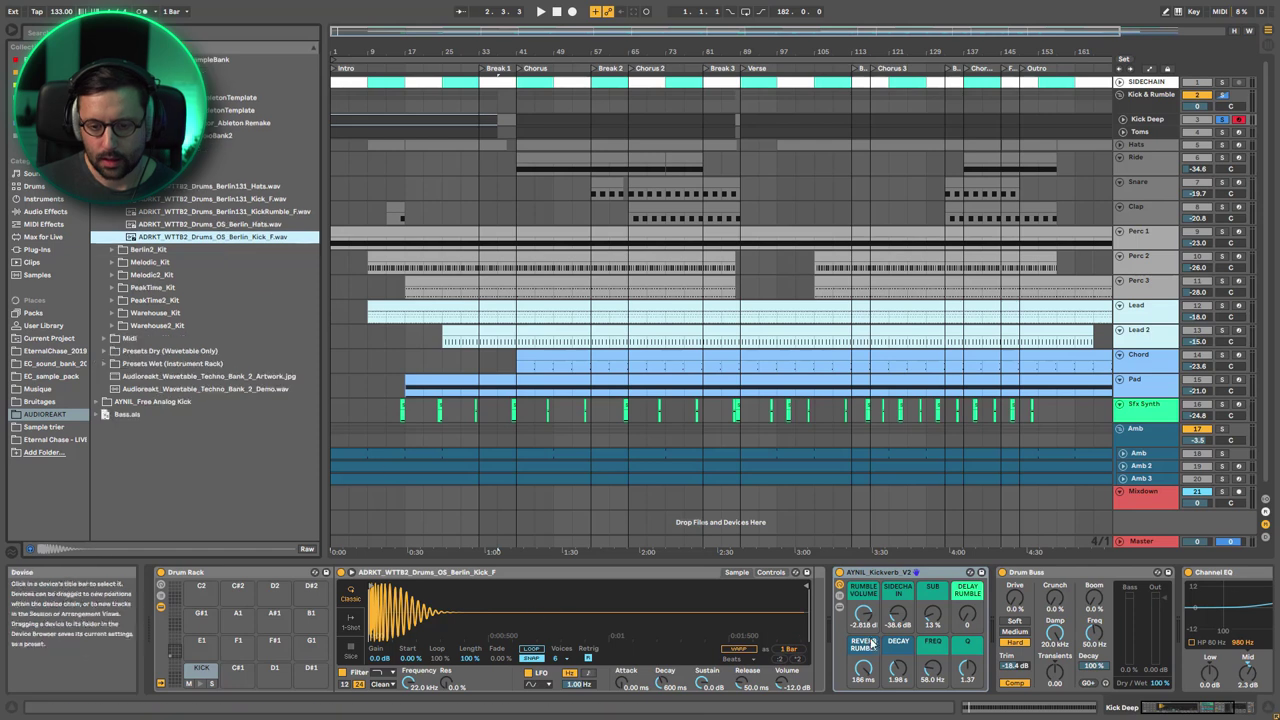
Play the soloed kick with the AYNIL_Kickverb_V2 rack bypassed to hear it without the rumble.
{"action": "key", "text": "space"}
{"action": "left_click", "coordinate": [845, 575]}
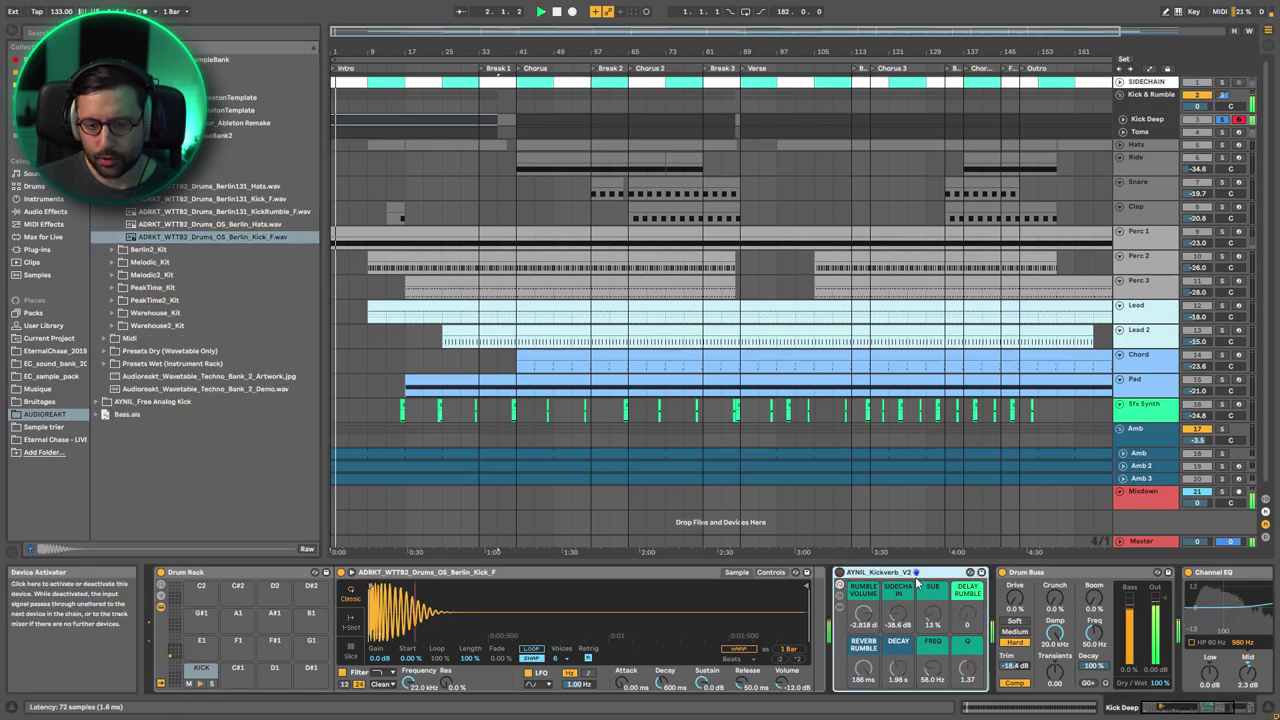
{"action": "scroll", "coordinate": [1150, 690], "scroll_direction": "right", "scroll_amount": 3}
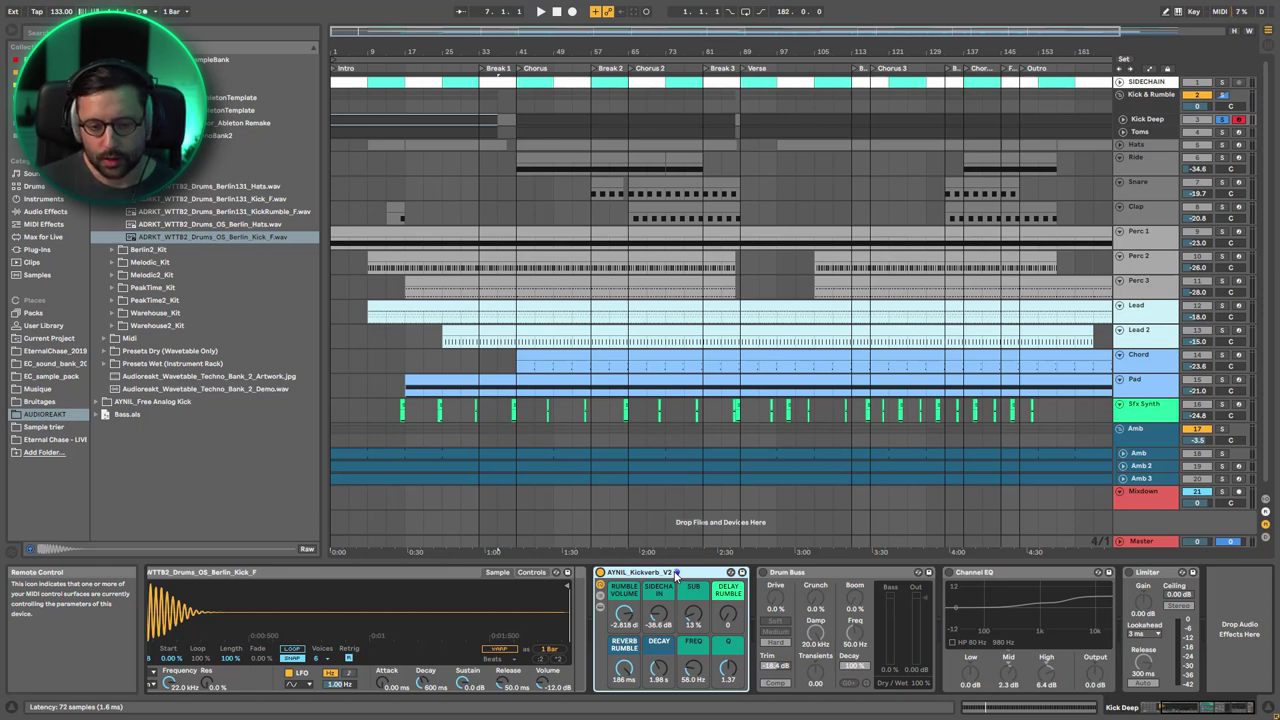
Compare the kick with Drum Buss bypassed and active during playback, leaving Drum Buss switched on.
{"action": "left_click", "coordinate": [763, 575]}
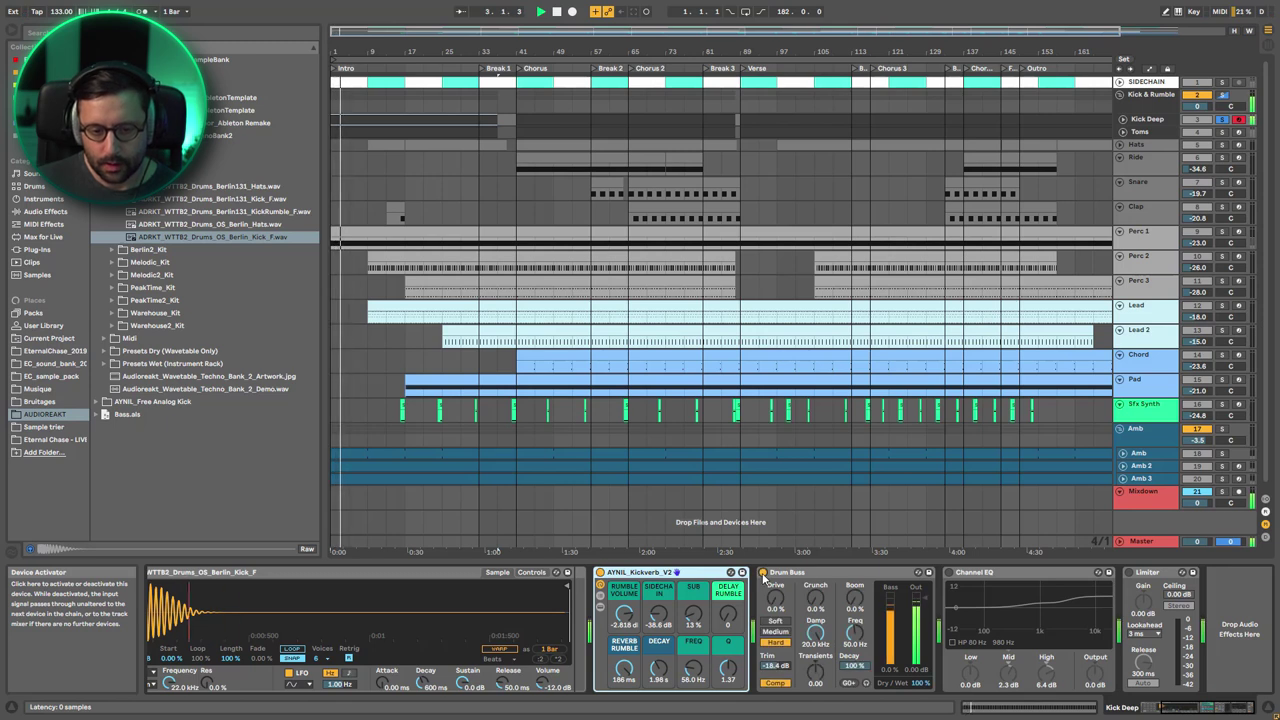
{"action": "left_click", "coordinate": [763, 575]}
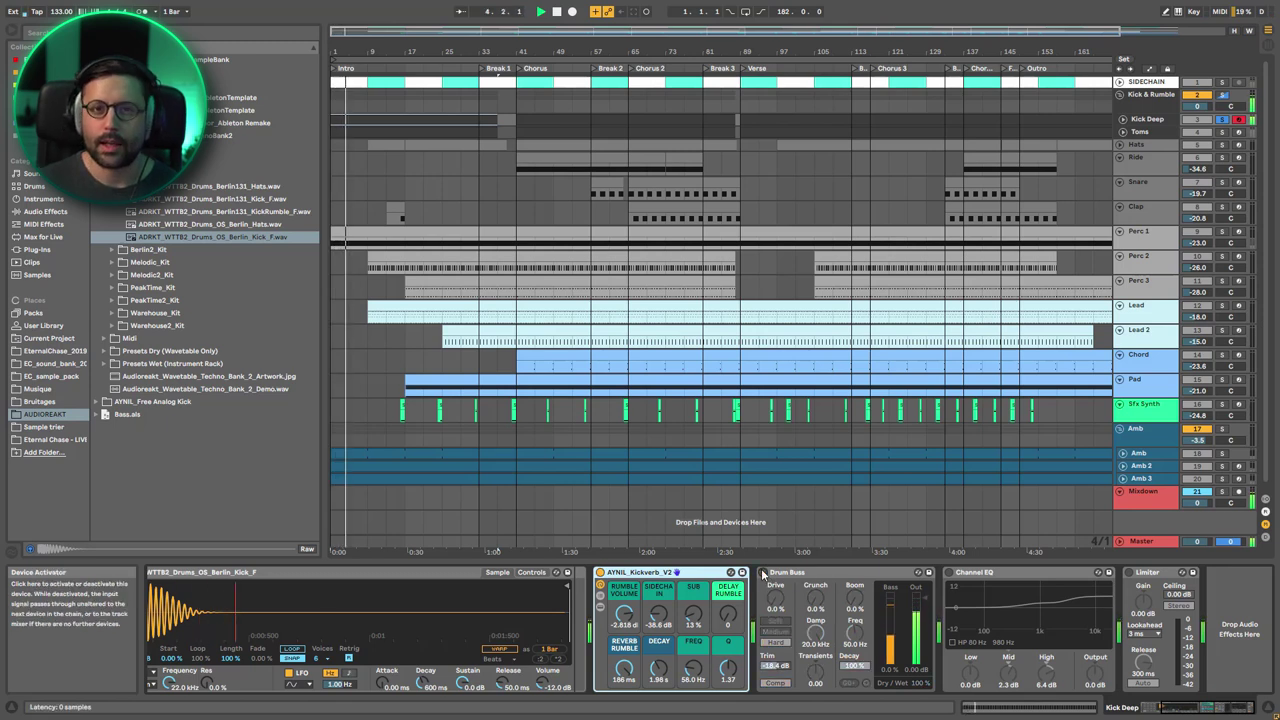
{"action": "left_click", "coordinate": [763, 575]}
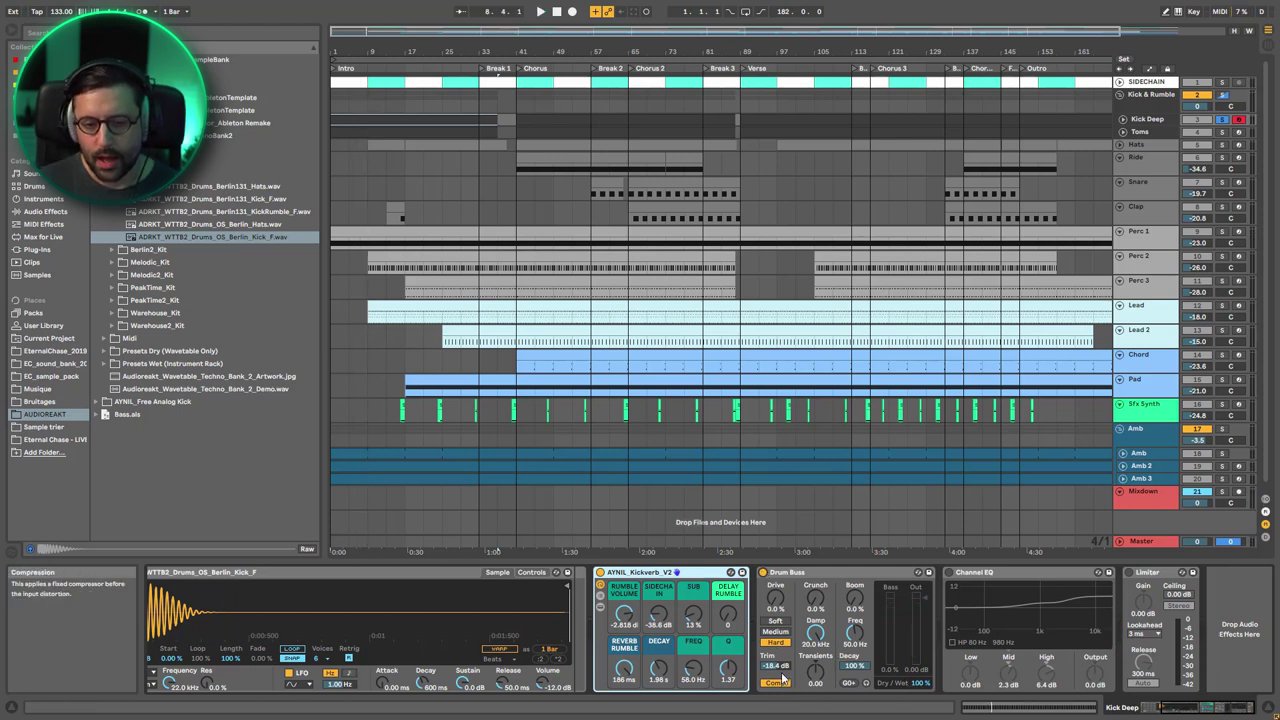
{"action": "key", "text": "space"}
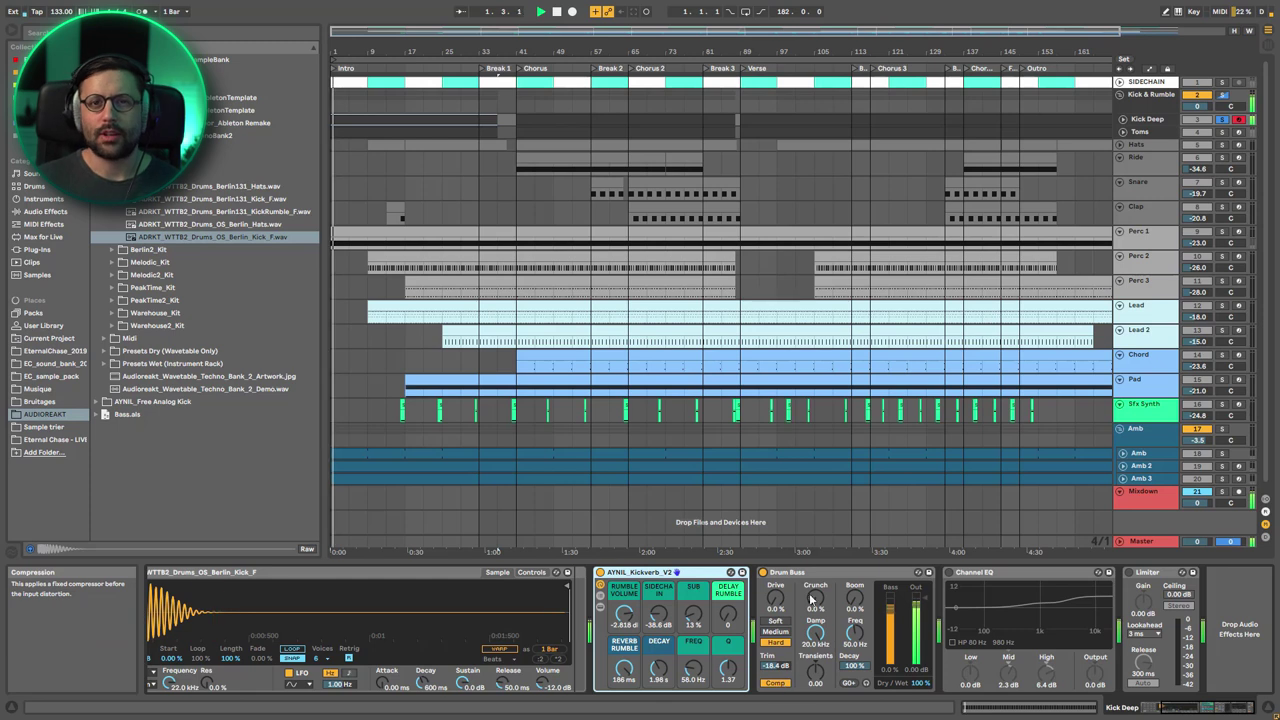
Activate Channel EQ and Limiter on the Kick Deep track and play the kick with the full chain.
{"action": "left_click", "coordinate": [948, 573]}
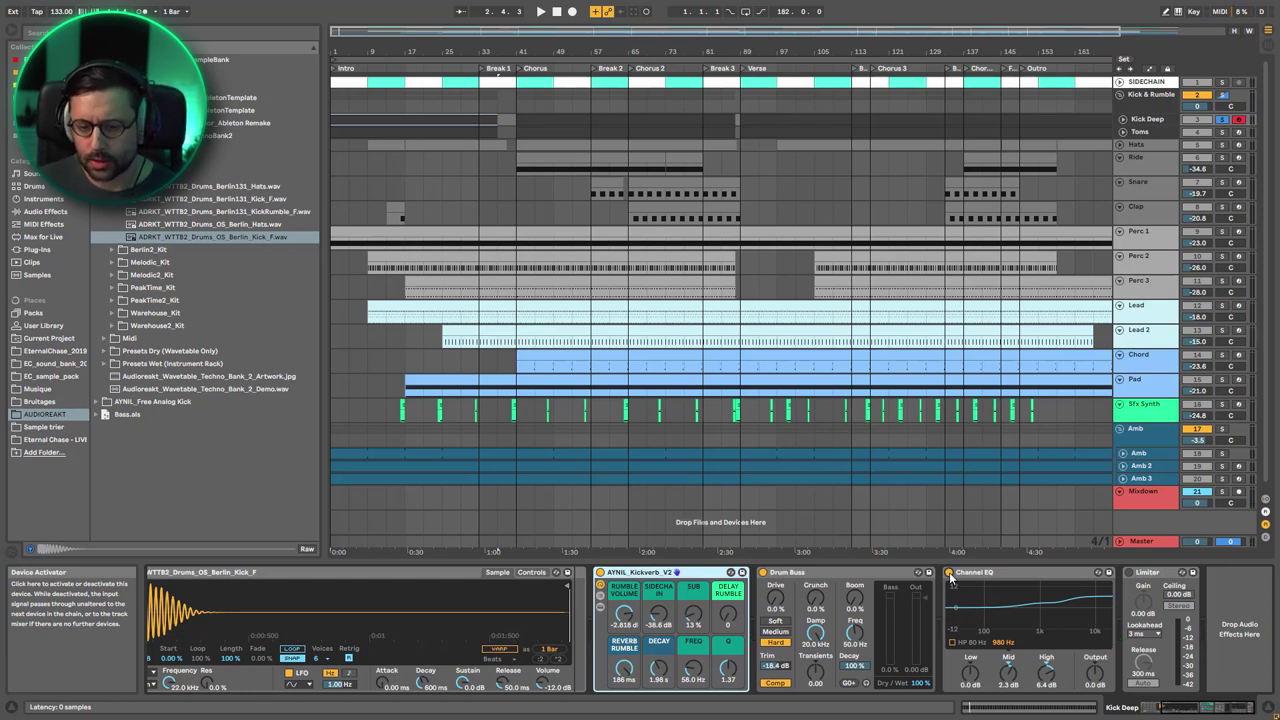
{"action": "left_click", "coordinate": [938, 614]}
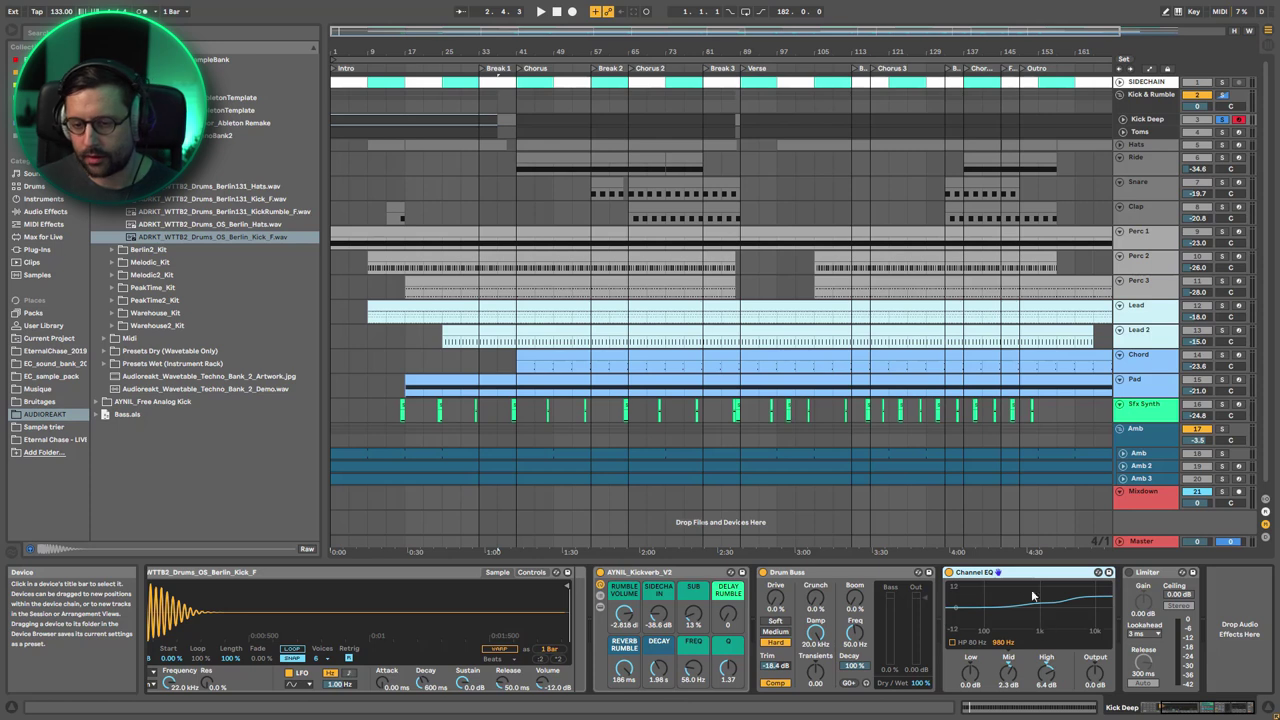
{"action": "left_click", "coordinate": [1128, 572]}
{"action": "key", "text": "space"}
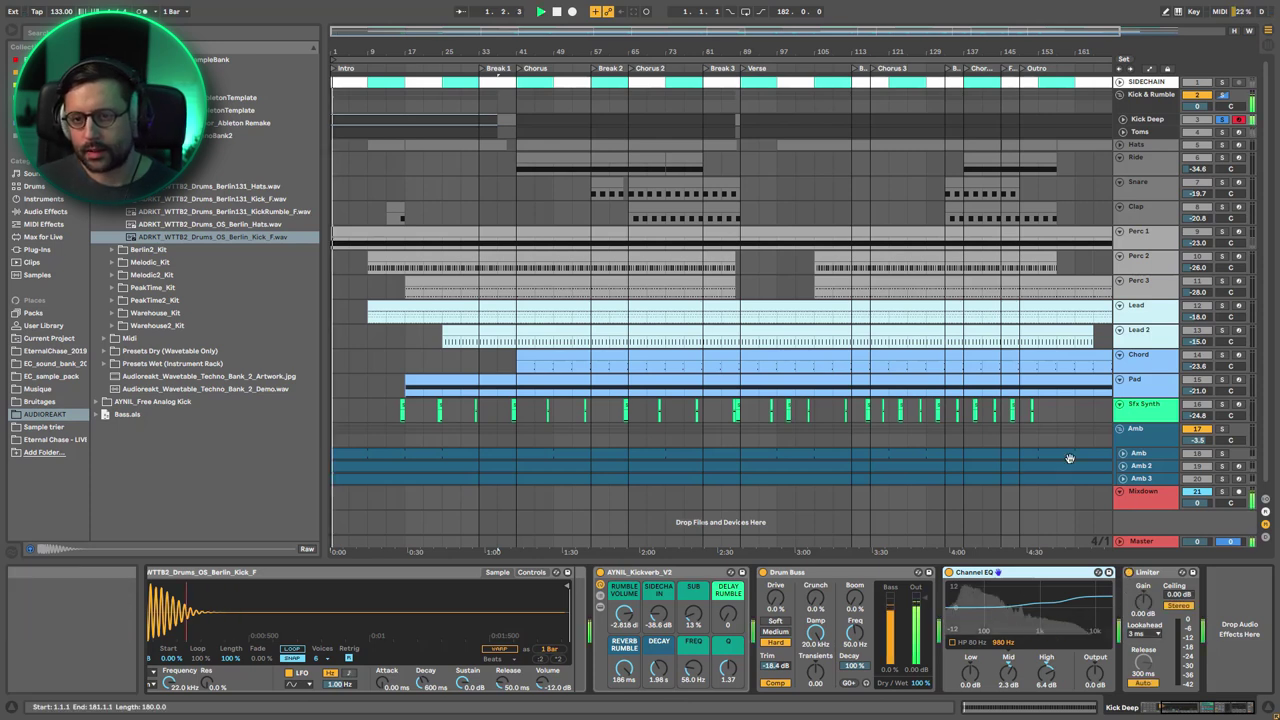
Solo the Toms track and open its intro clip in the note editor, zoomed in on the first bars.
{"action": "left_click", "coordinate": [1222, 132]}
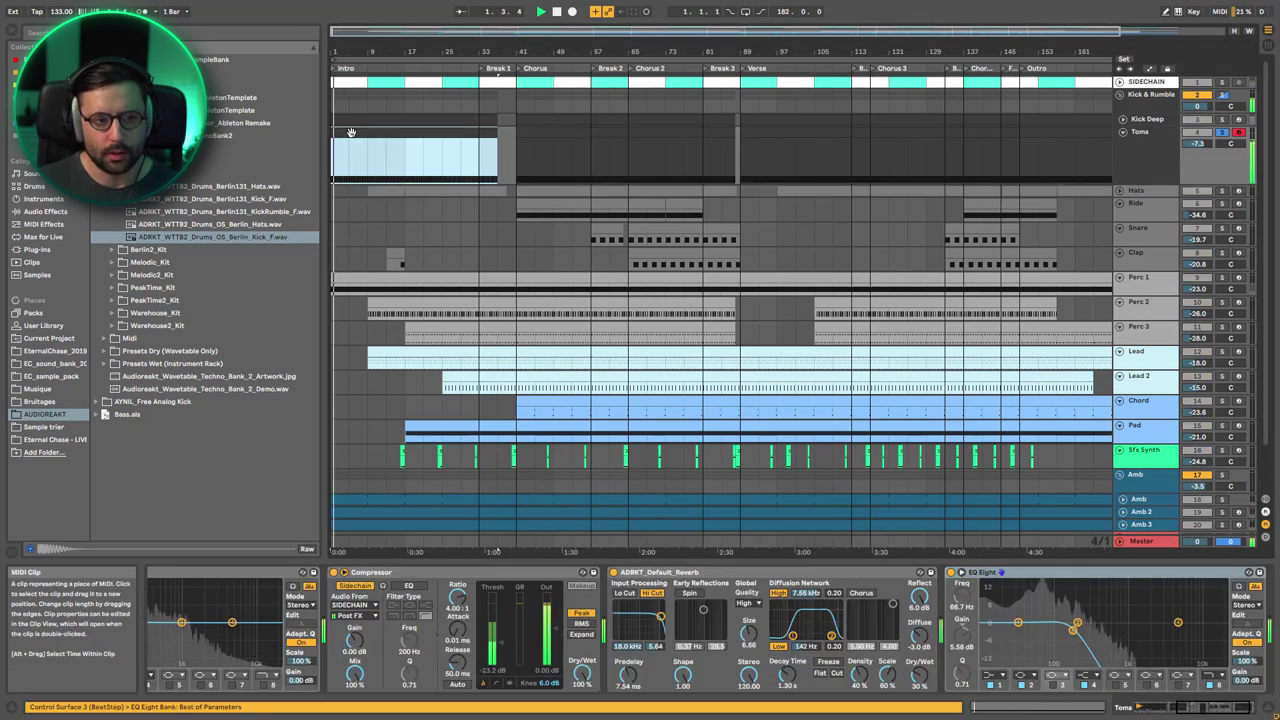
{"action": "double_click", "coordinate": [351, 132]}
{"action": "left_click_drag", "start_coordinate": [569, 472], "coordinate": [680, 520]}
{"action": "key", "text": "space"}
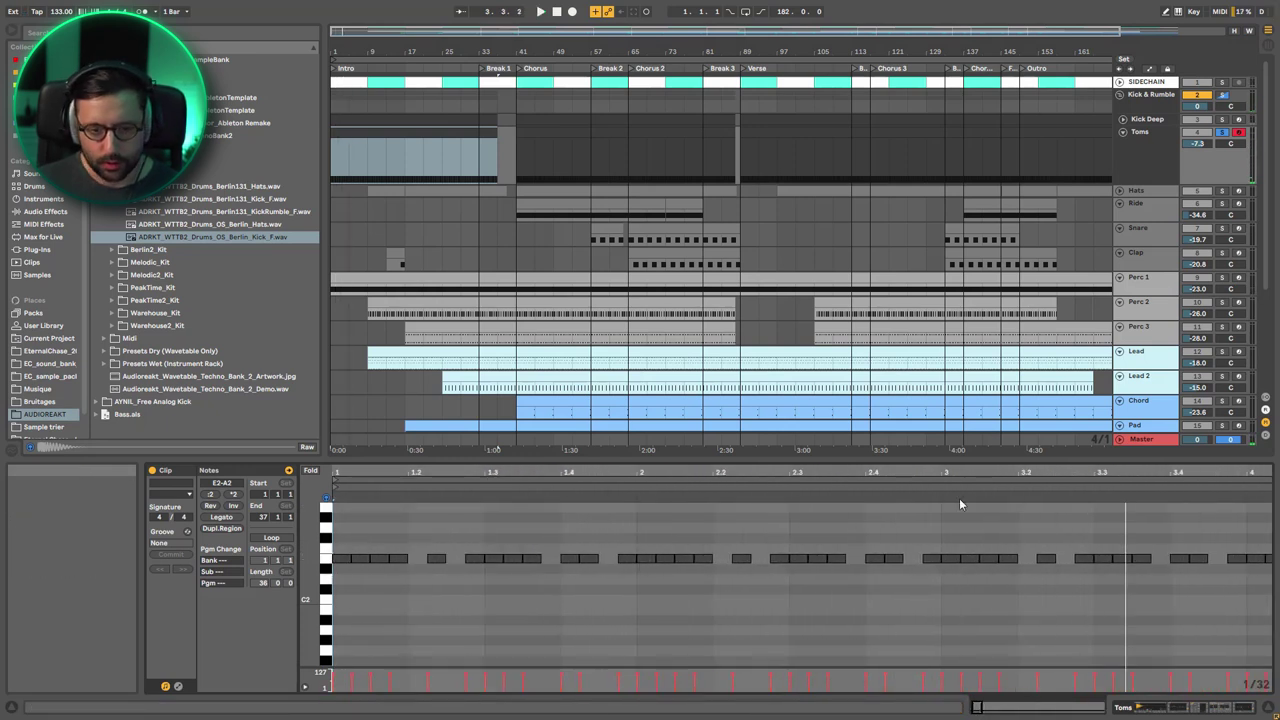
Play the soloed toms clip and examine the rhythm of its E2 notes.
{"action": "key", "text": "space"}
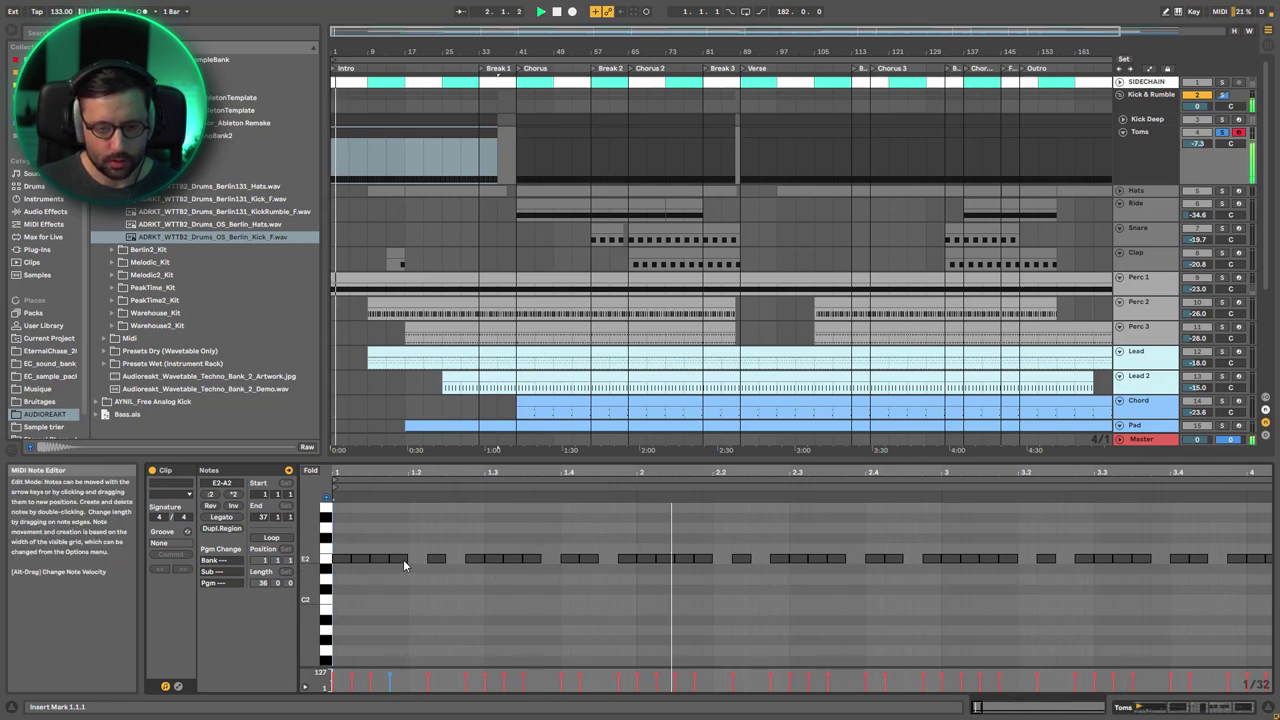
{"action": "key", "text": "space"}
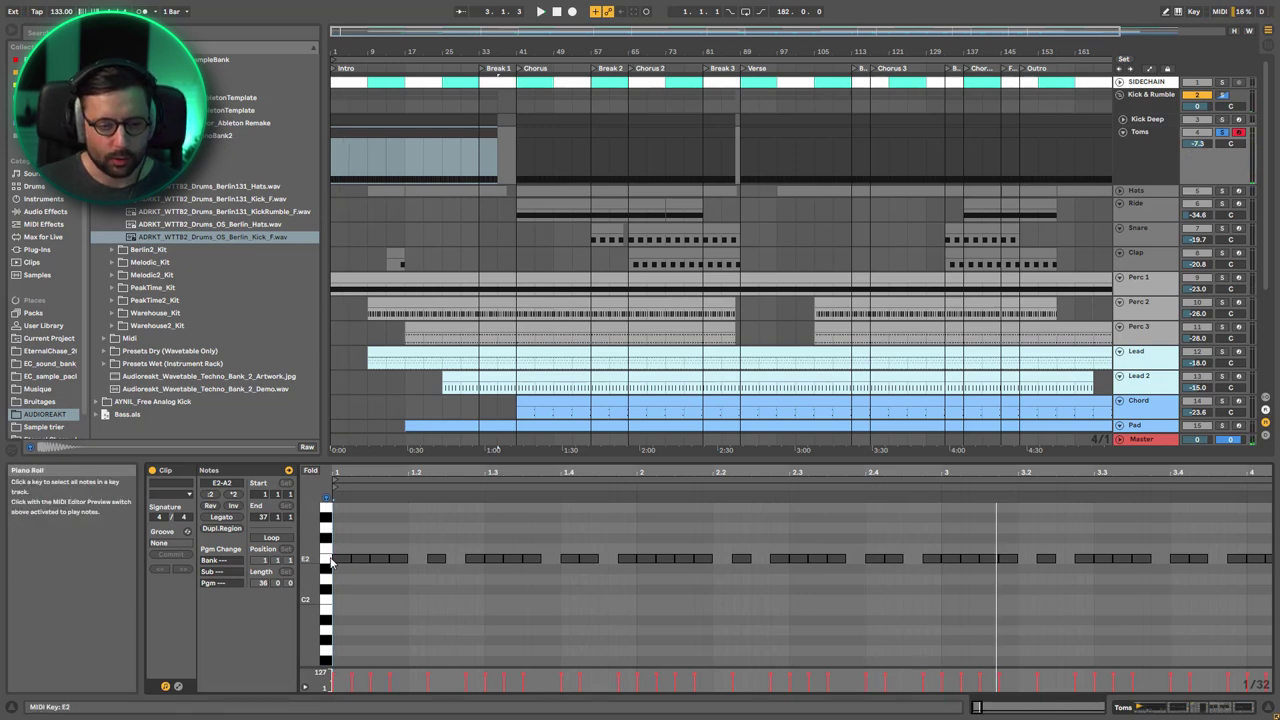
{"action": "left_click", "coordinate": [391, 557]}
{"action": "left_click", "coordinate": [510, 560]}
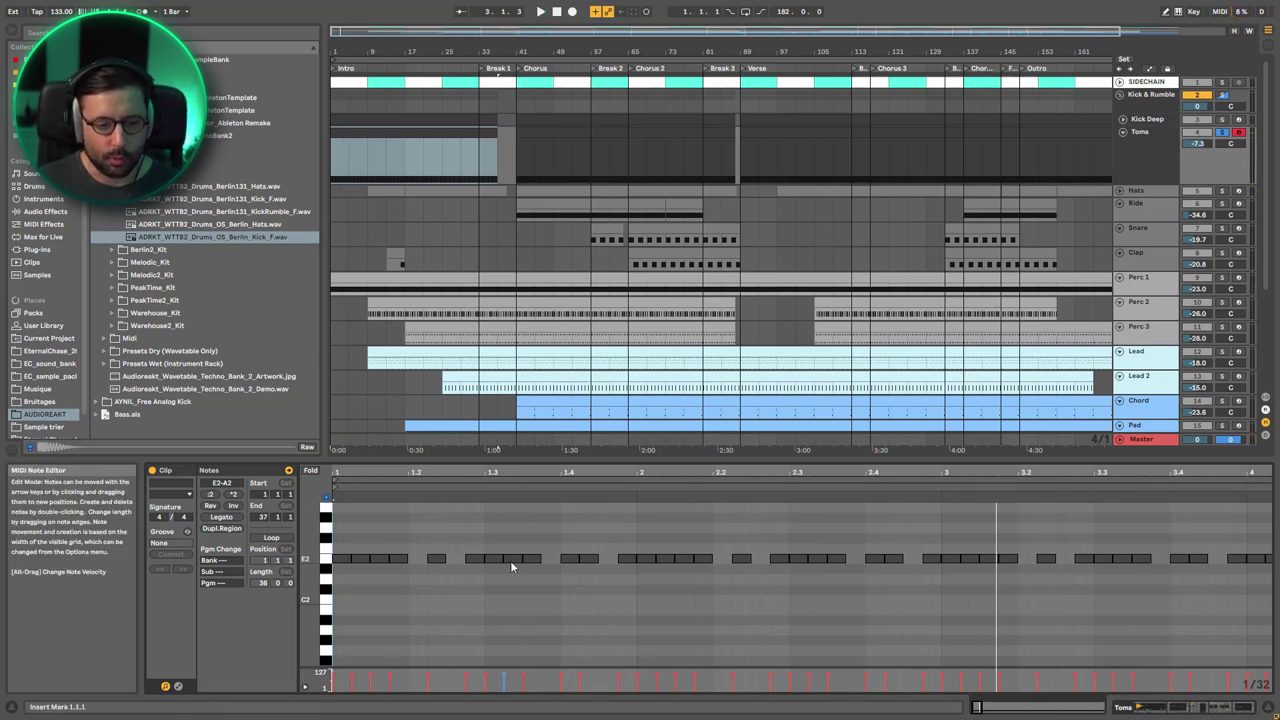
Add Kick Deep to the soloed Toms, play both together and show the Toms device chain.
{"action": "left_click", "coordinate": [1222, 119], "text": "super"}
{"action": "key", "text": "space"}
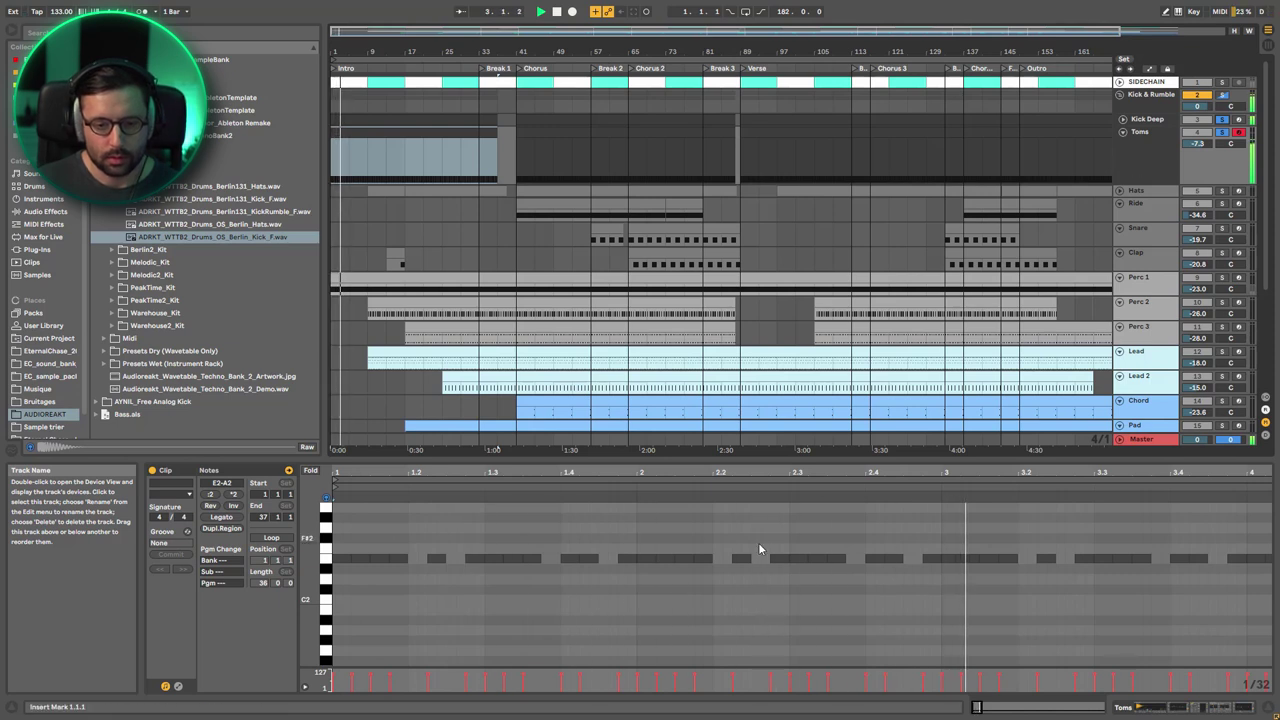
{"action": "key", "text": "space"}
{"action": "left_click", "coordinate": [1160, 137]}
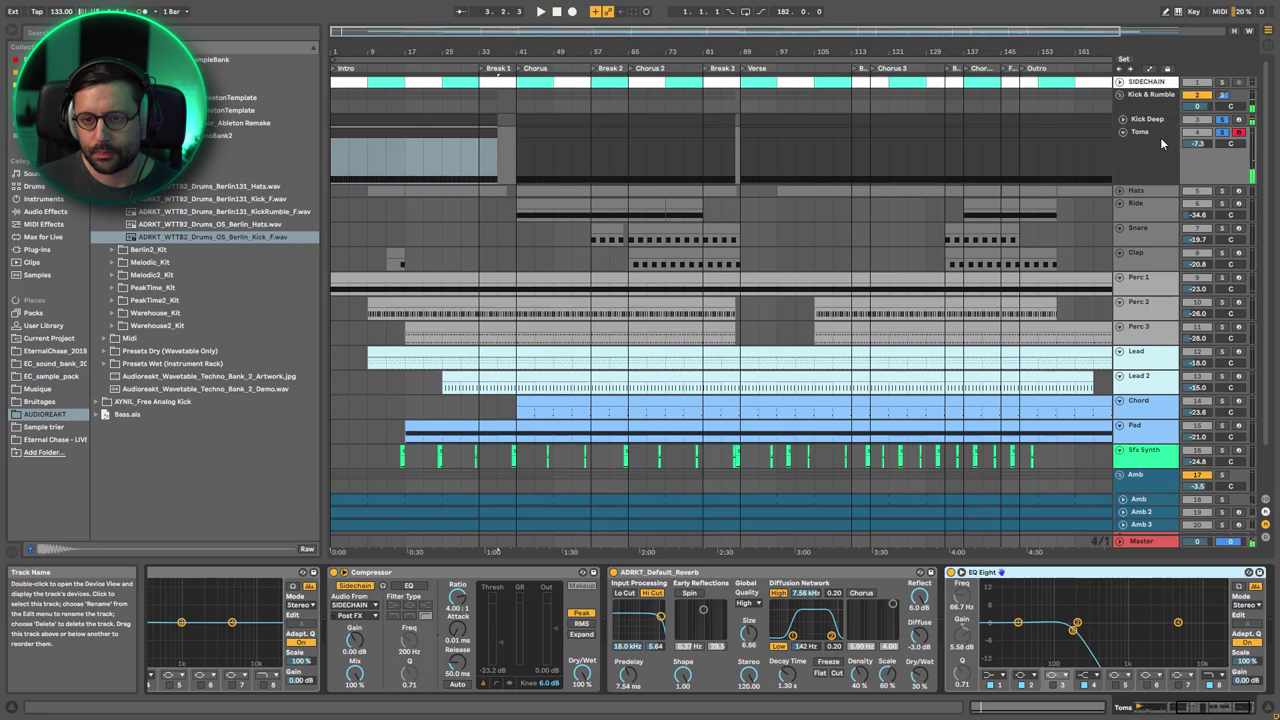
Solo only the Toms track, play it and locate its ADRKT_909T_LTOM_01 sample in the browser.
{"action": "left_click", "coordinate": [1221, 132]}
{"action": "left_click", "coordinate": [1165, 139]}
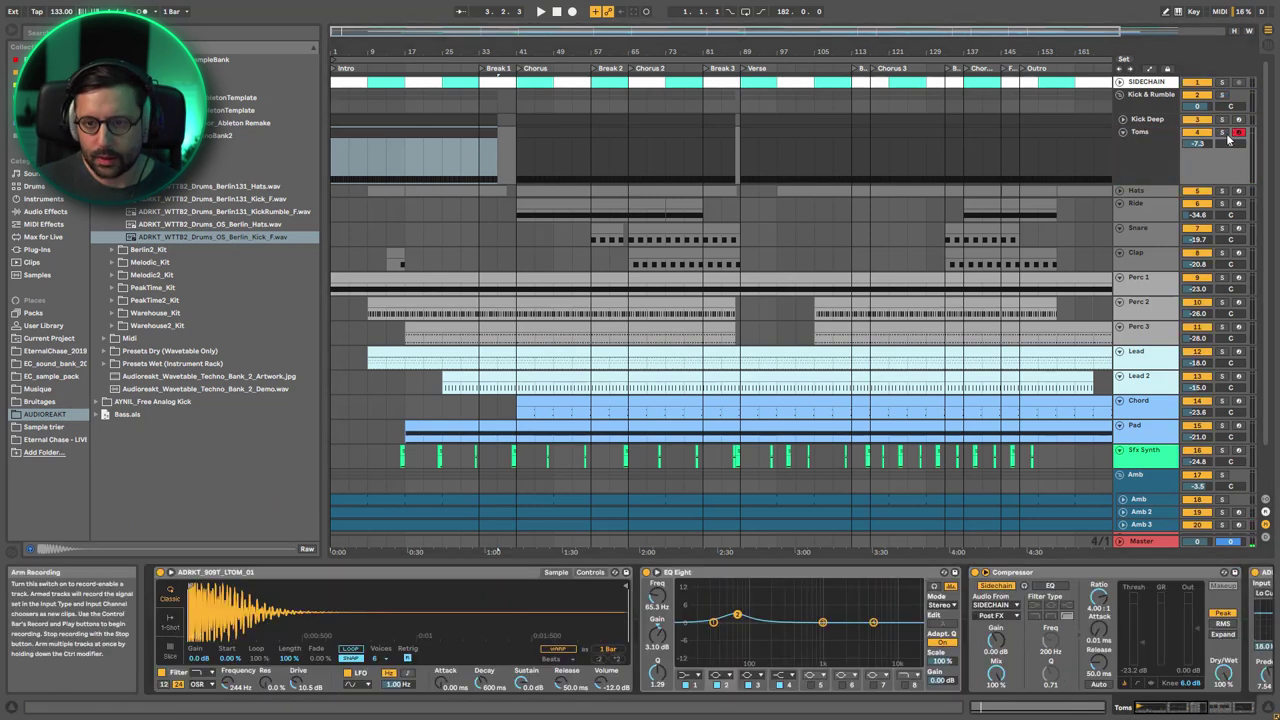
{"action": "left_click", "coordinate": [1221, 132]}
{"action": "key", "text": "space"}
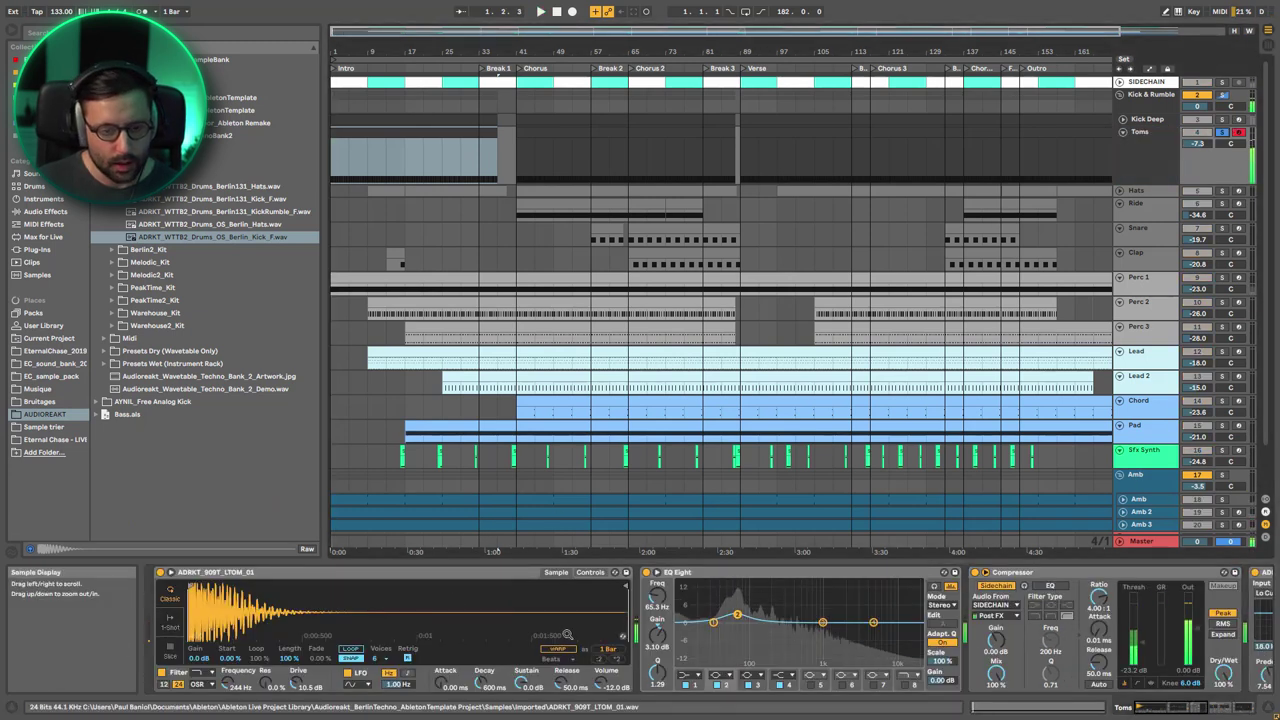
{"action": "left_click", "coordinate": [622, 635]}
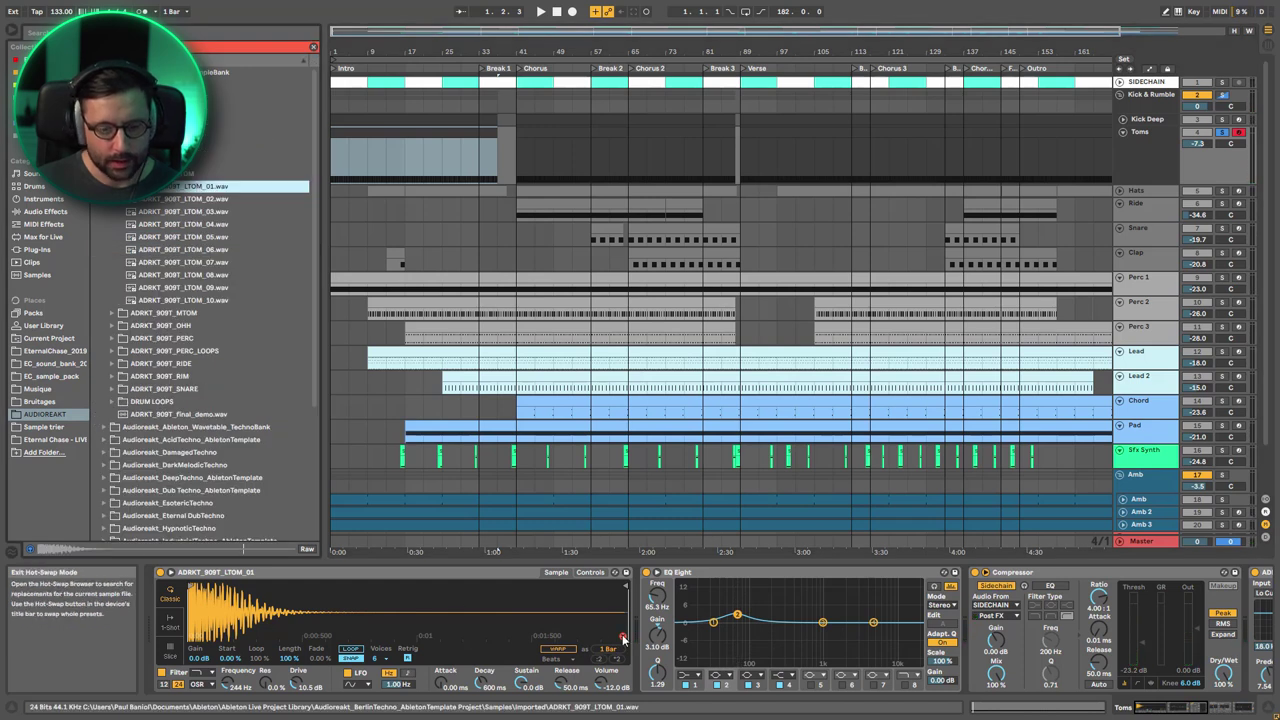
{"action": "left_click", "coordinate": [622, 635]}
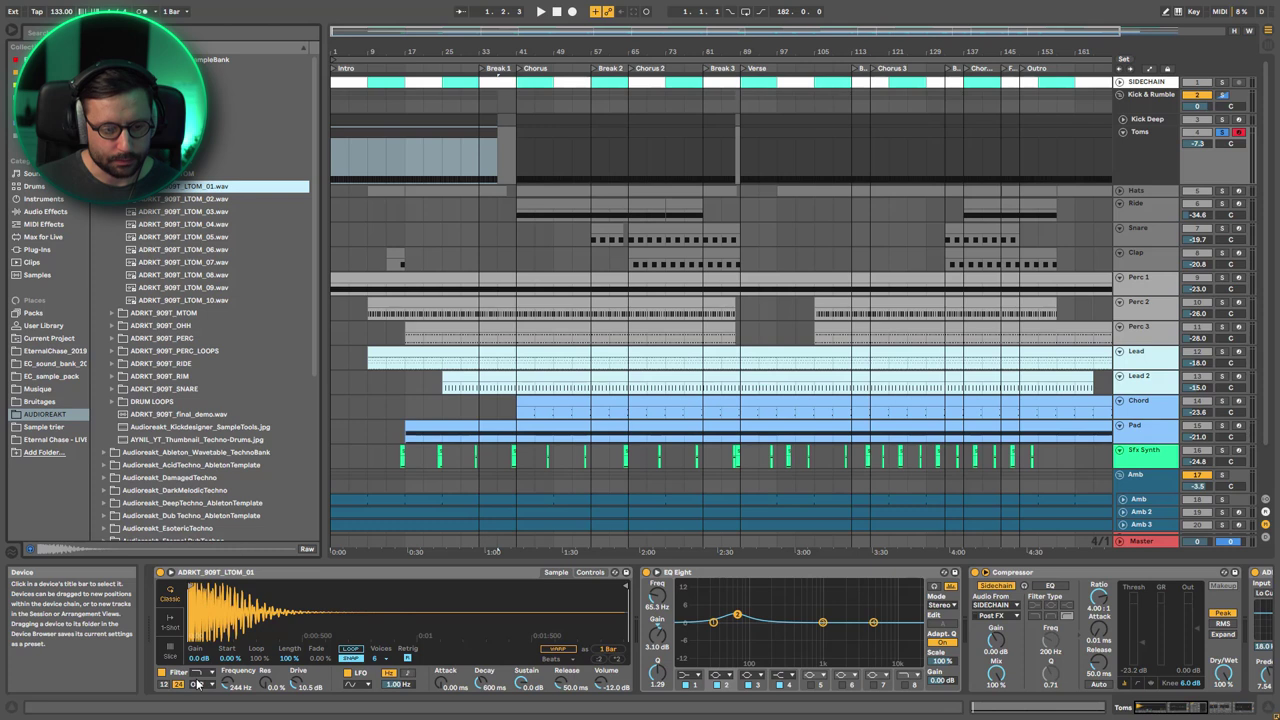
Show the low tom sampler's control parameters and play the Toms while comparing the sound with its filter bypassed and active.
{"action": "left_click", "coordinate": [601, 573]}
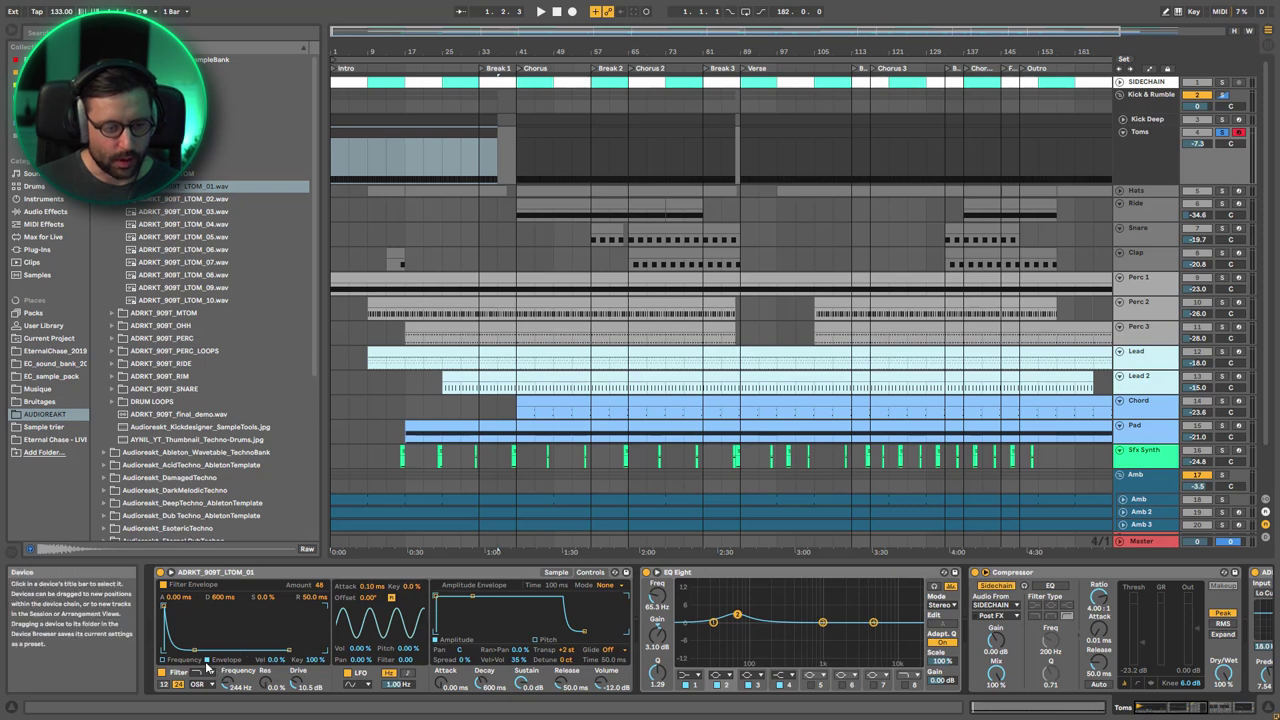
{"action": "key", "text": "space"}
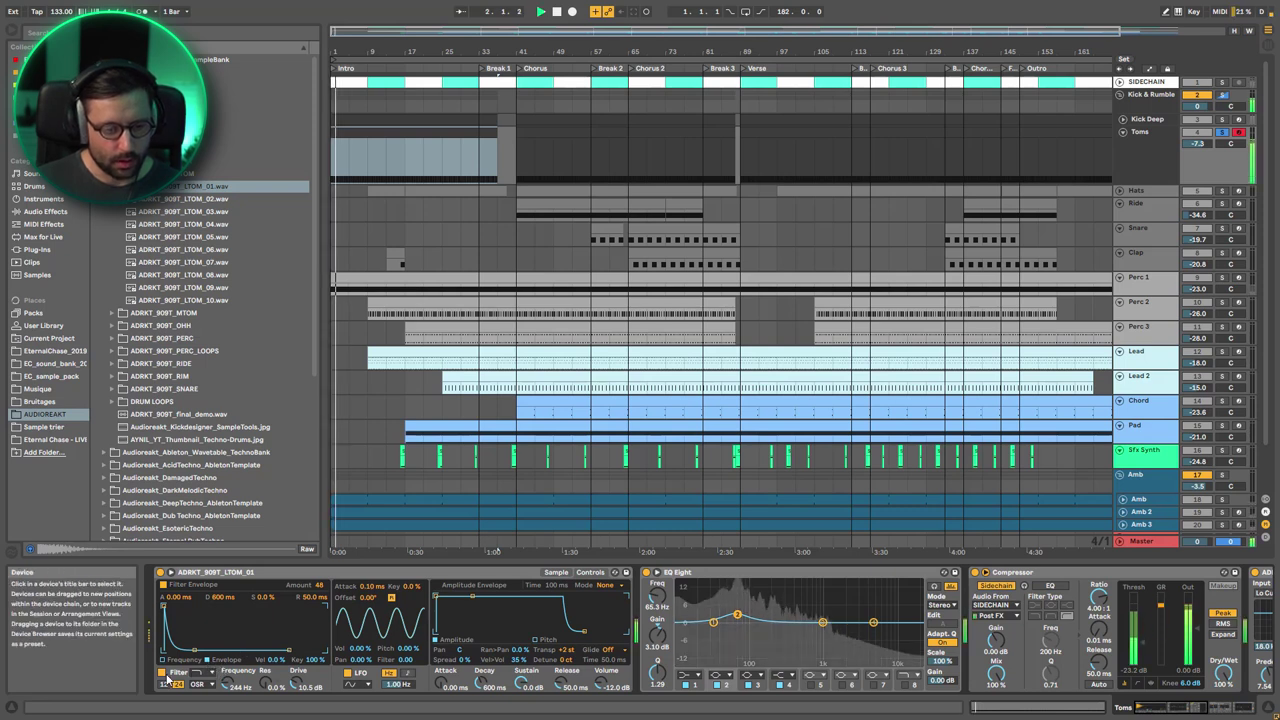
{"action": "left_click", "coordinate": [163, 676]}
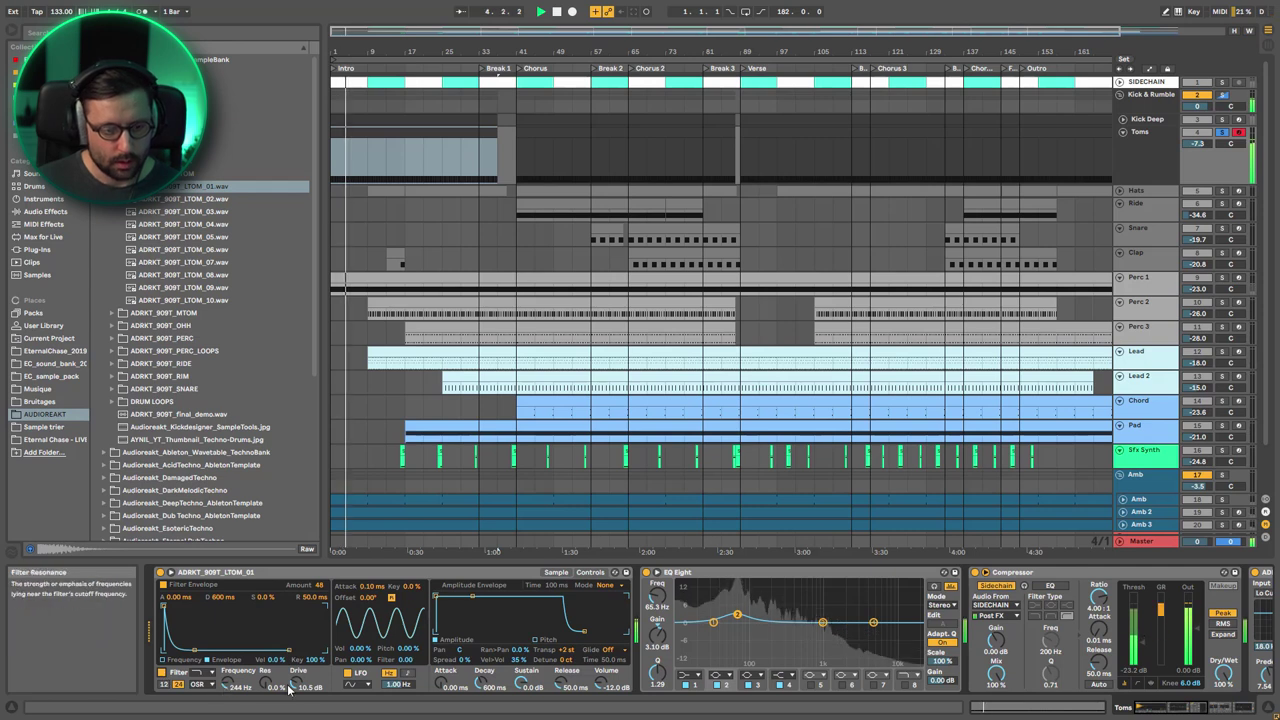
Play the Toms while bypassing and reactivating the reverb and the final EQ Eight to compare their effect.
{"action": "scroll", "coordinate": [720, 584], "scroll_direction": "right", "scroll_amount": 6}
{"action": "key", "text": "space"}
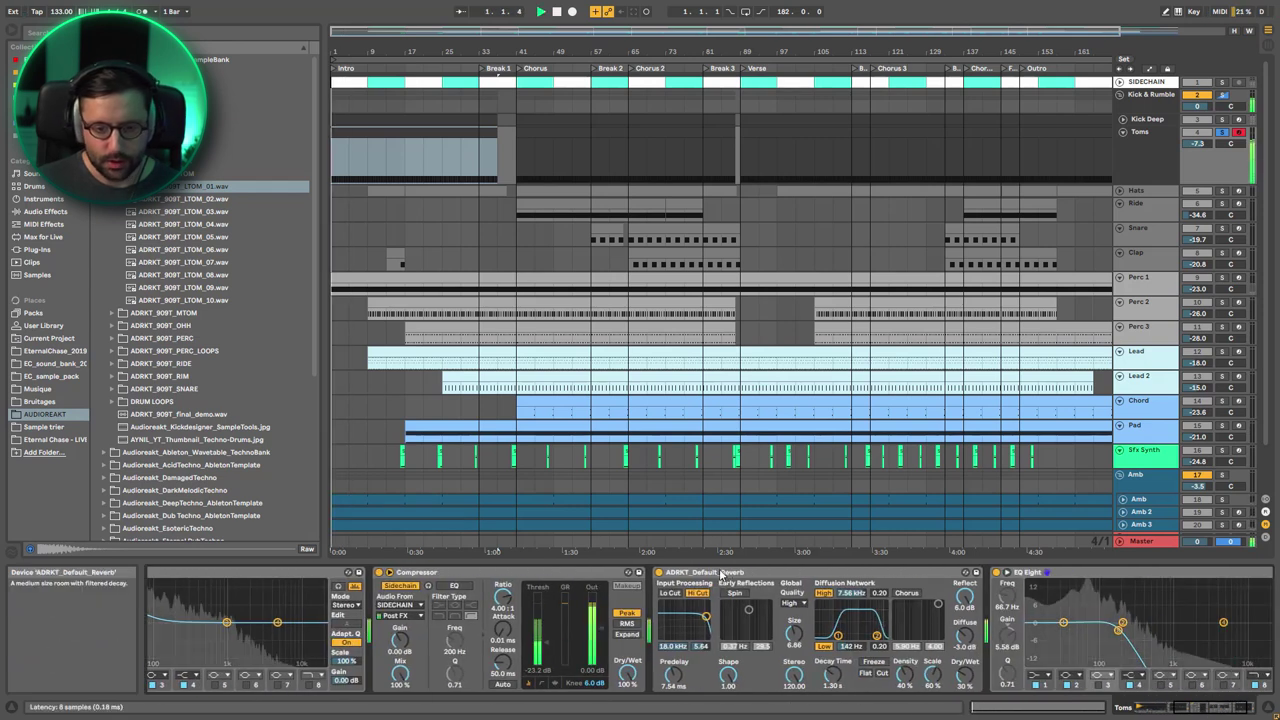
{"action": "left_click", "coordinate": [659, 572]}
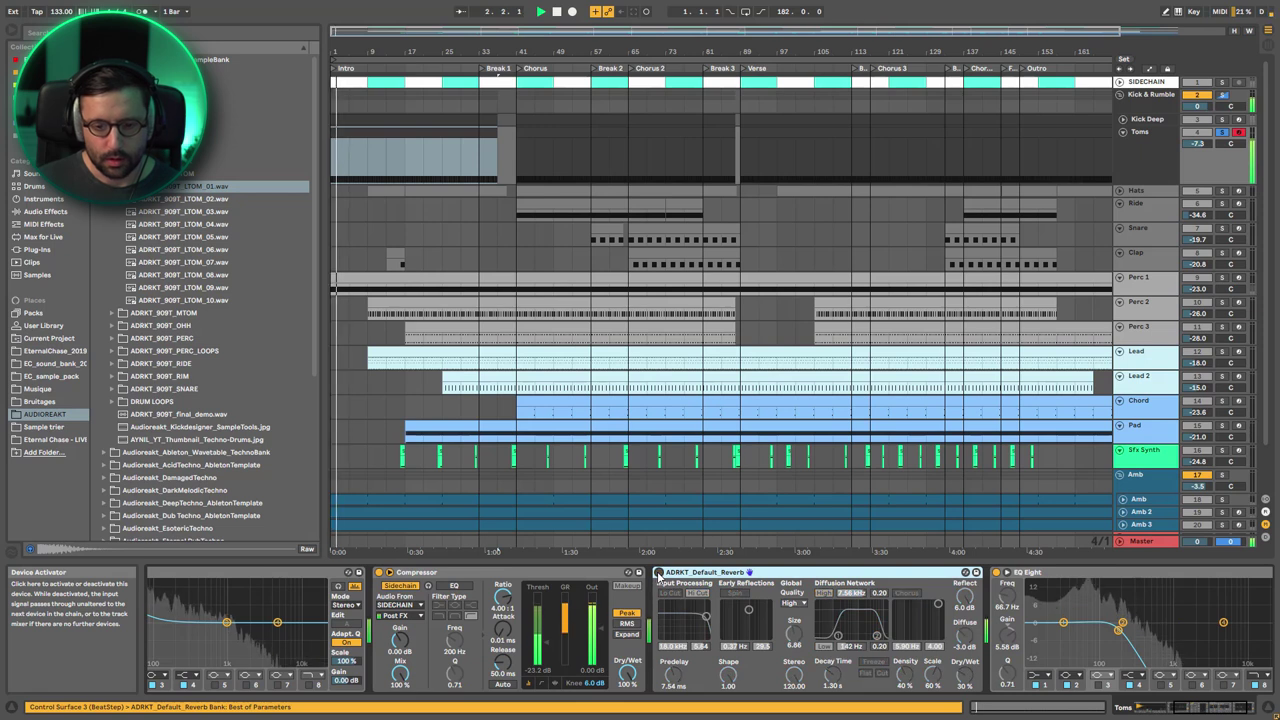
{"action": "left_click", "coordinate": [659, 574]}
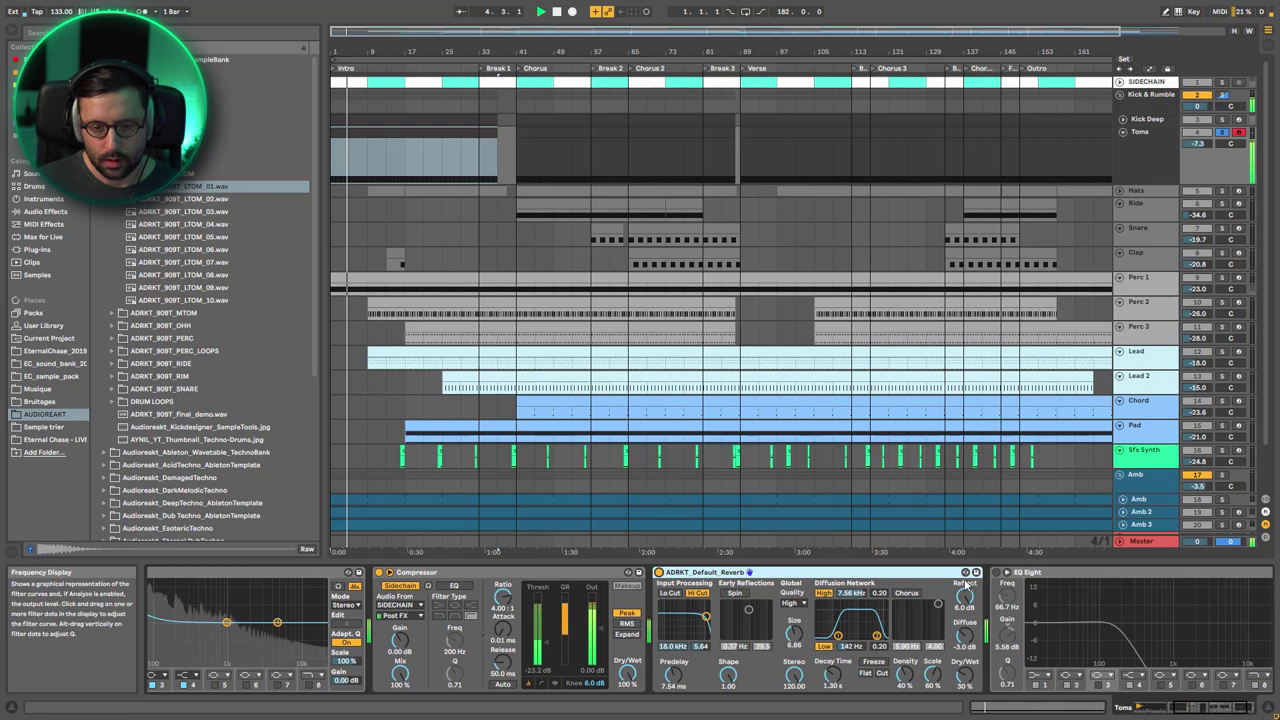
{"action": "left_click", "coordinate": [996, 572]}
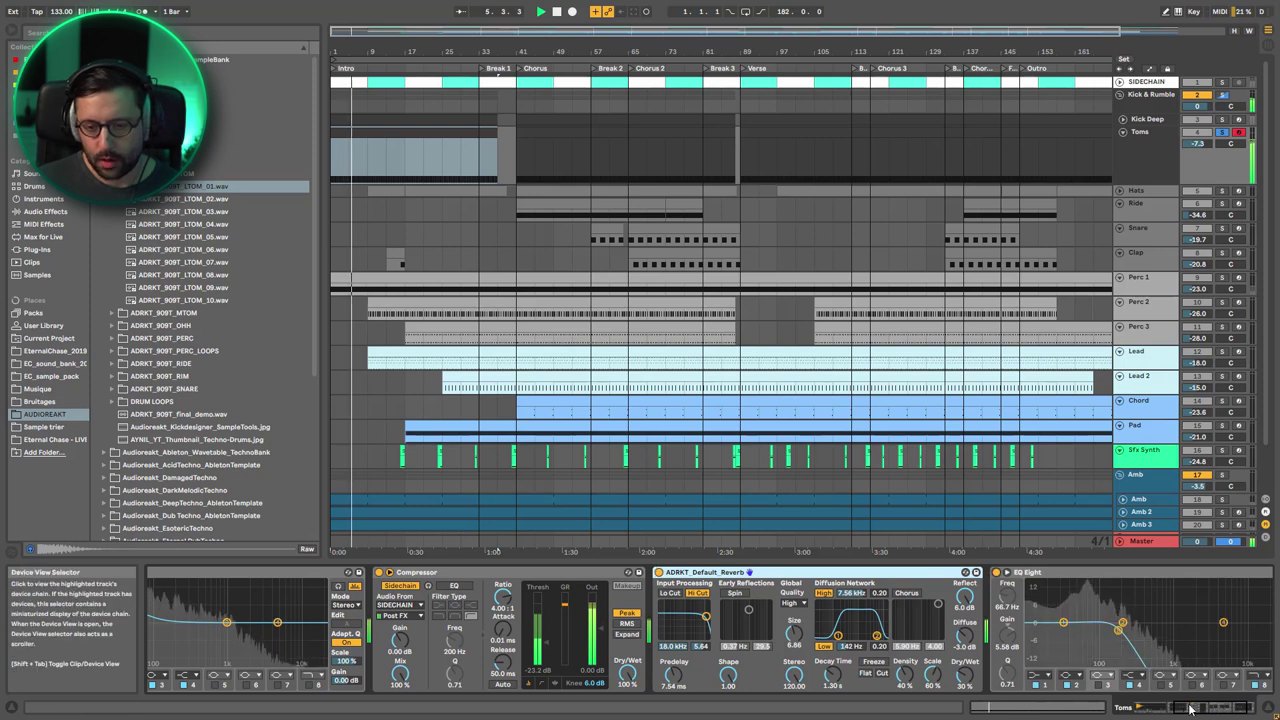
{"action": "left_click_drag", "start_coordinate": [1190, 709], "coordinate": [1208, 709]}
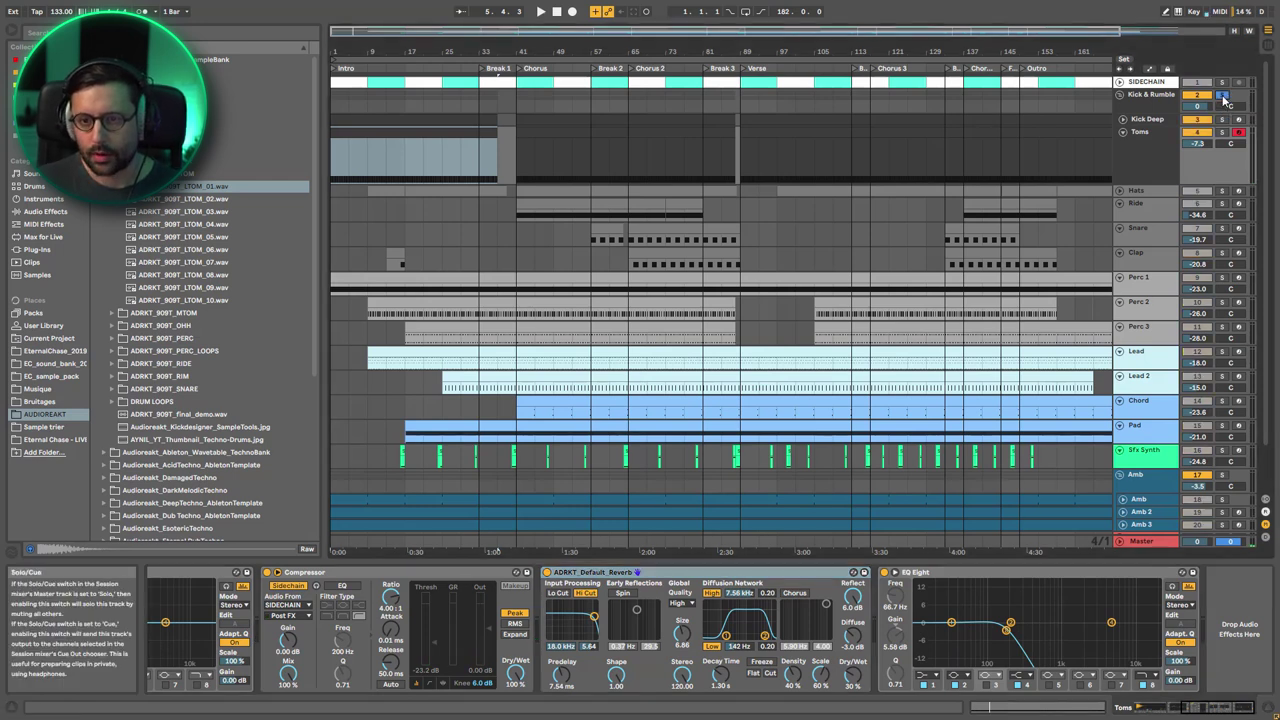
Solo the Kick & Rumble group and compare its sound with its audio effect rack bypassed and active.
{"action": "key", "text": "space"}
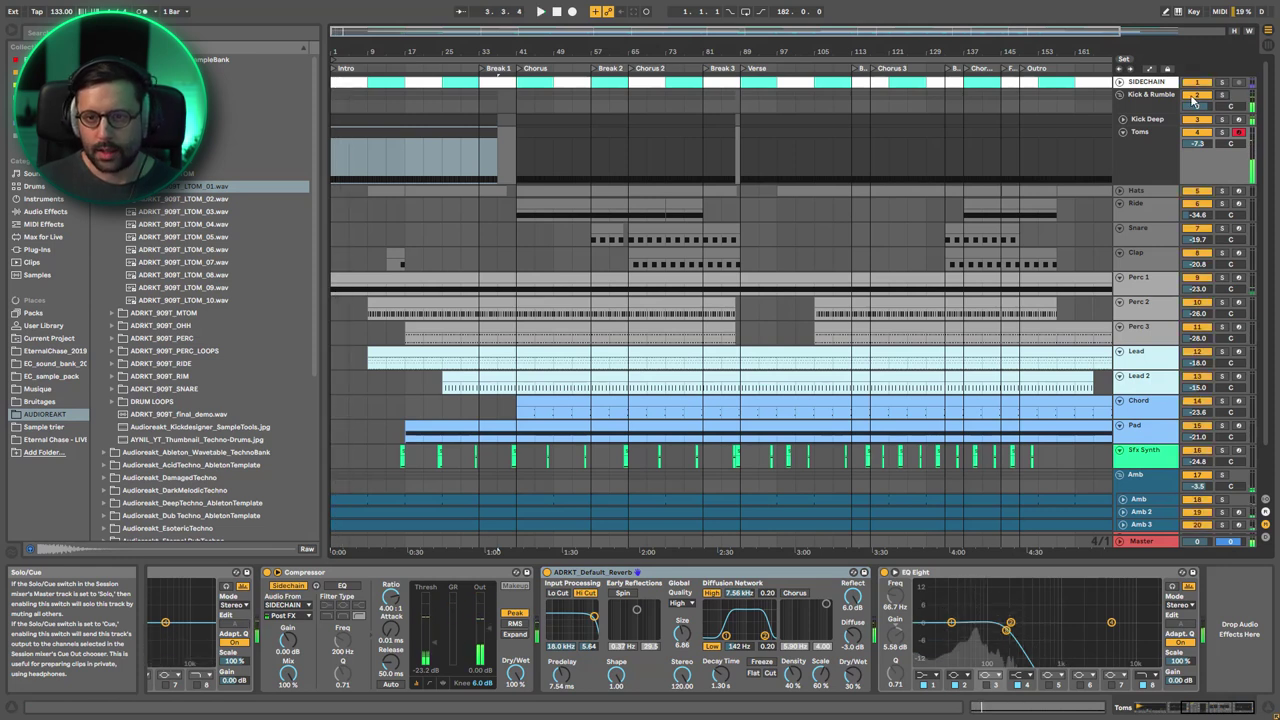
{"action": "left_click", "coordinate": [1175, 97]}
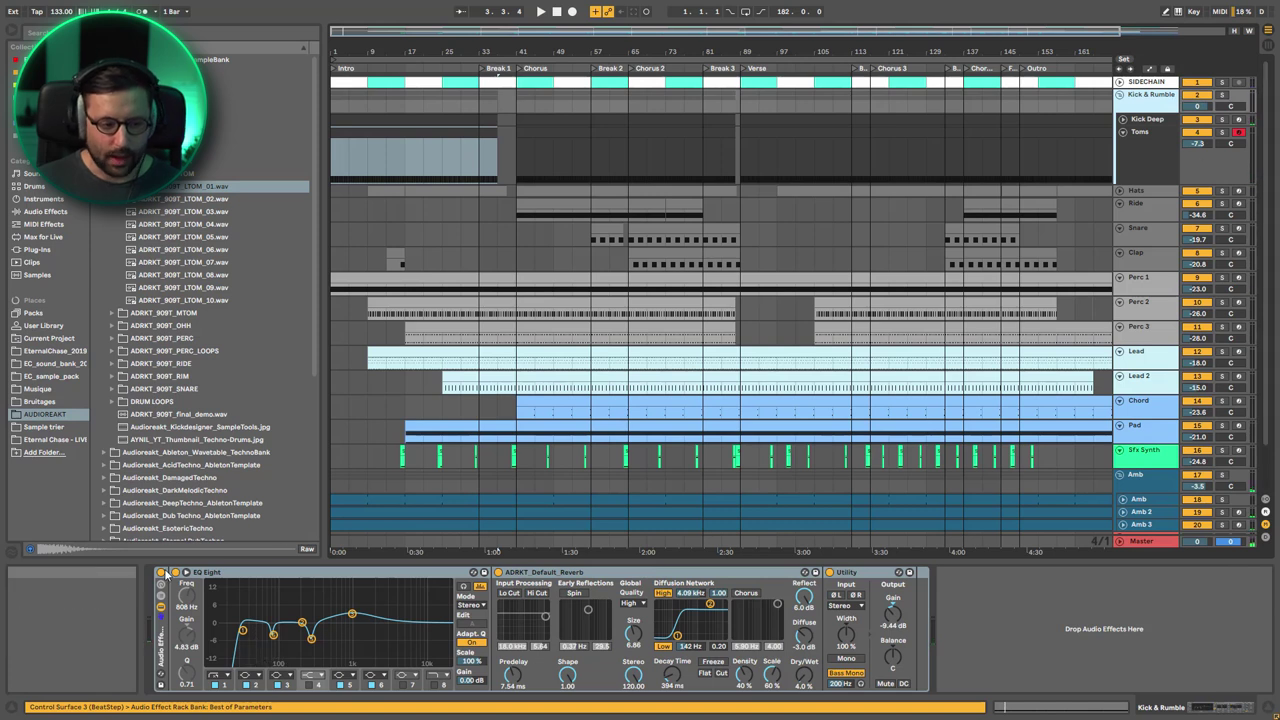
{"action": "left_click", "coordinate": [167, 573]}
{"action": "left_click", "coordinate": [1219, 95]}
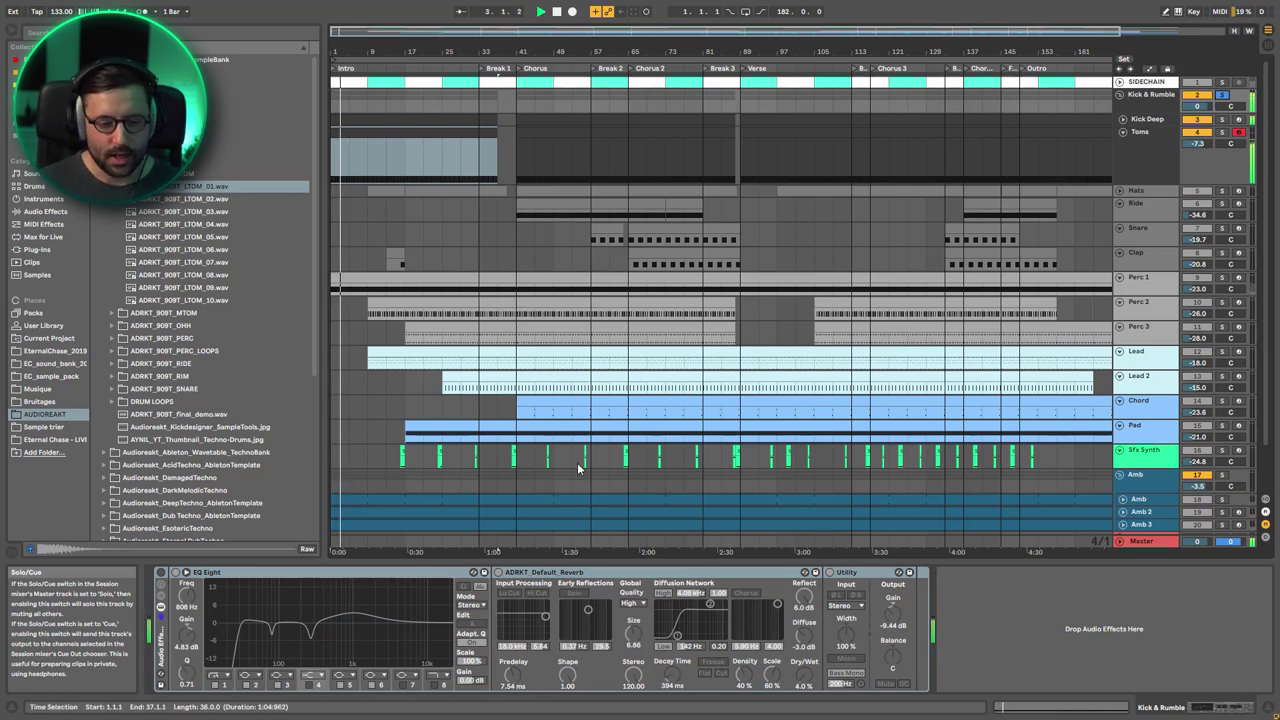
{"action": "left_click", "coordinate": [162, 577]}
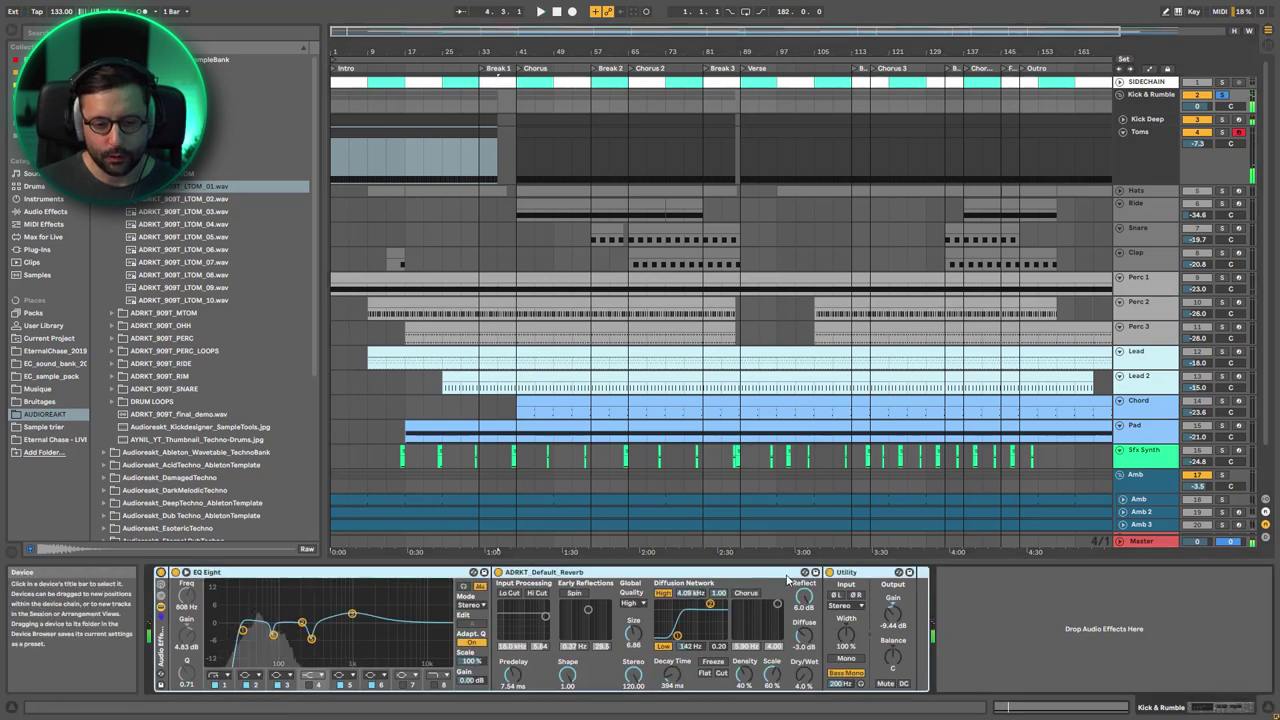
Deactivate Utility and the reverb in the Kick & Rumble rack and turn off EQ Eight bands 1, 3, 4, 5 and 6.
{"action": "left_click", "coordinate": [829, 573]}
{"action": "left_click", "coordinate": [498, 572]}
{"action": "left_click", "coordinate": [205, 585]}
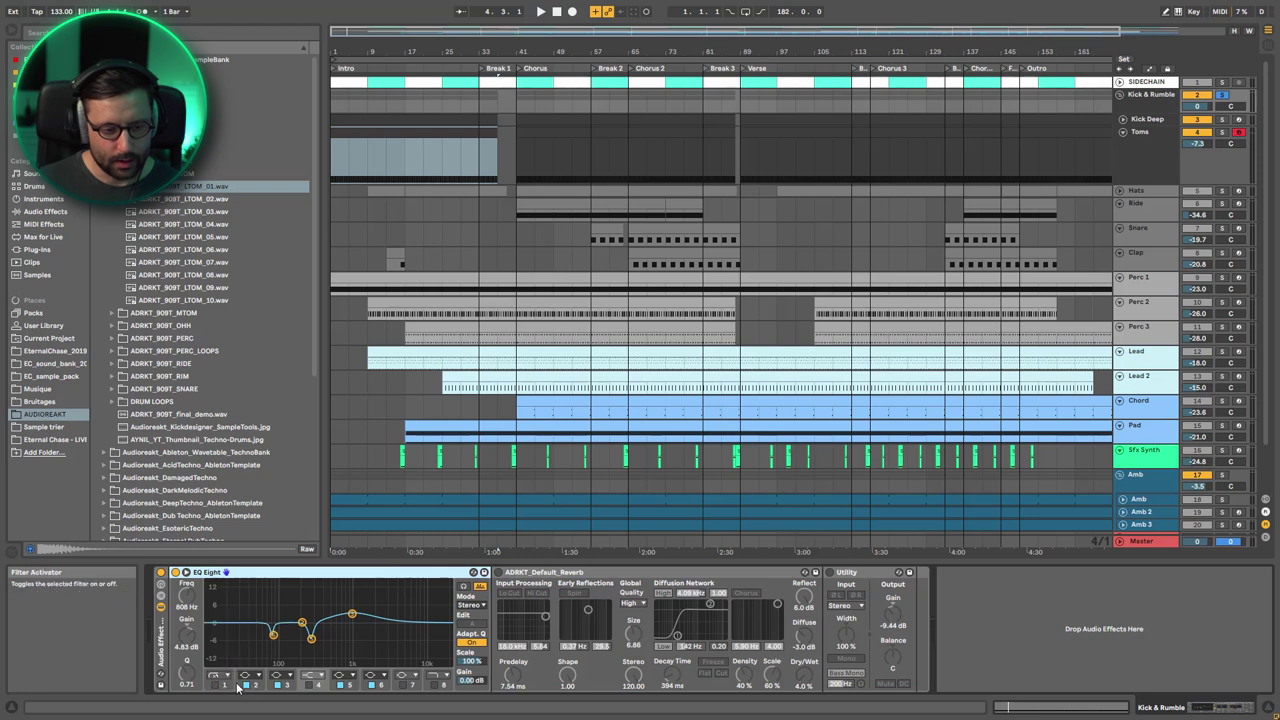
{"action": "left_click", "coordinate": [277, 685]}
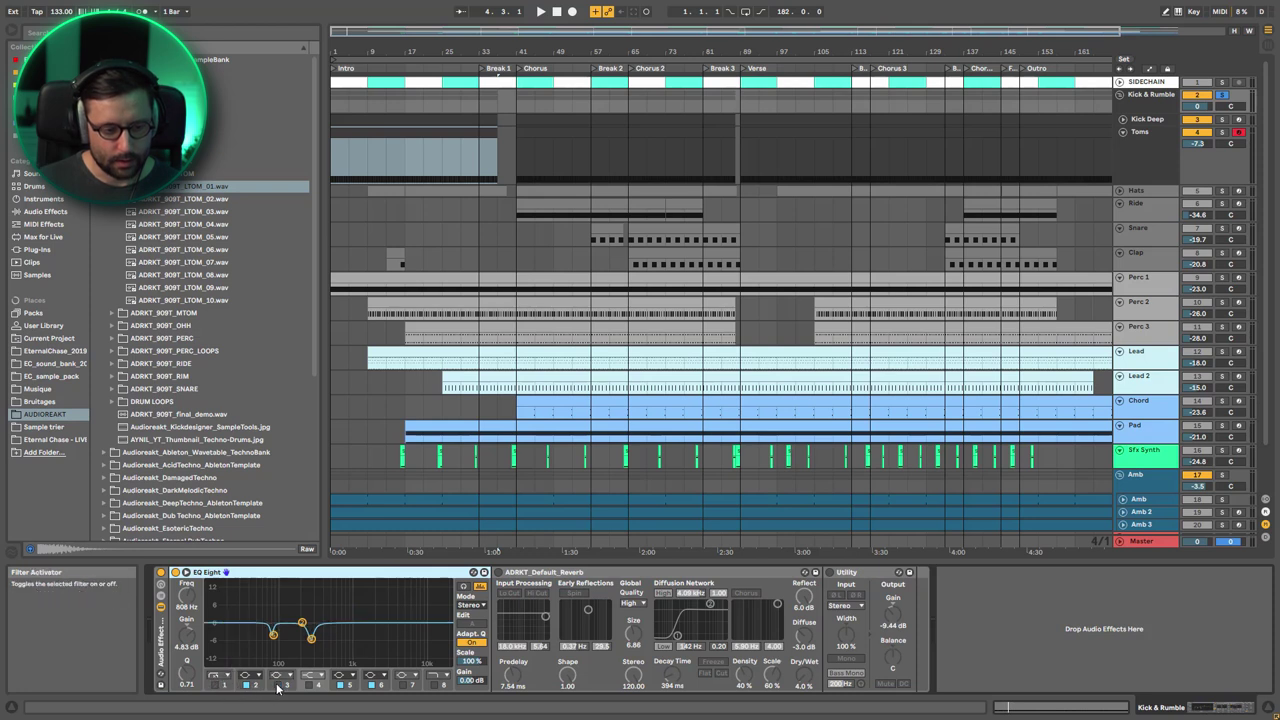
{"action": "left_click", "coordinate": [341, 685]}
Play the Kick & Rumble group while turning EQ Eight bands 1, 3, 4, 5 and 6 back on one at a time.
{"action": "key", "text": "space"}
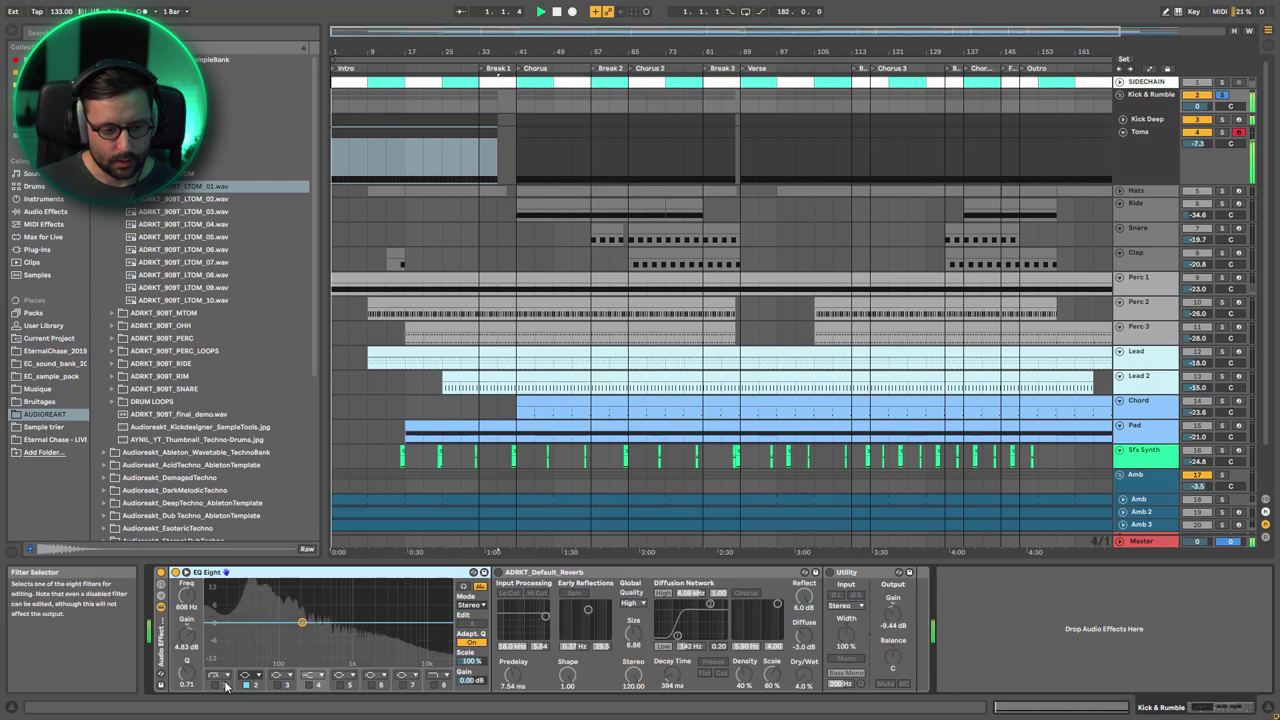
{"action": "left_click", "coordinate": [214, 685]}
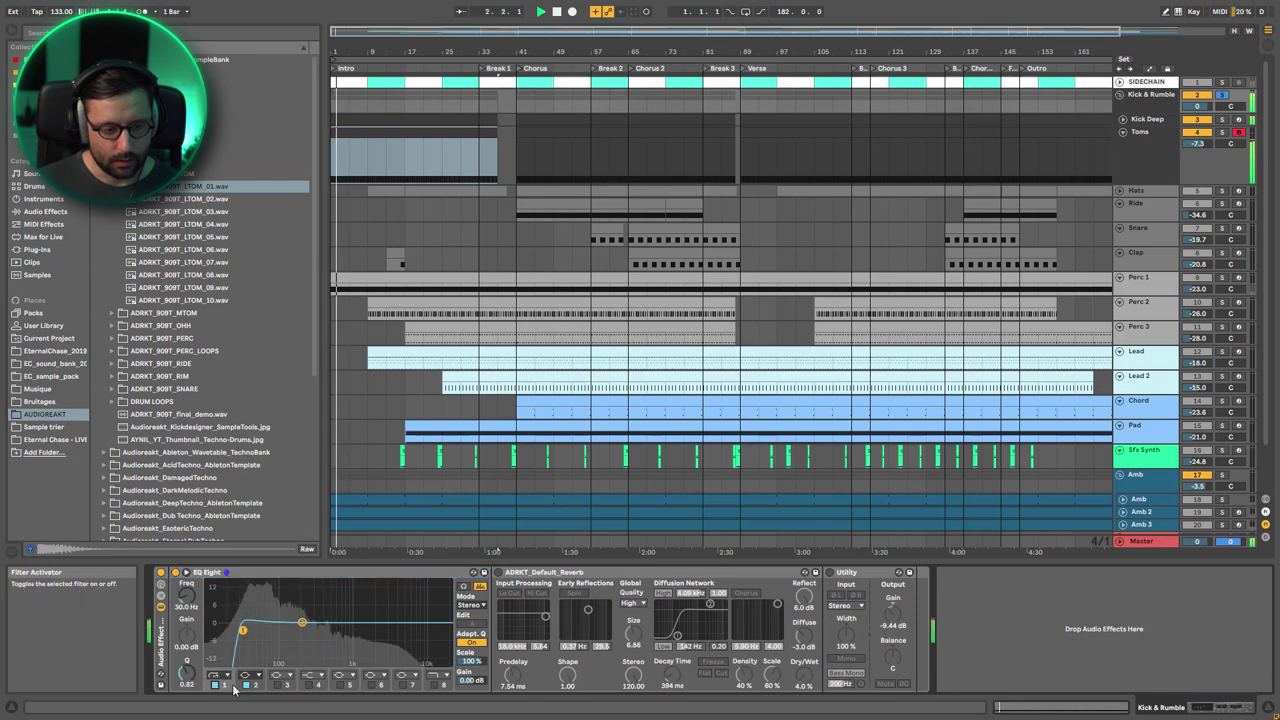
{"action": "left_click", "coordinate": [277, 685]}
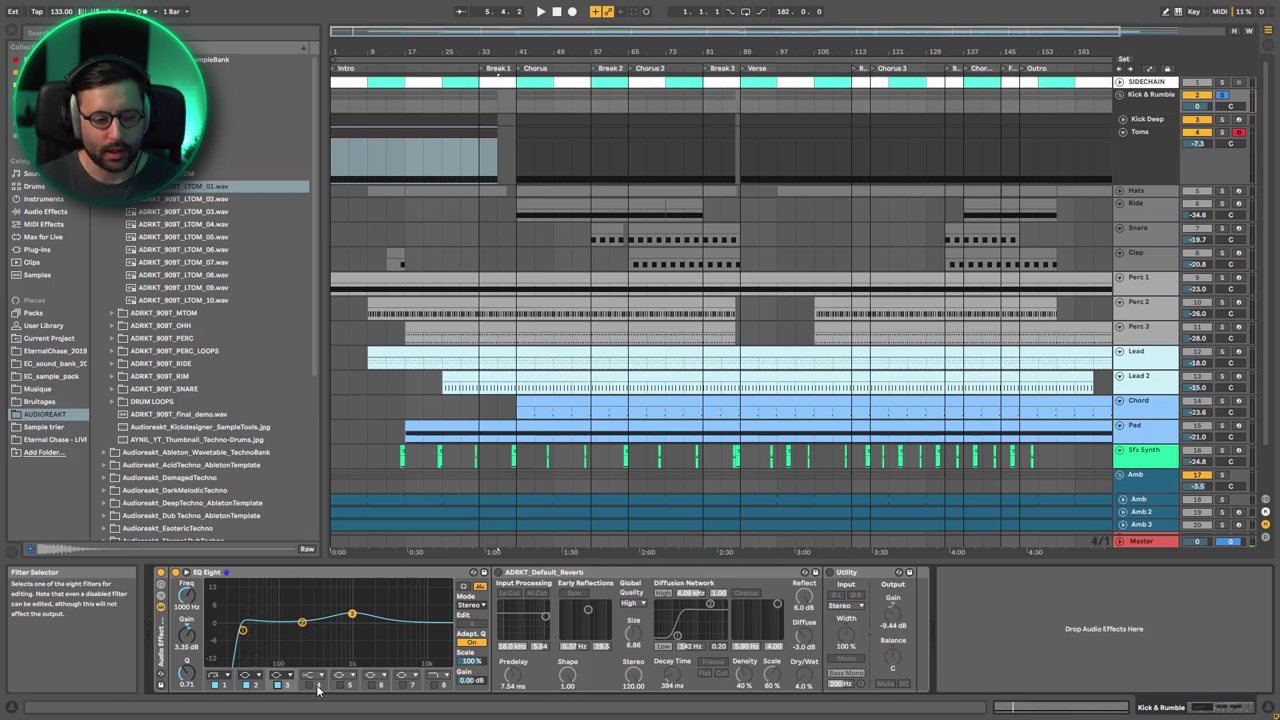
{"action": "left_click", "coordinate": [310, 686]}
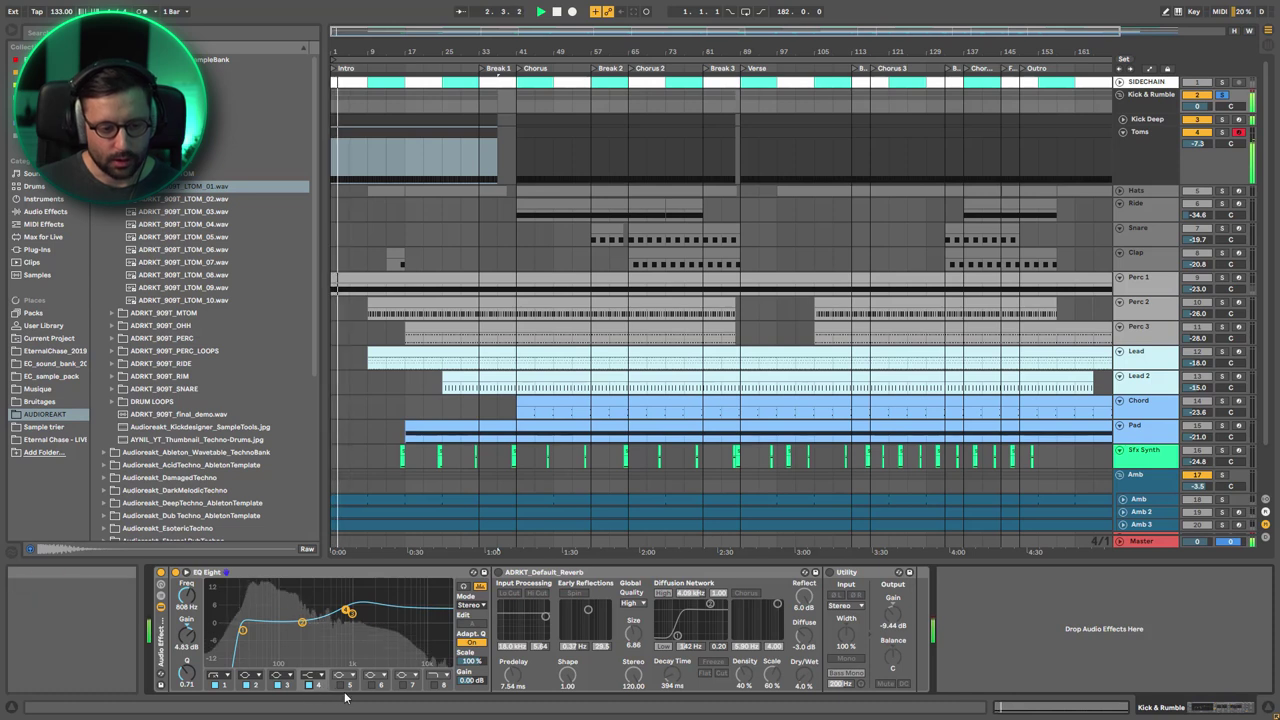
{"action": "left_click", "coordinate": [341, 686]}
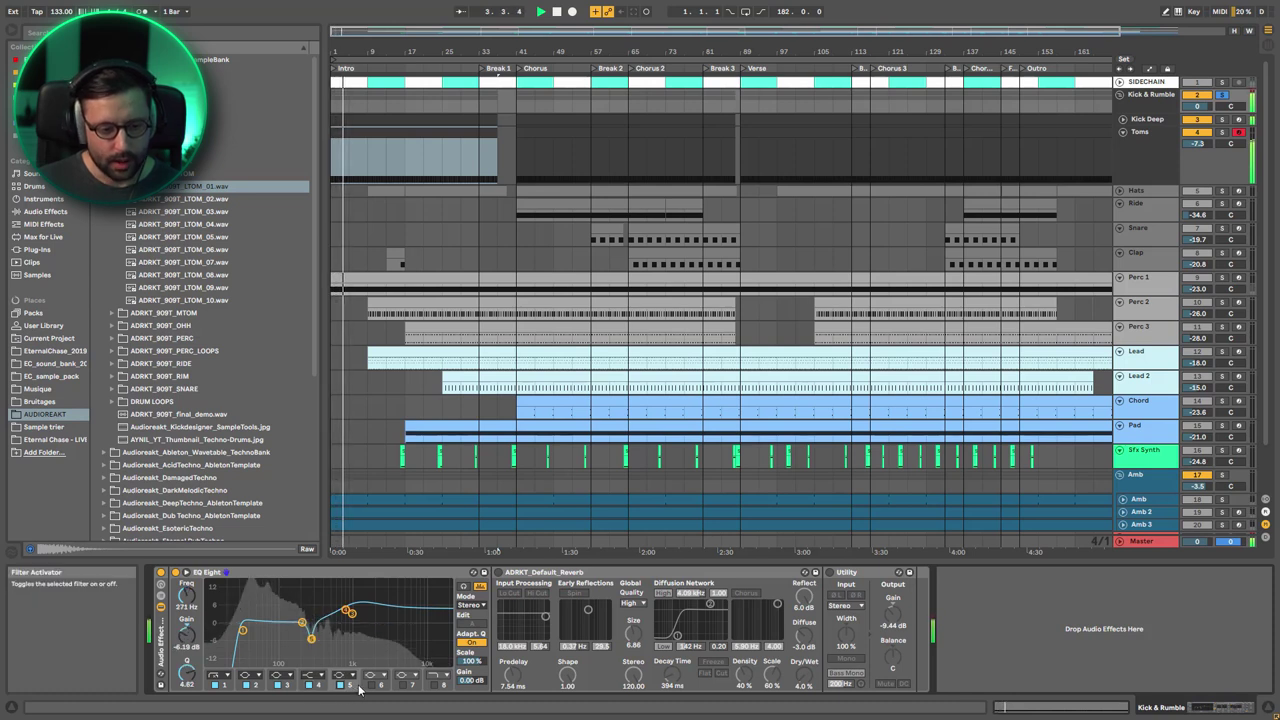
{"action": "left_click", "coordinate": [371, 686]}
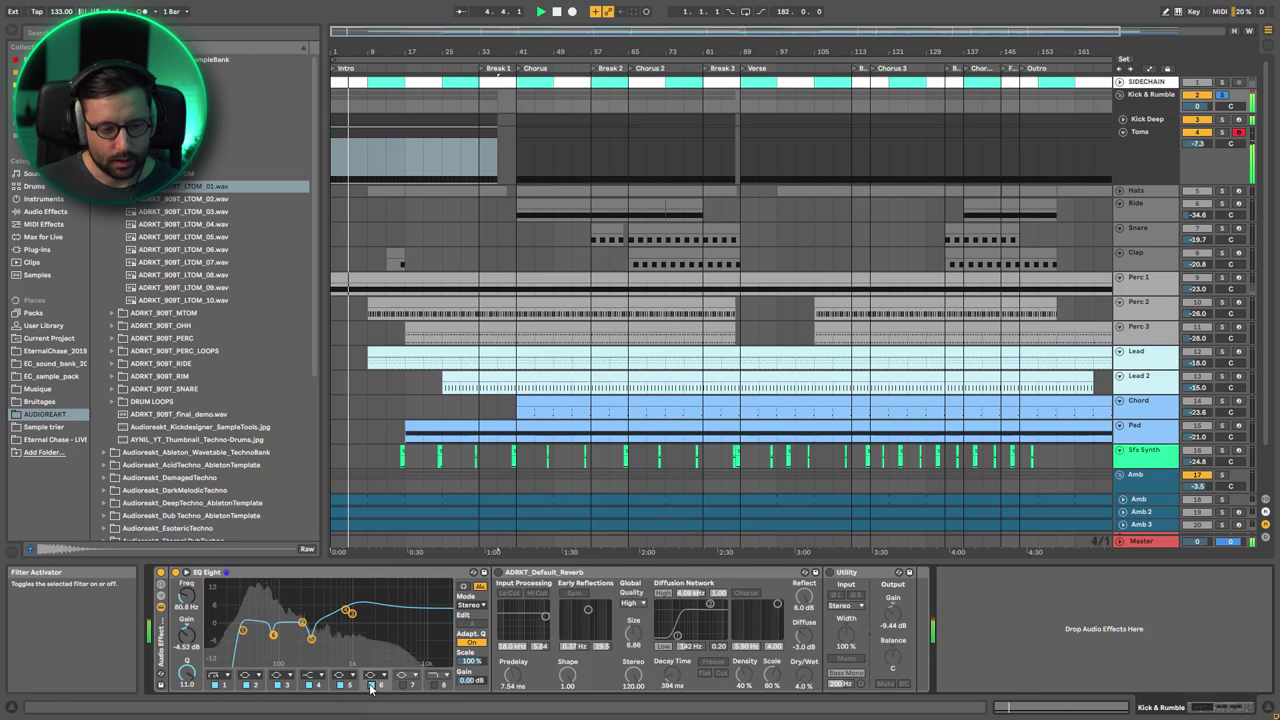
Switch EQ Eight bands 6 and 5 off and on again to compare their cuts on the group.
{"action": "left_click", "coordinate": [371, 686]}
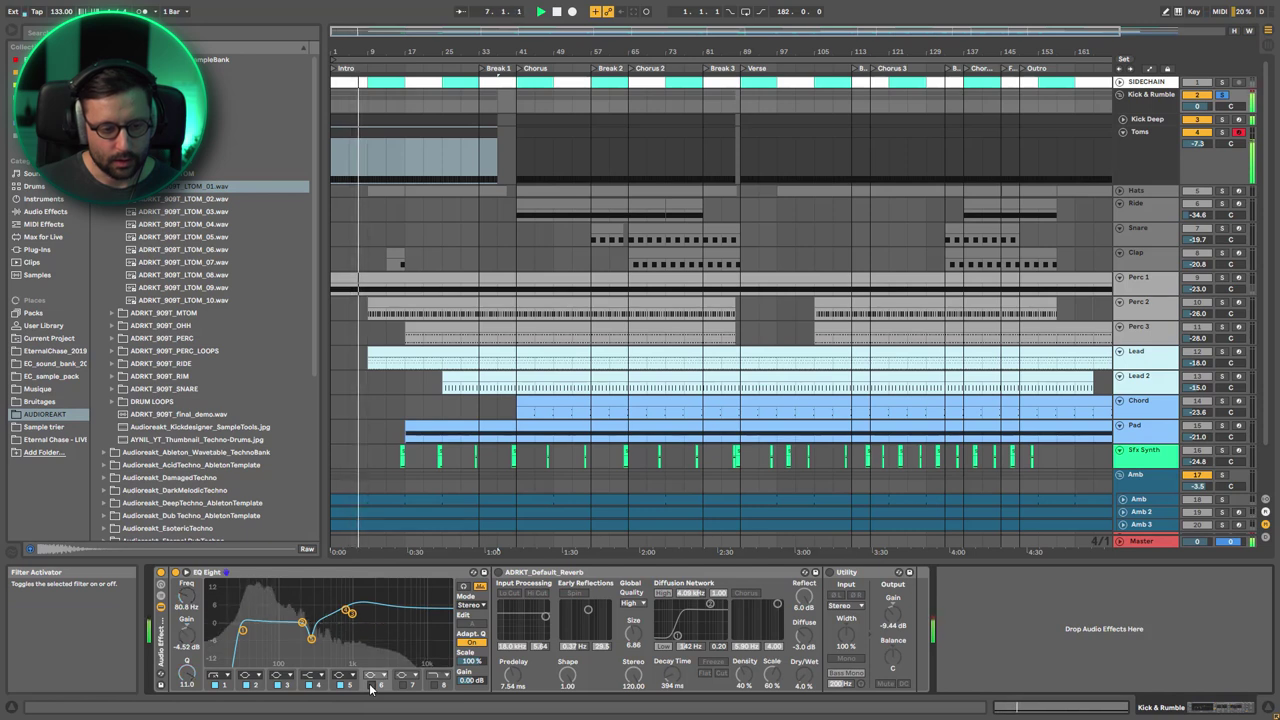
{"action": "left_click", "coordinate": [371, 686]}
{"action": "left_click", "coordinate": [340, 686]}
{"action": "left_click", "coordinate": [340, 686]}
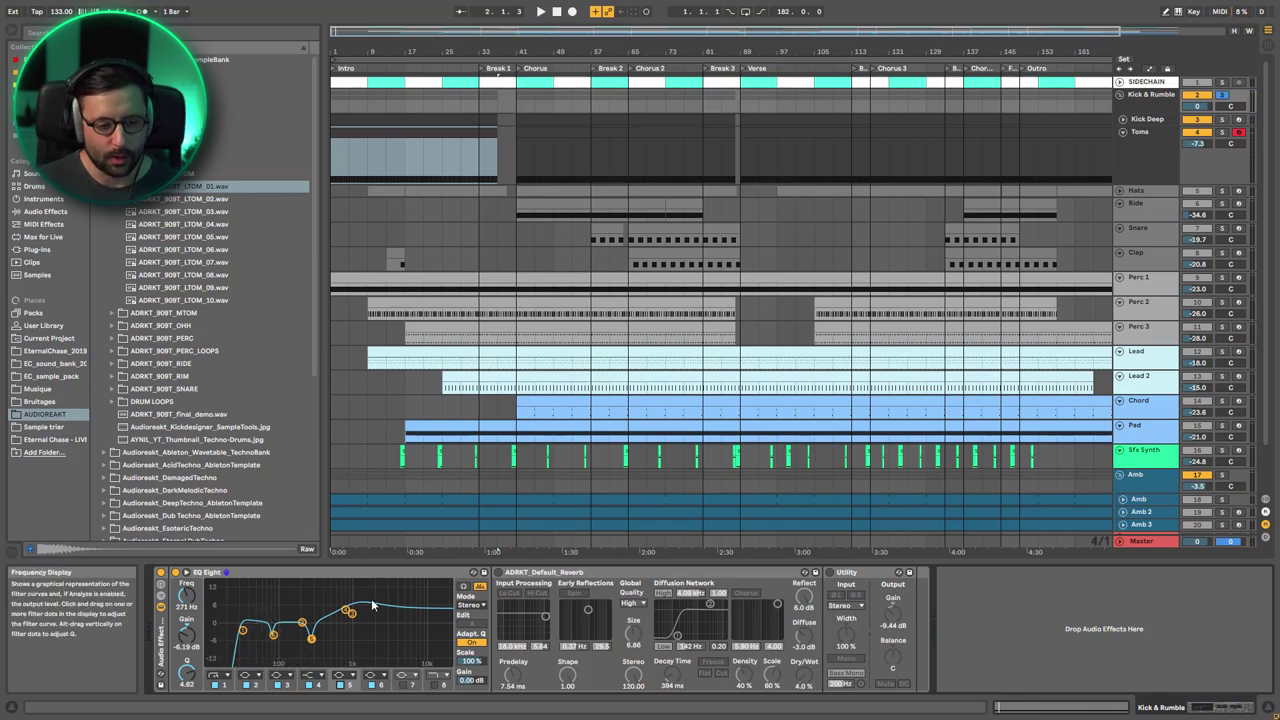
Play the Kick & Rumble group and reactivate its ADRKT_Default_Reverb, selecting the device.
{"action": "key", "text": "space"}
{"action": "left_click", "coordinate": [498, 573]}
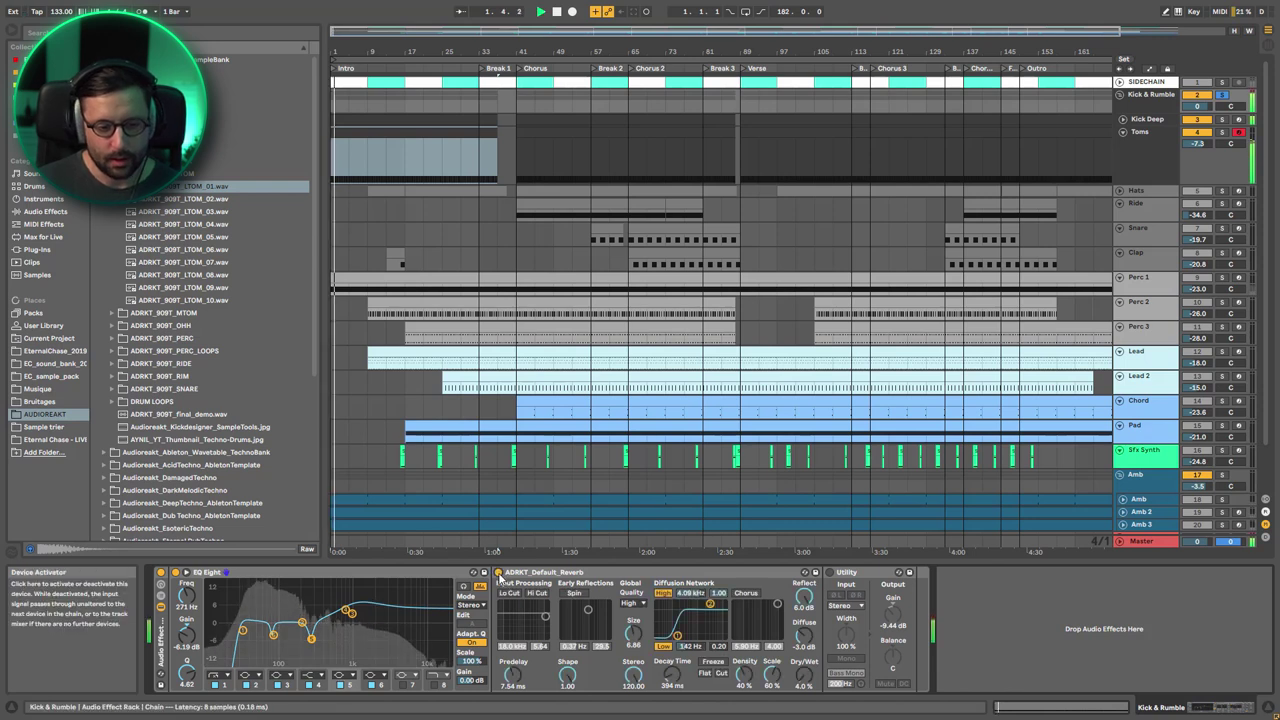
{"action": "left_click", "coordinate": [673, 583]}
{"action": "left_click", "coordinate": [674, 580]}
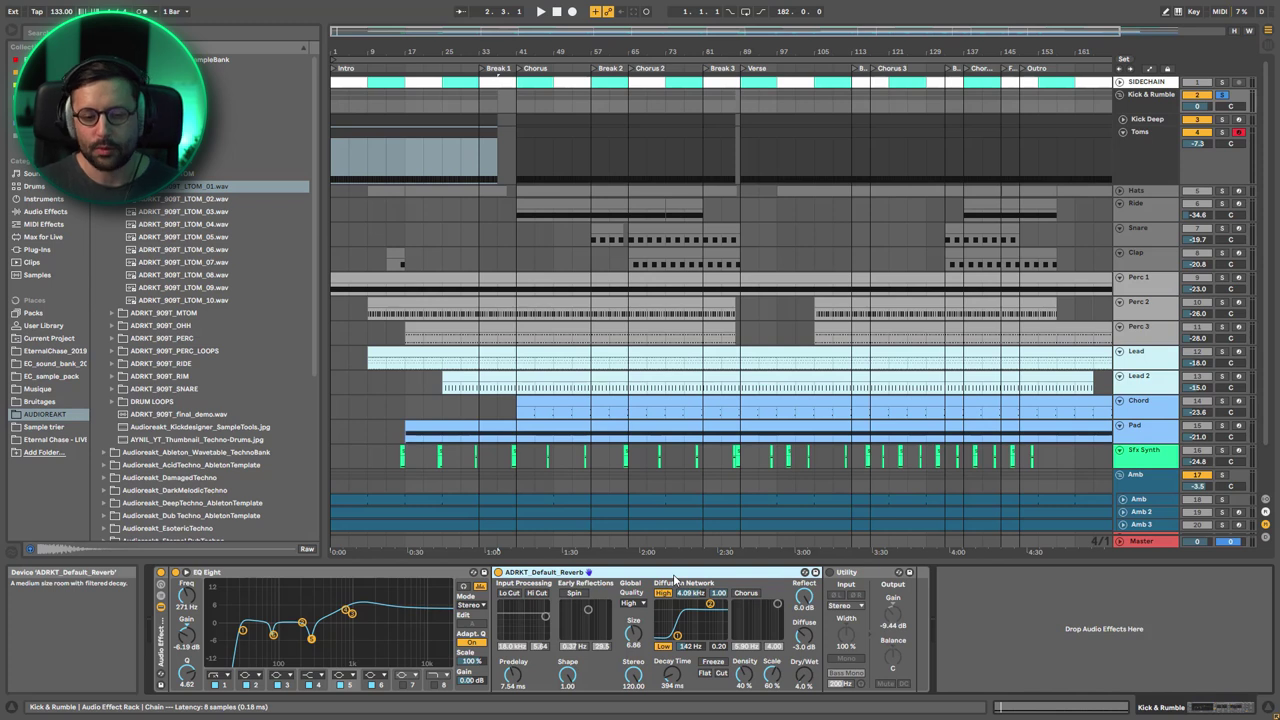
Reactivate Utility on the Kick & Rumble group and play the group with its full effect rack.
{"action": "key", "text": "space"}
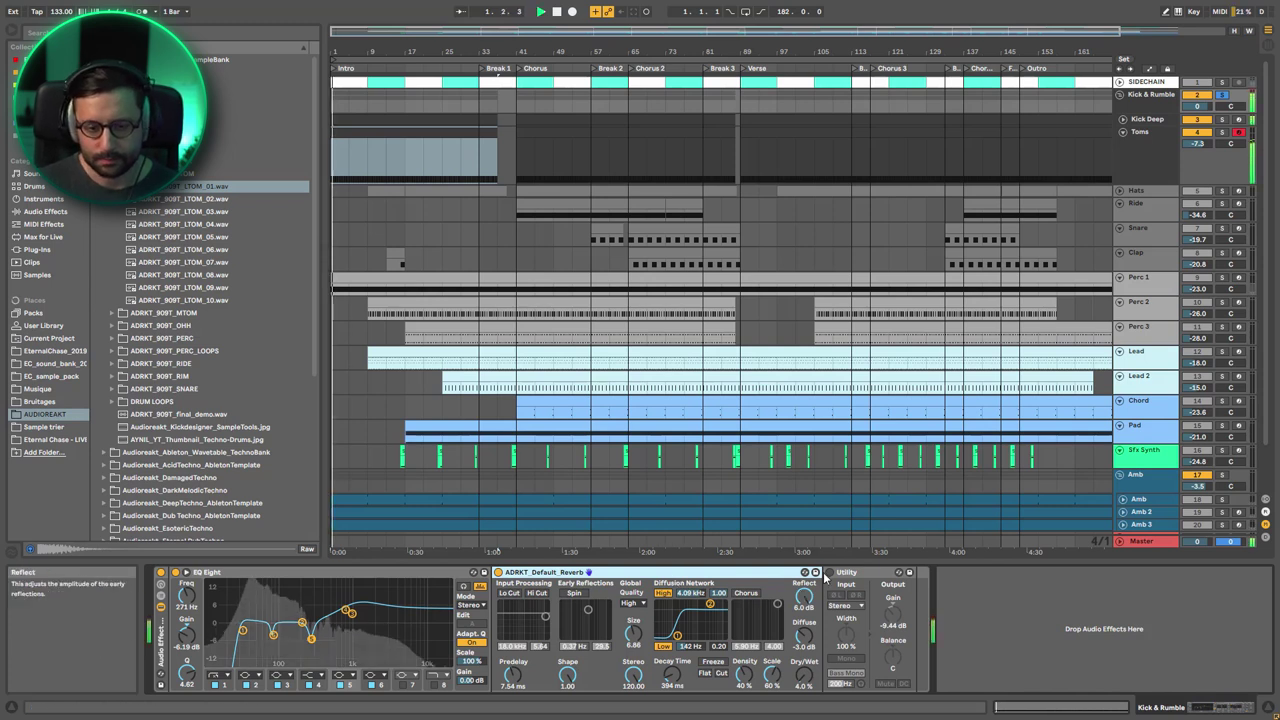
{"action": "key", "text": "space"}
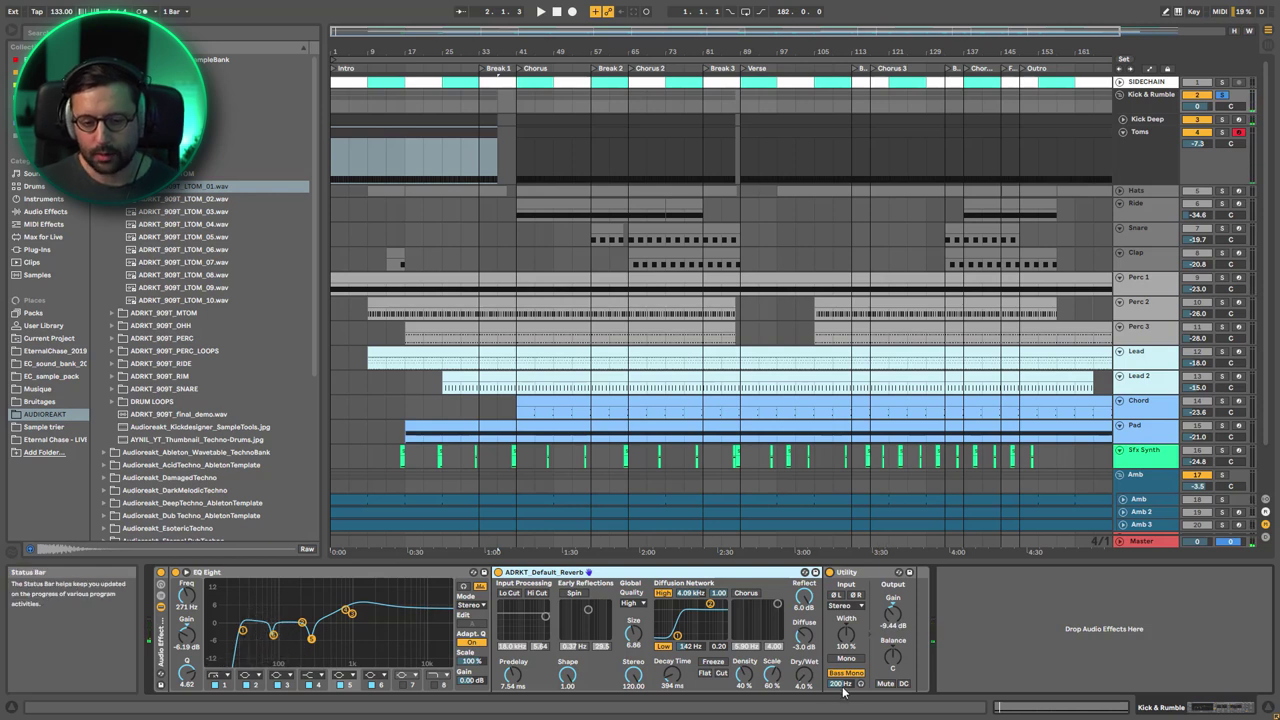
{"action": "key", "text": "space"}
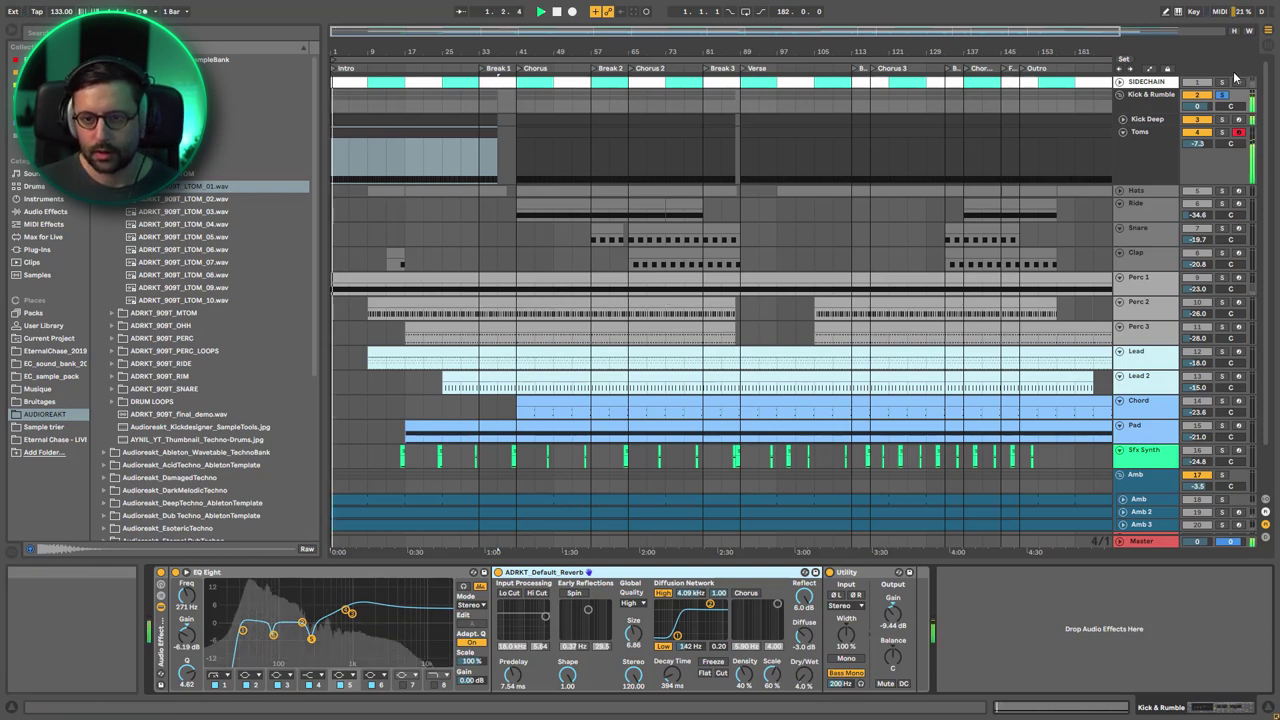
{"action": "key", "text": "space"}
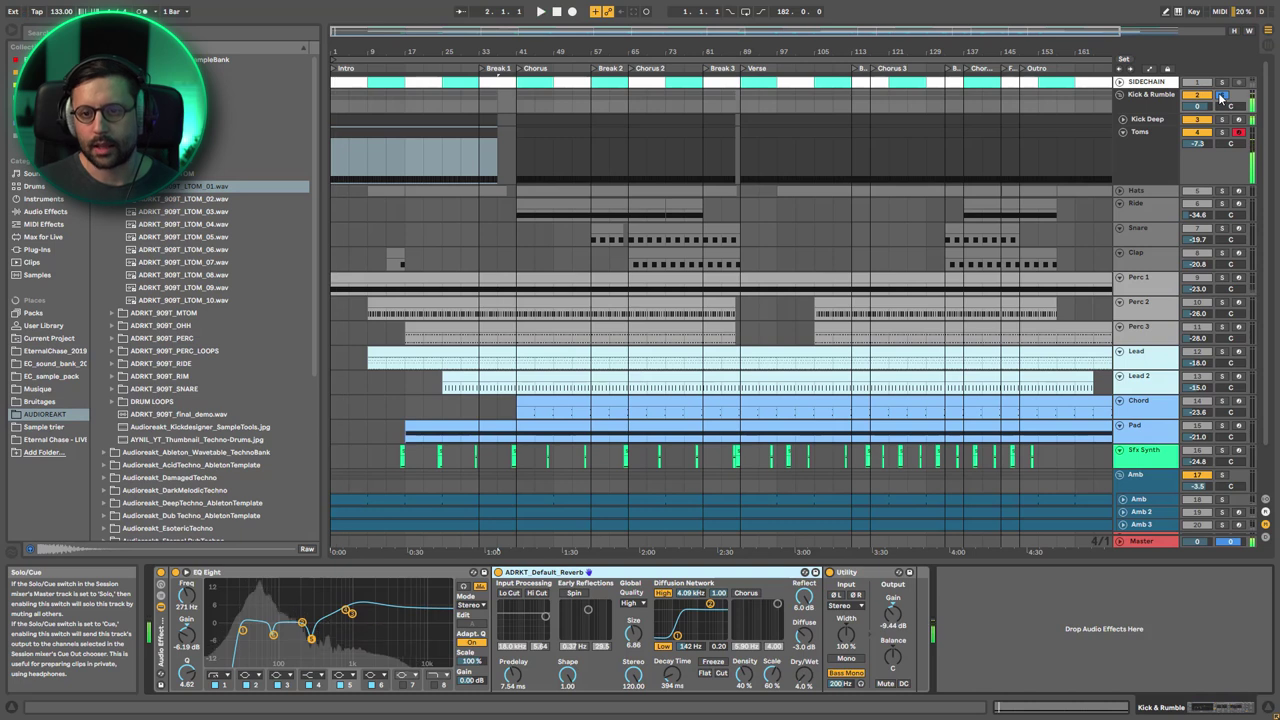
Fold the Kick & Rumble group, then unfold and solo the Hats track to show its drum rack and Drum Buss.
{"action": "left_click", "coordinate": [1120, 94]}
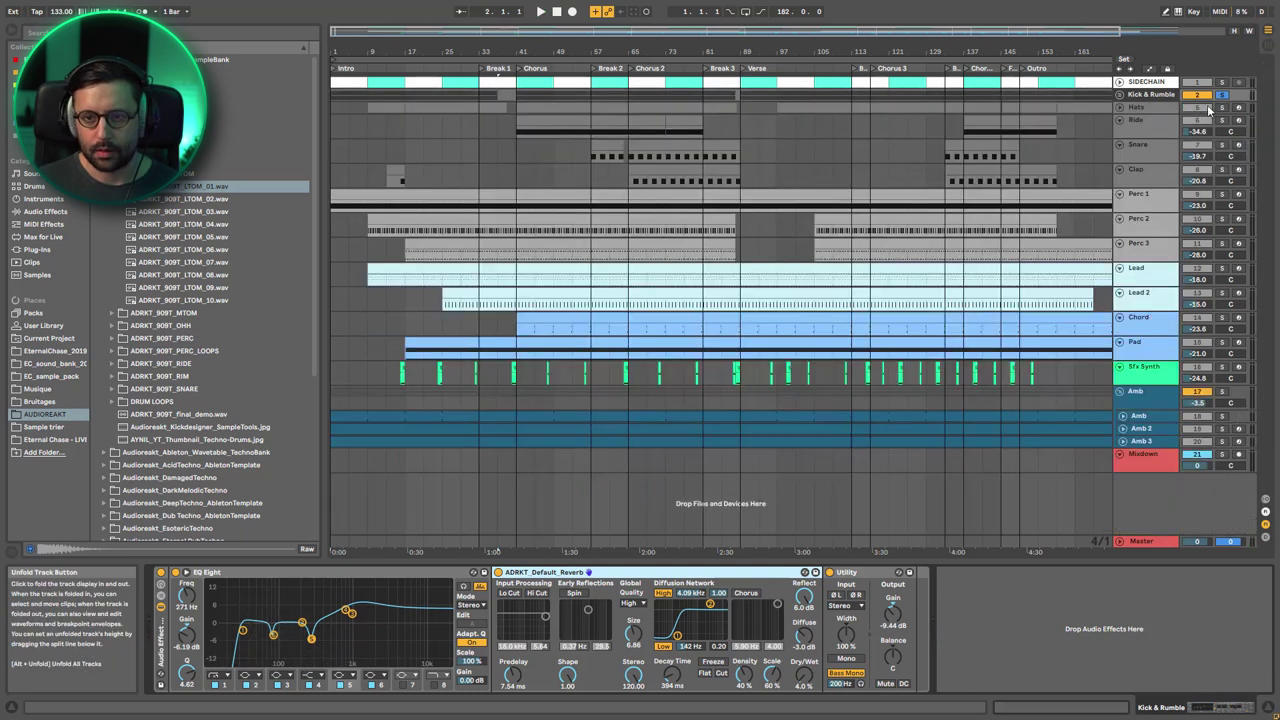
{"action": "left_click", "coordinate": [1135, 108]}
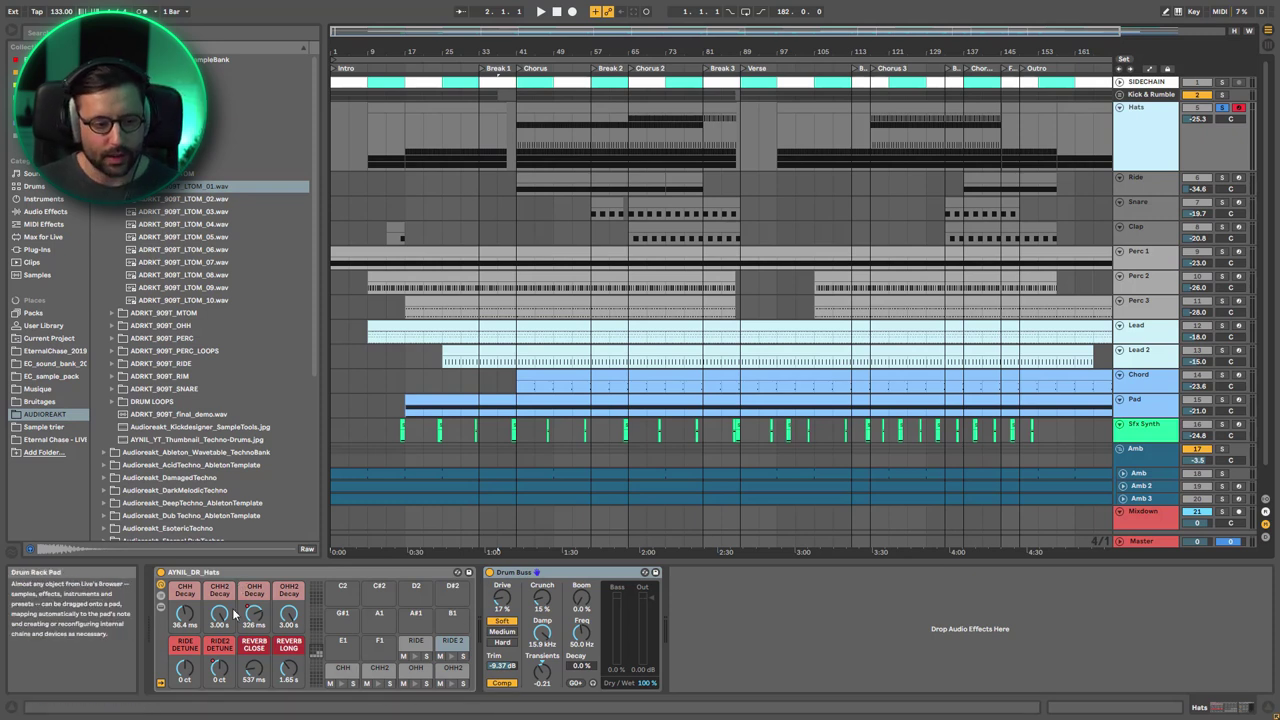
{"action": "left_click", "coordinate": [221, 670]}
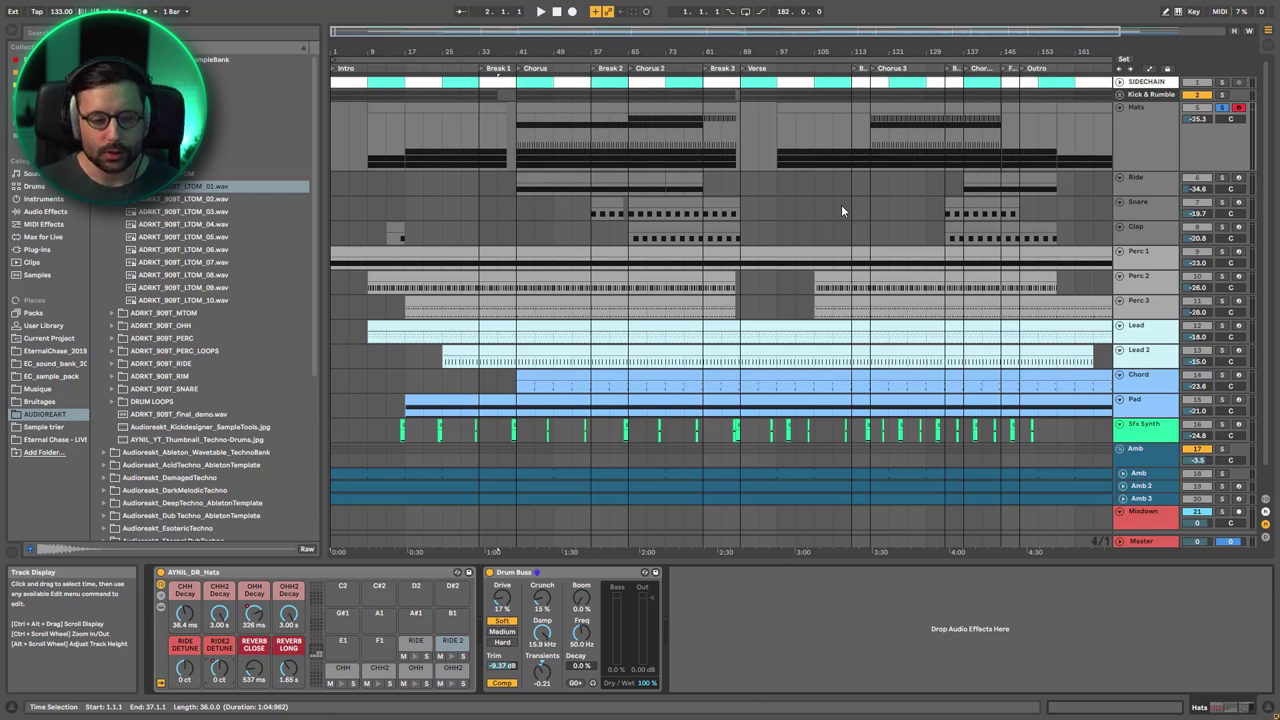
Select the CHH pad, open the Hats clip at Chorus 2, and select all its CHH notes.
{"action": "left_click", "coordinate": [335, 672]}
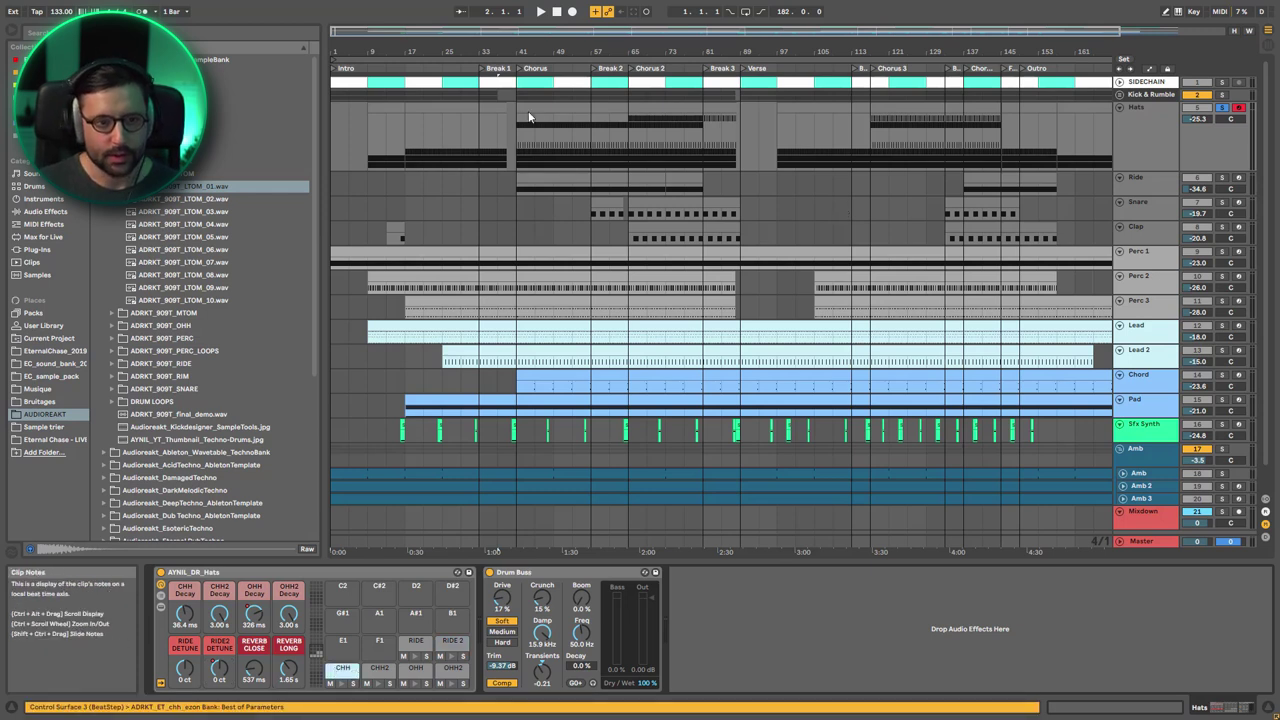
{"action": "left_click", "coordinate": [680, 128]}
{"action": "left_click_drag", "start_coordinate": [376, 469], "coordinate": [716, 479]}
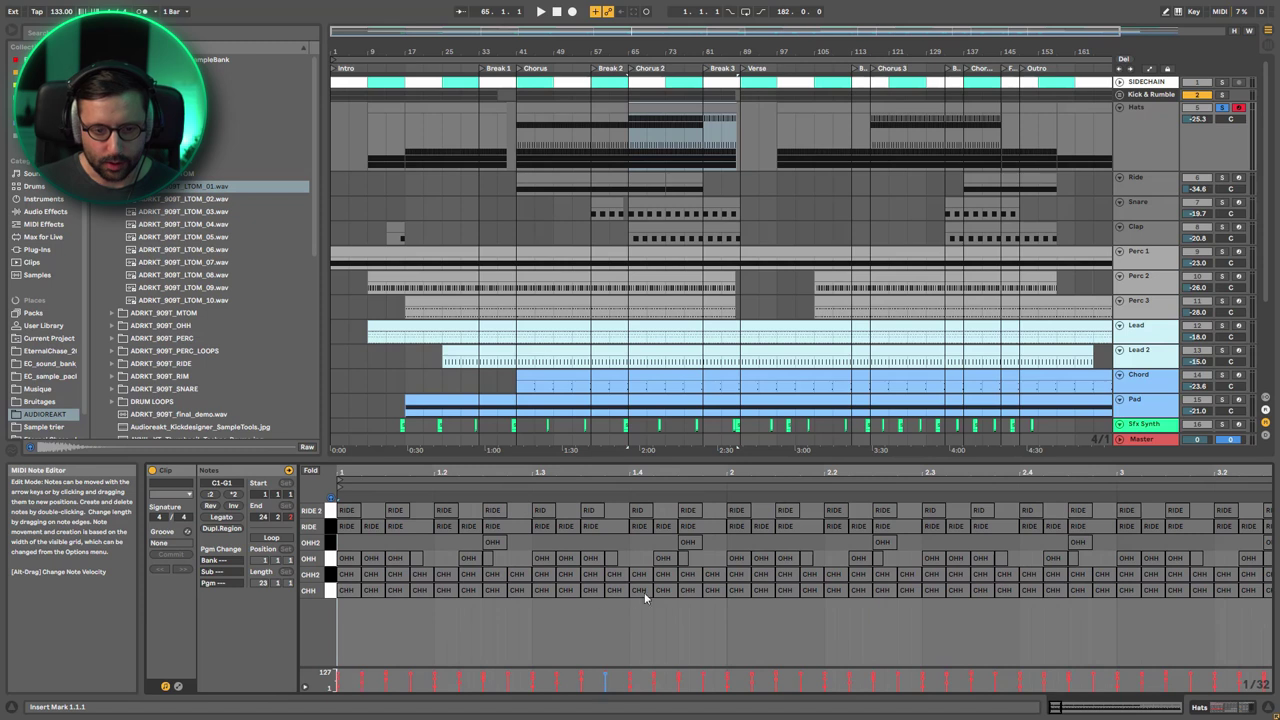
{"action": "left_click", "coordinate": [332, 591]}
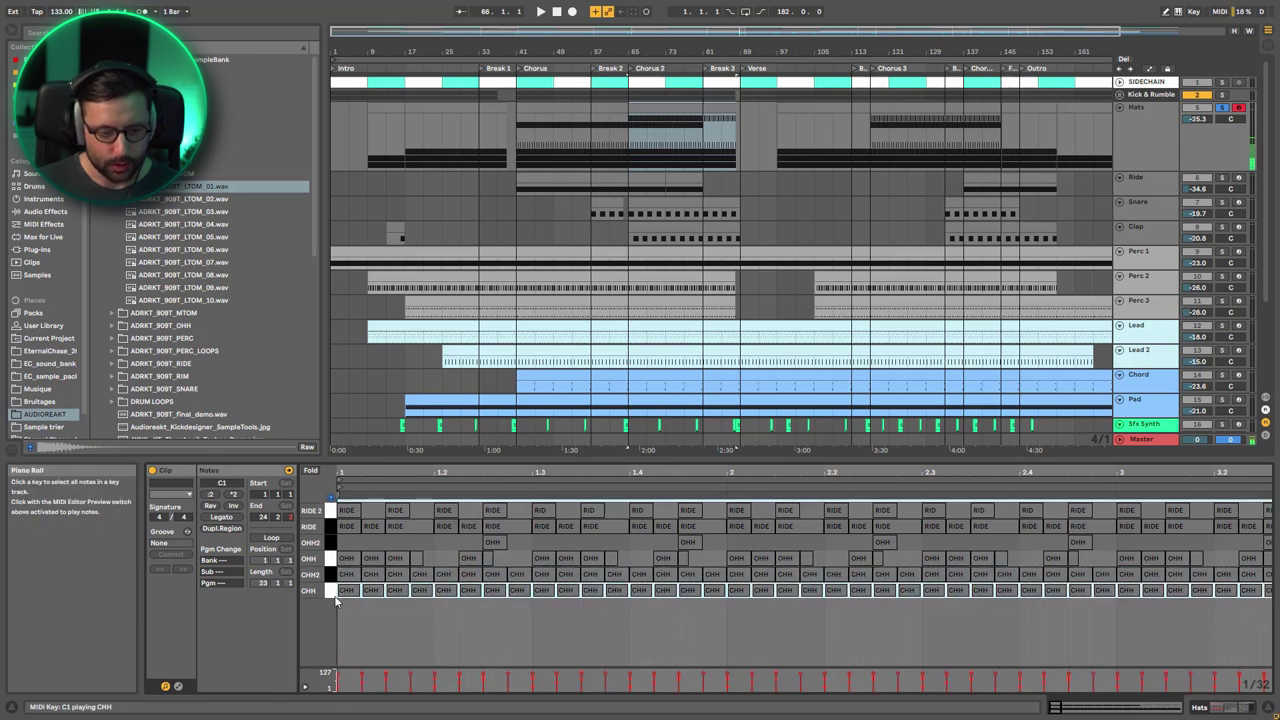
Return to the Hats device chain, play the soloed CHH pad with its sampler shown, and deactivate Drum Buss.
{"action": "double_click", "coordinate": [1143, 110]}
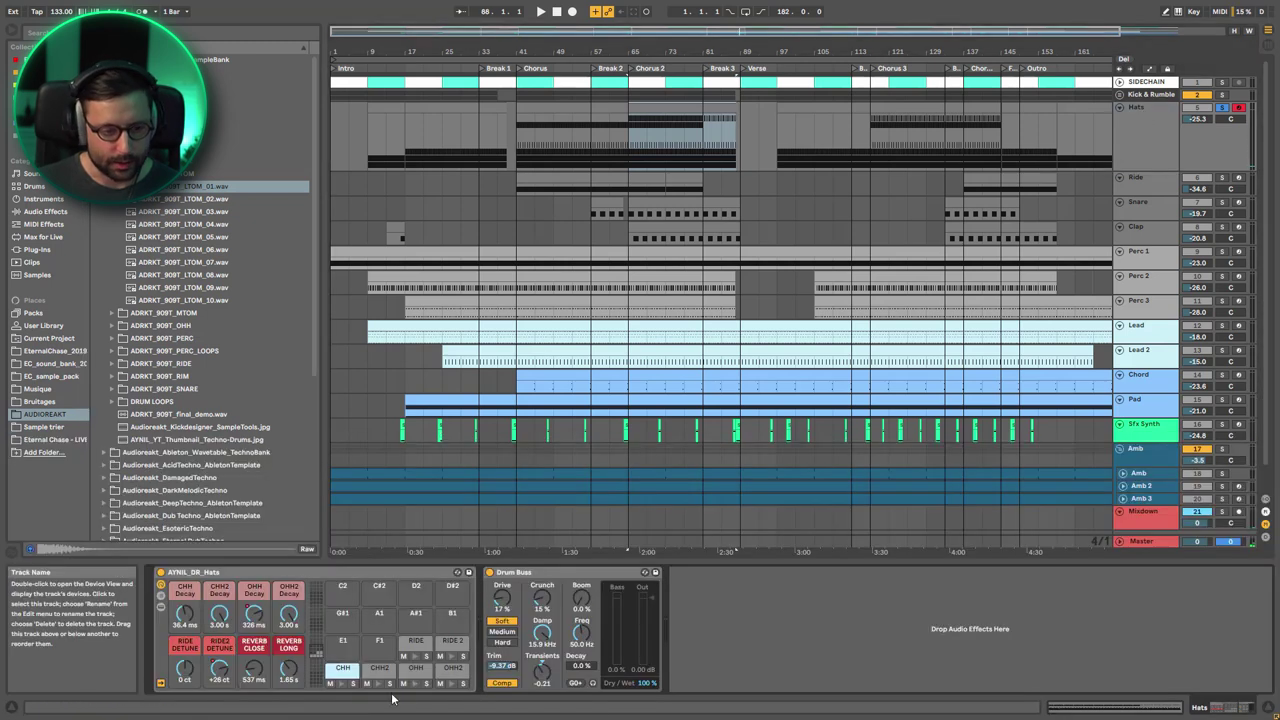
{"action": "left_click", "coordinate": [341, 672]}
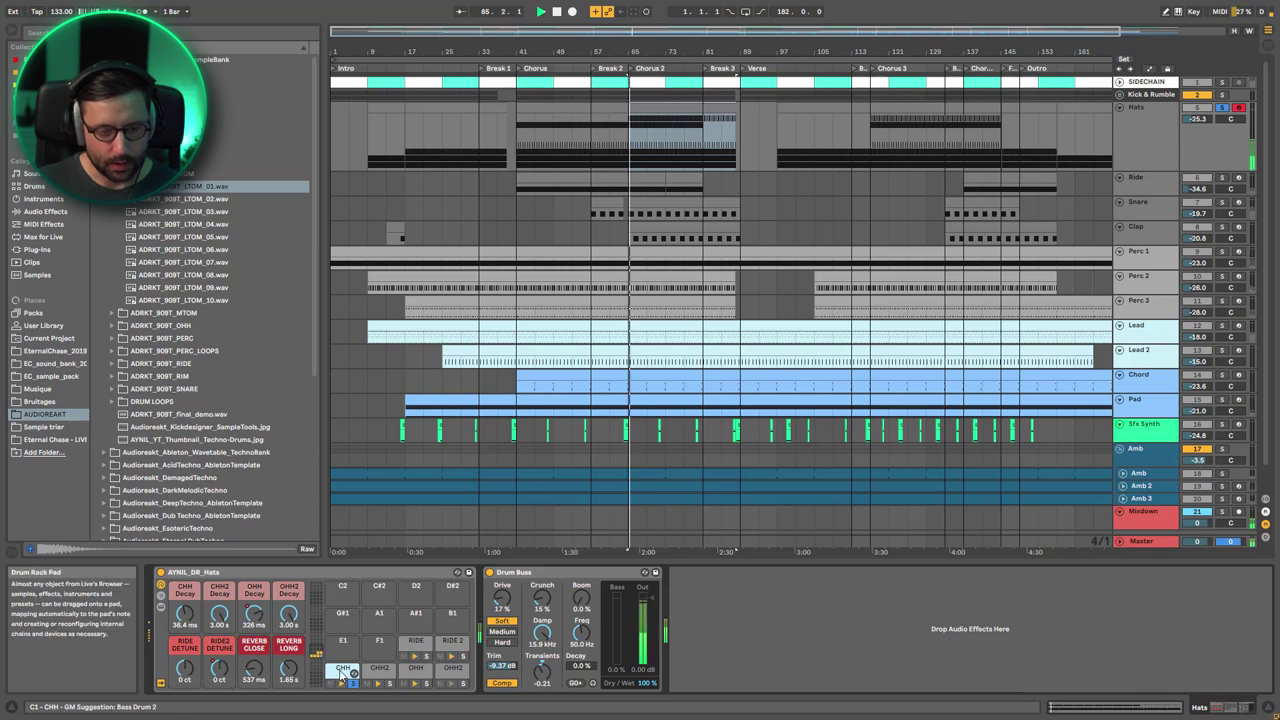
{"action": "left_click", "coordinate": [341, 670]}
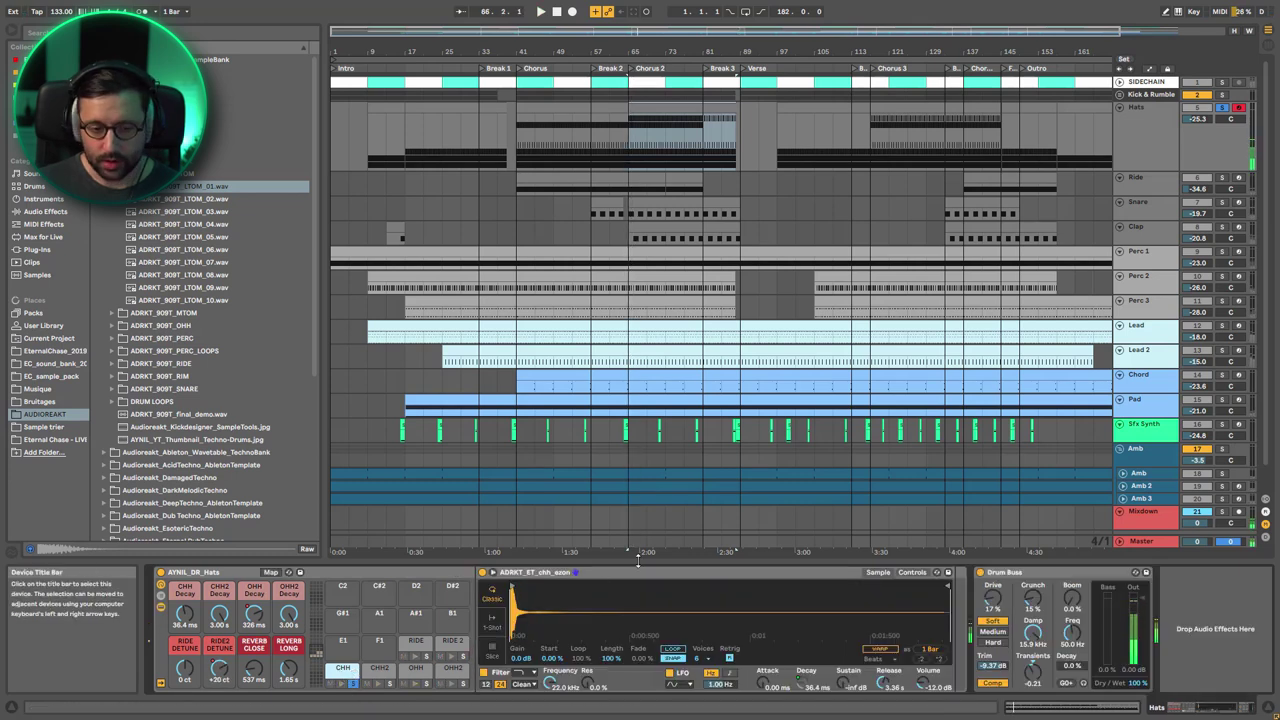
{"action": "left_click", "coordinate": [980, 573]}
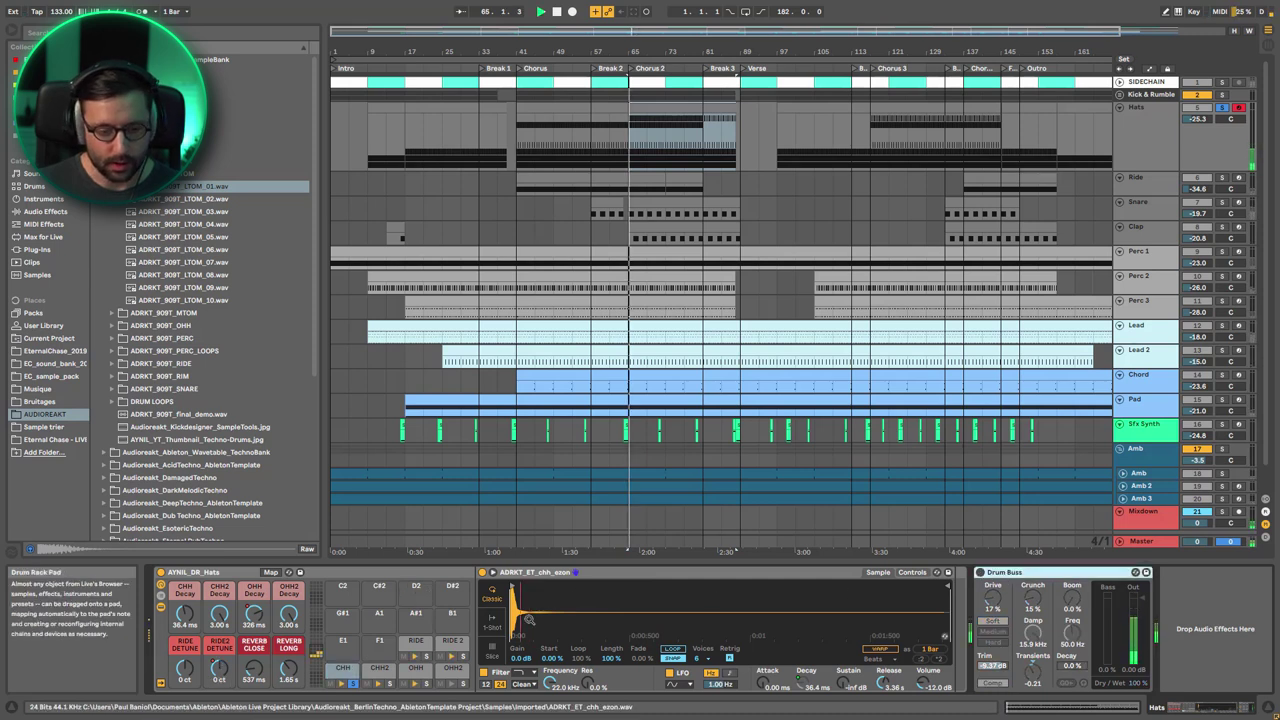
Audition the CHH2 pad, stop playback, and show the soloed OHH pad's sampler and effects.
{"action": "left_click", "coordinate": [377, 676]}
{"action": "key", "text": "space"}
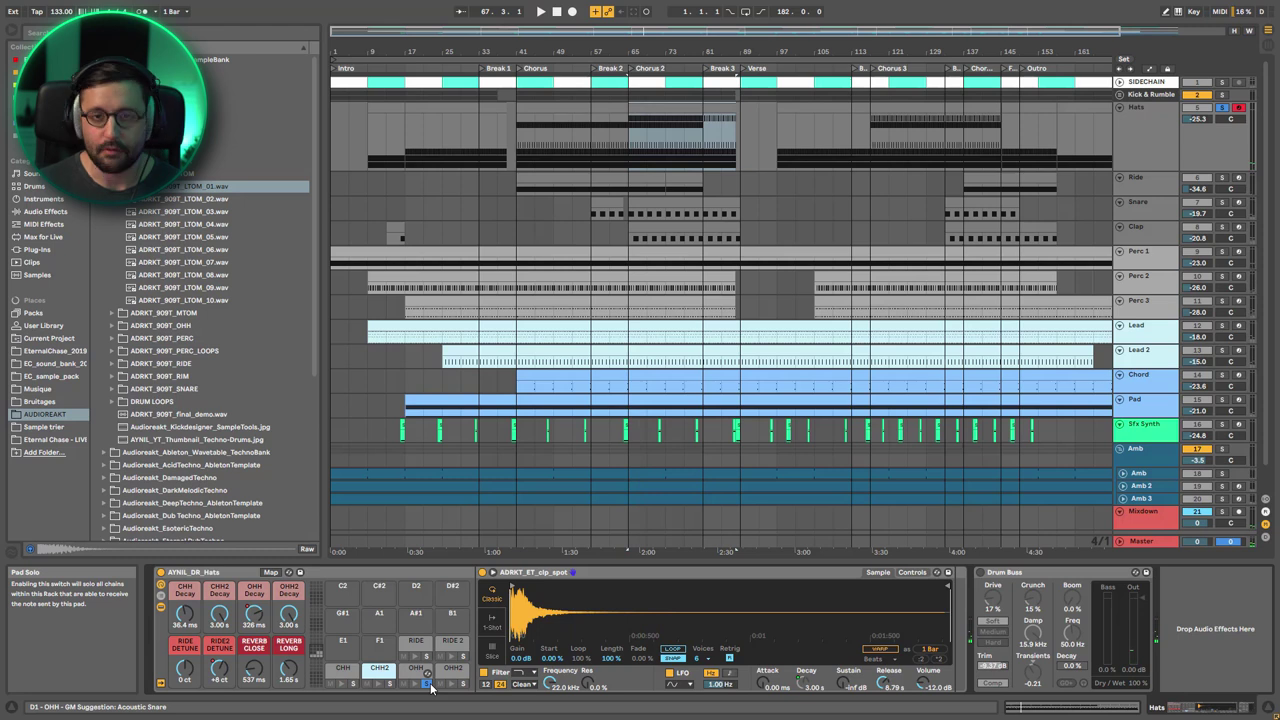
{"action": "left_click", "coordinate": [425, 674]}
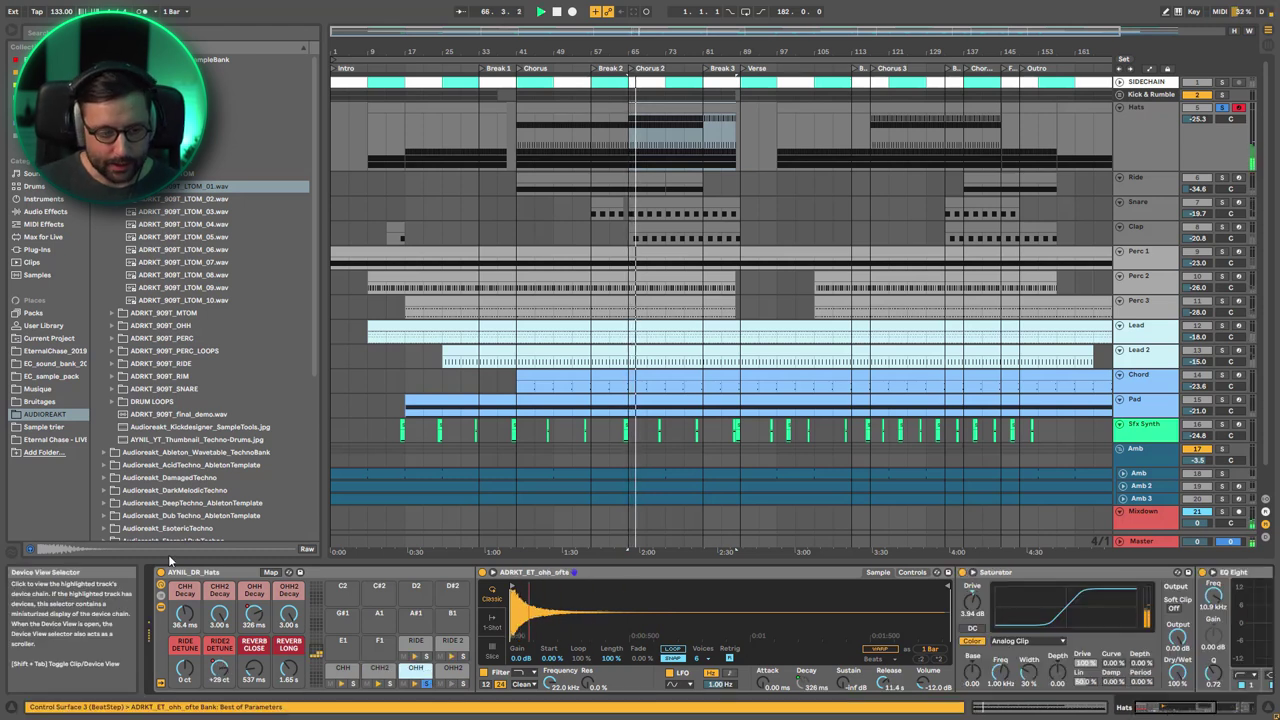
Show the drum rack's chain list, try lowering the OHH chain's Send-b during playback, and undo the change.
{"action": "left_click", "coordinate": [160, 599]}
{"action": "key", "text": "space"}
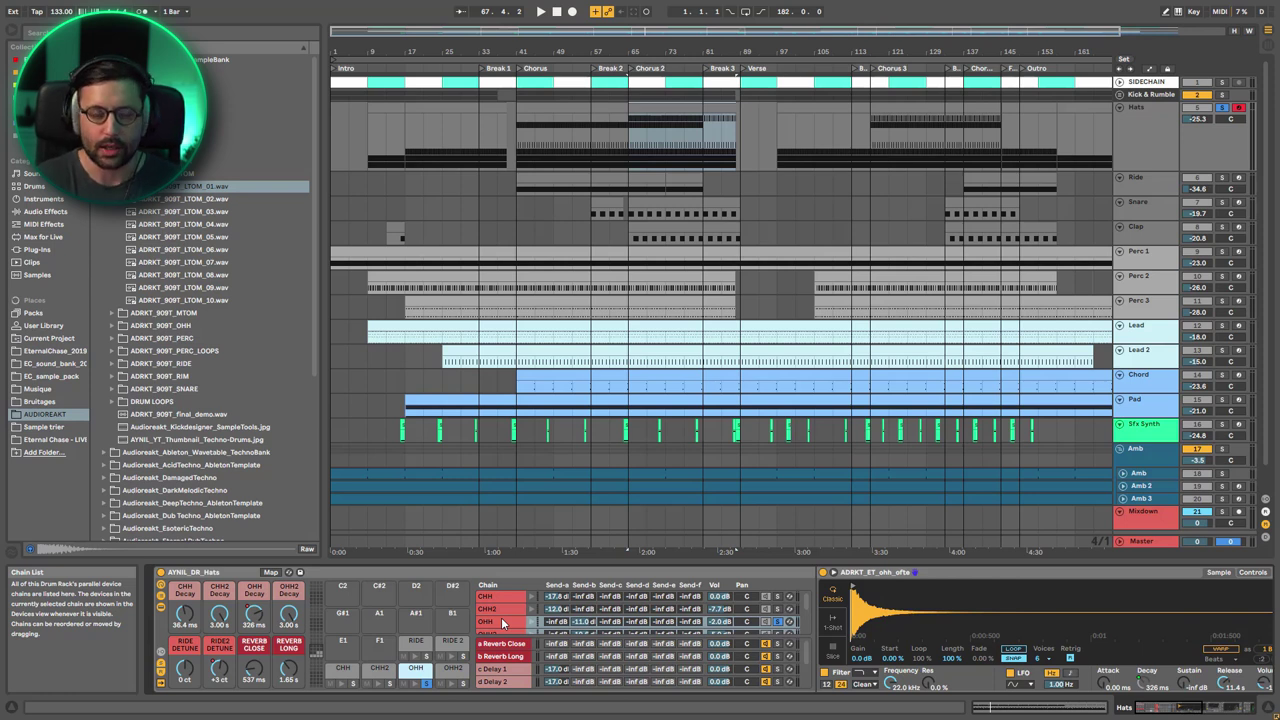
{"action": "key", "text": "space"}
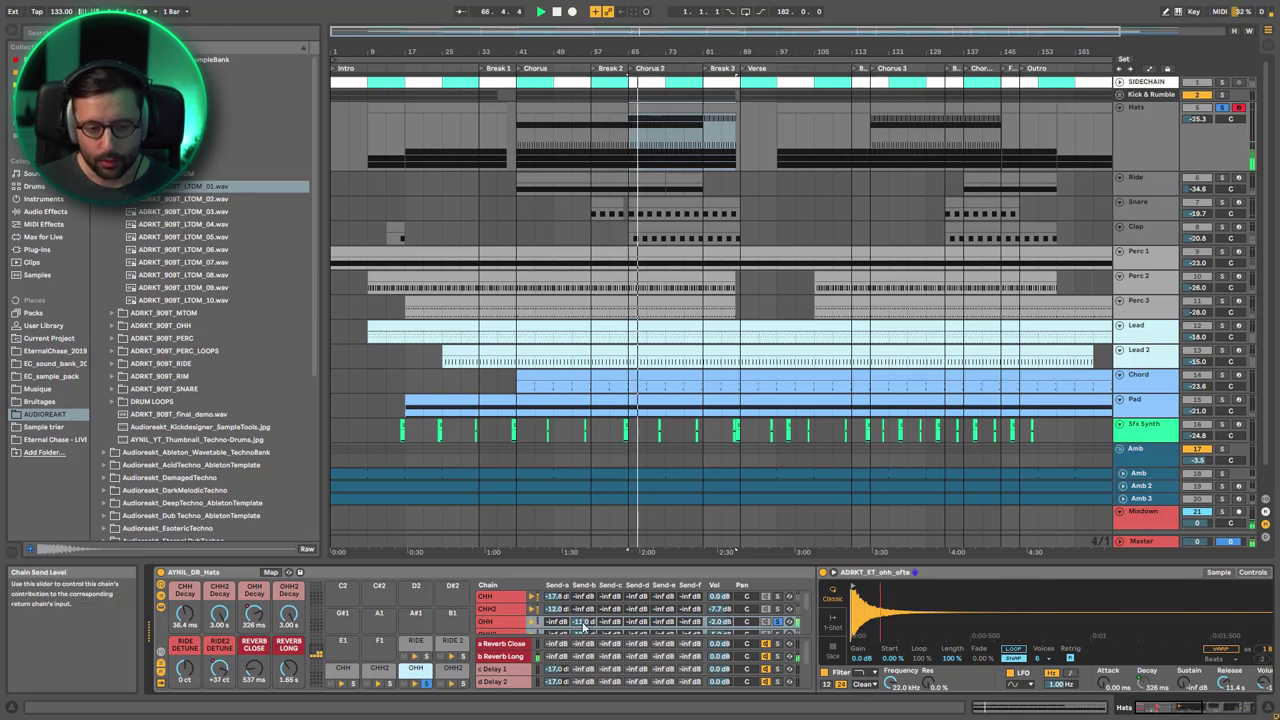
{"action": "left_click_drag", "start_coordinate": [583, 623], "coordinate": [583, 670]}
{"action": "key", "text": "ctrl+z"}
Switch EQ Eight on the OHH chain off and on again during playback to compare its effect.
{"action": "left_click_drag", "start_coordinate": [1155, 709], "coordinate": [1203, 713]}
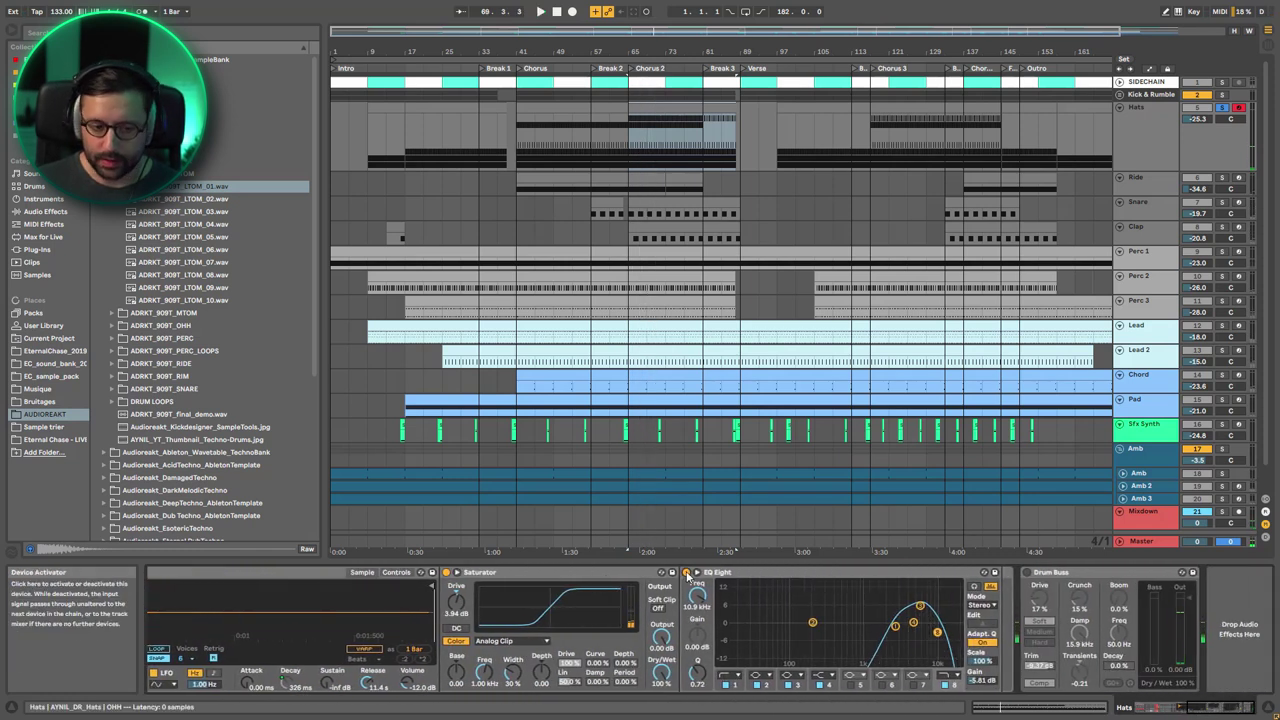
{"action": "key", "text": "space"}
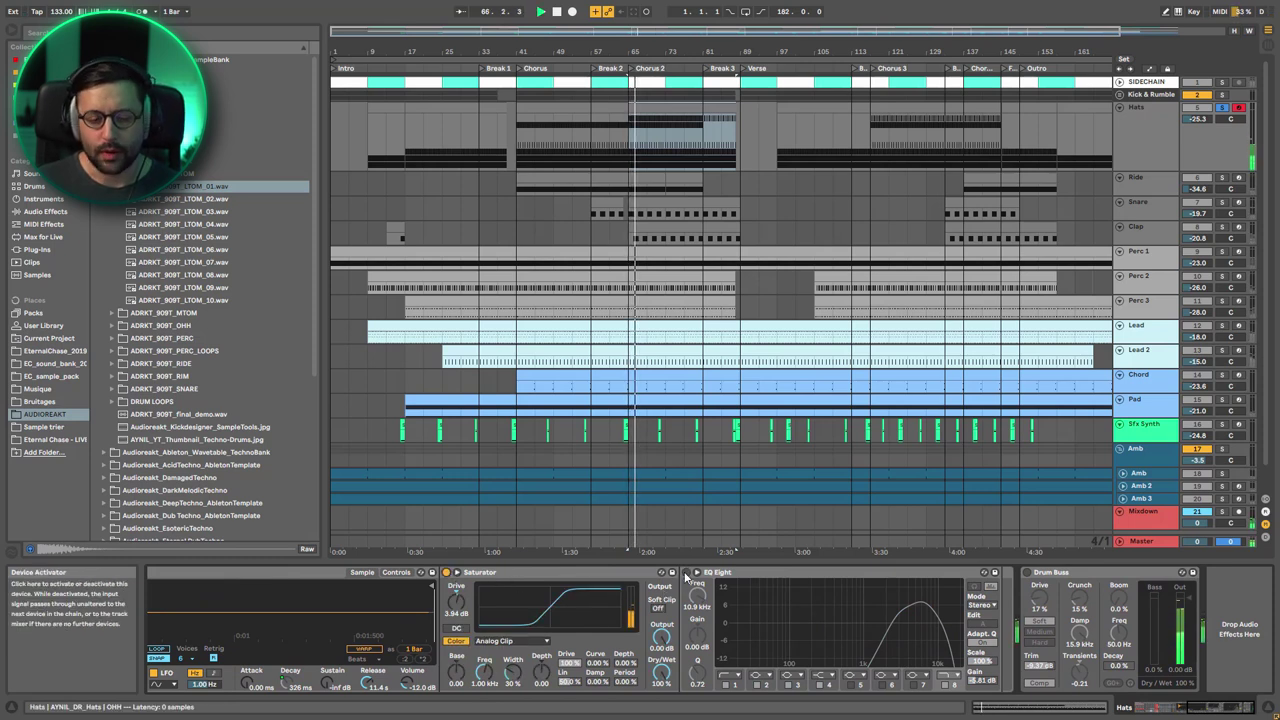
{"action": "left_click", "coordinate": [686, 573]}
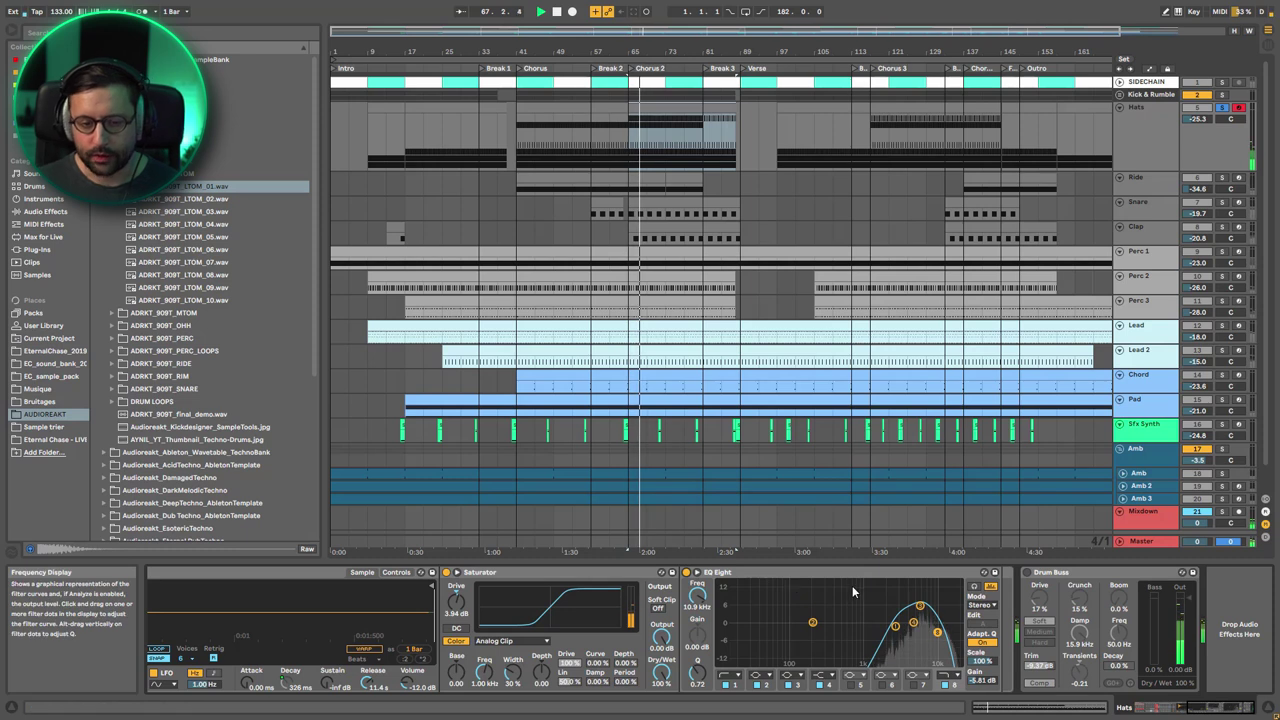
{"action": "left_click_drag", "start_coordinate": [1222, 707], "coordinate": [1176, 707]}
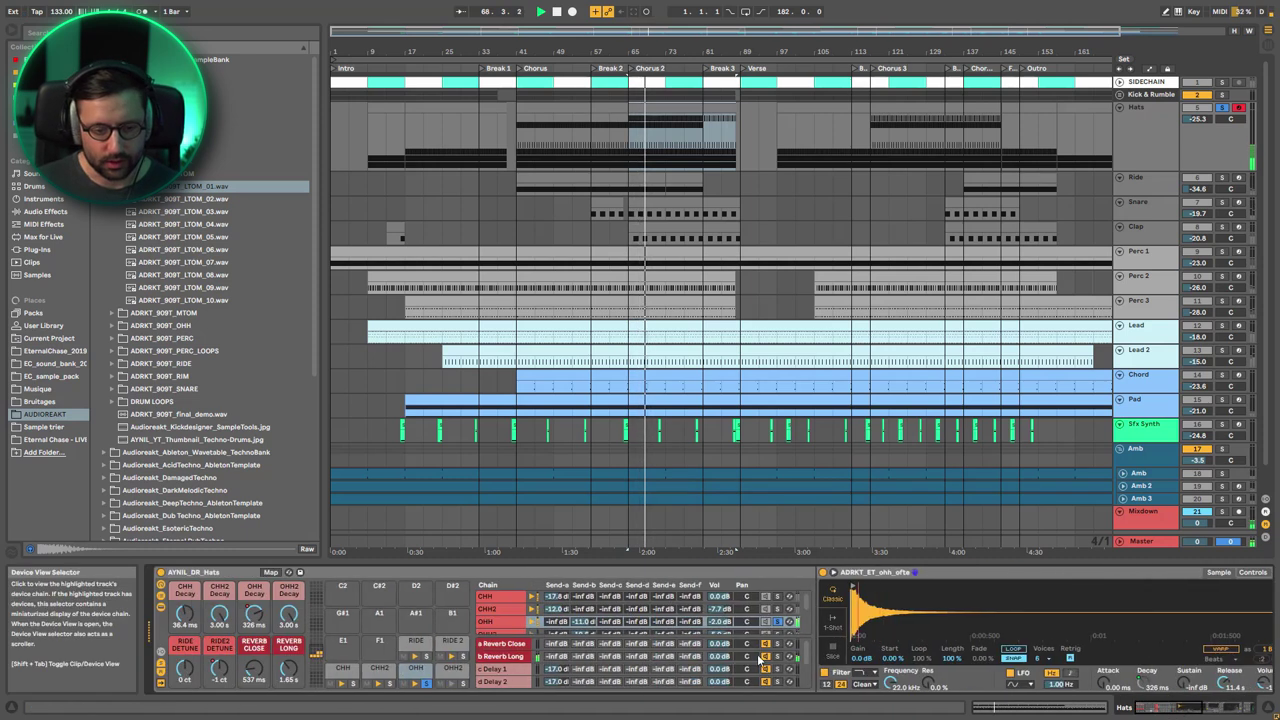
Audition the OHH2 pad in solo, and play it together with the soloed OHH pad.
{"action": "left_click", "coordinate": [451, 670]}
{"action": "key", "text": "space"}
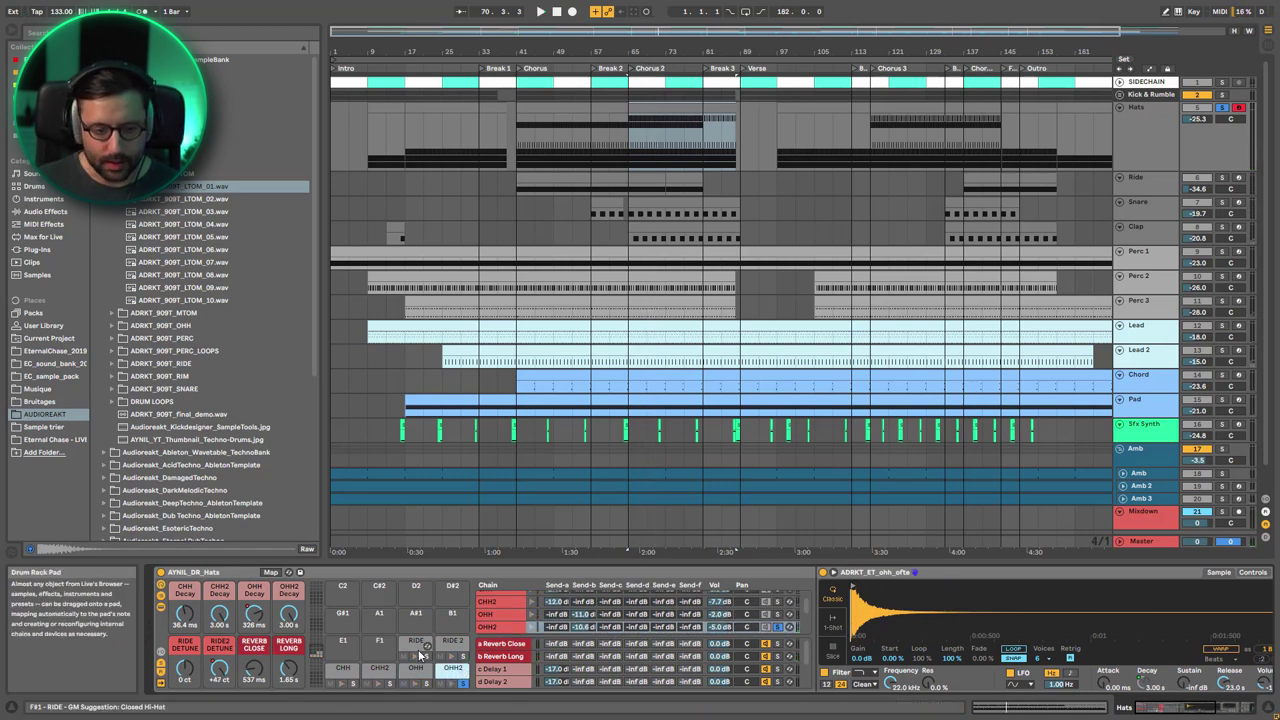
{"action": "left_click_drag", "start_coordinate": [464, 670], "coordinate": [418, 675]}
{"action": "key", "text": "space"}
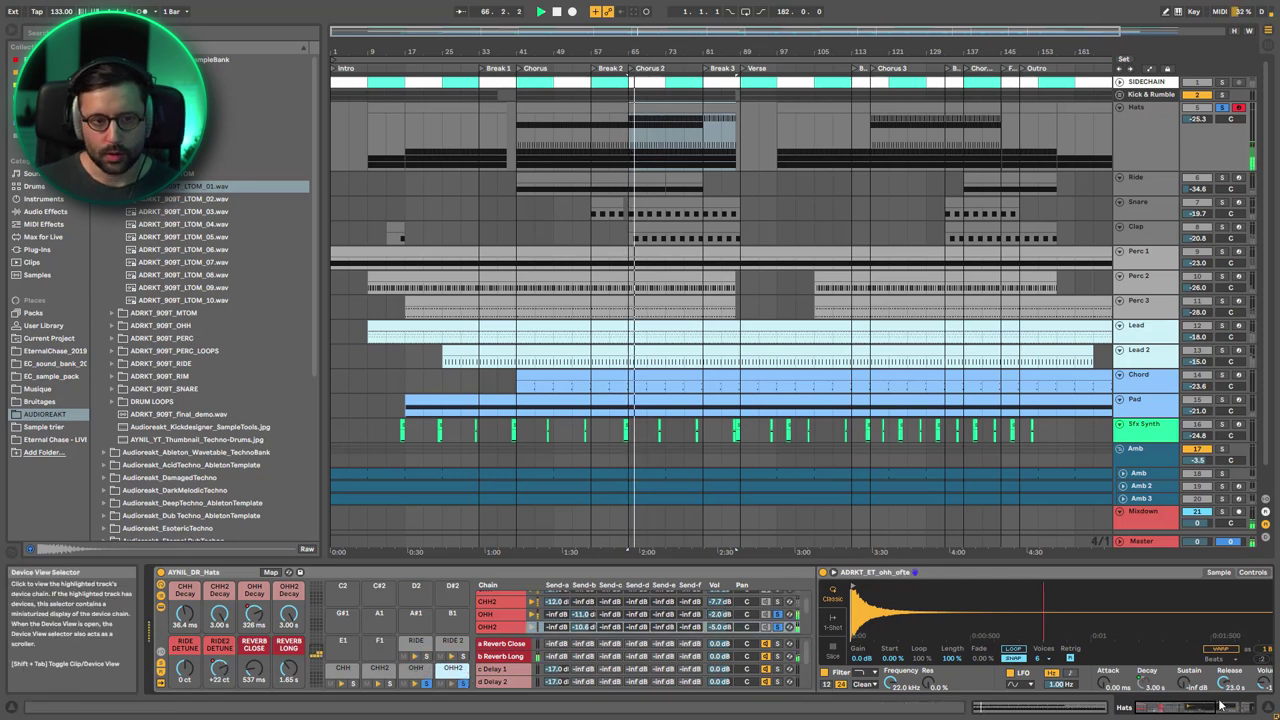
{"action": "left_click", "coordinate": [1178, 709]}
{"action": "left_click_drag", "start_coordinate": [1178, 709], "coordinate": [1148, 707]}
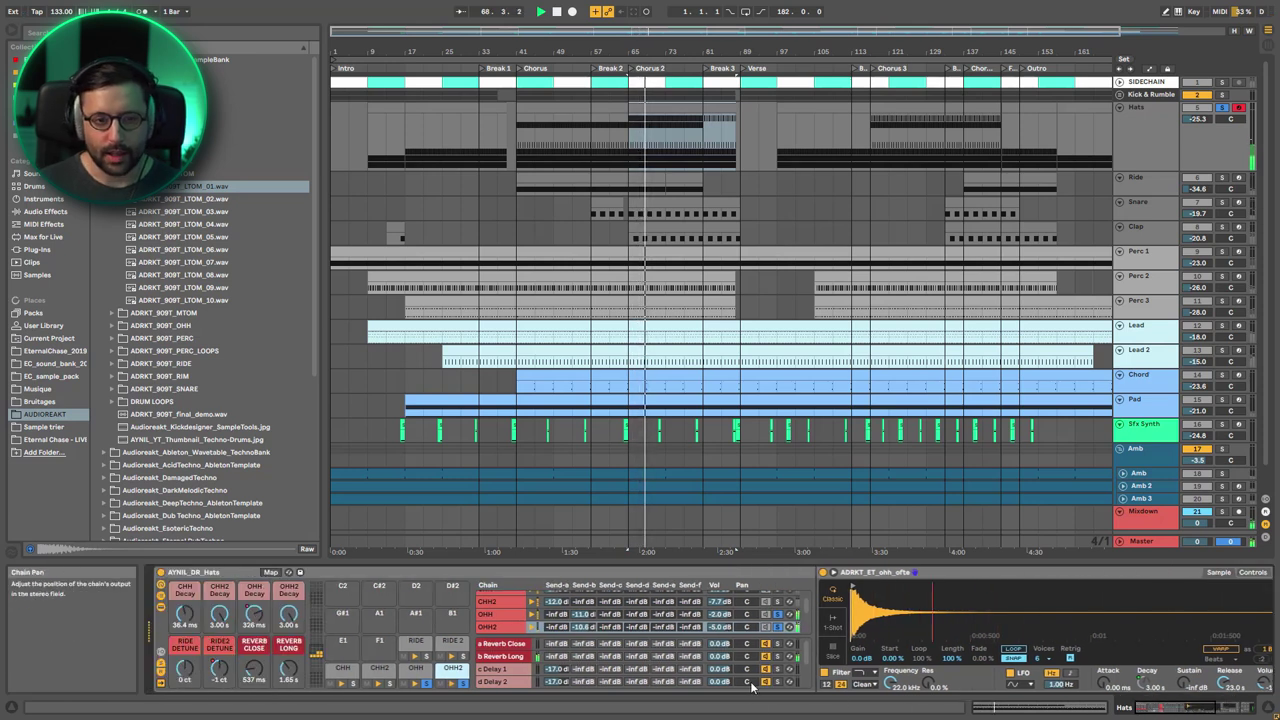
Reopen the Hats clip at Chorus 2 and compare its OHH2 and OHH note patterns.
{"action": "double_click", "coordinate": [659, 107]}
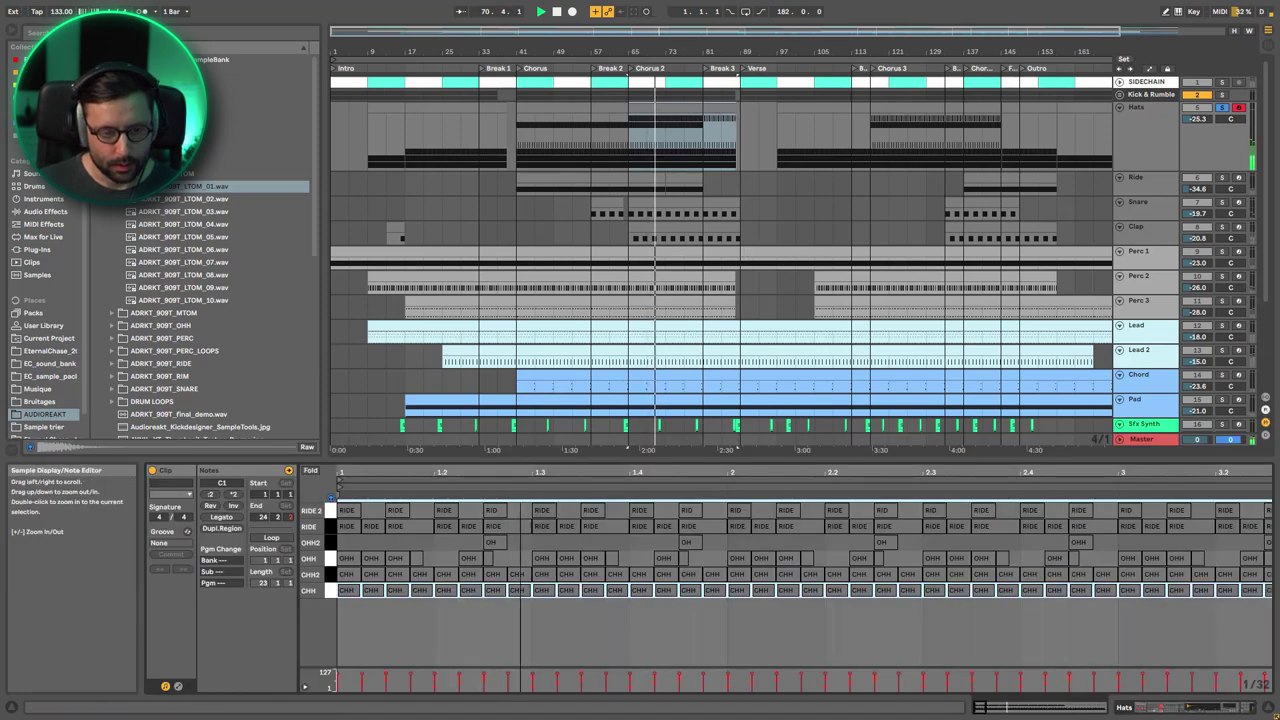
{"action": "left_click_drag", "start_coordinate": [514, 472], "coordinate": [514, 440]}
{"action": "left_click", "coordinate": [326, 545]}
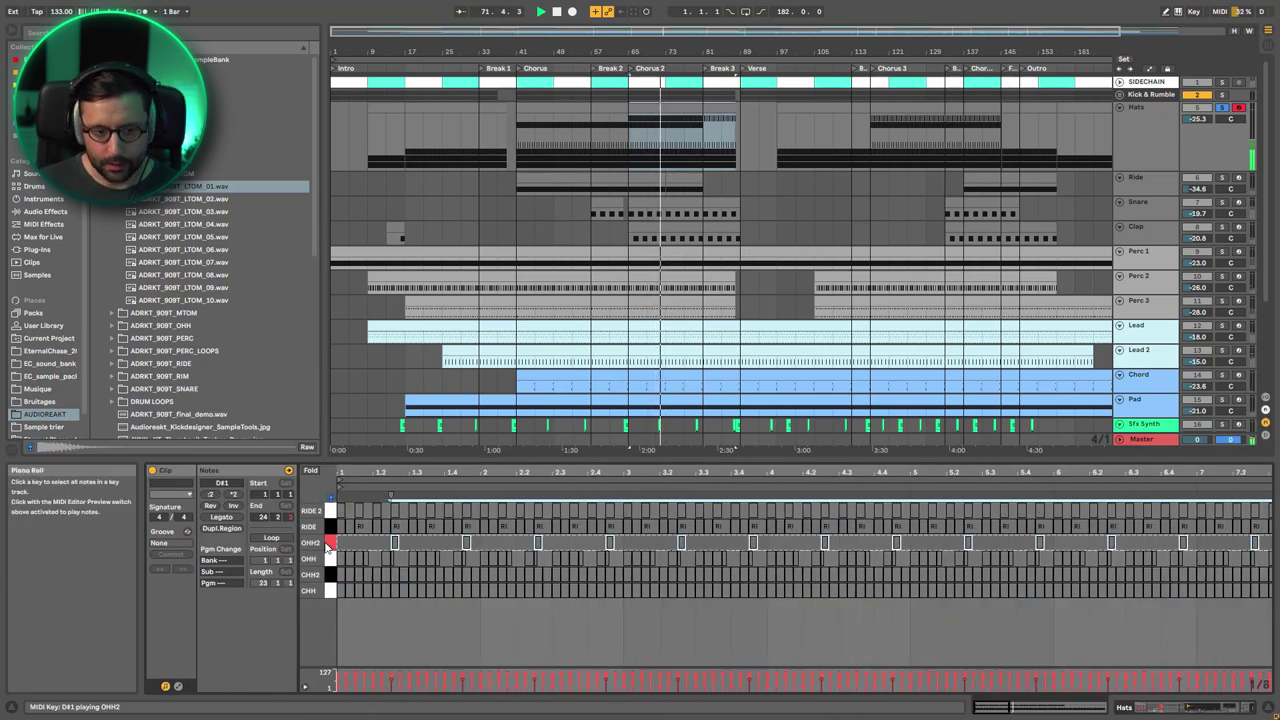
{"action": "left_click", "coordinate": [326, 558]}
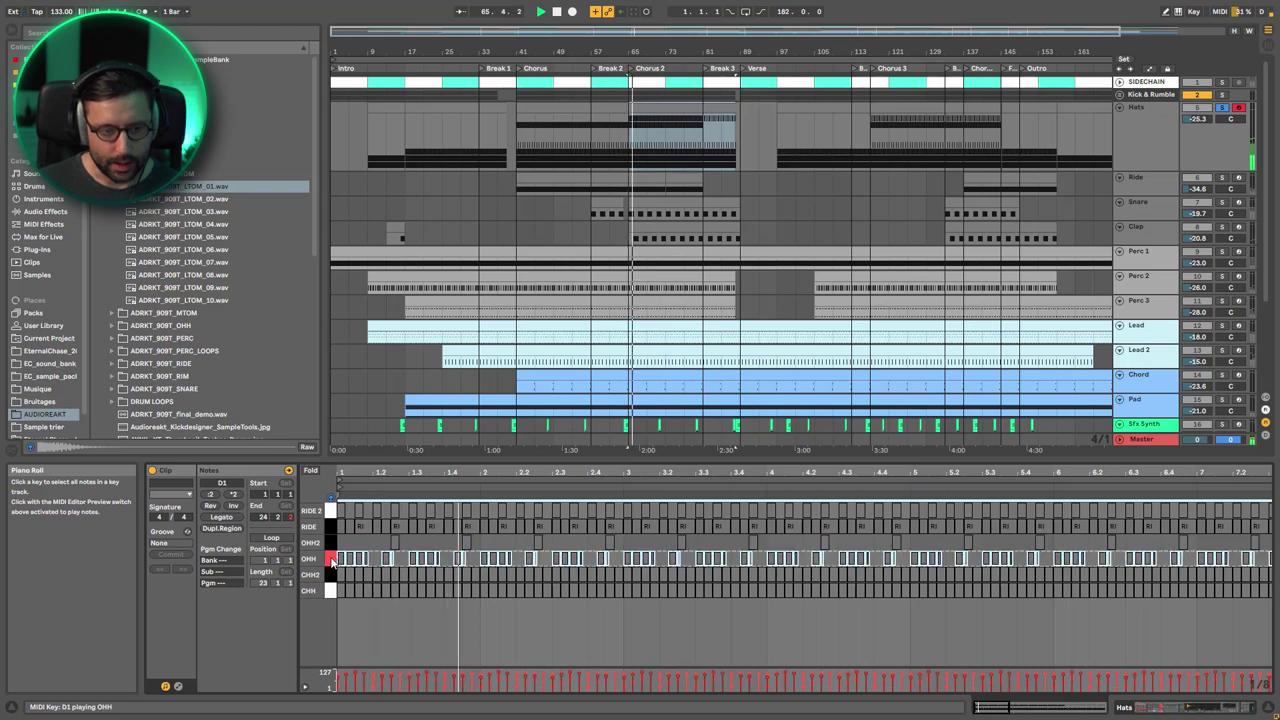
{"action": "left_click_drag", "start_coordinate": [342, 472], "coordinate": [342, 515]}
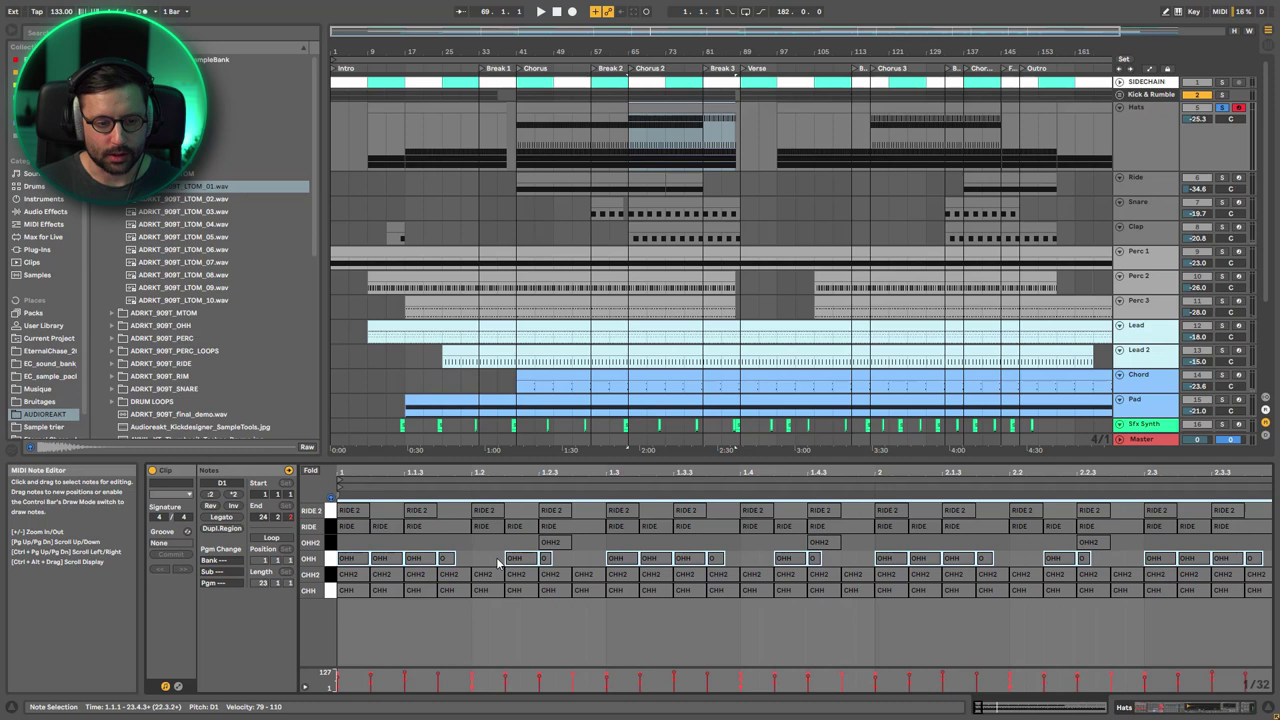
{"action": "key", "text": "space"}
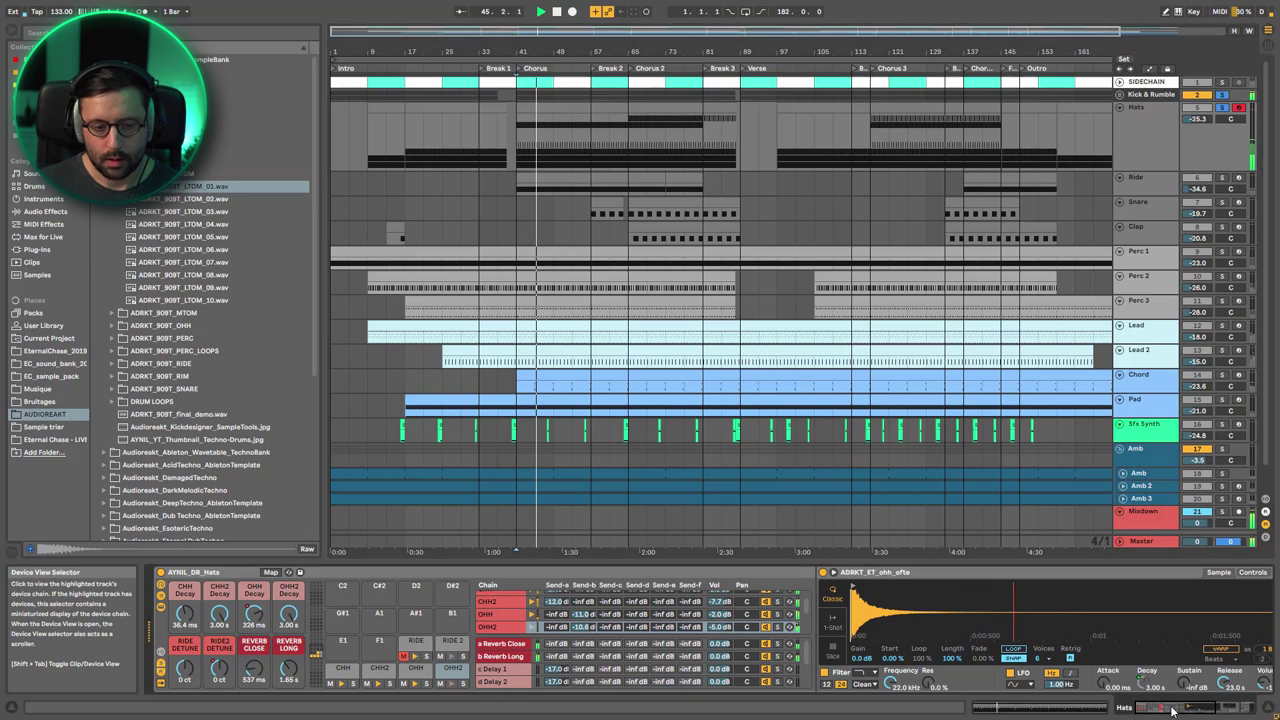
Play the soloed RIDE pad and switch its Redux off and on again to compare the sound.
{"action": "left_click_drag", "start_coordinate": [1172, 710], "coordinate": [1177, 710]}
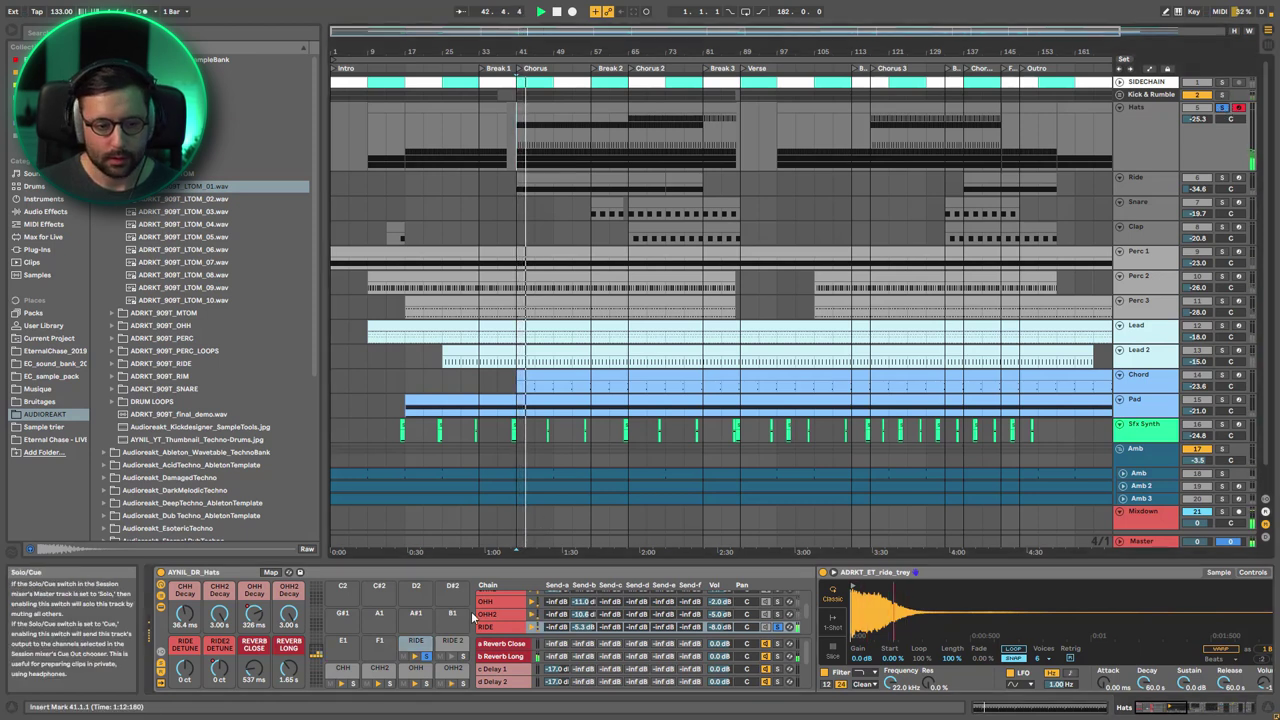
{"action": "left_click", "coordinate": [1195, 710]}
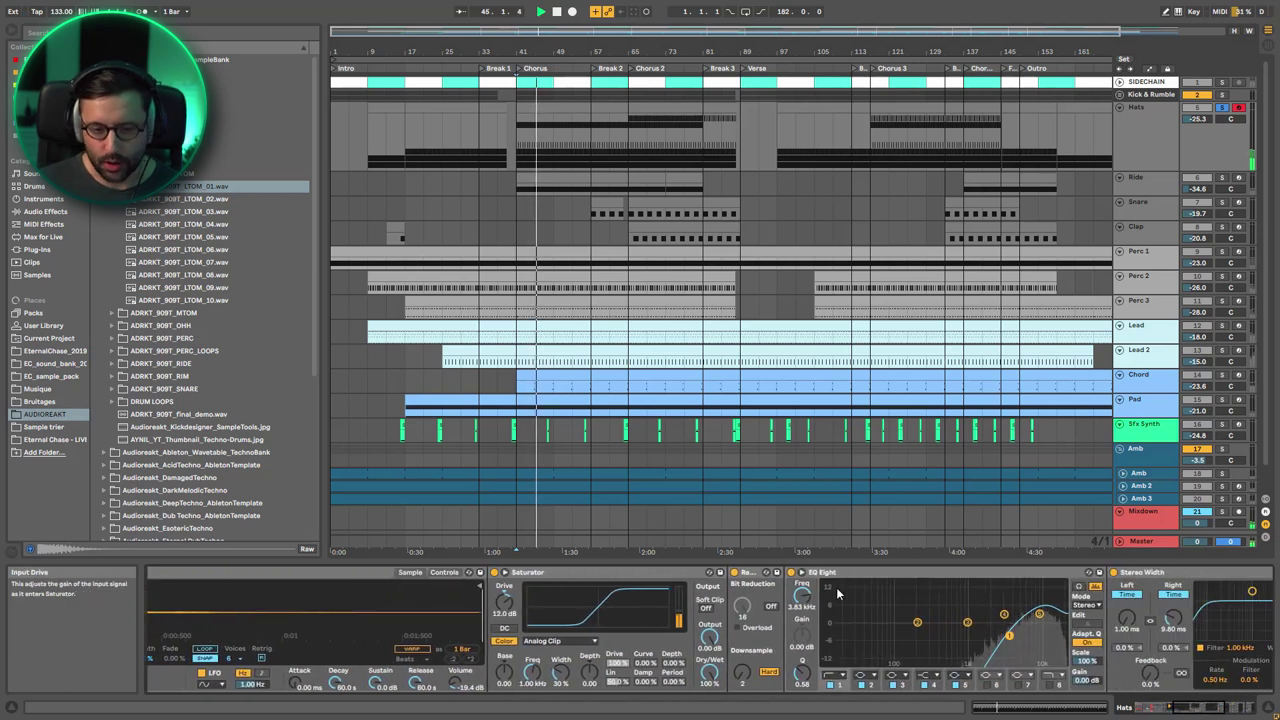
{"action": "left_click", "coordinate": [734, 573]}
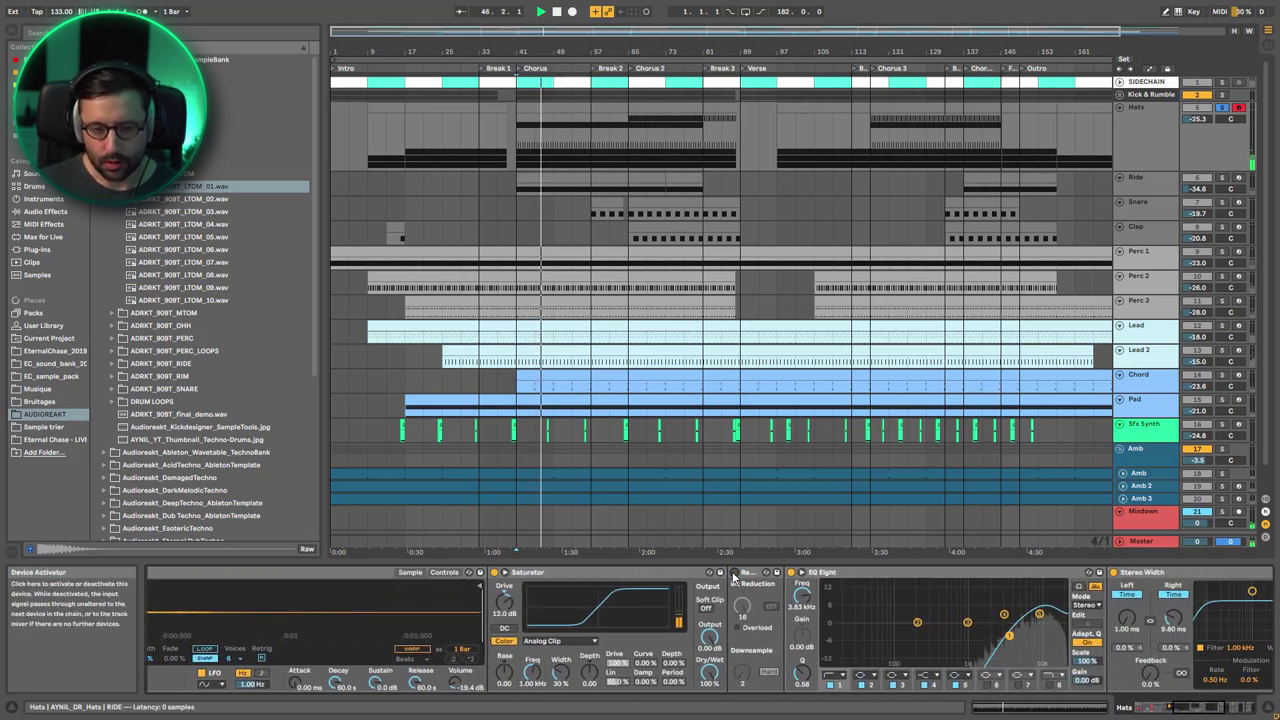
{"action": "left_click", "coordinate": [734, 573]}
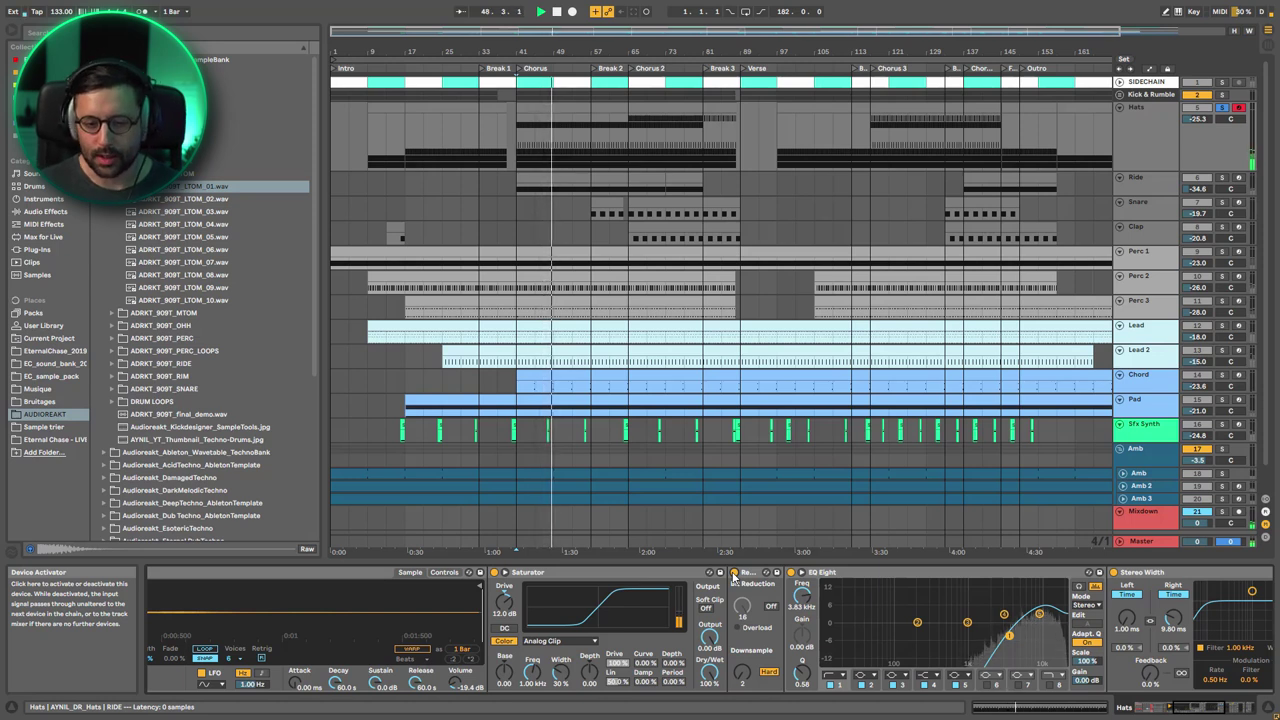
{"action": "left_click", "coordinate": [1189, 708]}
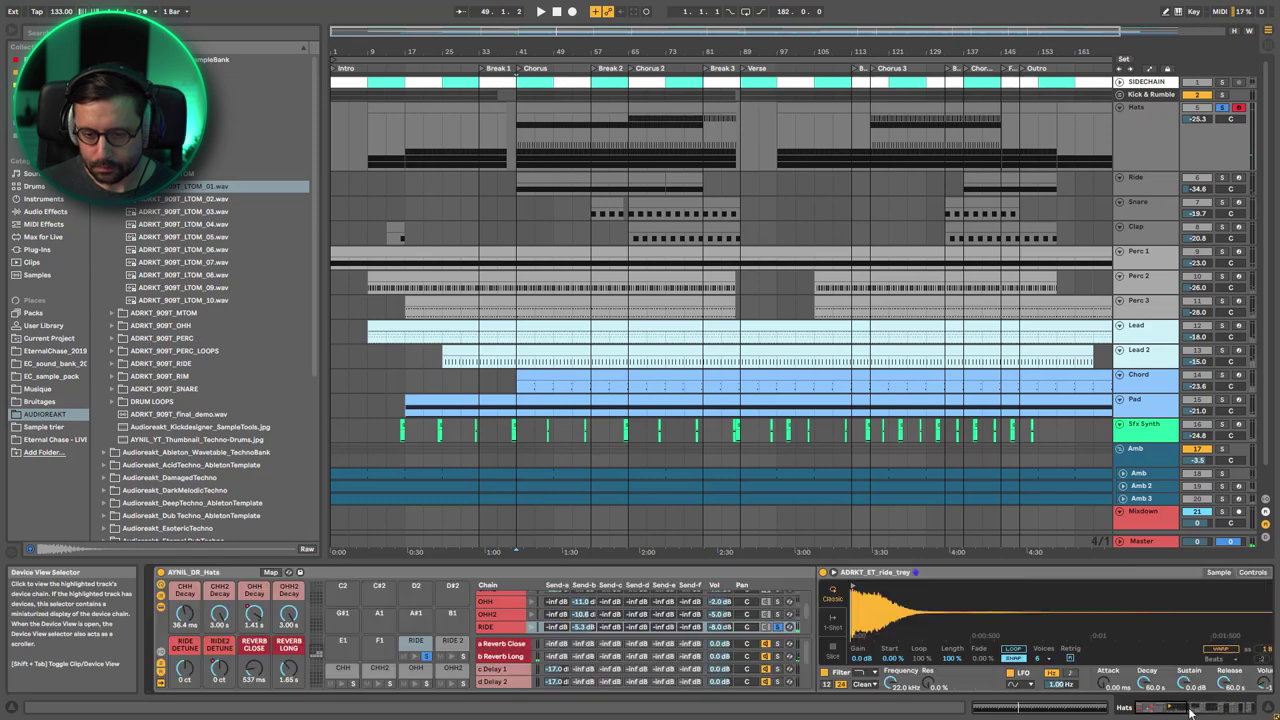
Deactivate Stereo Width, EQ Eight and Redux on the RIDE chain and play it without them.
{"action": "left_click_drag", "start_coordinate": [1171, 708], "coordinate": [1225, 708]}
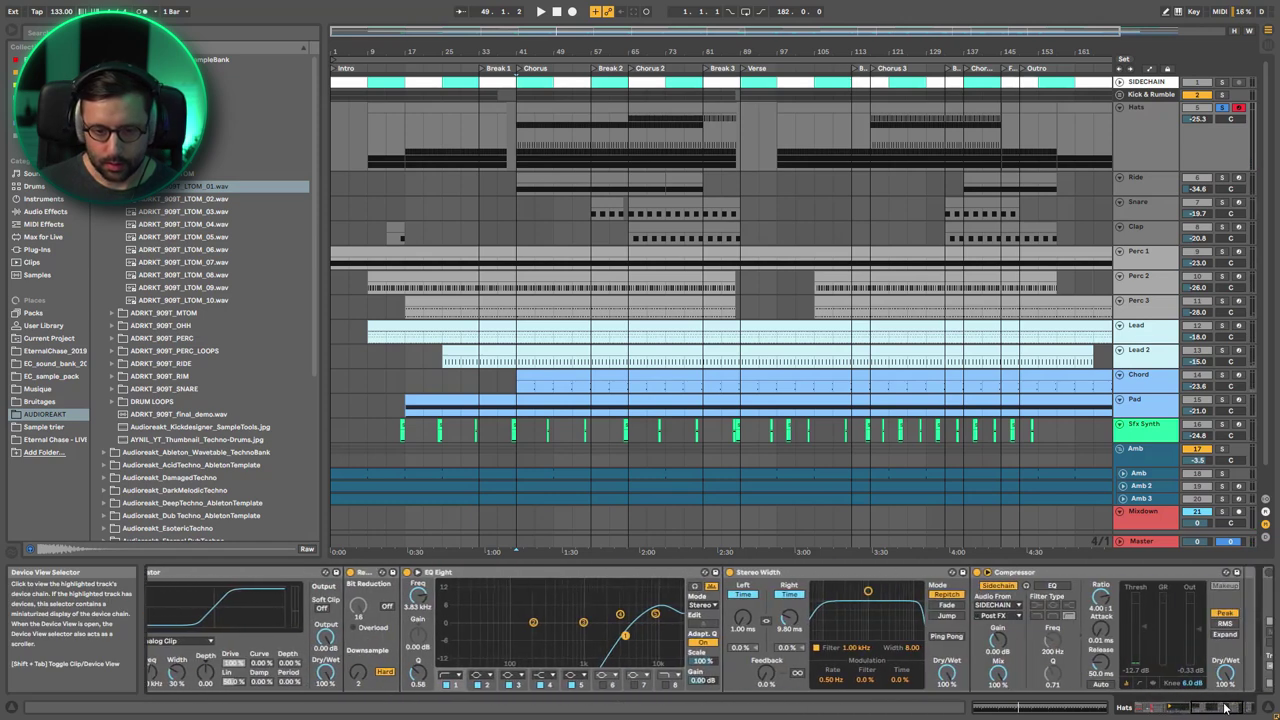
{"action": "left_click", "coordinate": [730, 572]}
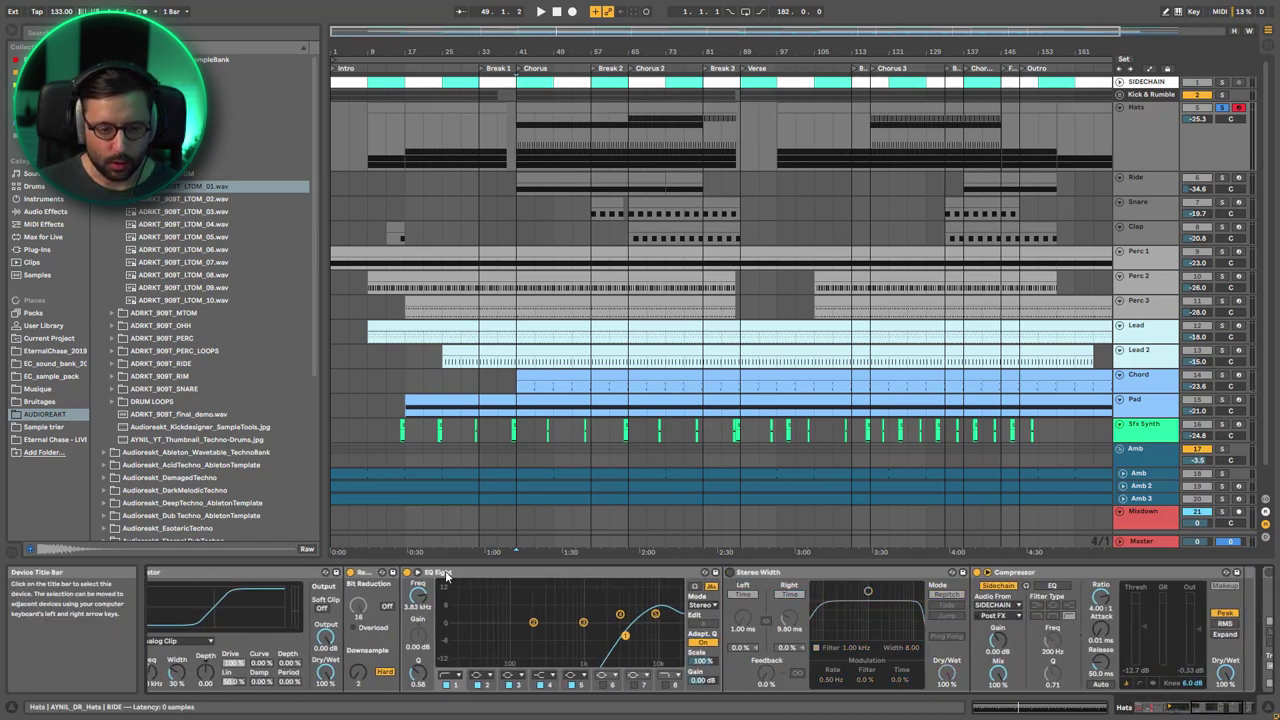
{"action": "left_click", "coordinate": [407, 572]}
{"action": "left_click", "coordinate": [349, 572]}
{"action": "key", "text": "space"}
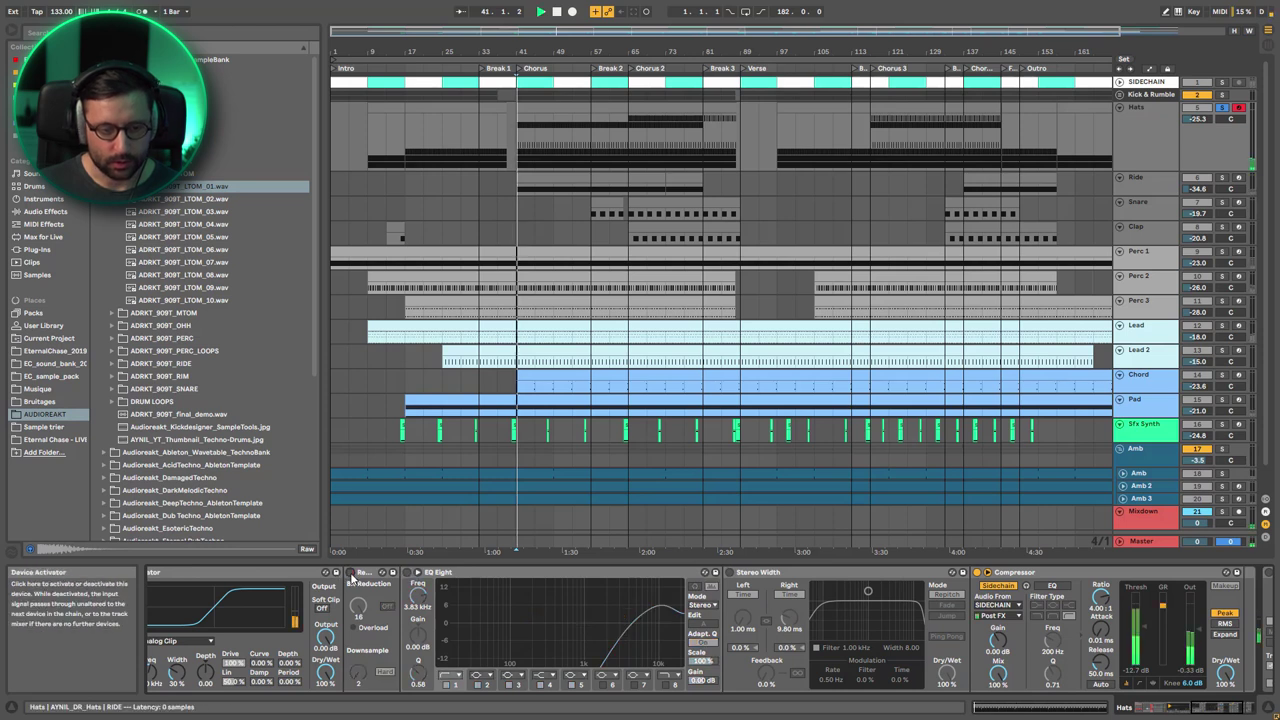
Reactivate Redux, EQ Eight and Stereo Width one by one on the playing RIDE chain, and select Stereo Width.
{"action": "left_click", "coordinate": [349, 572]}
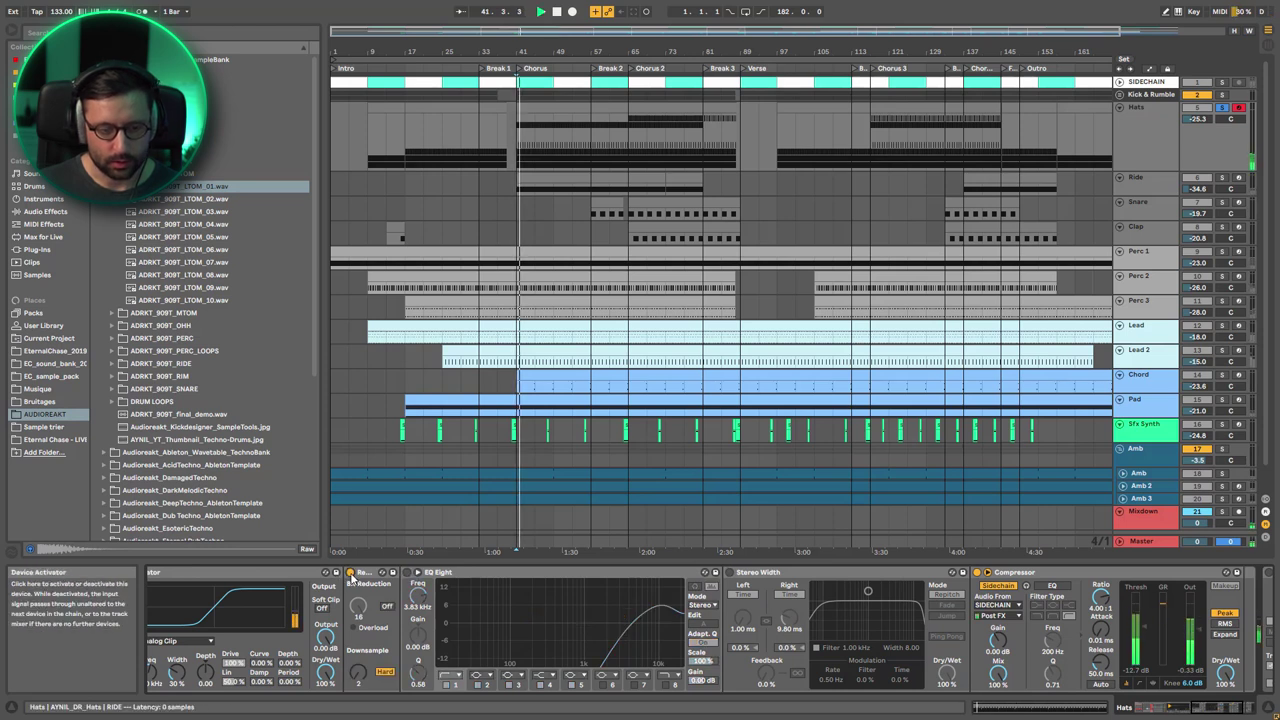
{"action": "left_click", "coordinate": [409, 572]}
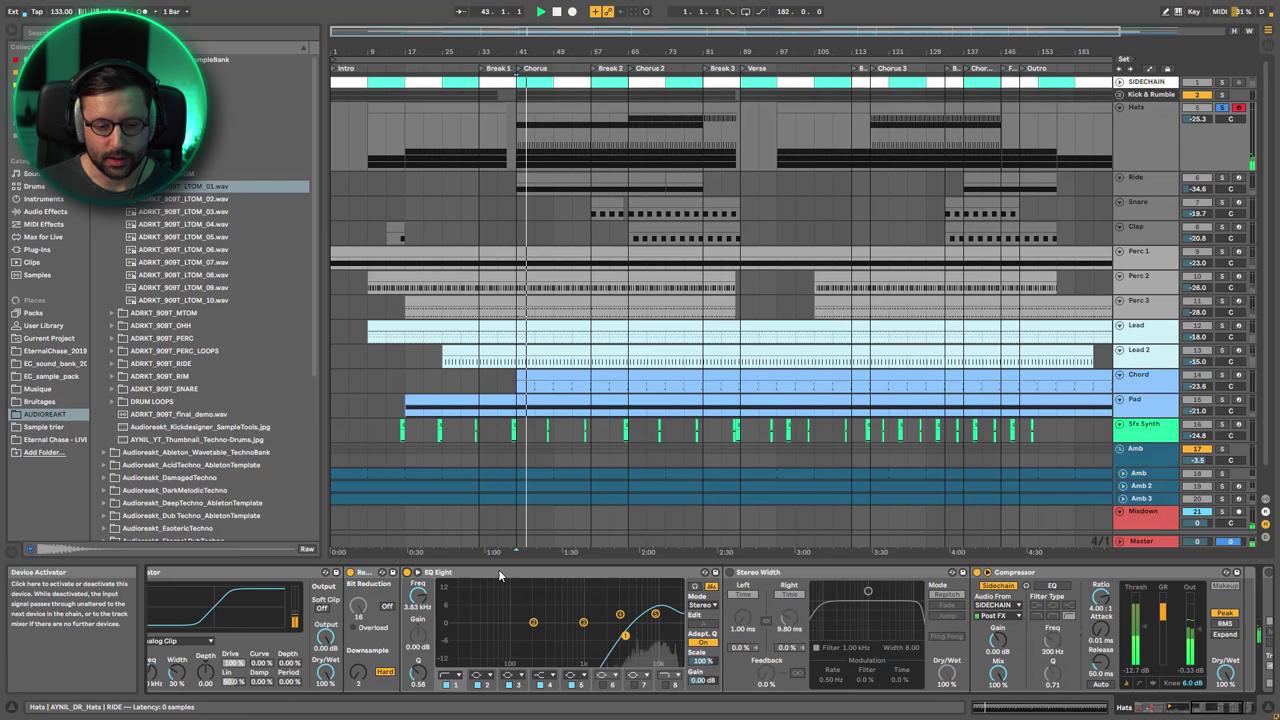
{"action": "left_click", "coordinate": [729, 573]}
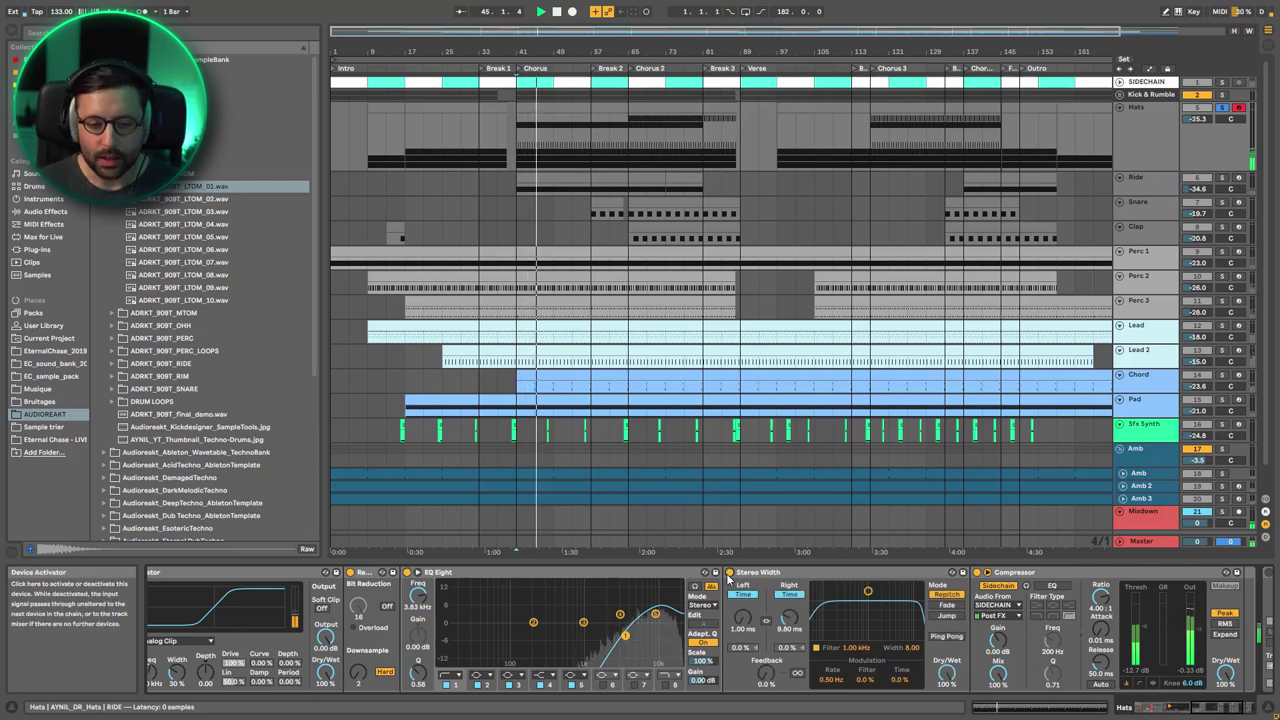
{"action": "left_click", "coordinate": [781, 573]}
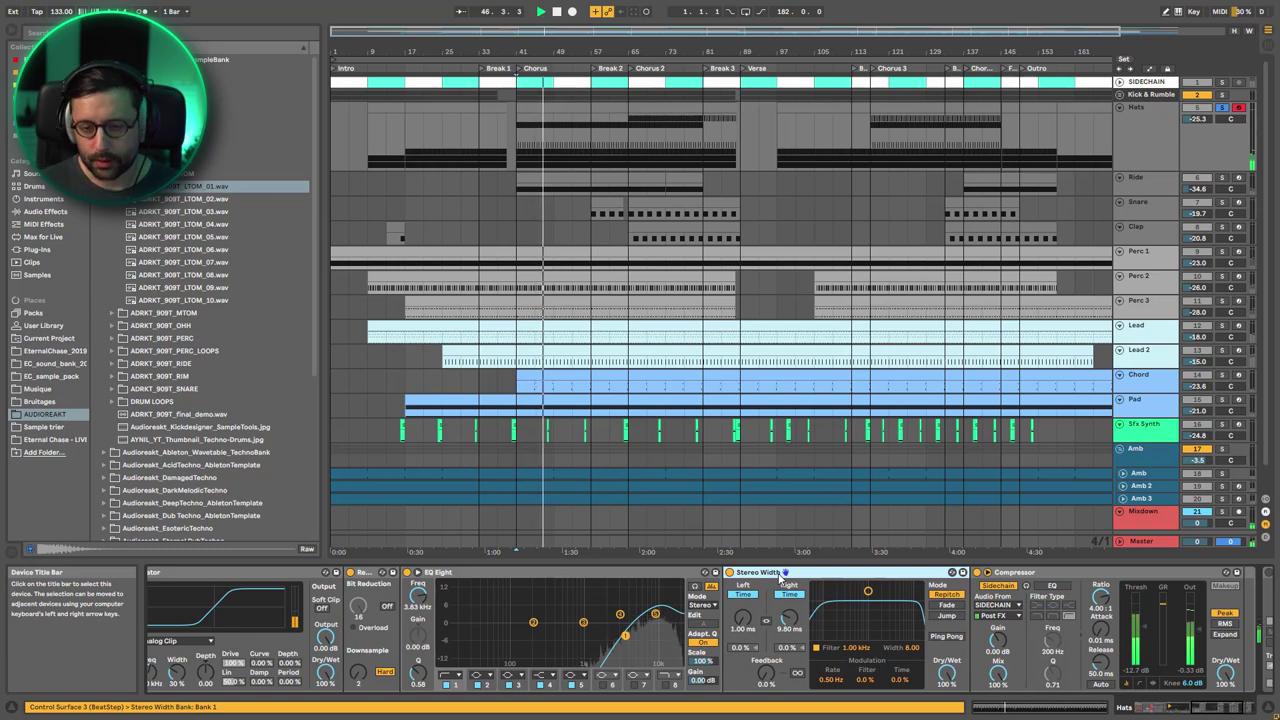
Solo the RIDE 2 pad in the Hats rack and play it with Saturator, EQ Eight and the reverb deactivated.
{"action": "scroll", "coordinate": [452, 655], "scroll_direction": "left", "scroll_amount": 10}
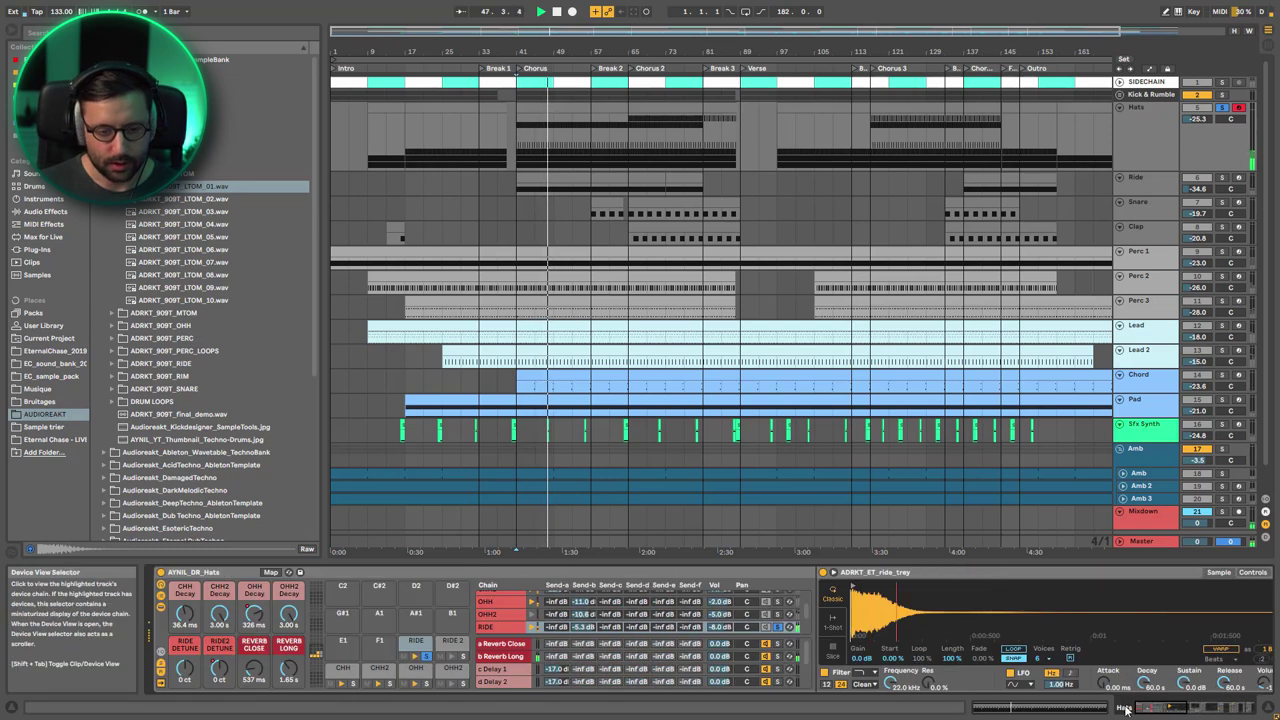
{"action": "left_click", "coordinate": [452, 655]}
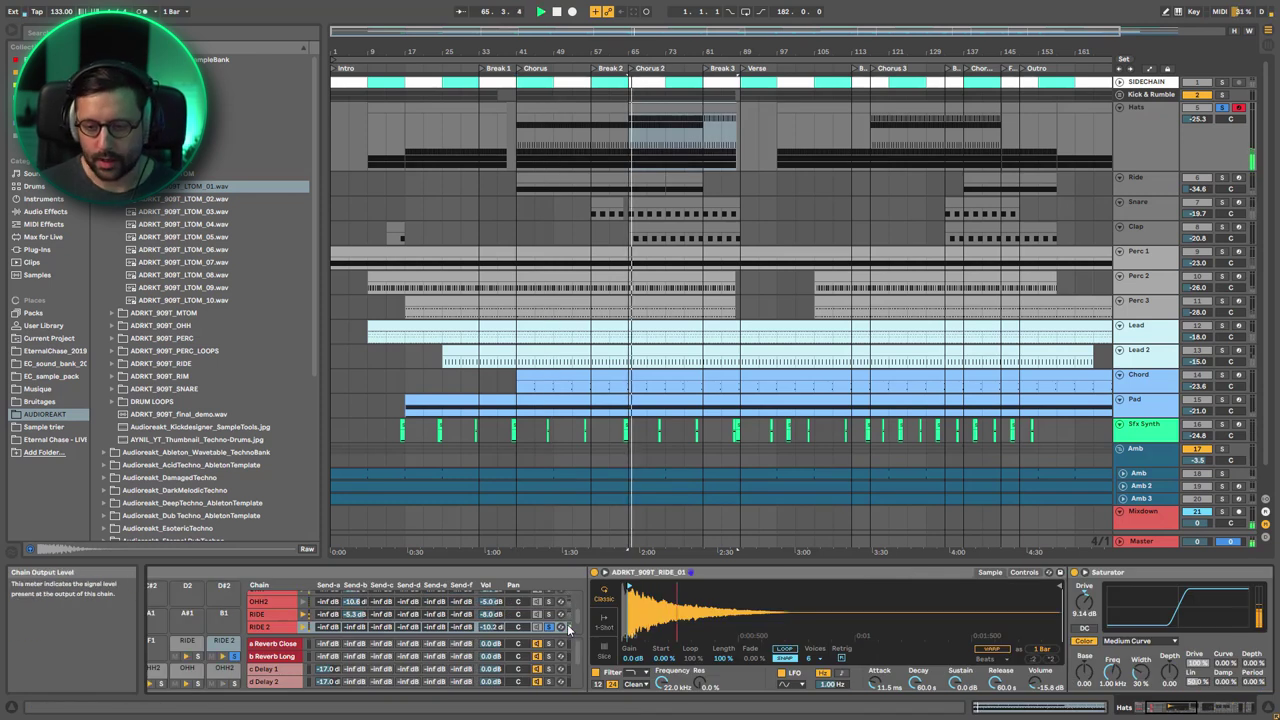
{"action": "scroll", "coordinate": [1048, 582], "scroll_direction": "right", "scroll_amount": 10}
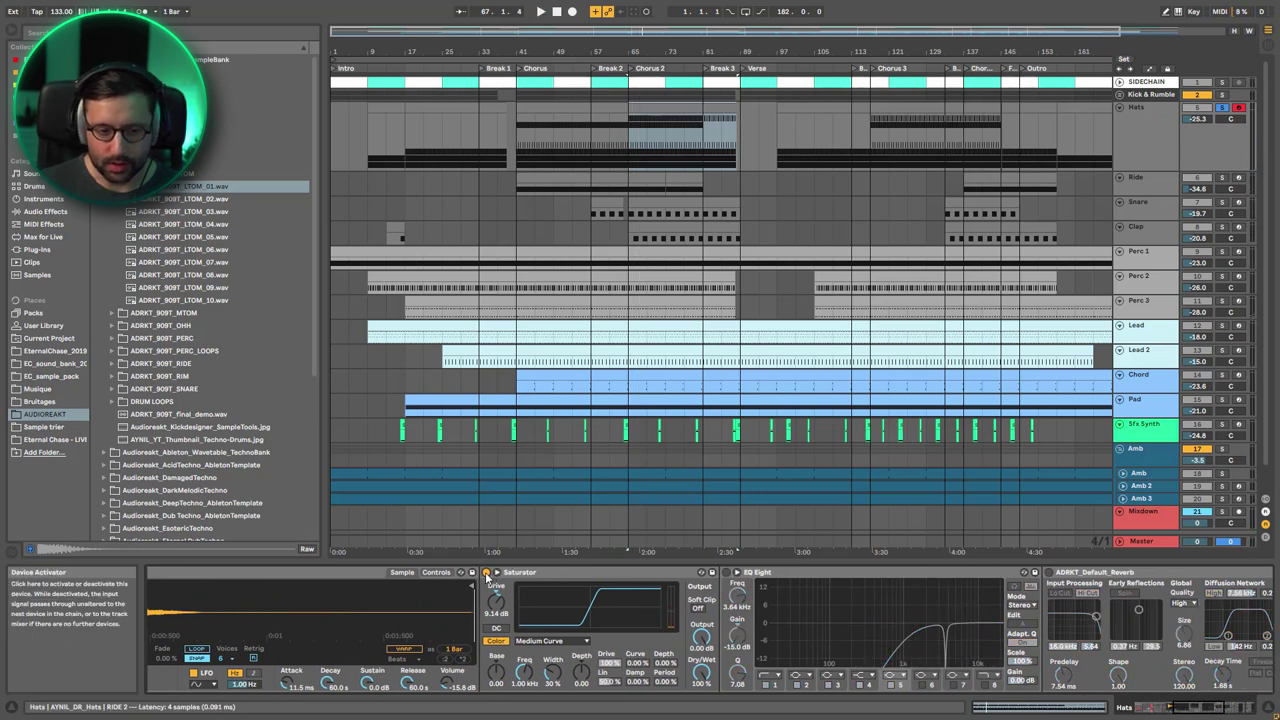
{"action": "scroll", "coordinate": [338, 586], "scroll_direction": "right", "scroll_amount": 5}
{"action": "key", "text": "space"}
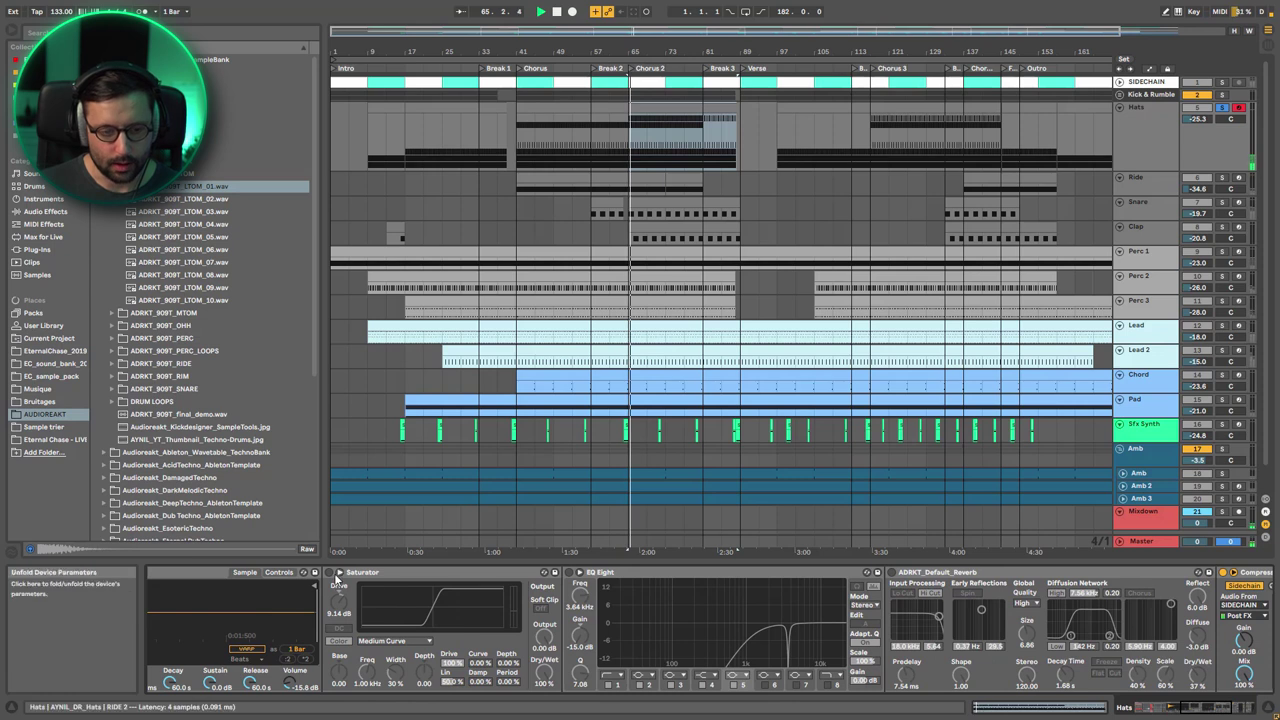
Reactivate Saturator, EQ Eight and ADRKT_Default_Reverb one by one on the playing RIDE 2 chain, and return to the Hats rack.
{"action": "left_click", "coordinate": [339, 572]}
{"action": "left_click", "coordinate": [329, 572]}
{"action": "left_click", "coordinate": [339, 572]}
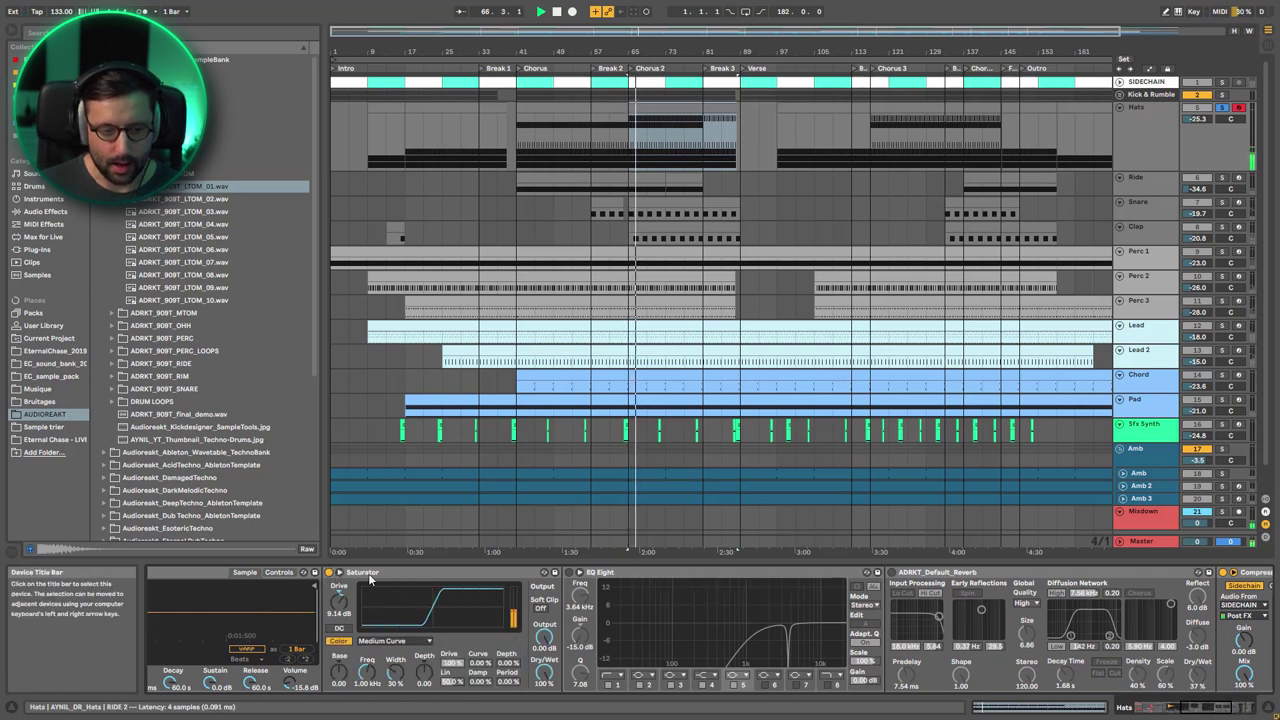
{"action": "left_click", "coordinate": [384, 641]}
{"action": "left_click", "coordinate": [384, 645]}
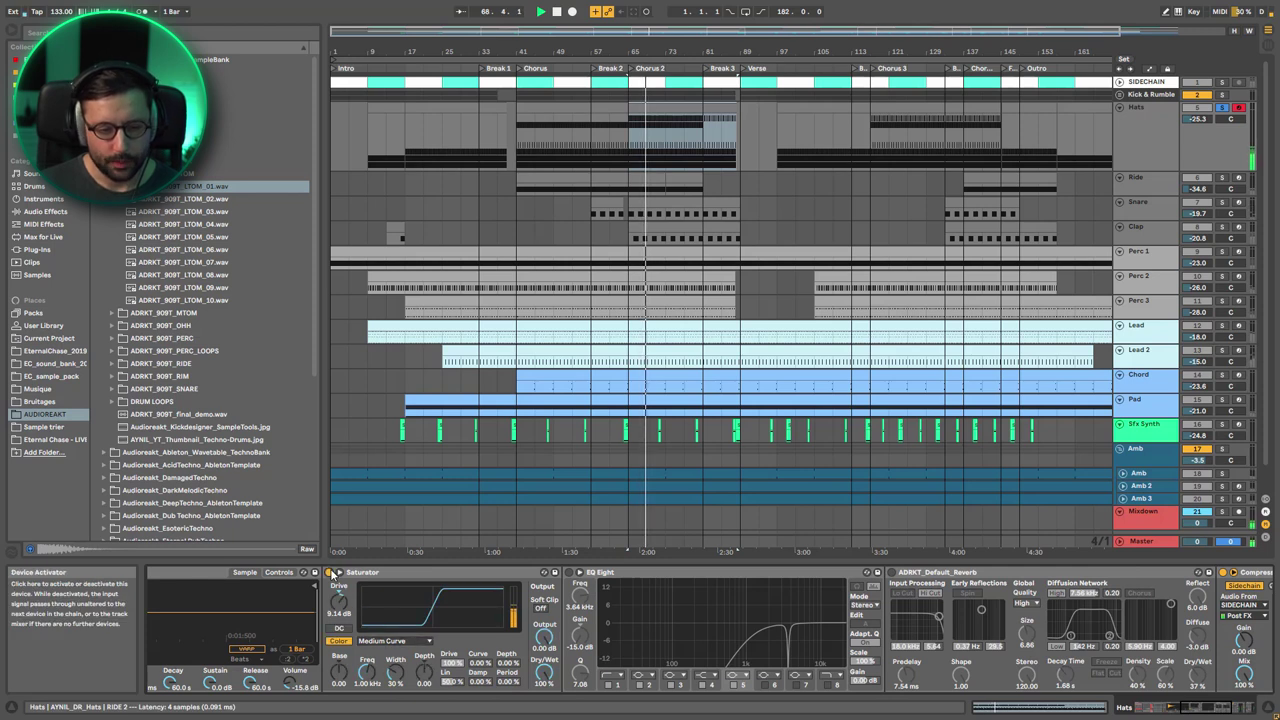
{"action": "left_click", "coordinate": [569, 573]}
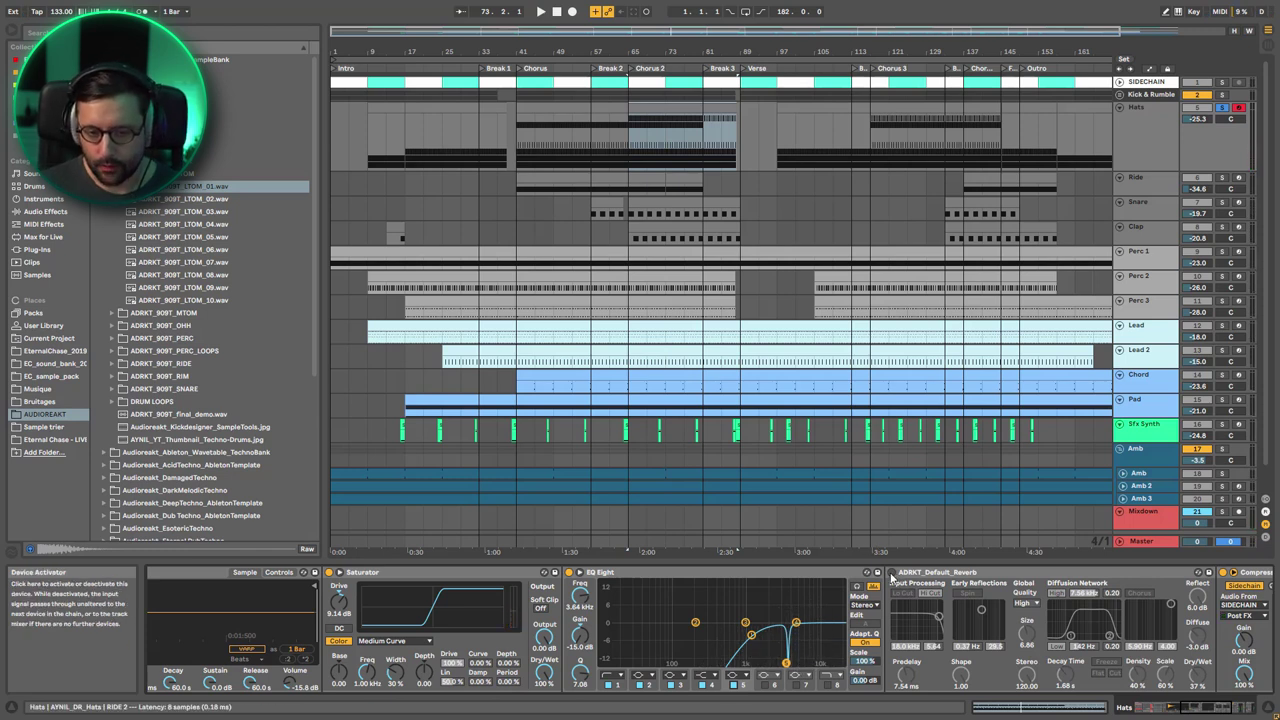
{"action": "key", "text": "space"}
{"action": "left_click_drag", "start_coordinate": [1213, 710], "coordinate": [1238, 708]}
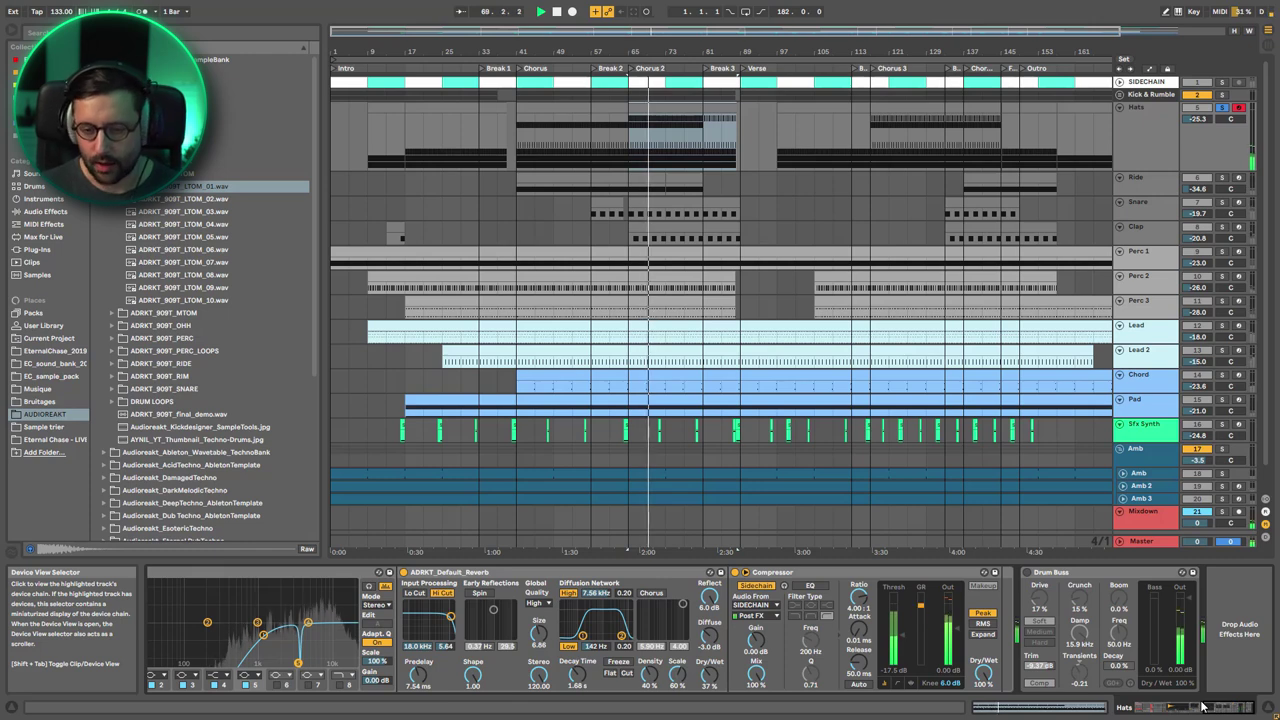
{"action": "left_click", "coordinate": [1150, 707]}
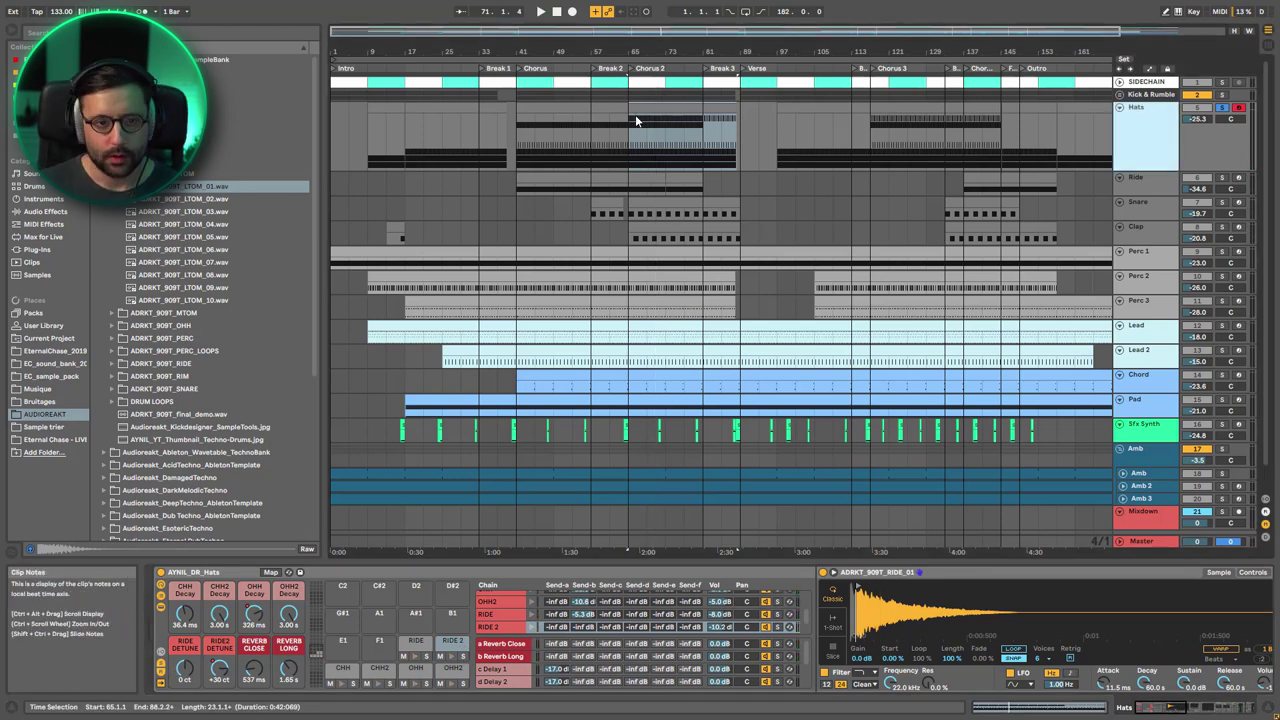
Open the Hats clip at Chorus 2, enlarge its velocity editor and compare the velocities of the RIDE and RIDE 2 notes.
{"action": "left_click", "coordinate": [640, 108]}
{"action": "double_click", "coordinate": [640, 108]}
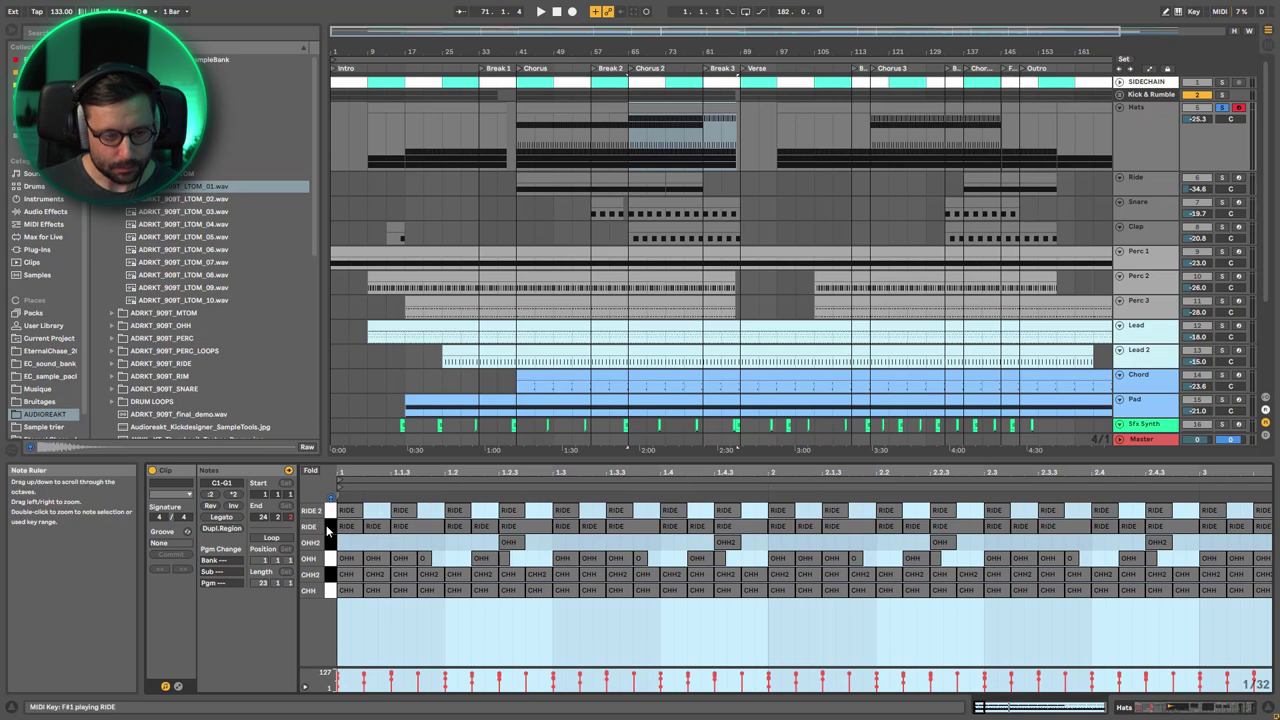
{"action": "left_click", "coordinate": [329, 527]}
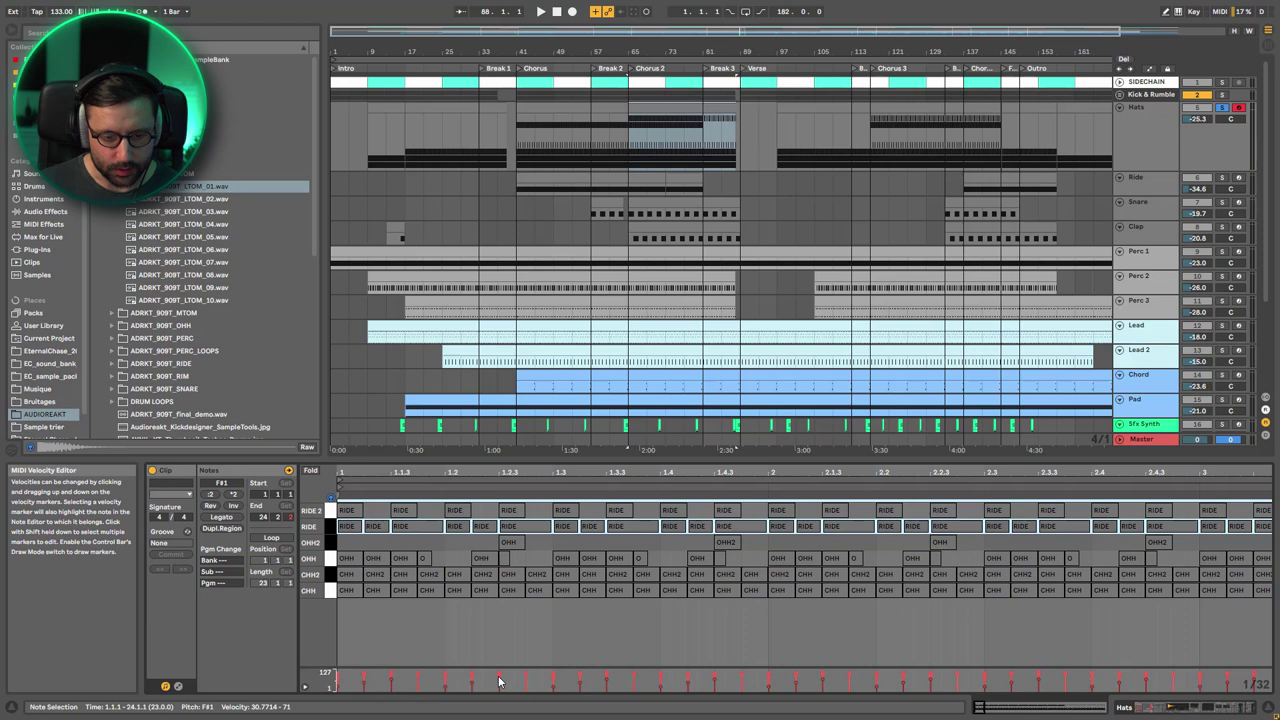
{"action": "left_click", "coordinate": [444, 676]}
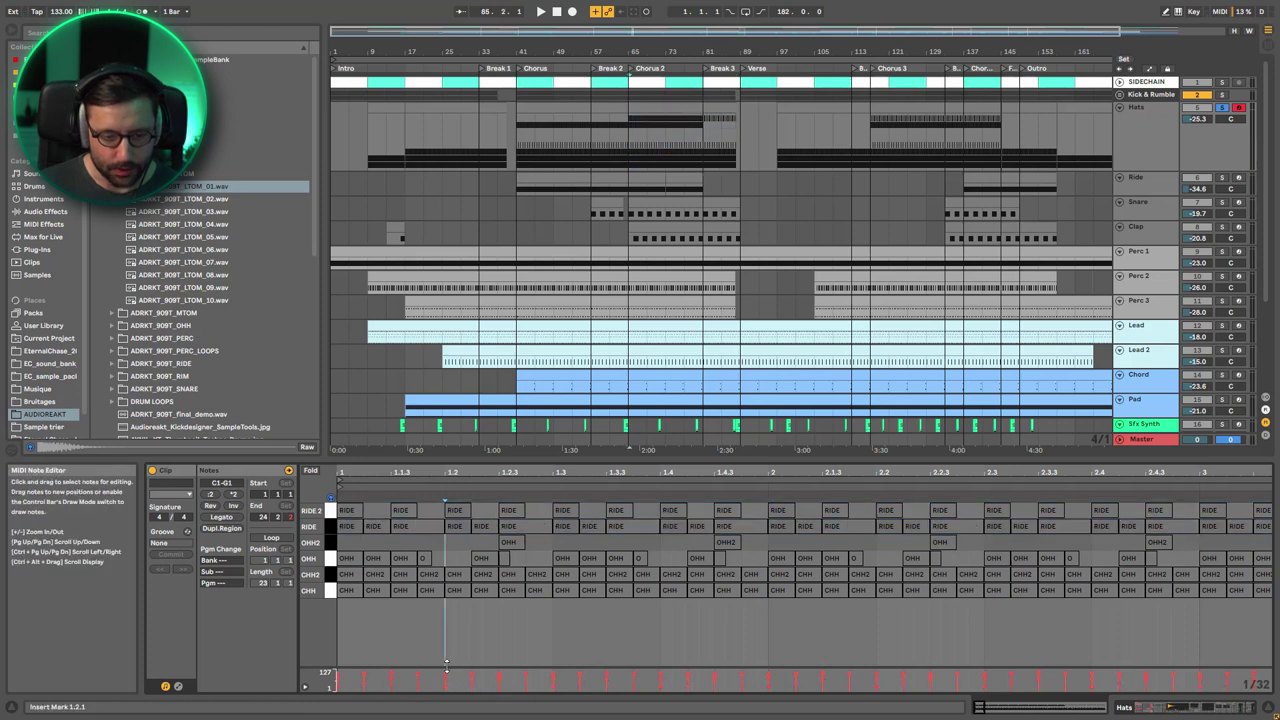
{"action": "left_click_drag", "start_coordinate": [439, 668], "coordinate": [439, 622]}
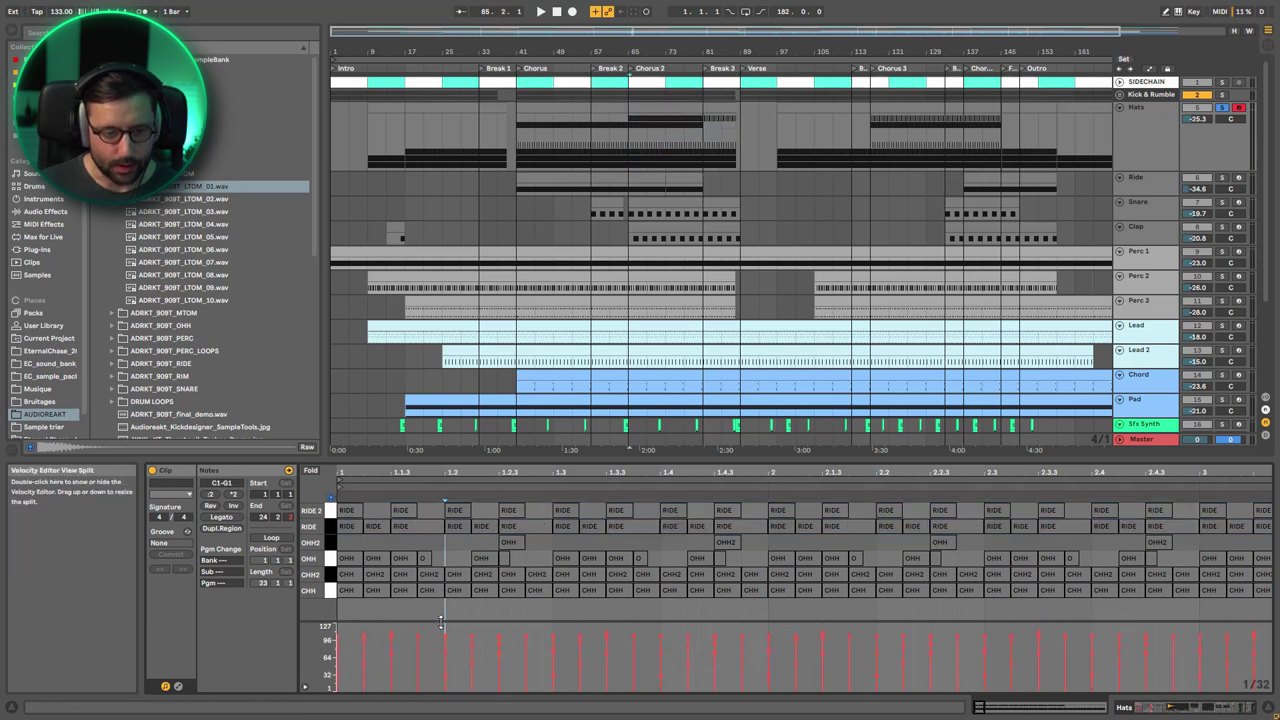
{"action": "left_click", "coordinate": [329, 527]}
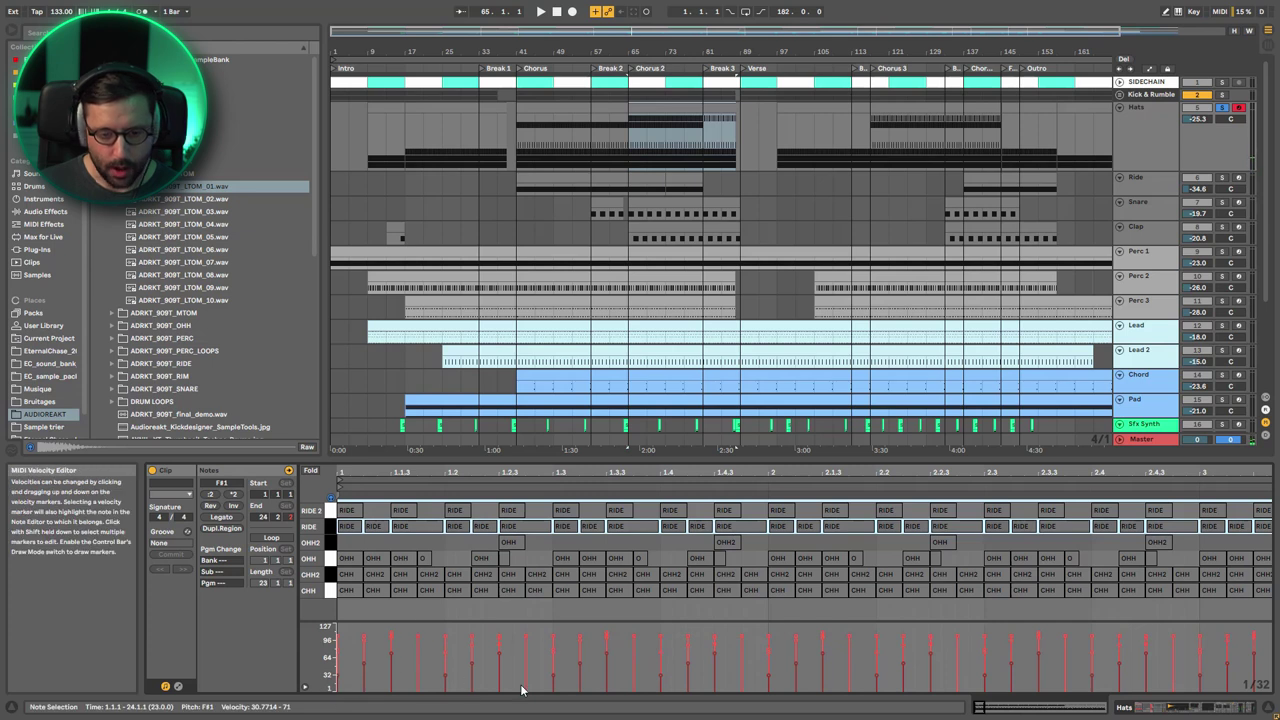
{"action": "left_click", "coordinate": [332, 511]}
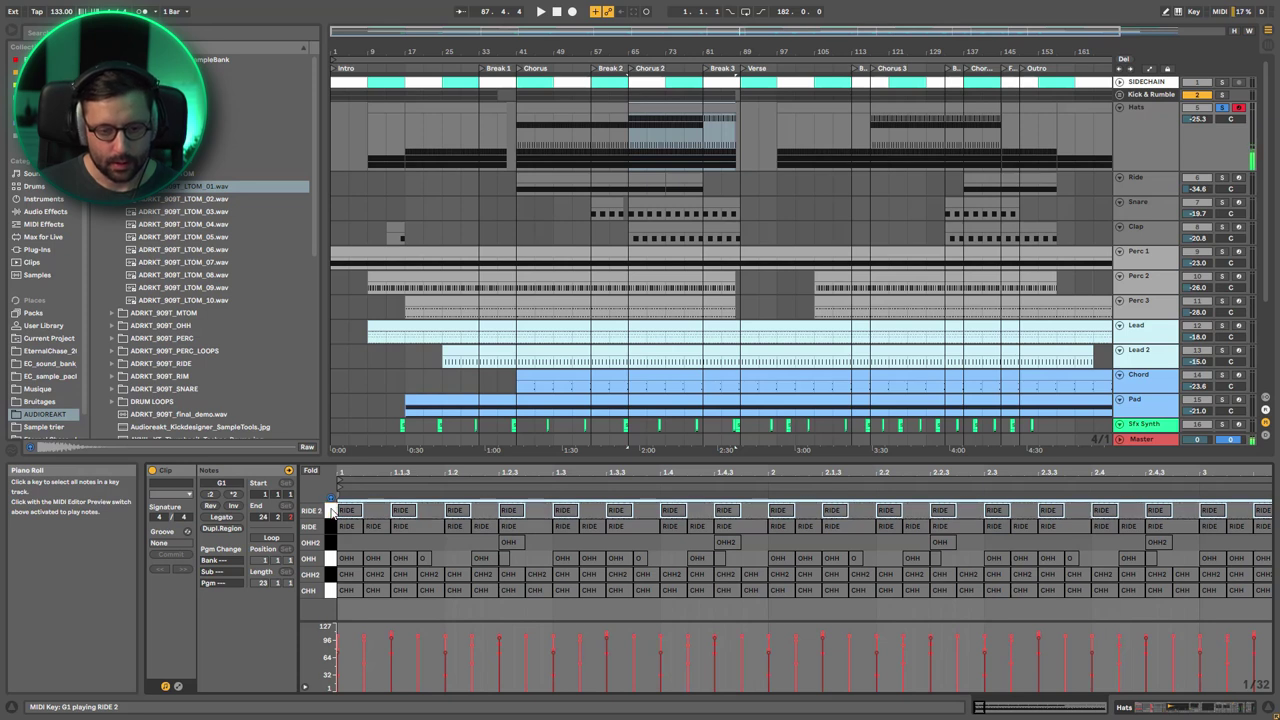
Solo Kick & Rumble together with Hats, play them from Chorus 2, and bring back the Hats device chain.
{"action": "left_click", "coordinate": [1223, 96], "text": "super"}
{"action": "key", "text": "space"}
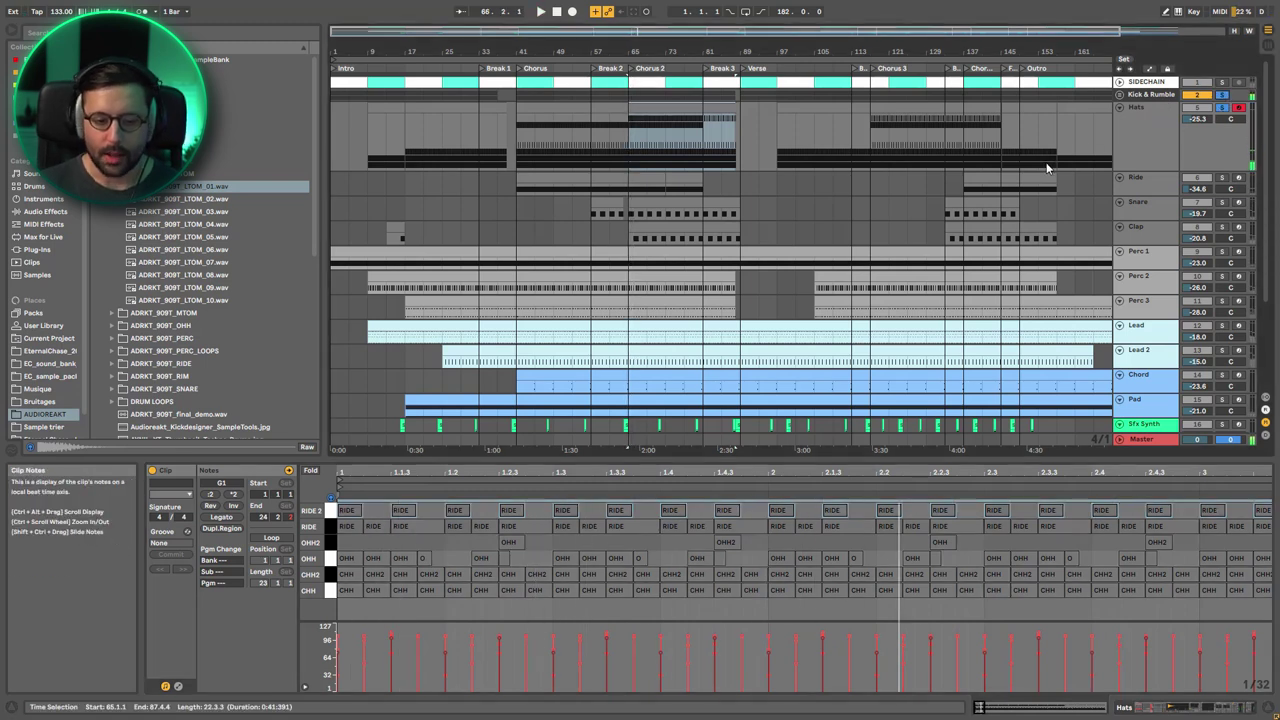
{"action": "key", "text": "space"}
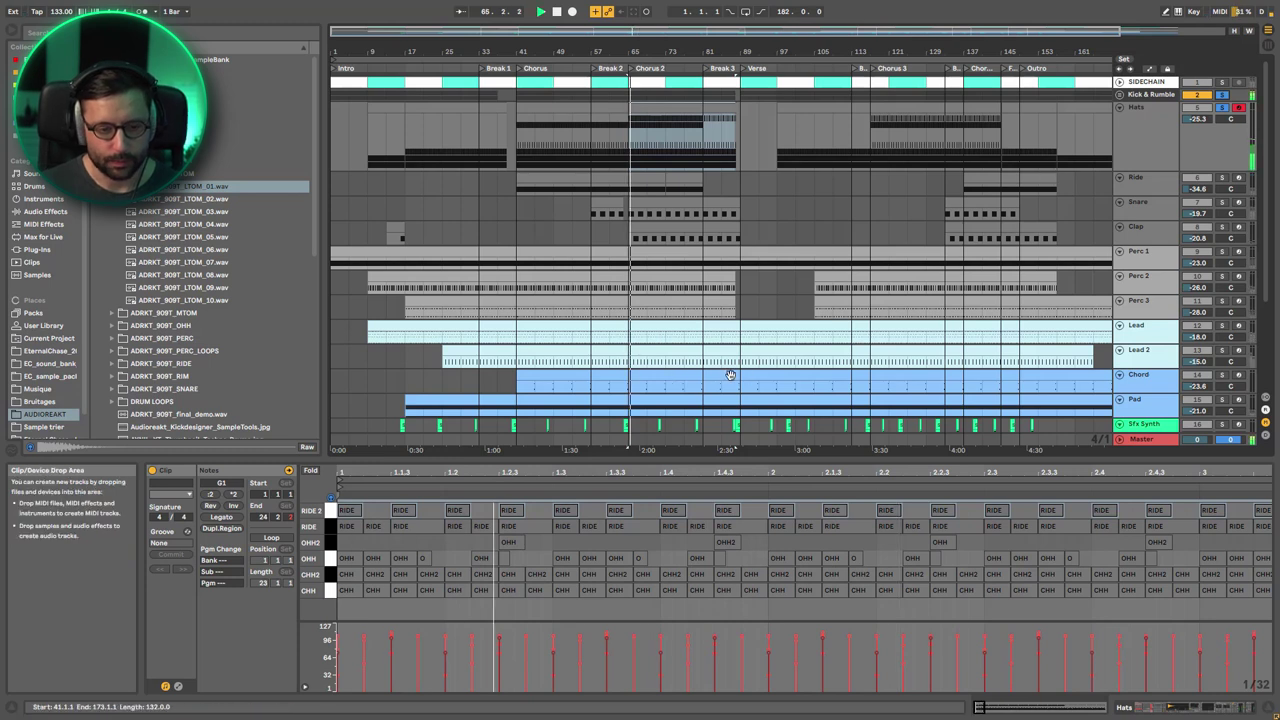
{"action": "left_click", "coordinate": [1140, 110]}
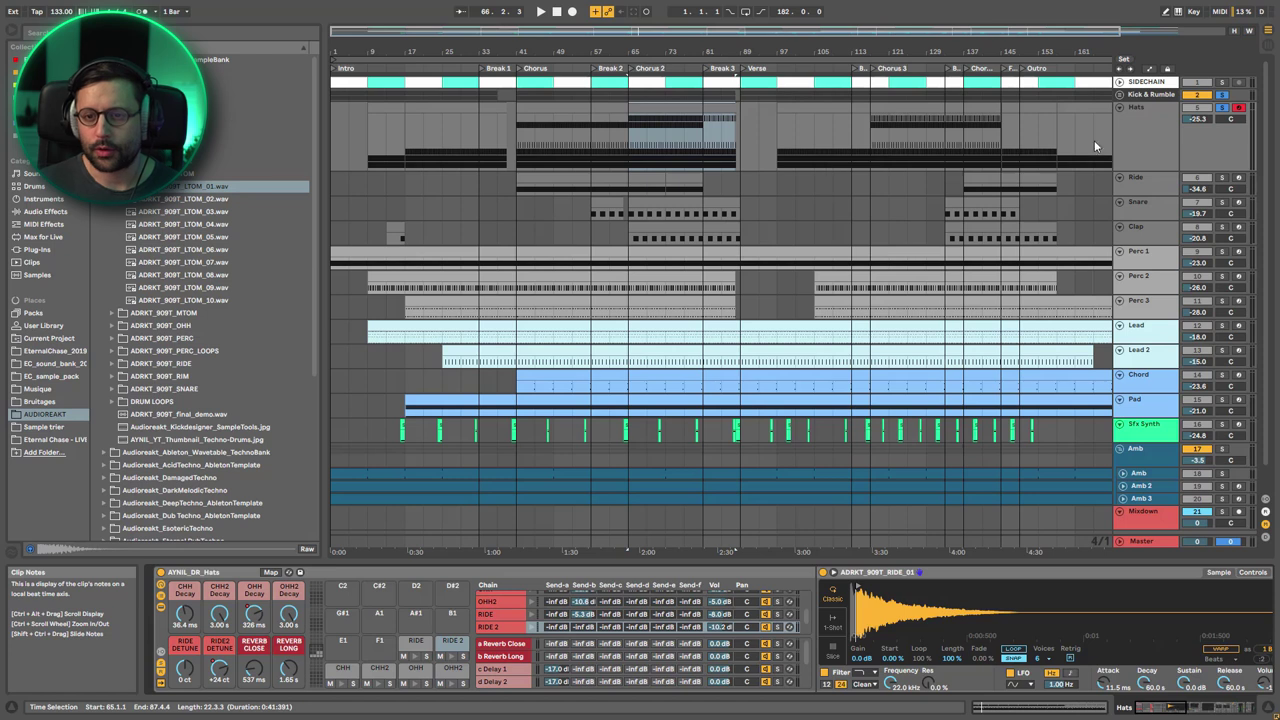
Solo the Ride track and play its clip from the start of the Chorus at bar 41.
{"action": "left_click", "coordinate": [1164, 183]}
{"action": "key", "text": "space"}
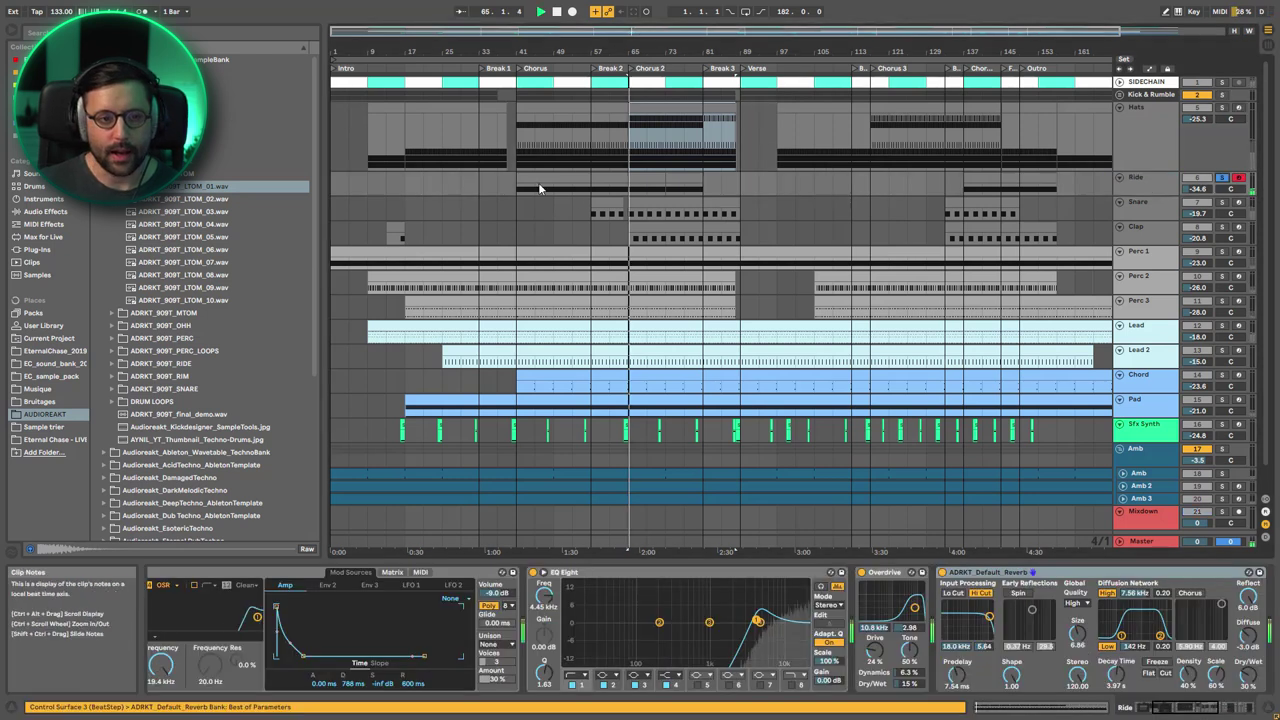
{"action": "left_click", "coordinate": [532, 188]}
{"action": "key", "text": "space"}
{"action": "left_click", "coordinate": [520, 196]}
{"action": "key", "text": "space"}
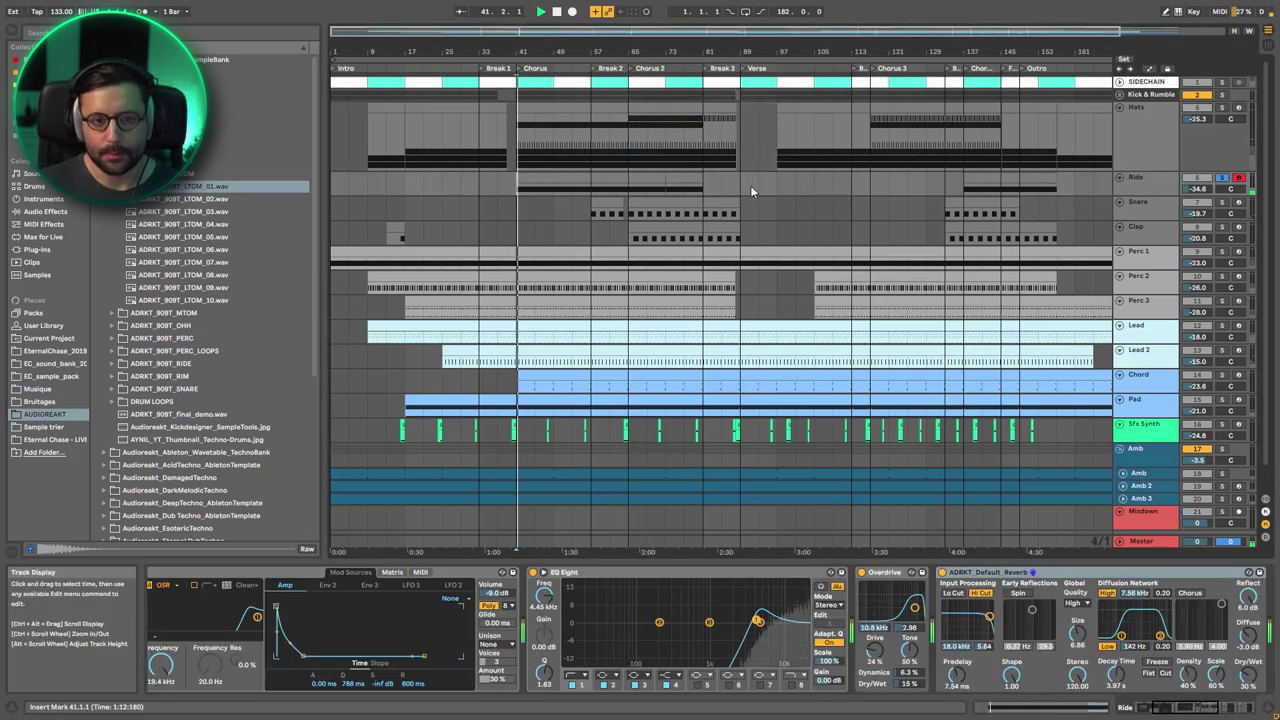
{"action": "key", "text": "space"}
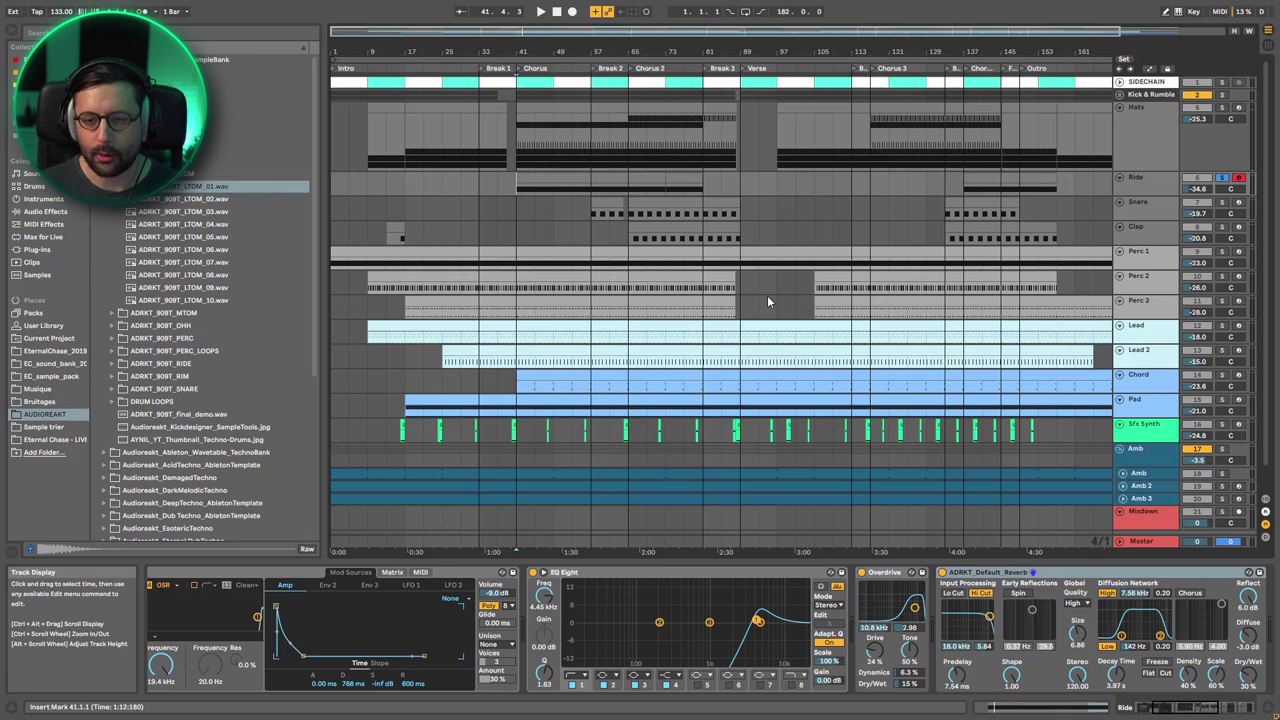
Deactivate the Ride track's effects after Wavetable, play the dry synth and show its second oscillator.
{"action": "scroll", "coordinate": [668, 600], "scroll_direction": "right", "scroll_amount": 5}
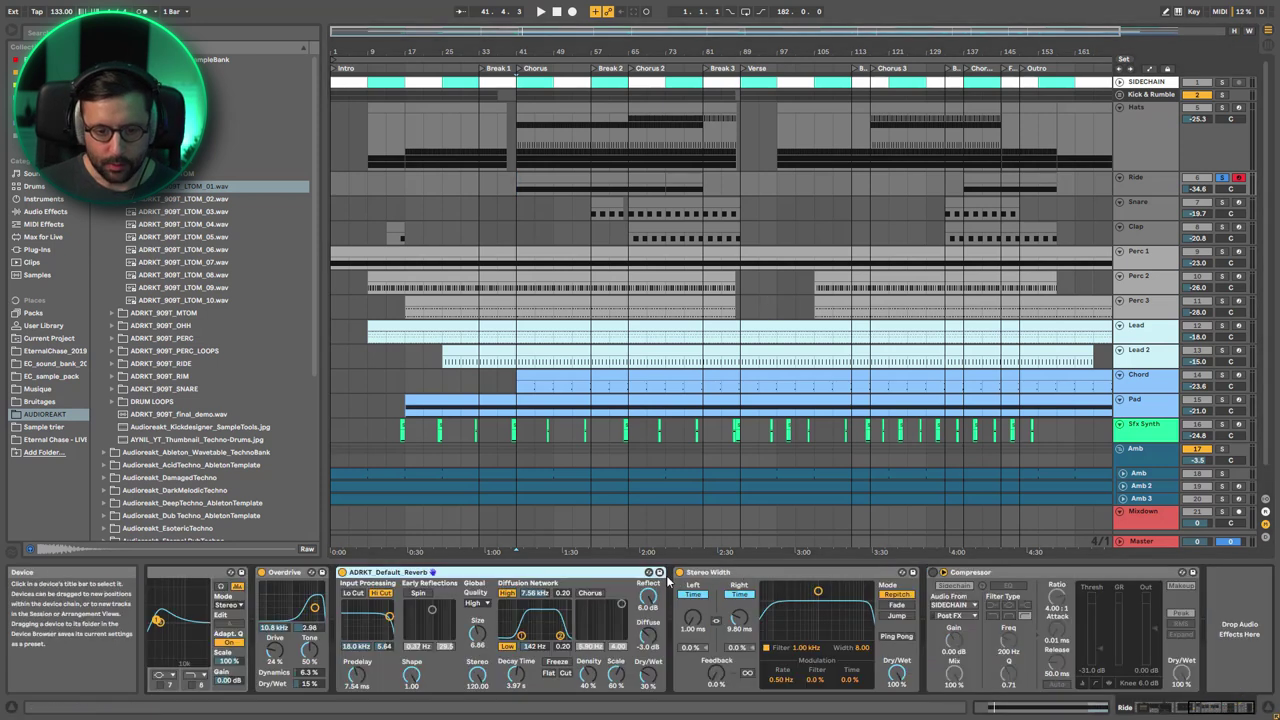
{"action": "left_click", "coordinate": [398, 498]}
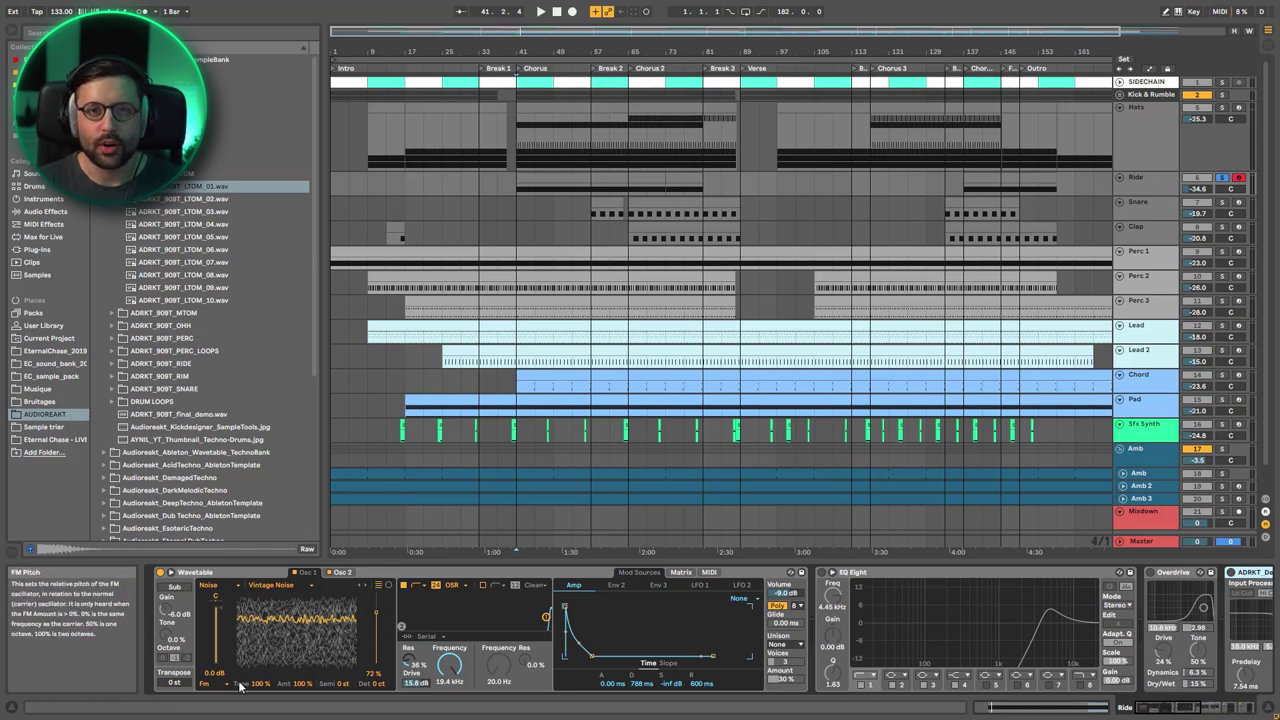
{"action": "key", "text": "space"}
{"action": "left_click", "coordinate": [309, 572]}
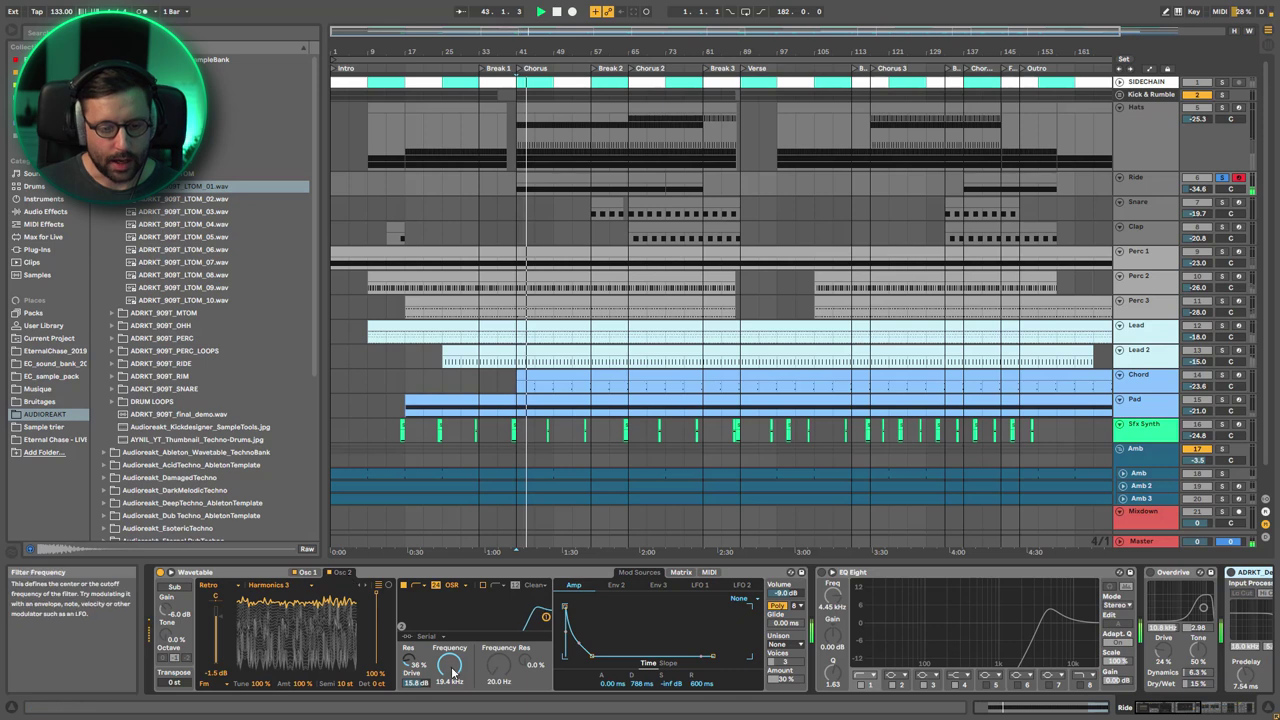
Check Wavetable's filter frequency, its modulation matrix and its Amp envelope while the Ride plays.
{"action": "left_click_drag", "start_coordinate": [452, 673], "coordinate": [452, 705]}
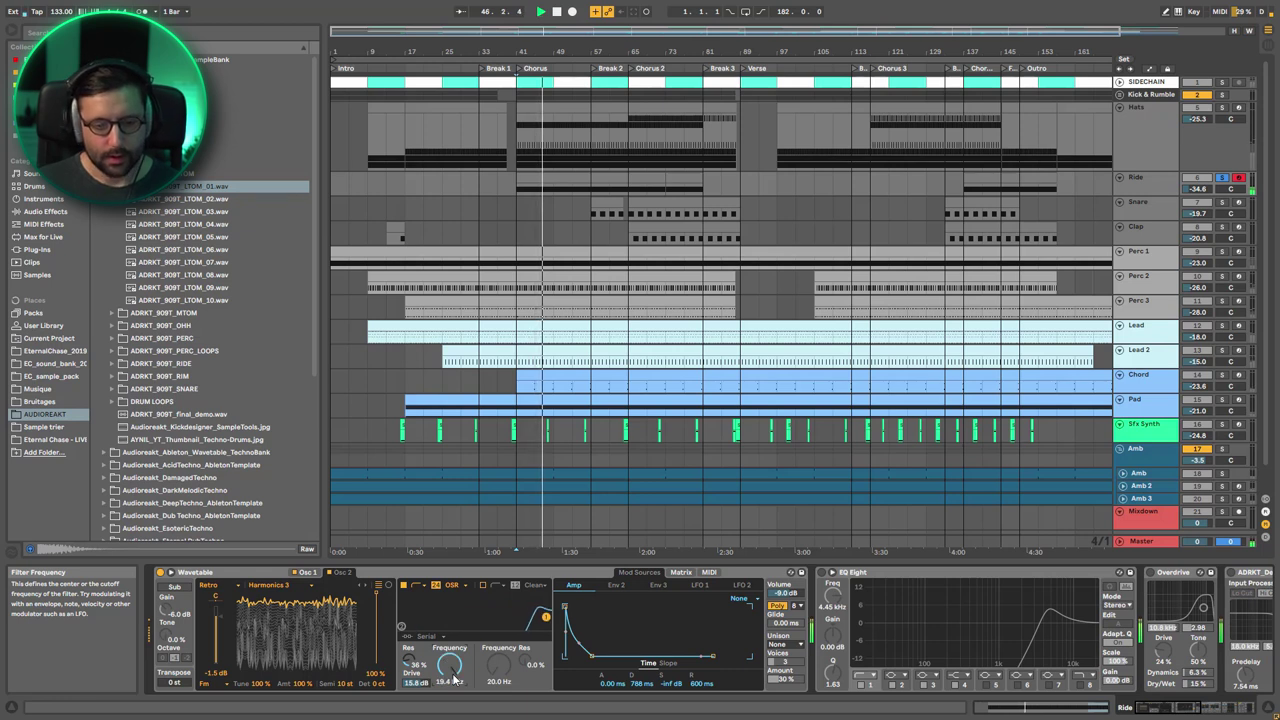
{"action": "left_click", "coordinate": [680, 572]}
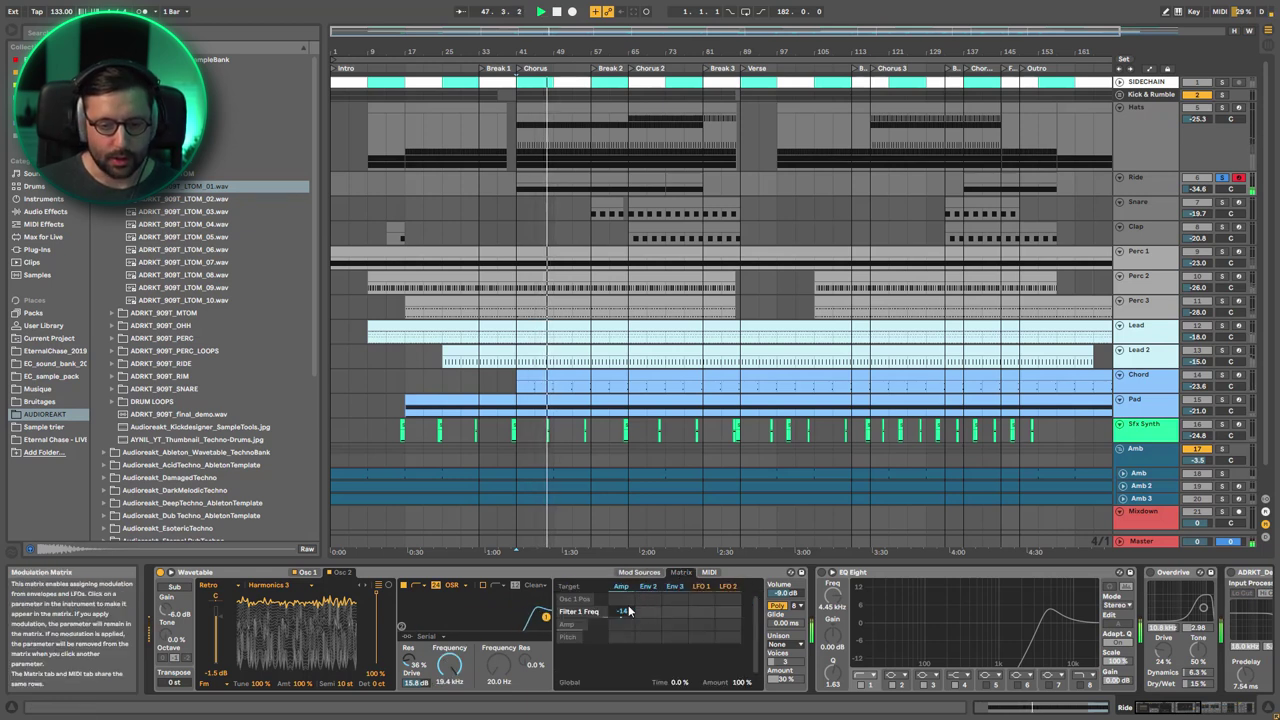
{"action": "left_click", "coordinate": [626, 588]}
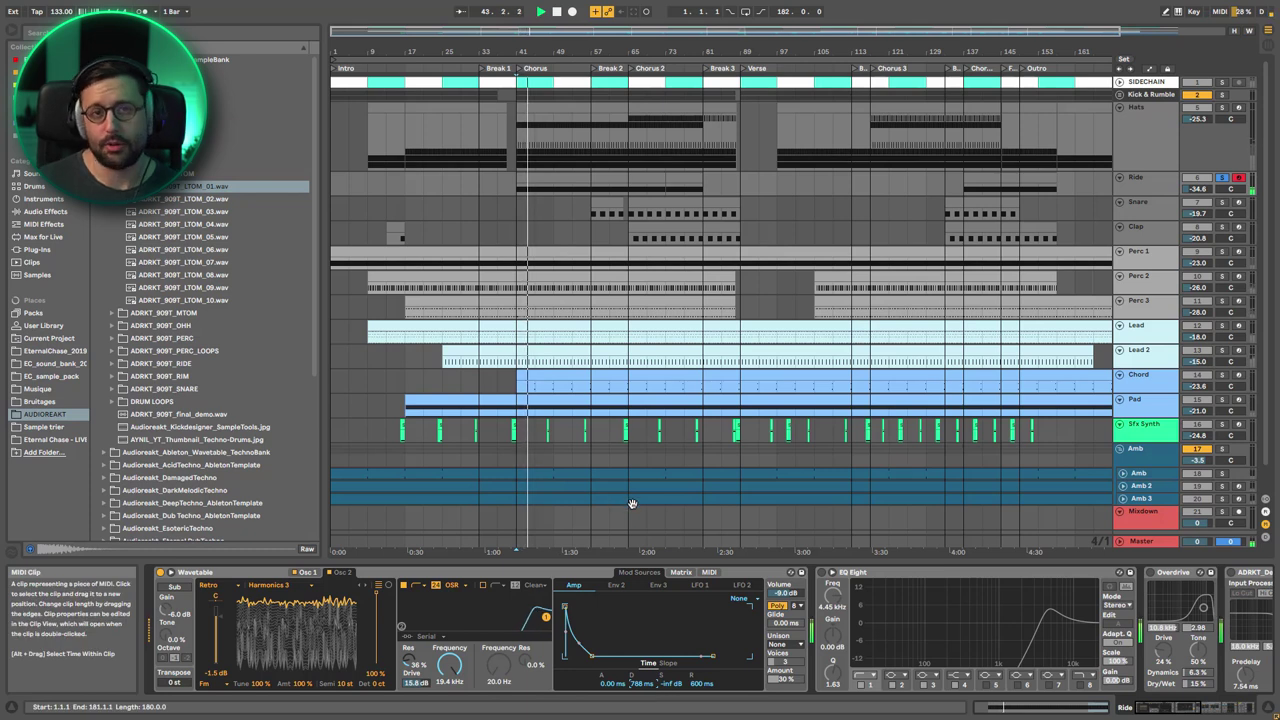
Reactivate EQ Eight, Overdrive and ADRKT_Default_Reverb one by one on the playing Ride track.
{"action": "left_click", "coordinate": [823, 574]}
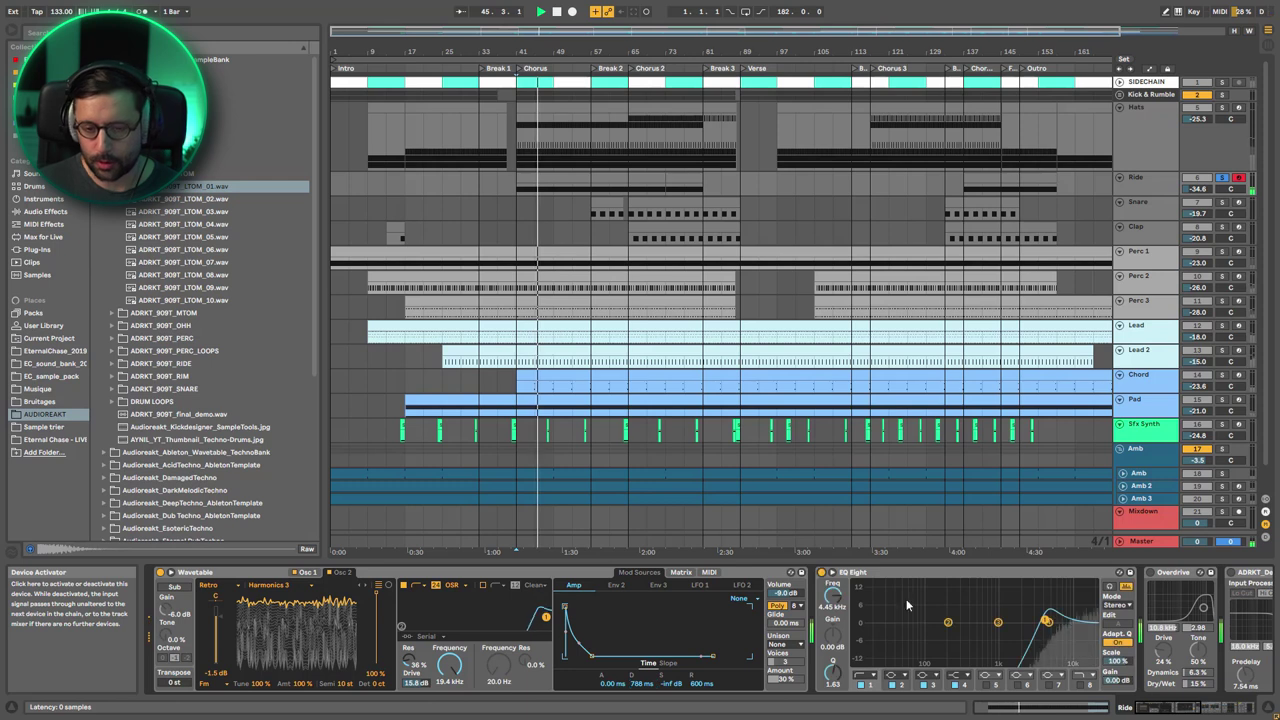
{"action": "left_click_drag", "start_coordinate": [1180, 707], "coordinate": [1206, 707]}
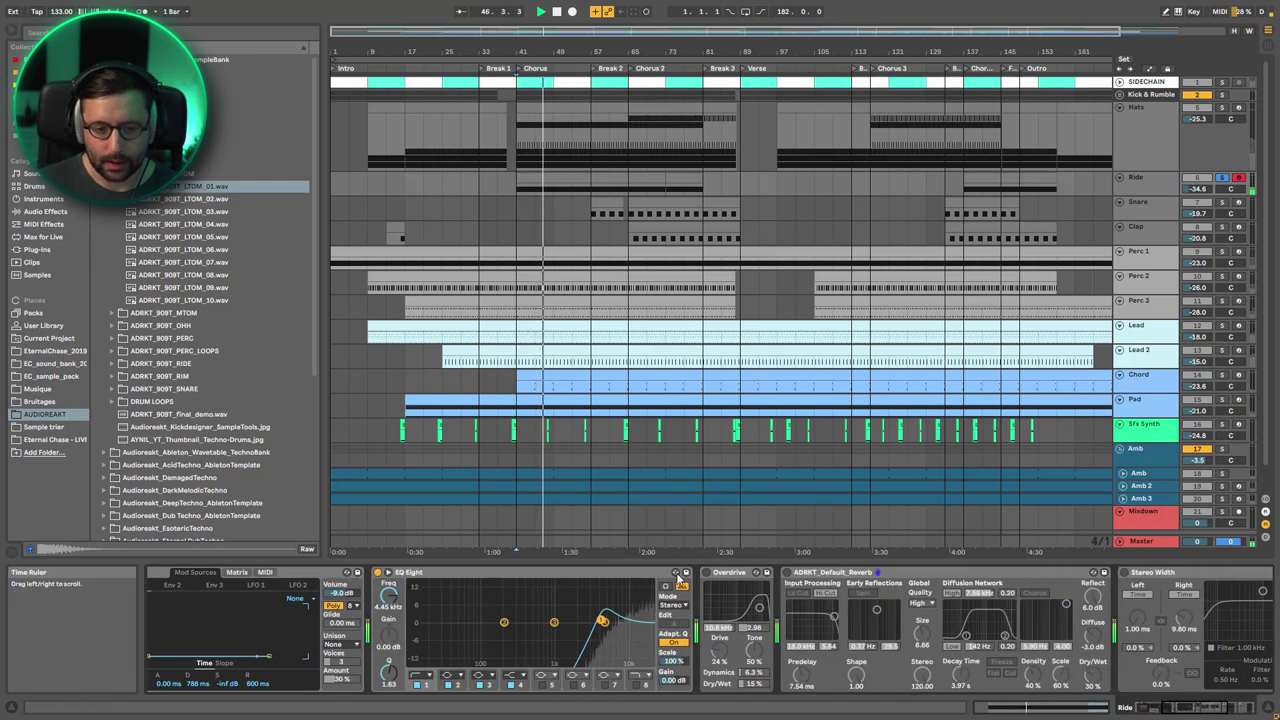
{"action": "left_click", "coordinate": [706, 572]}
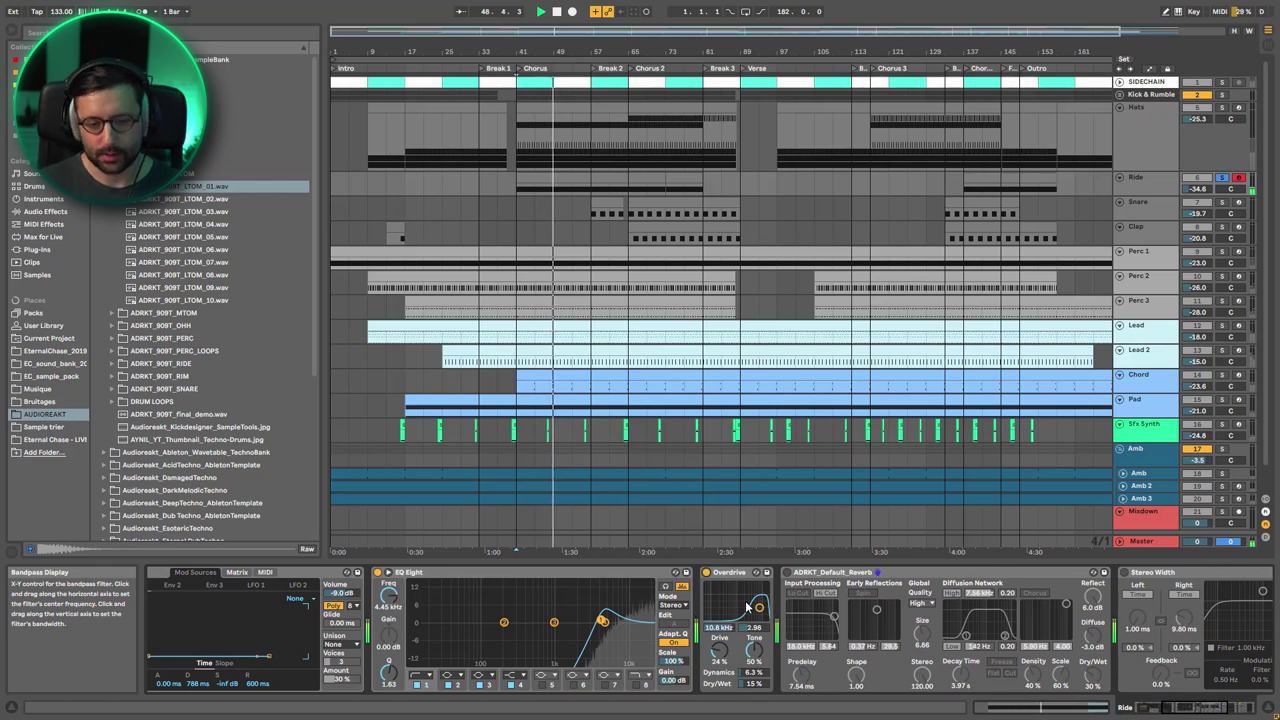
{"action": "left_click", "coordinate": [1203, 710]}
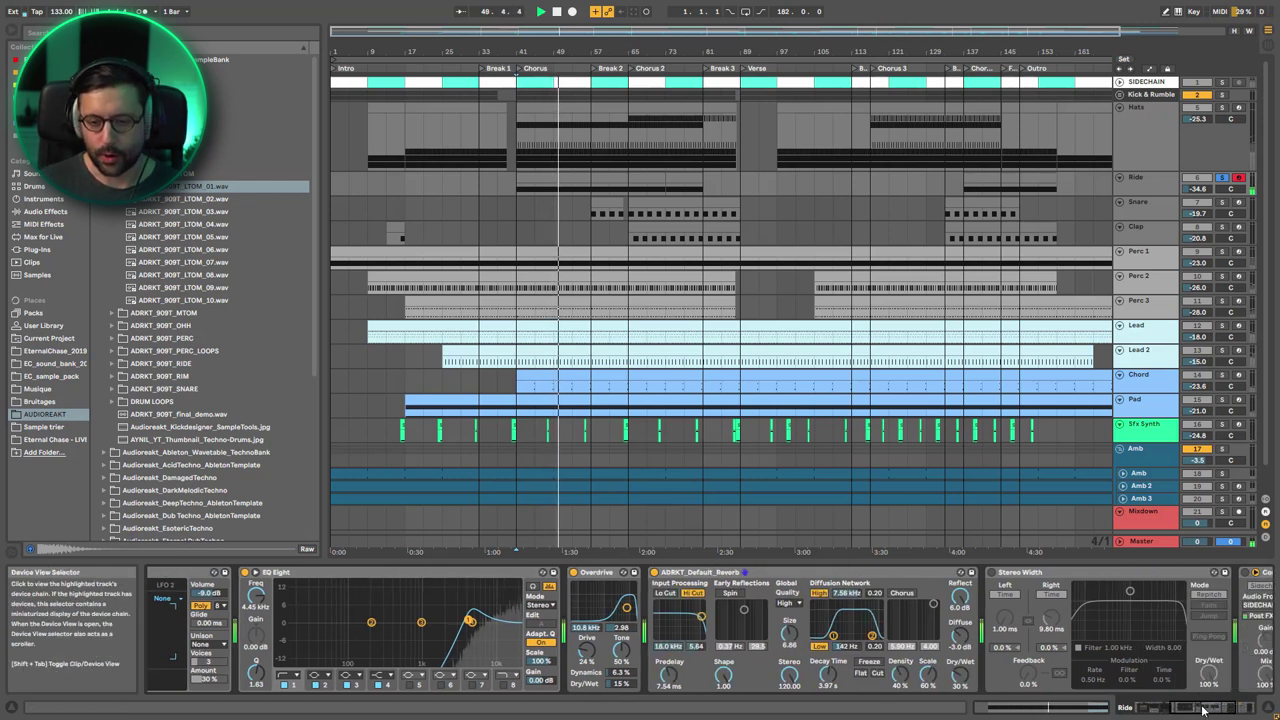
Reactivate Stereo Width and the sidechained Compressor at the end of the Ride track's device chain.
{"action": "left_click", "coordinate": [1203, 710]}
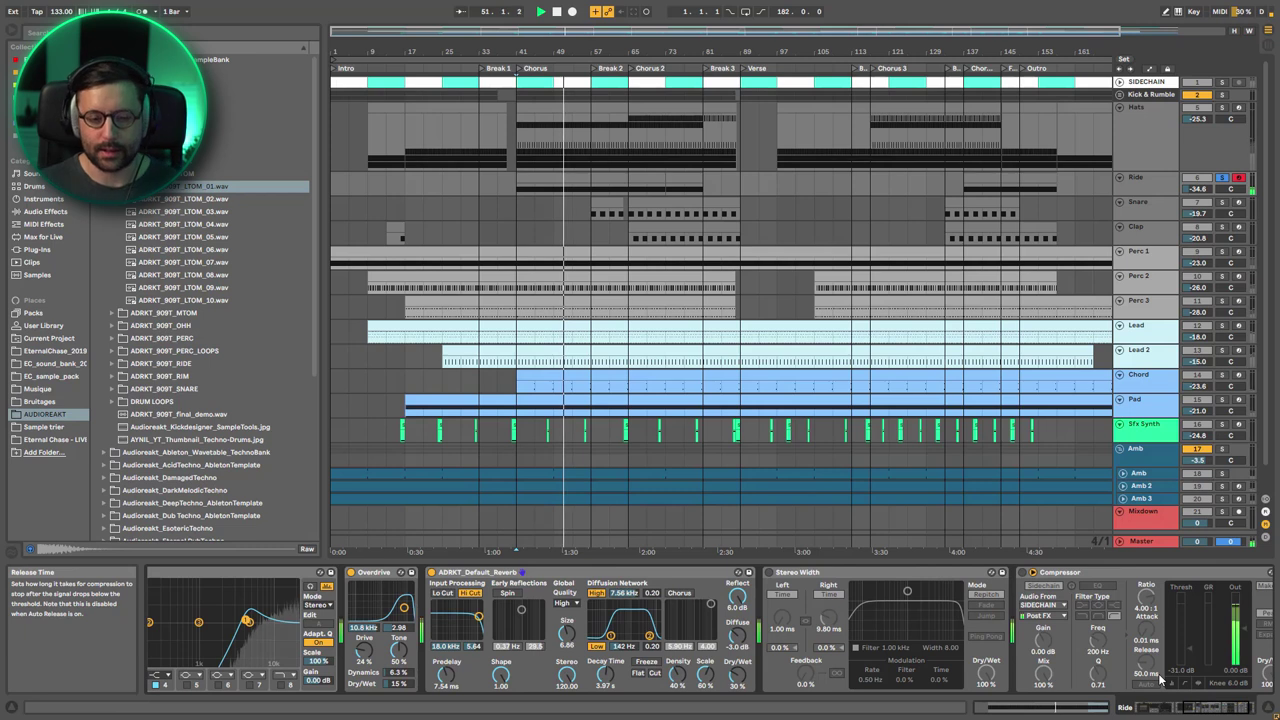
{"action": "left_click", "coordinate": [768, 573]}
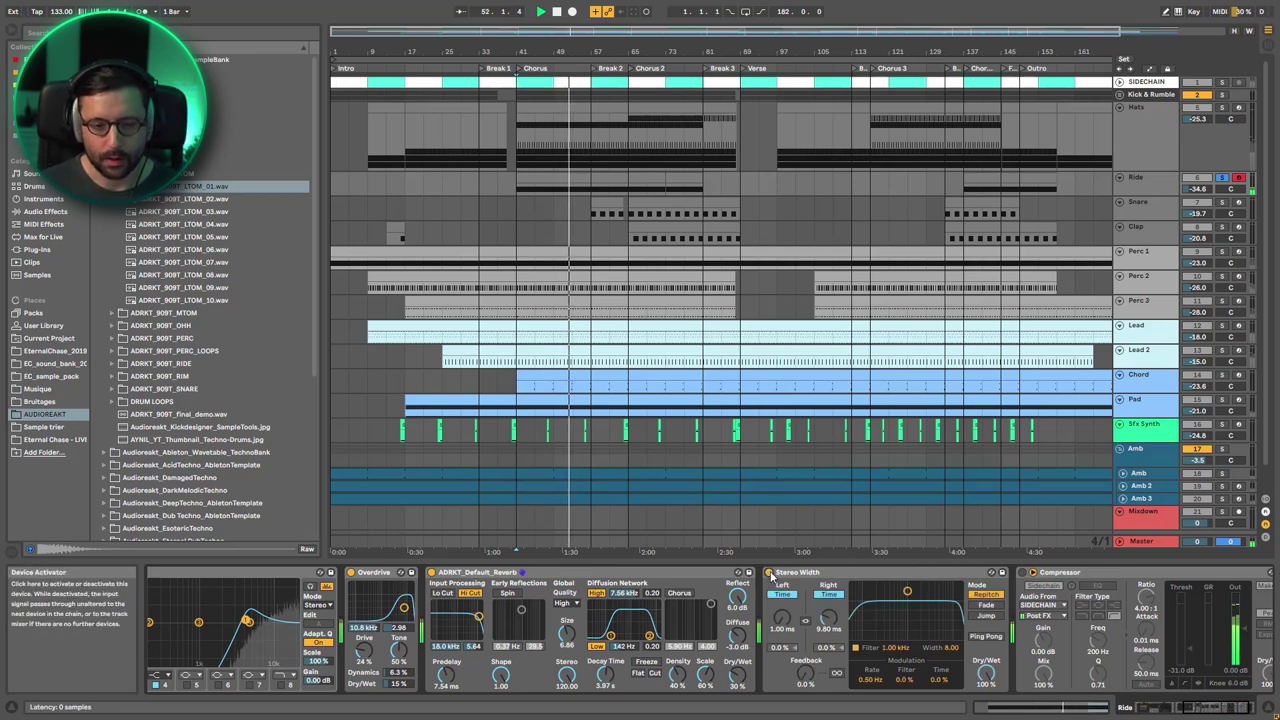
{"action": "left_click", "coordinate": [824, 575]}
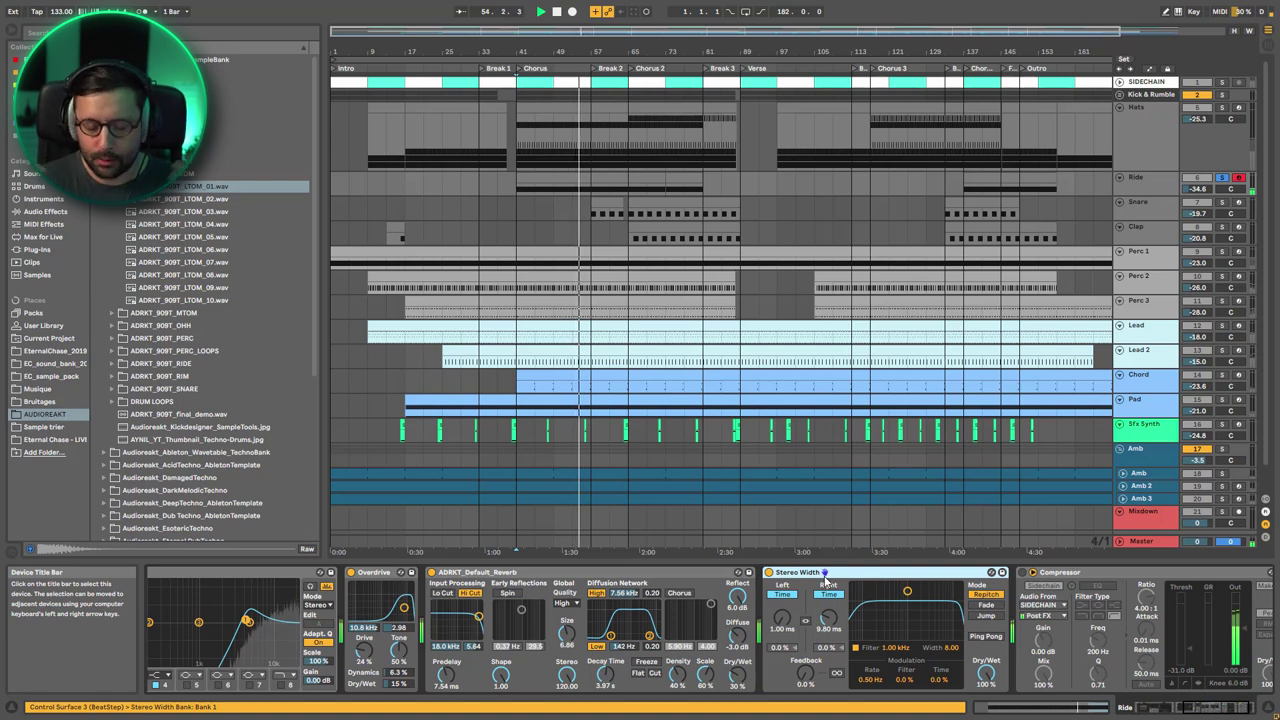
{"action": "left_click", "coordinate": [1043, 585]}
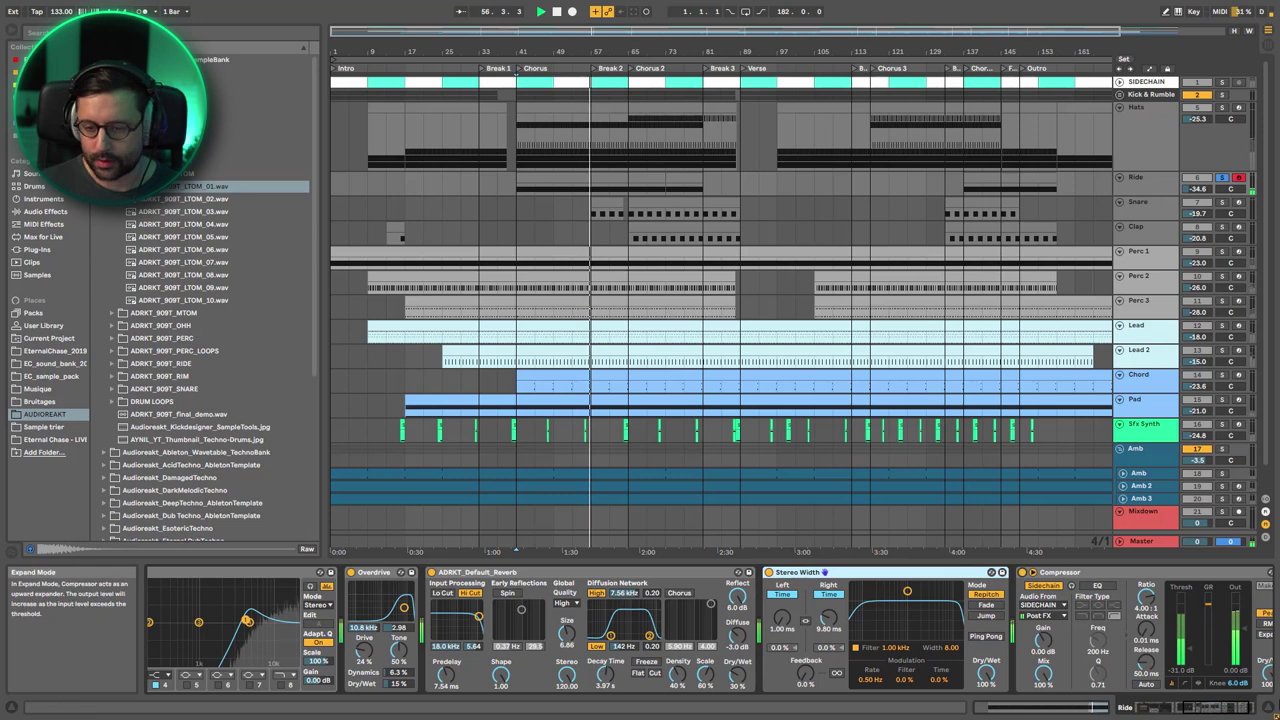
Solo Kick & Rumble together with the Hats and Ride, and audition them from the start of the first Chorus.
{"action": "left_click", "coordinate": [1236, 707]}
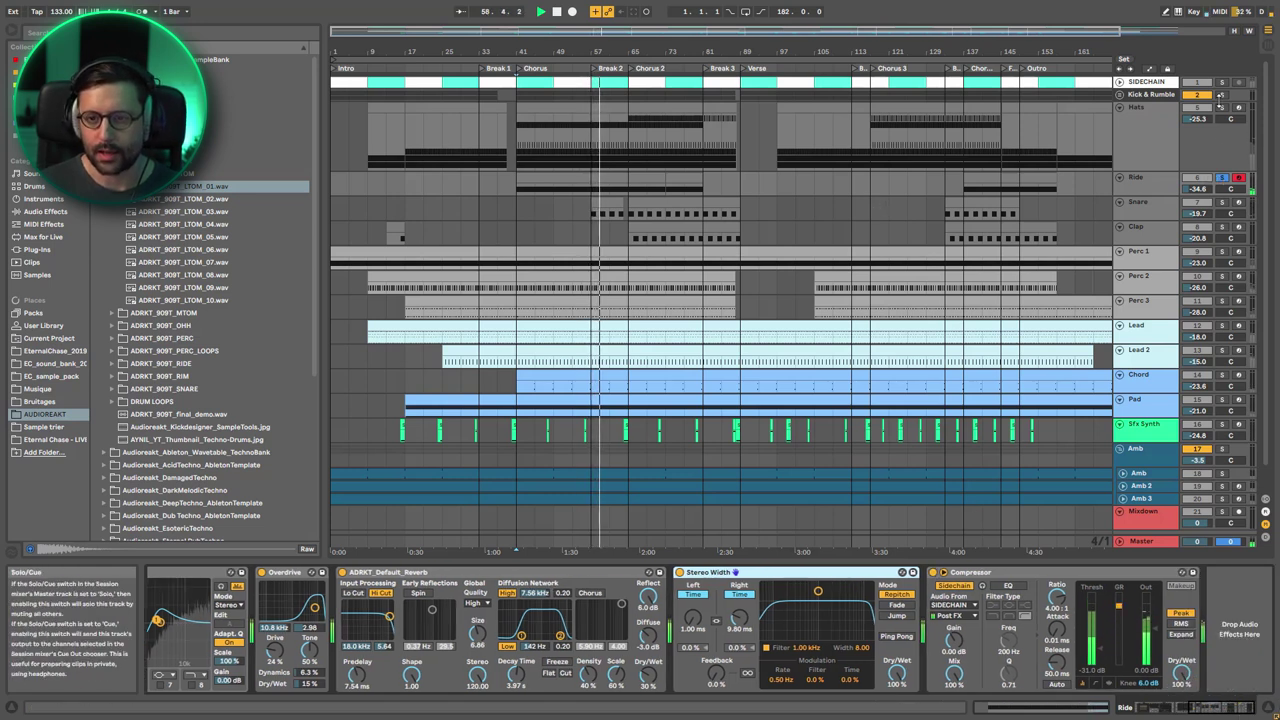
{"action": "left_click", "coordinate": [1221, 94]}
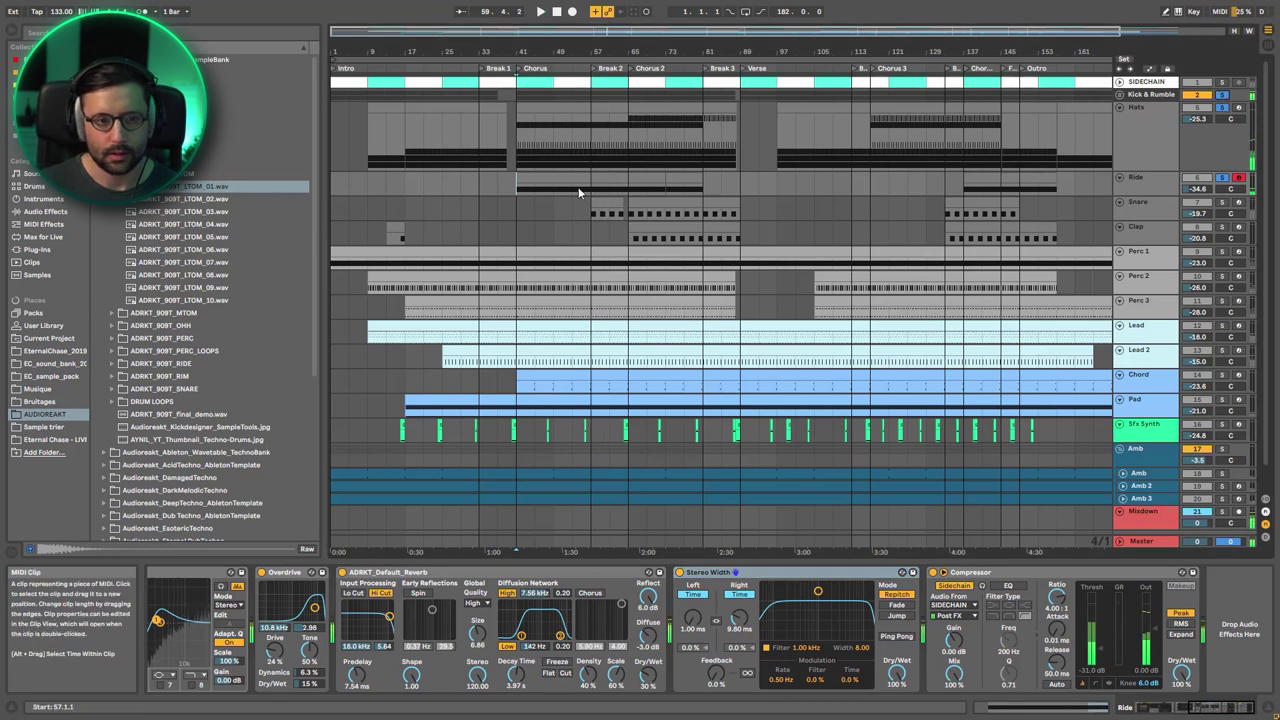
{"action": "left_click", "coordinate": [516, 191]}
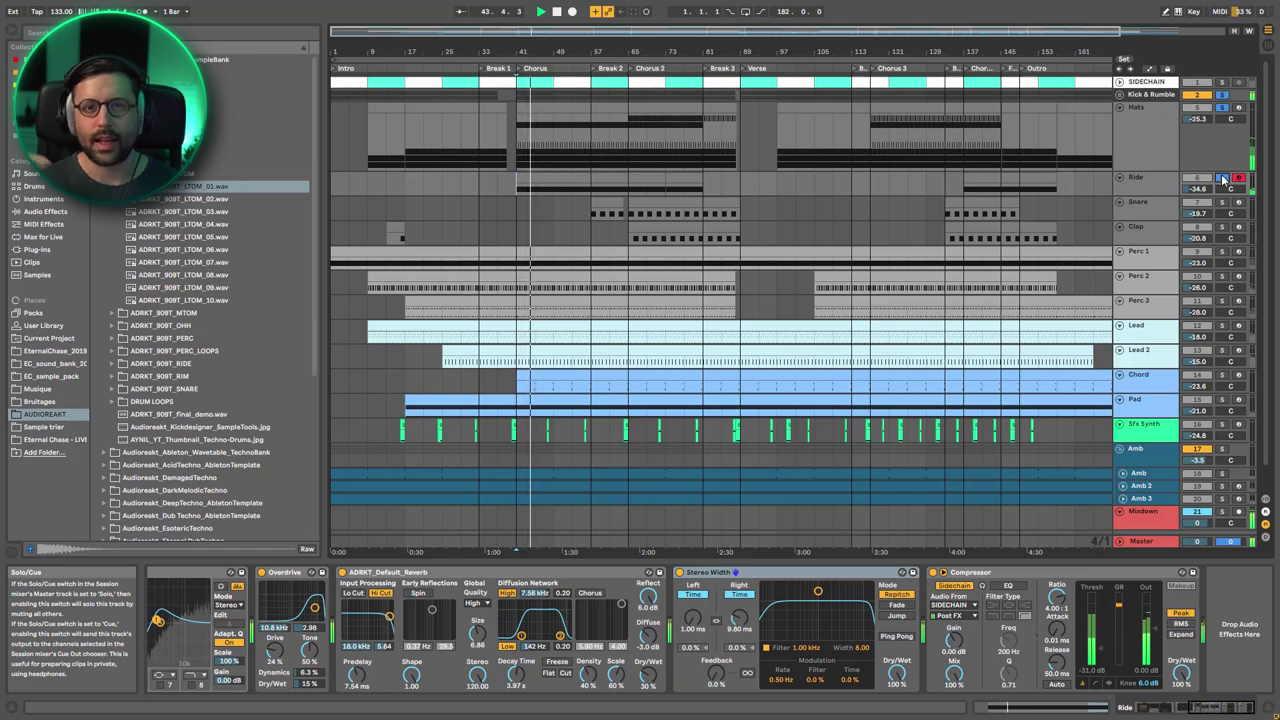
{"action": "key", "text": "space"}
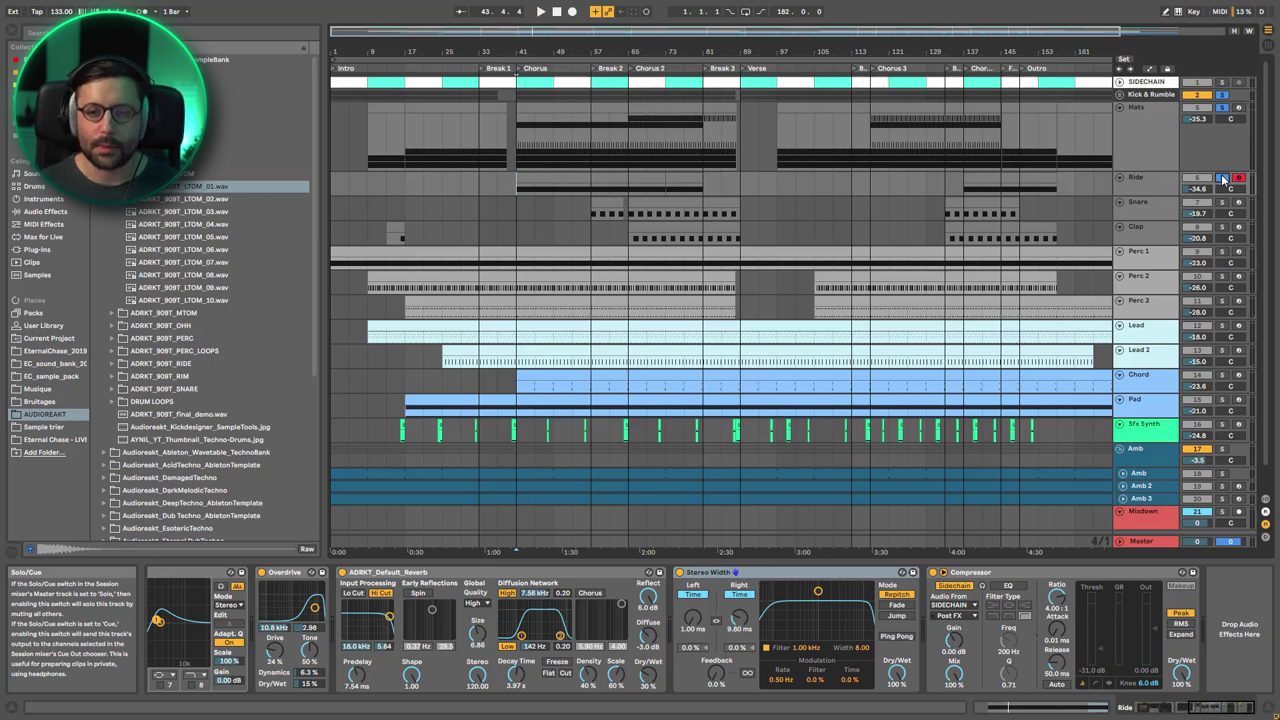
Solo the Snare track and play its clip from the start of Chorus 2.
{"action": "left_click", "coordinate": [645, 203]}
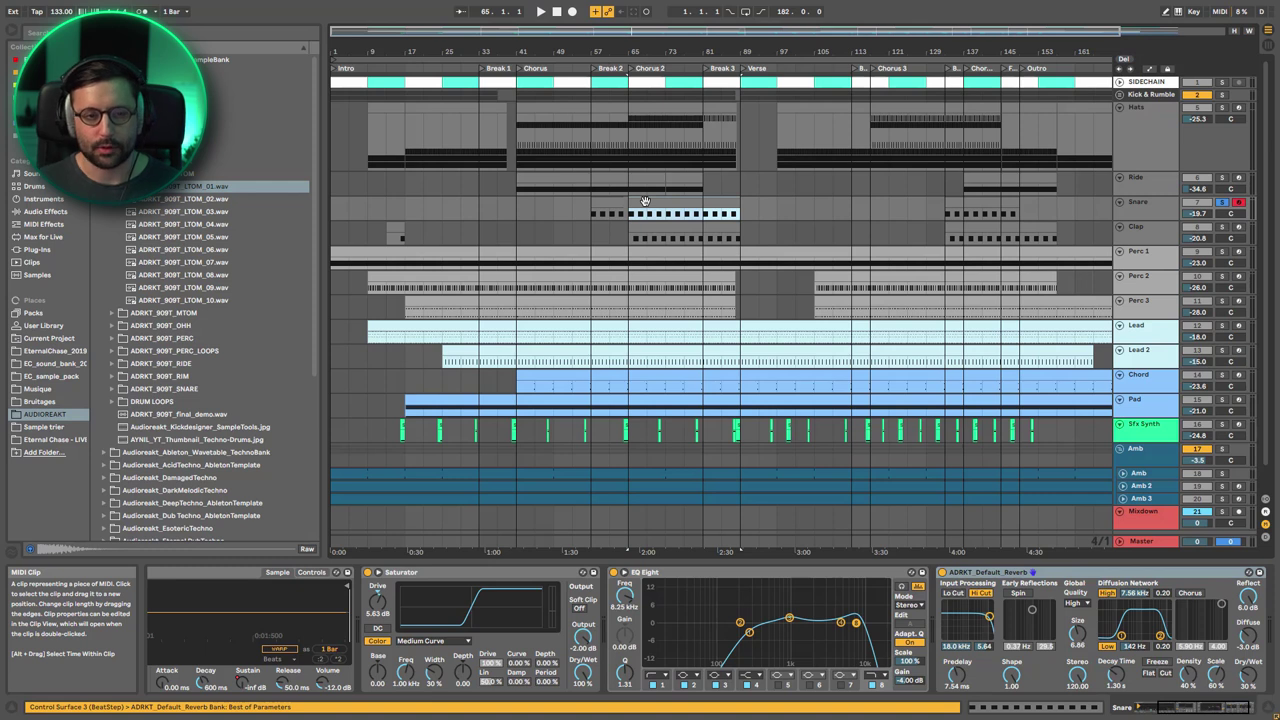
{"action": "key", "text": "space"}
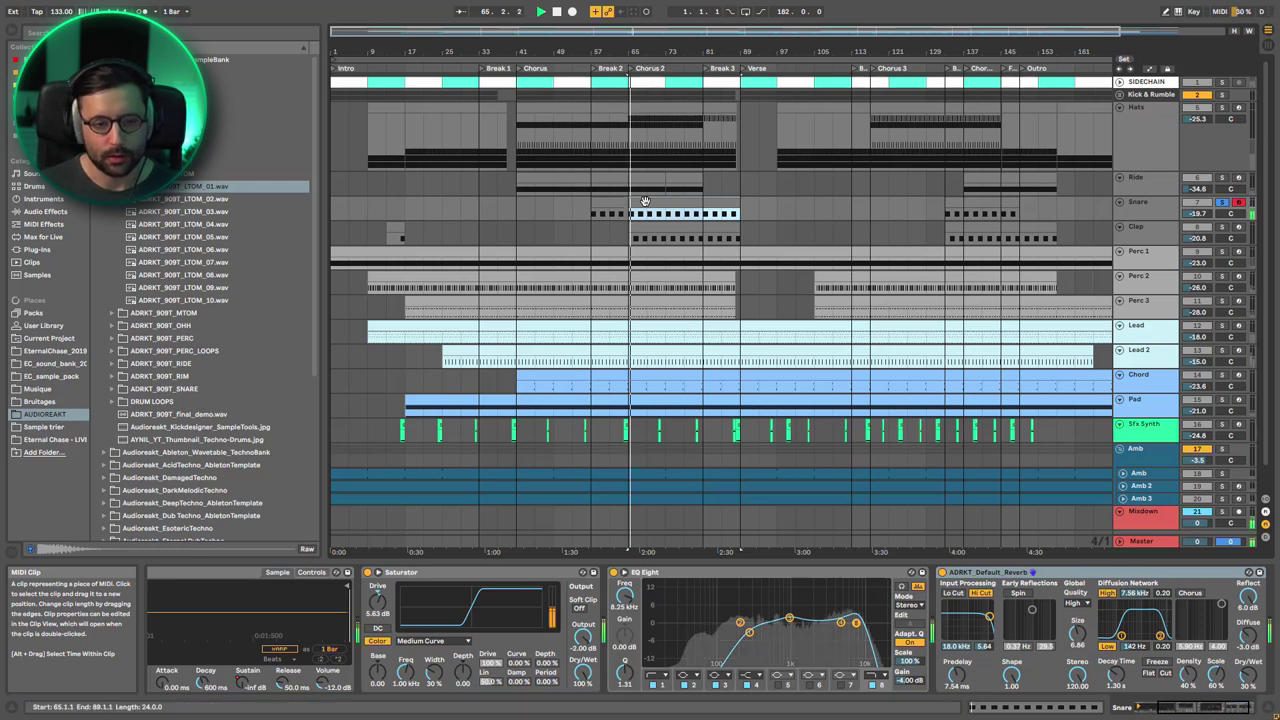
{"action": "key", "text": "space"}
Deactivate ADRKT_Default_Reverb, EQ Eight and Saturator on the Snare track and play the dry ADRKT_909T_SNARE_03 sample.
{"action": "left_click", "coordinate": [1161, 216]}
{"action": "left_click", "coordinate": [1220, 707]}
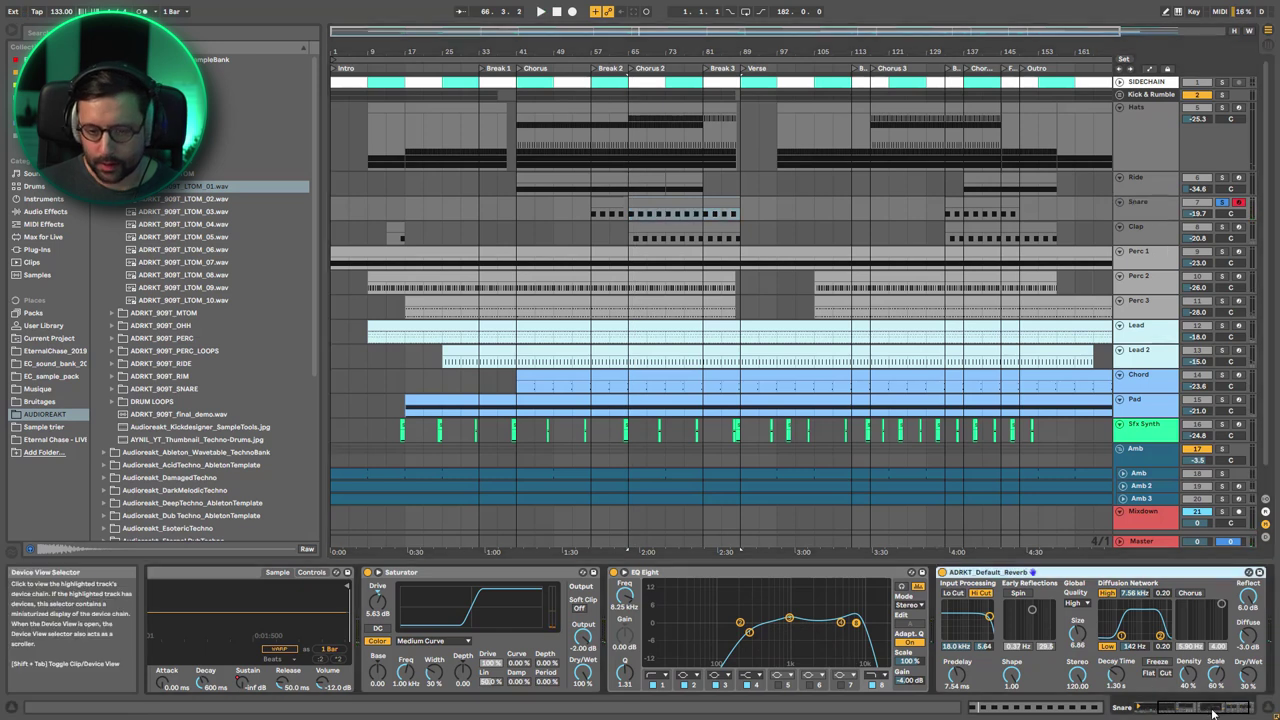
{"action": "left_click", "coordinate": [875, 572]}
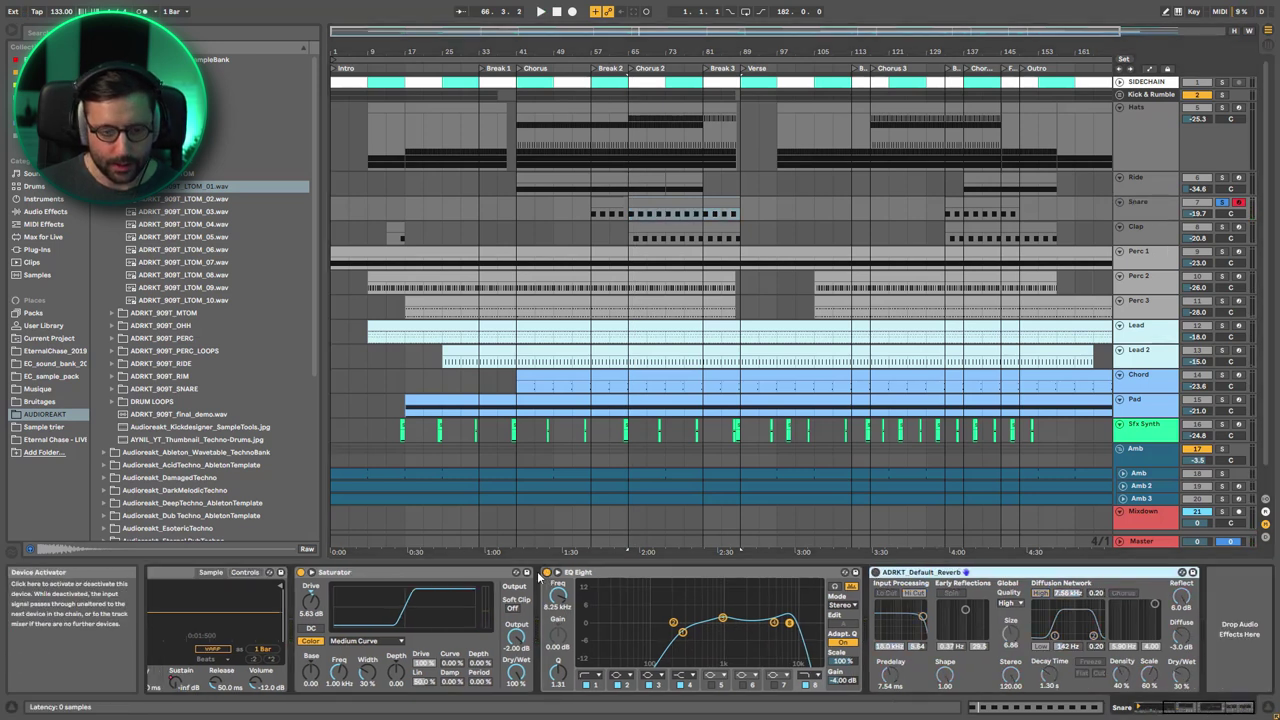
{"action": "left_click", "coordinate": [547, 572]}
{"action": "left_click", "coordinate": [300, 572]}
{"action": "left_click_drag", "start_coordinate": [270, 610], "coordinate": [732, 471]}
{"action": "key", "text": "space"}
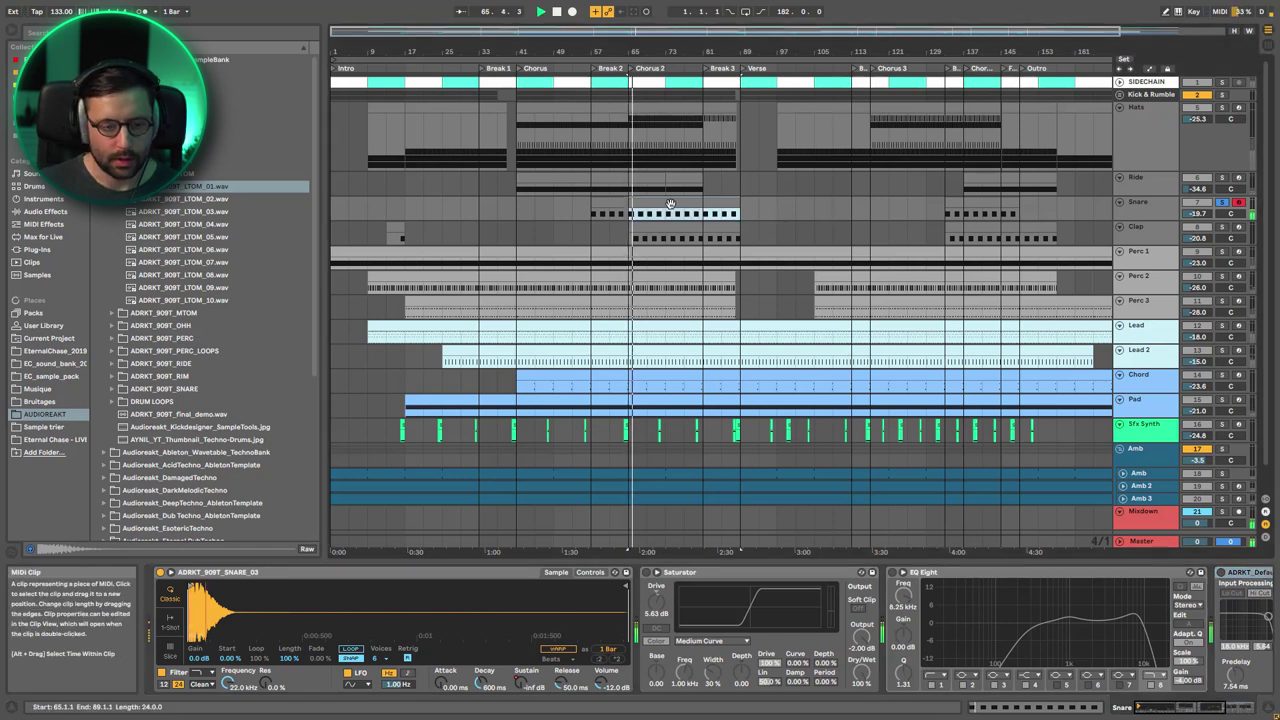
Try a 0.0 dB envelope sustain in the Snare's sampler, and audition the snare with Saturator reactivated.
{"action": "double_click", "coordinate": [519, 686]}
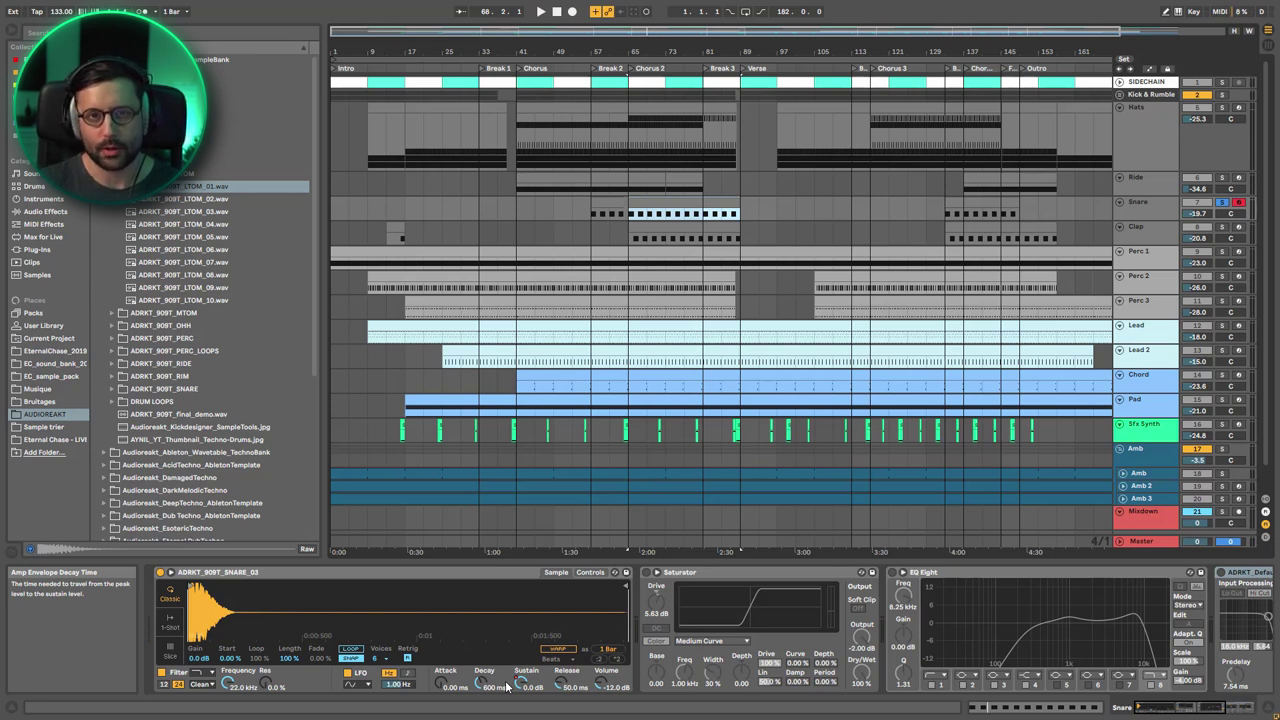
{"action": "key", "text": "space"}
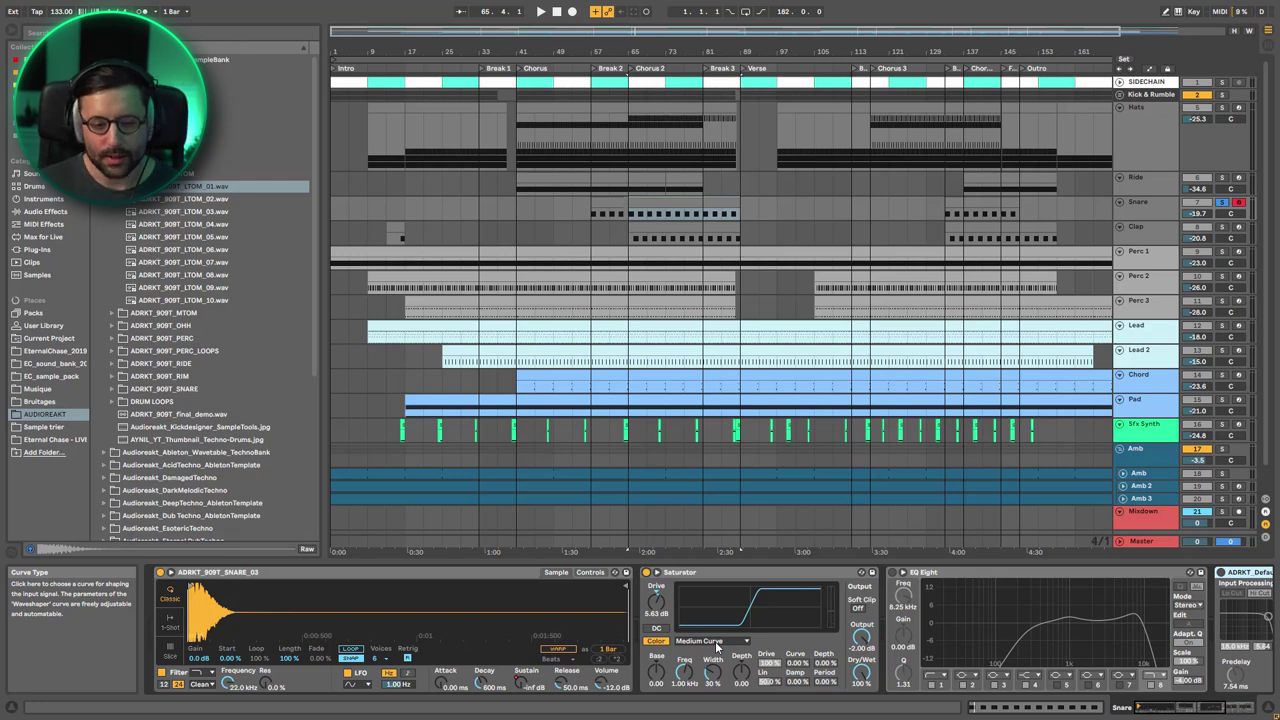
{"action": "key", "text": "space"}
{"action": "key", "text": "space"}
Reactivate EQ Eight and ADRKT_Default_Reverb one by one on the Snare track, playing the snare with each.
{"action": "left_click", "coordinate": [891, 572]}
{"action": "key", "text": "space"}
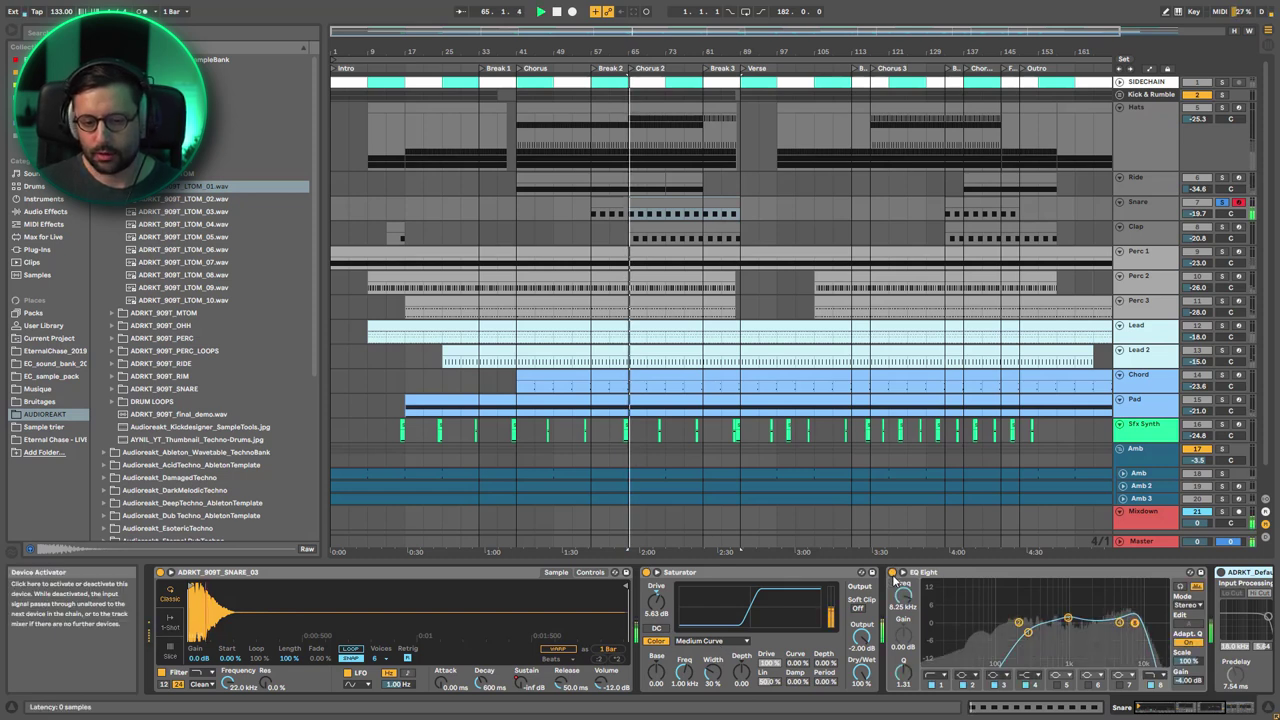
{"action": "key", "text": "space"}
{"action": "left_click", "coordinate": [1220, 710]}
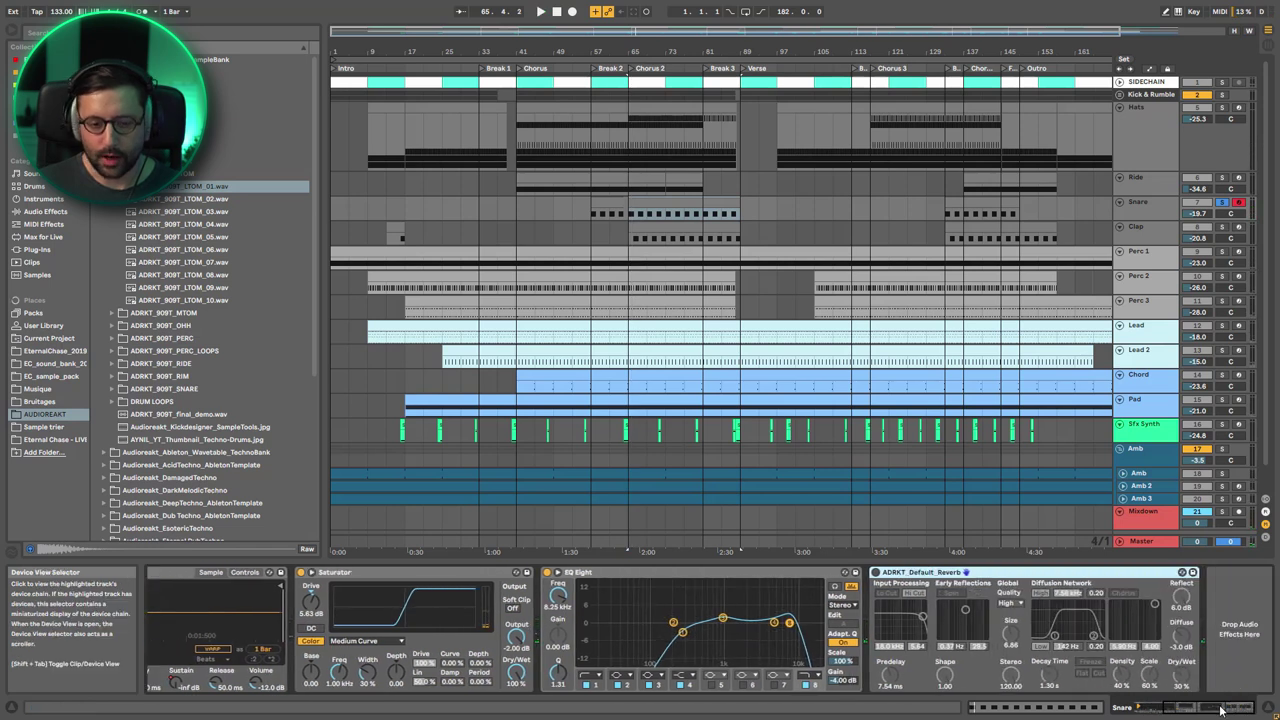
{"action": "key", "text": "space"}
{"action": "left_click", "coordinate": [875, 573]}
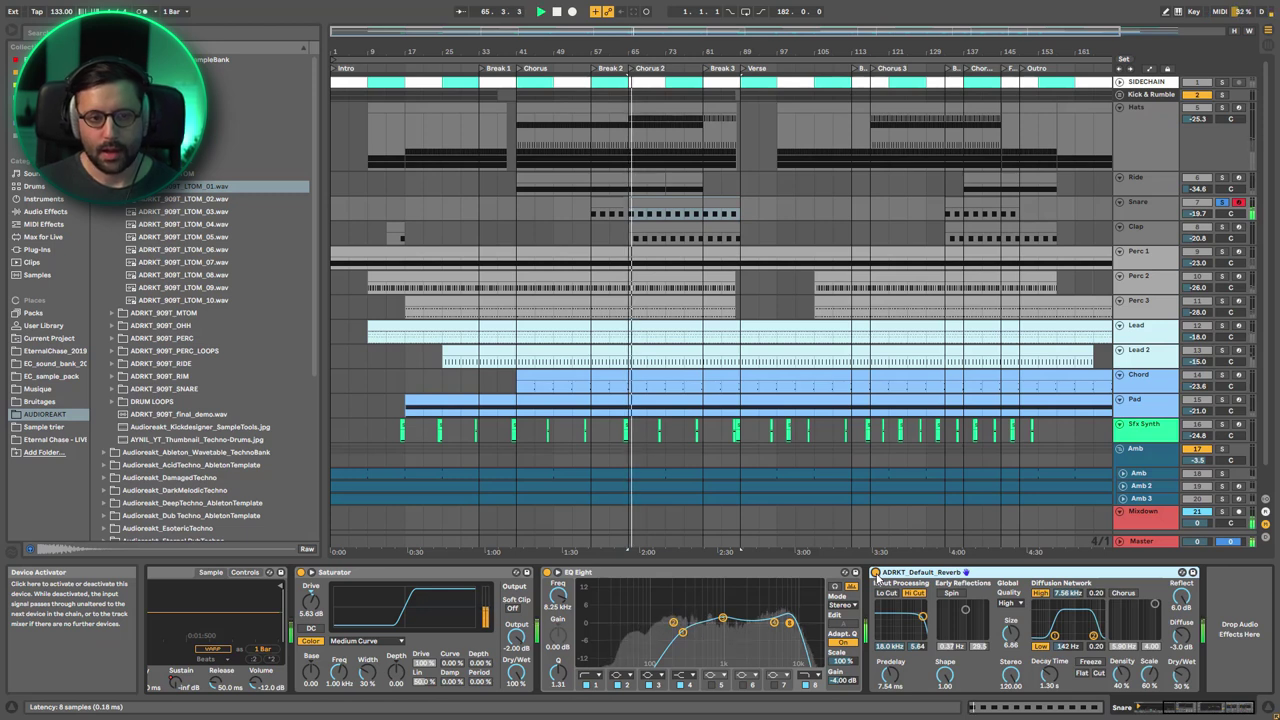
{"action": "key", "text": "space"}
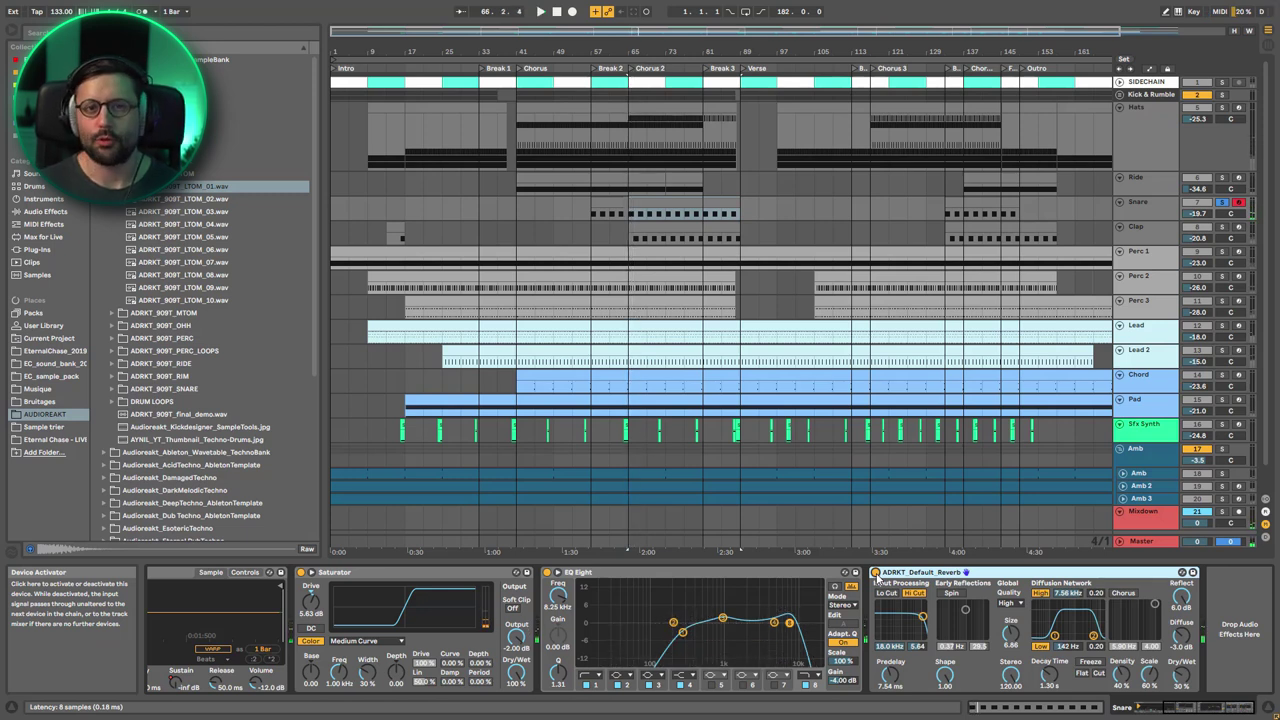
Solo the Clap track, select its Chorus 2 clip and examine the device chain through Utility, Delay and ADRKT_Default_Reverb.
{"action": "left_click", "coordinate": [1221, 226]}
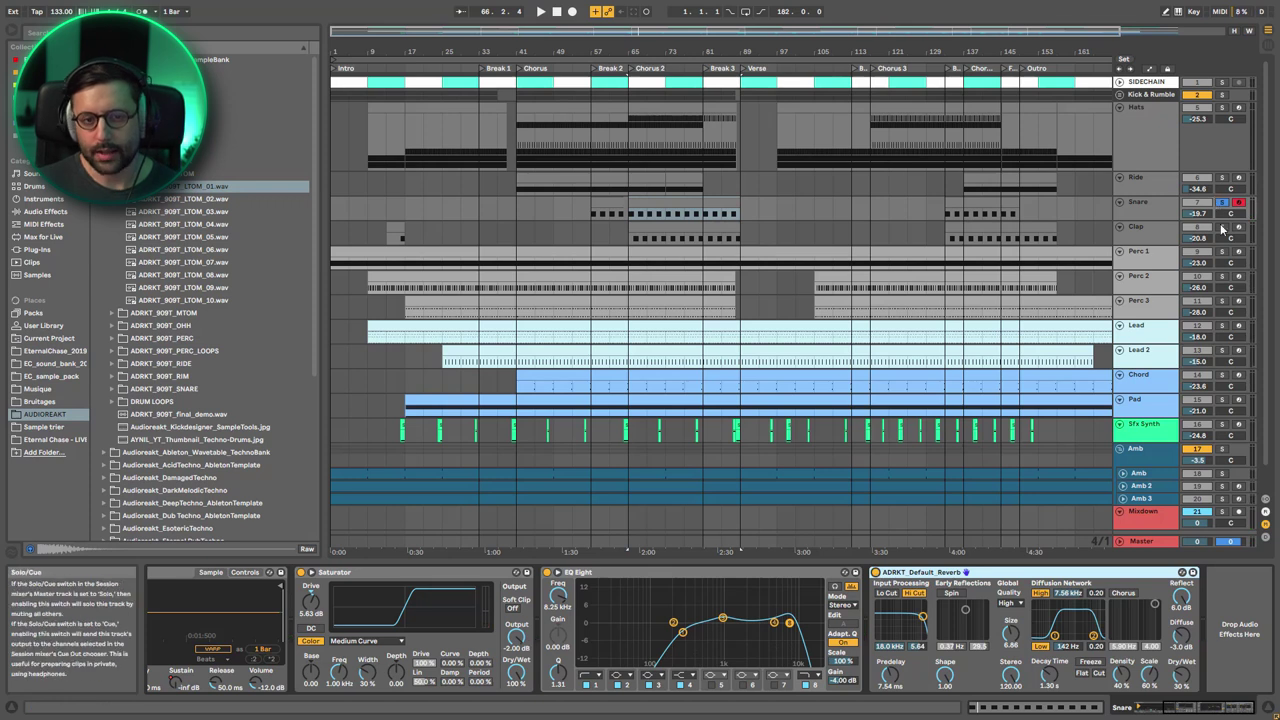
{"action": "left_click", "coordinate": [1158, 235]}
{"action": "left_click", "coordinate": [652, 229]}
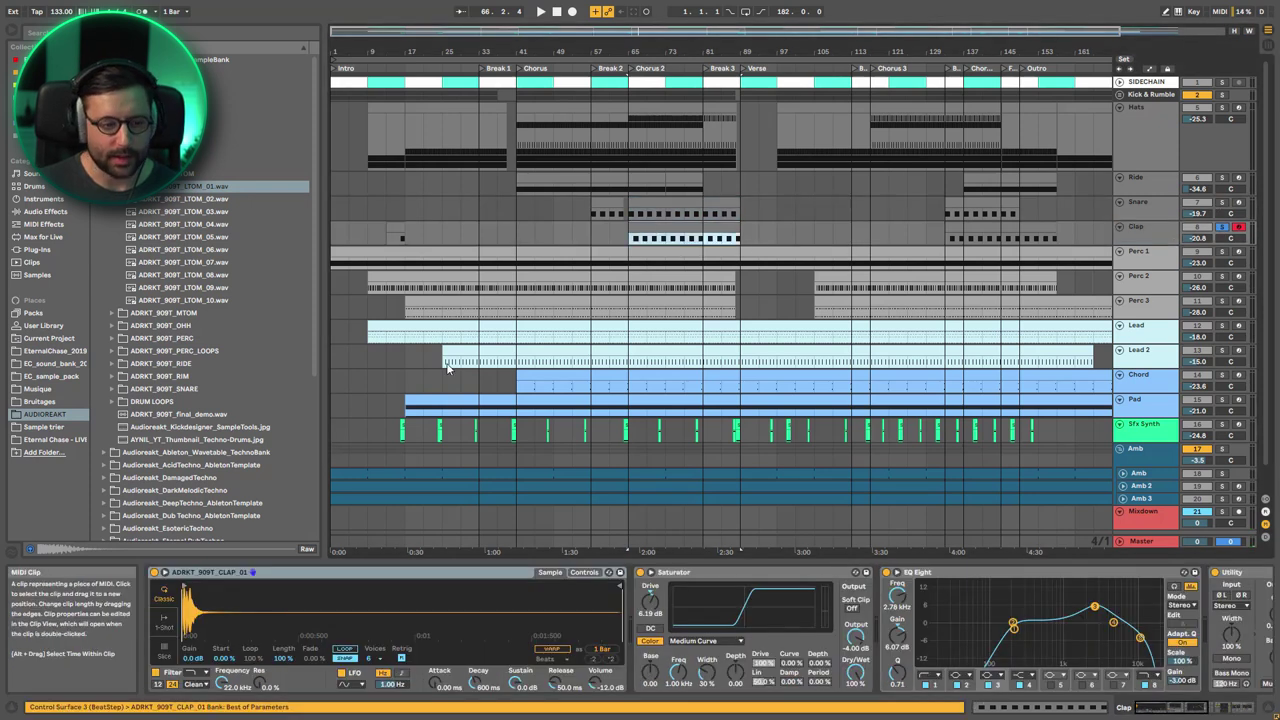
{"action": "left_click", "coordinate": [1189, 711]}
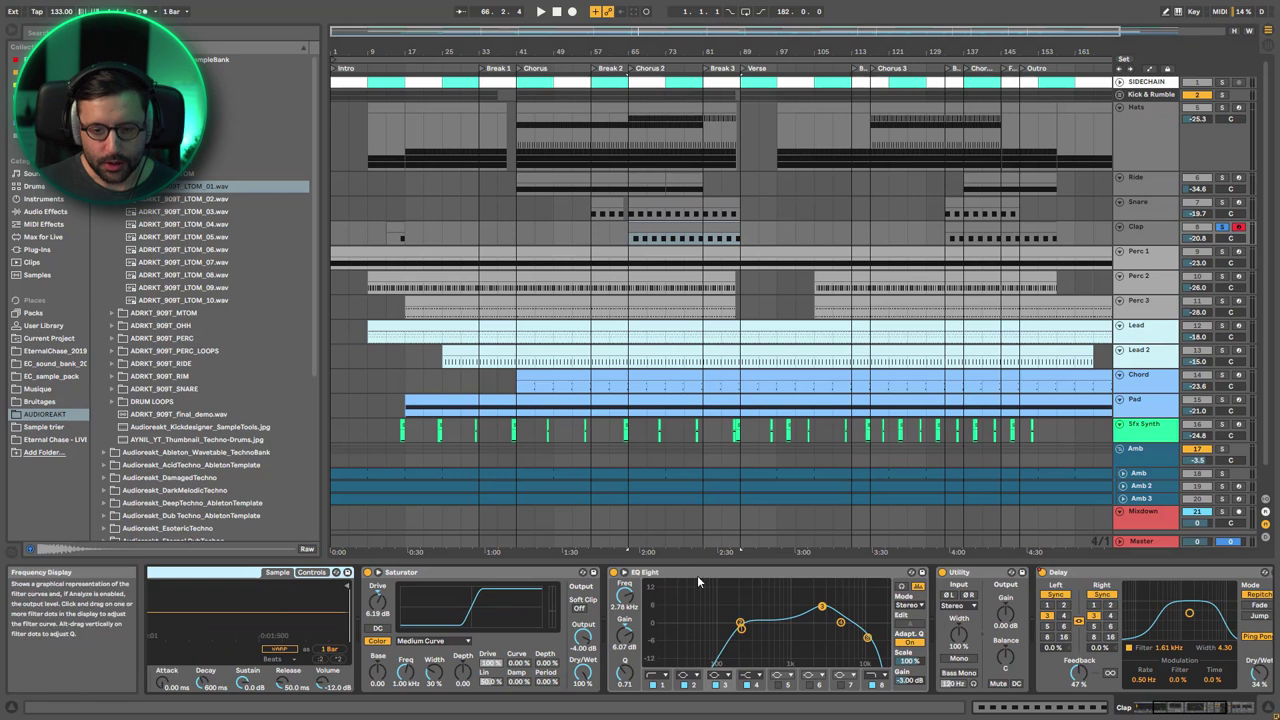
{"action": "scroll", "coordinate": [930, 594], "scroll_direction": "right", "scroll_amount": 5}
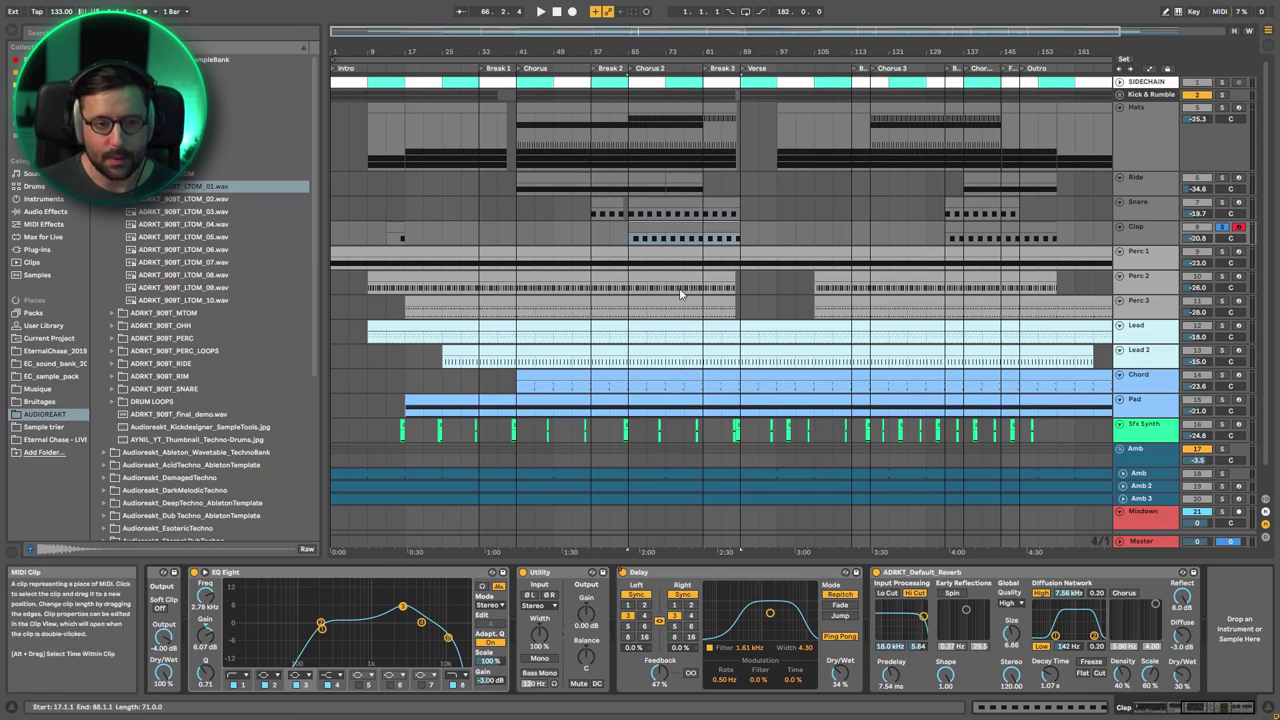
Open the notes of the Snare's Chorus 2 clip and audition the snare pattern soloed.
{"action": "double_click", "coordinate": [638, 214]}
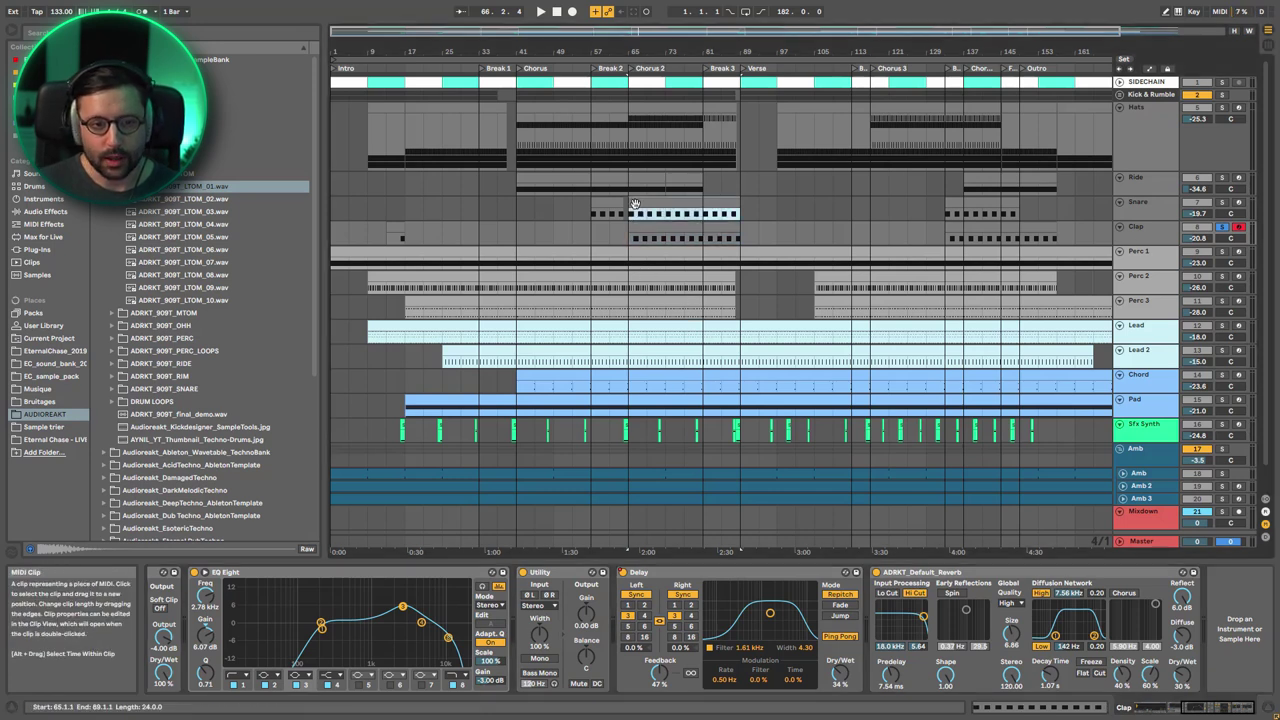
{"action": "left_click_drag", "start_coordinate": [360, 470], "coordinate": [360, 590]}
{"action": "key", "text": "space"}
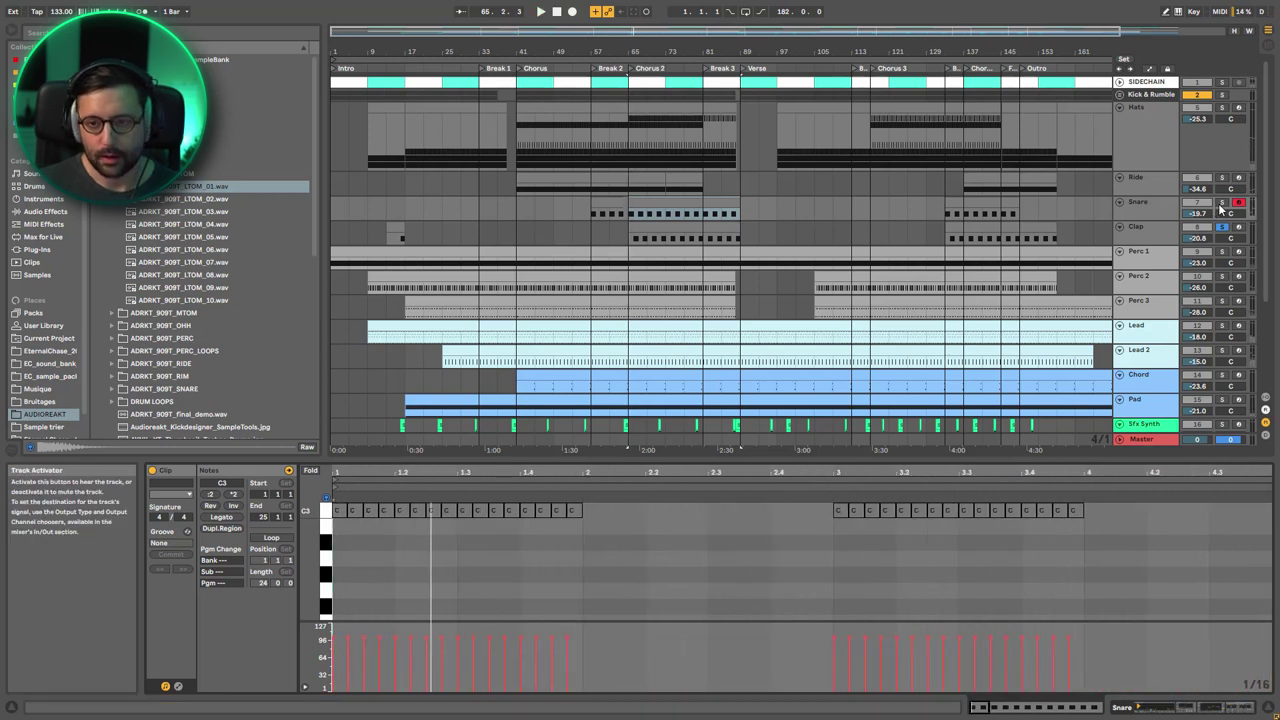
{"action": "left_click", "coordinate": [1221, 204]}
{"action": "key", "text": "space"}
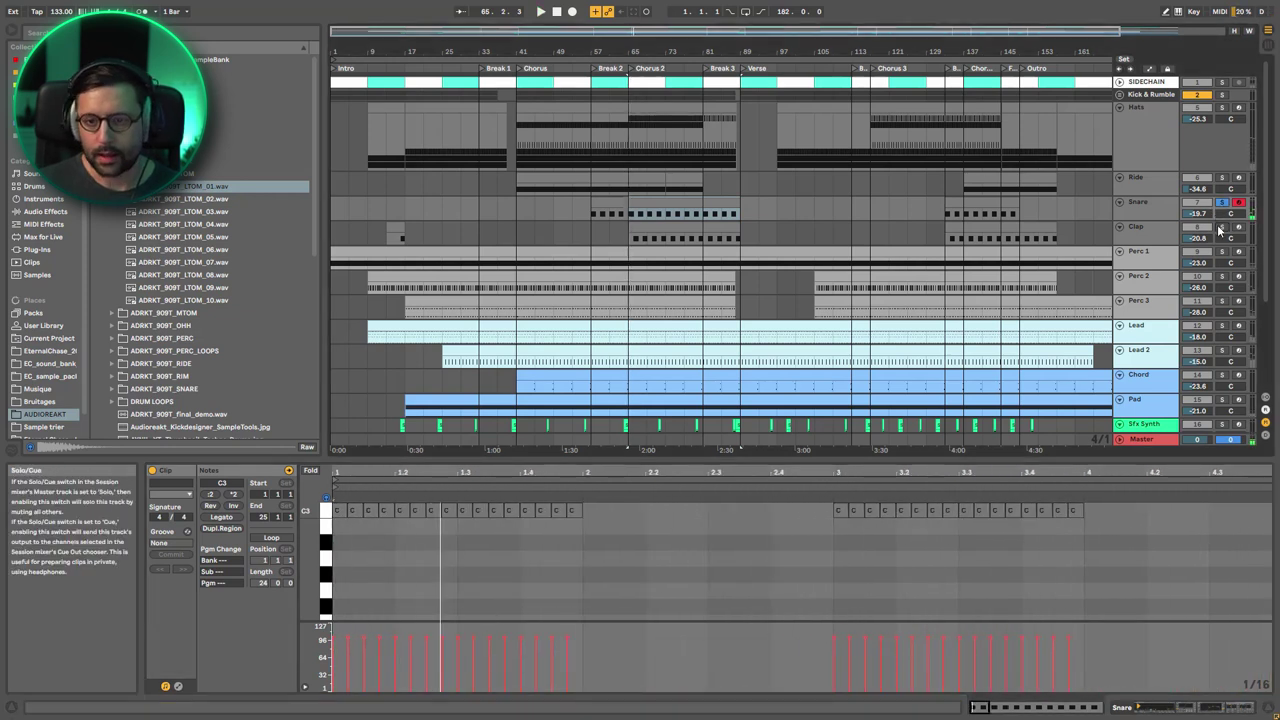
Solo the Clap, open its Chorus 2 clip and play it to compare the rising and flat velocity patterns.
{"action": "left_click", "coordinate": [1221, 228]}
{"action": "left_click", "coordinate": [680, 238]}
{"action": "key", "text": "space"}
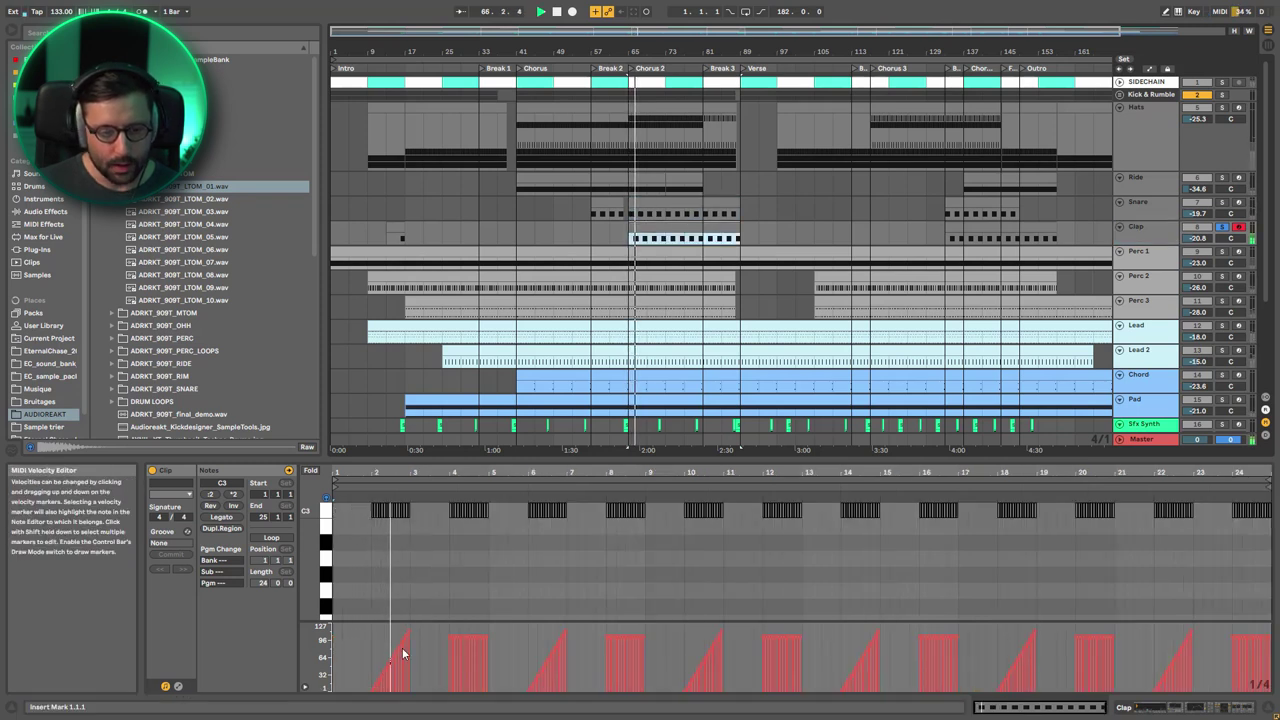
{"action": "left_click", "coordinate": [452, 617]}
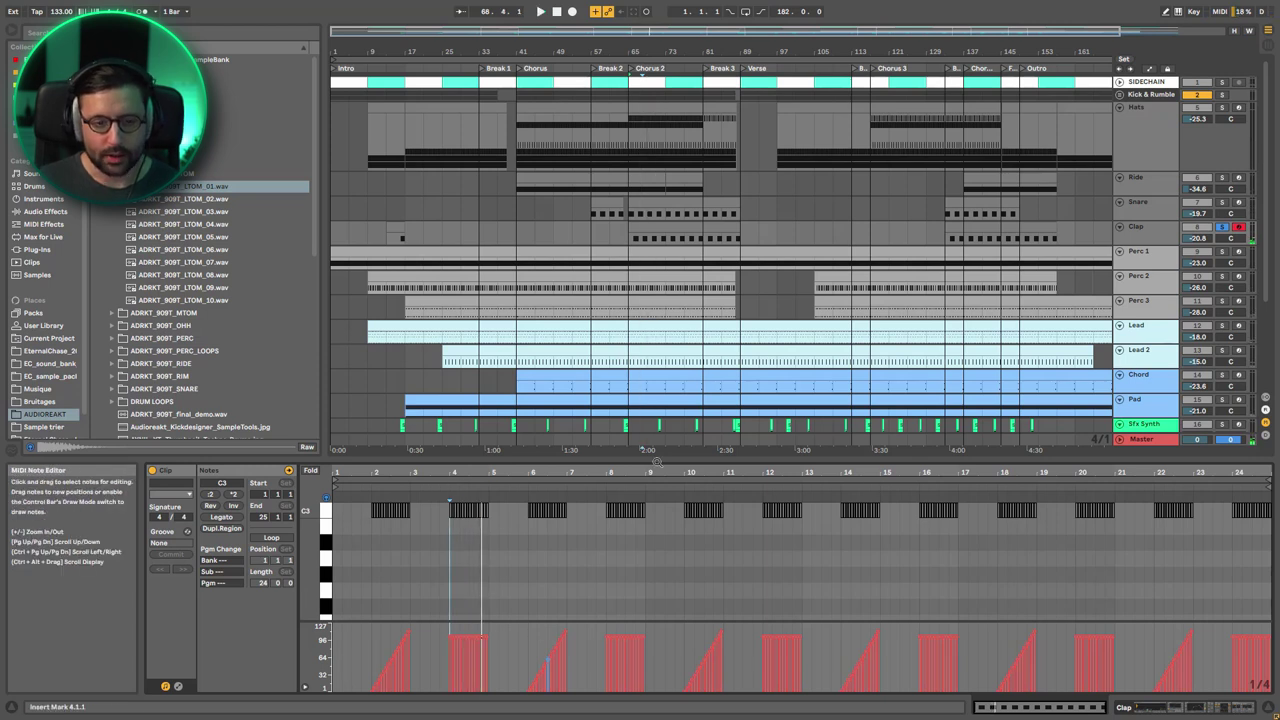
Display the Clap's Delay Device On automation in Chorus 2 and play the claps from bar 66.
{"action": "key", "text": "a"}
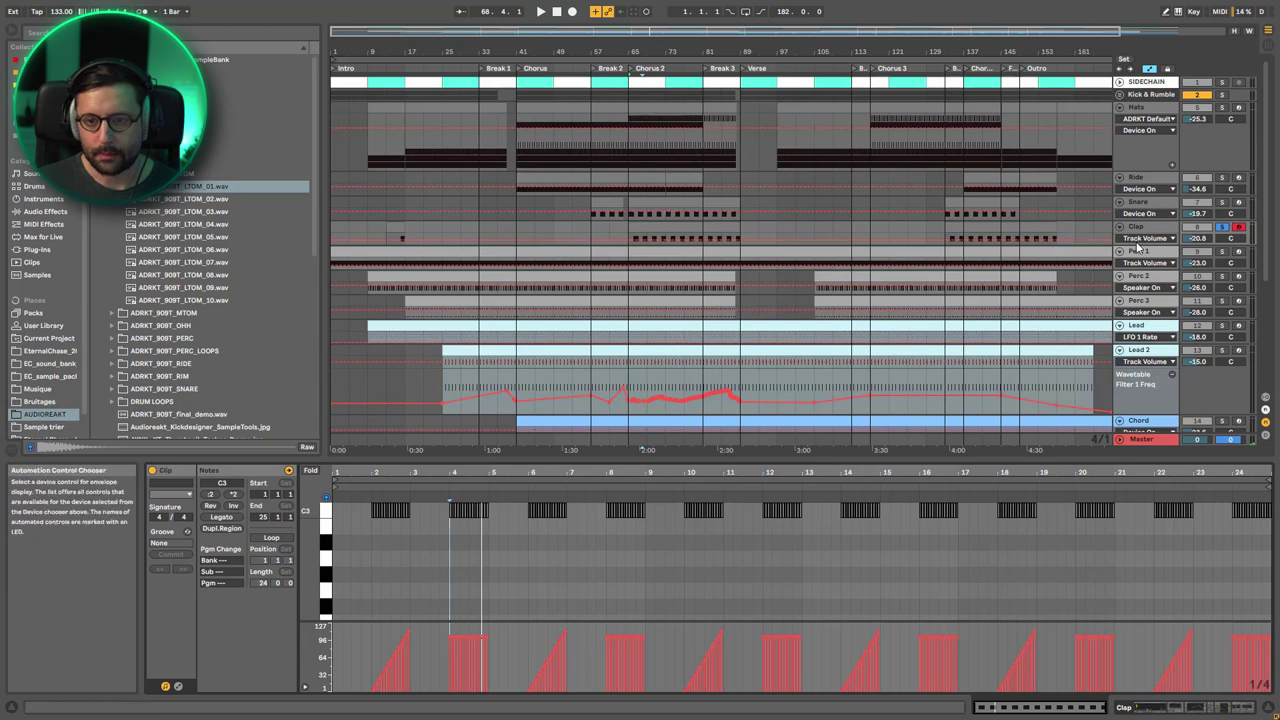
{"action": "scroll", "coordinate": [677, 119], "scroll_direction": "up", "scroll_amount": 5}
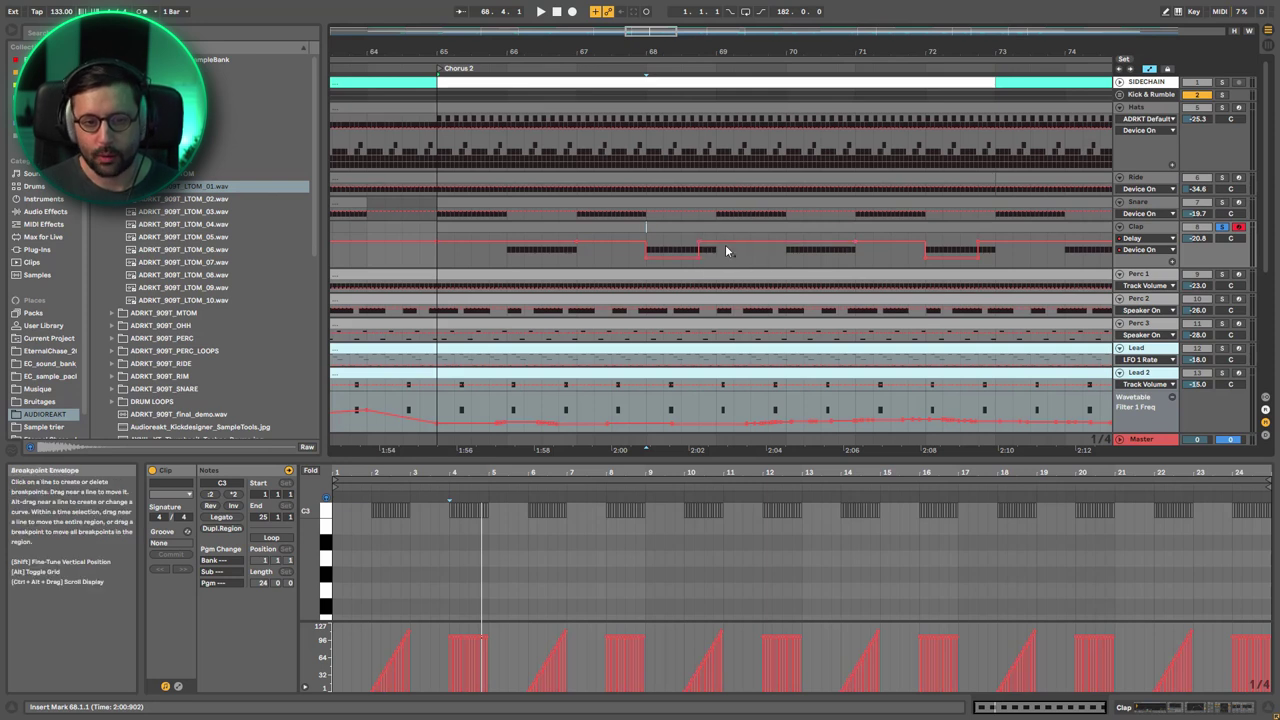
{"action": "key", "text": "space"}
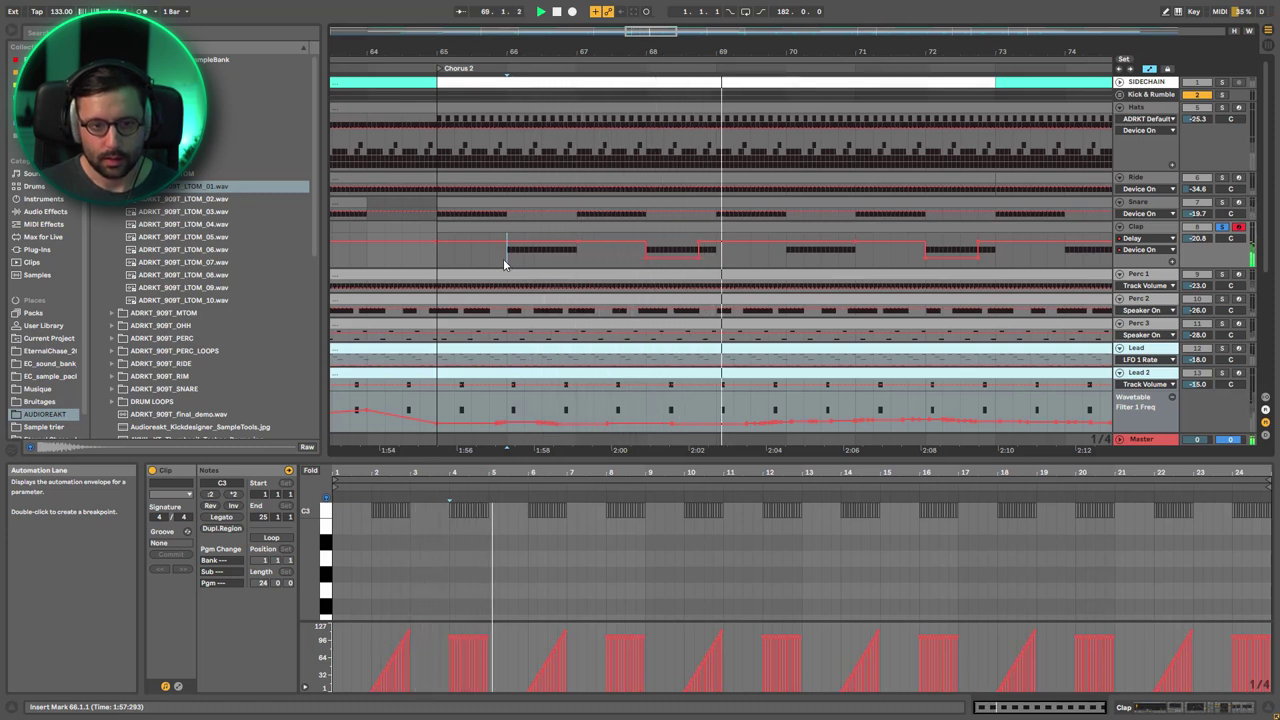
Try the Clap from bar 68 with its Delay automated off up to bar 71, and restore that automation segment to On.
{"action": "left_click", "coordinate": [645, 270]}
{"action": "key", "text": "space"}
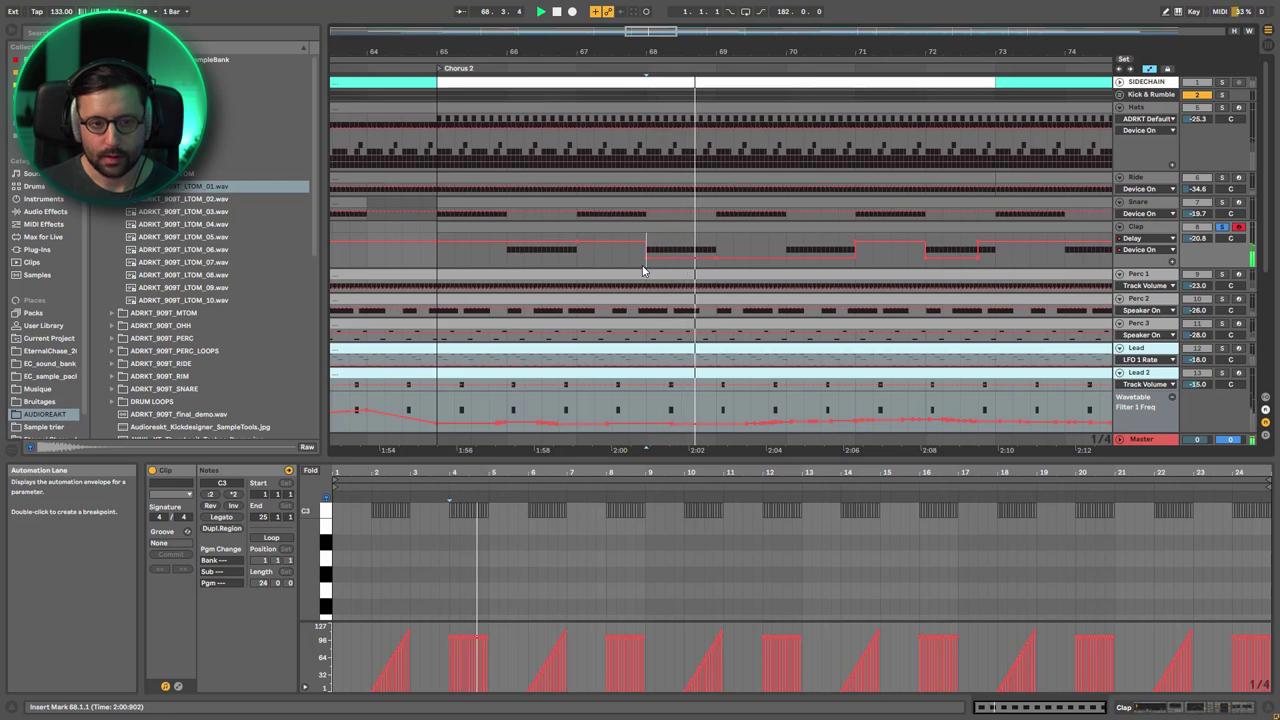
{"action": "key", "text": "space"}
{"action": "left_click", "coordinate": [714, 255], "text": "shift"}
{"action": "left_click_drag", "start_coordinate": [716, 255], "coordinate": [698, 255]}
{"action": "key", "text": "space"}
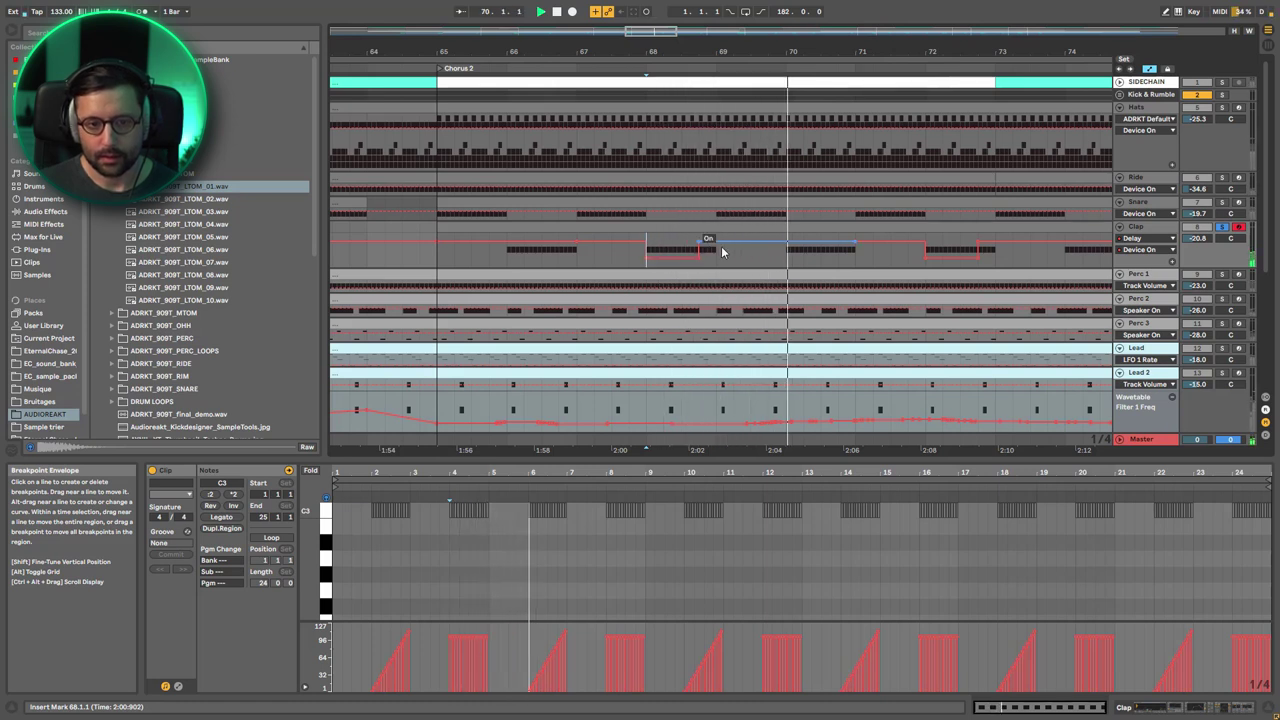
{"action": "key", "text": "space"}
Show the Clap track's device chain from the ADRKT_909T_CLAP_01 sampler, with all of Chorus 2 in the arrangement.
{"action": "left_click_drag", "start_coordinate": [532, 52], "coordinate": [532, 12]}
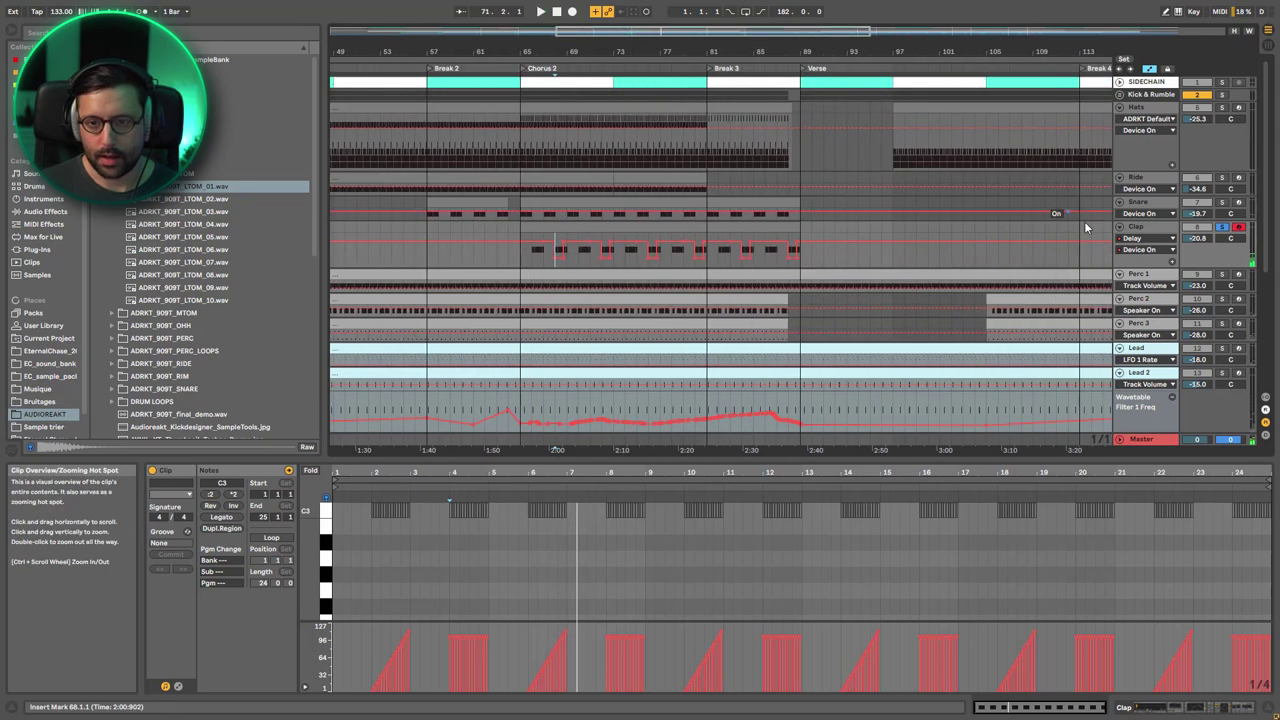
{"action": "double_click", "coordinate": [1141, 227]}
{"action": "left_click_drag", "start_coordinate": [1200, 707], "coordinate": [1151, 708]}
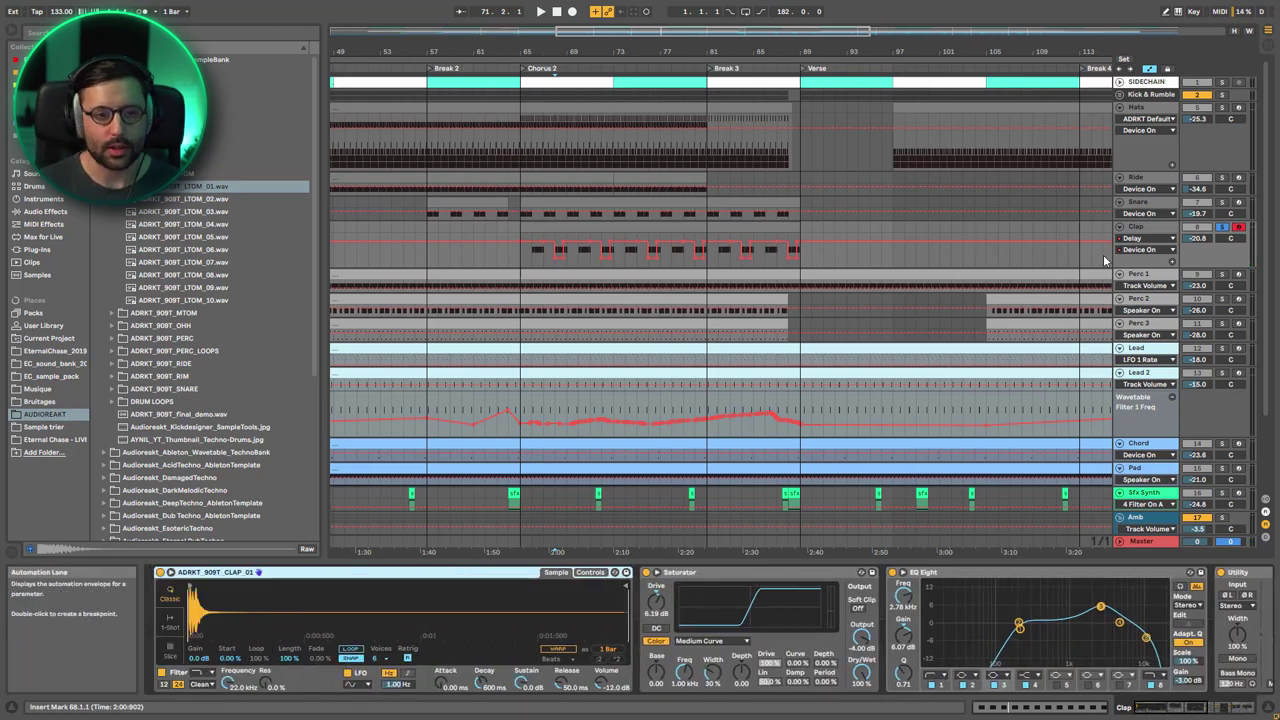
Enlarge the Snare track, solo it together with the Clap and play both from the start of Chorus 2.
{"action": "left_click", "coordinate": [521, 263]}
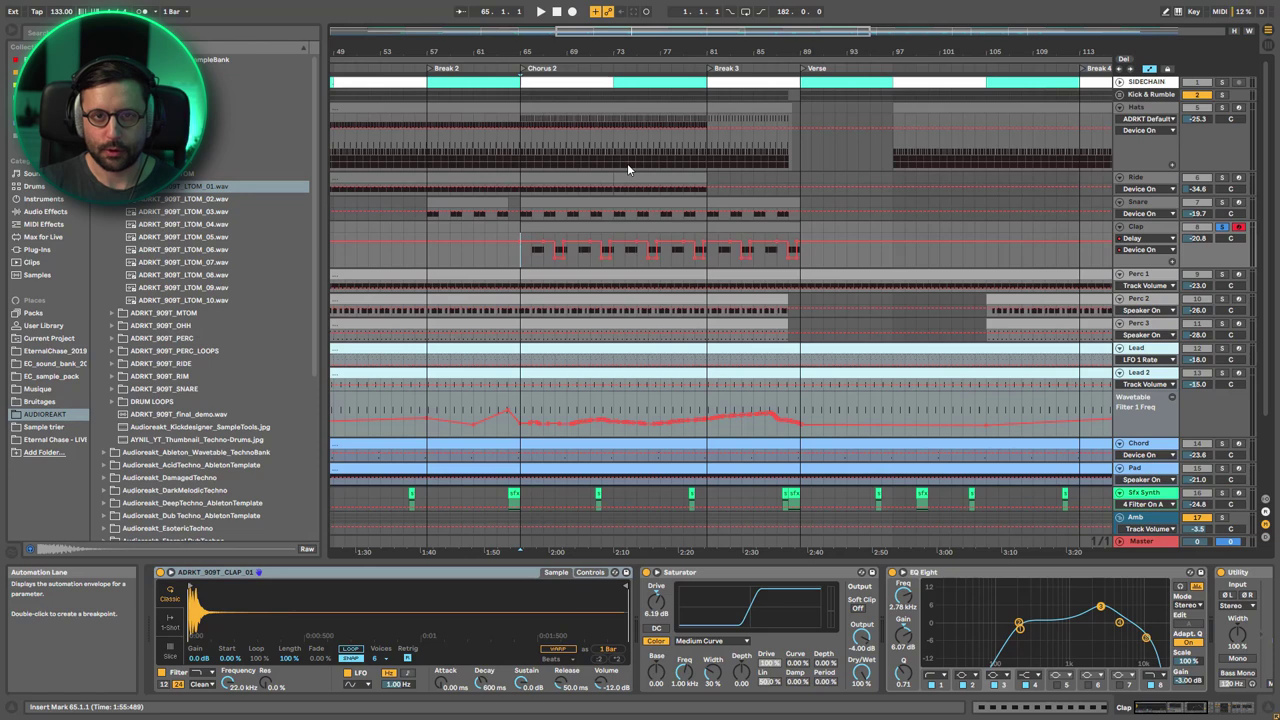
{"action": "left_click", "coordinate": [1149, 212]}
{"action": "left_click_drag", "start_coordinate": [1149, 221], "coordinate": [1149, 266]}
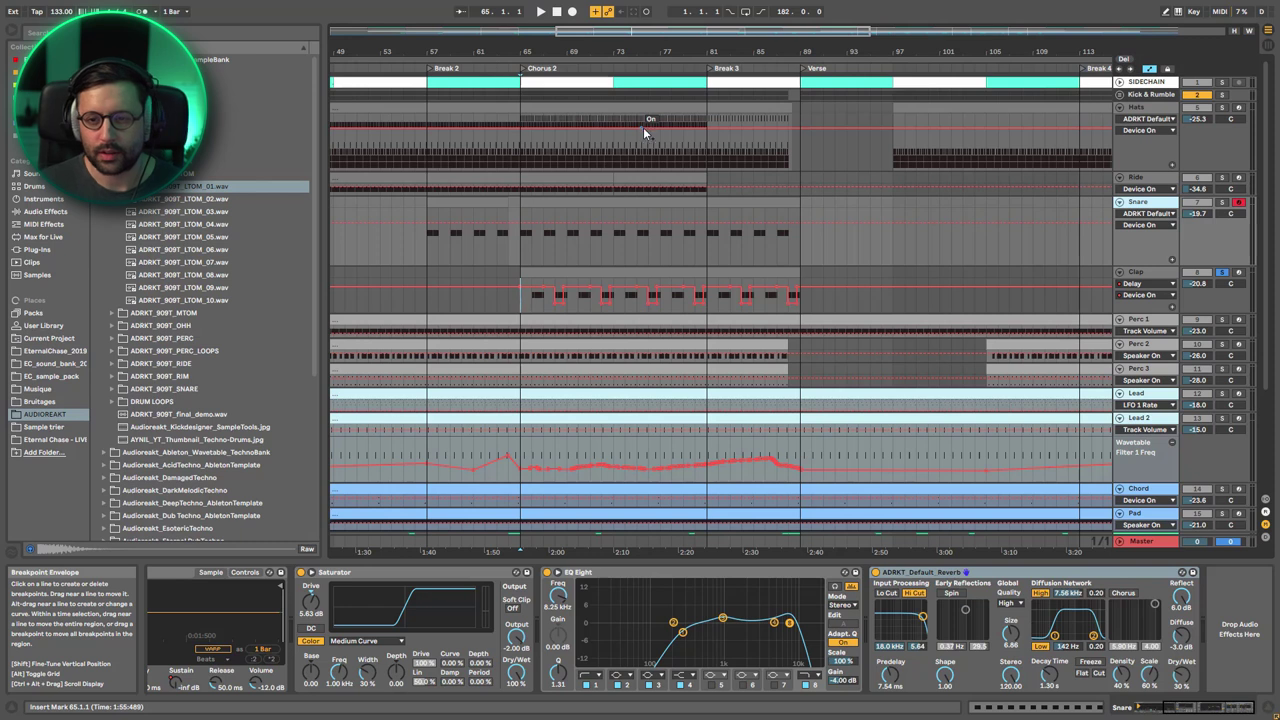
{"action": "key", "text": "space"}
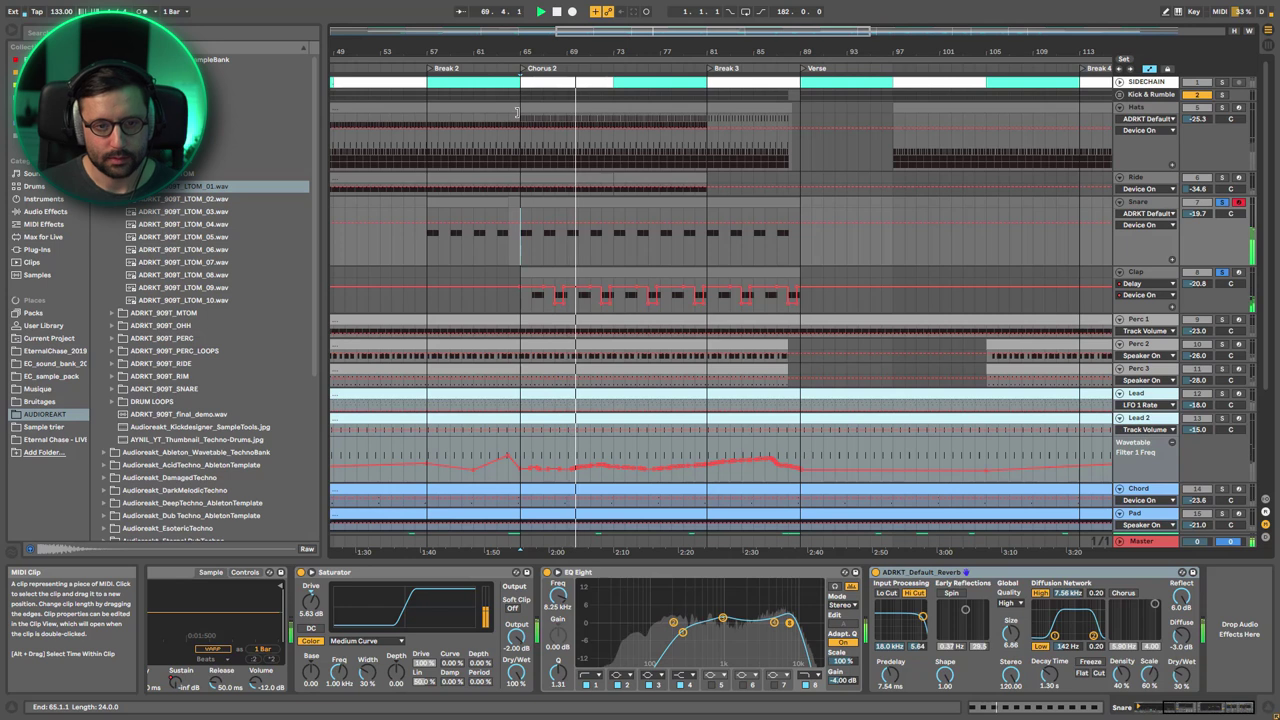
{"action": "key", "text": "space"}
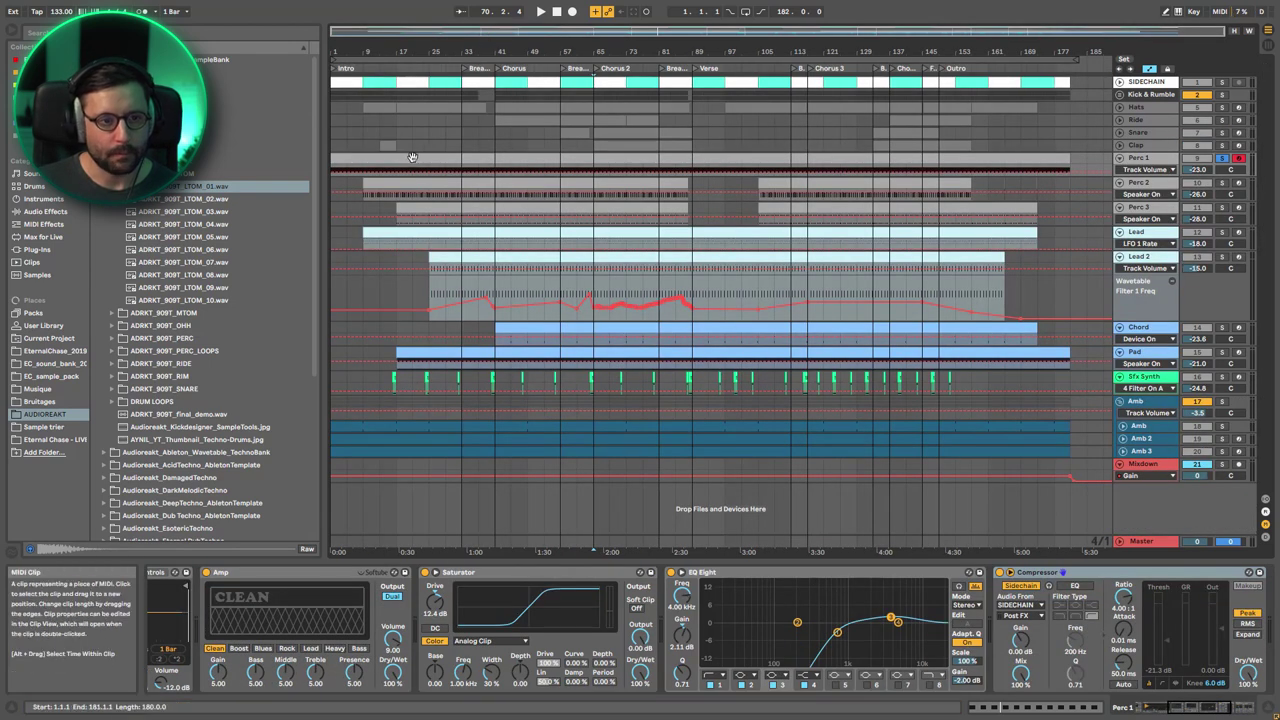
Play the soloed Perc 1 from the start of the Intro, alone and with Kick & Rumble added to the solo.
{"action": "key", "text": "space"}
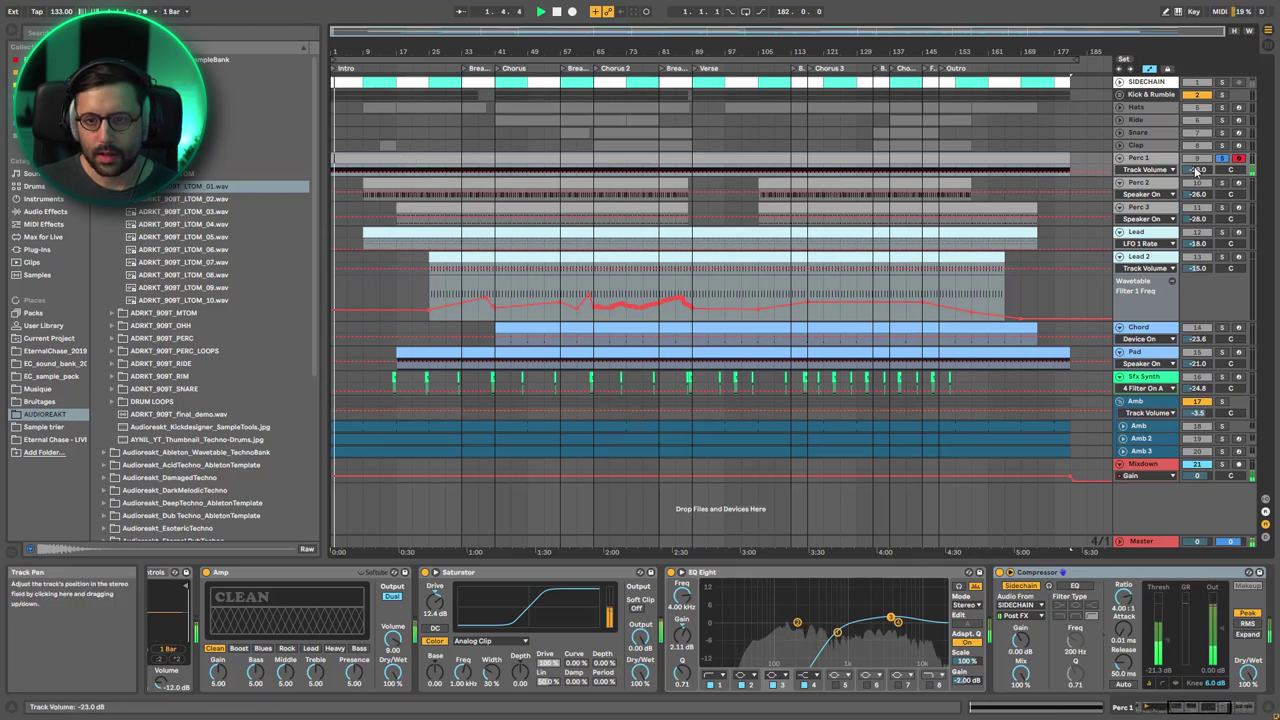
{"action": "key", "text": "space"}
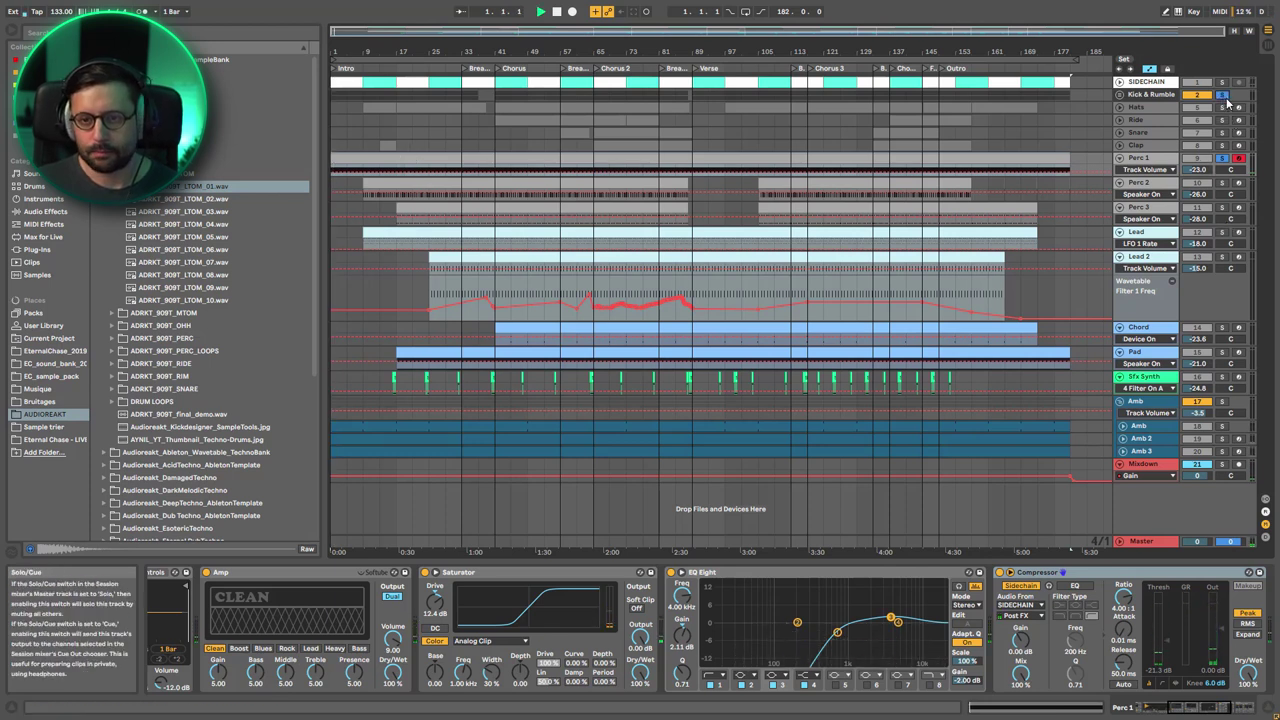
{"action": "key", "text": "space"}
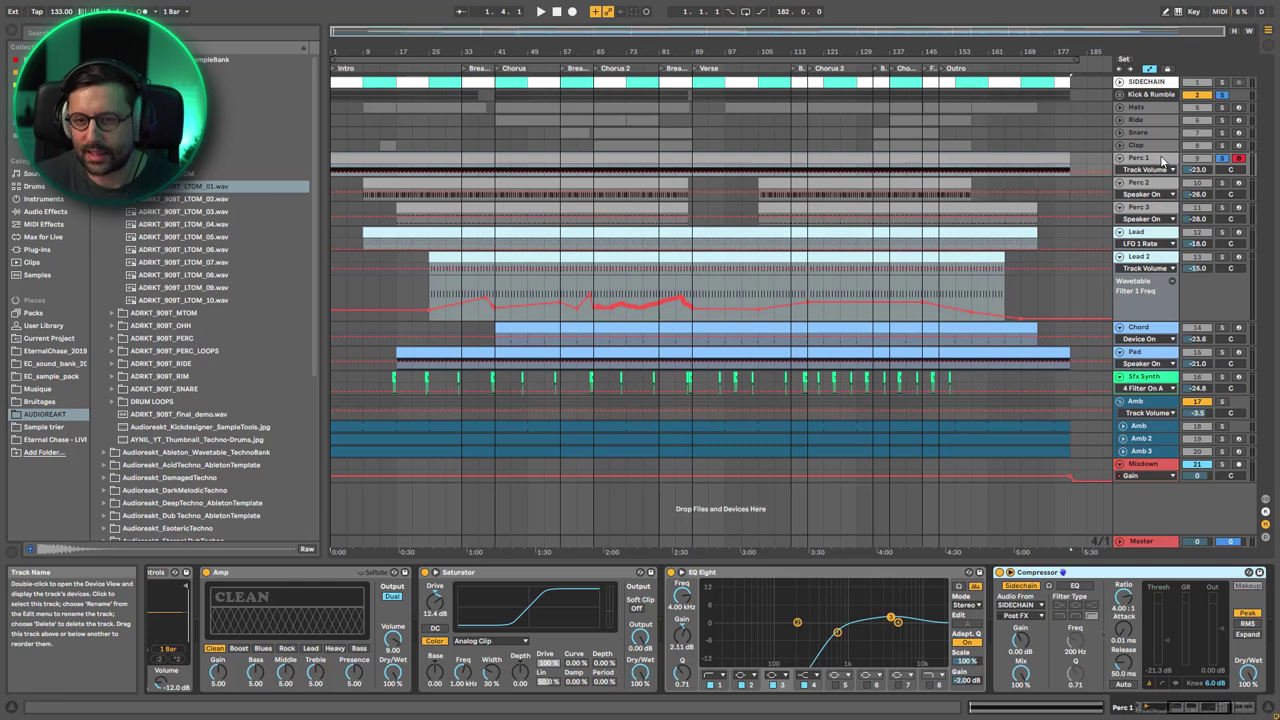
Bypass Perc 1's effects from ADRKT_Default_Reverb back to Amp and show its sampler's ADRKT_ET_tom_vut sample in the browser.
{"action": "left_click_drag", "start_coordinate": [1215, 707], "coordinate": [1243, 708]}
{"action": "left_click", "coordinate": [876, 572]}
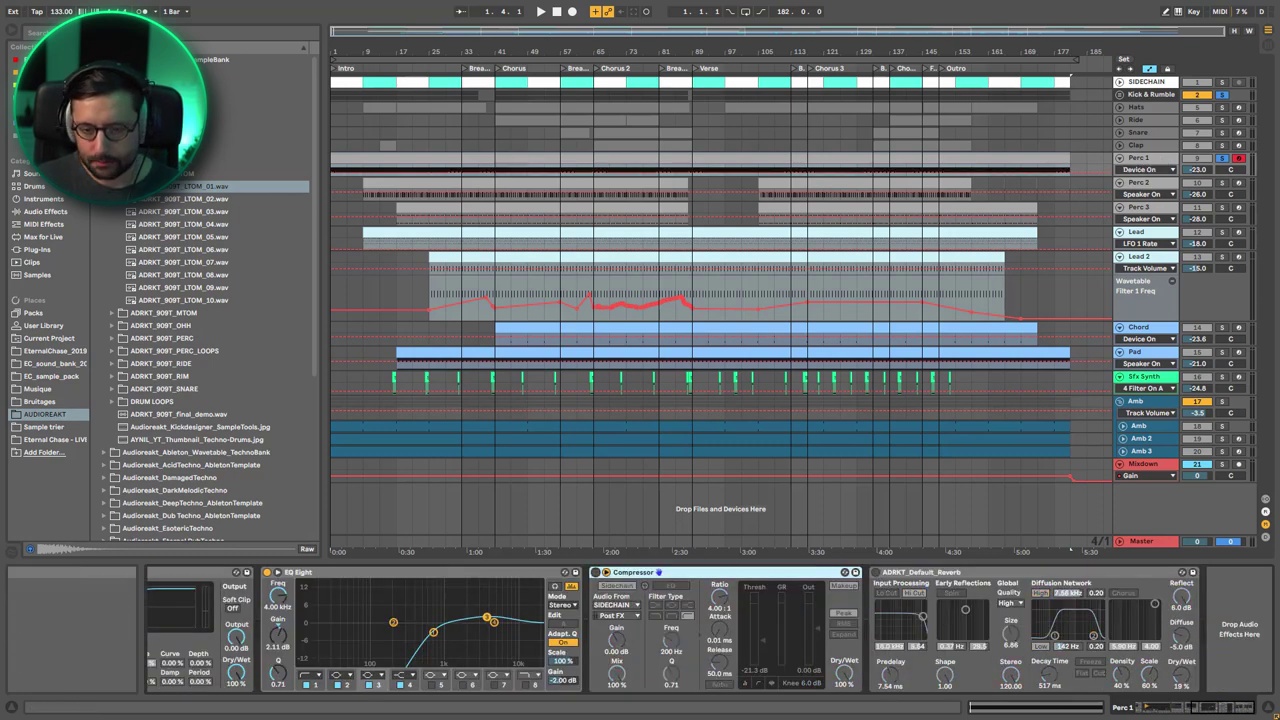
{"action": "scroll", "coordinate": [692, 651], "scroll_direction": "up", "scroll_amount": 3}
{"action": "left_click", "coordinate": [741, 636]}
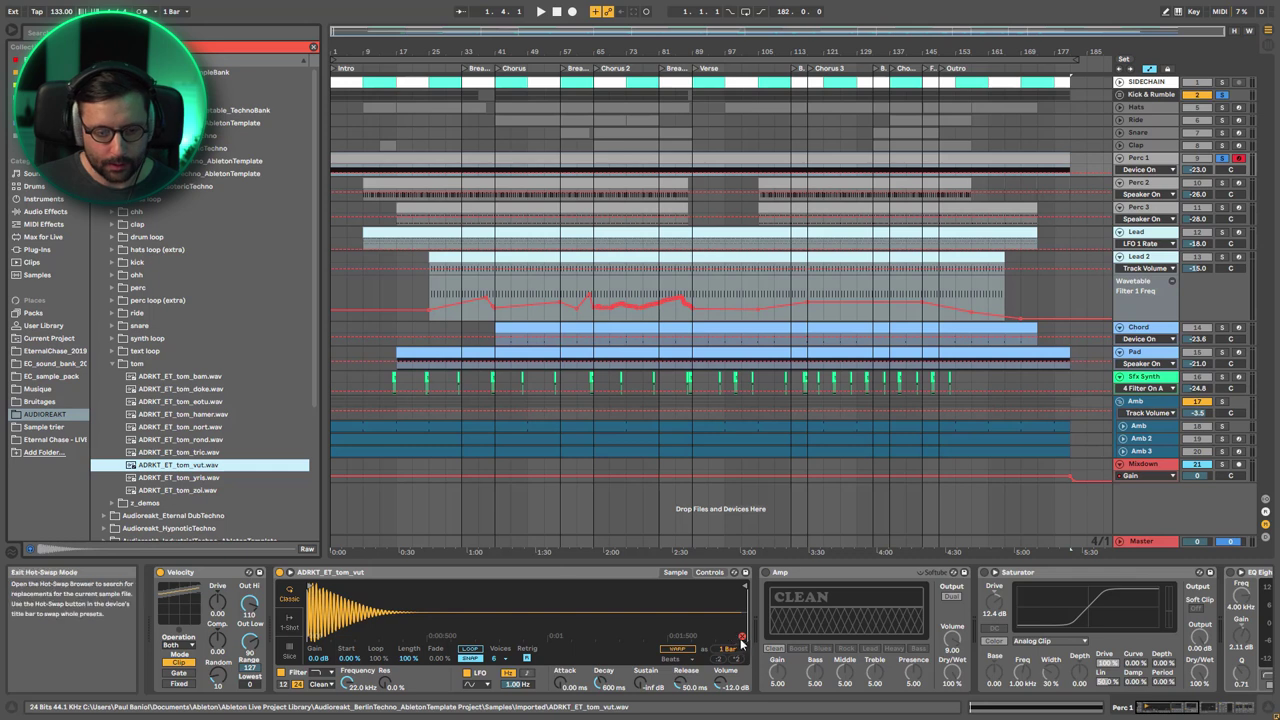
{"action": "left_click", "coordinate": [742, 636]}
Open Perc 1's MIDI clip and audition the tom sample at C3 and at G2.
{"action": "double_click", "coordinate": [386, 157]}
{"action": "left_click_drag", "start_coordinate": [326, 510], "coordinate": [326, 532]}
{"action": "left_click", "coordinate": [326, 524]}
{"action": "left_click", "coordinate": [326, 524]}
{"action": "left_click", "coordinate": [326, 524]}
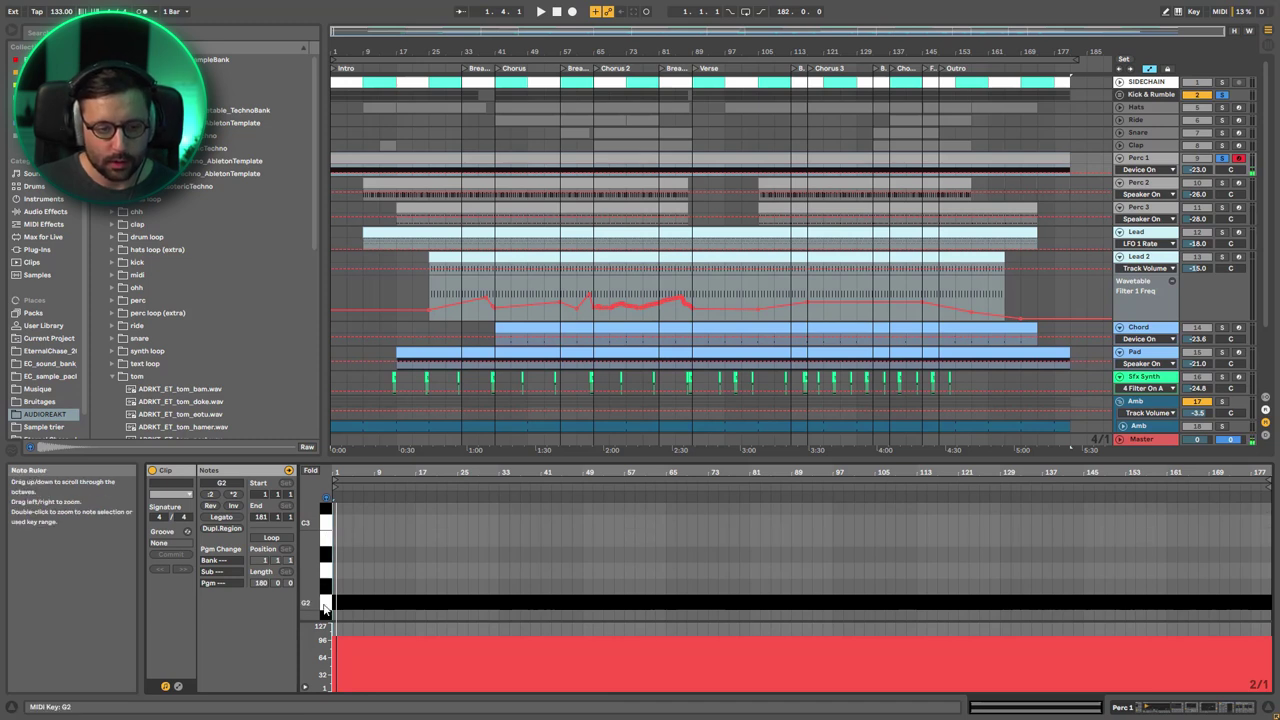
{"action": "left_click", "coordinate": [324, 604]}
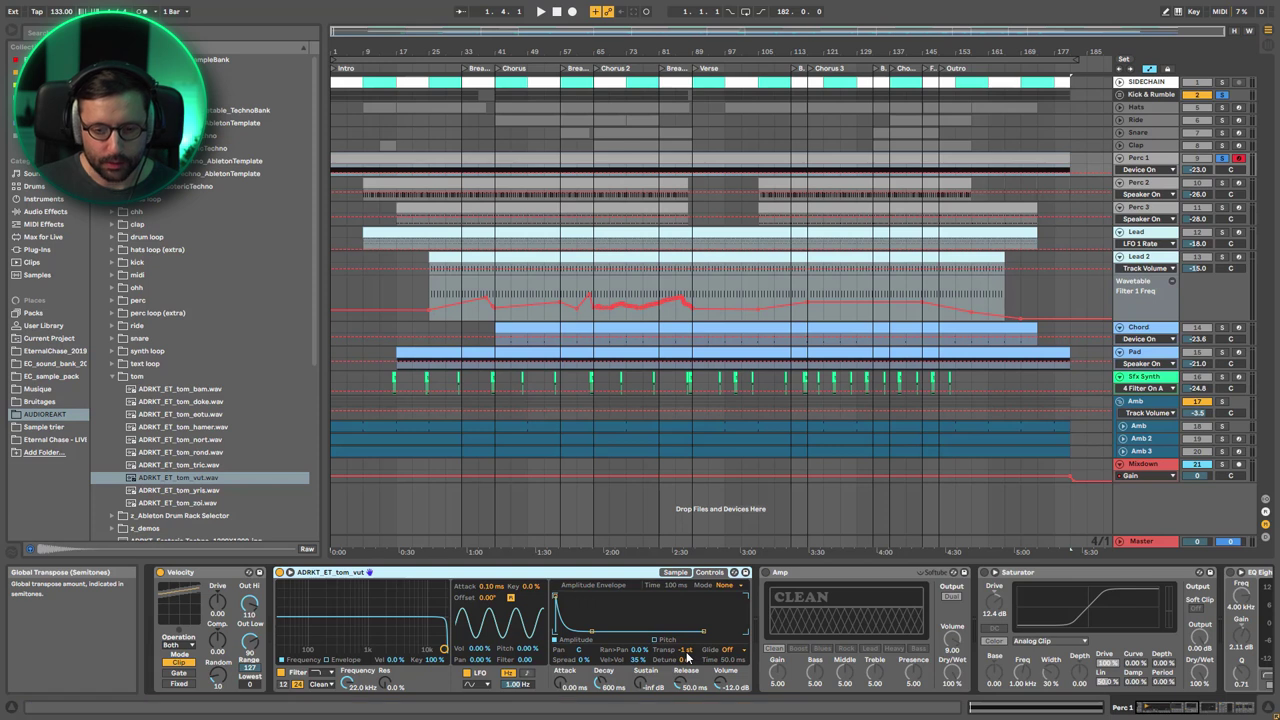
Play Perc 1 soloed alone and try a longer amp envelope decay in its sampler, undoing the change.
{"action": "left_click", "coordinate": [1222, 159]}
{"action": "left_click", "coordinate": [1222, 159]}
{"action": "key", "text": "space"}
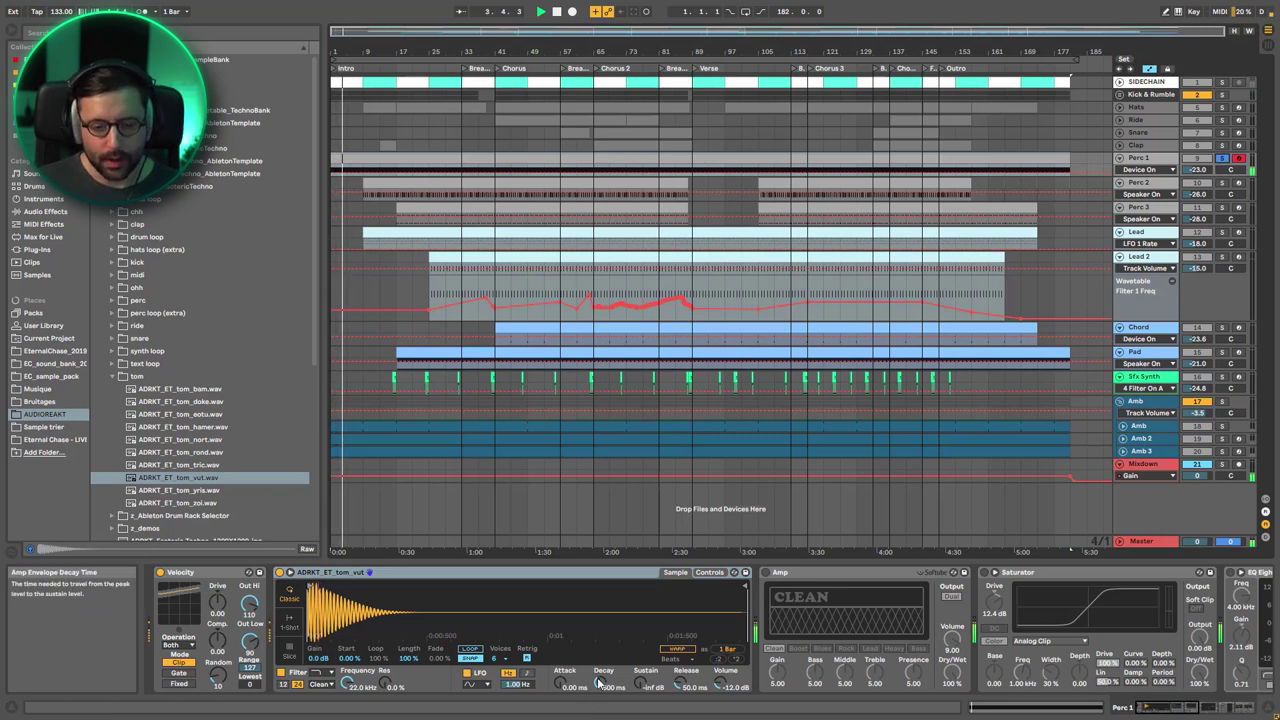
{"action": "left_click_drag", "start_coordinate": [603, 684], "coordinate": [603, 620]}
{"action": "key", "text": "ctrl+z"}
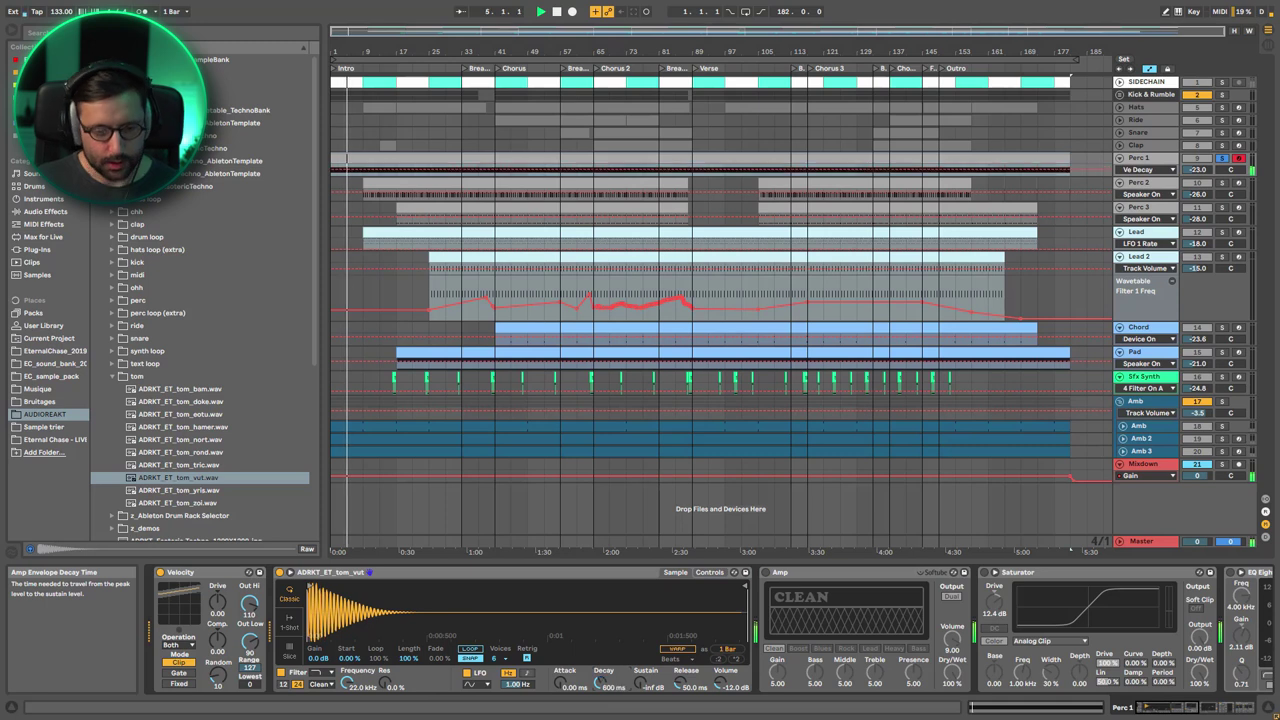
Switch Perc 1's Amp, Saturator, EQ Eight, Compressor and ADRKT_Default_Reverb back on one by one, auditioning the sound.
{"action": "left_click", "coordinate": [766, 572]}
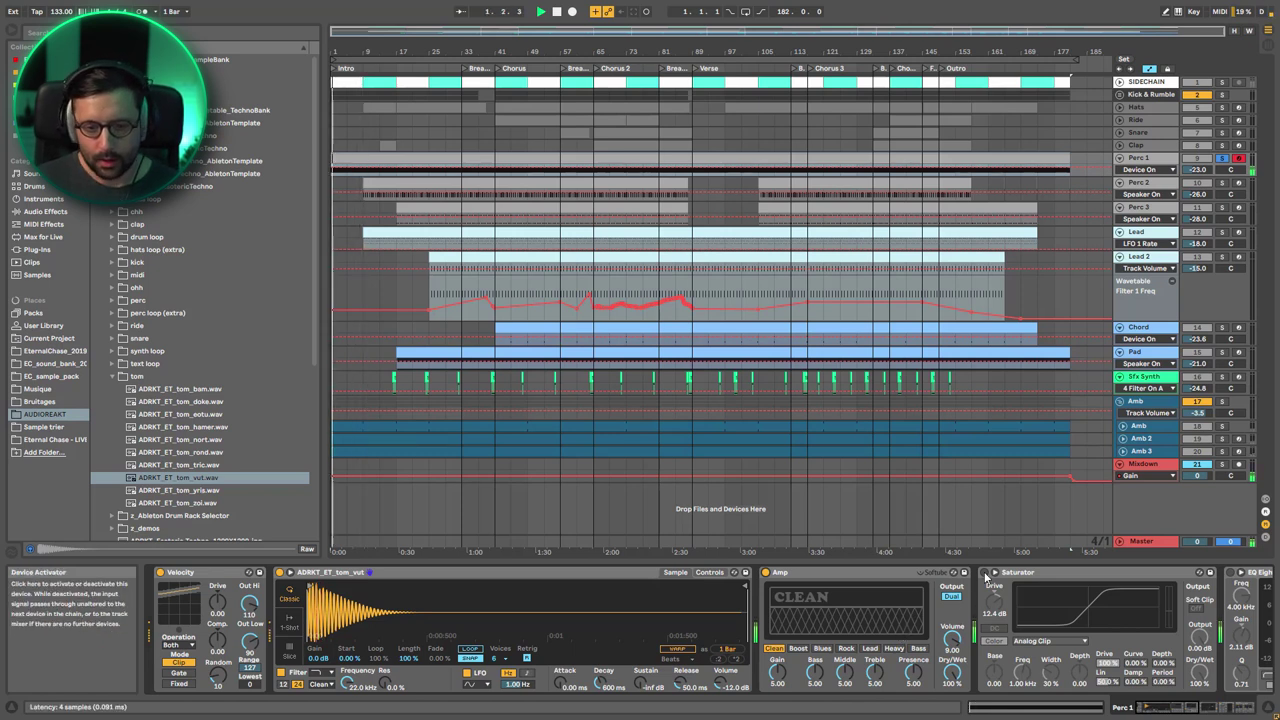
{"action": "left_click", "coordinate": [1193, 712]}
{"action": "left_click_drag", "start_coordinate": [1193, 712], "coordinate": [1201, 712]}
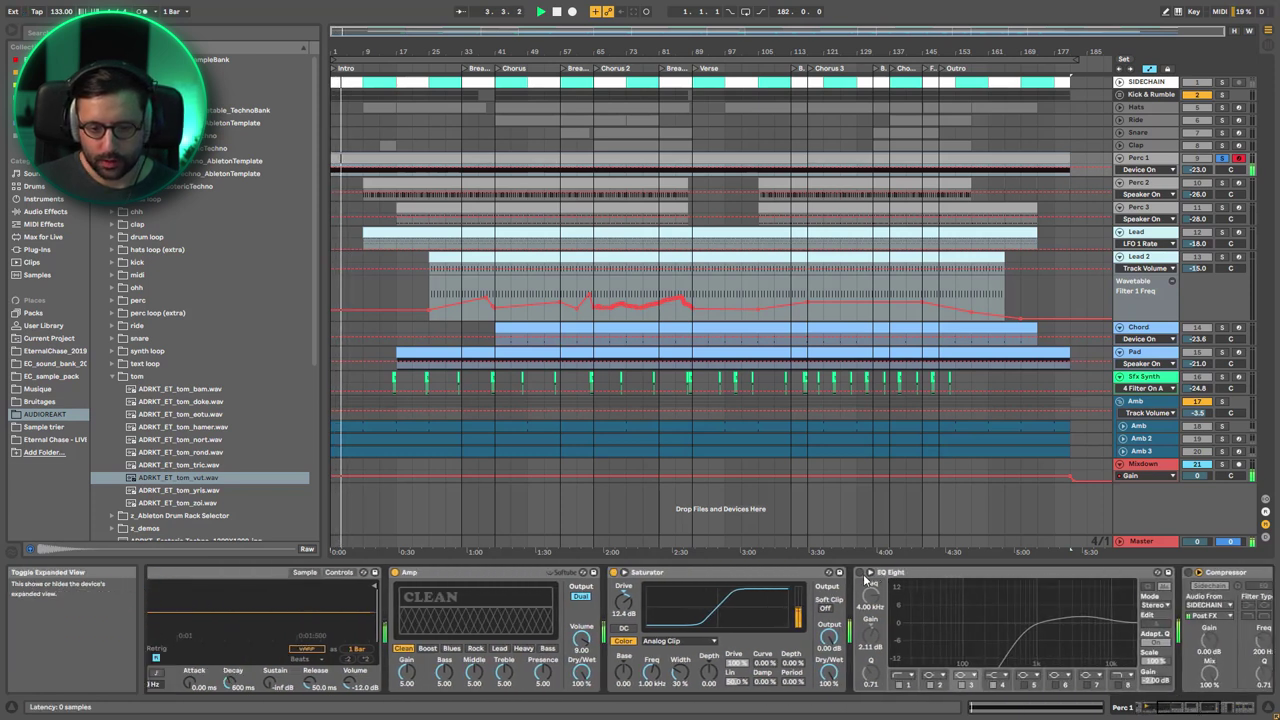
{"action": "left_click", "coordinate": [859, 572]}
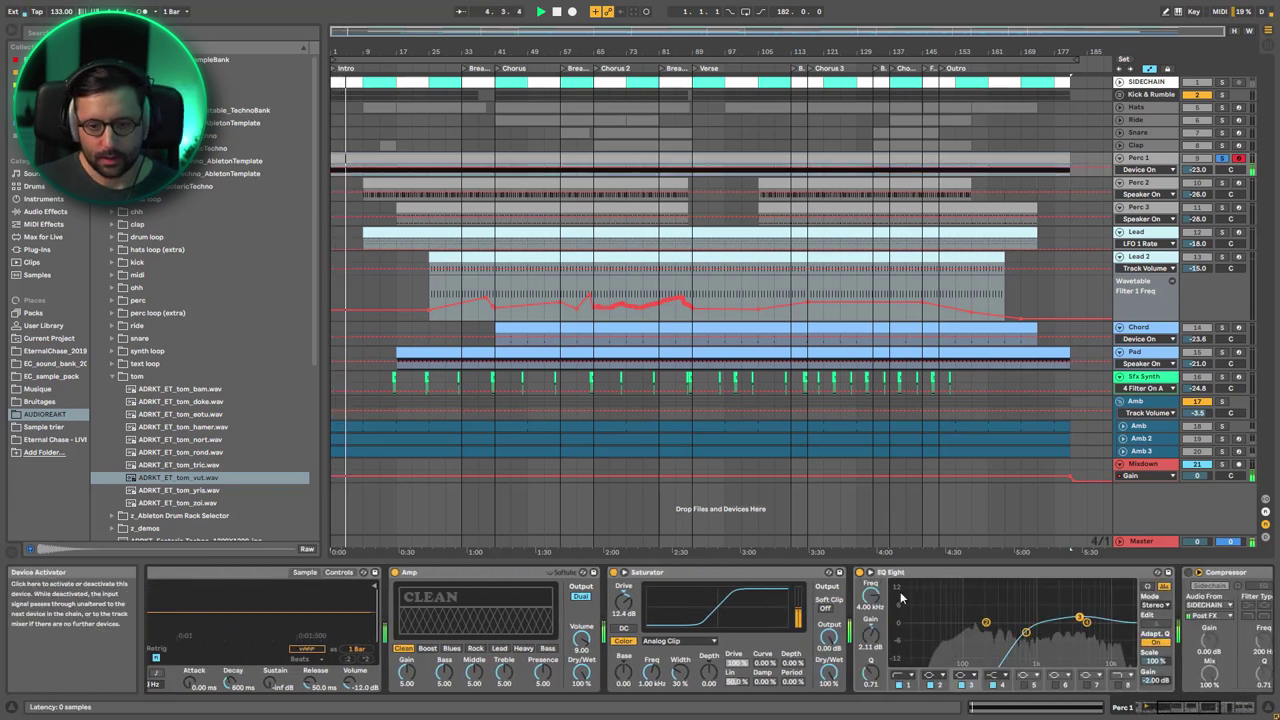
{"action": "left_click", "coordinate": [1208, 712]}
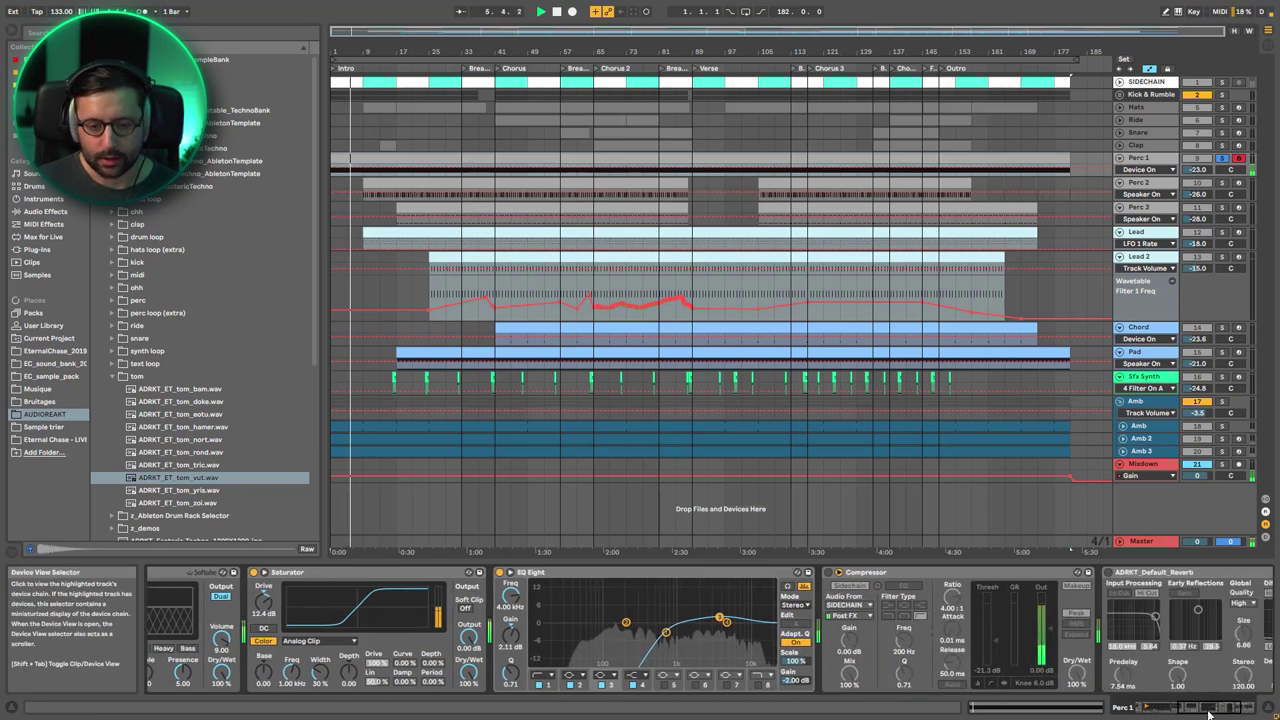
{"action": "left_click", "coordinate": [829, 573]}
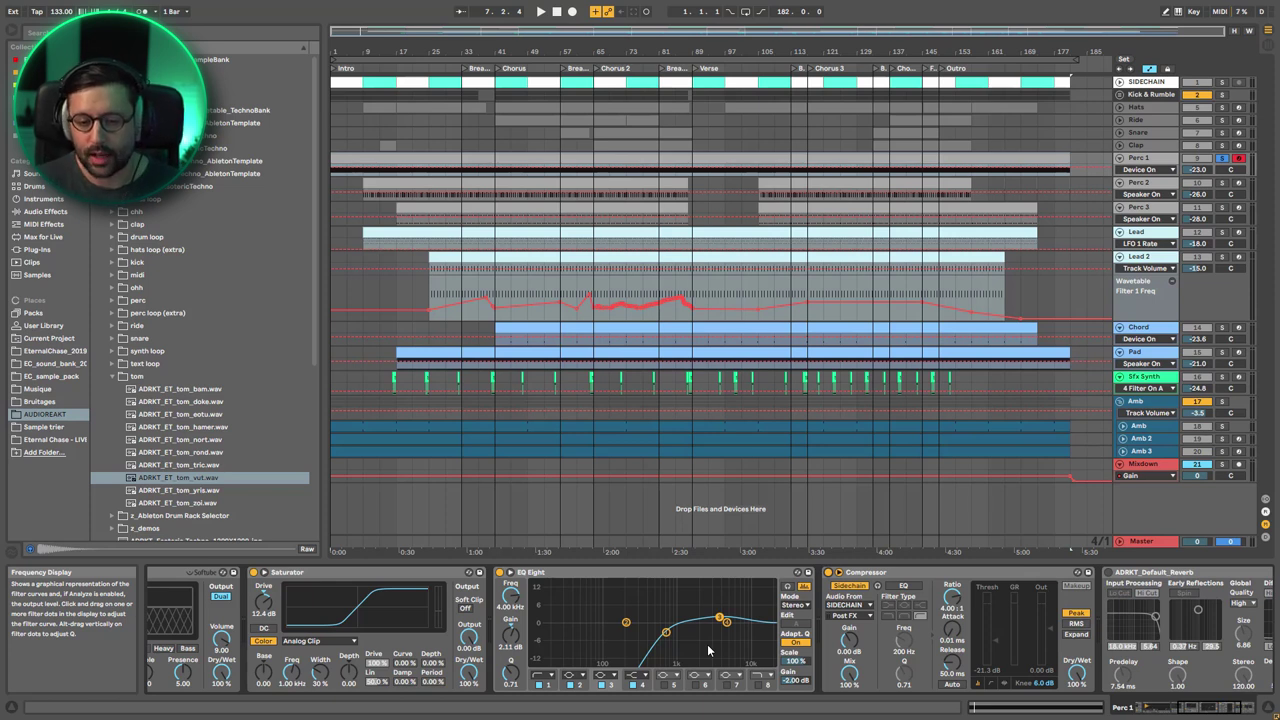
{"action": "left_click", "coordinate": [1250, 710]}
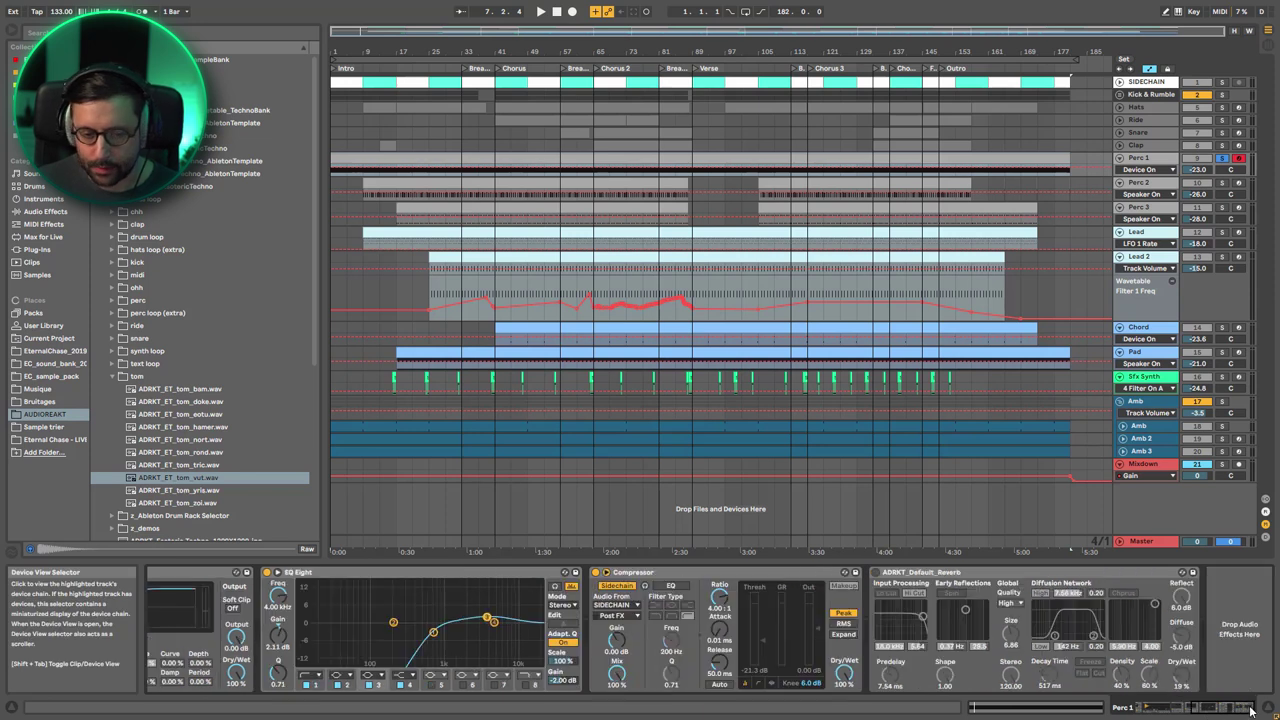
{"action": "left_click", "coordinate": [877, 573]}
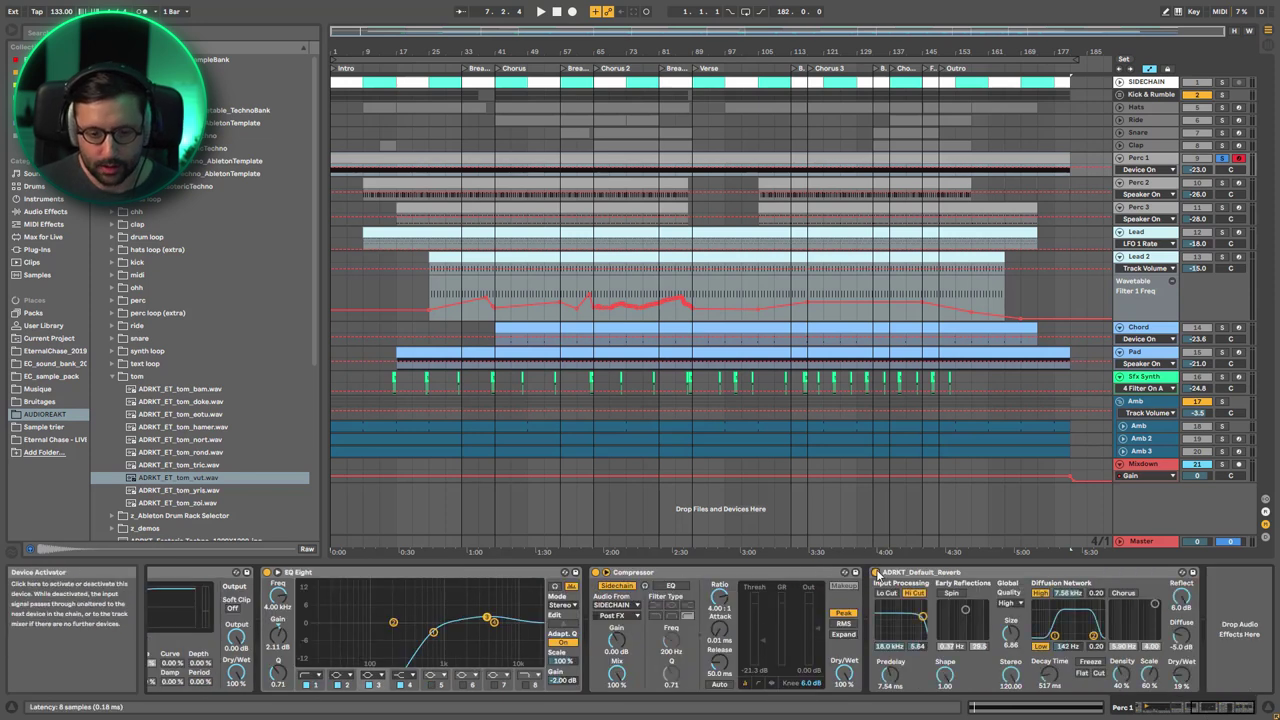
{"action": "key", "text": "space"}
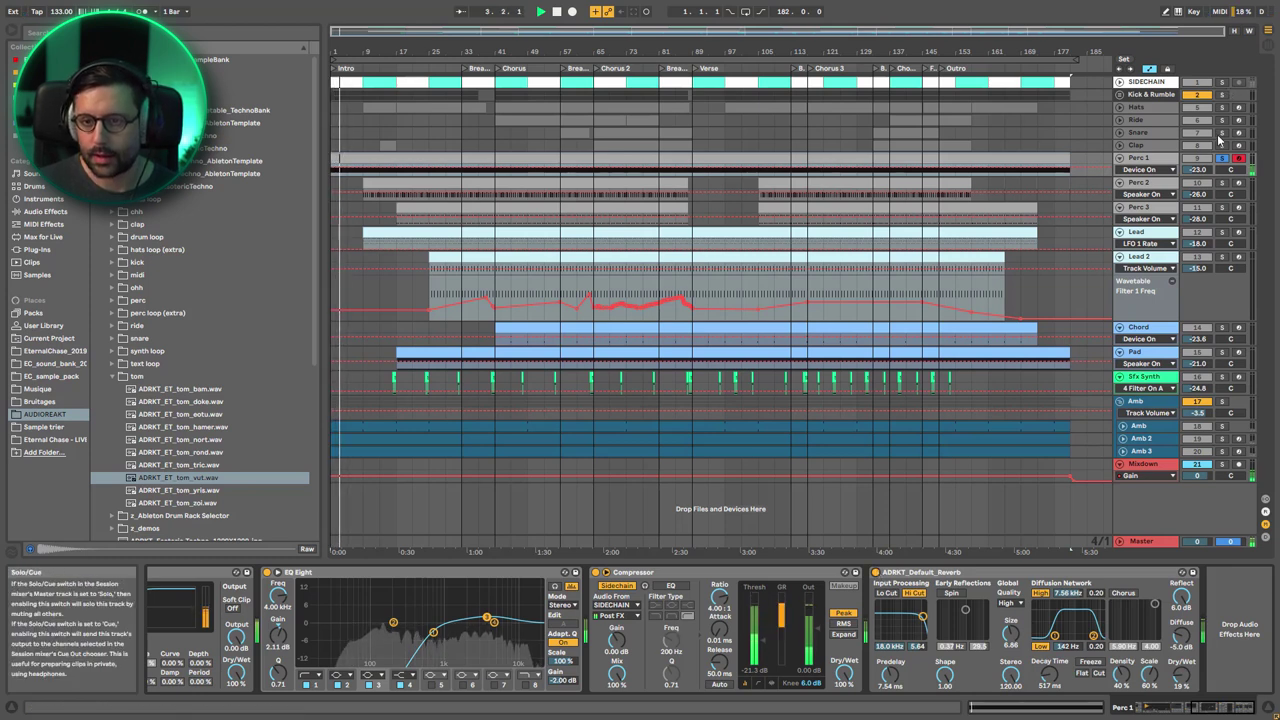
Add Kick & Rumble to the solo and show Perc 1's G2 notes folded and zoomed to the clip's first bars.
{"action": "left_click", "coordinate": [1221, 95]}
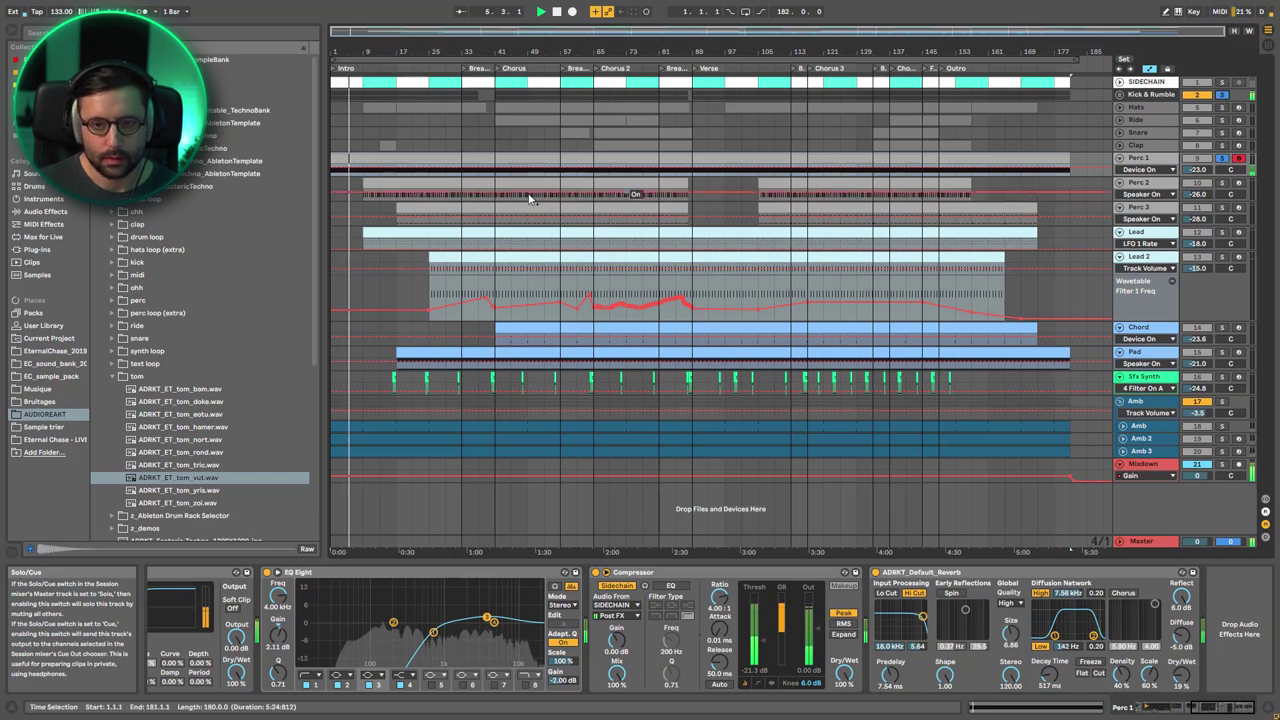
{"action": "double_click", "coordinate": [340, 158]}
{"action": "key", "text": "space"}
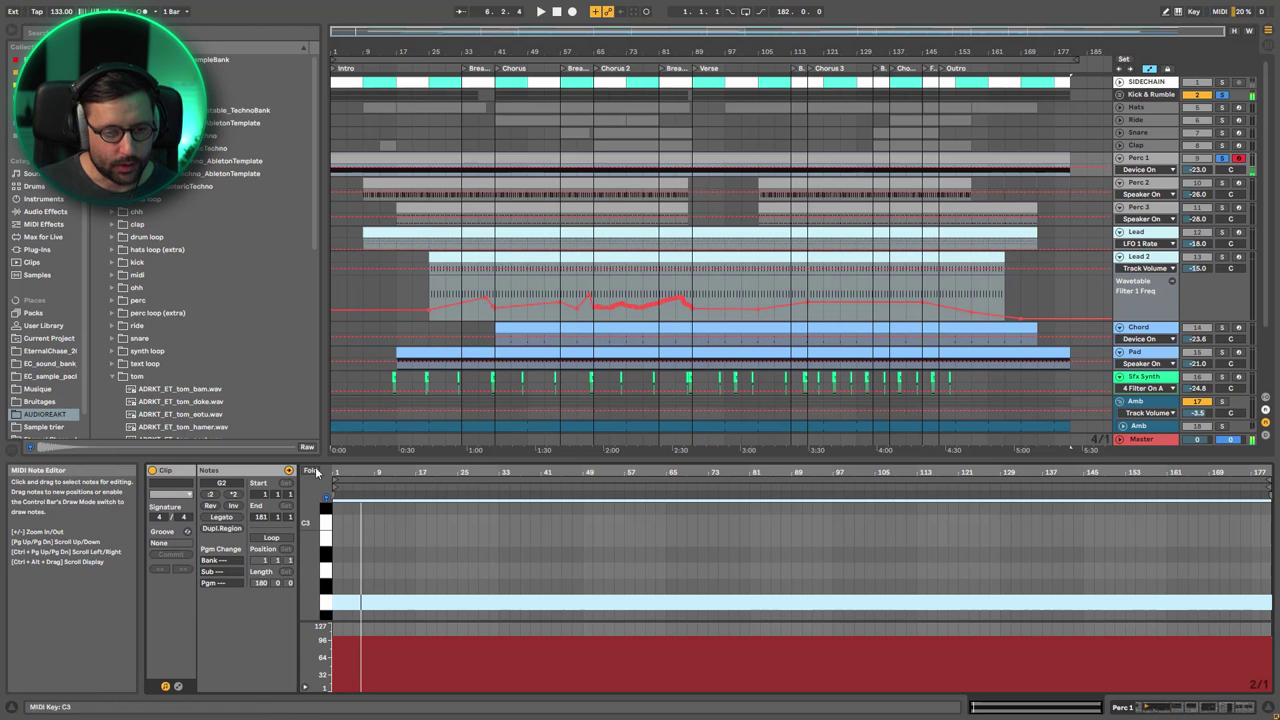
{"action": "left_click", "coordinate": [310, 470]}
{"action": "left_click_drag", "start_coordinate": [334, 472], "coordinate": [332, 605]}
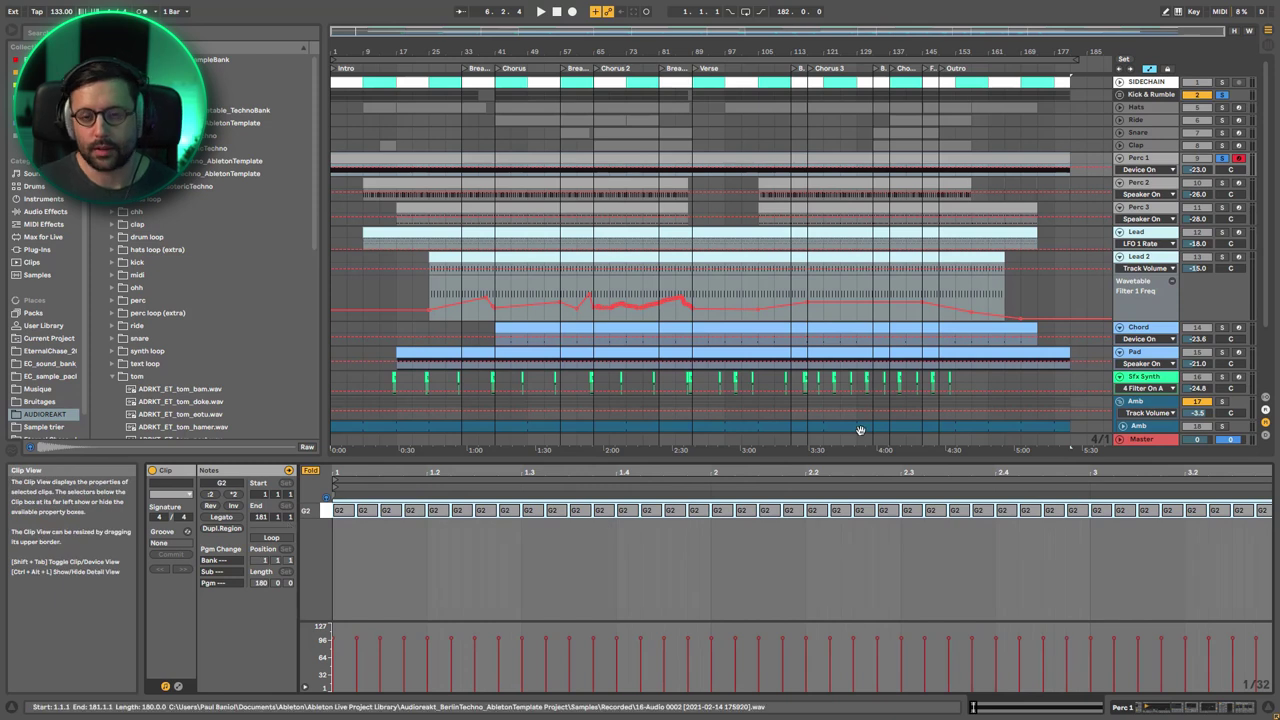
Solo only Perc 2 and play its first clip from bar 9.
{"action": "key", "text": "space"}
{"action": "left_click", "coordinate": [406, 185]}
{"action": "key", "text": "space"}
{"action": "key", "text": "space"}
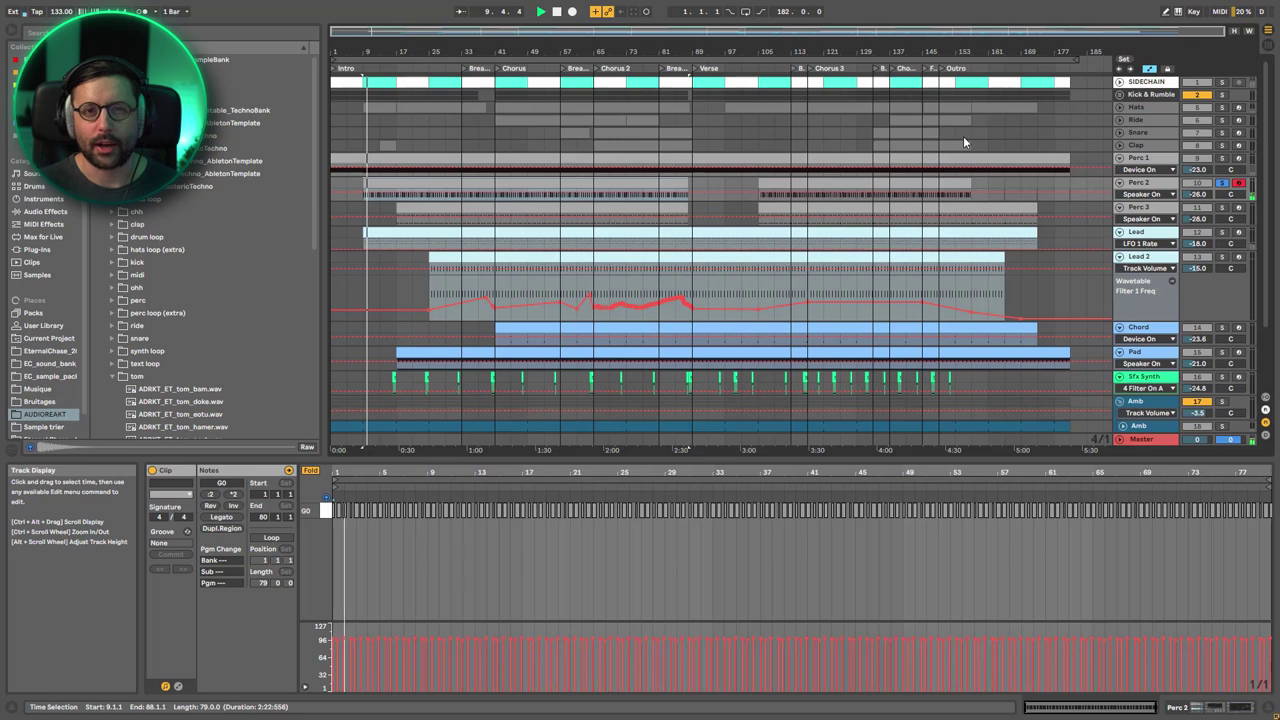
Show Perc 2's device chain and bypass its EQ Eight and Saturator, leaving only the AYNIL_NoiseRythm rack active.
{"action": "double_click", "coordinate": [1149, 183]}
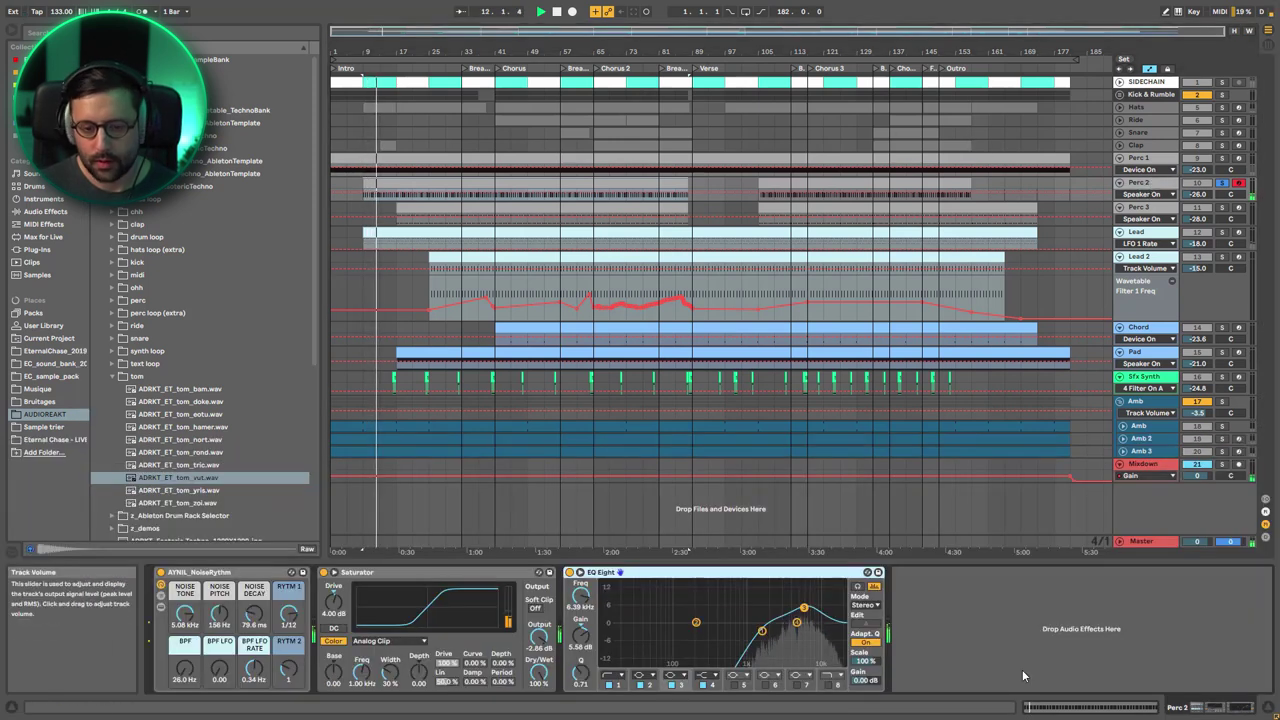
{"action": "left_click", "coordinate": [569, 572]}
{"action": "left_click", "coordinate": [322, 572]}
{"action": "left_click", "coordinate": [236, 572]}
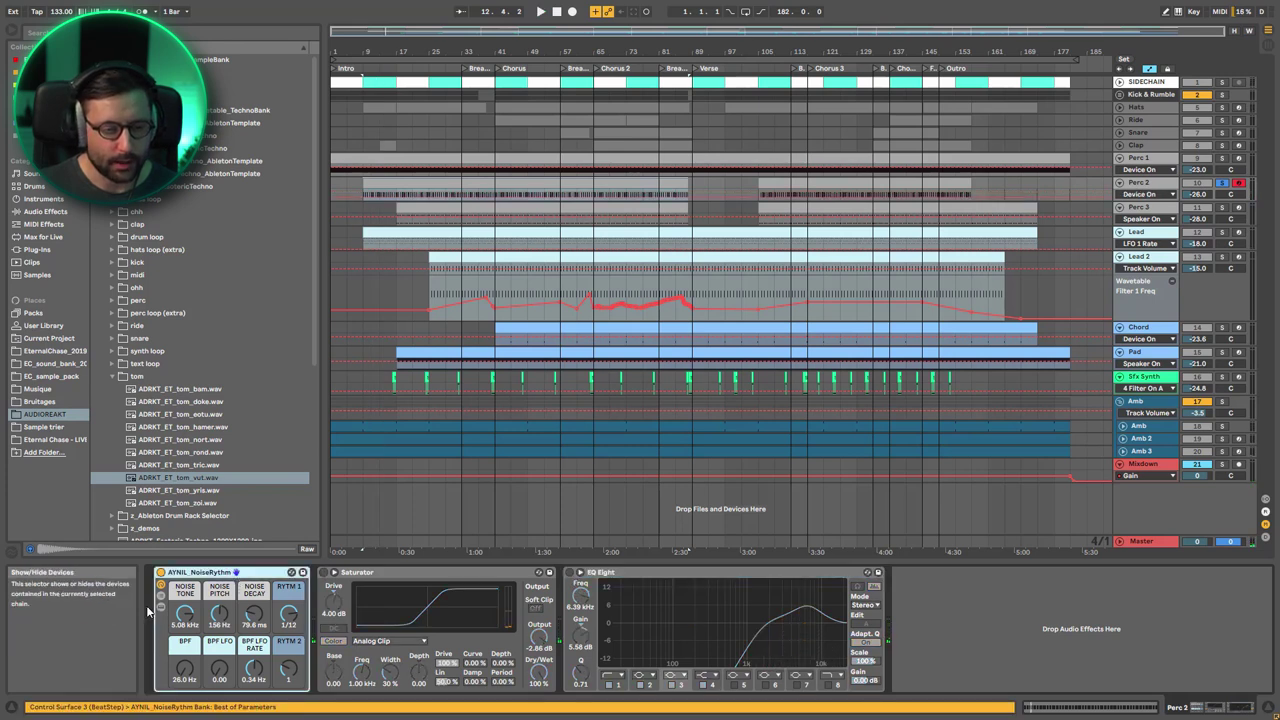
Examine the devices inside the AYNIL_NoiseRythm rack, including its Arpeggiator and Wavetable's oscillator 1, and hide them again.
{"action": "left_click", "coordinate": [160, 610]}
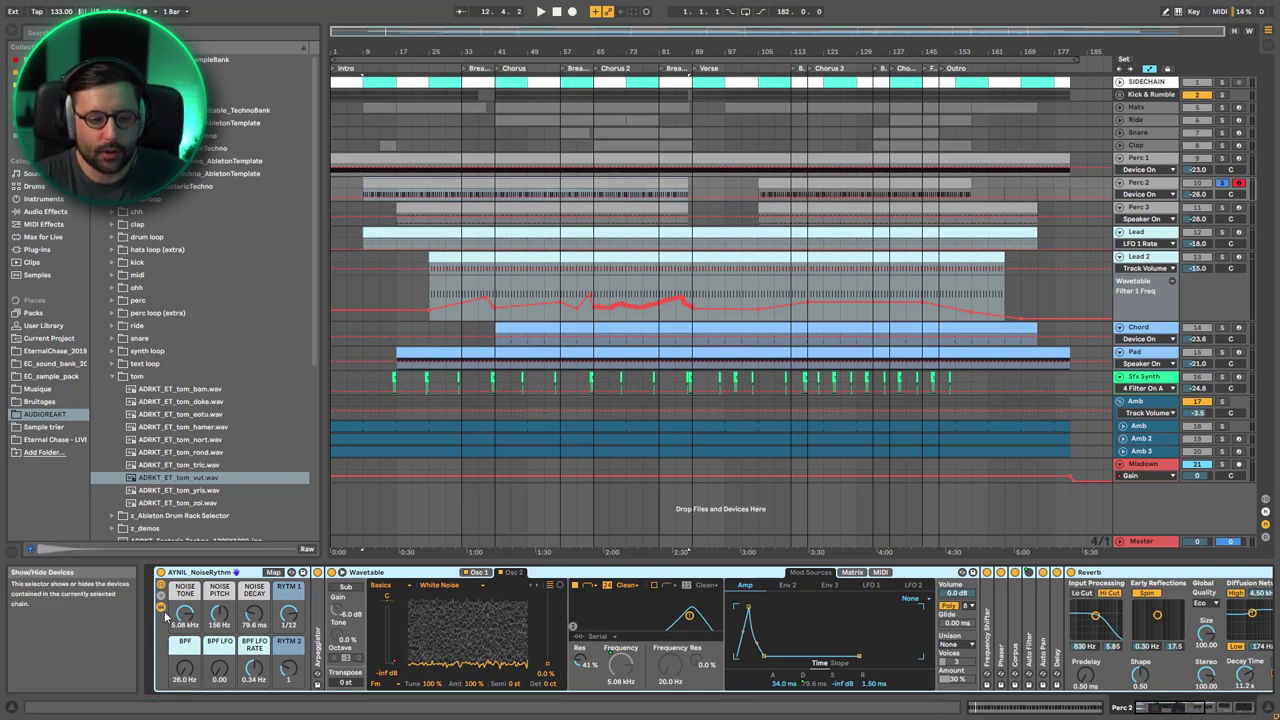
{"action": "double_click", "coordinate": [318, 617]}
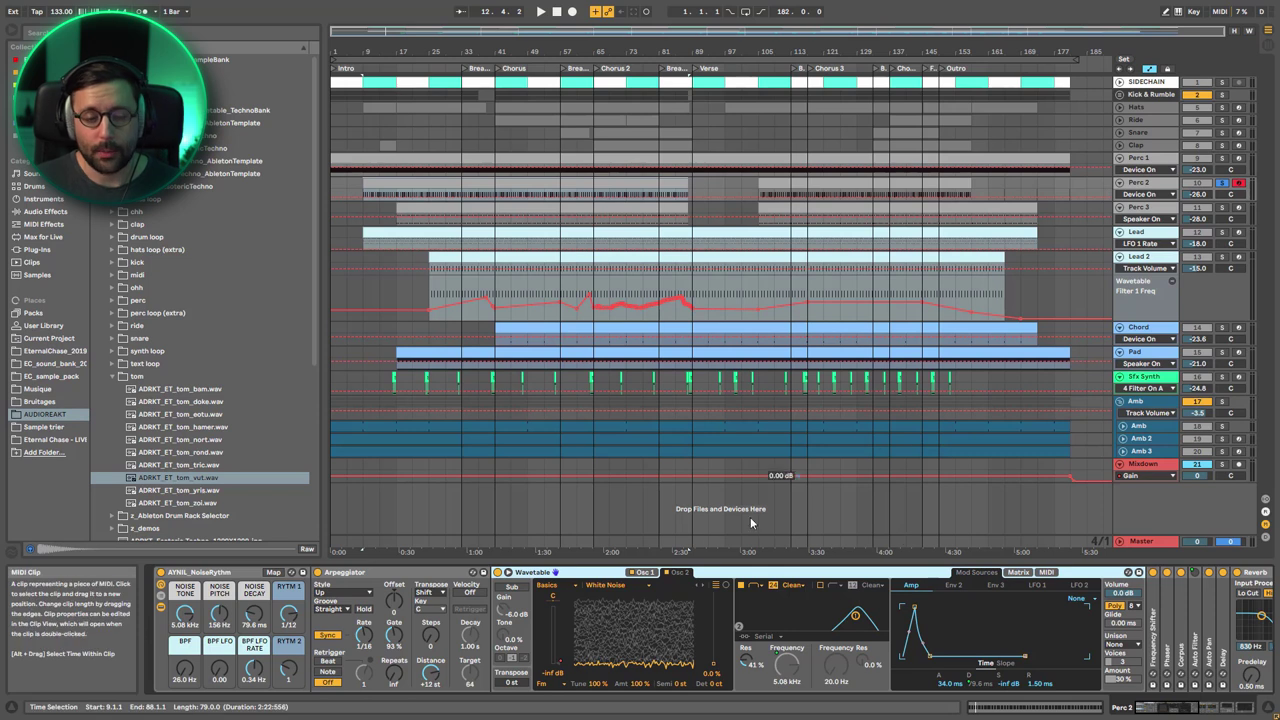
{"action": "left_click", "coordinate": [645, 573]}
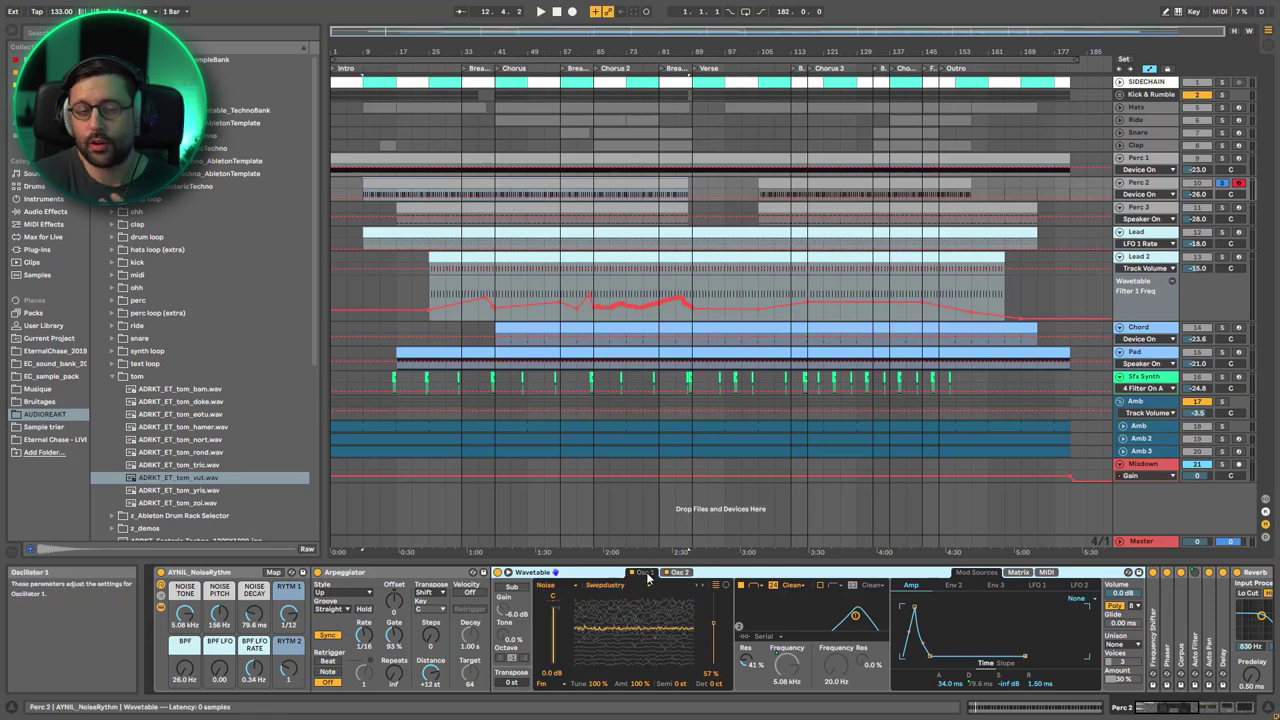
{"action": "double_click", "coordinate": [366, 573]}
{"action": "double_click", "coordinate": [366, 573]}
{"action": "left_click", "coordinate": [161, 606]}
Play Perc 2 and switch its Saturator and EQ Eight back on one after the other.
{"action": "key", "text": "space"}
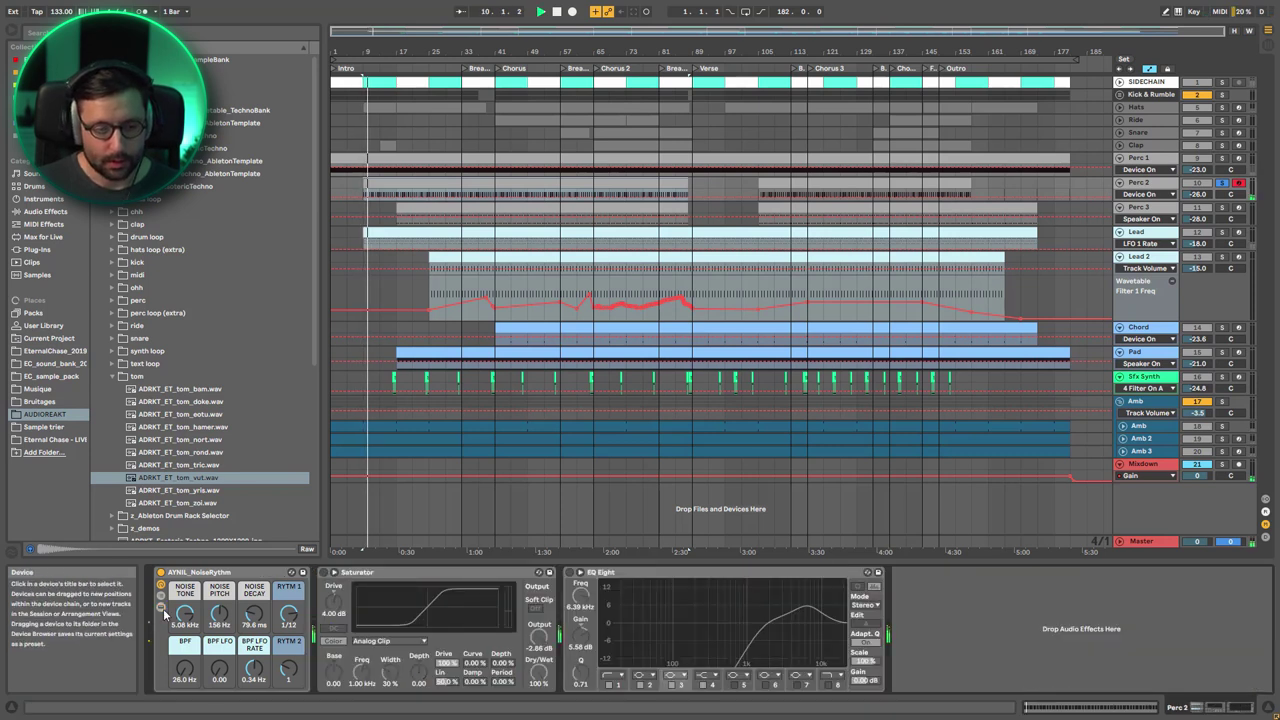
{"action": "left_click", "coordinate": [324, 573]}
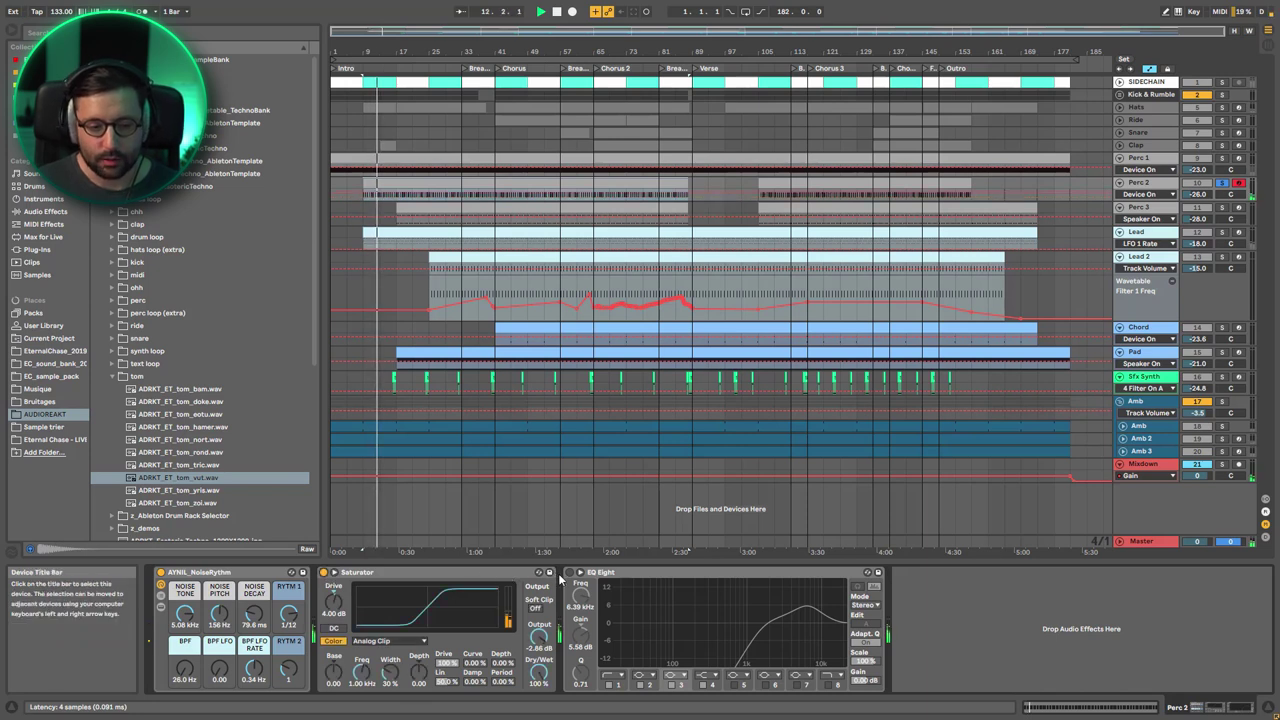
{"action": "left_click", "coordinate": [569, 573]}
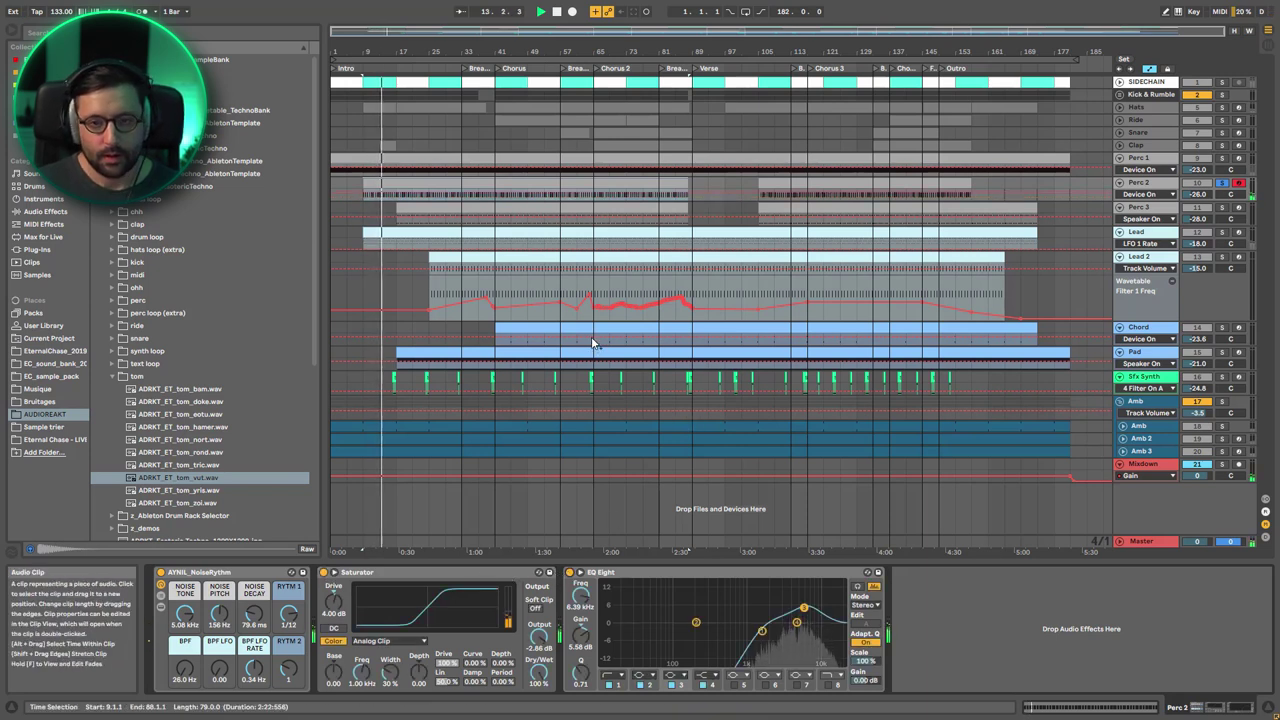
Zoom Perc 2's clip notes to the first 12 bars and play the track together with Kick & Rumble.
{"action": "double_click", "coordinate": [530, 200]}
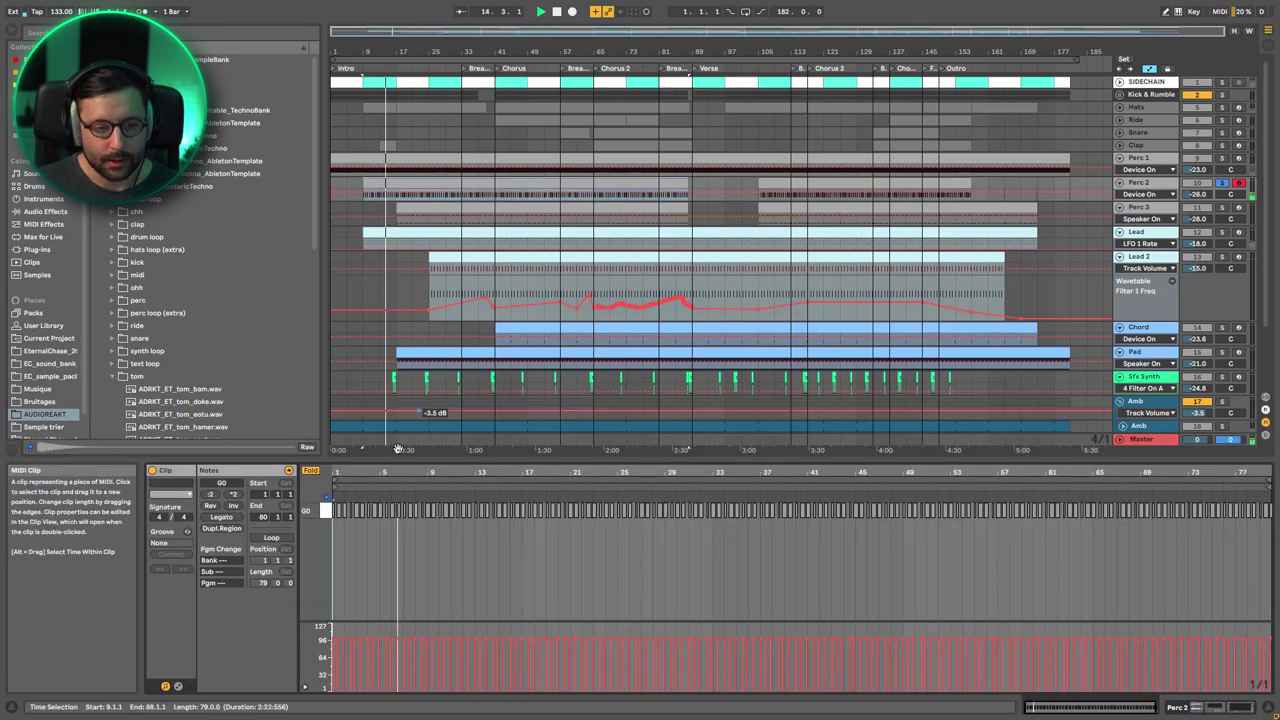
{"action": "left_click_drag", "start_coordinate": [355, 472], "coordinate": [355, 560]}
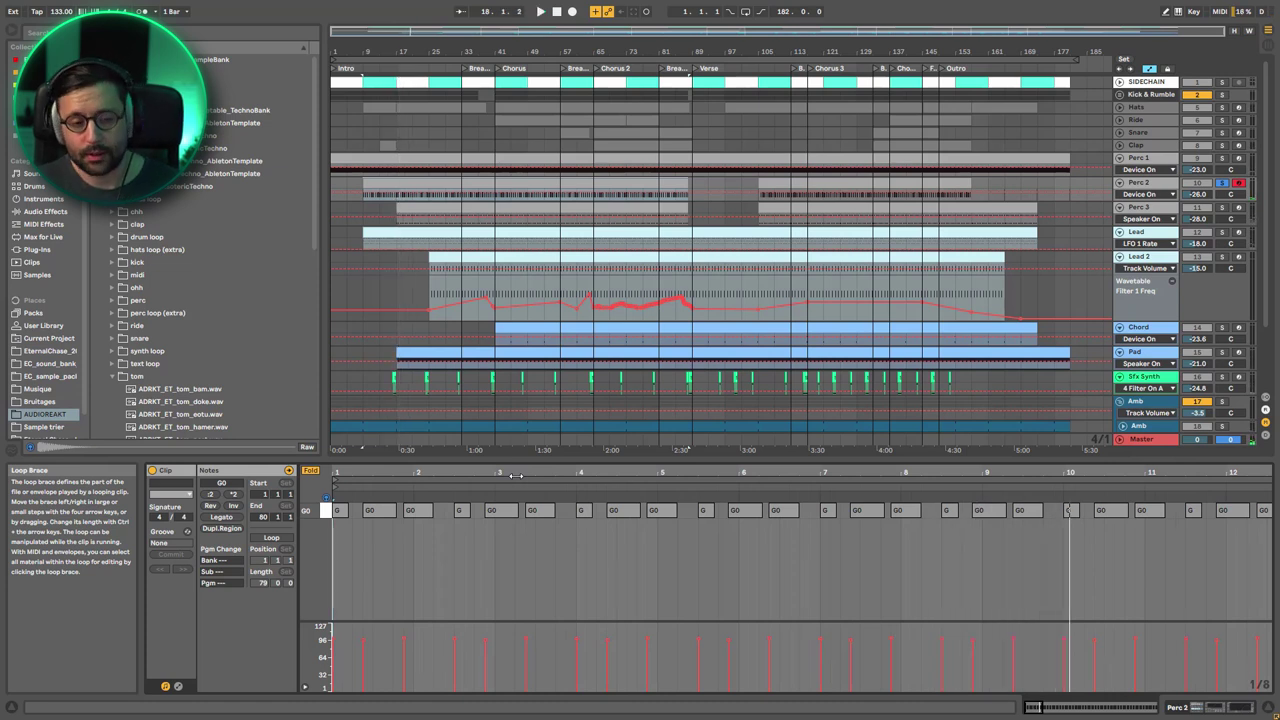
{"action": "left_click", "coordinate": [1221, 95]}
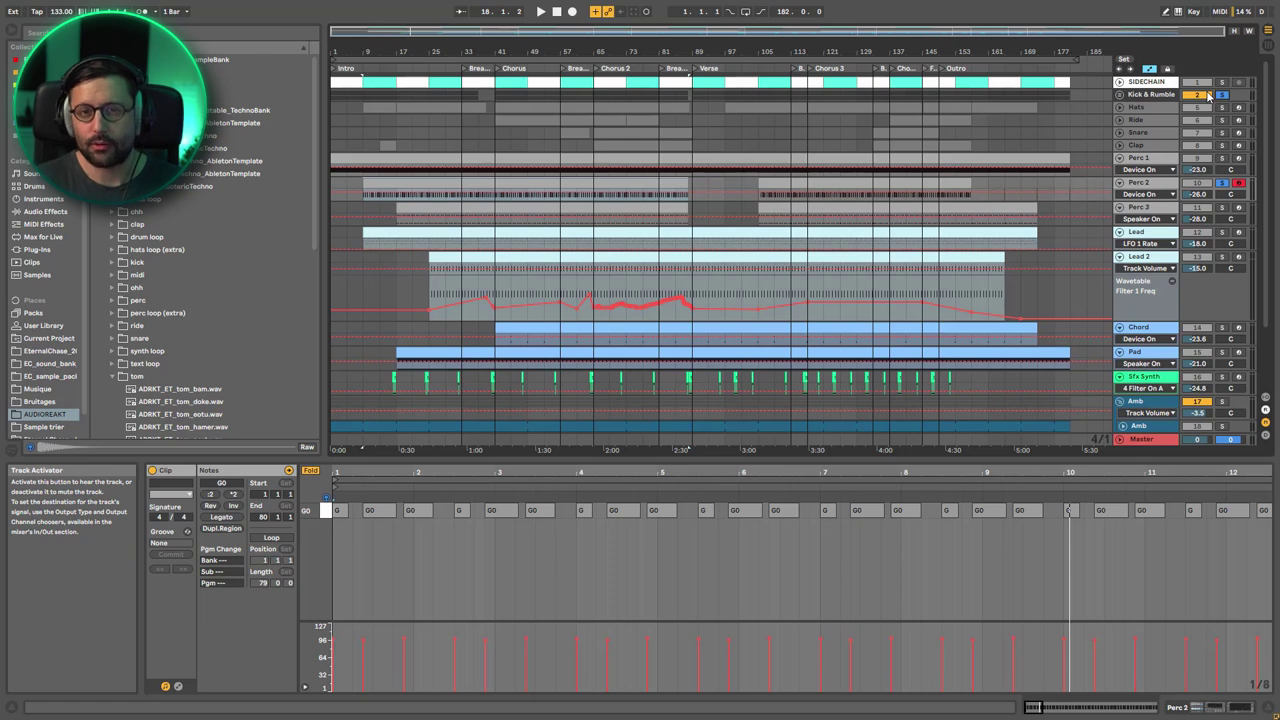
{"action": "key", "text": "space"}
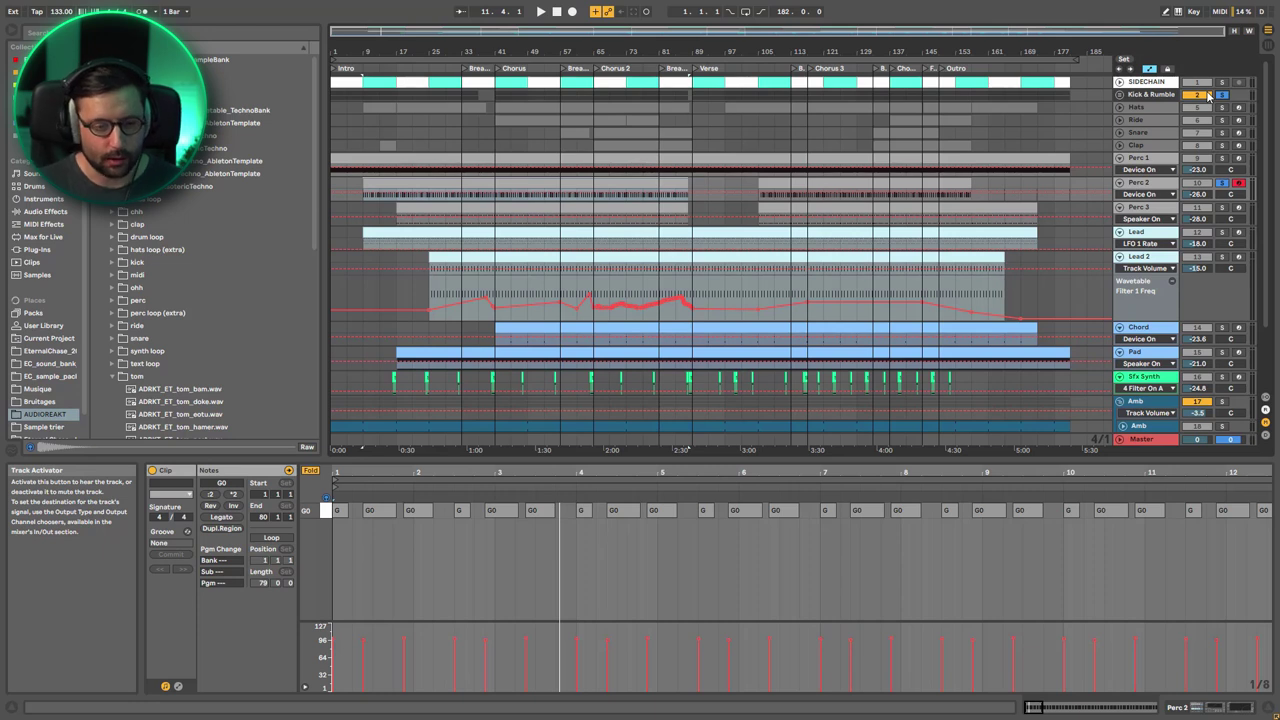
Solo only Perc 3 and play its first clip from bar 17.
{"action": "left_click", "coordinate": [1221, 207]}
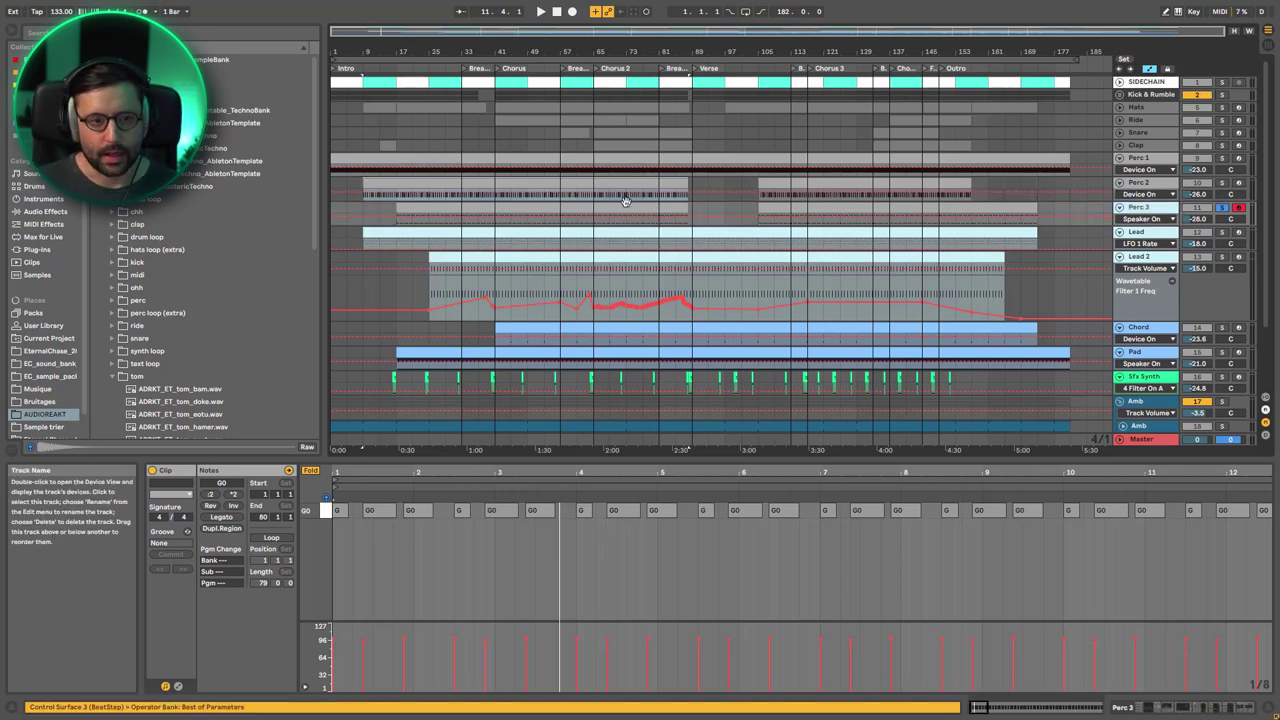
{"action": "left_click", "coordinate": [407, 208]}
{"action": "key", "text": "space"}
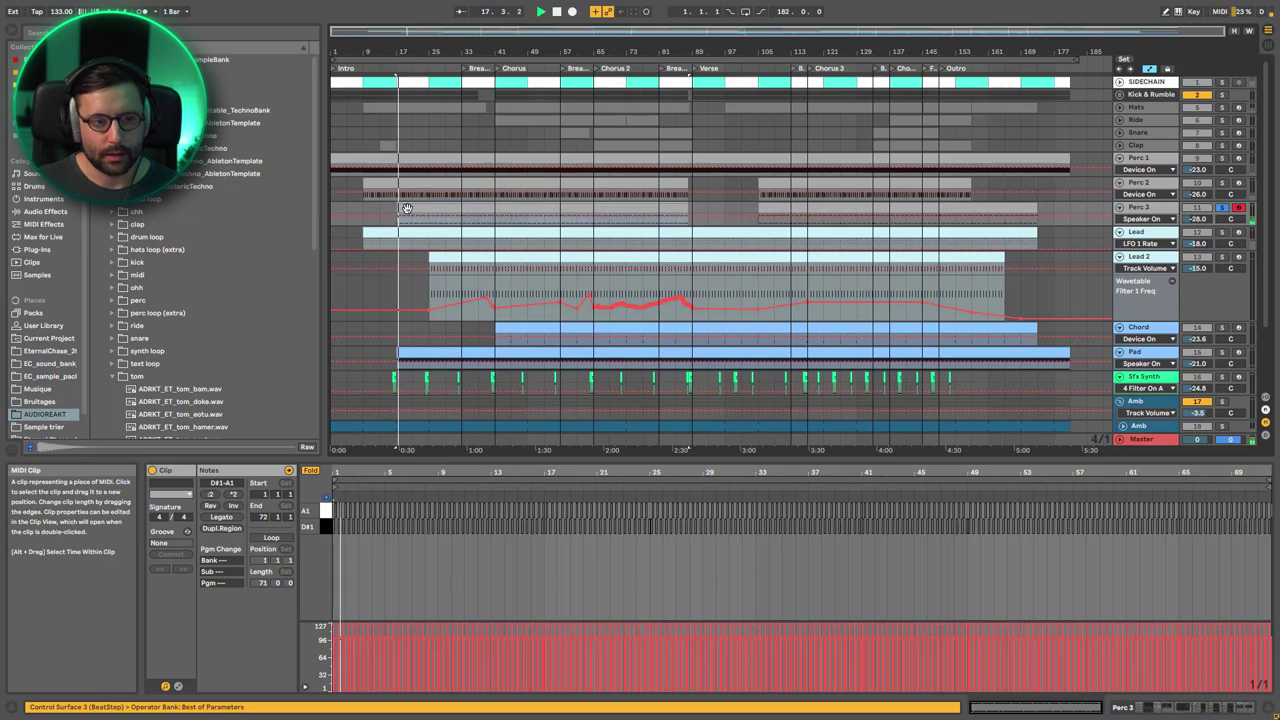
Switch off Perc 3's two Delays, EQ Eight and Amp, and restart playback from bar 17 to hear the dry Operator sound.
{"action": "left_click", "coordinate": [1150, 216]}
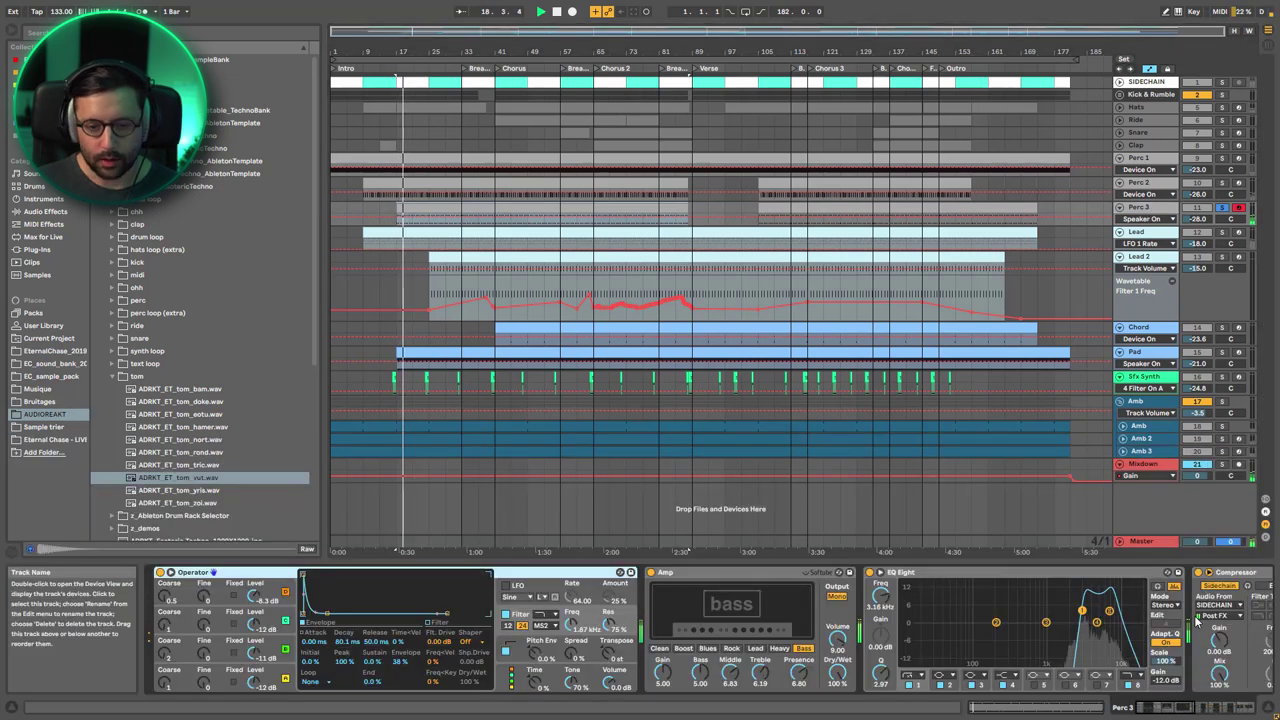
{"action": "left_click_drag", "start_coordinate": [1155, 707], "coordinate": [1225, 708]}
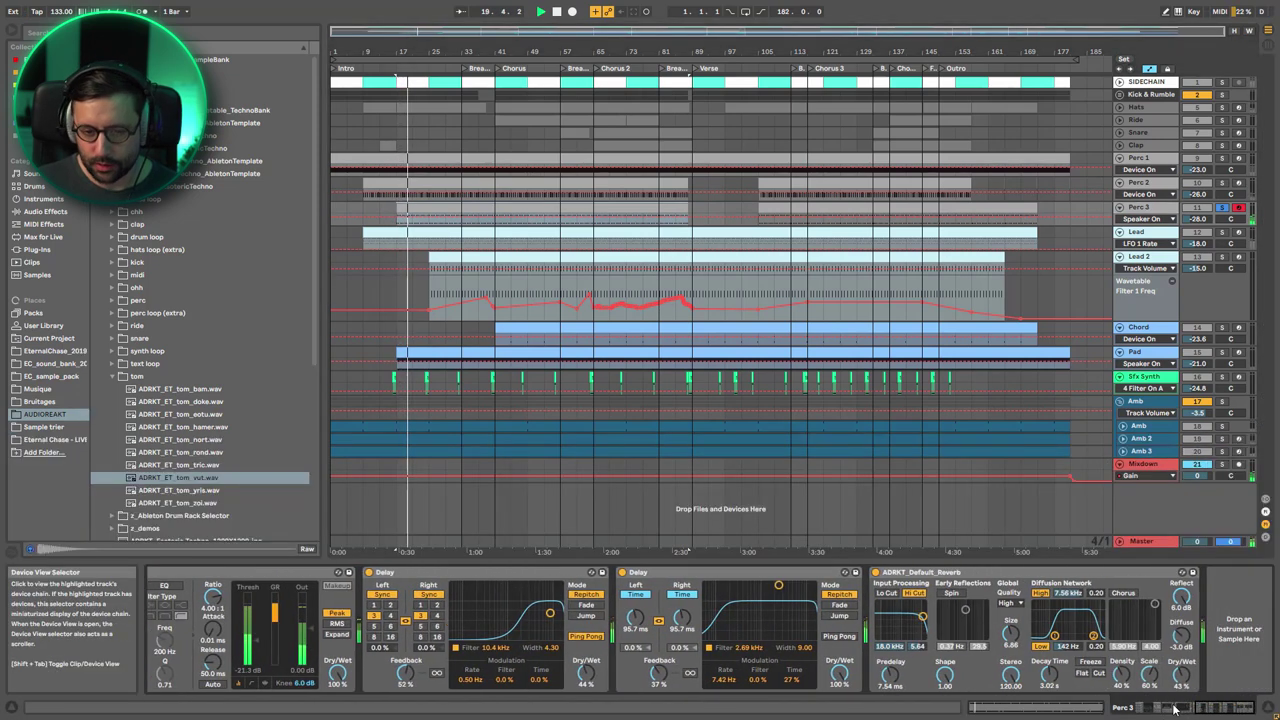
{"action": "left_click", "coordinate": [623, 572]}
{"action": "left_click", "coordinate": [377, 574]}
{"action": "left_click", "coordinate": [369, 572]}
{"action": "key", "text": "space"}
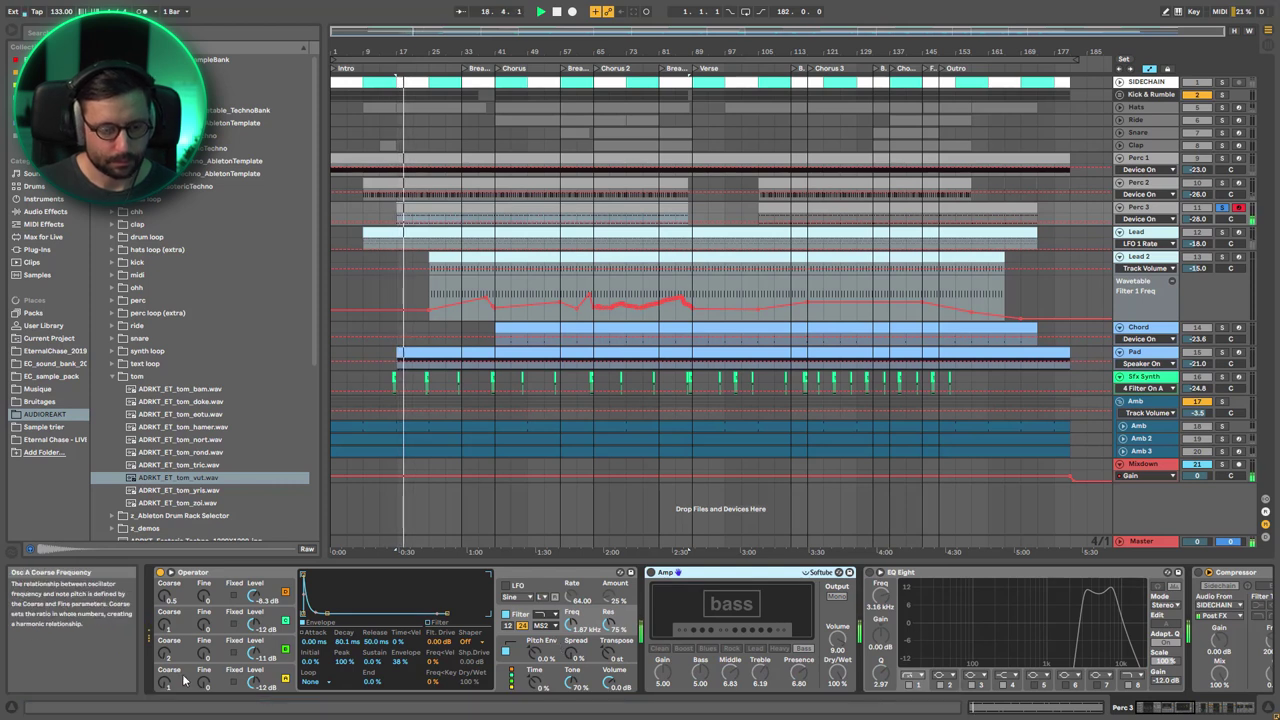
Open Perc 3's first clip and zoom its notes to the first 10 bars to examine the pattern.
{"action": "left_click", "coordinate": [436, 219]}
{"action": "double_click", "coordinate": [435, 208]}
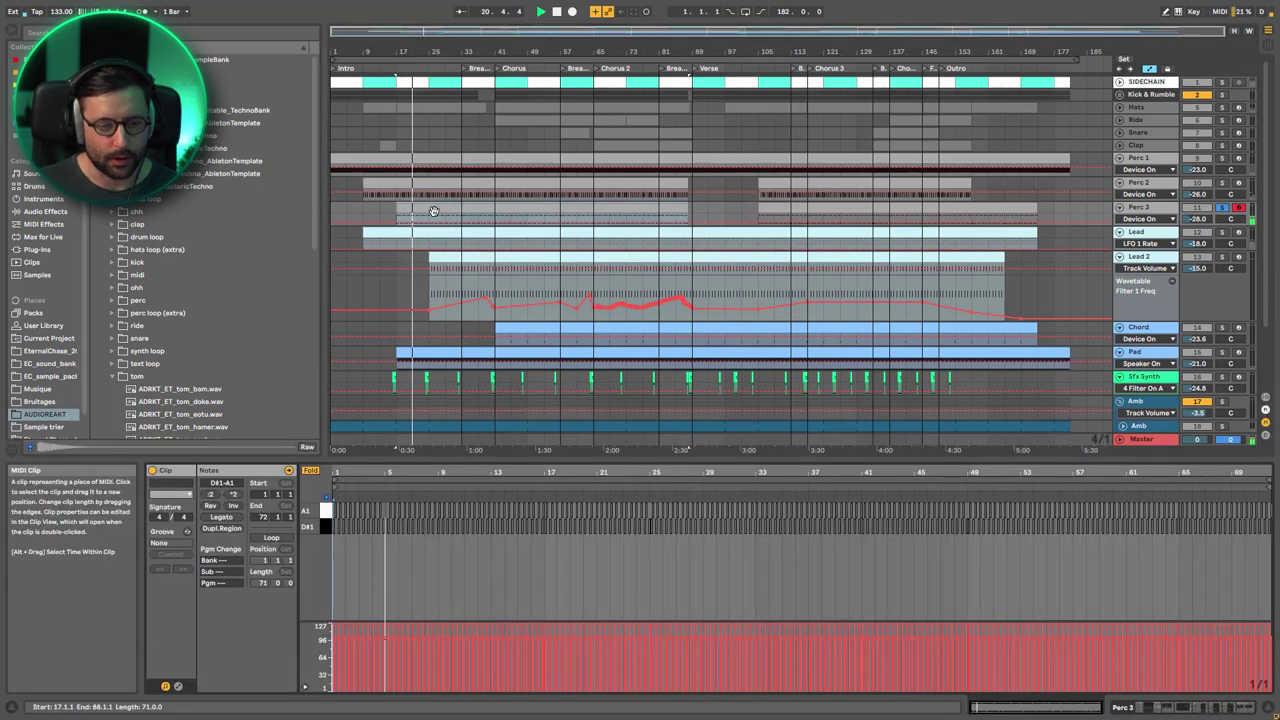
{"action": "left_click_drag", "start_coordinate": [365, 473], "coordinate": [365, 570]}
{"action": "scroll", "coordinate": [336, 490], "scroll_direction": "down", "scroll_amount": 3}
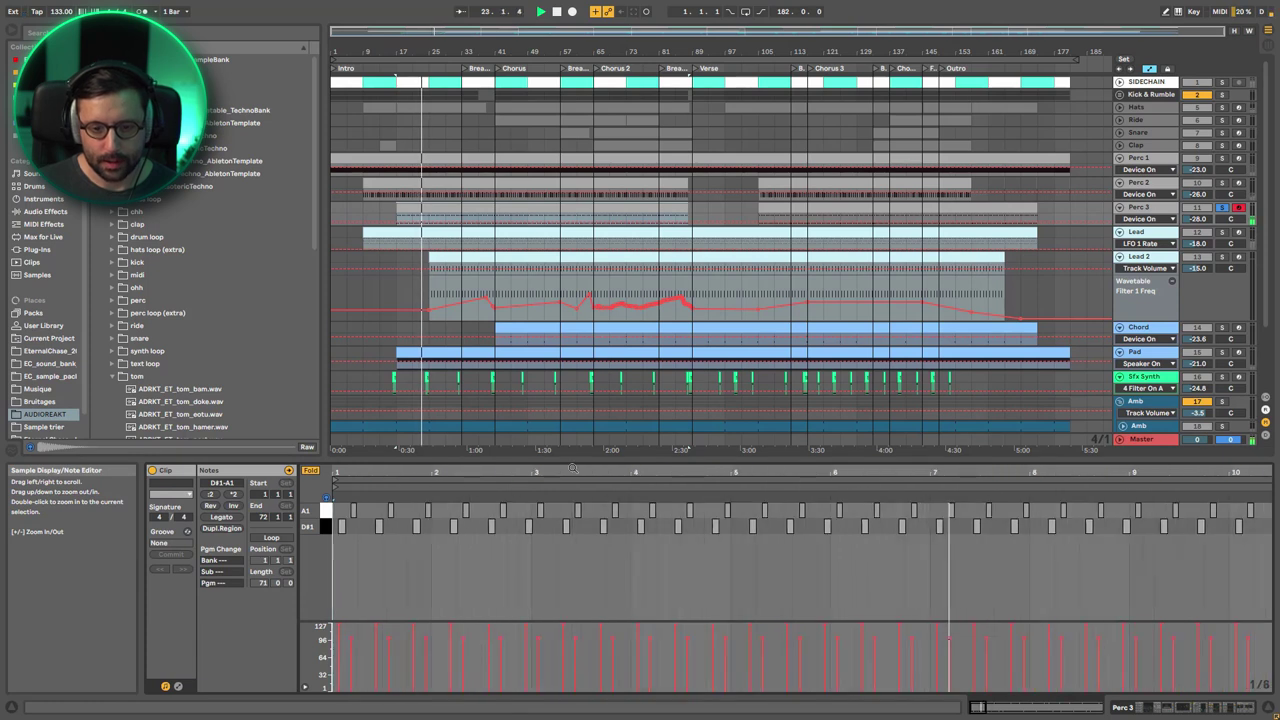
Switch Perc 3's Amp, EQ Eight and first Delay back on one after the other while the track plays.
{"action": "key", "text": "shift+Tab"}
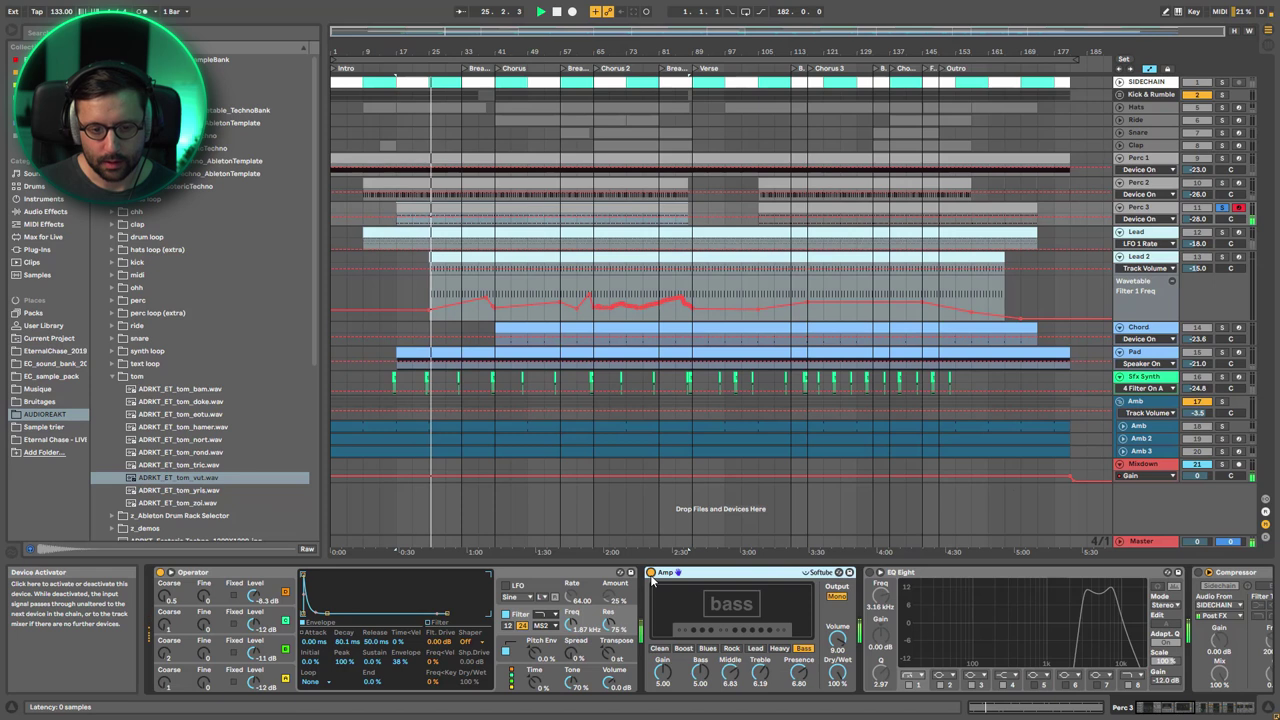
{"action": "left_click", "coordinate": [870, 573]}
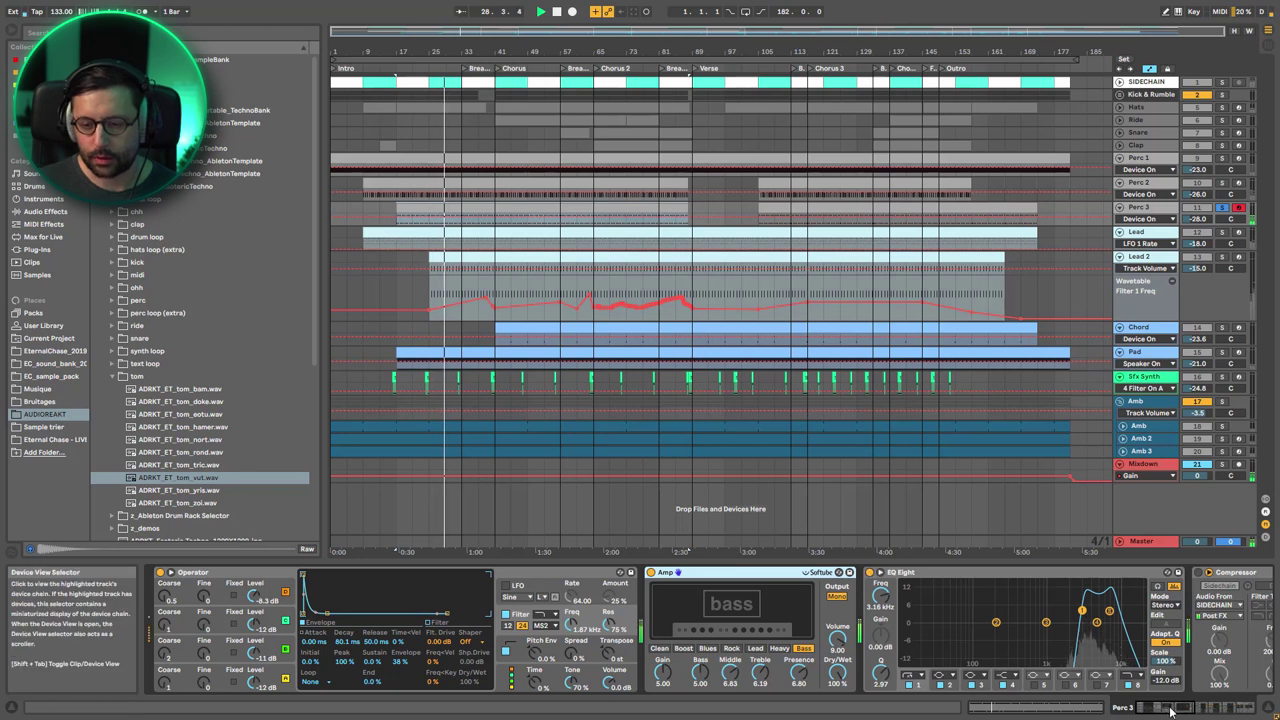
{"action": "left_click_drag", "start_coordinate": [1166, 707], "coordinate": [1194, 707]}
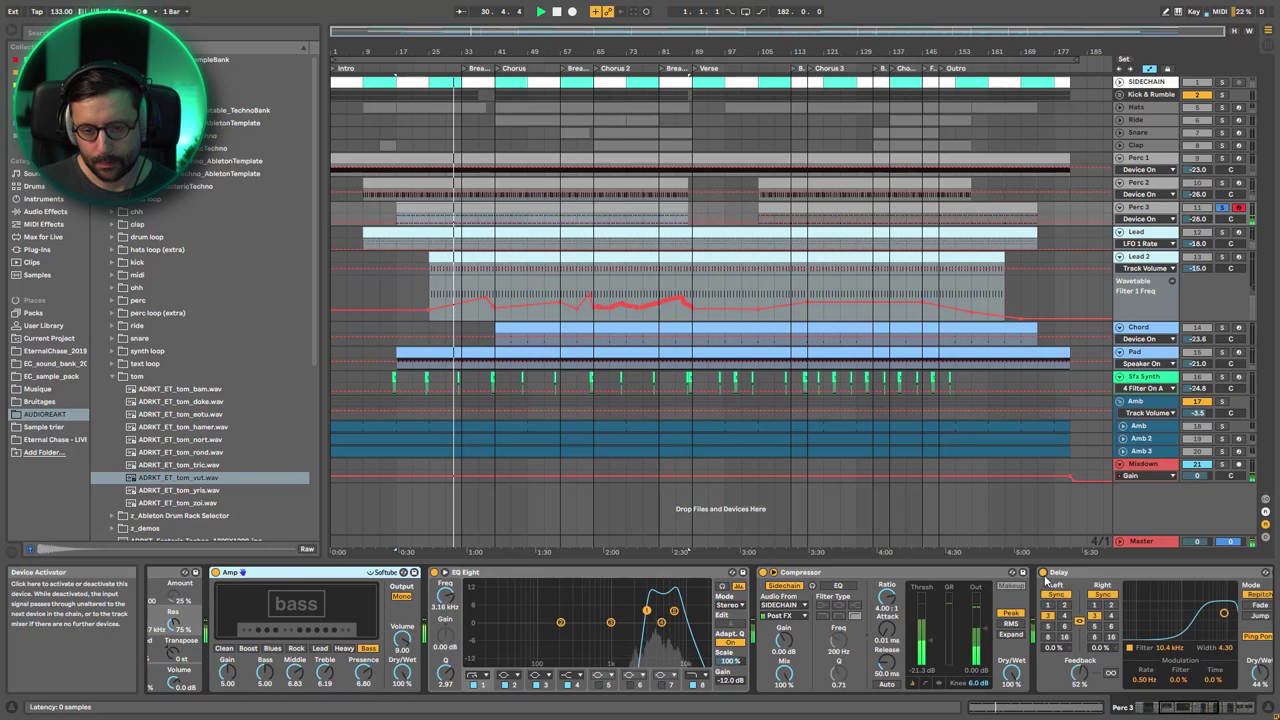
Switch on the second Delay in the Perc 3 device chain.
{"action": "left_click", "coordinate": [1188, 710]}
{"action": "left_click", "coordinate": [1188, 710]}
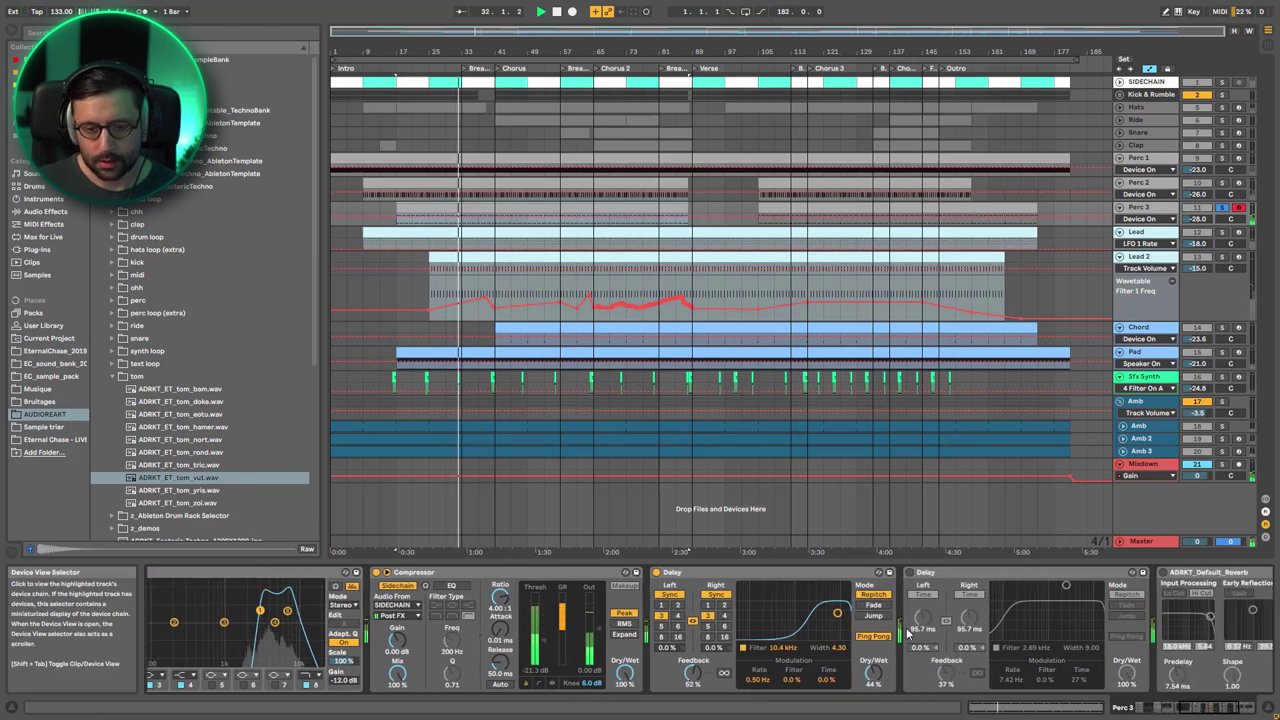
{"action": "left_click", "coordinate": [909, 574]}
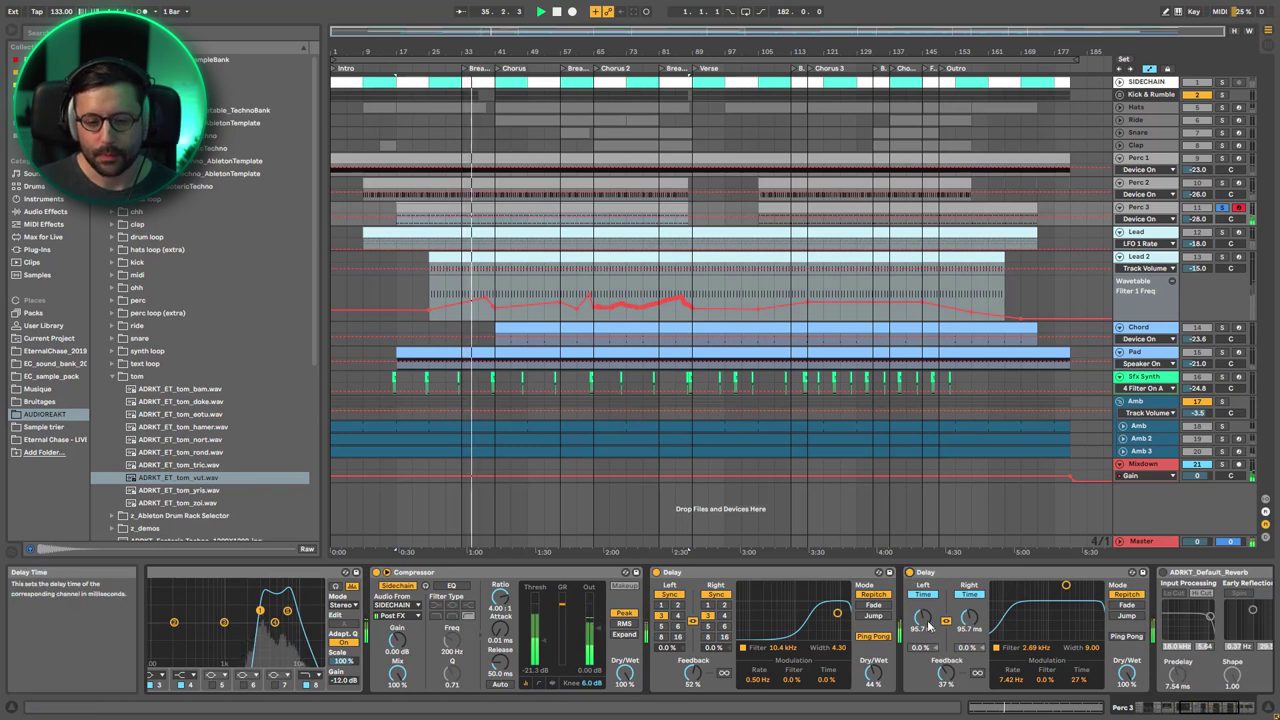
Try a delay time of 21.6 ms on Perc 3's second Delay during playback, undo it and stop playback.
{"action": "left_click_drag", "start_coordinate": [929, 622], "coordinate": [929, 660]}
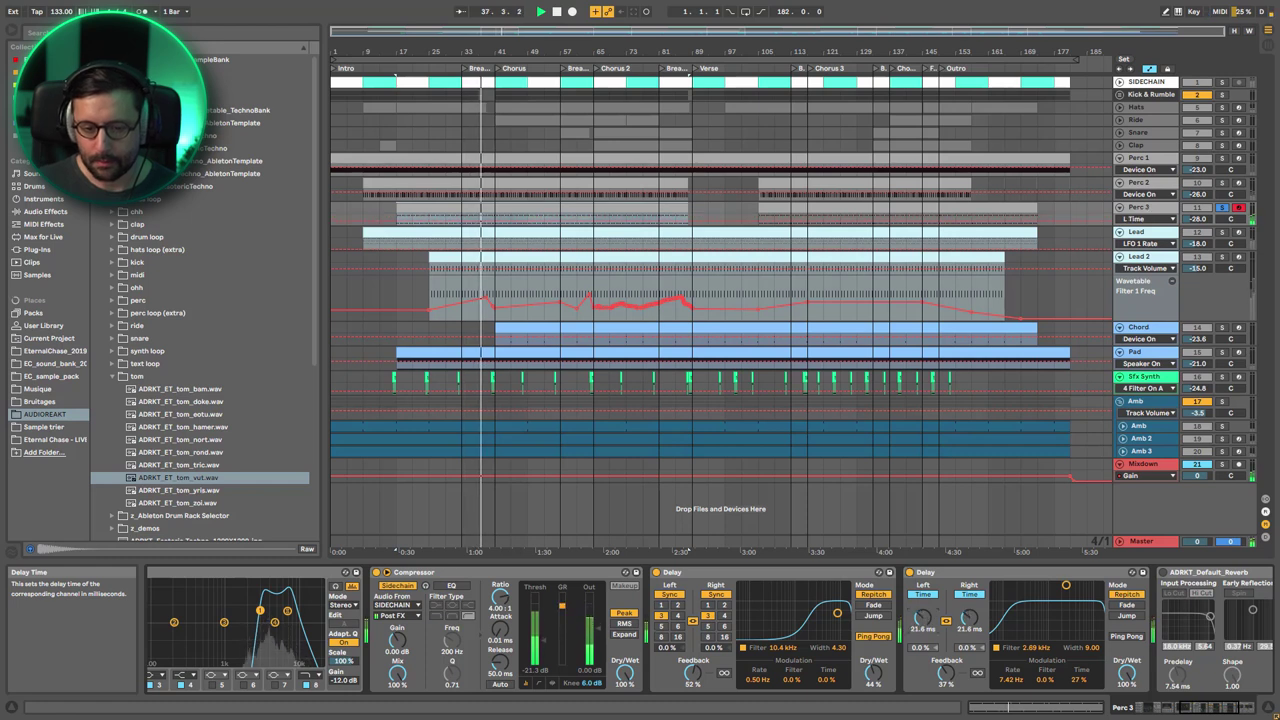
{"action": "key", "text": "ctrl+z"}
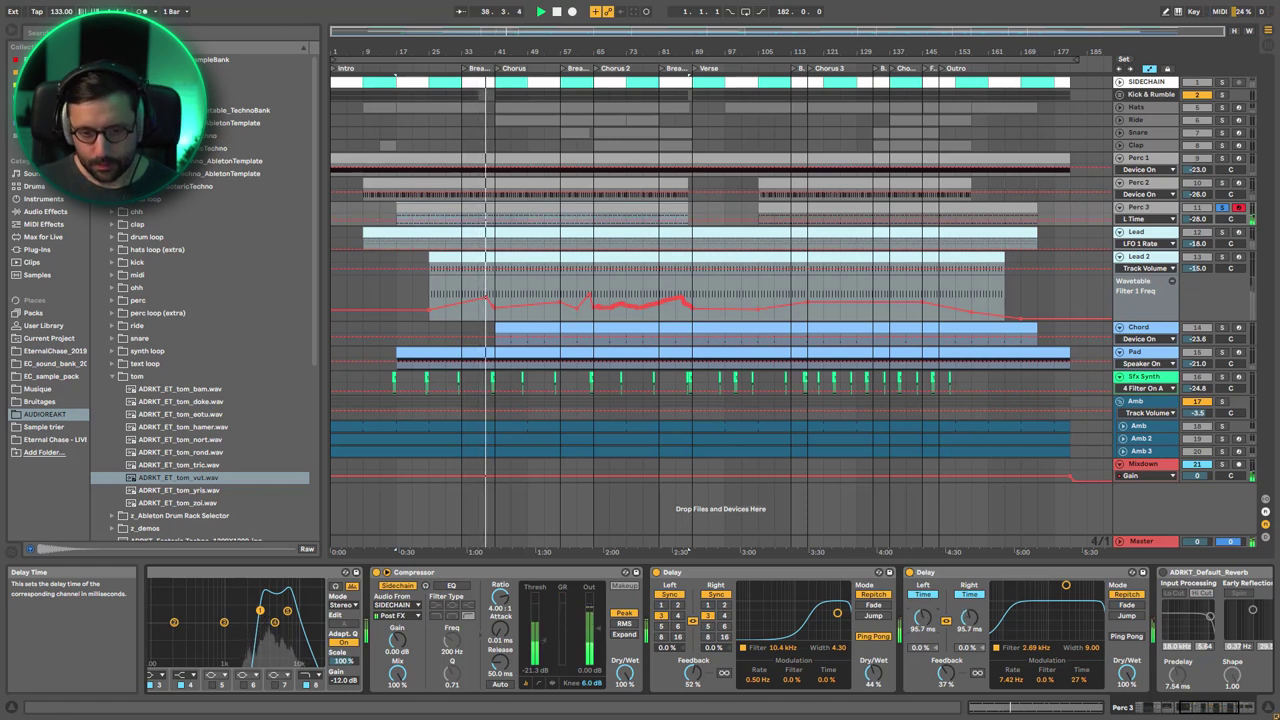
{"action": "key", "text": "space"}
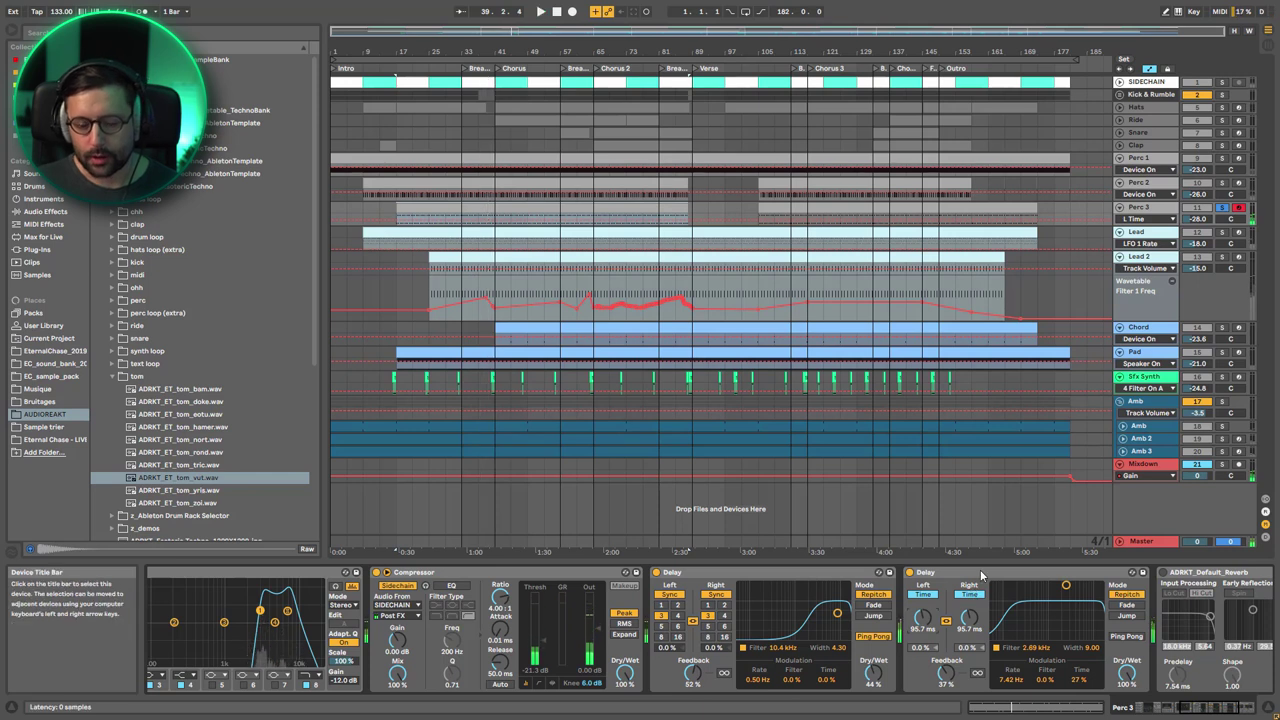
Replay Perc 3 while trying another left delay time on the second Delay, and undo the change.
{"action": "left_click", "coordinate": [1218, 710]}
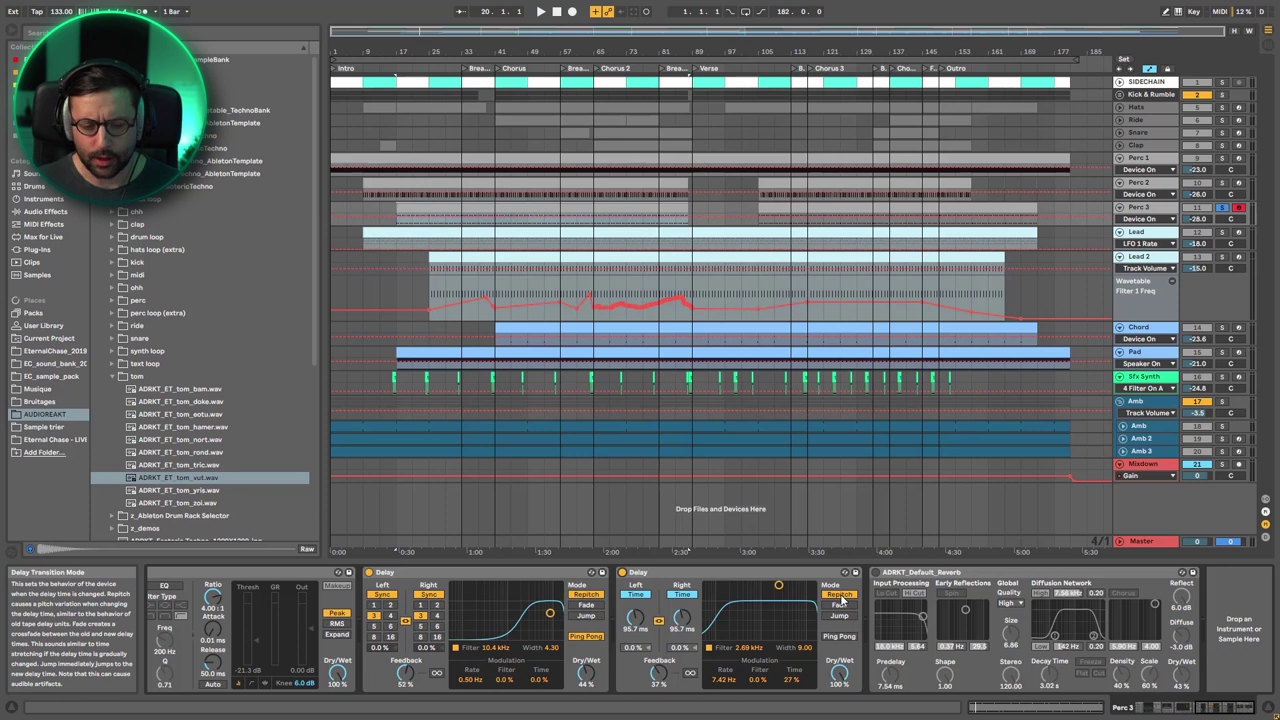
{"action": "key", "text": "space"}
{"action": "mouse_move", "coordinate": [634, 618]}
{"action": "left_mouse_down"}
{"action": "mouse_move", "coordinate": [634, 574]}
{"action": "mouse_move", "coordinate": [634, 637]}
{"action": "left_mouse_up"}
{"action": "key", "text": "space"}
{"action": "key", "text": "ctrl+z"}
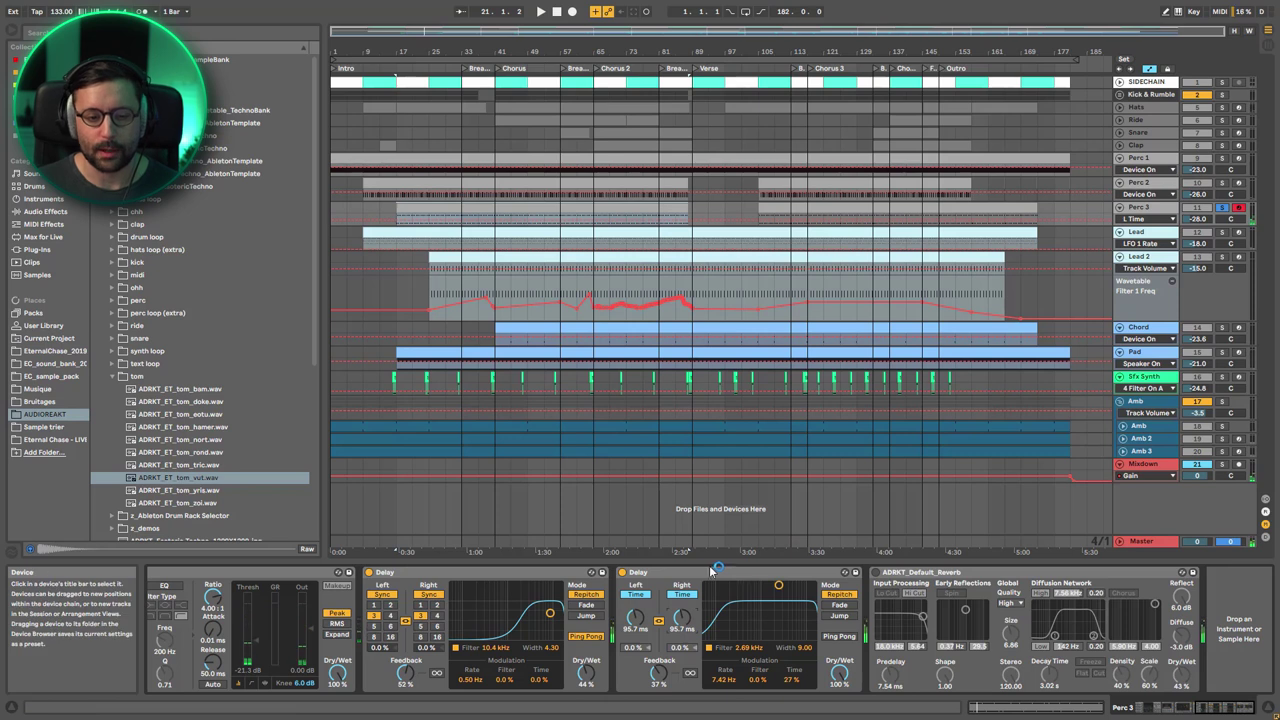
Play Perc 3 from bar 17 and switch on its ADRKT_Default_Reverb.
{"action": "left_click", "coordinate": [673, 573]}
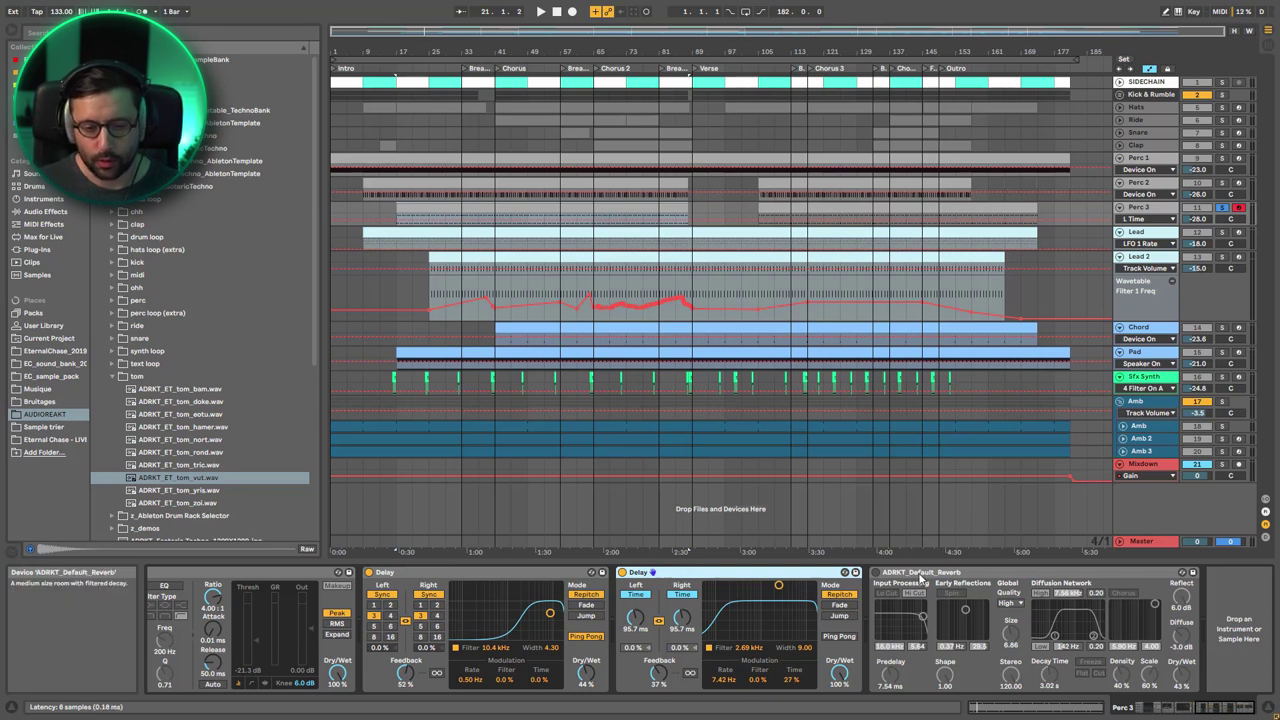
{"action": "left_click", "coordinate": [463, 576]}
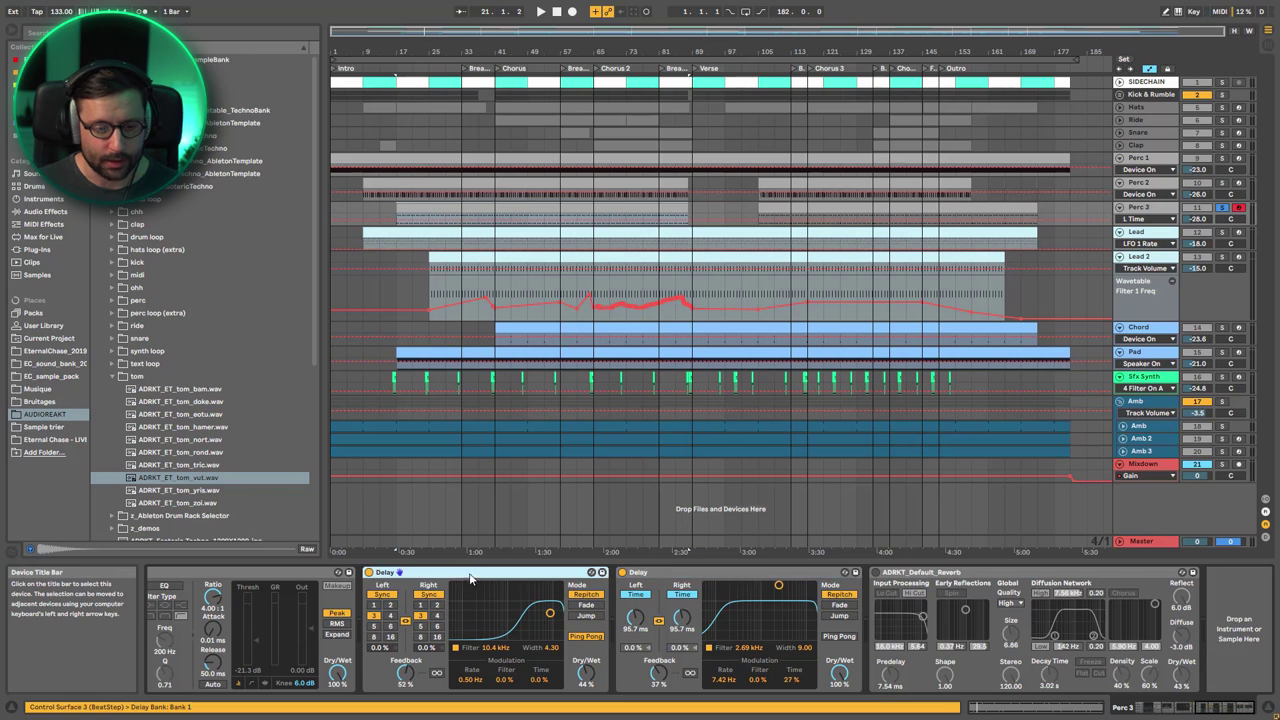
{"action": "key", "text": "space"}
{"action": "left_click", "coordinate": [877, 573]}
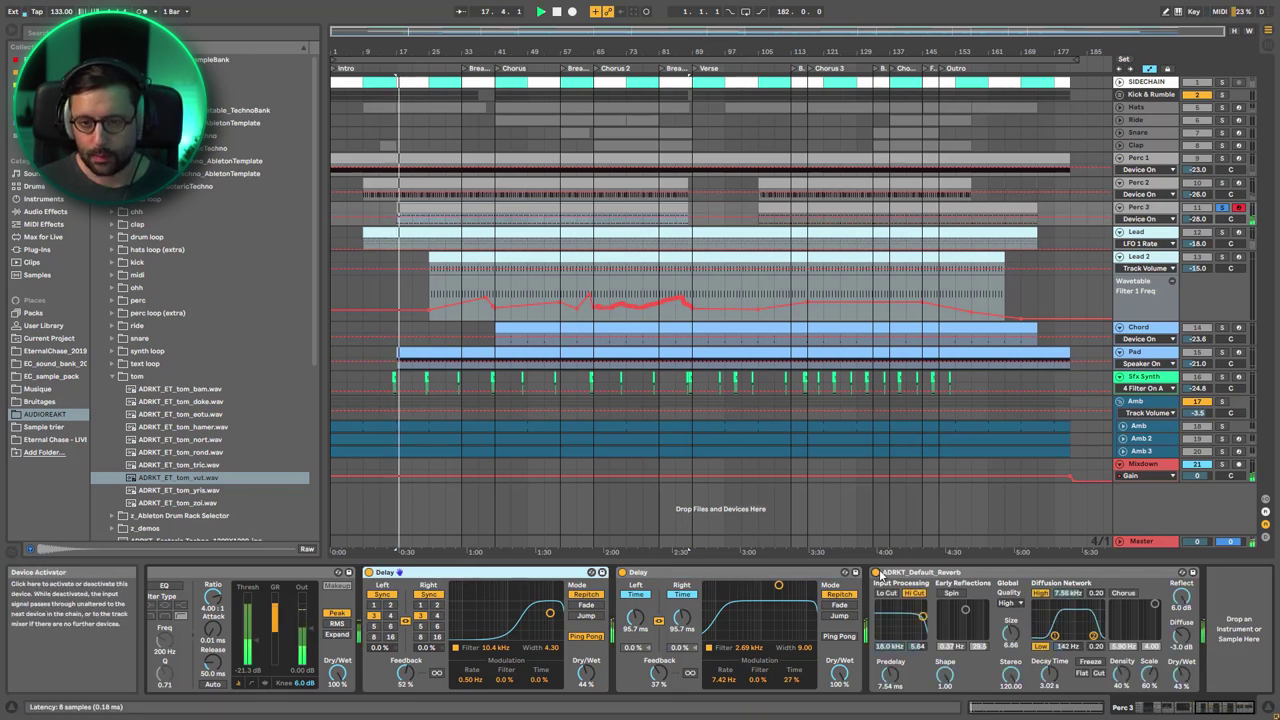
Take Perc 3 out of solo and solo the Lead track.
{"action": "left_click", "coordinate": [1150, 182]}
{"action": "left_click", "coordinate": [1221, 208]}
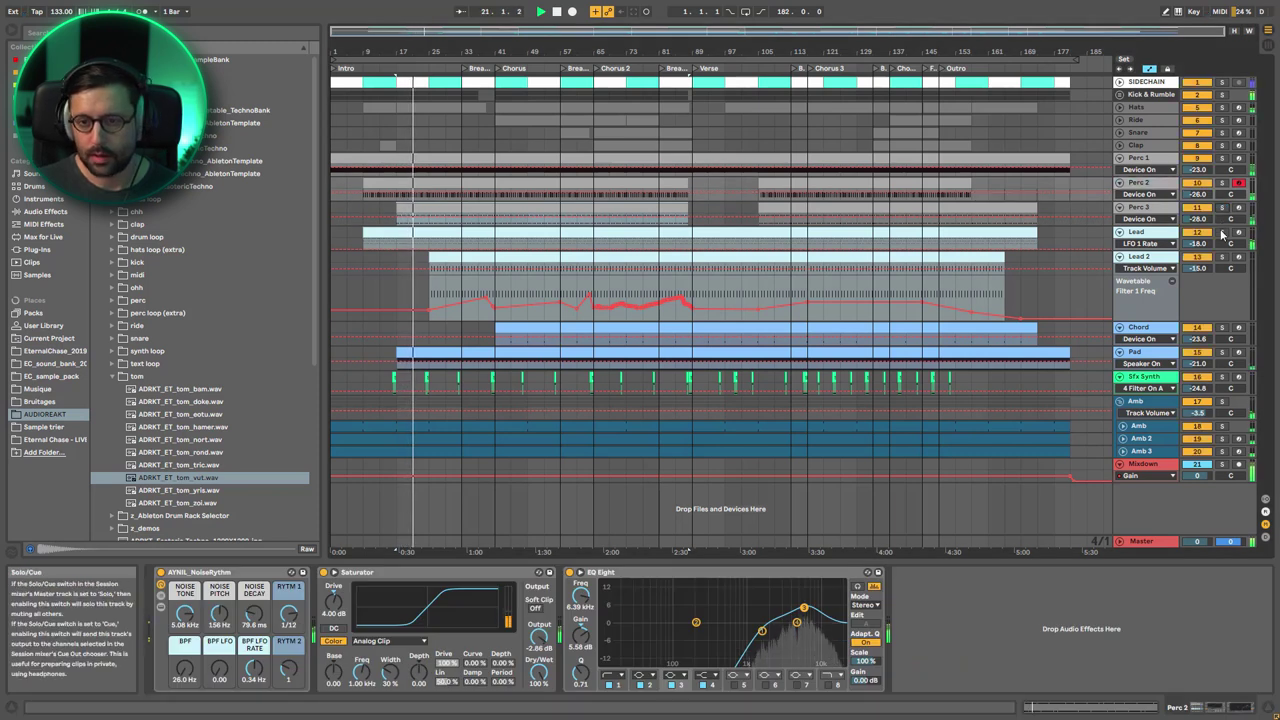
{"action": "left_click", "coordinate": [1222, 233]}
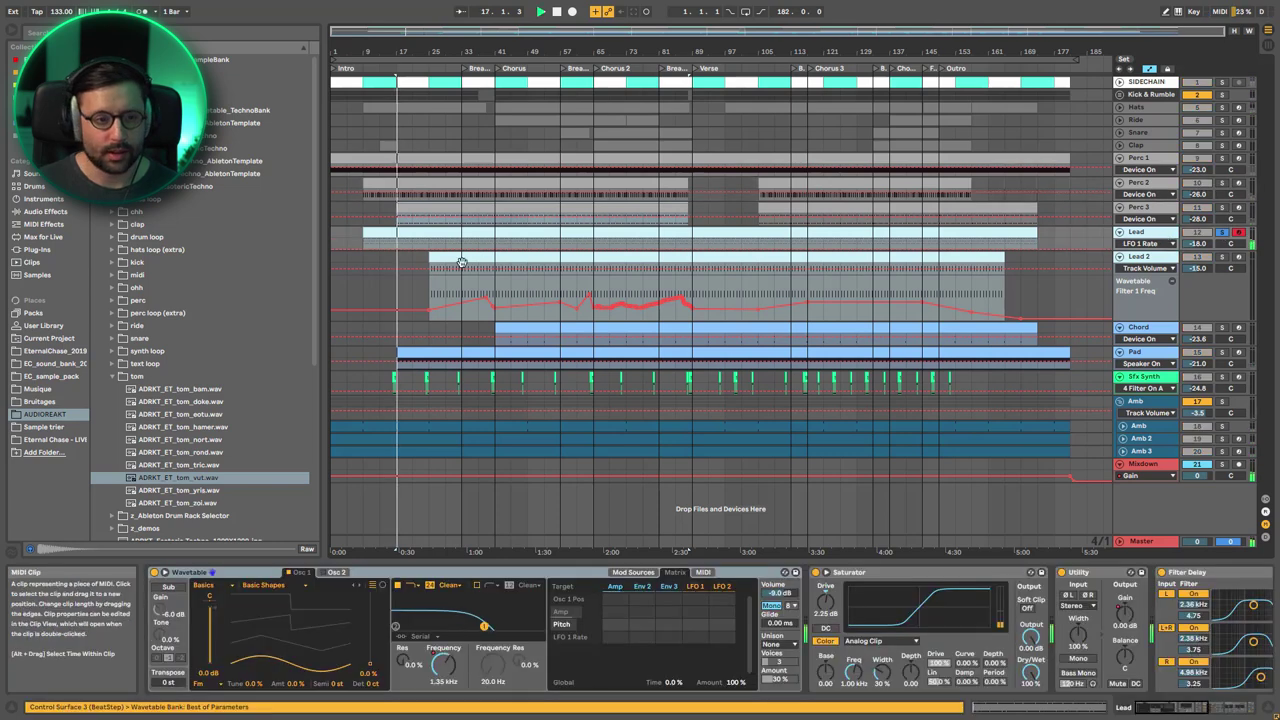
Bypass the Lead track's last Utility, ADRKT_Default_Reverb, Filter Delay and first Utility, and bring its Wavetable into view.
{"action": "scroll", "coordinate": [1000, 630], "scroll_direction": "right", "scroll_amount": 5}
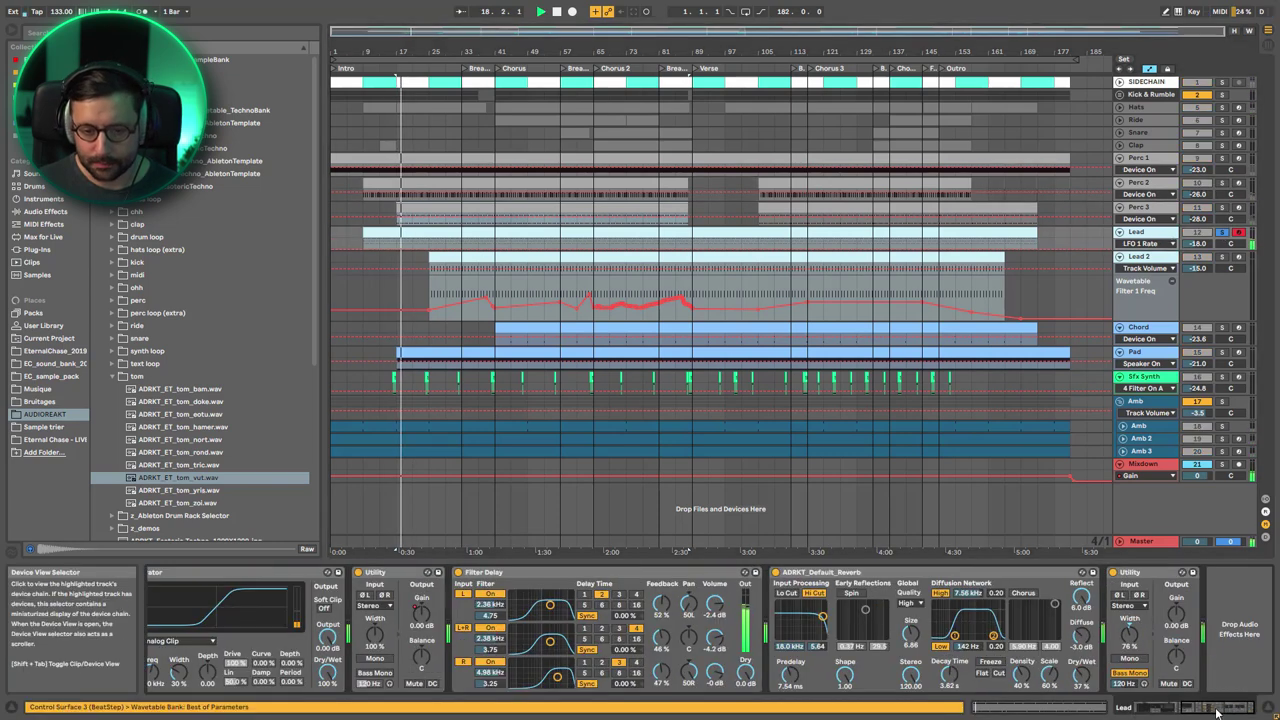
{"action": "left_click", "coordinate": [1111, 573]}
{"action": "left_click", "coordinate": [776, 573]}
{"action": "left_click", "coordinate": [457, 573]}
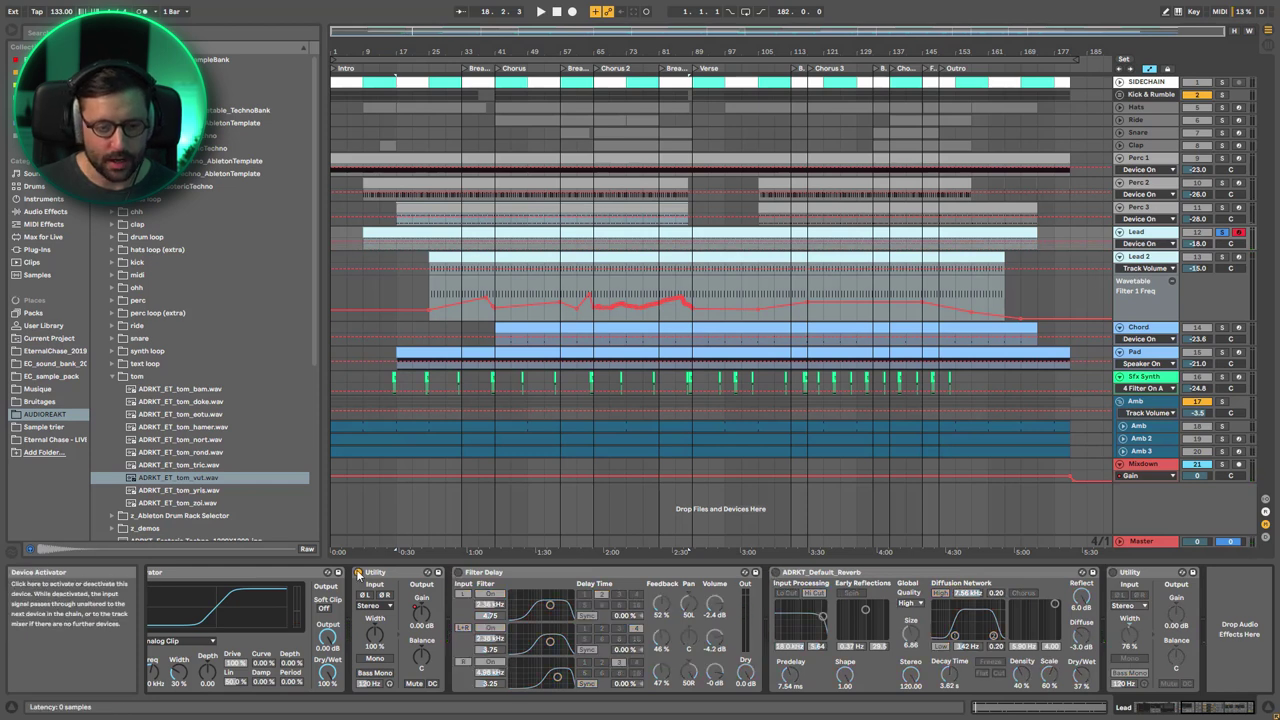
{"action": "scroll", "coordinate": [797, 586], "scroll_direction": "left", "scroll_amount": 5}
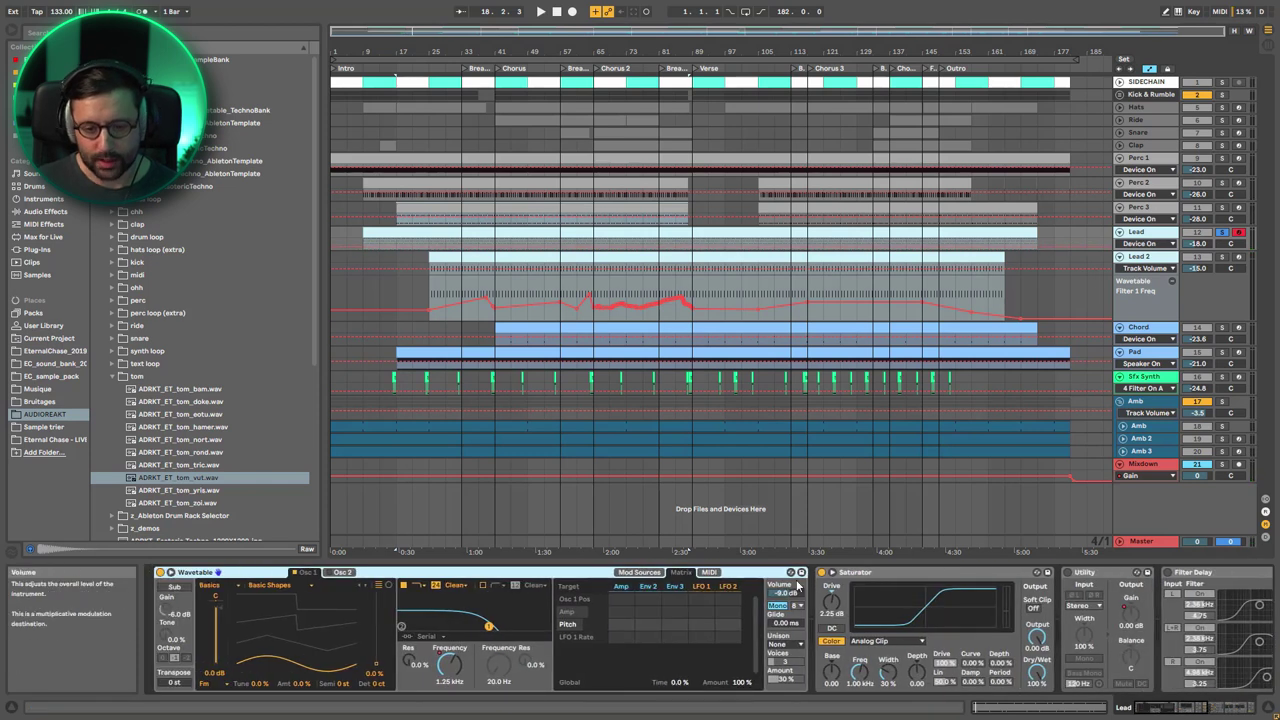
Listen to the Lead without effects and examine the Wavetable's filter frequency and amp envelope.
{"action": "key", "text": "space"}
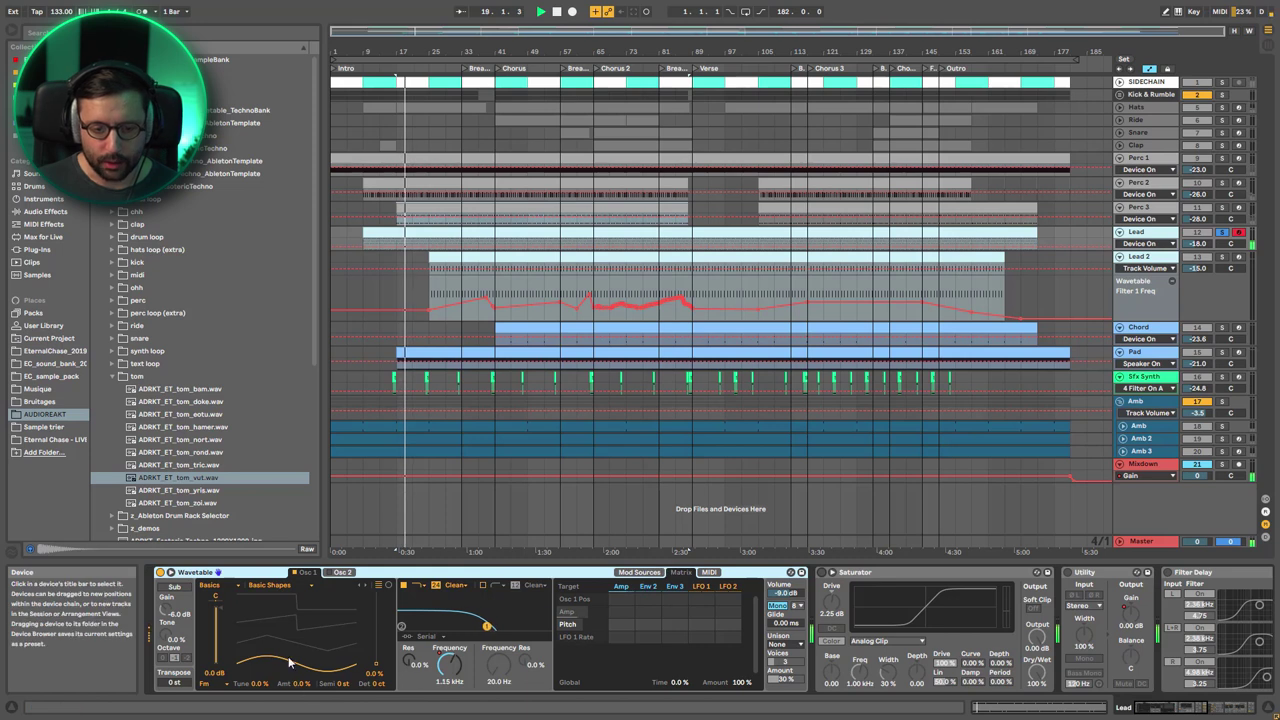
{"action": "left_click_drag", "start_coordinate": [450, 678], "coordinate": [444, 692]}
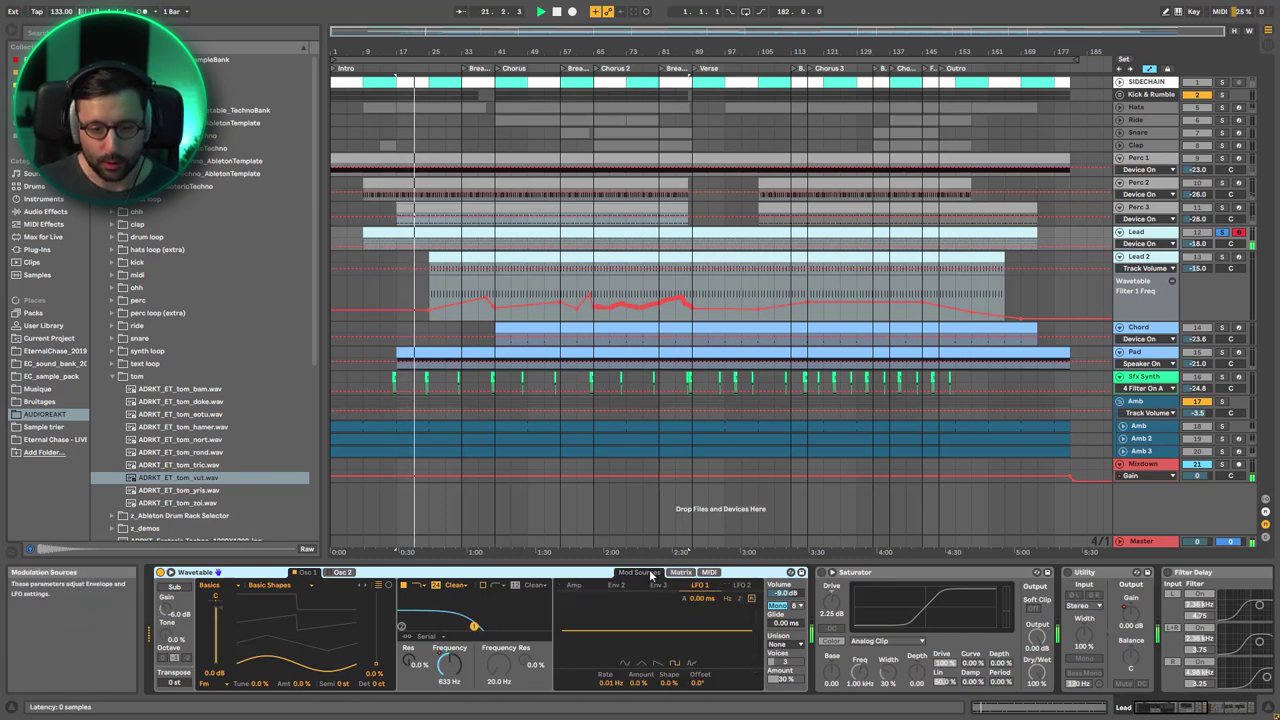
{"action": "left_click", "coordinate": [640, 572]}
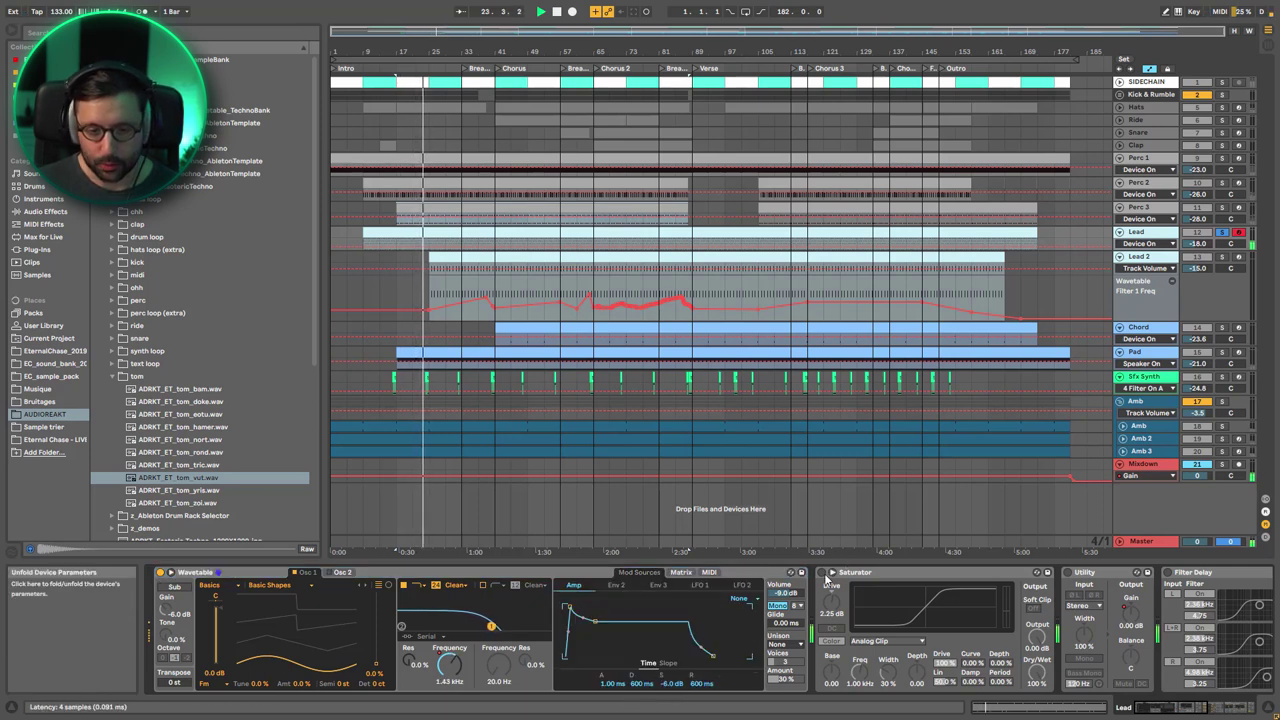
Re-enable the Lead's Saturator, first Utility and Filter Delay during playback, and stop playback.
{"action": "left_click_drag", "start_coordinate": [1126, 706], "coordinate": [1172, 706]}
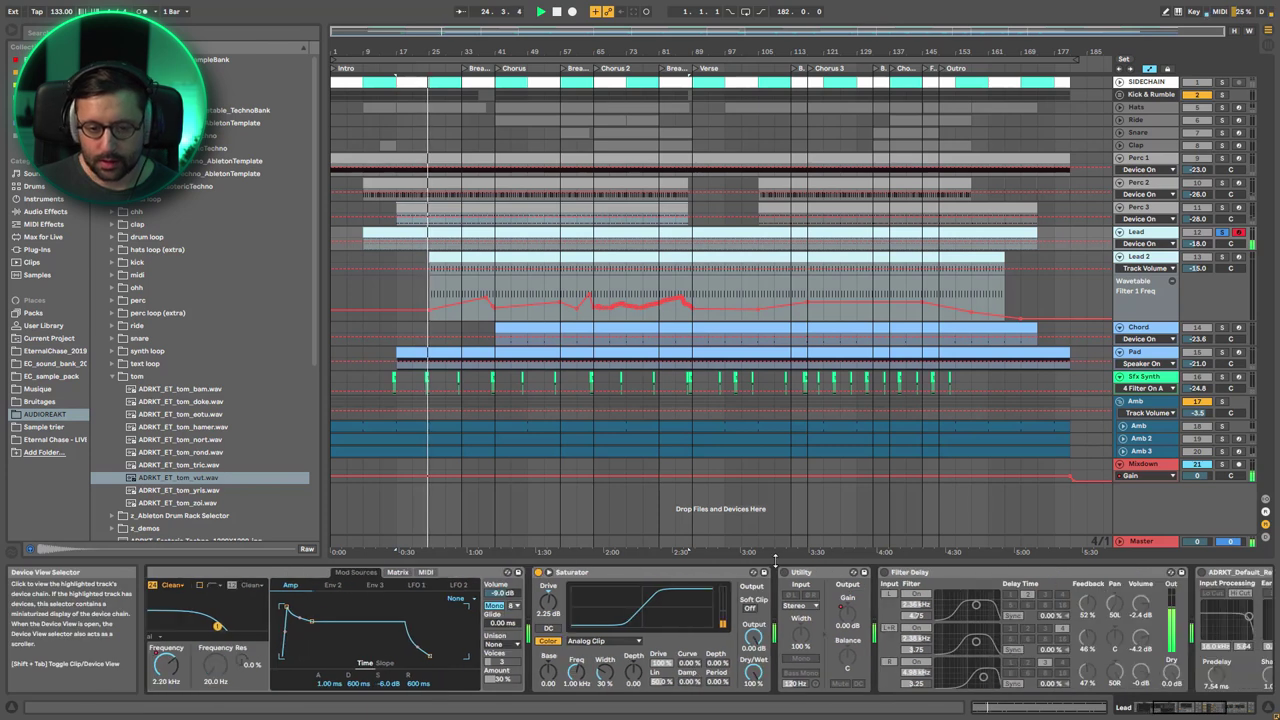
{"action": "left_click", "coordinate": [884, 572]}
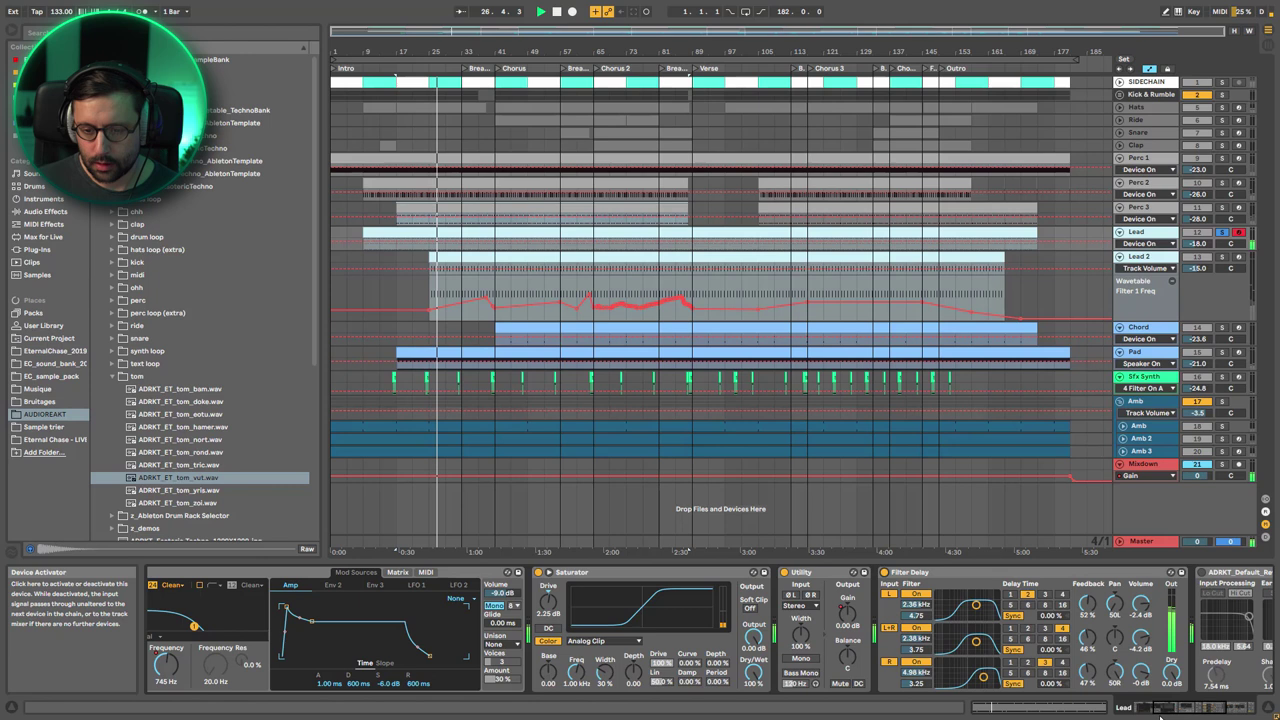
{"action": "left_click_drag", "start_coordinate": [1162, 708], "coordinate": [1185, 708]}
{"action": "key", "text": "space"}
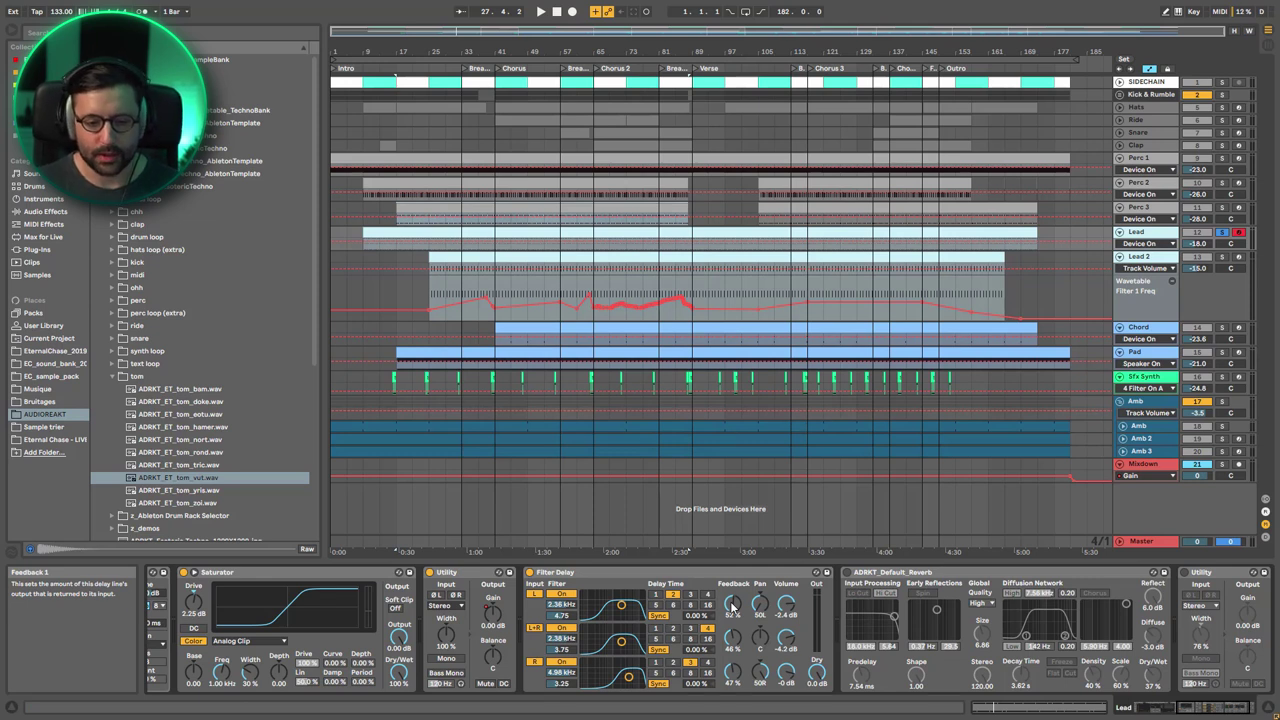
Play the Lead from bar 17 and re-enable its ADRKT_Default_Reverb and last Utility.
{"action": "left_click", "coordinate": [847, 572]}
{"action": "key", "text": "space"}
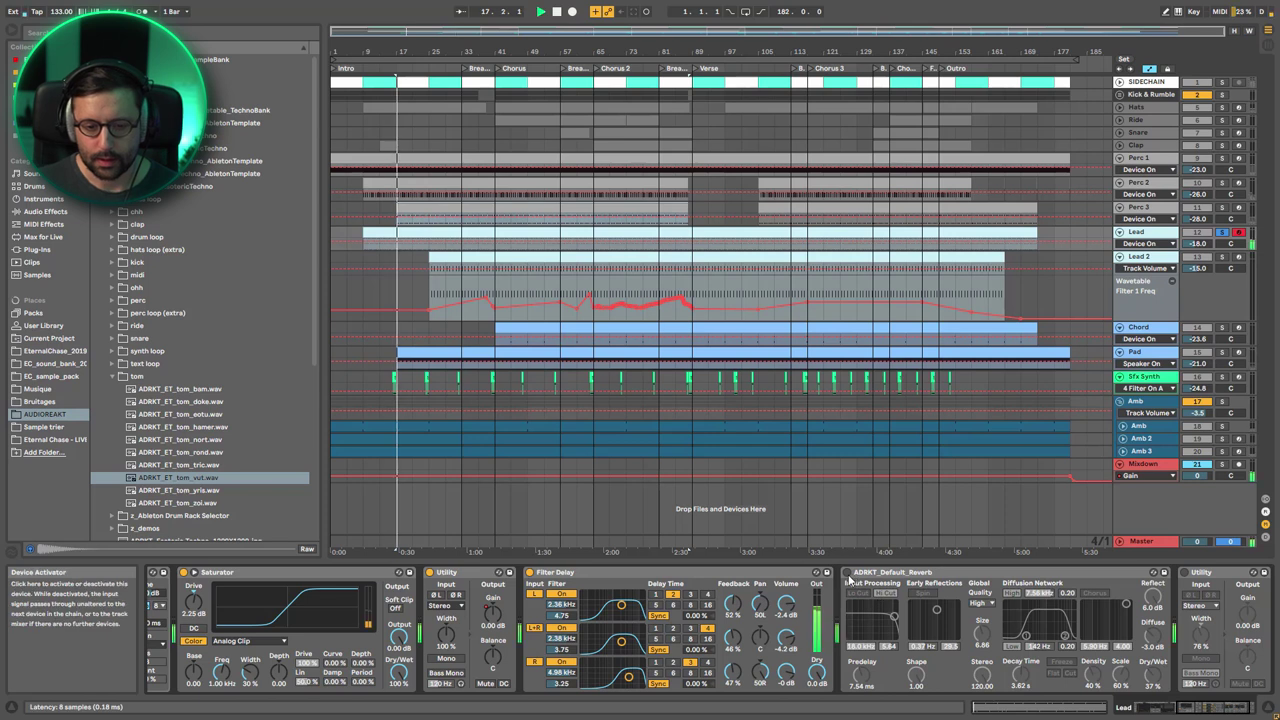
{"action": "left_click", "coordinate": [1228, 707]}
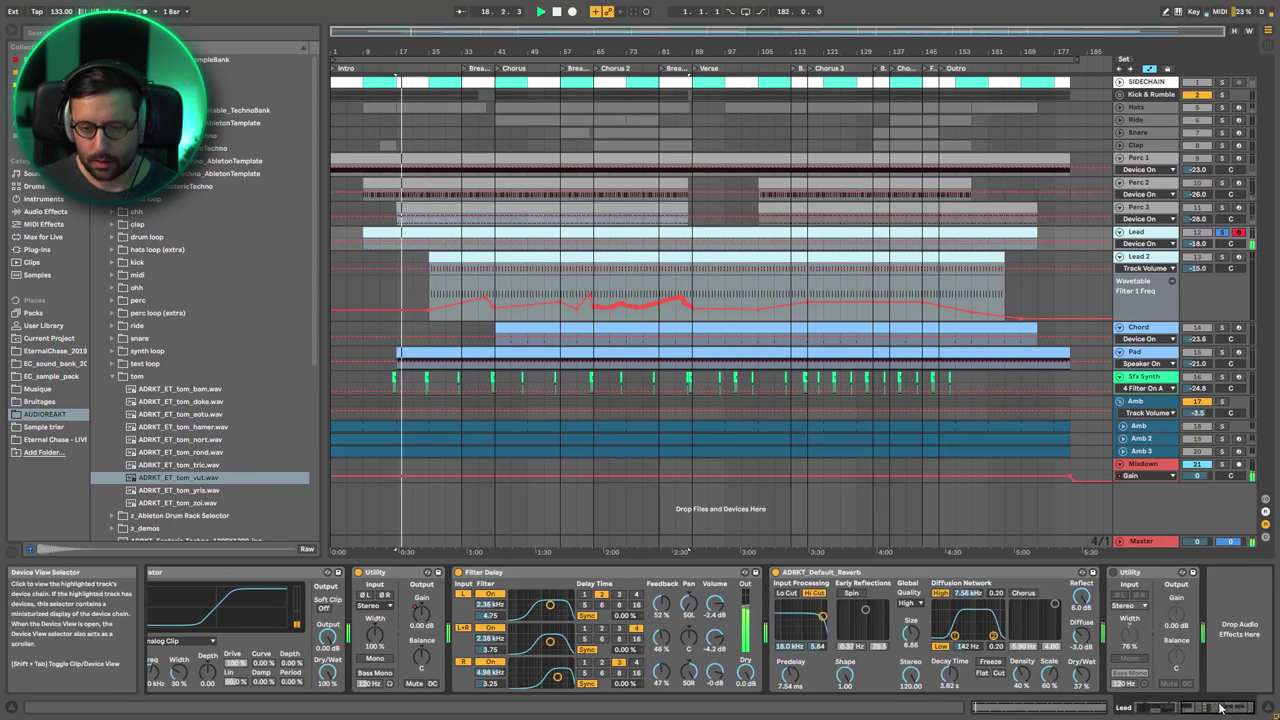
{"action": "left_click", "coordinate": [1114, 575]}
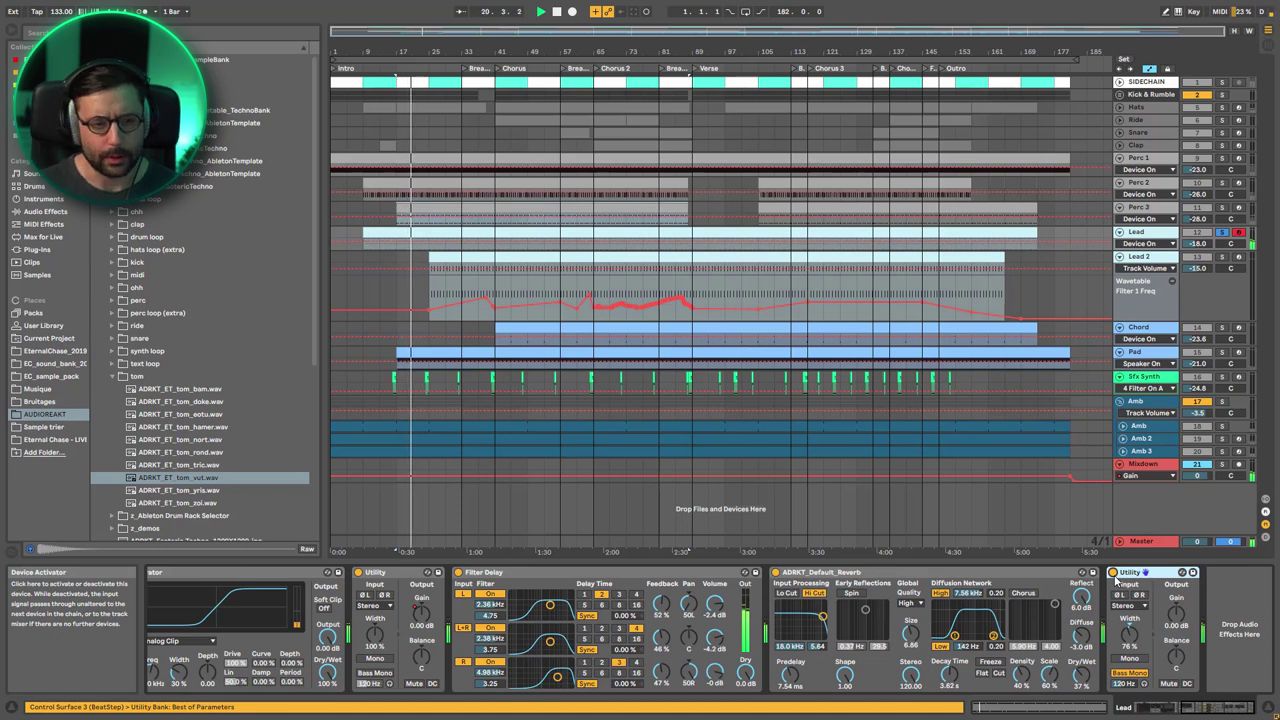
Open the Lead MIDI clip in the note editor, stop playback and fold the view to the used notes.
{"action": "double_click", "coordinate": [429, 231]}
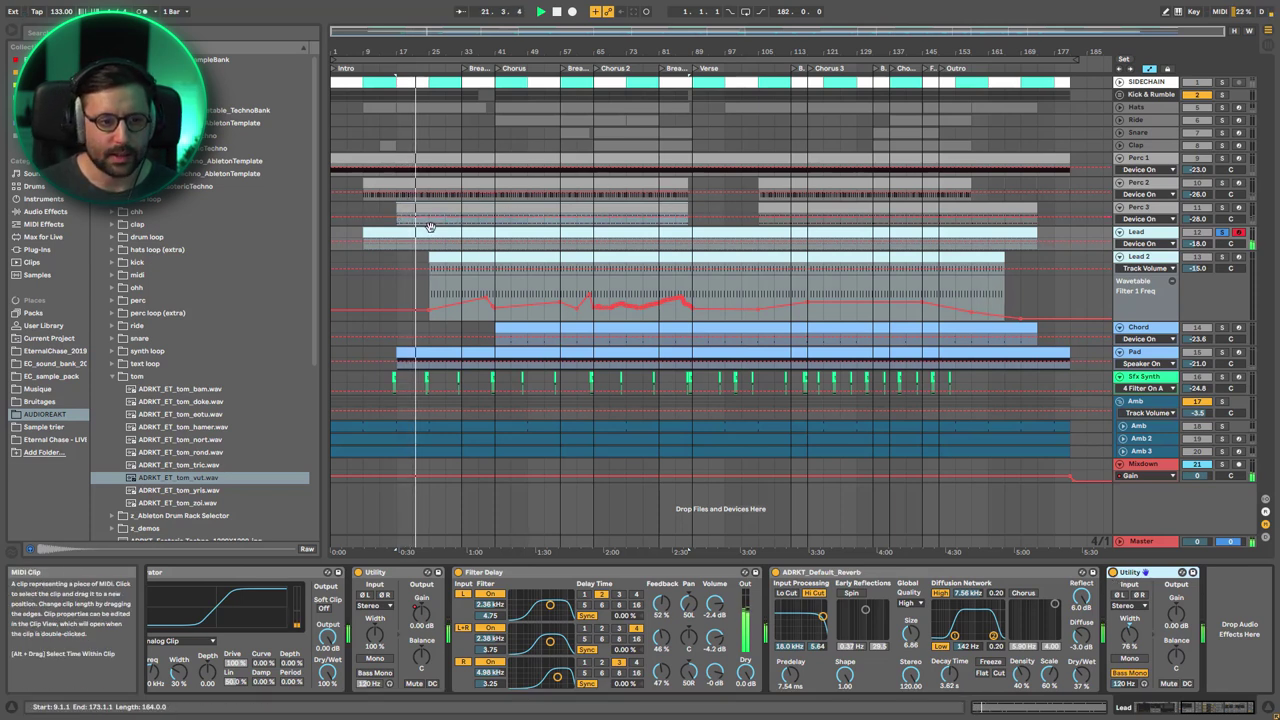
{"action": "left_click_drag", "start_coordinate": [309, 312], "coordinate": [309, 340]}
{"action": "key", "text": "space"}
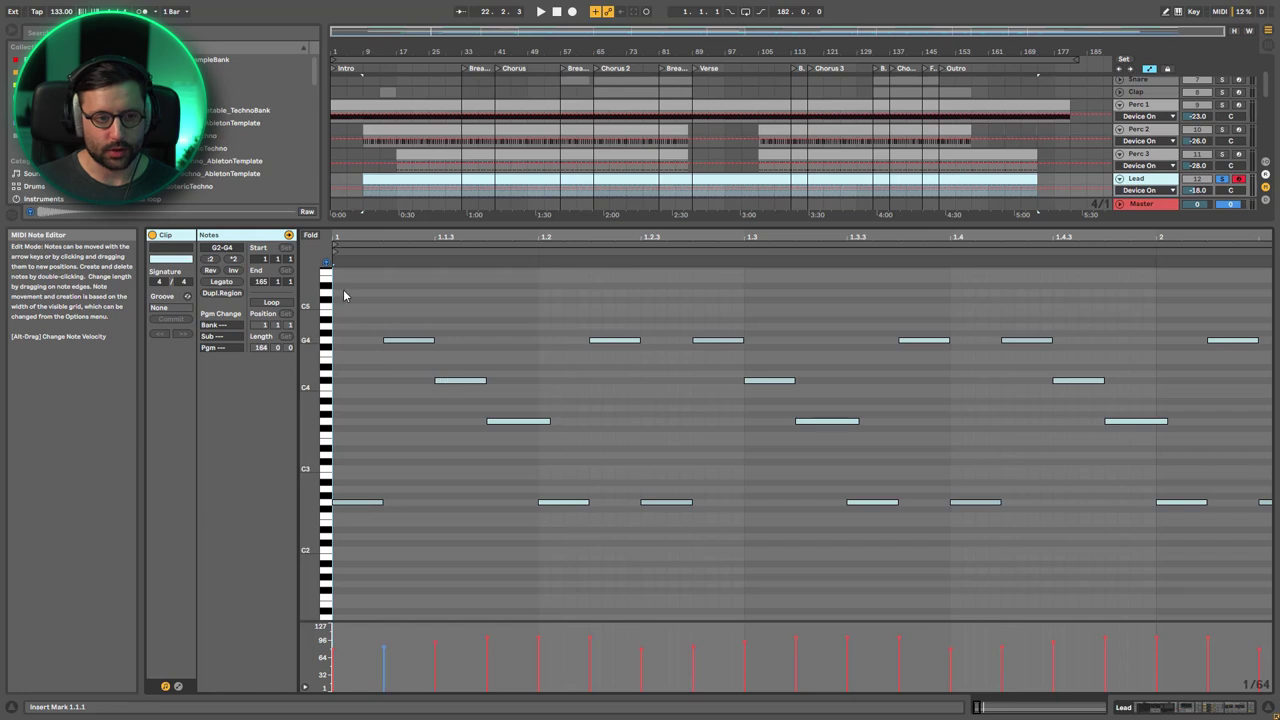
{"action": "left_click", "coordinate": [310, 235]}
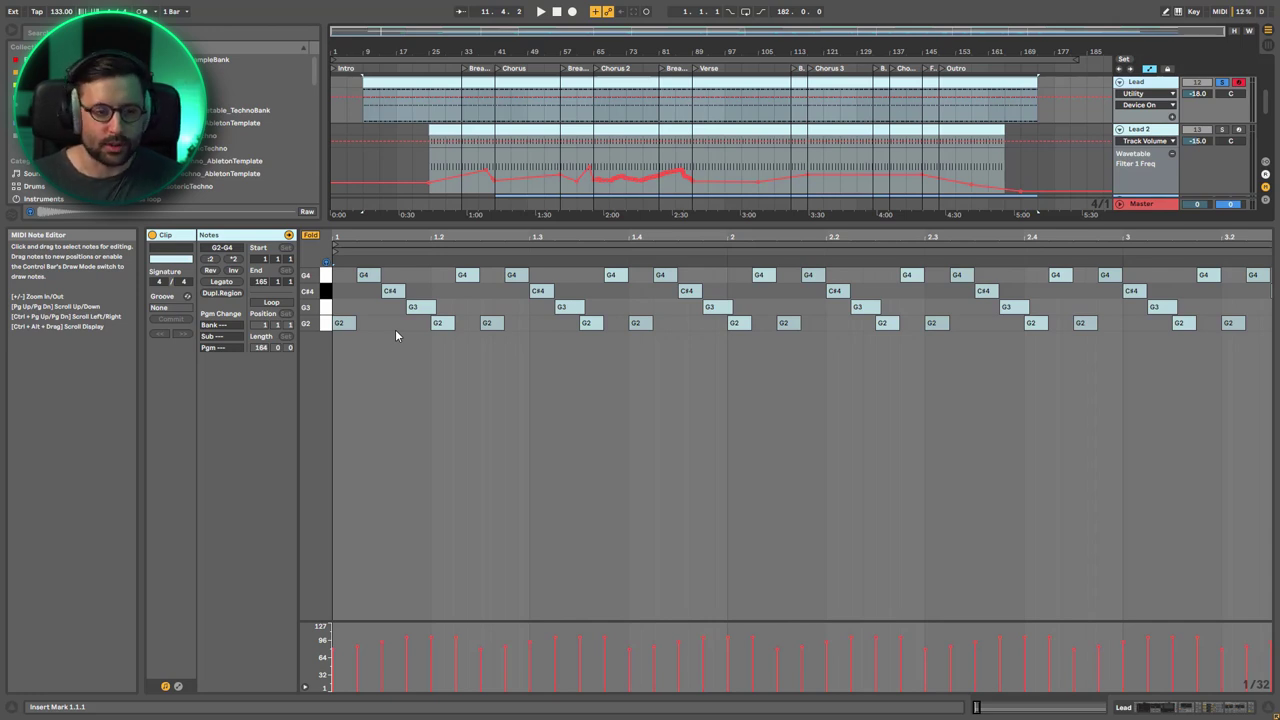
Audition the Lead note pattern from position 1.1.2 of the clip and return to the arrangement and device chain.
{"action": "left_click", "coordinate": [352, 311]}
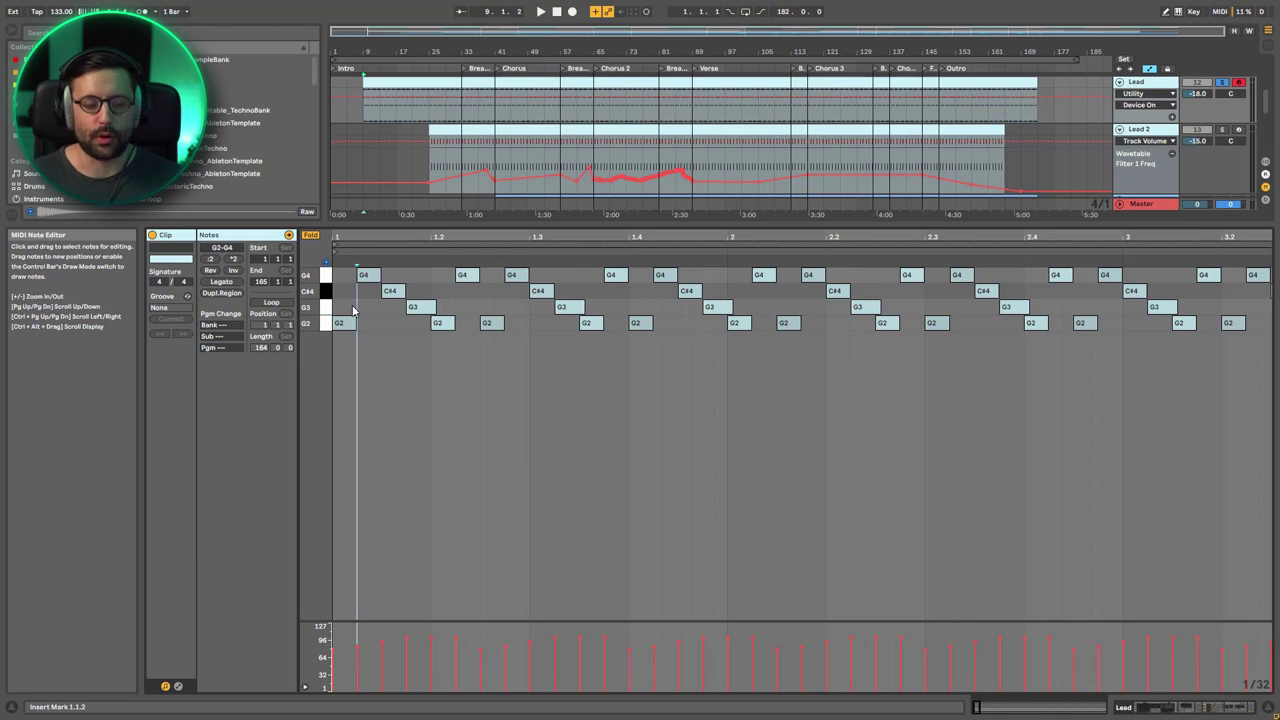
{"action": "key", "text": "space"}
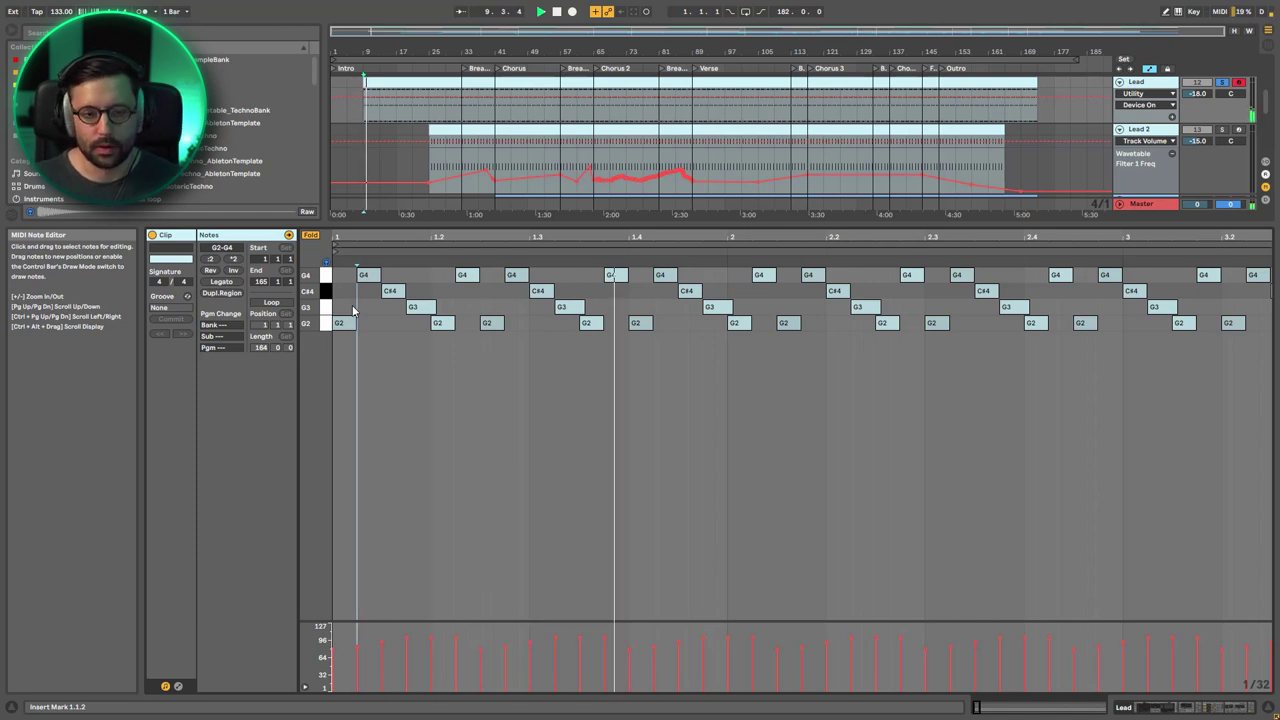
{"action": "key", "text": "space"}
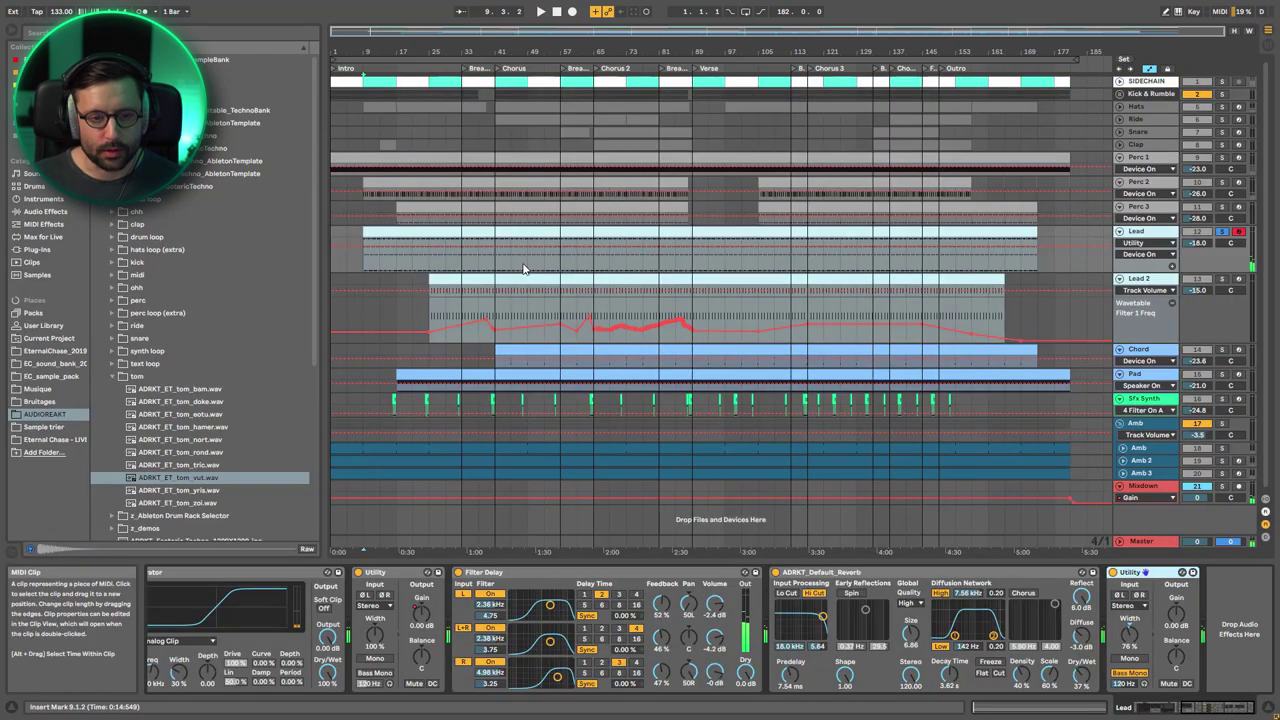
Solo the Lead 2 track instead of Lead and play it from bar 29.
{"action": "left_click", "coordinate": [523, 268]}
{"action": "left_click", "coordinate": [452, 306]}
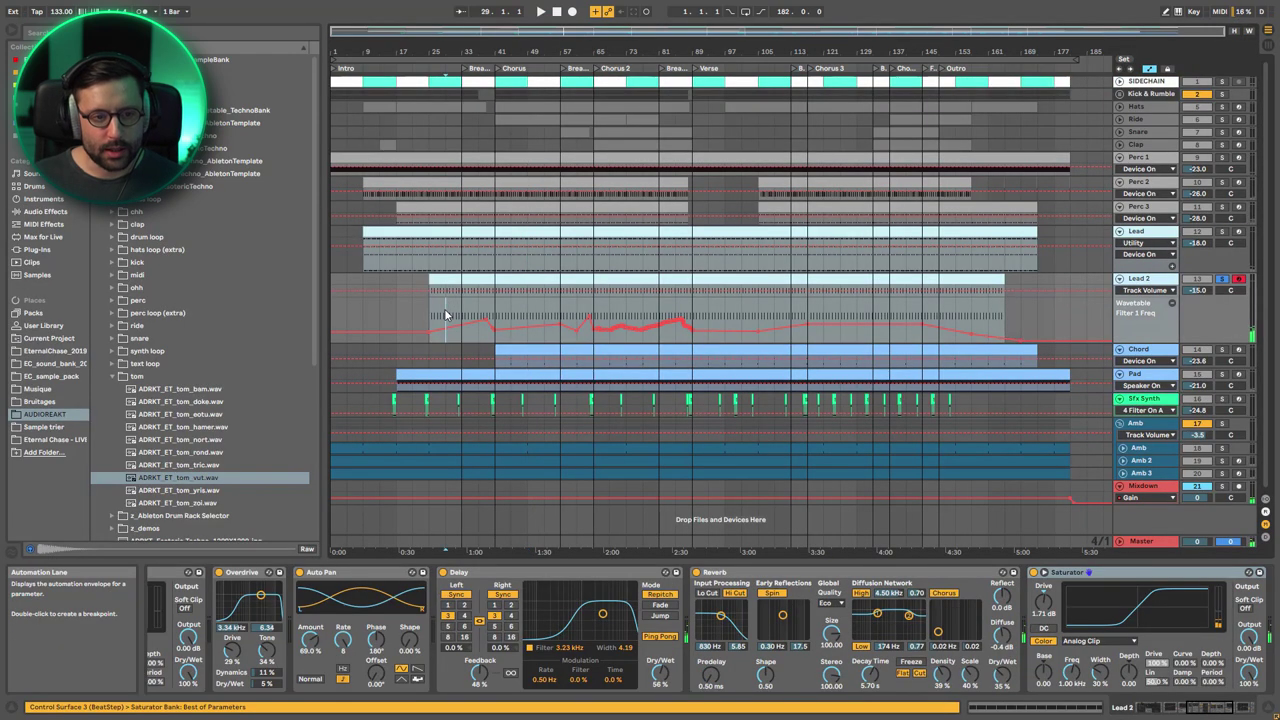
{"action": "key", "text": "space"}
Turn off every effect after Wavetable on Lead 2: both EQ Eights, both Saturators, Reverb, Delay, Auto Pan and Overdrive.
{"action": "left_click_drag", "start_coordinate": [1207, 707], "coordinate": [1230, 707]}
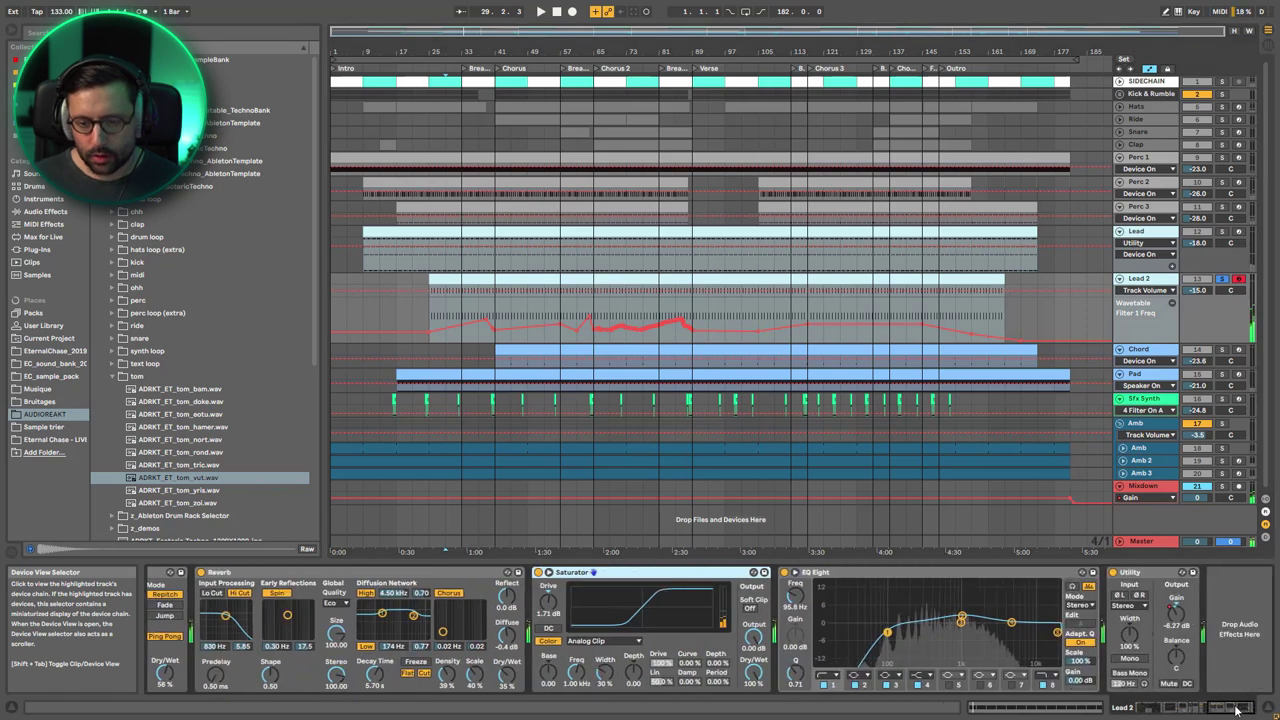
{"action": "left_click", "coordinate": [786, 573]}
{"action": "left_click_drag", "start_coordinate": [1229, 707], "coordinate": [1219, 707]}
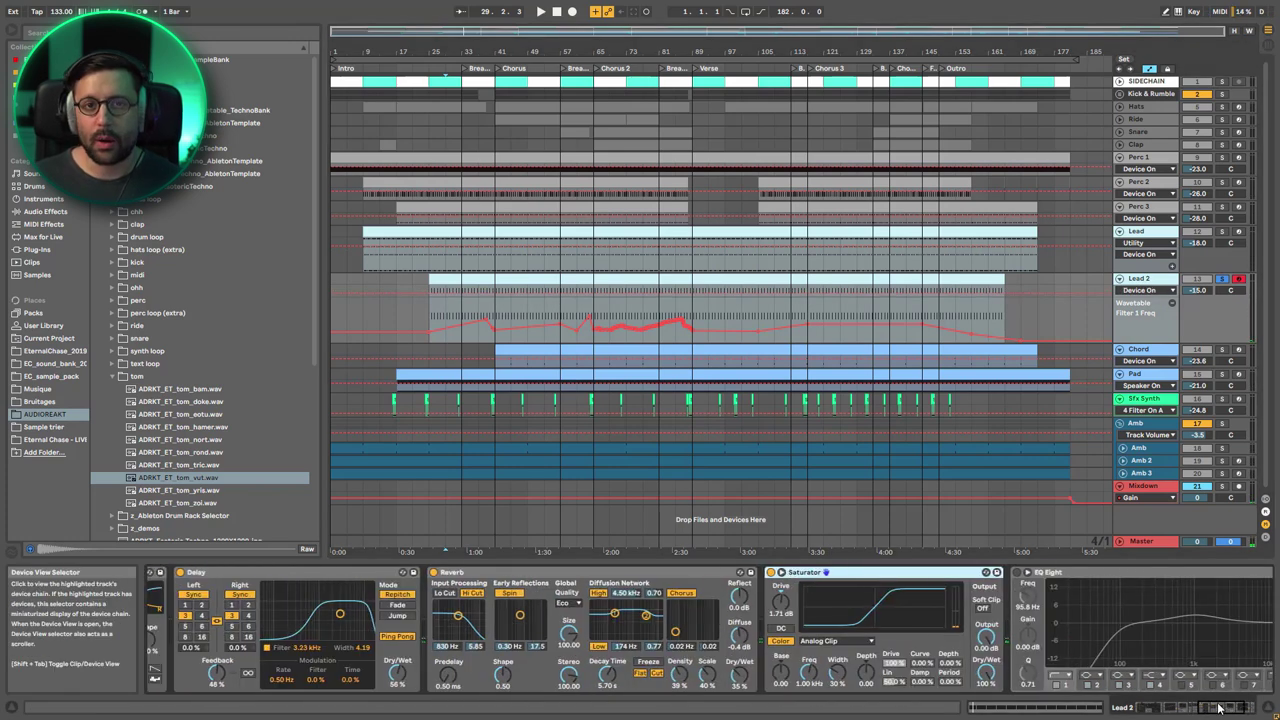
{"action": "left_click", "coordinate": [771, 572]}
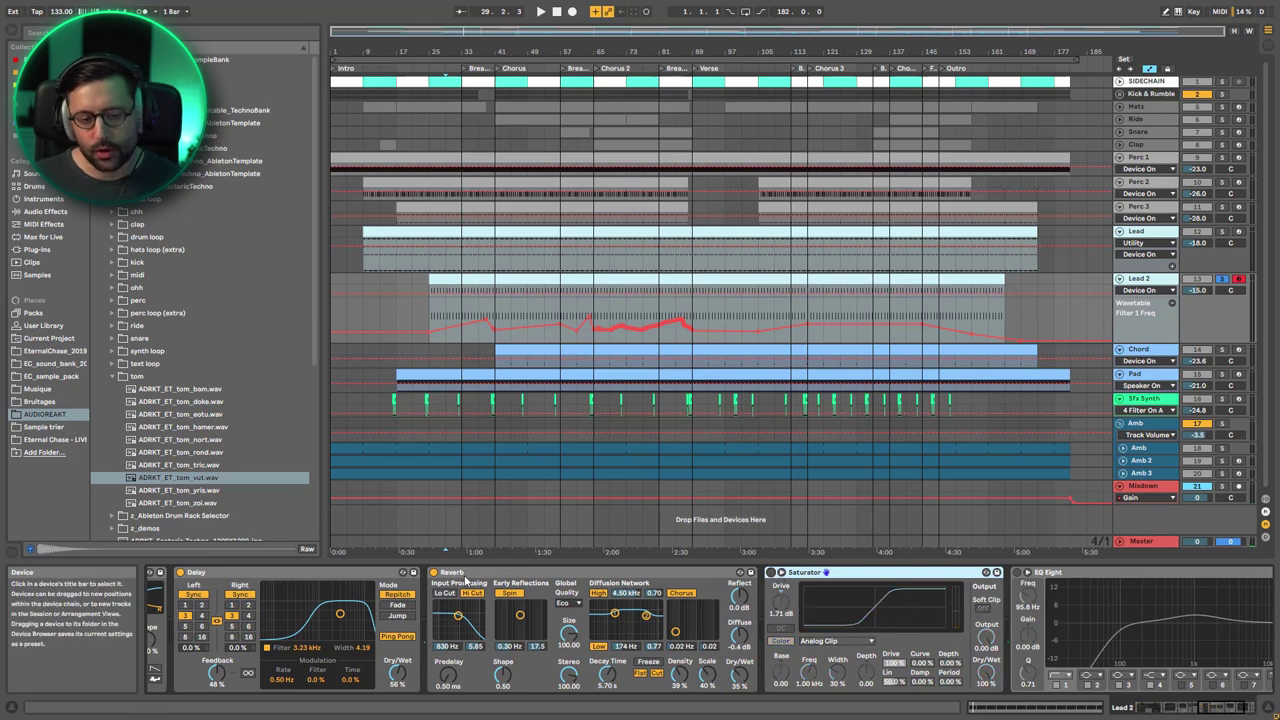
{"action": "left_click", "coordinate": [434, 572]}
{"action": "scroll", "coordinate": [987, 576], "scroll_direction": "left", "scroll_amount": 8}
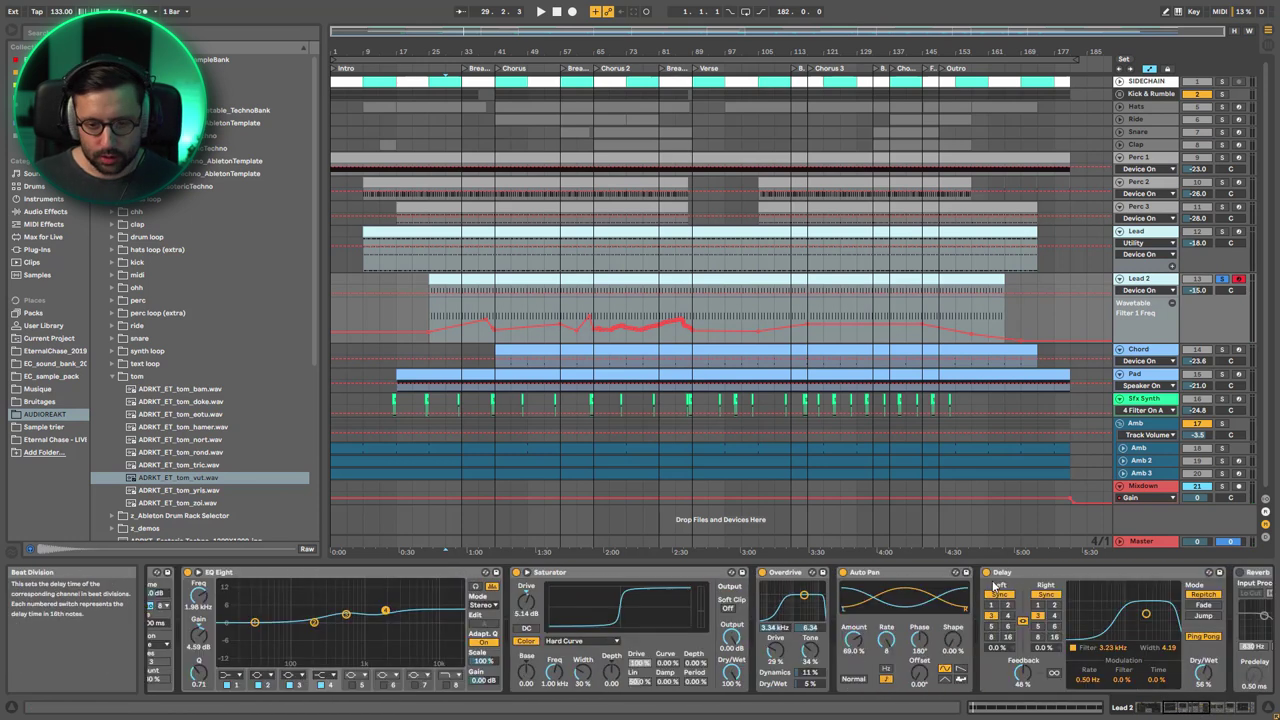
{"action": "left_click", "coordinate": [987, 573]}
{"action": "left_click", "coordinate": [843, 572]}
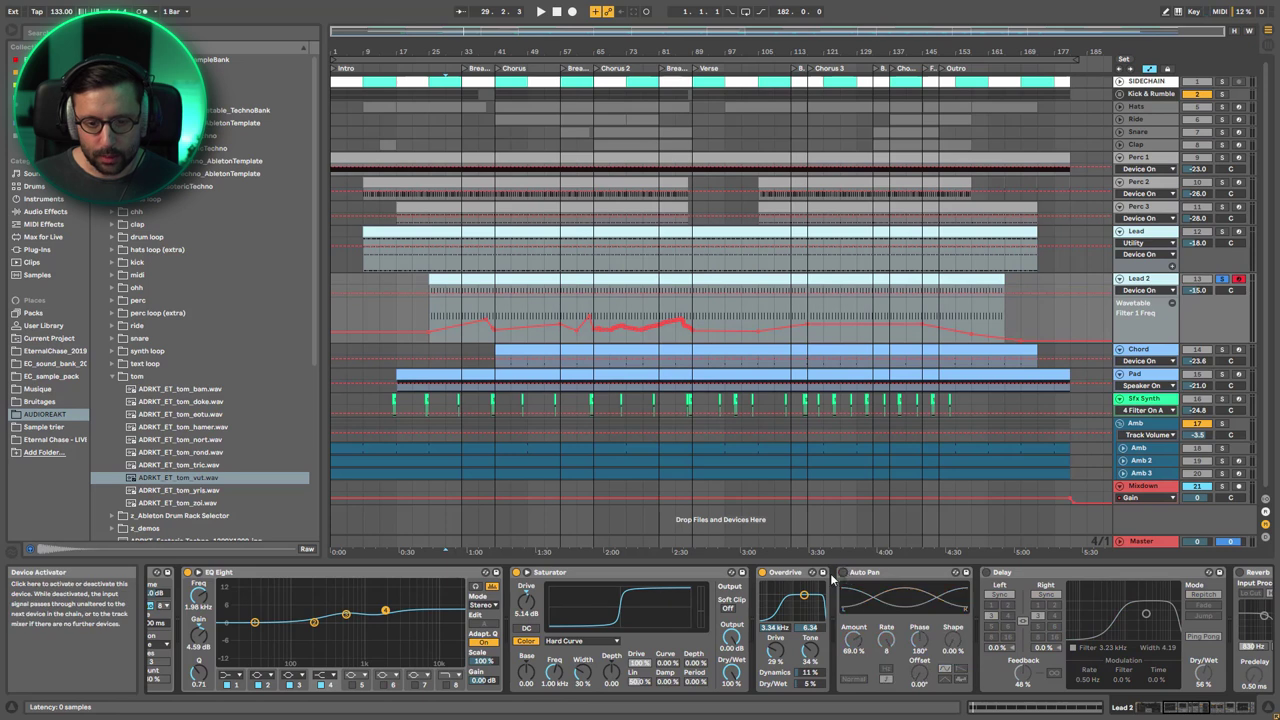
{"action": "left_click", "coordinate": [762, 572]}
{"action": "left_click", "coordinate": [516, 572]}
{"action": "left_click", "coordinate": [187, 572]}
Play the dry Lead 2 from bar 29, comparing Wavetable's sub oscillator off and on and trying the Osc 1 Warp amount.
{"action": "left_click_drag", "start_coordinate": [1197, 708], "coordinate": [1133, 708]}
{"action": "key", "text": "space"}
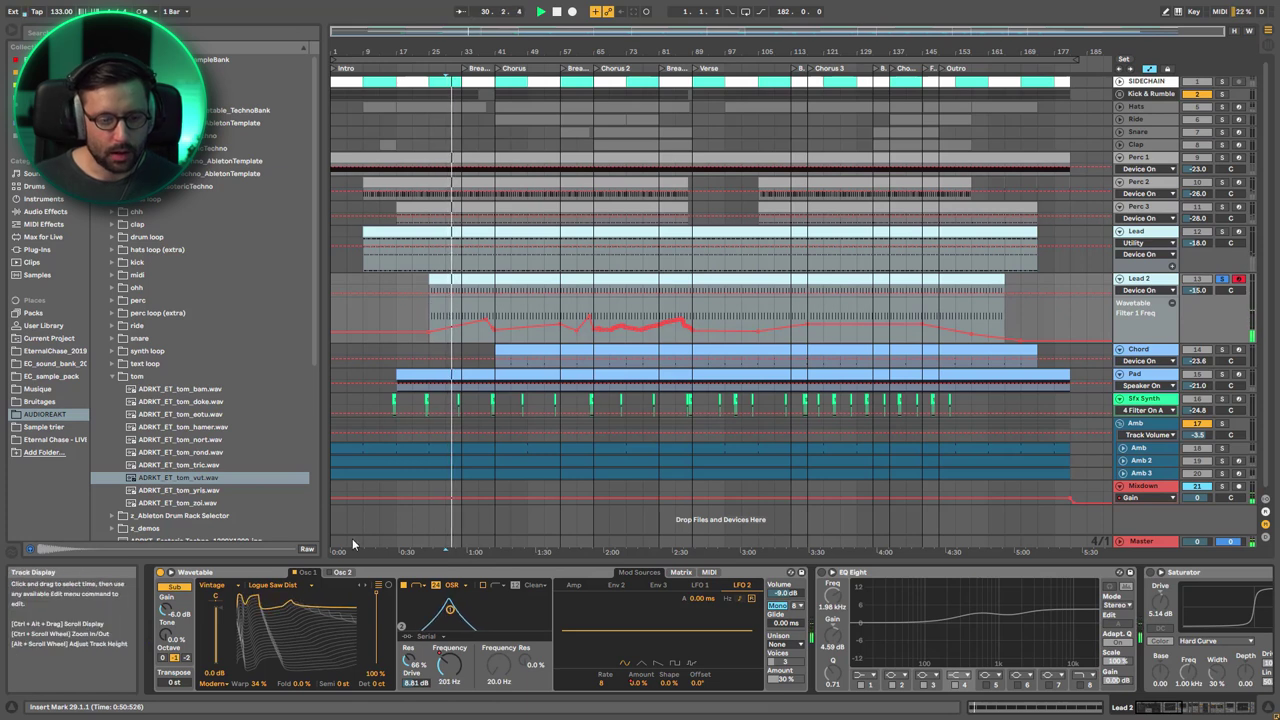
{"action": "left_click", "coordinate": [173, 588]}
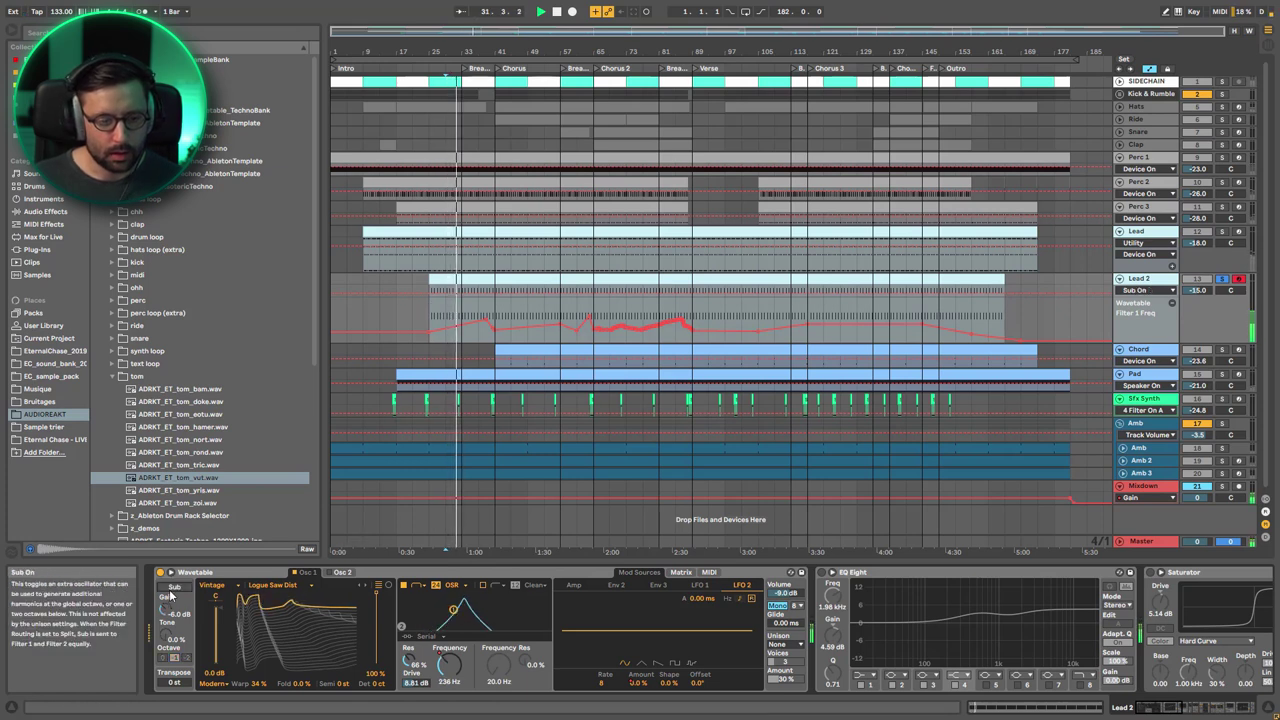
{"action": "left_click", "coordinate": [176, 588]}
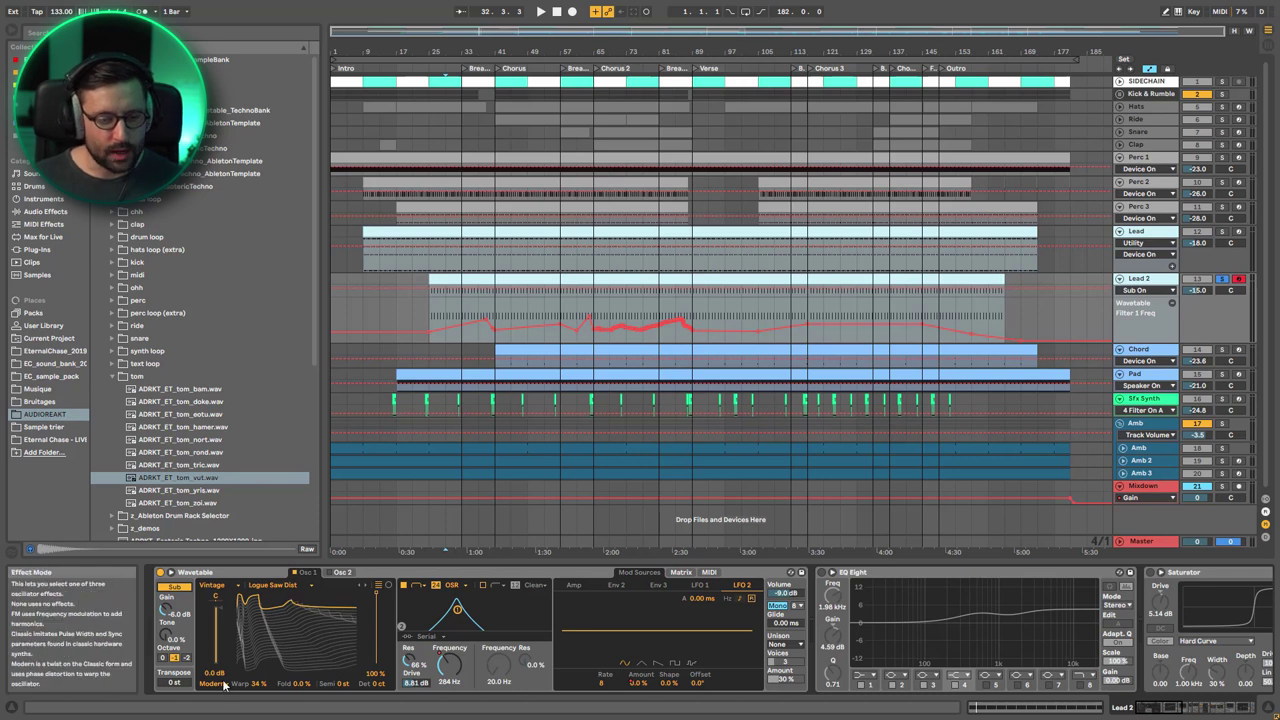
{"action": "left_click_drag", "start_coordinate": [257, 686], "coordinate": [257, 719]}
{"action": "key", "text": "space"}
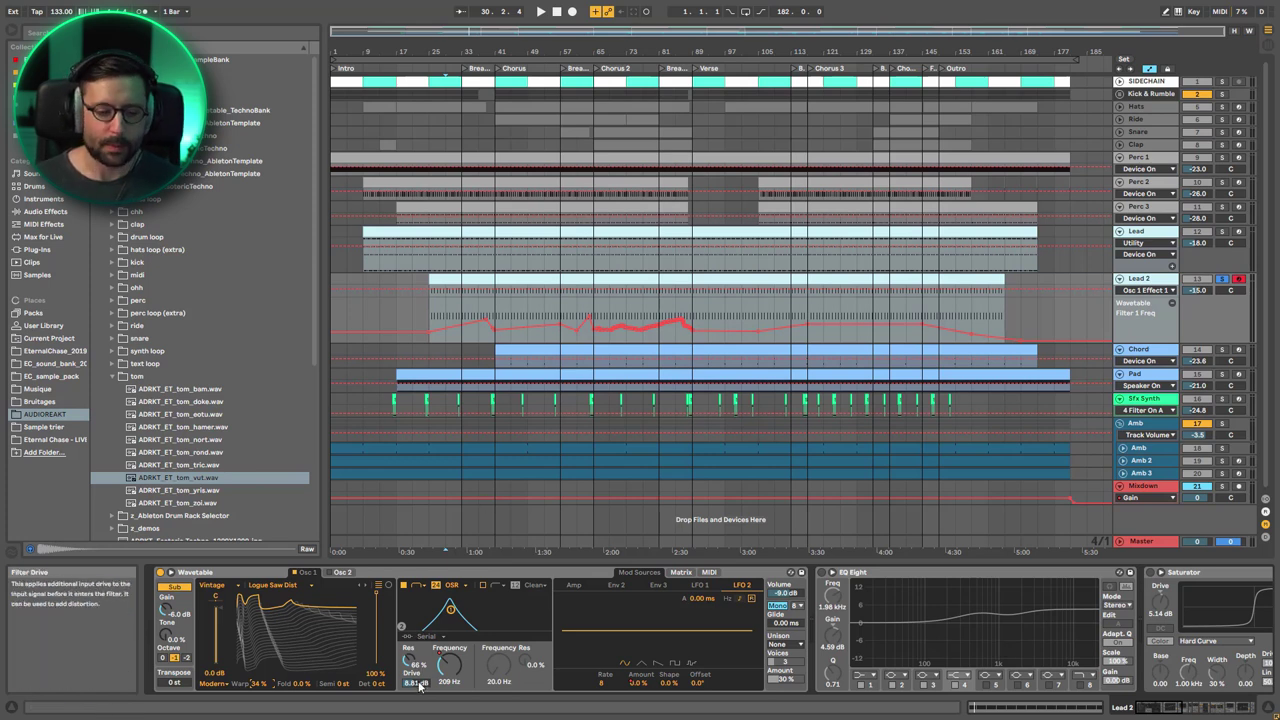
Play Lead 2 from bar 29 and inspect Wavetable's modulation matrix and Amp envelope.
{"action": "key", "text": "space"}
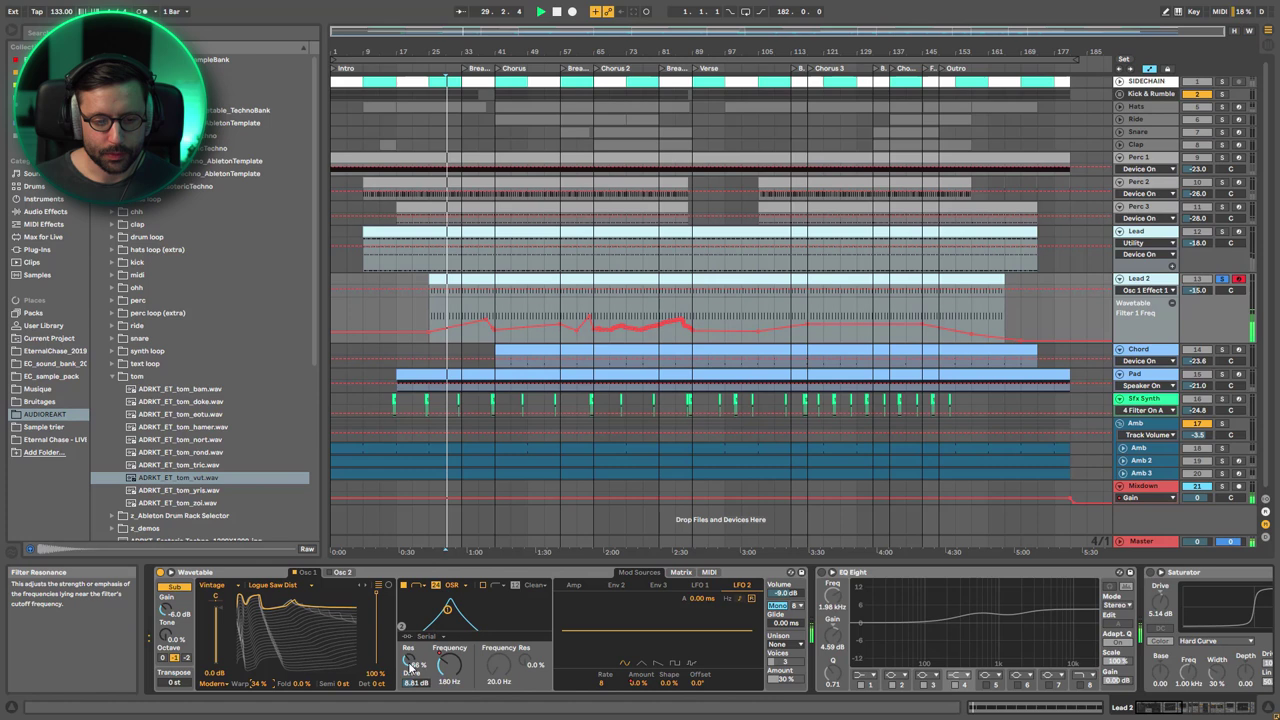
{"action": "left_click", "coordinate": [680, 572]}
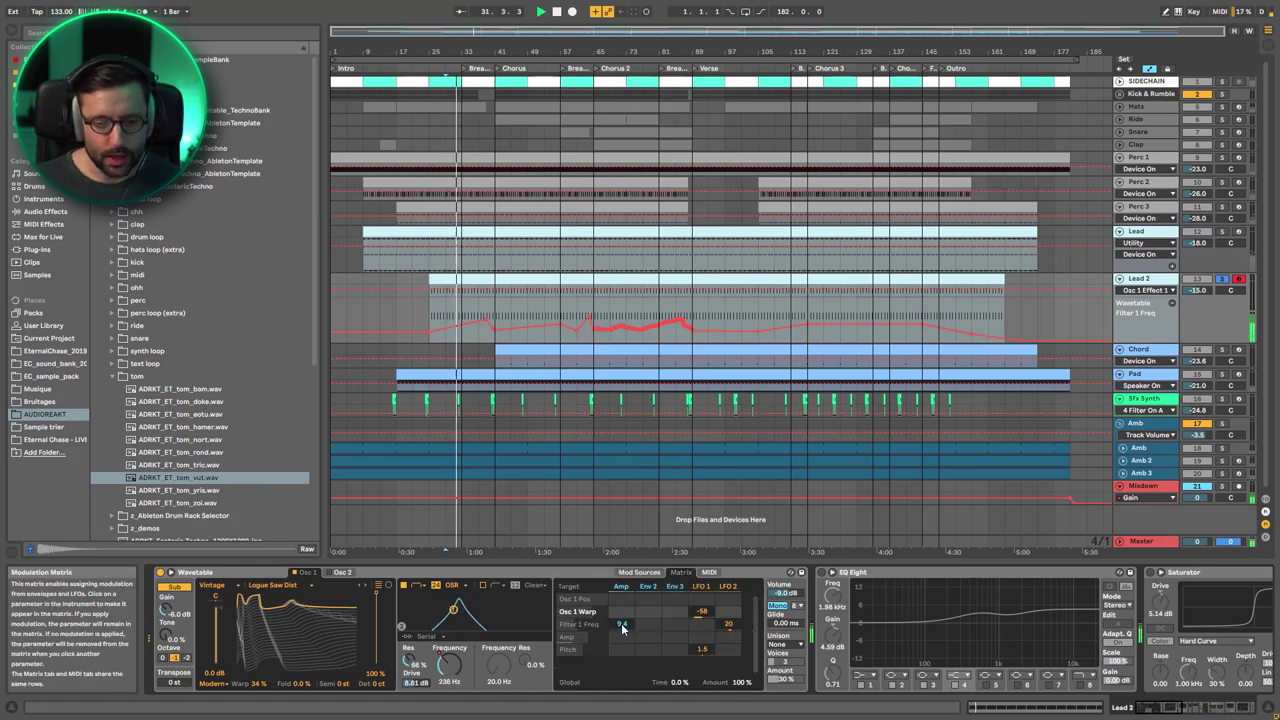
{"action": "left_click", "coordinate": [621, 586]}
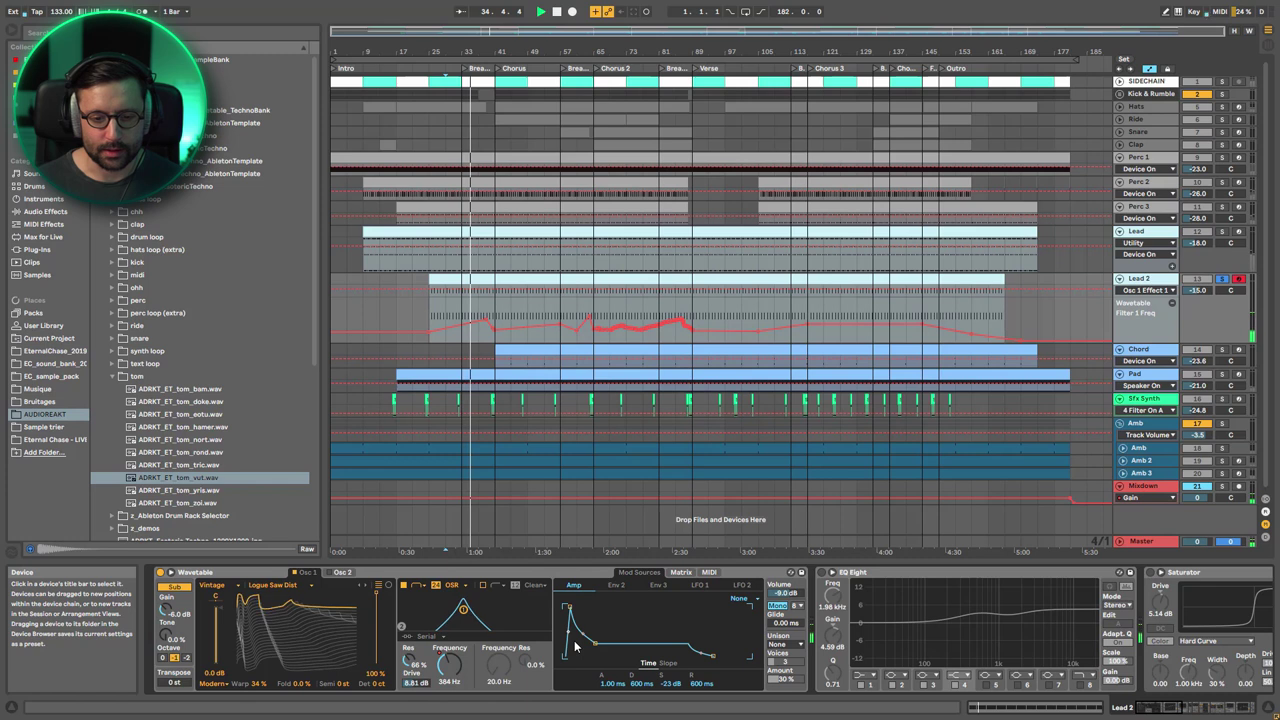
{"action": "left_click", "coordinate": [680, 572]}
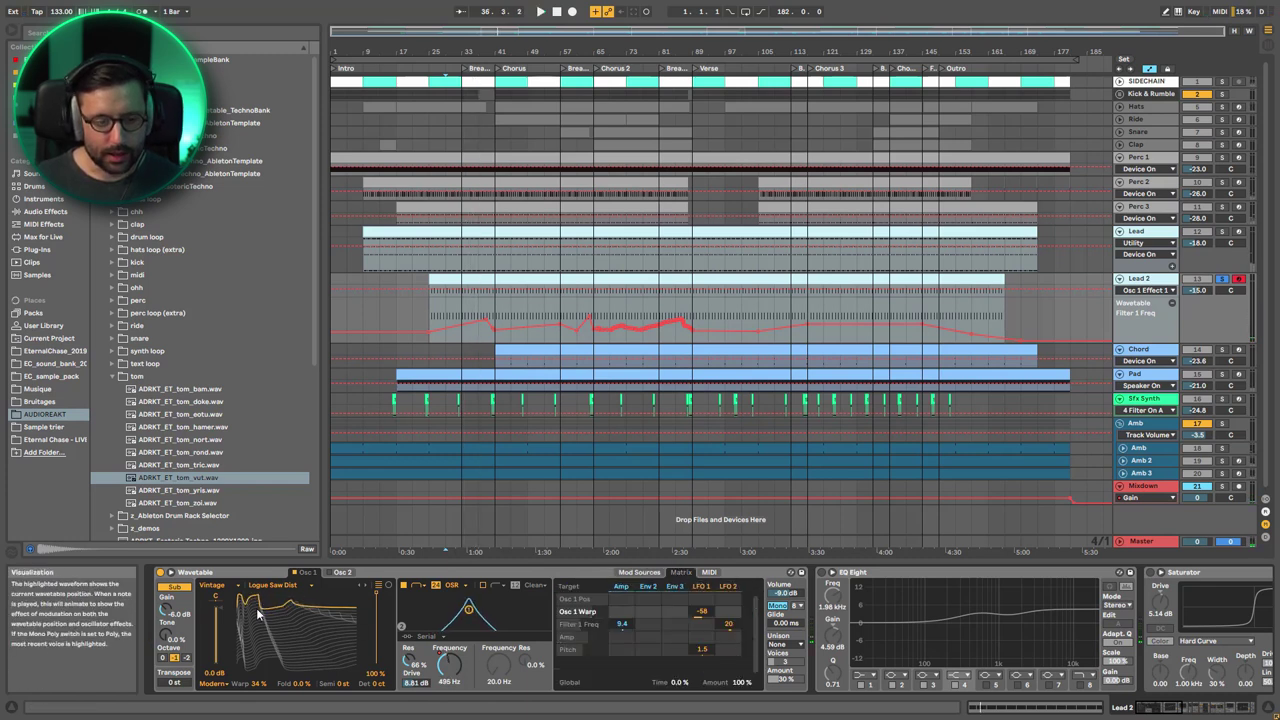
{"action": "left_click", "coordinate": [649, 625]}
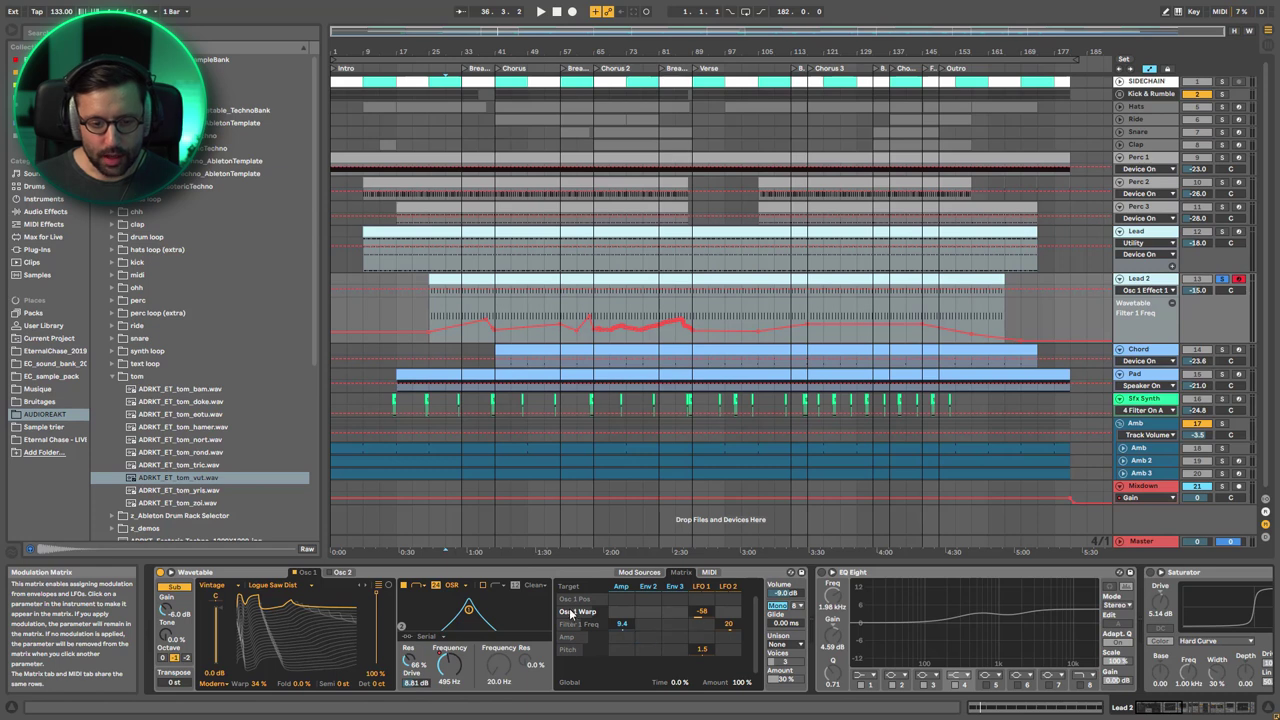
Replay Lead 2 and examine Wavetable's LFO 1 and LFO 2 settings alongside their targets in the modulation matrix.
{"action": "key", "text": "space"}
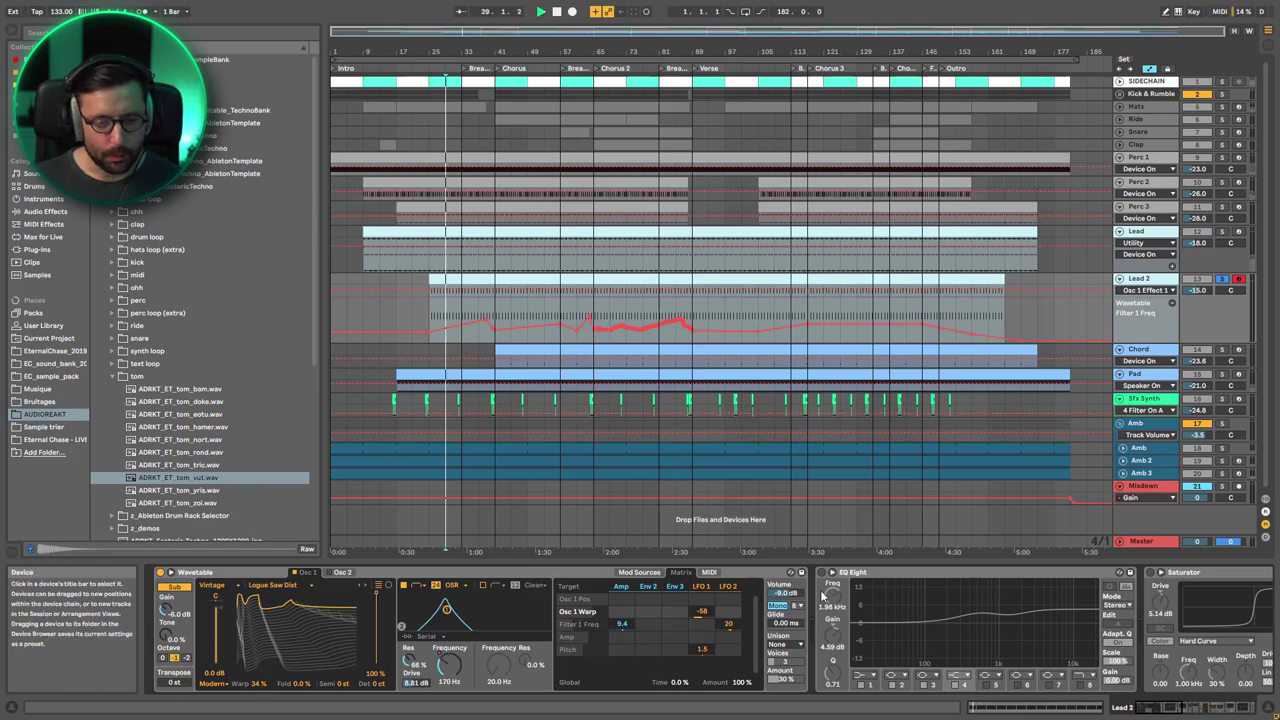
{"action": "left_click", "coordinate": [705, 588]}
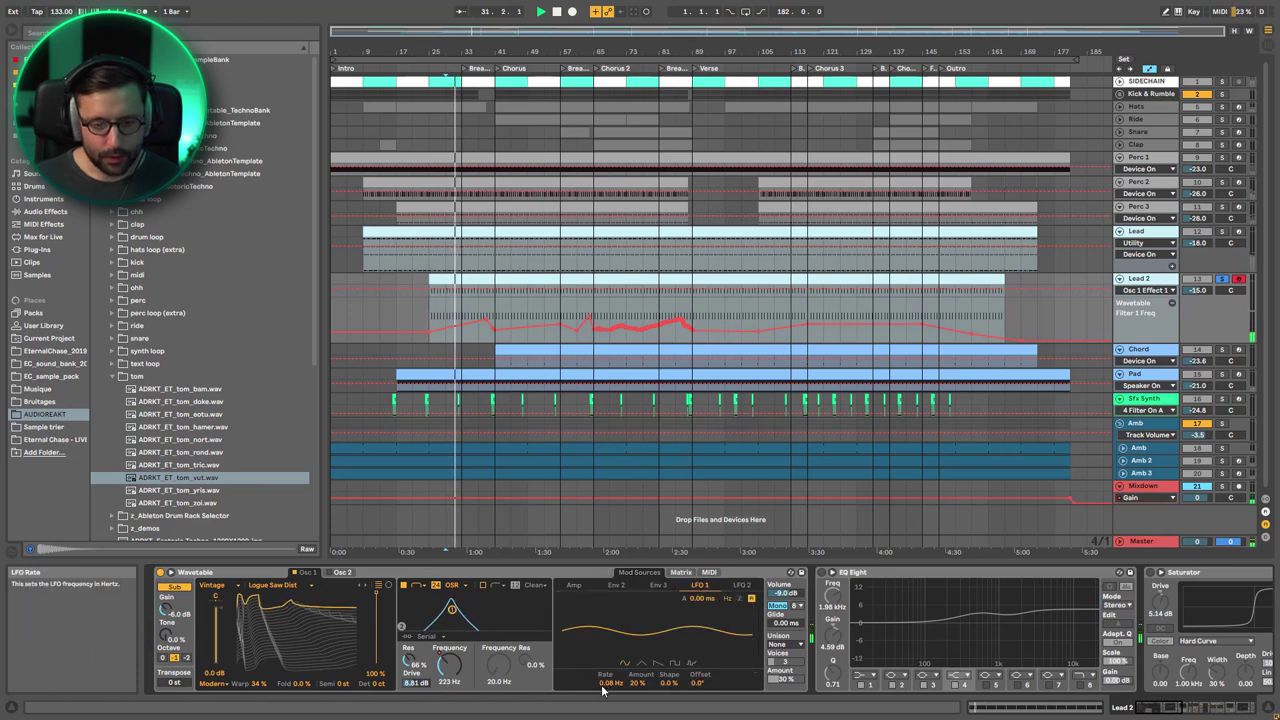
{"action": "left_click", "coordinate": [680, 574]}
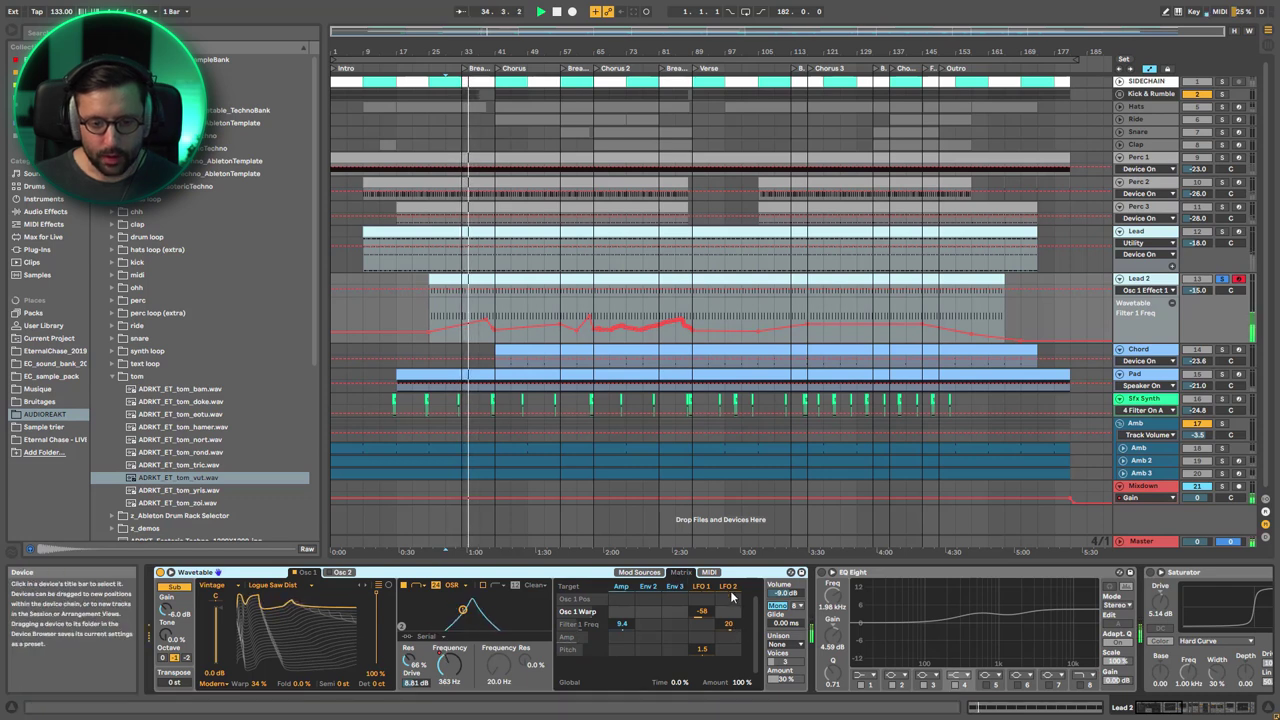
{"action": "left_click", "coordinate": [728, 586]}
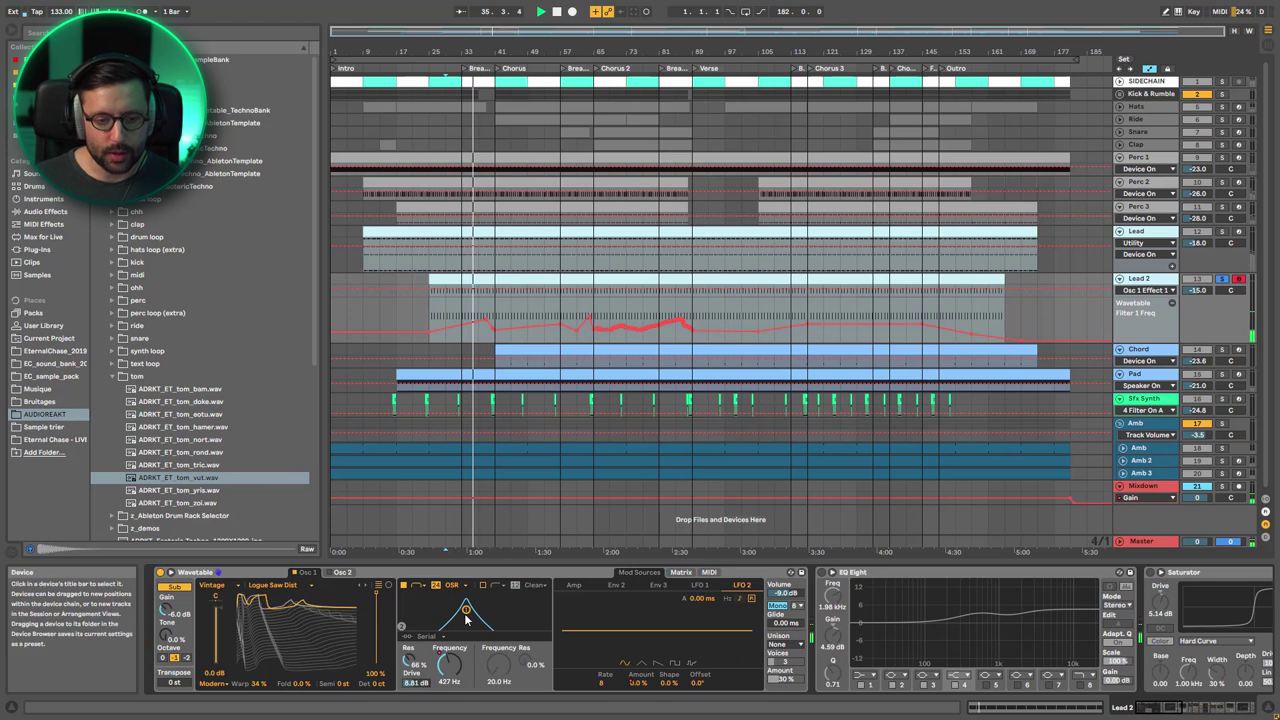
{"action": "left_click_drag", "start_coordinate": [453, 672], "coordinate": [456, 648]}
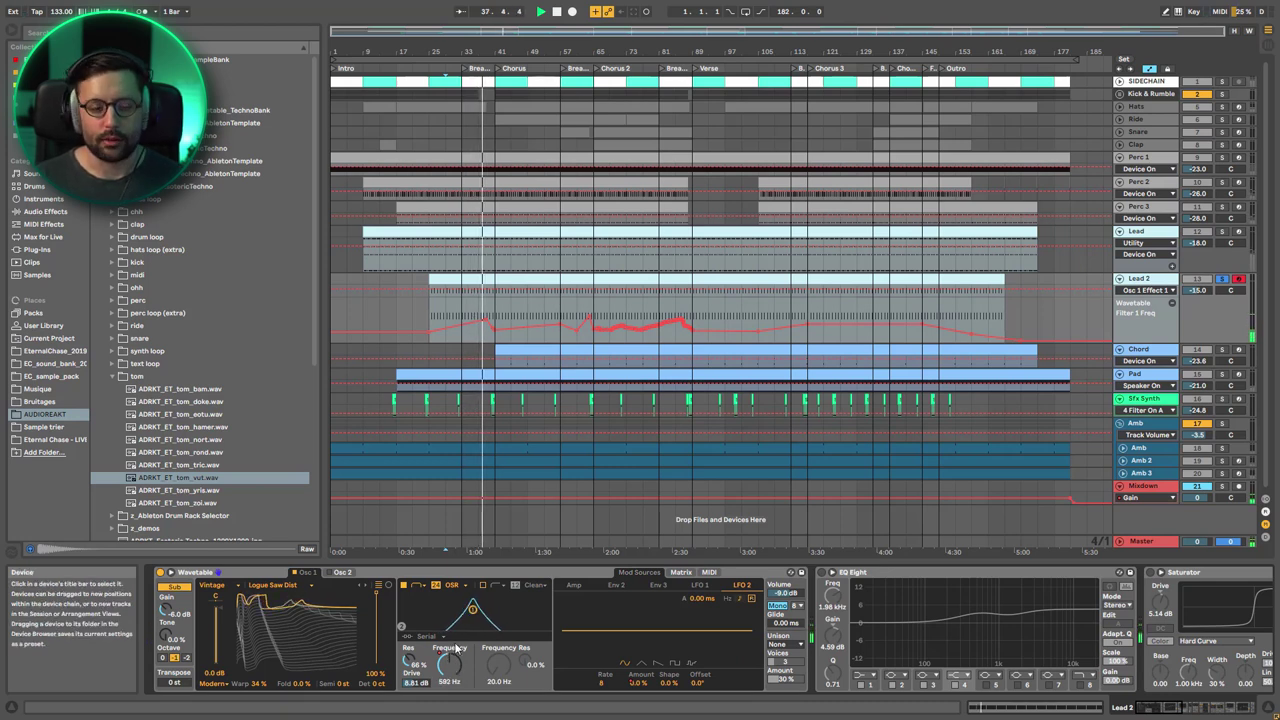
{"action": "left_click", "coordinate": [683, 573]}
{"action": "left_click", "coordinate": [725, 587]}
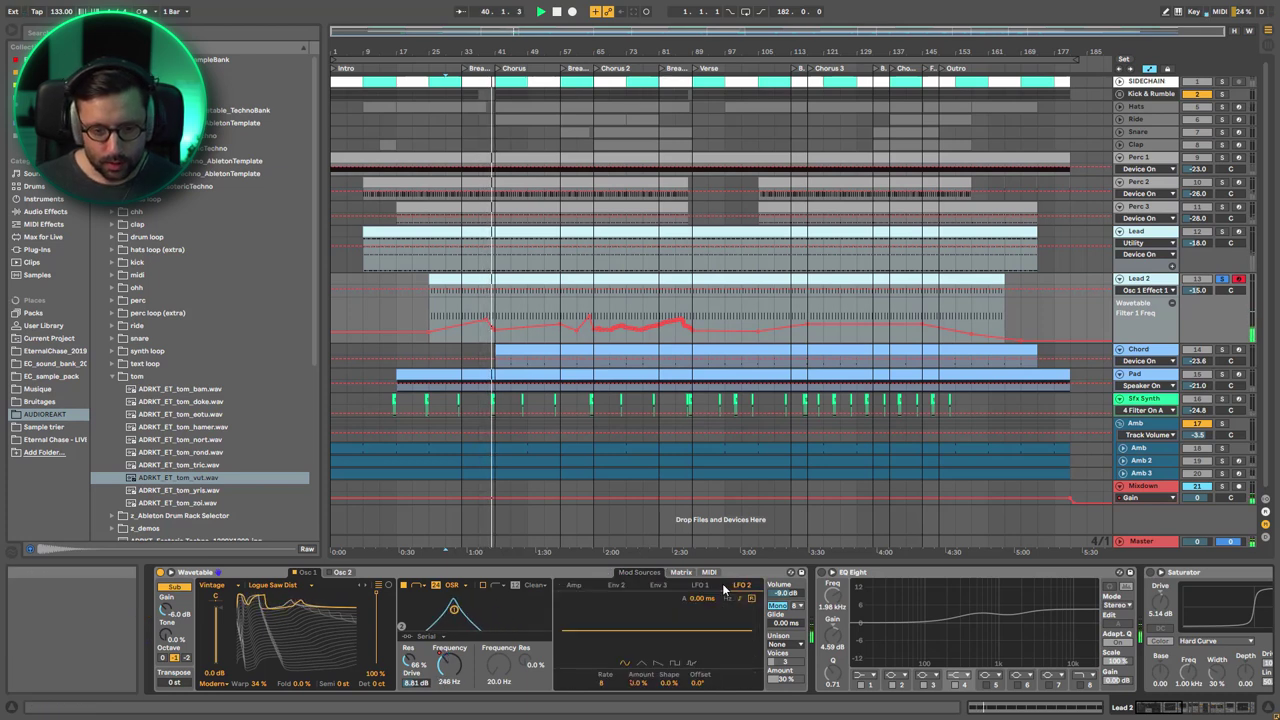
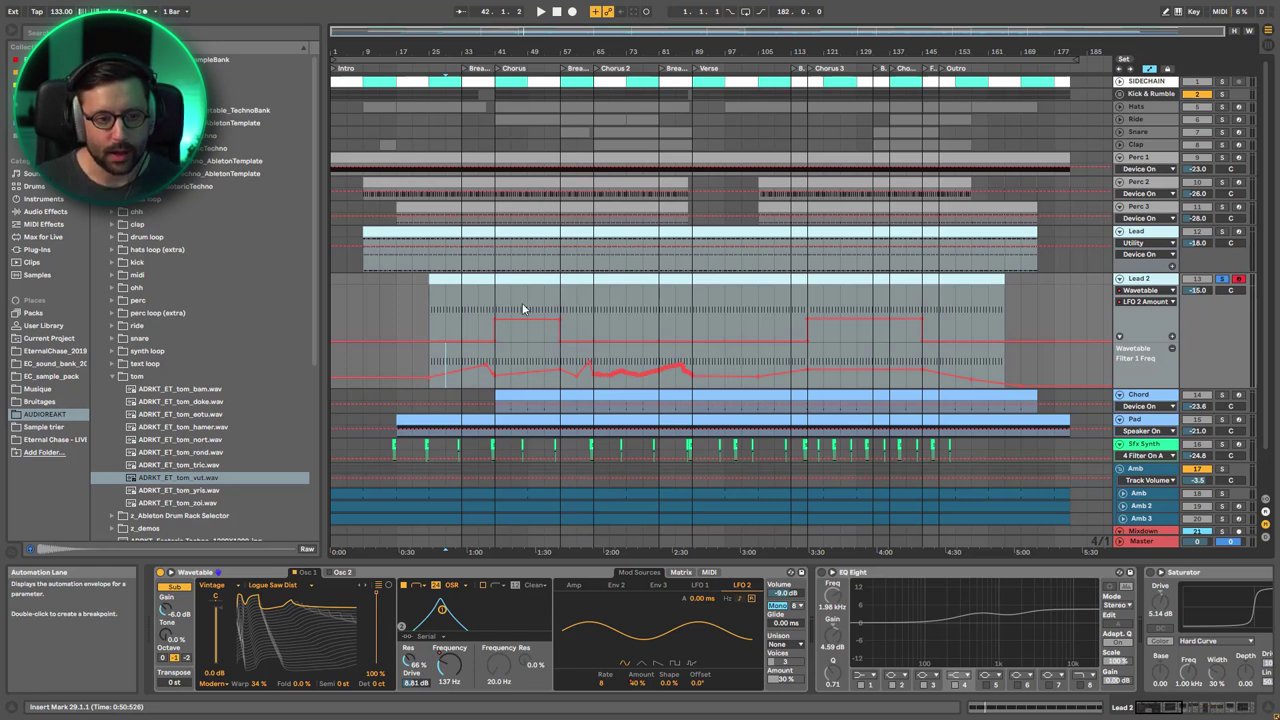
Select Lead 2's raised LFO 2 Amount automation in bars 41–57 and 117–145, and review Wavetable's matrix, MIDI and modulation source views.
{"action": "left_click", "coordinate": [543, 304]}
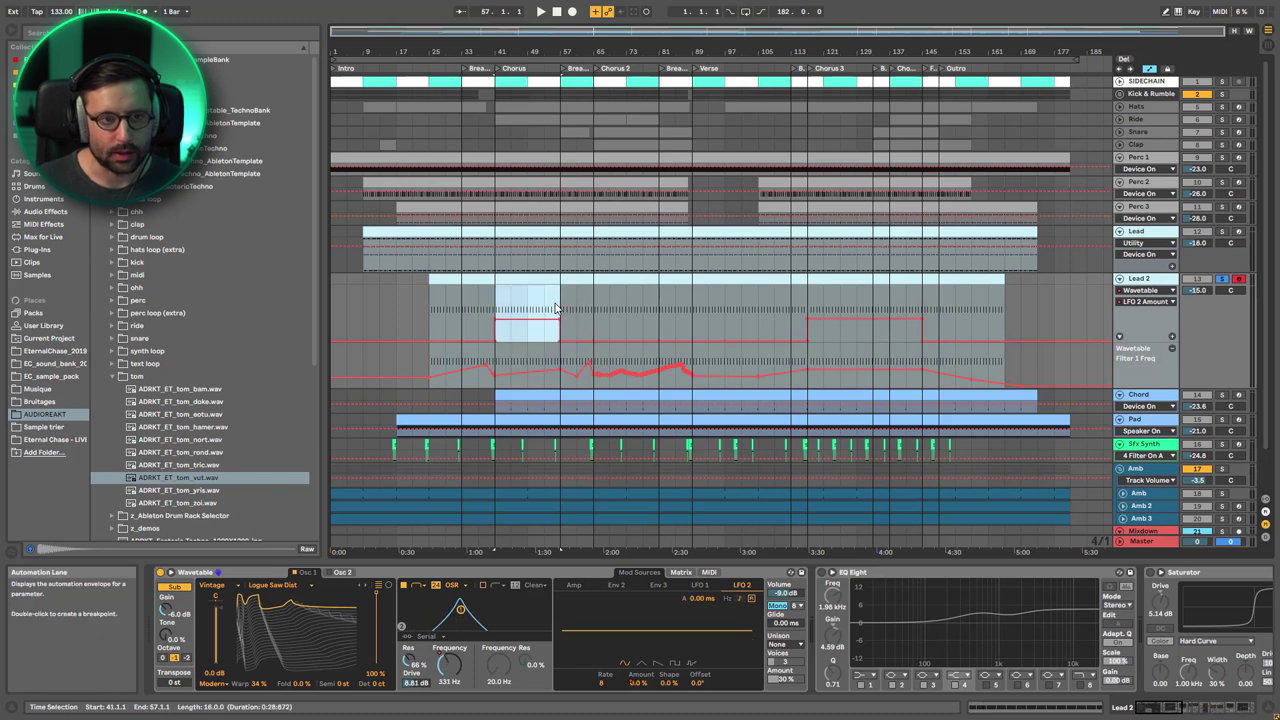
{"action": "left_click", "coordinate": [815, 305]}
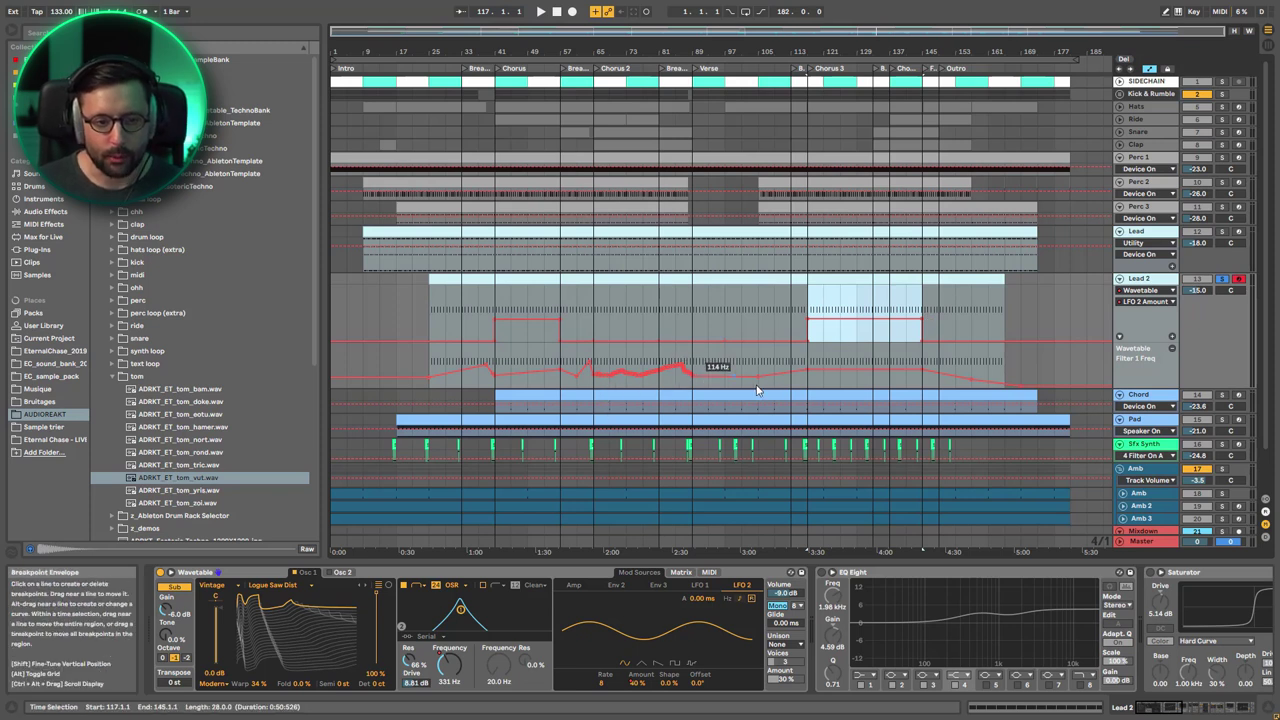
{"action": "left_click", "coordinate": [681, 572]}
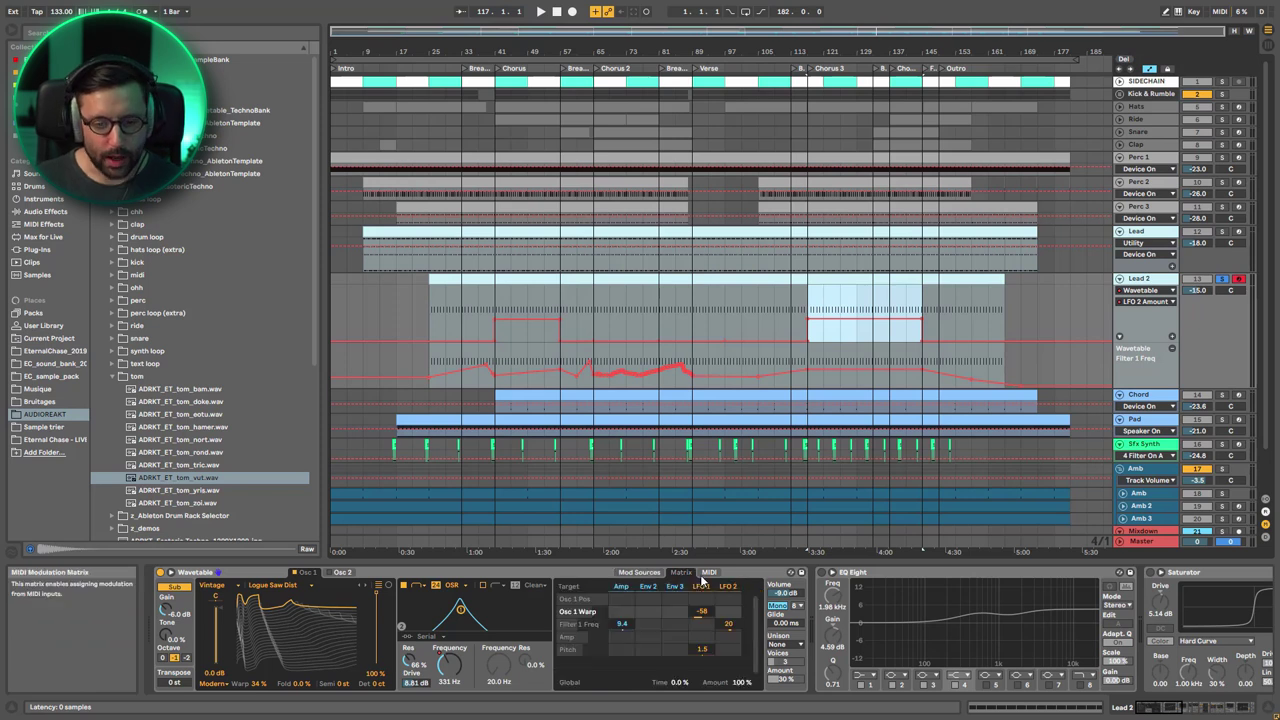
{"action": "left_click", "coordinate": [708, 573]}
{"action": "left_click", "coordinate": [640, 573]}
Play Lead 2 from bar 117 and compare Wavetable's sub oscillator off and on.
{"action": "key", "text": "space"}
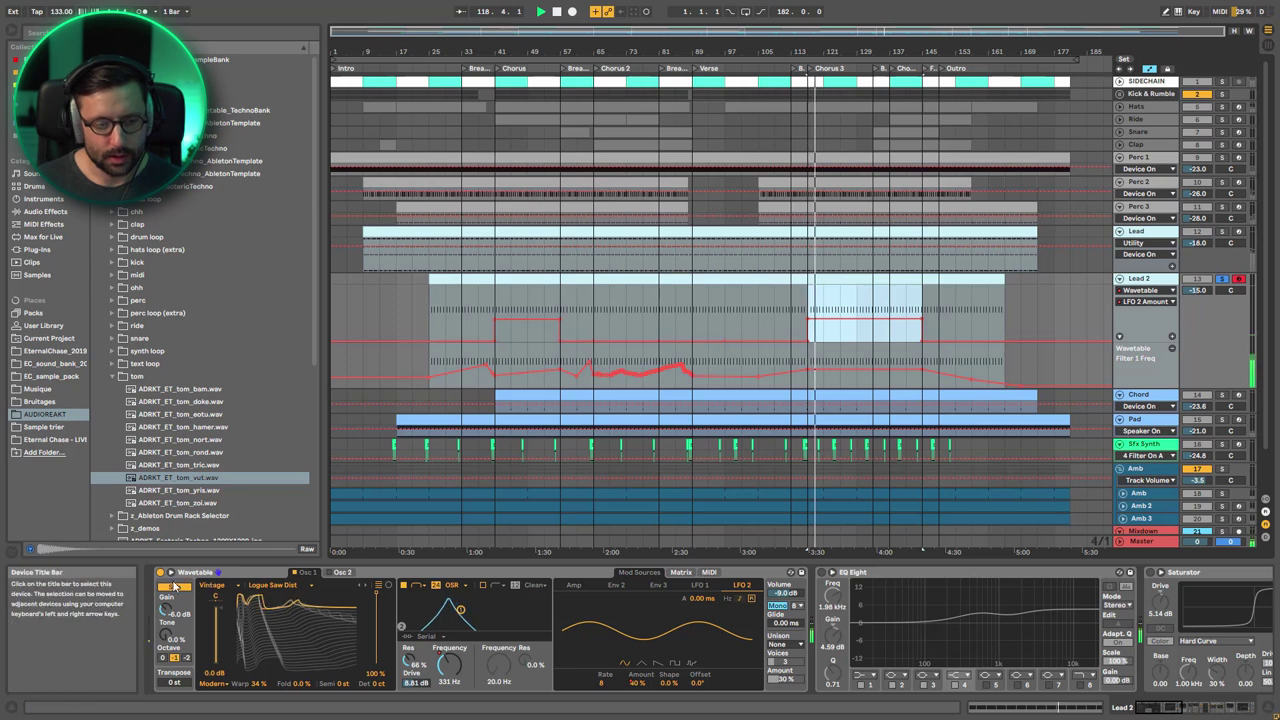
{"action": "left_click", "coordinate": [174, 590]}
{"action": "left_click", "coordinate": [174, 590]}
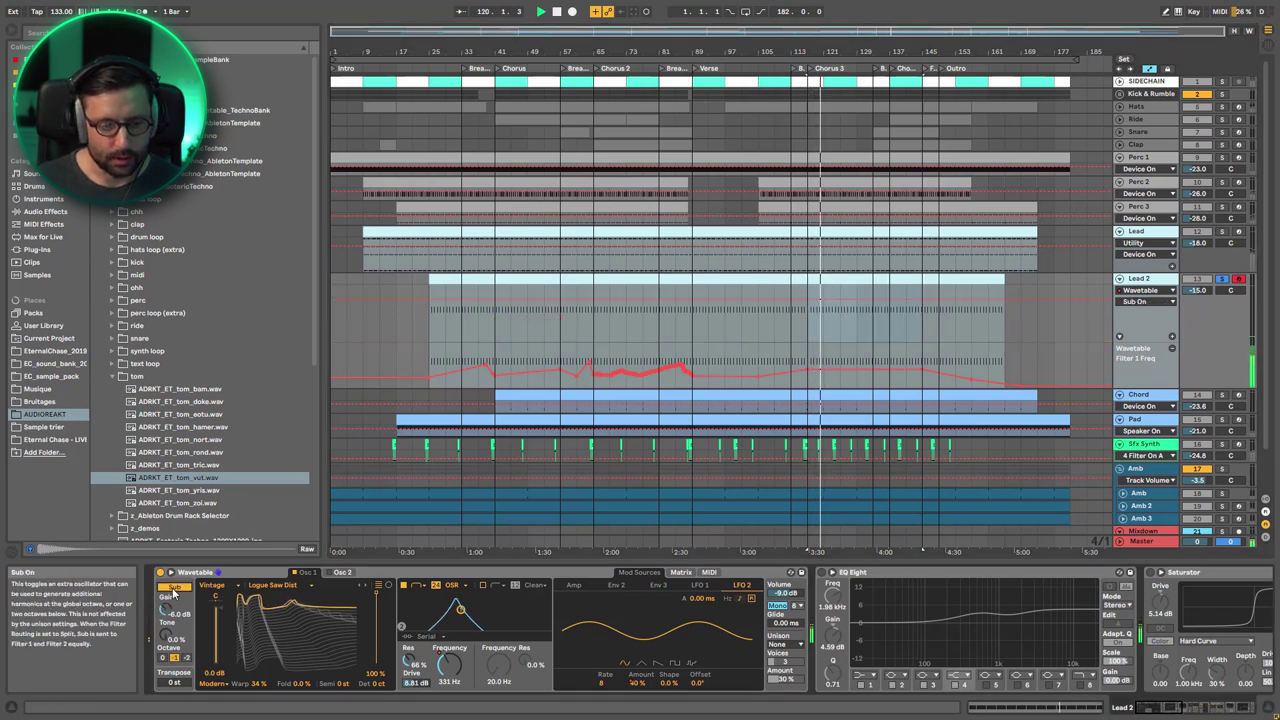
Re-enable Lead 2's first EQ Eight and first Saturator, and check the Saturator's curve types while keeping Hard Curve.
{"action": "left_click", "coordinate": [822, 572]}
{"action": "left_click_drag", "start_coordinate": [1154, 707], "coordinate": [1172, 707]}
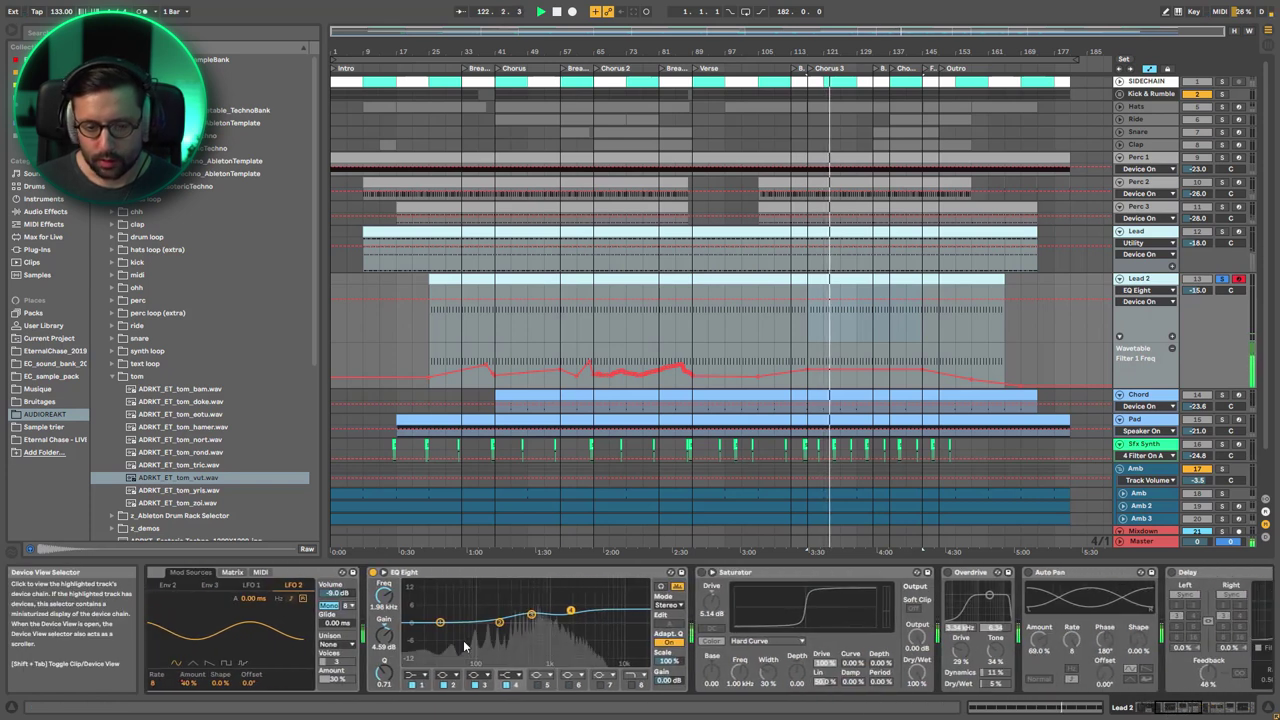
{"action": "left_click", "coordinate": [705, 573]}
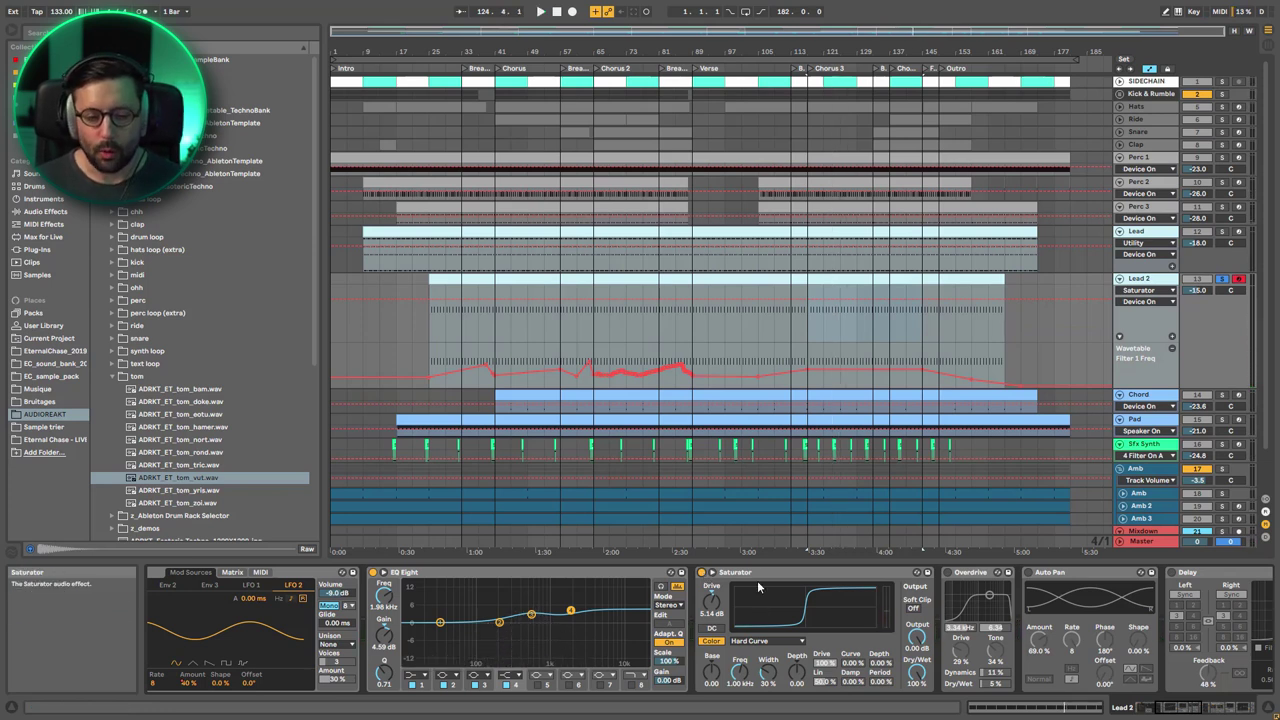
{"action": "left_click", "coordinate": [783, 638]}
{"action": "left_click", "coordinate": [783, 635]}
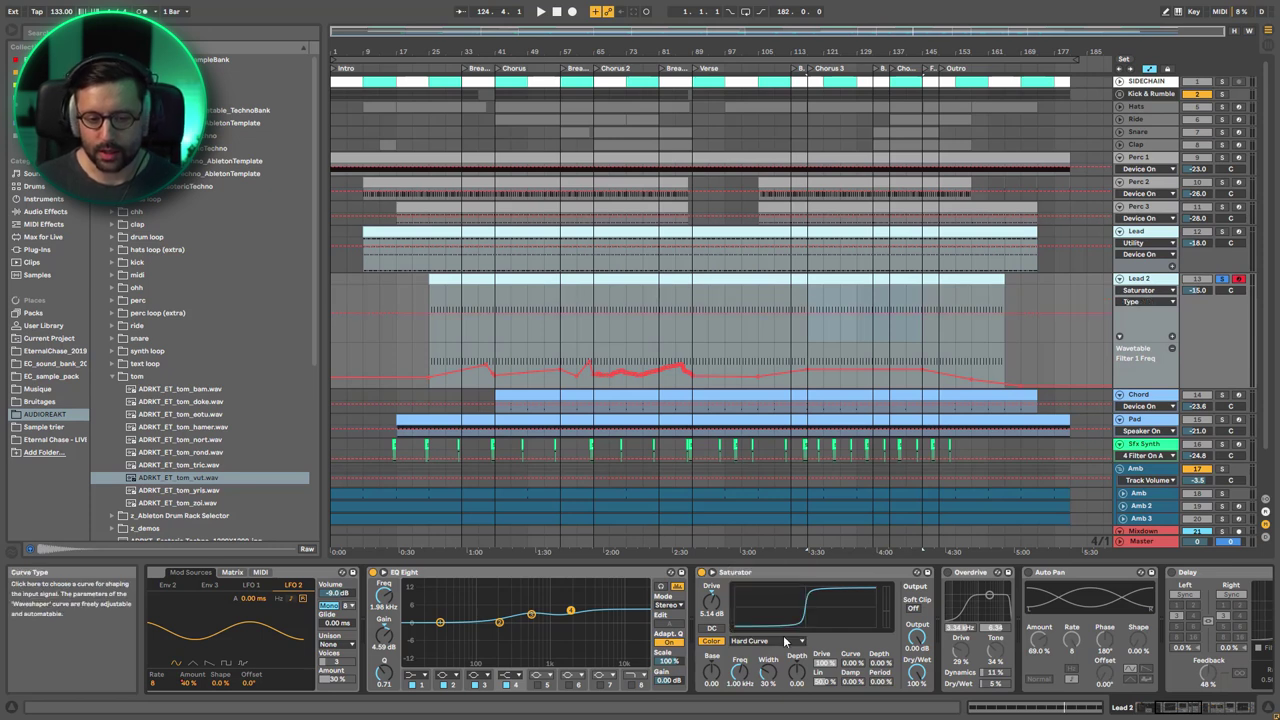
Re-enable the Overdrive on Lead 2, audition it from bar 117 and stop playback.
{"action": "left_click", "coordinate": [950, 572]}
{"action": "key", "text": "space"}
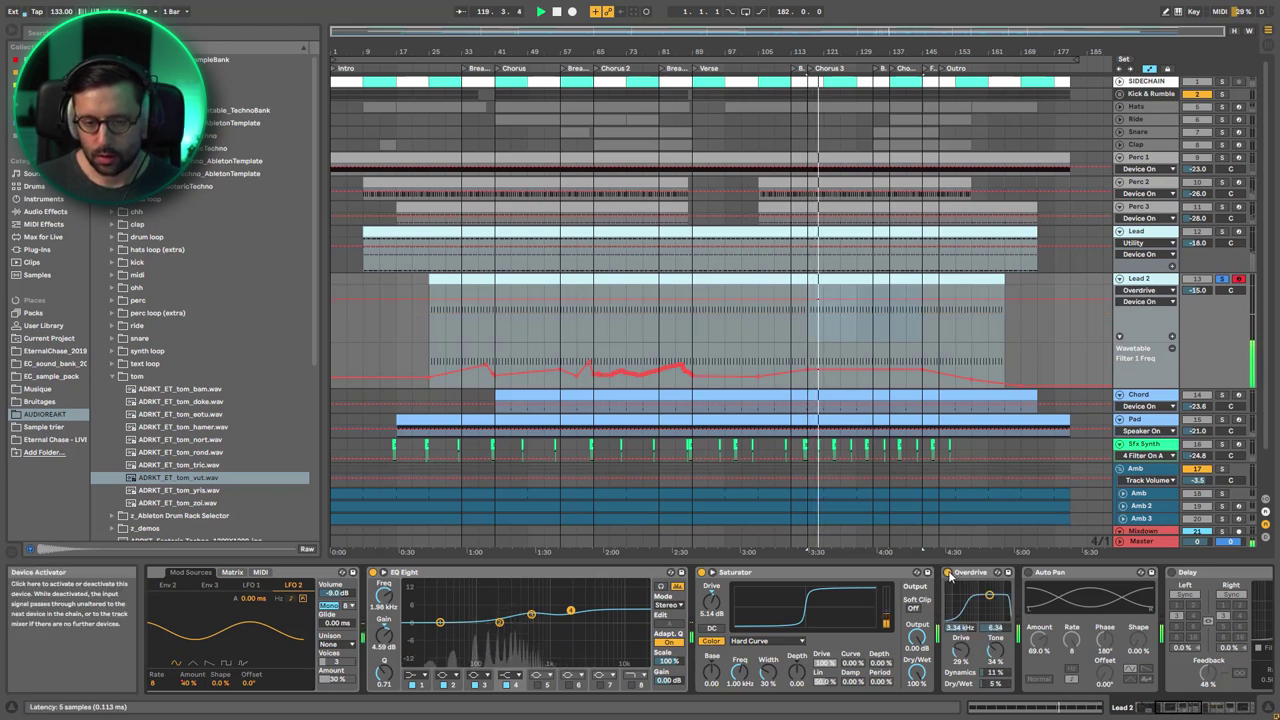
{"action": "key", "text": "space"}
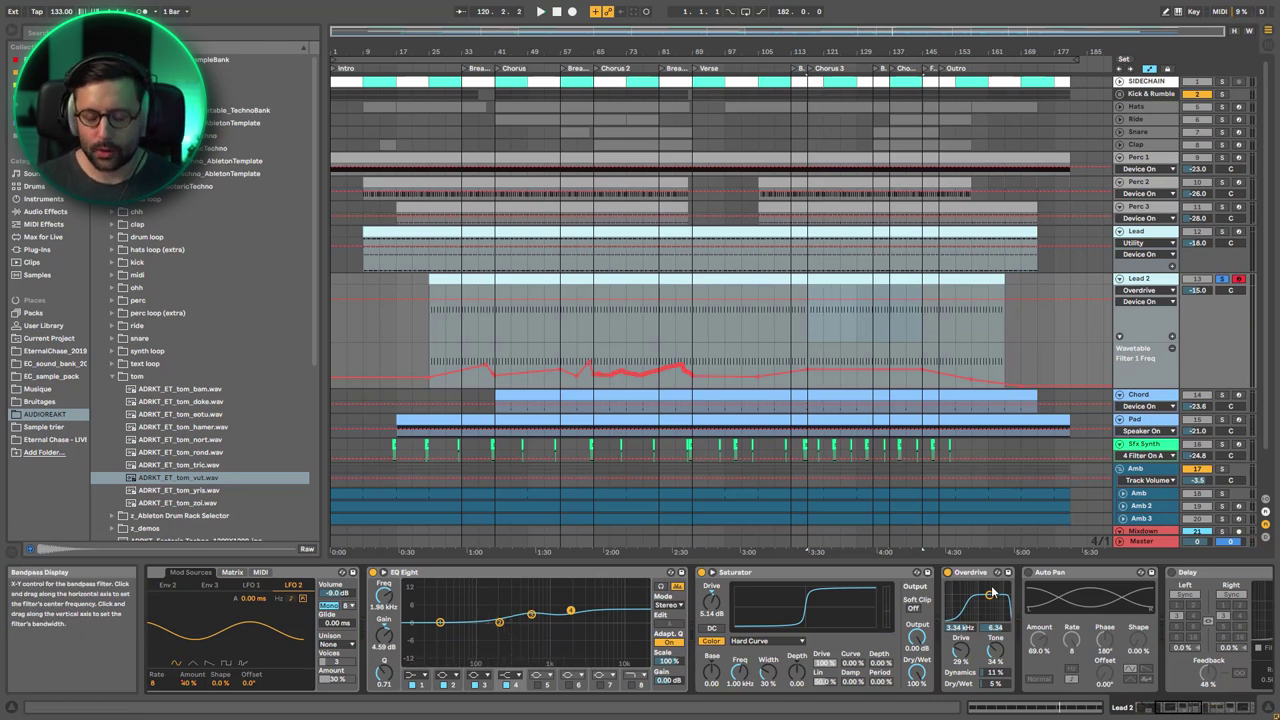
Re-enable the Auto Pan on Lead 2 and play the track from bar 117.
{"action": "left_click_drag", "start_coordinate": [1188, 709], "coordinate": [1222, 709]}
{"action": "left_click", "coordinate": [238, 572]}
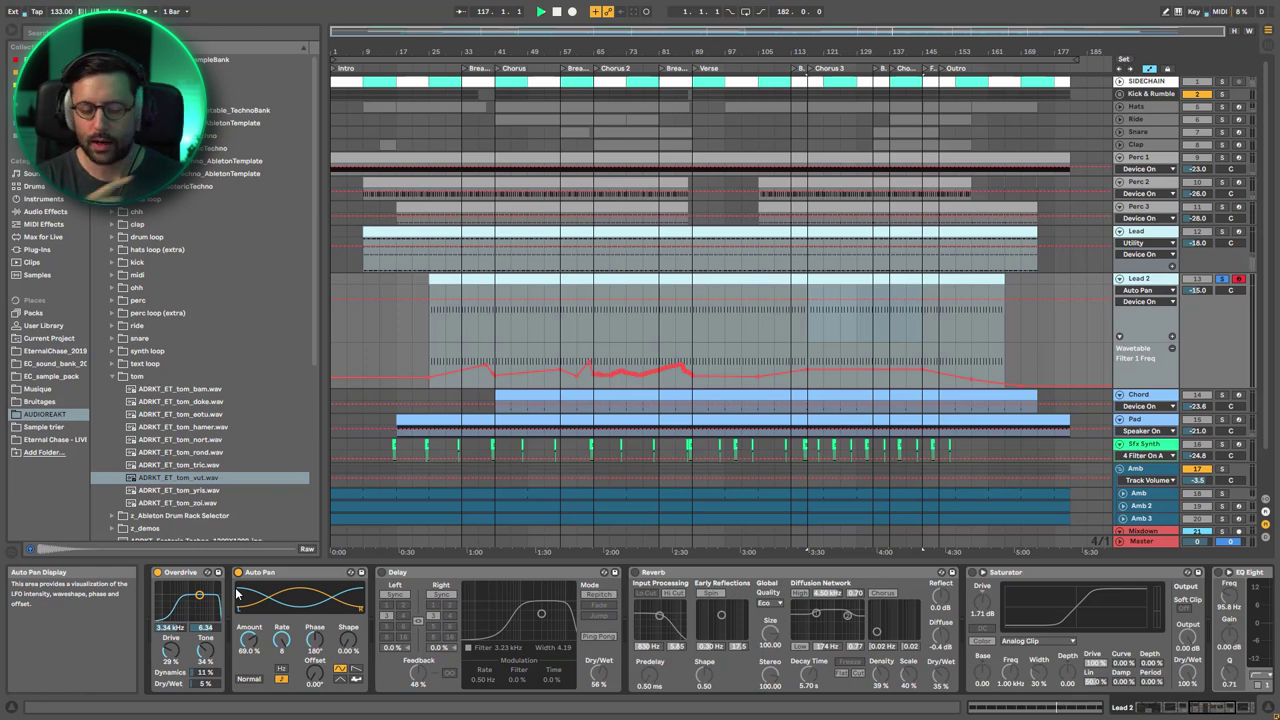
{"action": "key", "text": "space"}
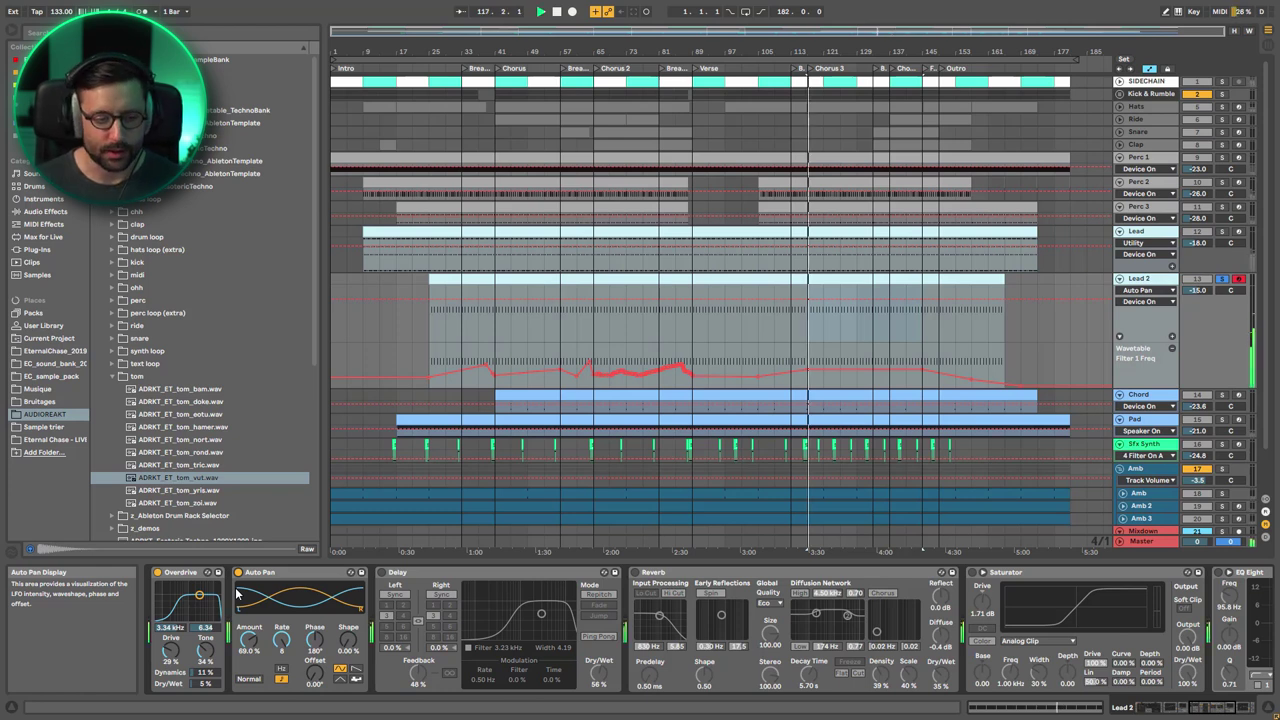
Re-enable the Delay on Lead 2, switch off its filter and play the track from bar 117.
{"action": "left_click", "coordinate": [383, 573]}
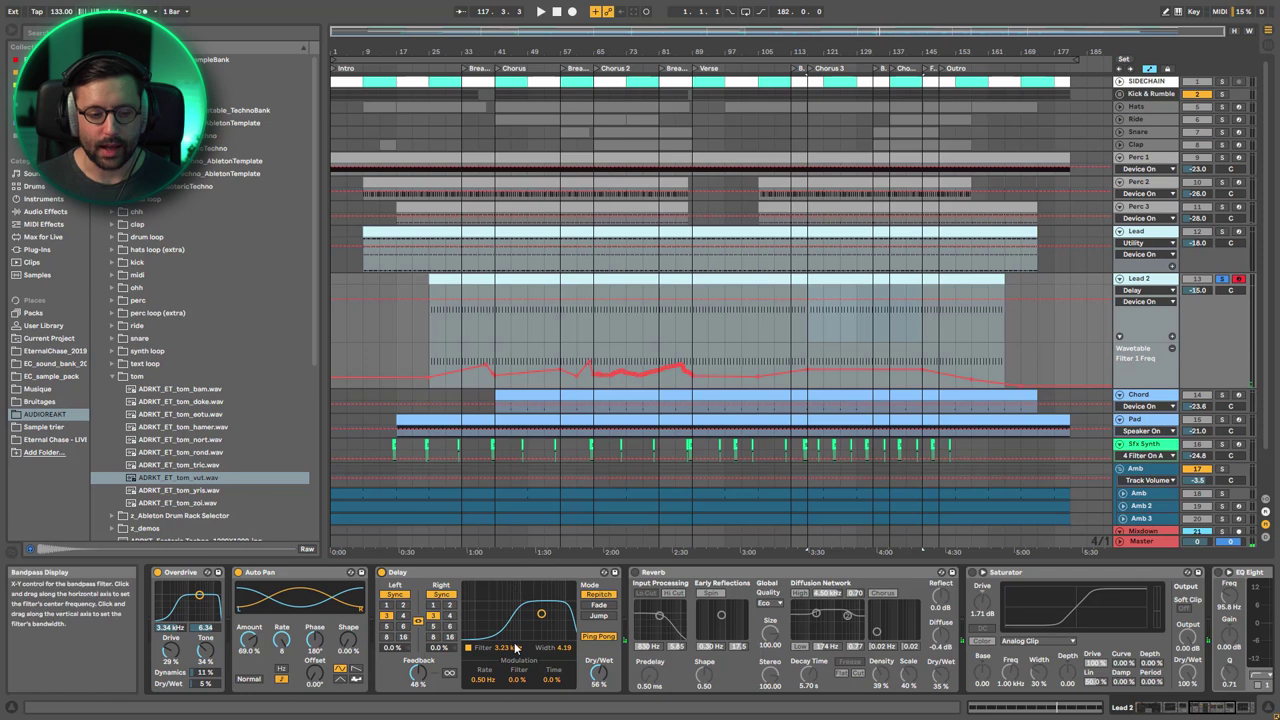
{"action": "left_click", "coordinate": [468, 648]}
{"action": "key", "text": "space"}
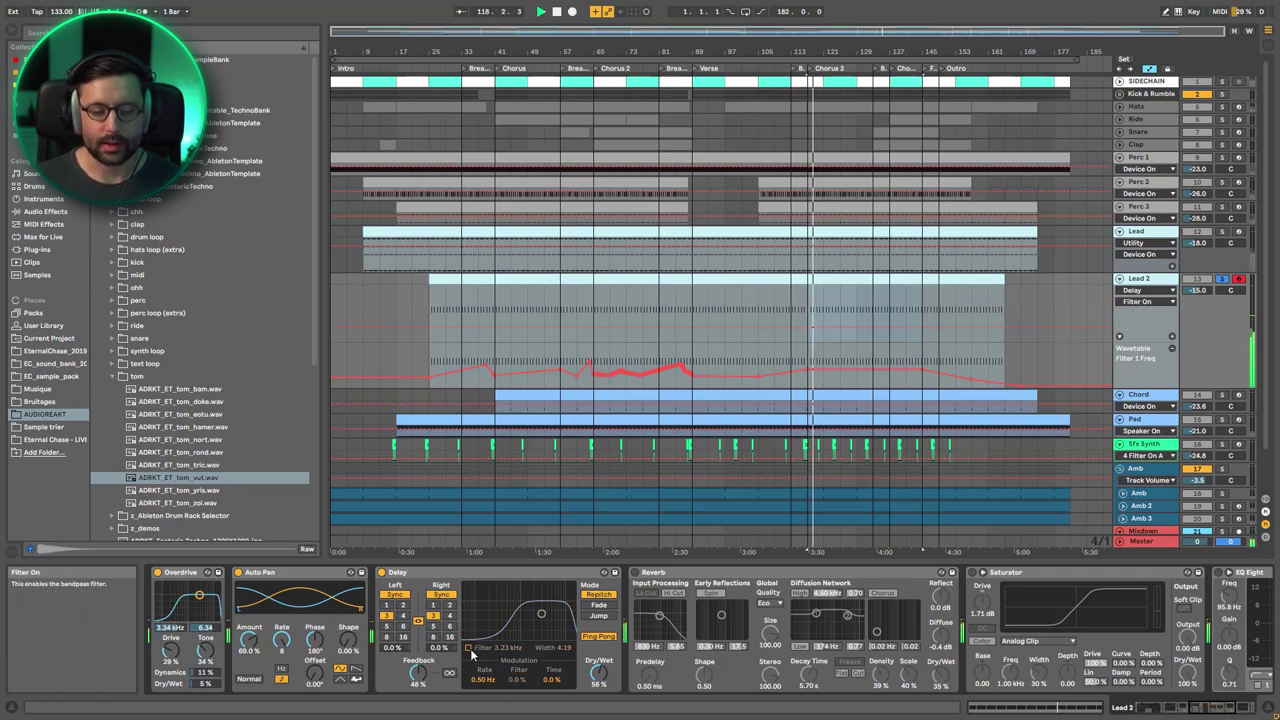
Switch the Delay's filter back on and re-enable the Reverb on Lead 2.
{"action": "left_click", "coordinate": [468, 648]}
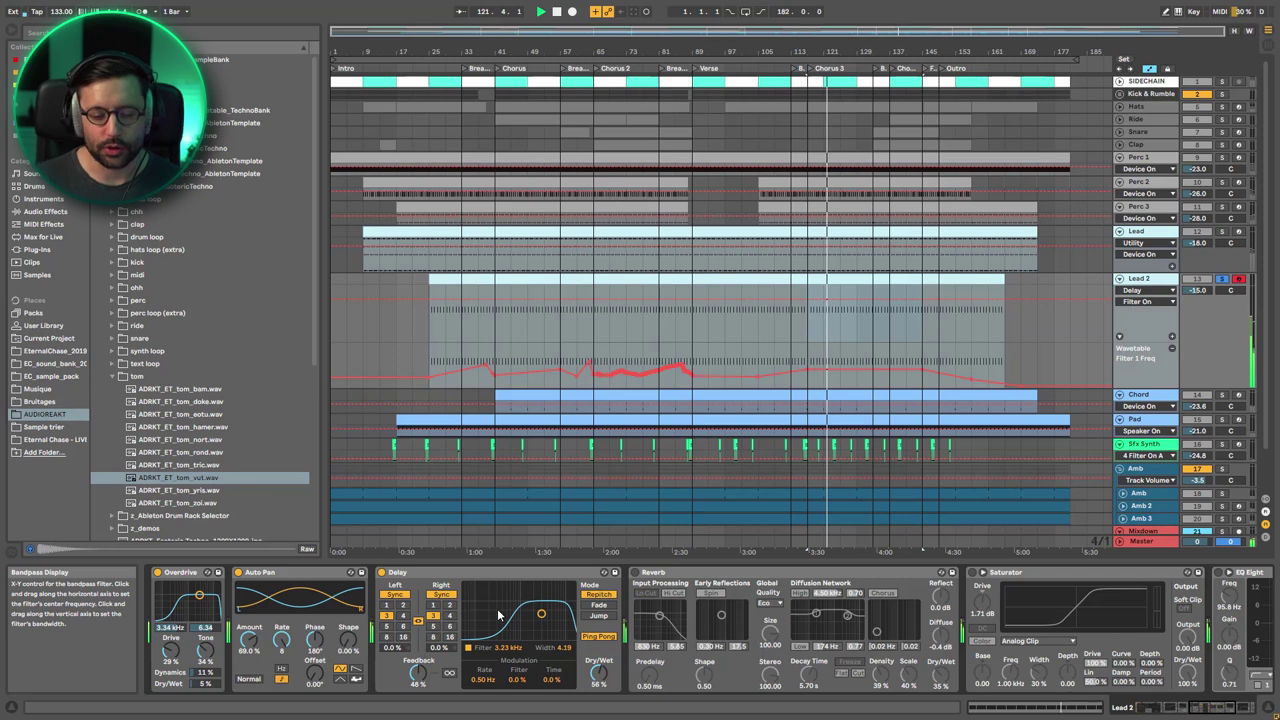
{"action": "left_click", "coordinate": [634, 573]}
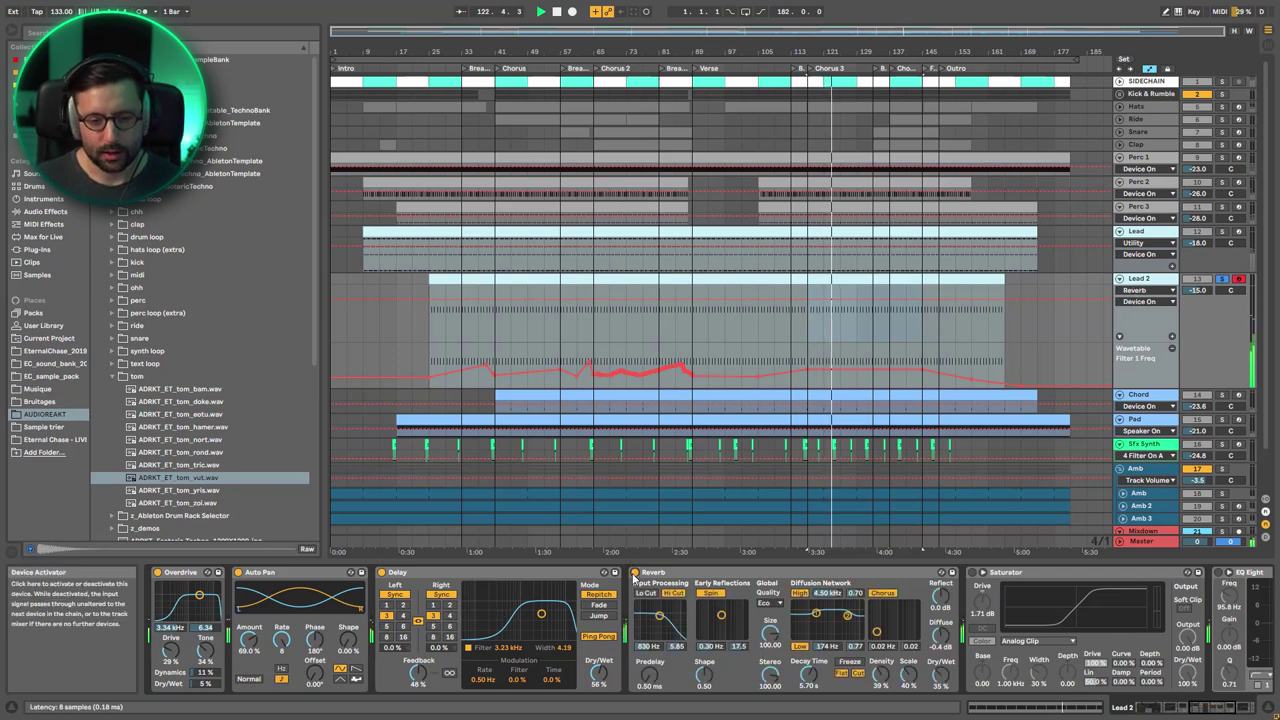
Re-enable the last Saturator, the last EQ Eight and the Utility on Lead 2.
{"action": "left_click", "coordinate": [1213, 709]}
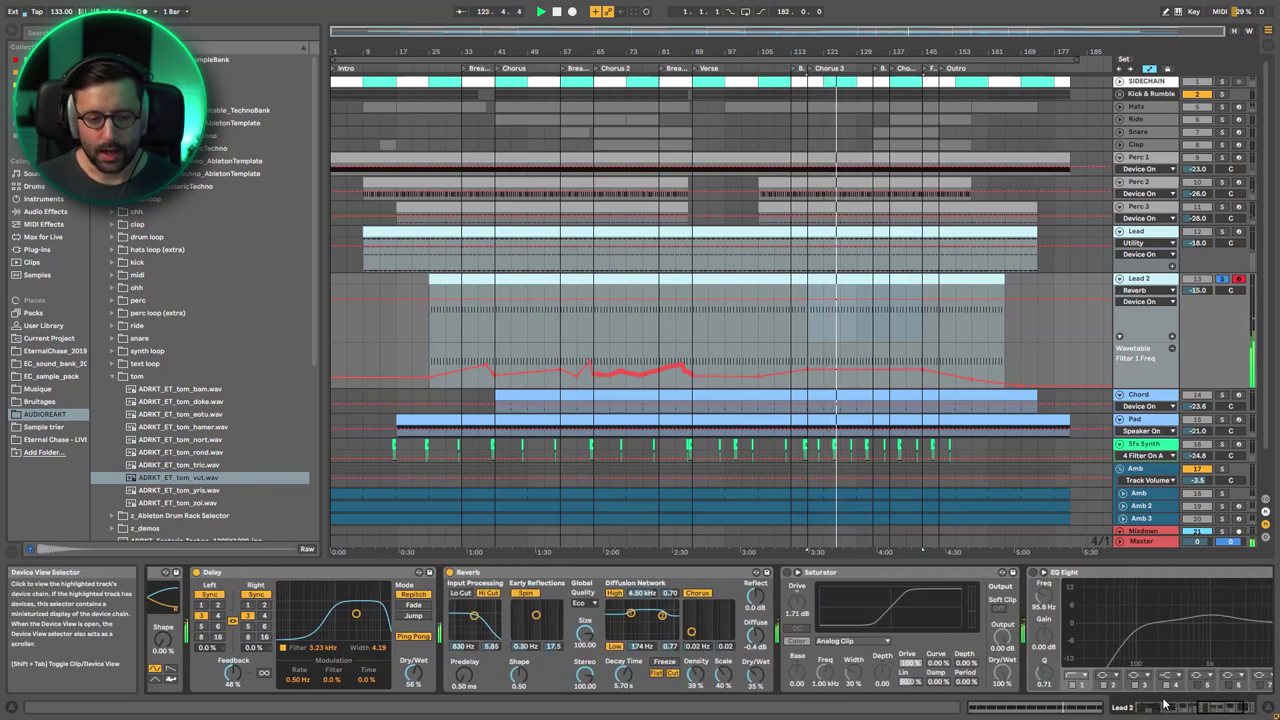
{"action": "left_click", "coordinate": [787, 572]}
{"action": "left_click", "coordinate": [1218, 709]}
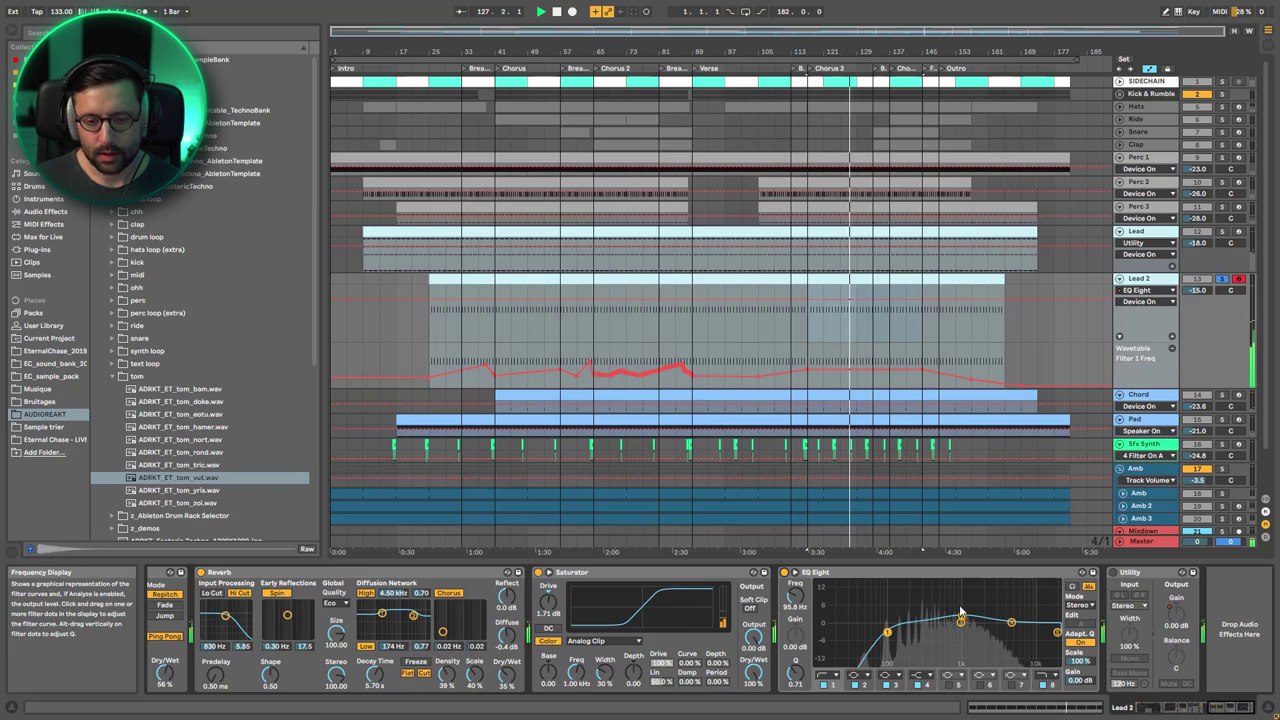
{"action": "left_click", "coordinate": [1110, 578]}
{"action": "left_click", "coordinate": [1112, 573]}
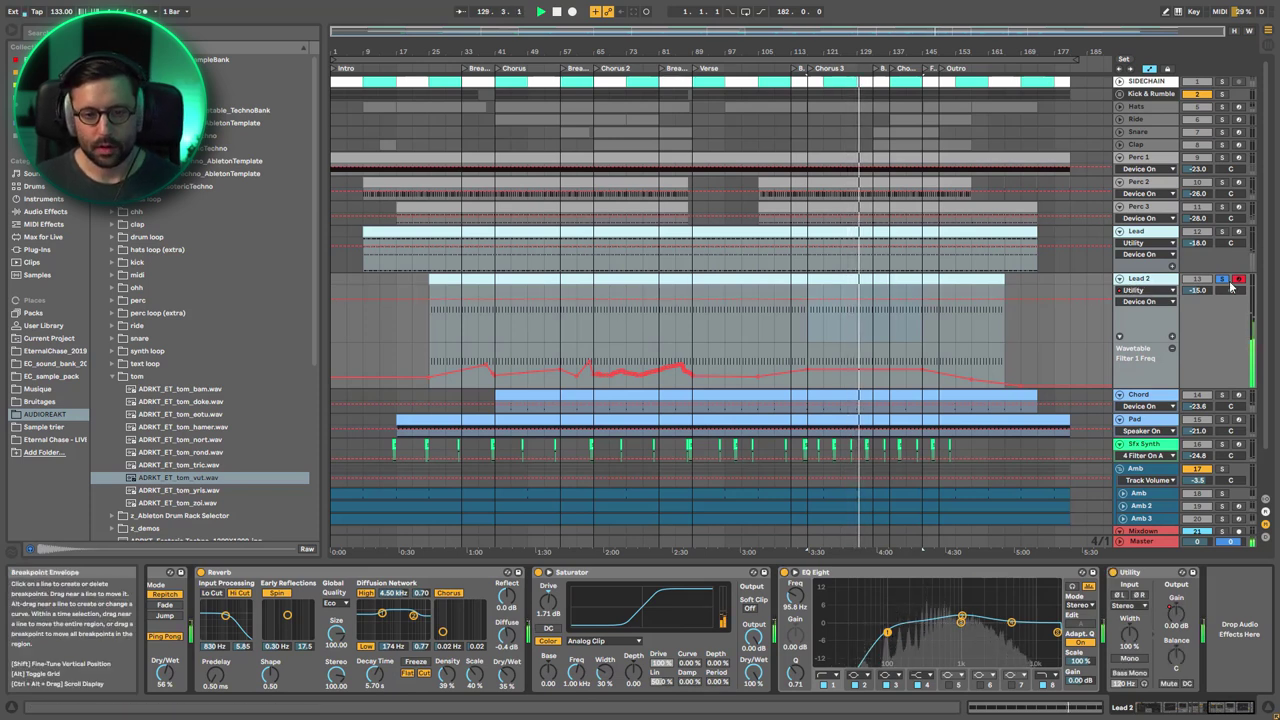
Open the Lead 2 MIDI clip and inspect the notes and velocities in its opening bars.
{"action": "double_click", "coordinate": [487, 281]}
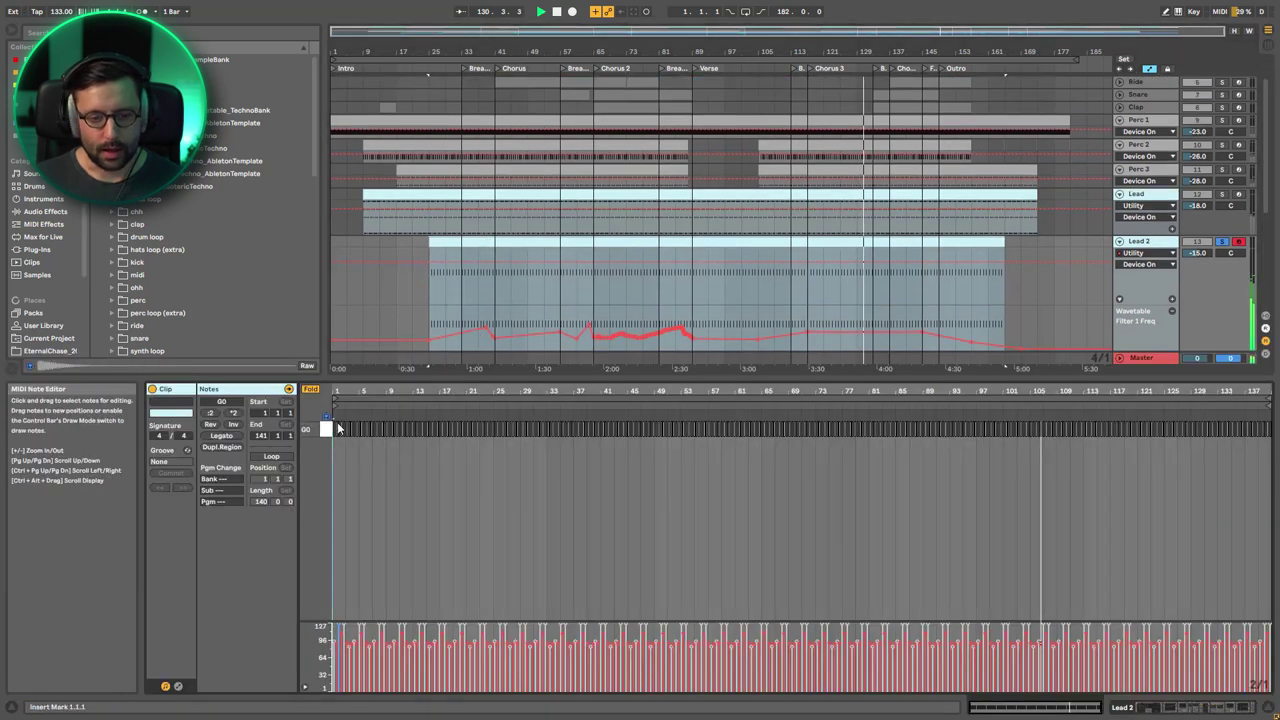
{"action": "left_click_drag", "start_coordinate": [337, 391], "coordinate": [337, 530]}
{"action": "key", "text": "minus"}
{"action": "key", "text": "minus"}
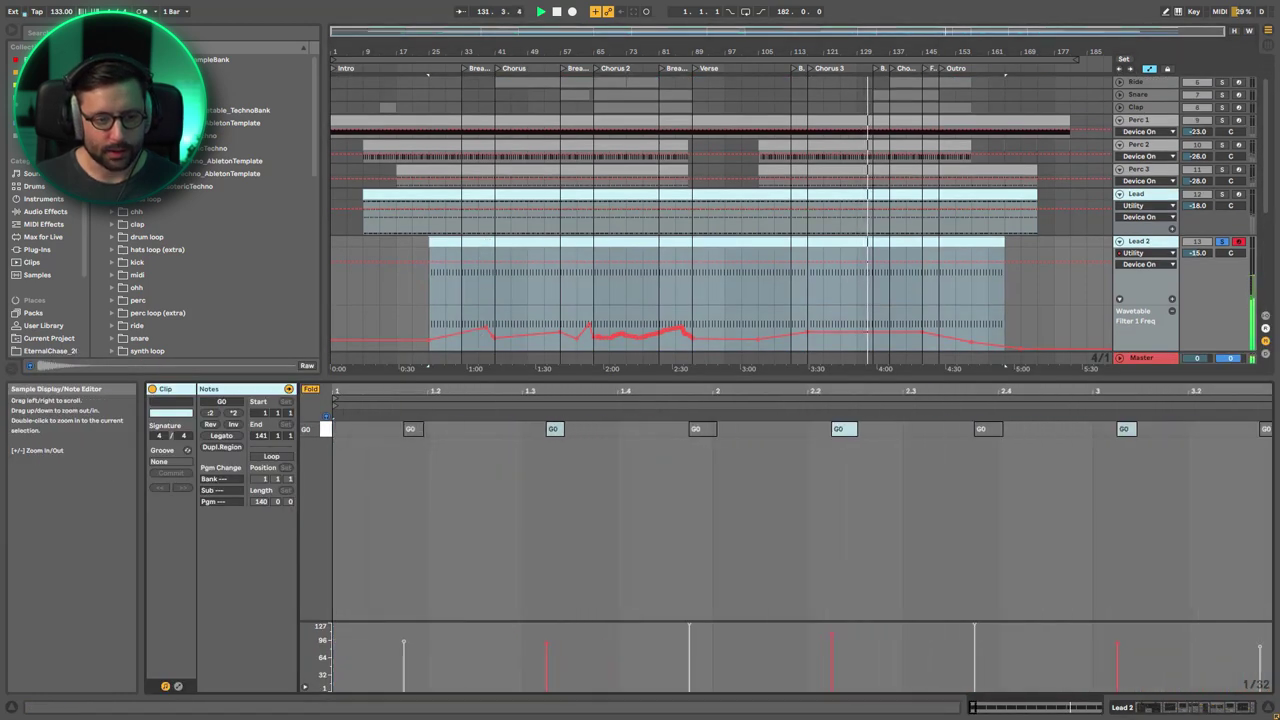
Select the first G0 note at 1.1.4 in the Lead 2 clip, audition the pattern and stop playback.
{"action": "key", "text": "space"}
{"action": "left_click", "coordinate": [365, 428]}
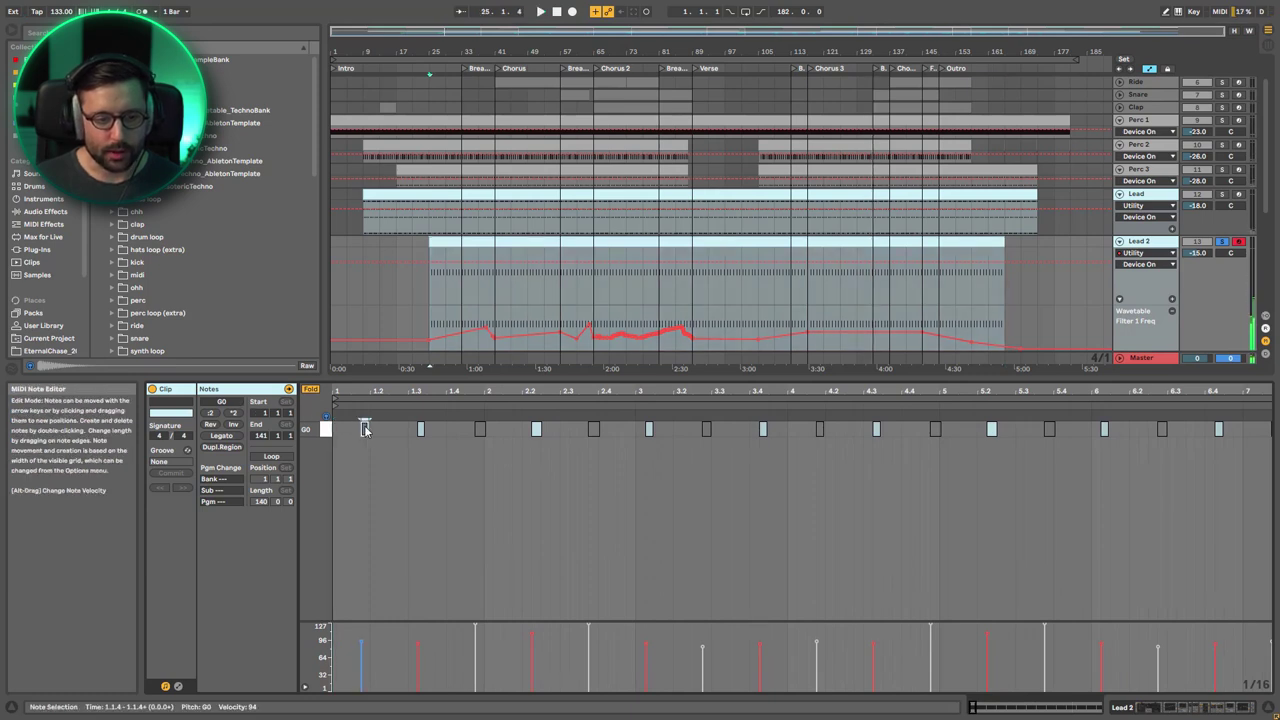
{"action": "left_click", "coordinate": [361, 438]}
{"action": "key", "text": "space"}
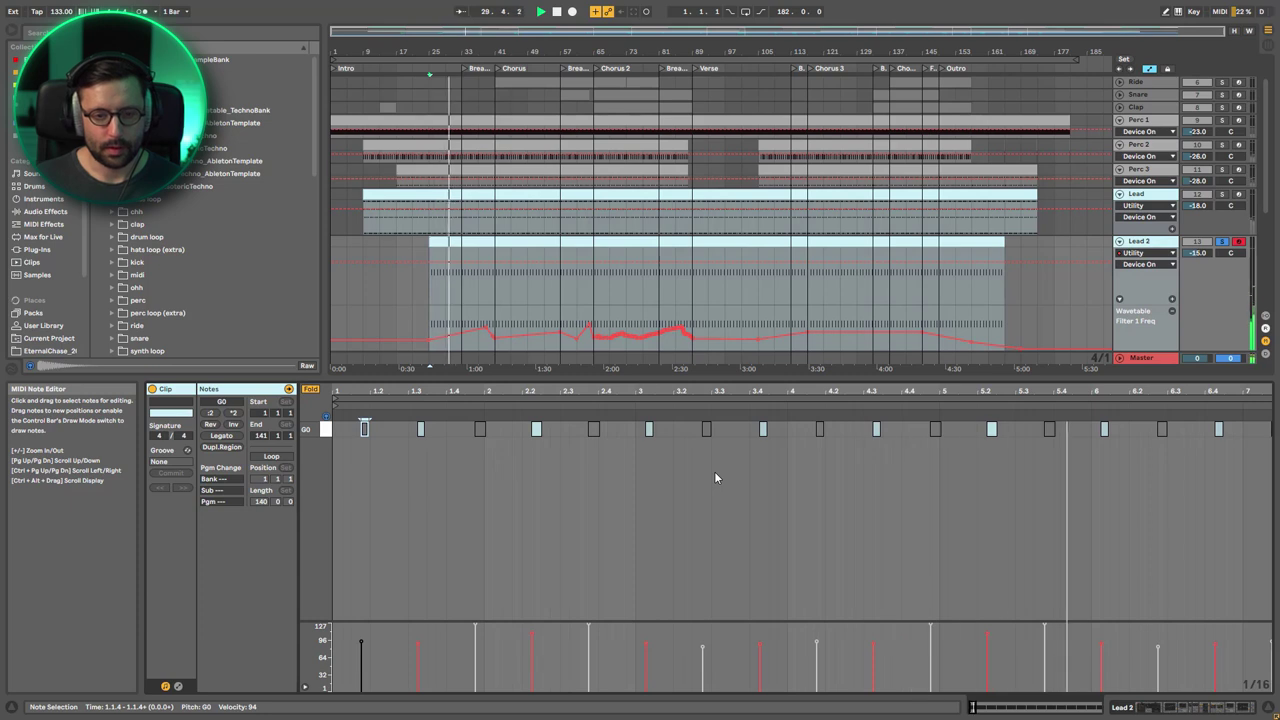
{"action": "key", "text": "space"}
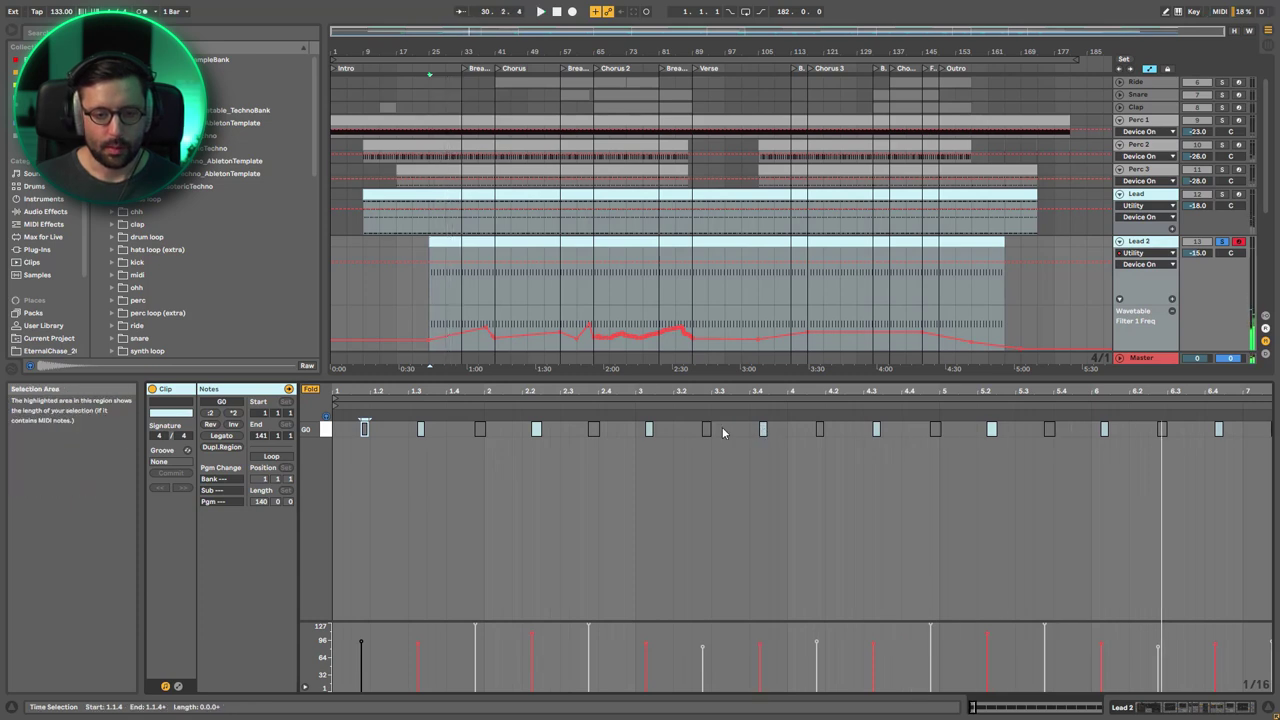
Try loop lengths of 4.0.0 and 5.3.3 on the Lead 2 clip, and undo them.
{"action": "left_click_drag", "start_coordinate": [787, 400], "coordinate": [939, 400]}
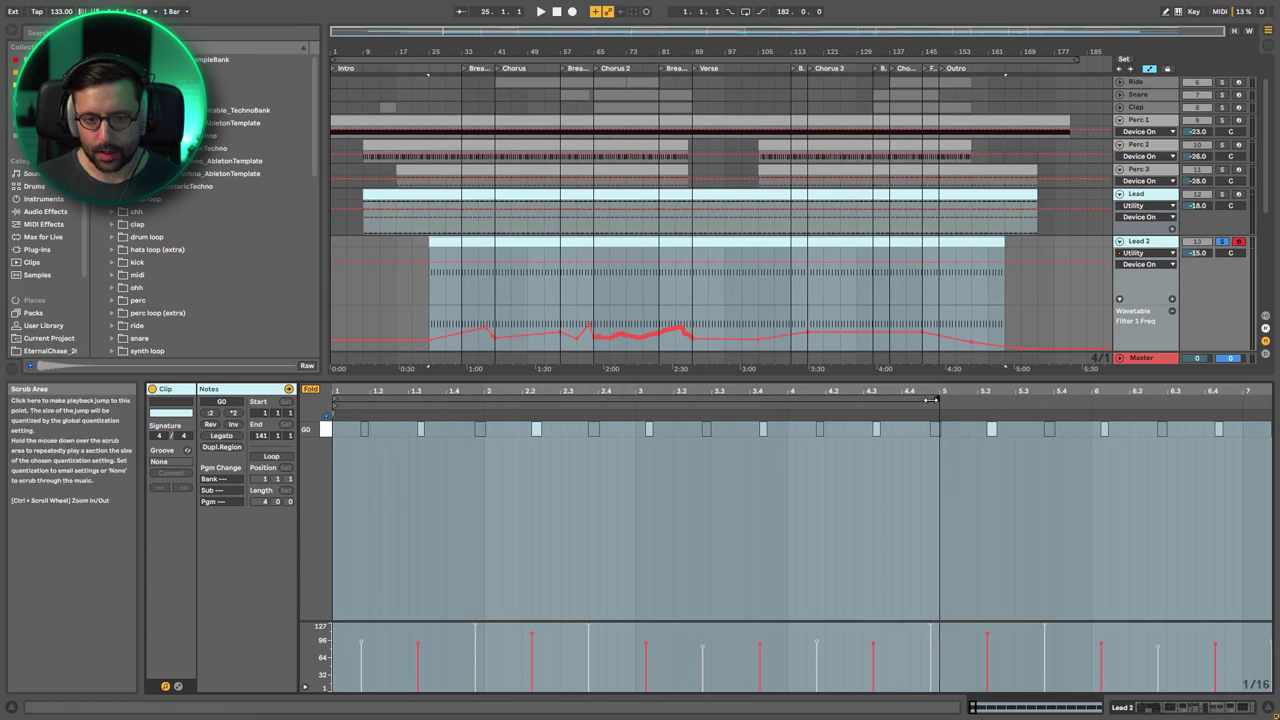
{"action": "key", "text": "ctrl+z"}
{"action": "left_click_drag", "start_coordinate": [1265, 398], "coordinate": [560, 410]}
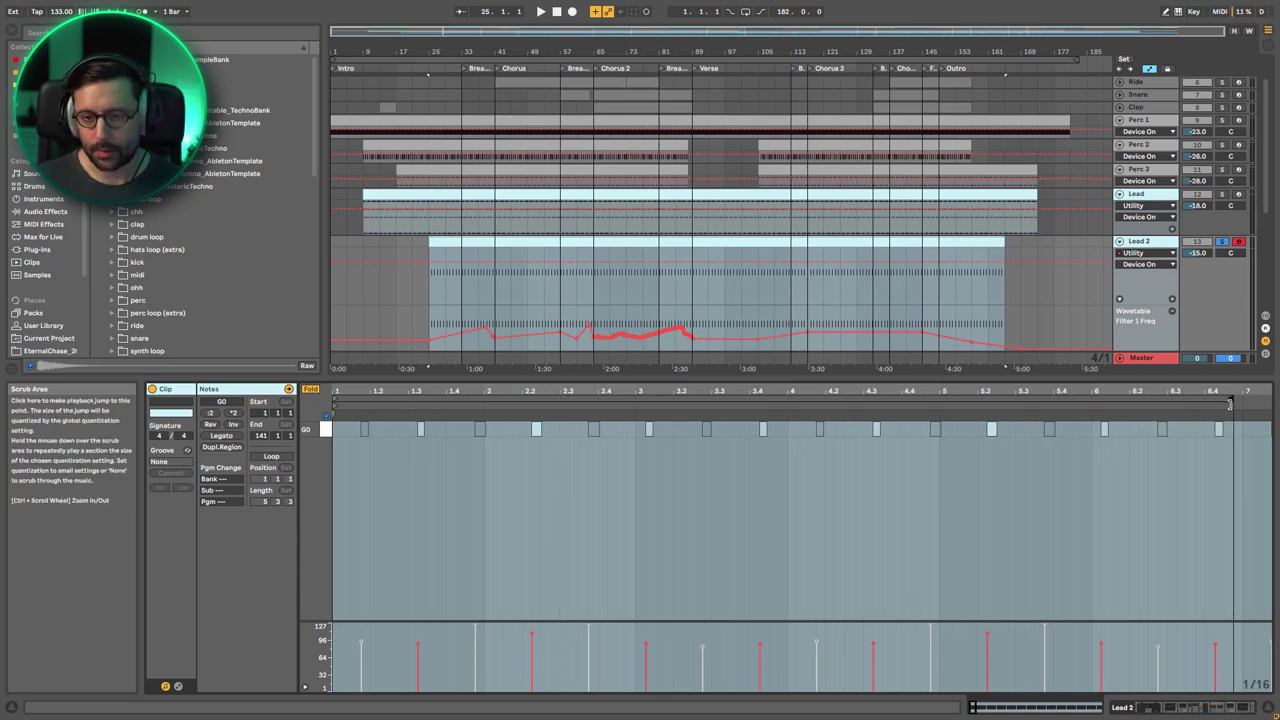
Play Lead 2 from the start of its clip, and unsolo it with both lead tracks folded.
{"action": "key", "text": "space"}
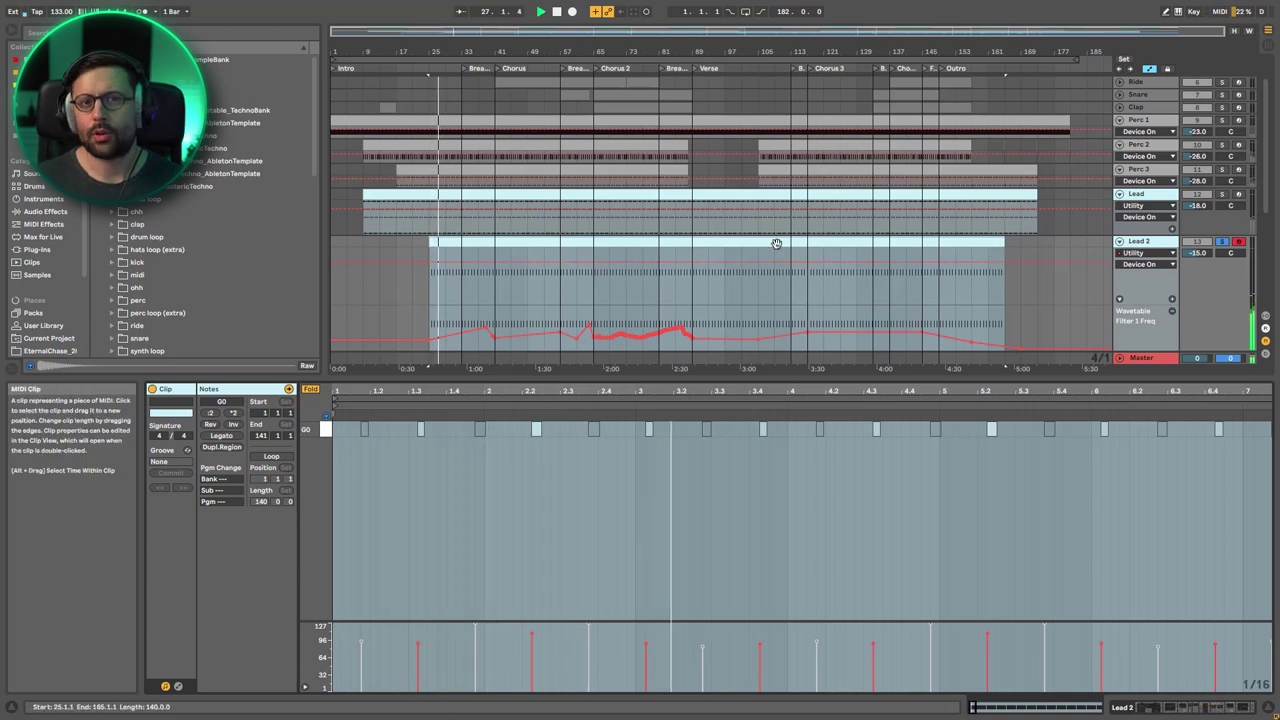
{"action": "scroll", "coordinate": [760, 250], "scroll_direction": "down", "scroll_amount": 2}
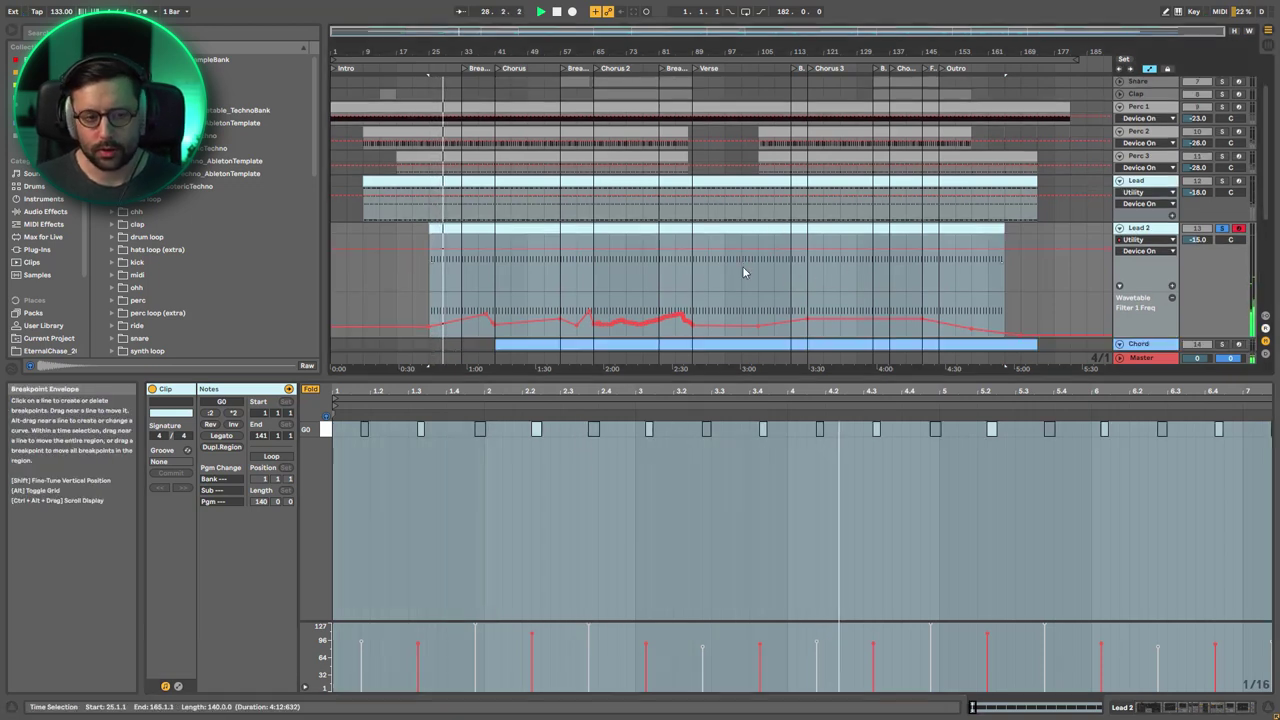
{"action": "scroll", "coordinate": [830, 244], "scroll_direction": "down", "scroll_amount": 2}
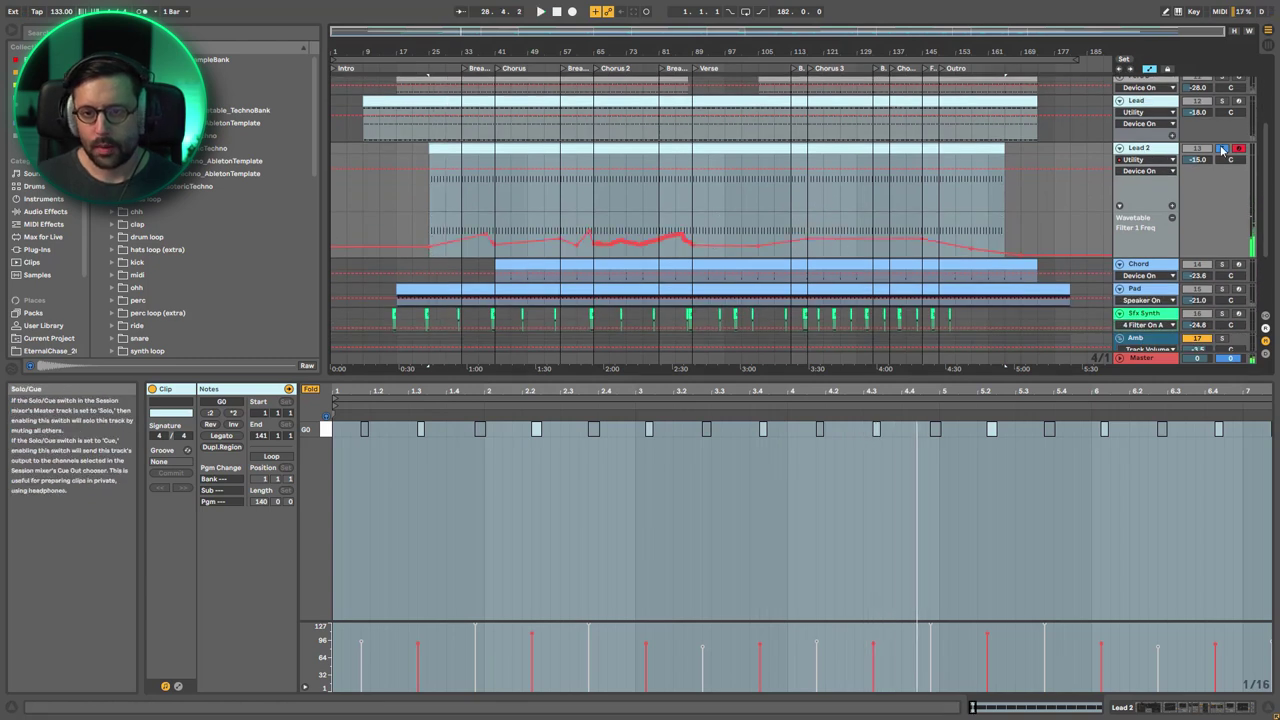
{"action": "left_click", "coordinate": [1120, 148]}
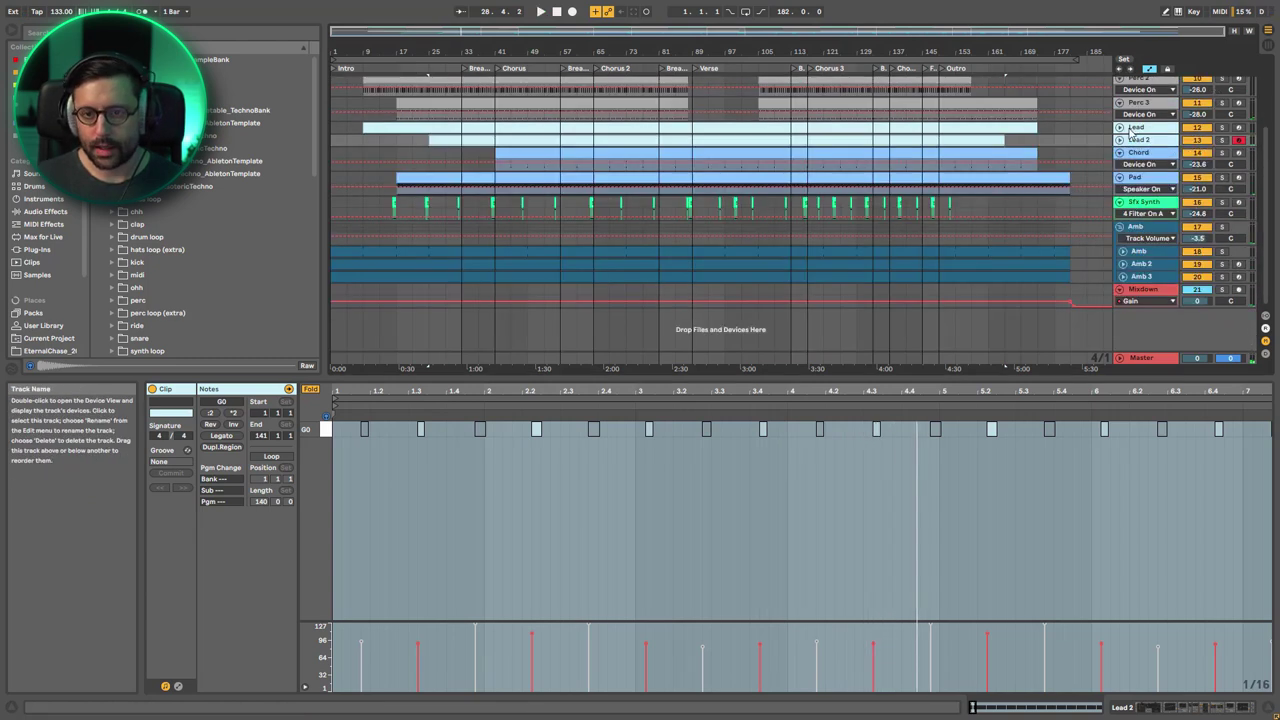
Solo and expand the Chord track, and audition it with its device chain shown.
{"action": "left_click", "coordinate": [1222, 153]}
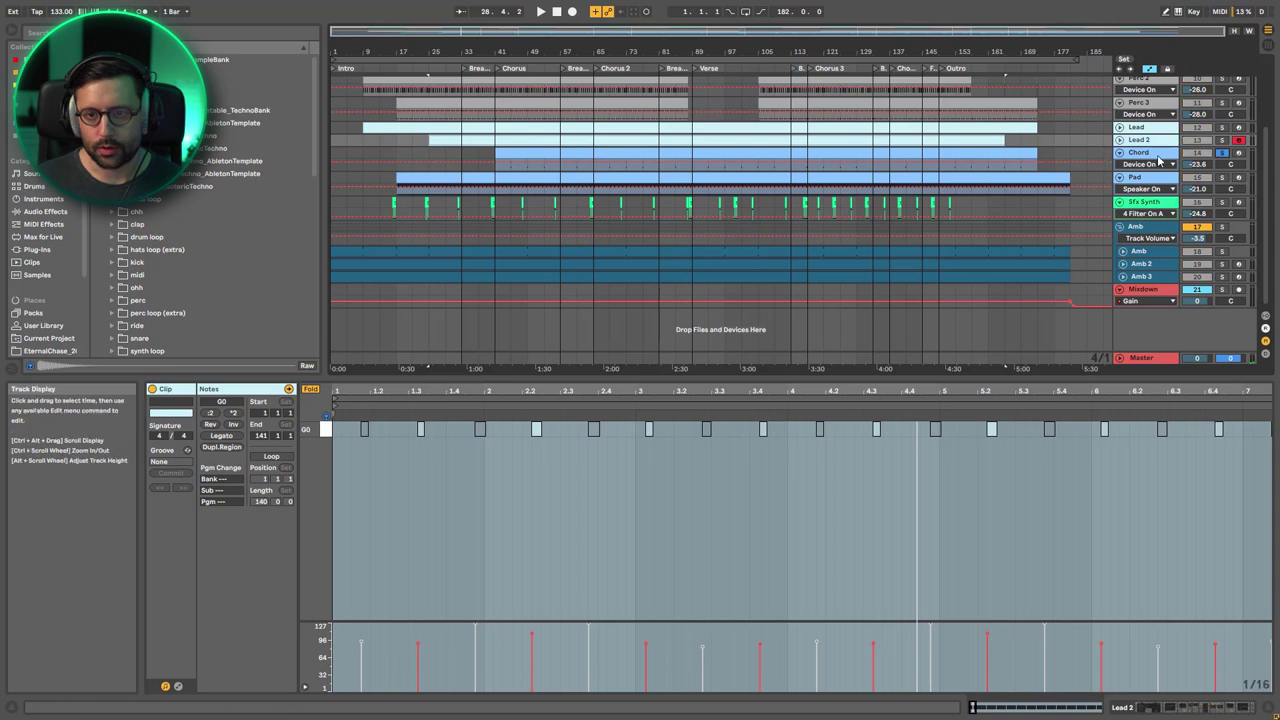
{"action": "left_click", "coordinate": [1138, 153]}
{"action": "left_click", "coordinate": [1139, 166]}
{"action": "left_click", "coordinate": [1139, 173]}
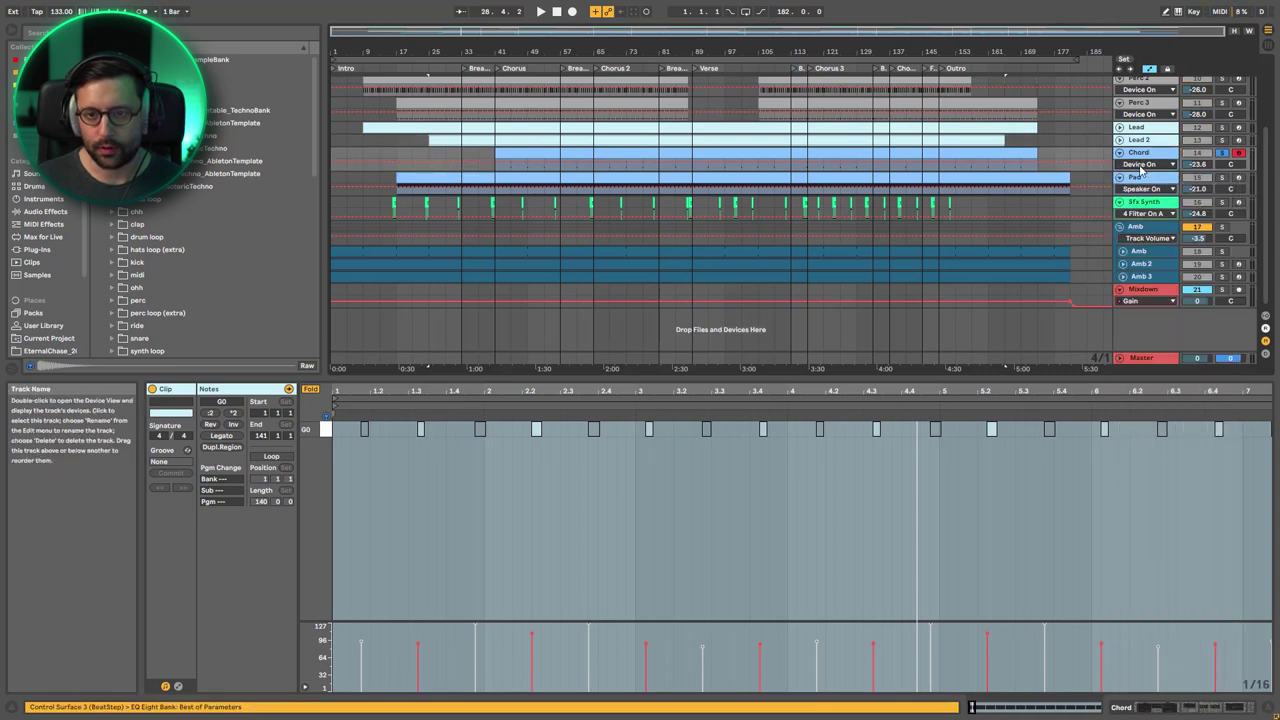
{"action": "left_click_drag", "start_coordinate": [512, 52], "coordinate": [669, 75]}
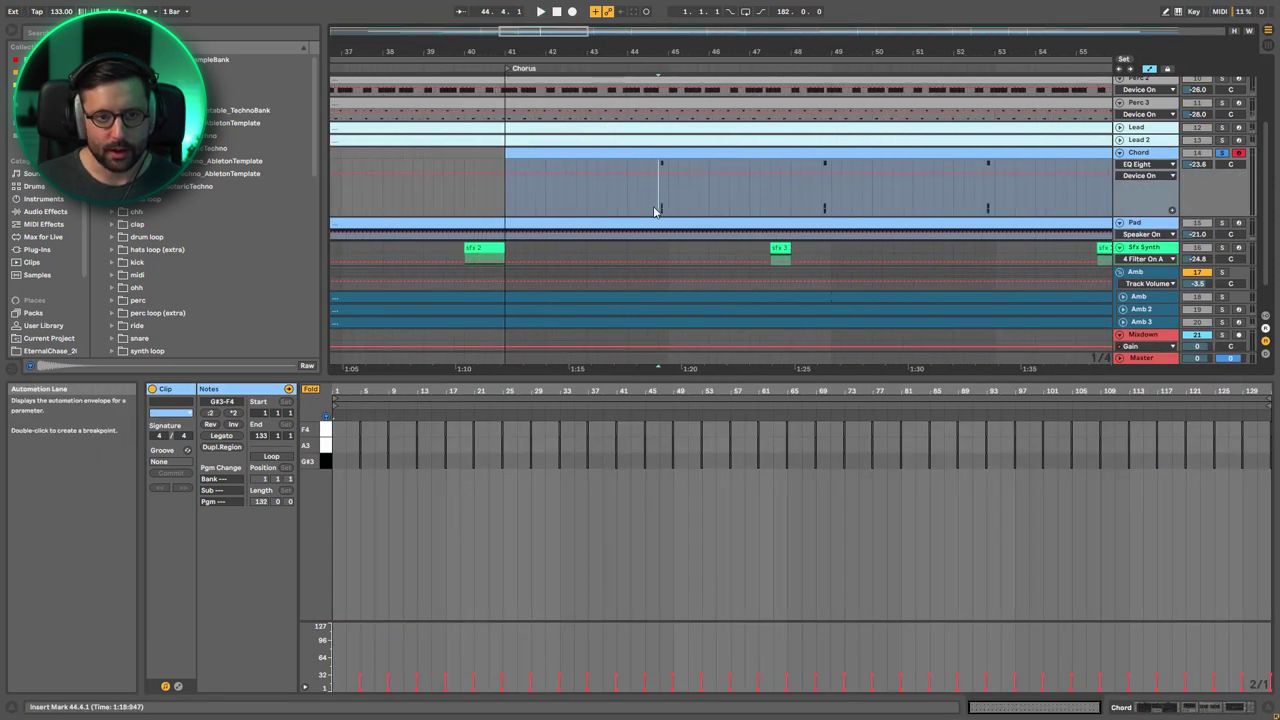
{"action": "double_click", "coordinate": [1158, 157]}
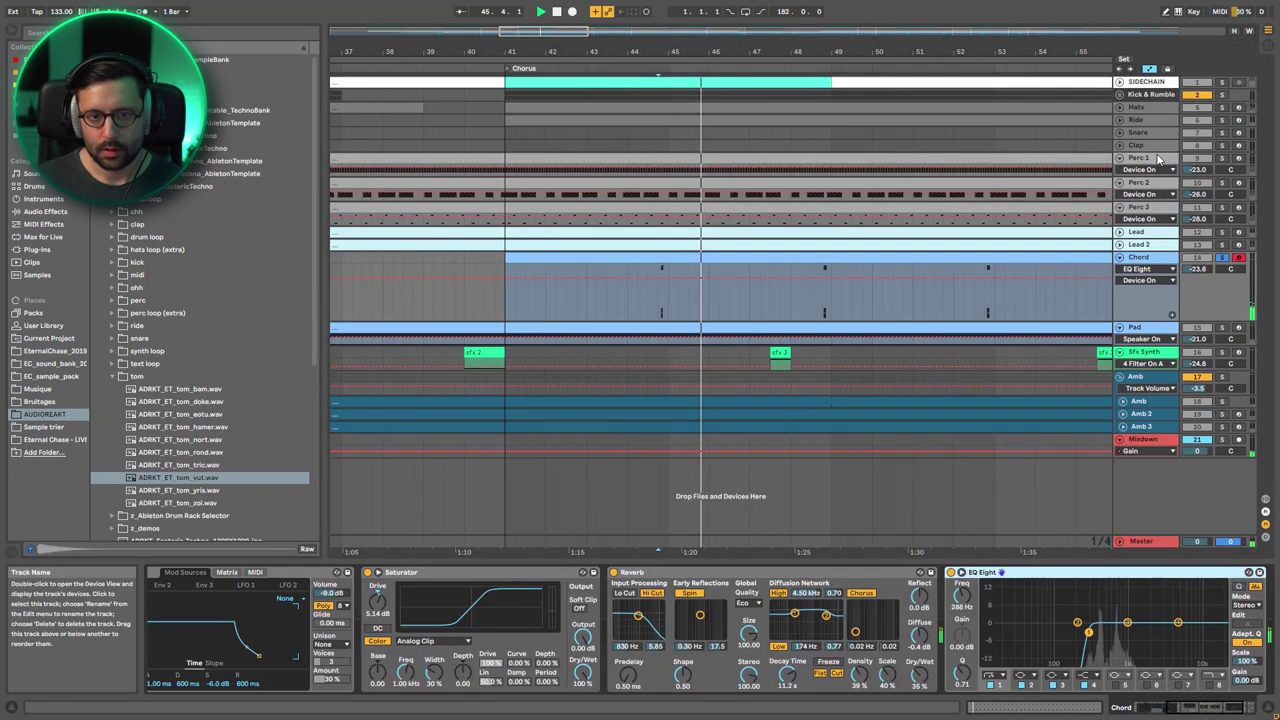
{"action": "left_click", "coordinate": [821, 296]}
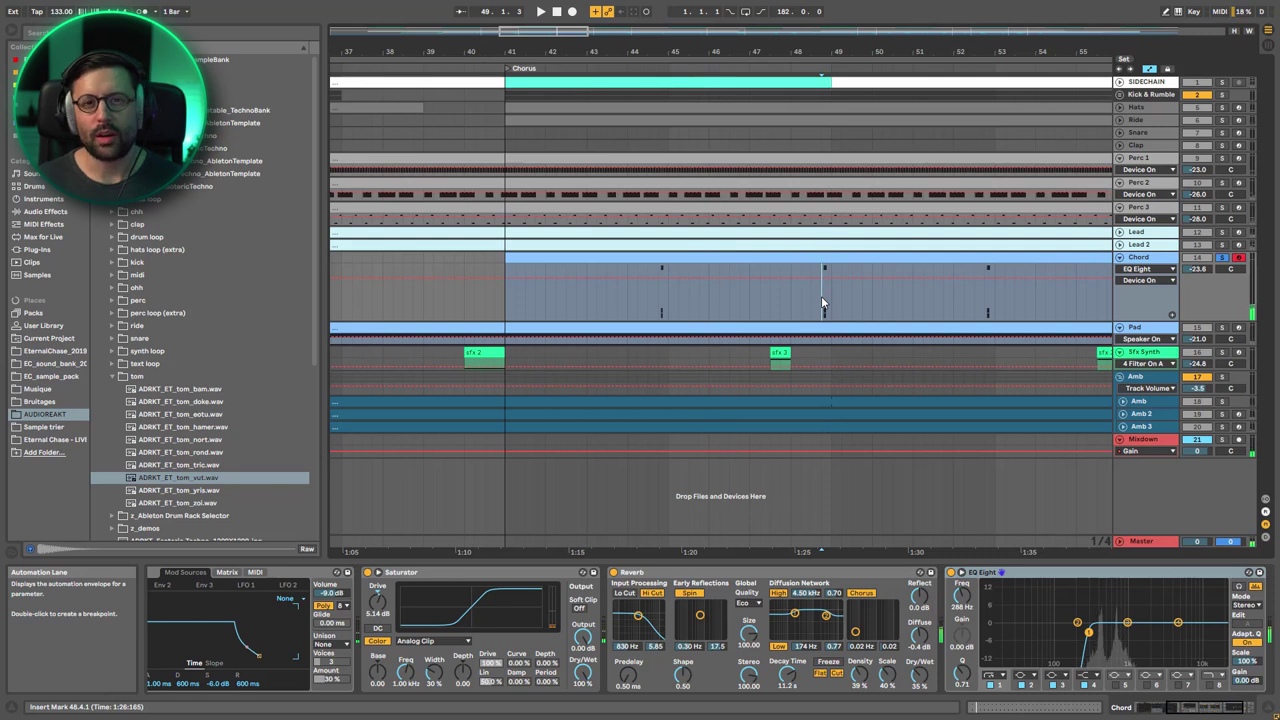
Open the Chord clip and turn off Fold to show its first chord, at 4.4, on the full piano roll.
{"action": "double_click", "coordinate": [799, 273]}
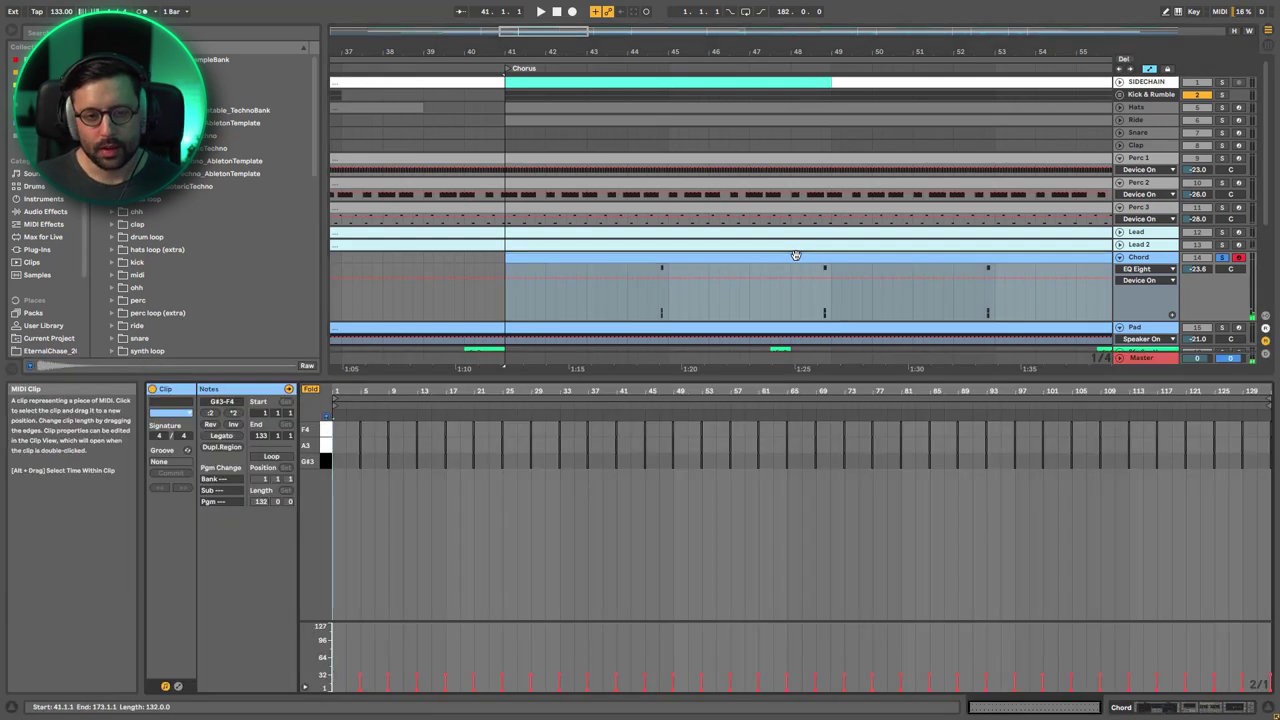
{"action": "left_click_drag", "start_coordinate": [354, 391], "coordinate": [354, 444]}
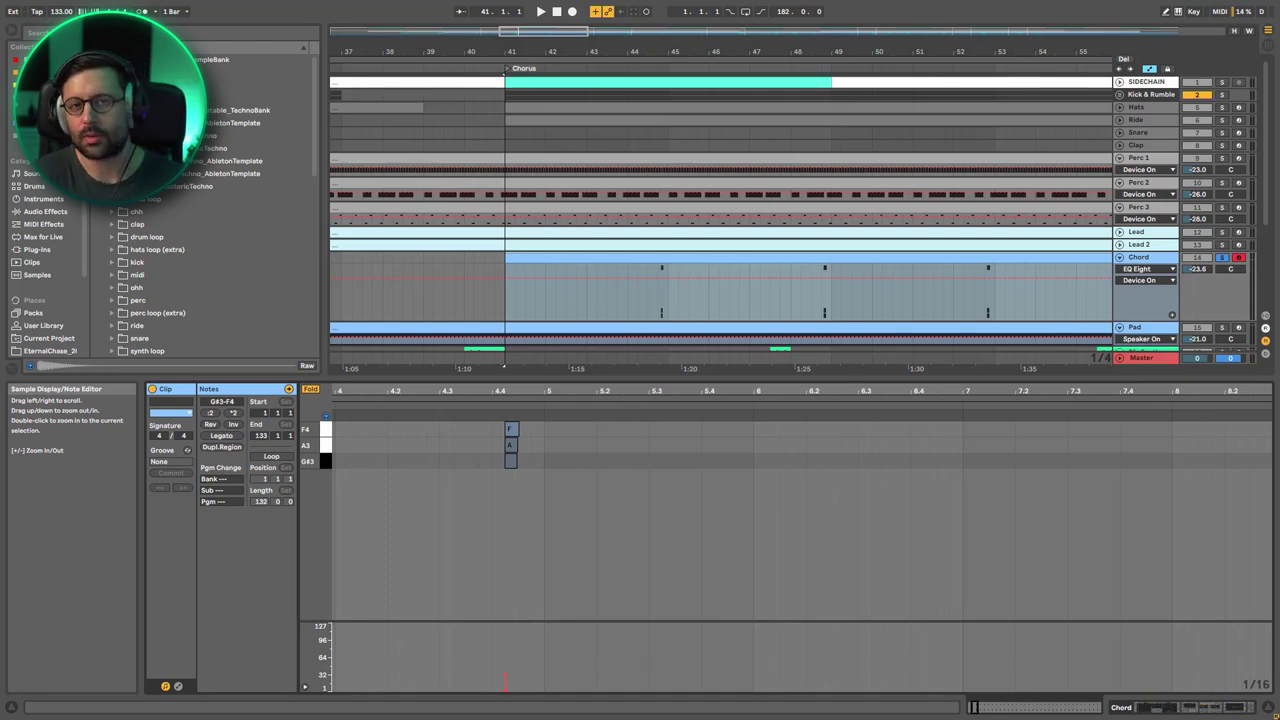
{"action": "left_click", "coordinate": [310, 389]}
{"action": "left_click_drag", "start_coordinate": [312, 526], "coordinate": [304, 526]}
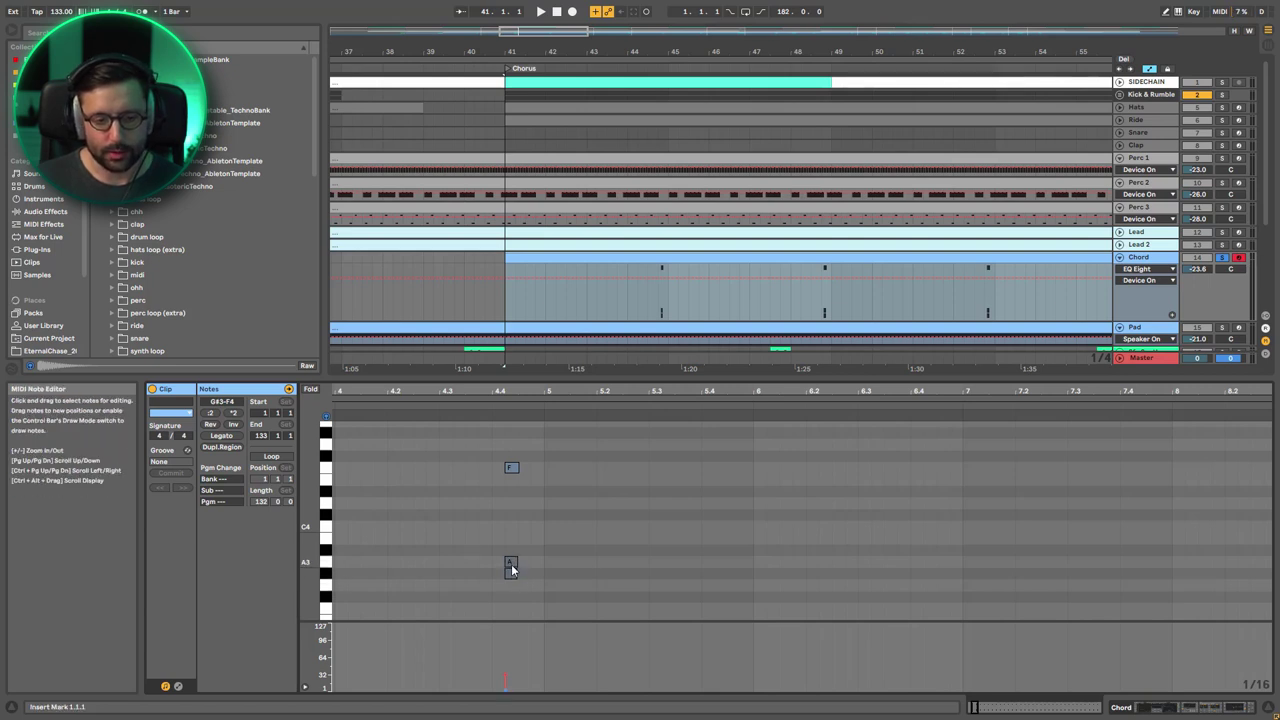
Play the Chord track from 44.4.1 with its device chain shown, and stop playback.
{"action": "left_click", "coordinate": [657, 308]}
{"action": "key", "text": "space"}
{"action": "left_click", "coordinate": [1139, 259]}
{"action": "key", "text": "space"}
{"action": "scroll", "coordinate": [1200, 680], "scroll_direction": "right", "scroll_amount": 2}
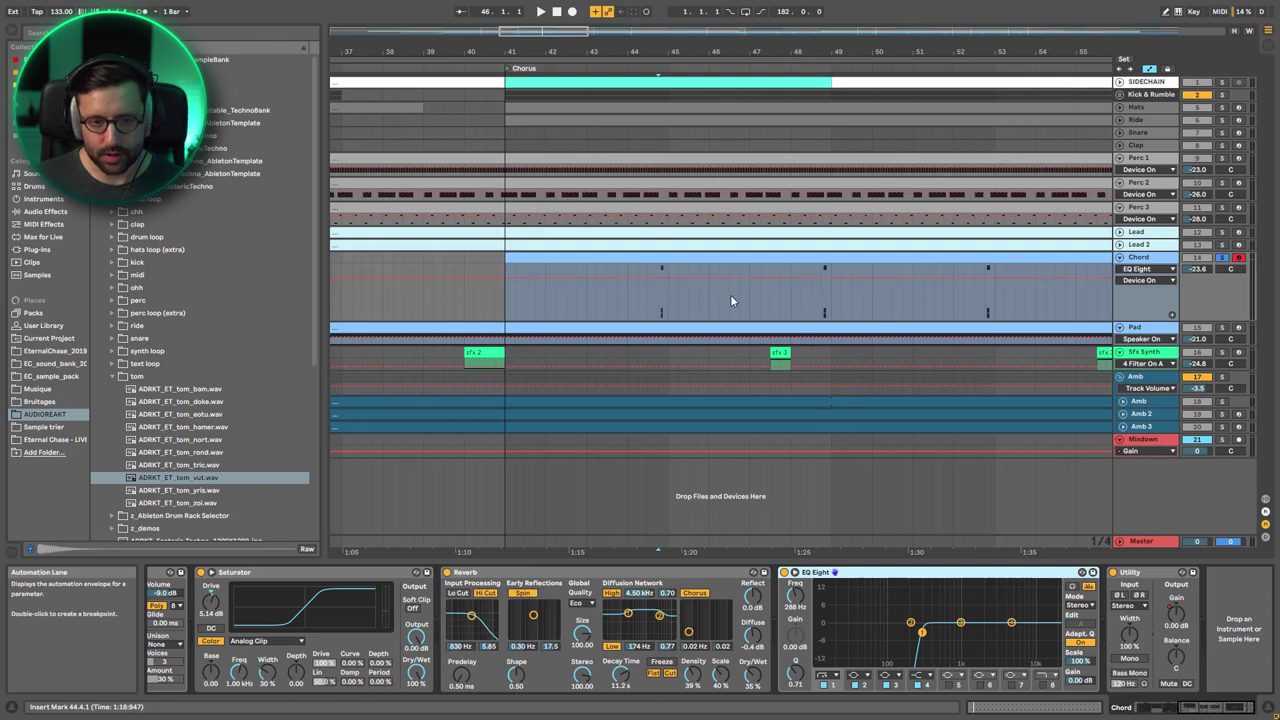
Audition Chord with its Saturator, Reverb, EQ Eight and Utility switched off, and check Wavetable's modulation matrix.
{"action": "left_click", "coordinate": [1163, 710]}
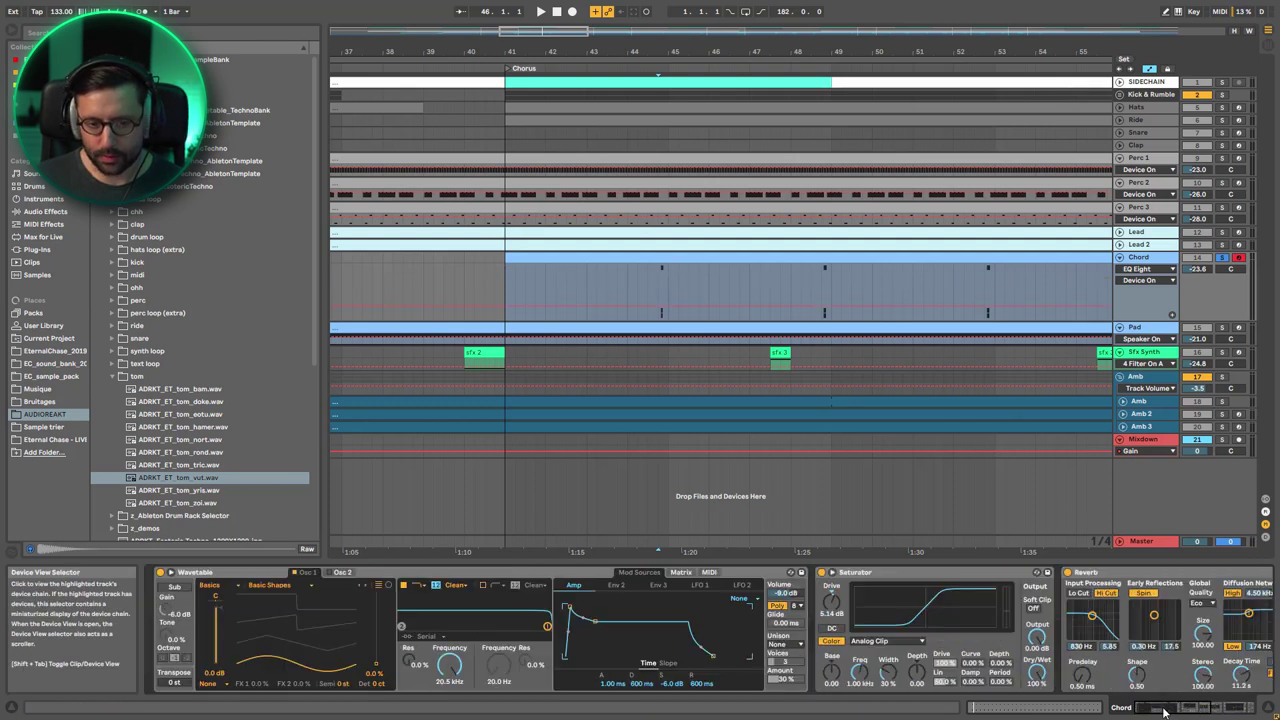
{"action": "left_click", "coordinate": [1067, 572]}
{"action": "left_click", "coordinate": [822, 572]}
{"action": "key", "text": "space"}
{"action": "key", "text": "space"}
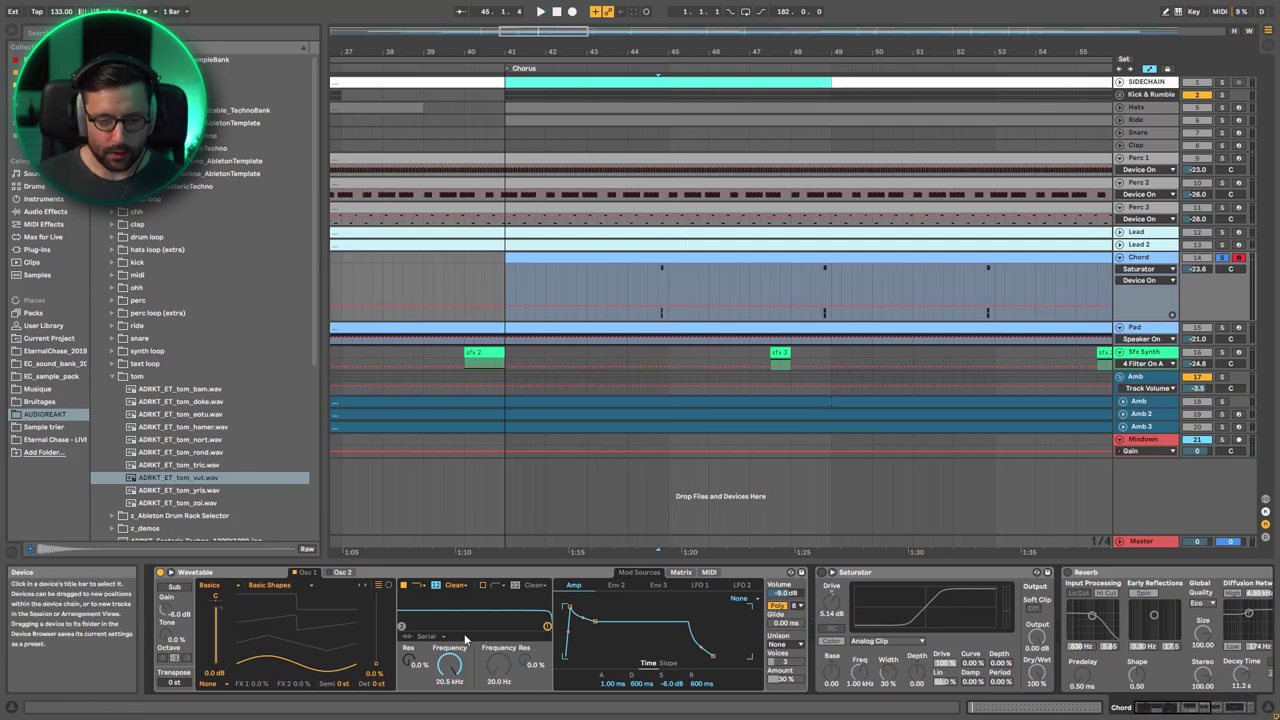
{"action": "left_click", "coordinate": [678, 572]}
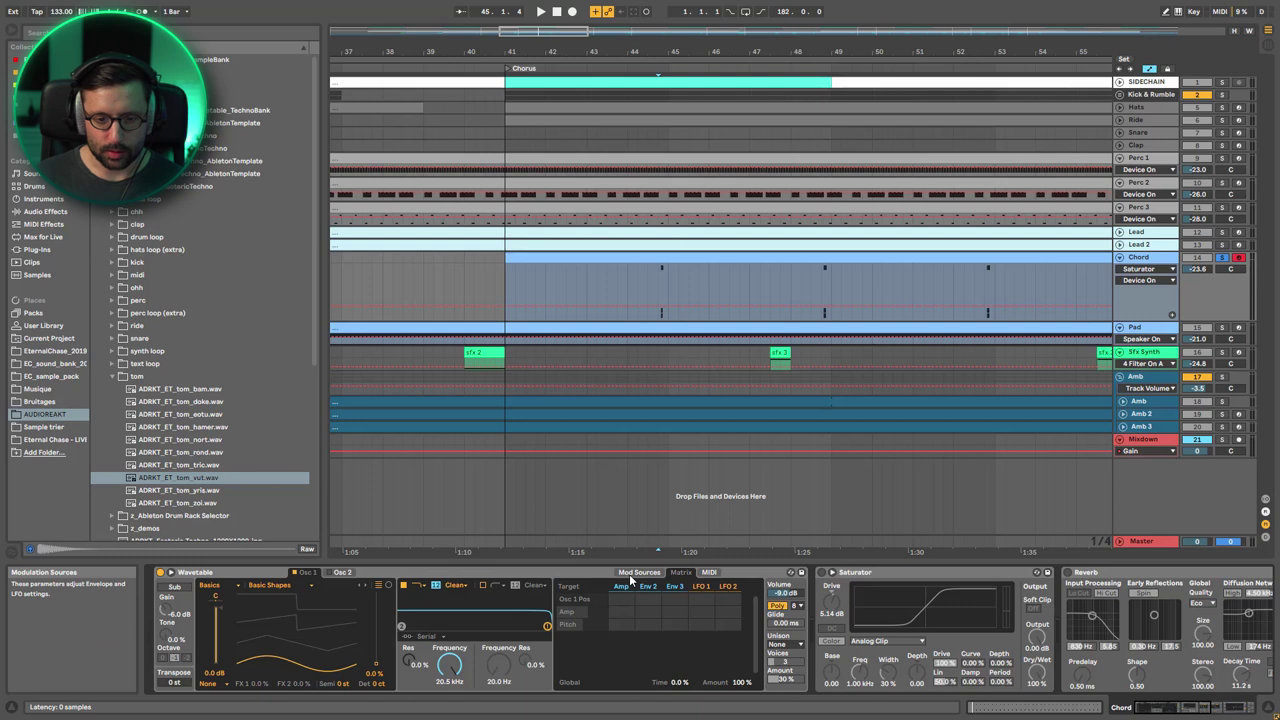
{"action": "left_click", "coordinate": [630, 575]}
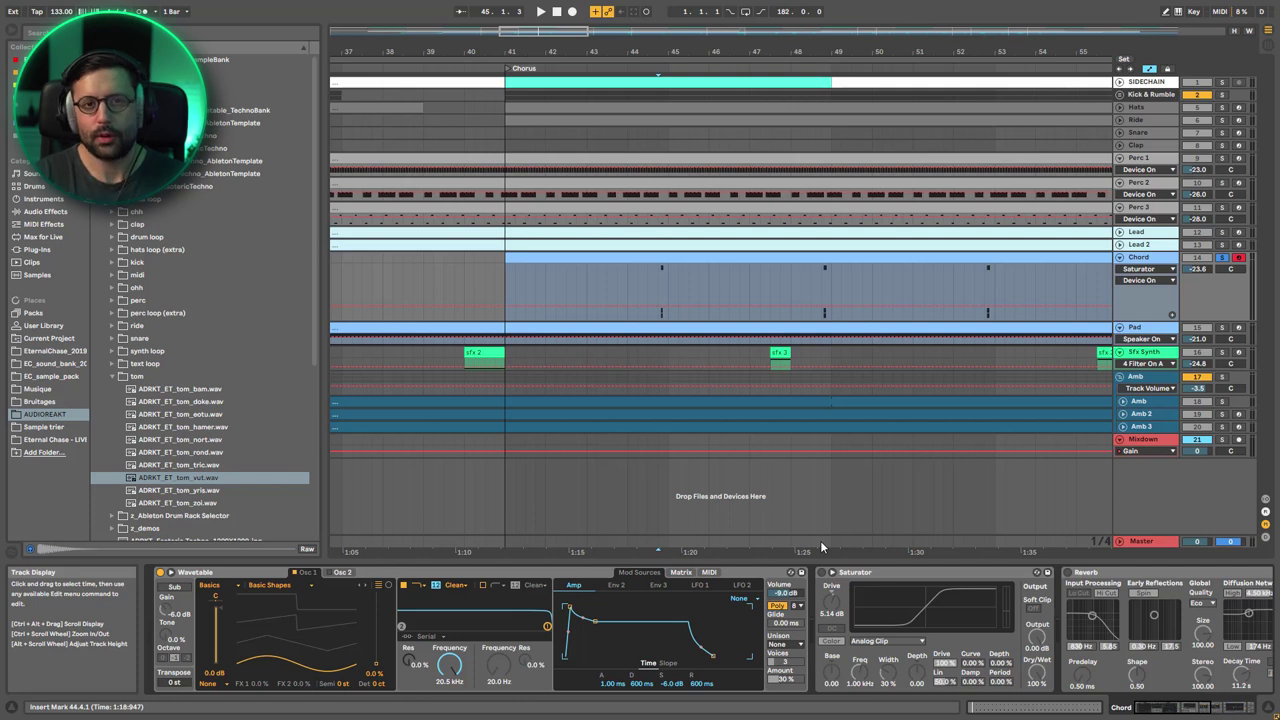
Re-enable the Saturator and the Reverb on Chord one at a time, auditioning the track from 44.4.1.
{"action": "key", "text": "space"}
{"action": "left_click_drag", "start_coordinate": [1186, 705], "coordinate": [1220, 705]}
{"action": "key", "text": "space"}
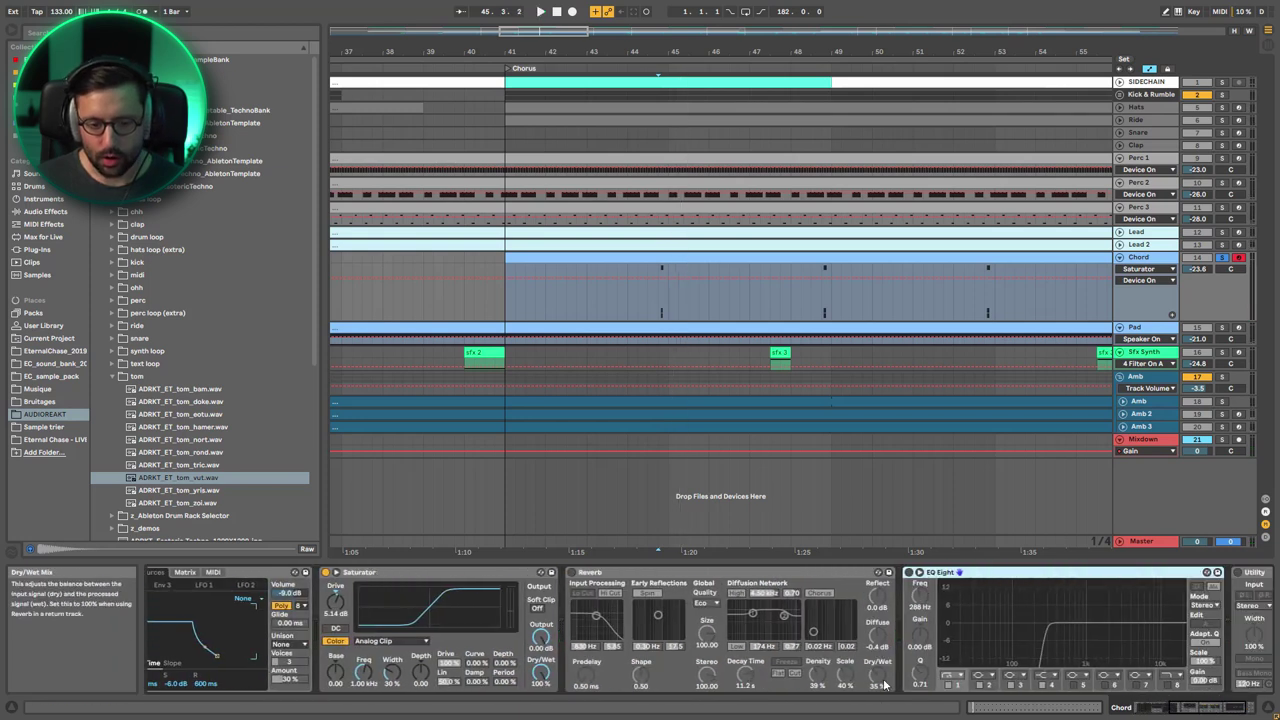
{"action": "left_click", "coordinate": [571, 572]}
{"action": "key", "text": "space"}
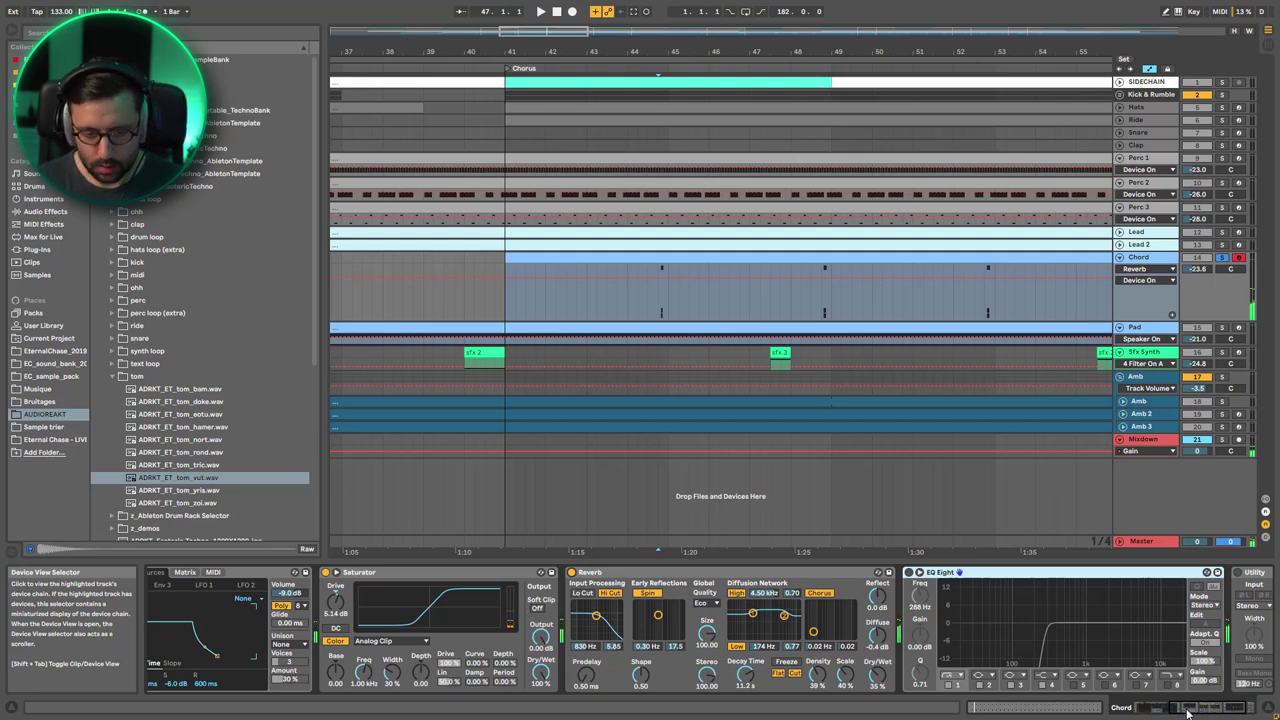
Re-enable the EQ Eight and the Utility on Chord, and play the track from 44.4.1.
{"action": "left_click", "coordinate": [906, 585]}
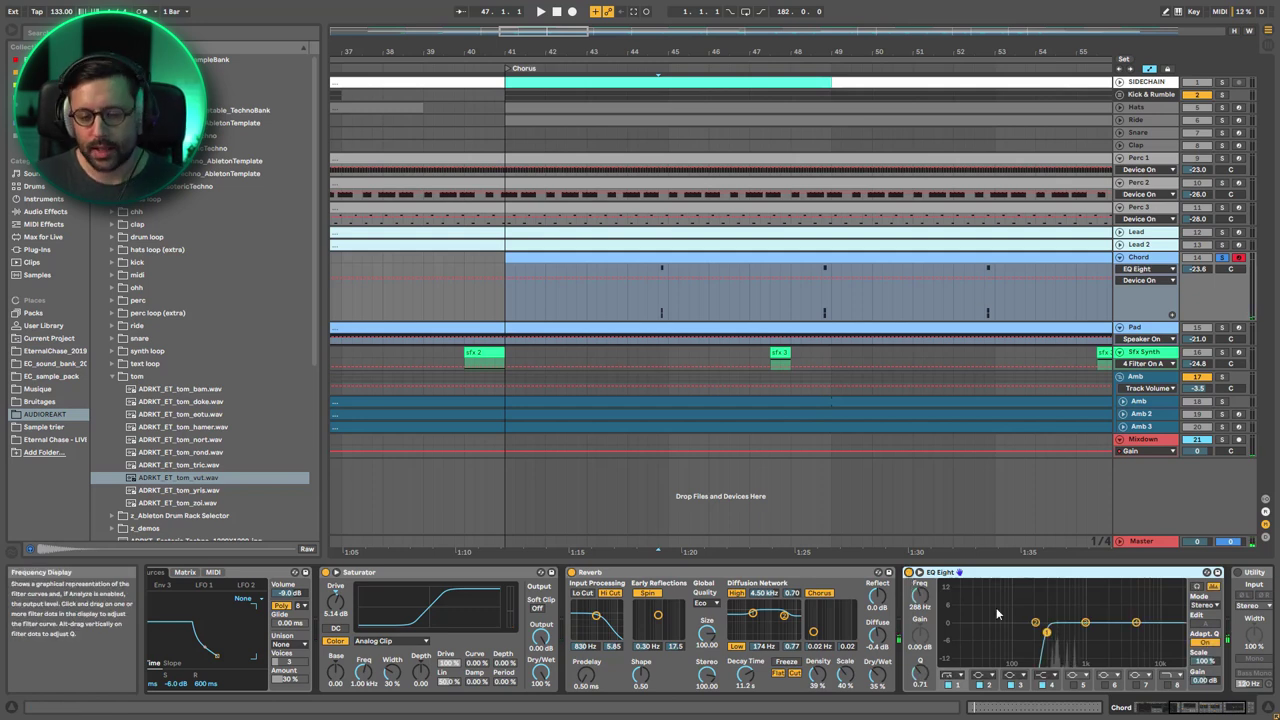
{"action": "left_click", "coordinate": [1220, 712]}
{"action": "left_click", "coordinate": [1157, 630]}
{"action": "key", "text": "space"}
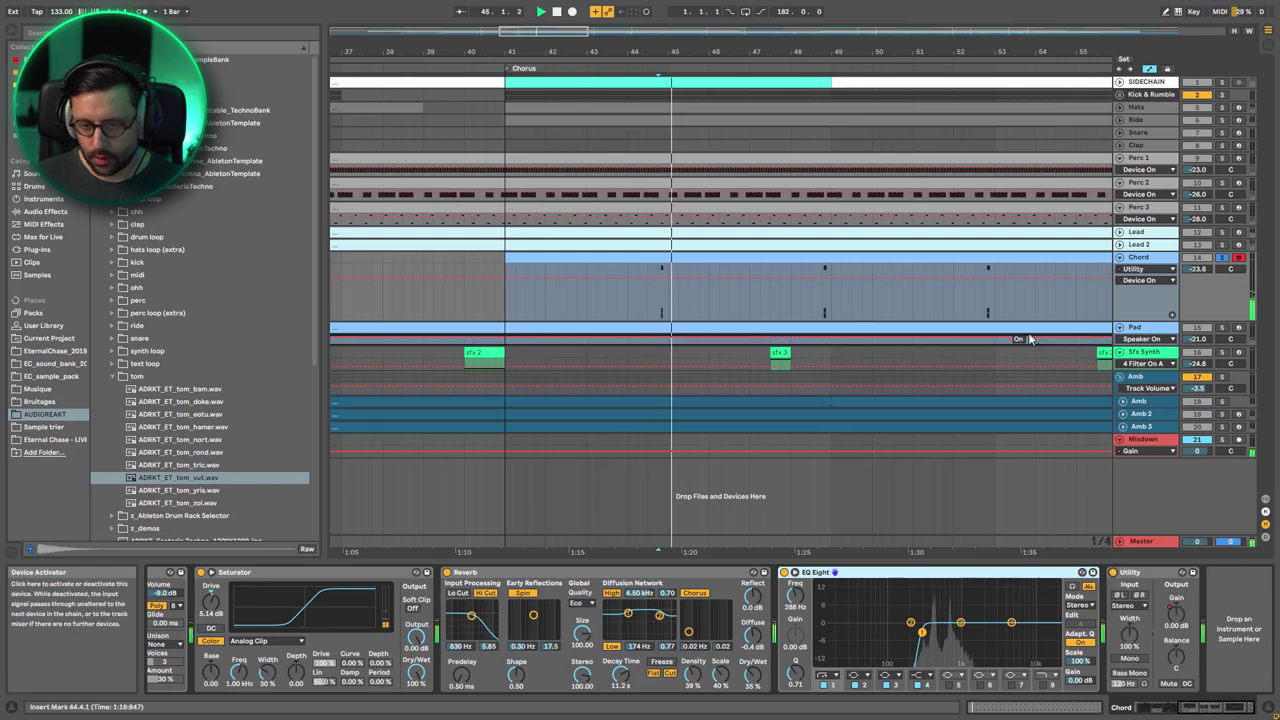
Unsolo Chord and play the full mix from 44.4.1.
{"action": "key", "text": "space"}
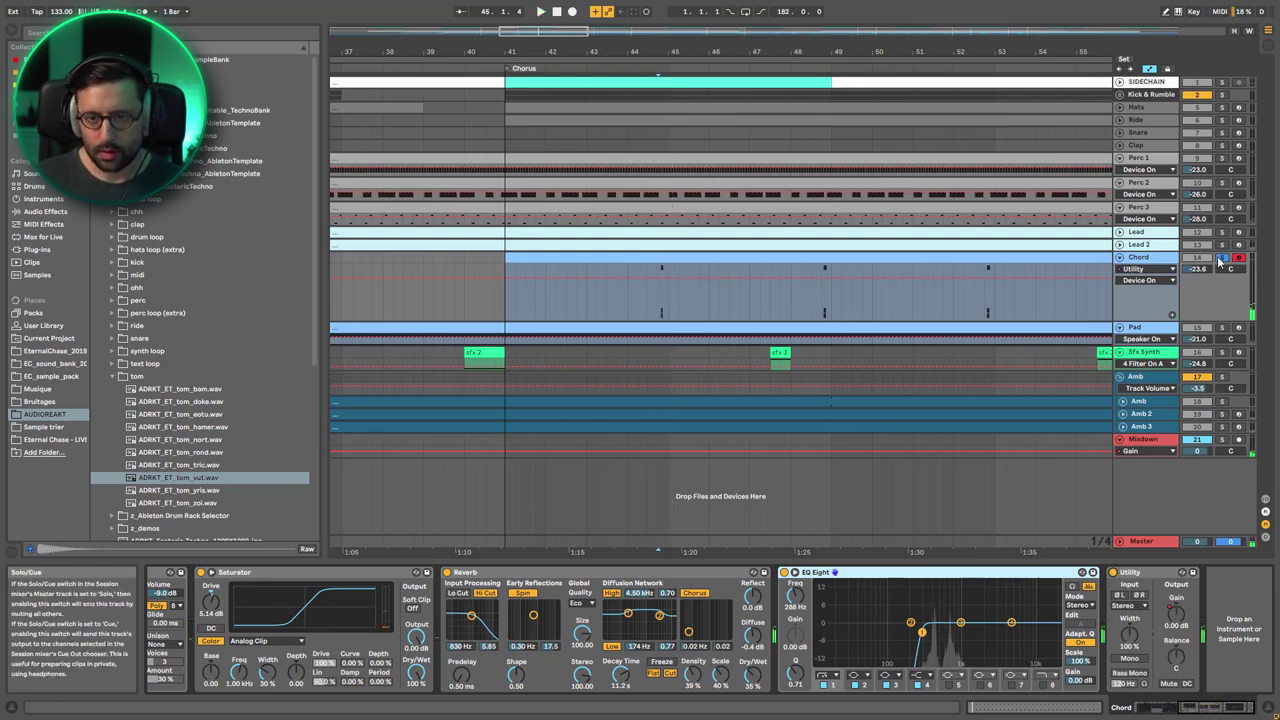
{"action": "key", "text": "space"}
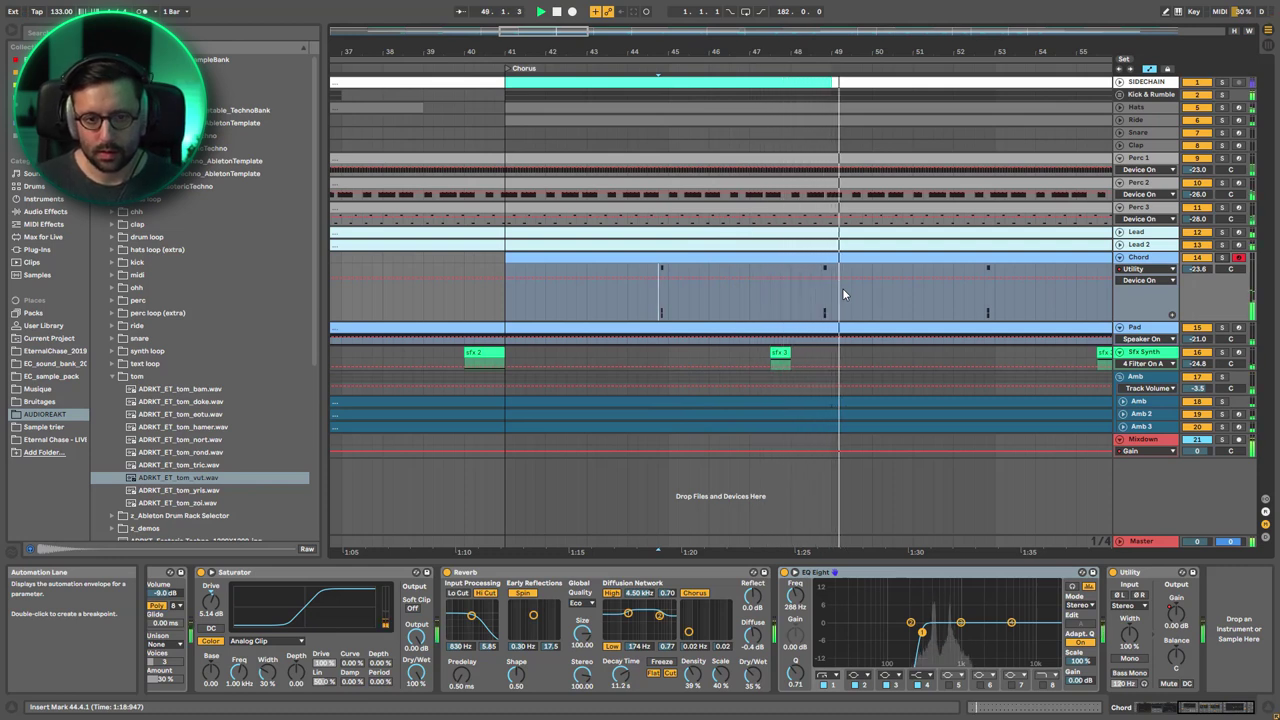
Solo the Pad track and switch off its EQ Eight, Reverb and Saturator.
{"action": "left_click", "coordinate": [1154, 330]}
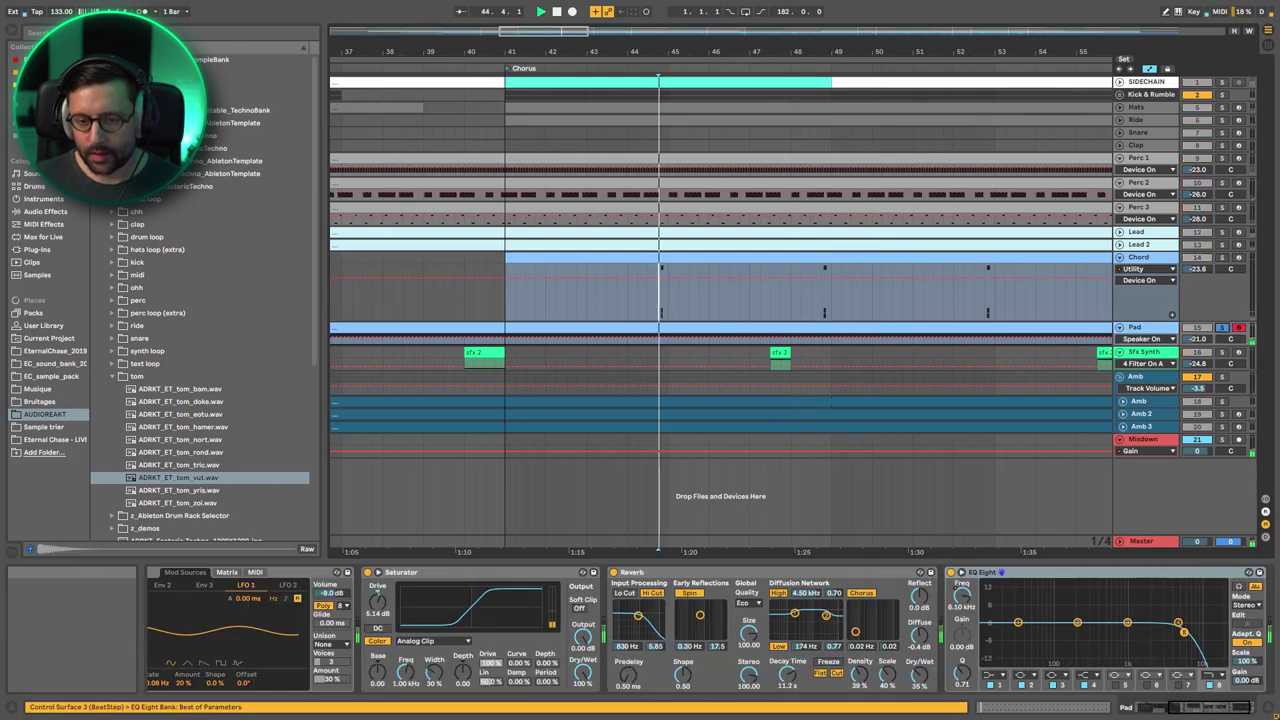
{"action": "key", "text": "space"}
{"action": "left_click", "coordinate": [1197, 706]}
{"action": "left_click", "coordinate": [884, 572]}
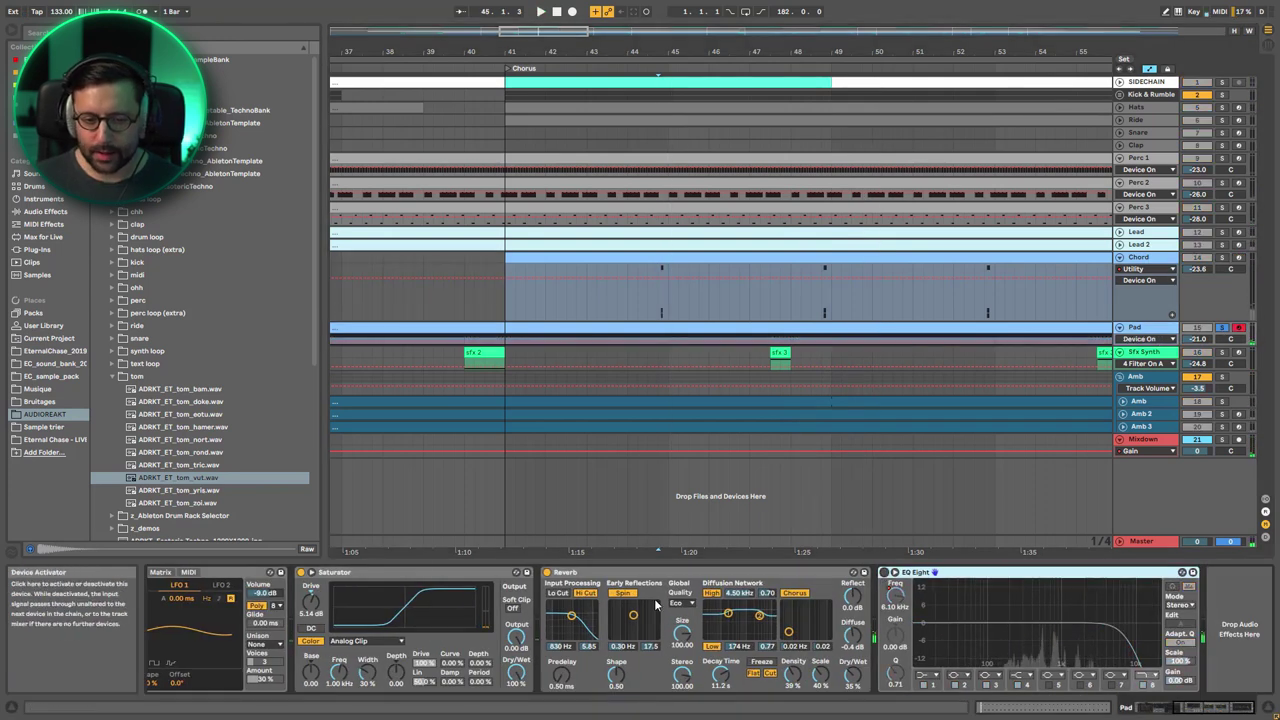
{"action": "left_click", "coordinate": [546, 572]}
{"action": "left_click", "coordinate": [301, 572]}
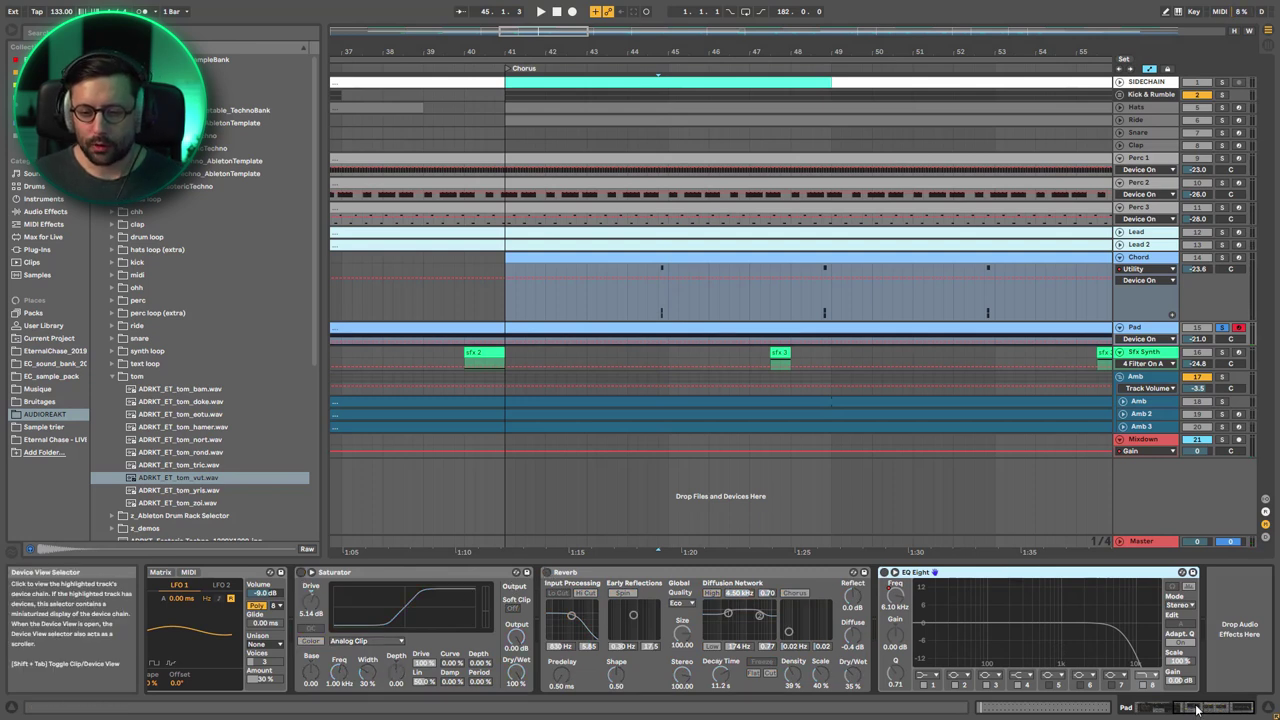
{"action": "left_click", "coordinate": [1137, 708]}
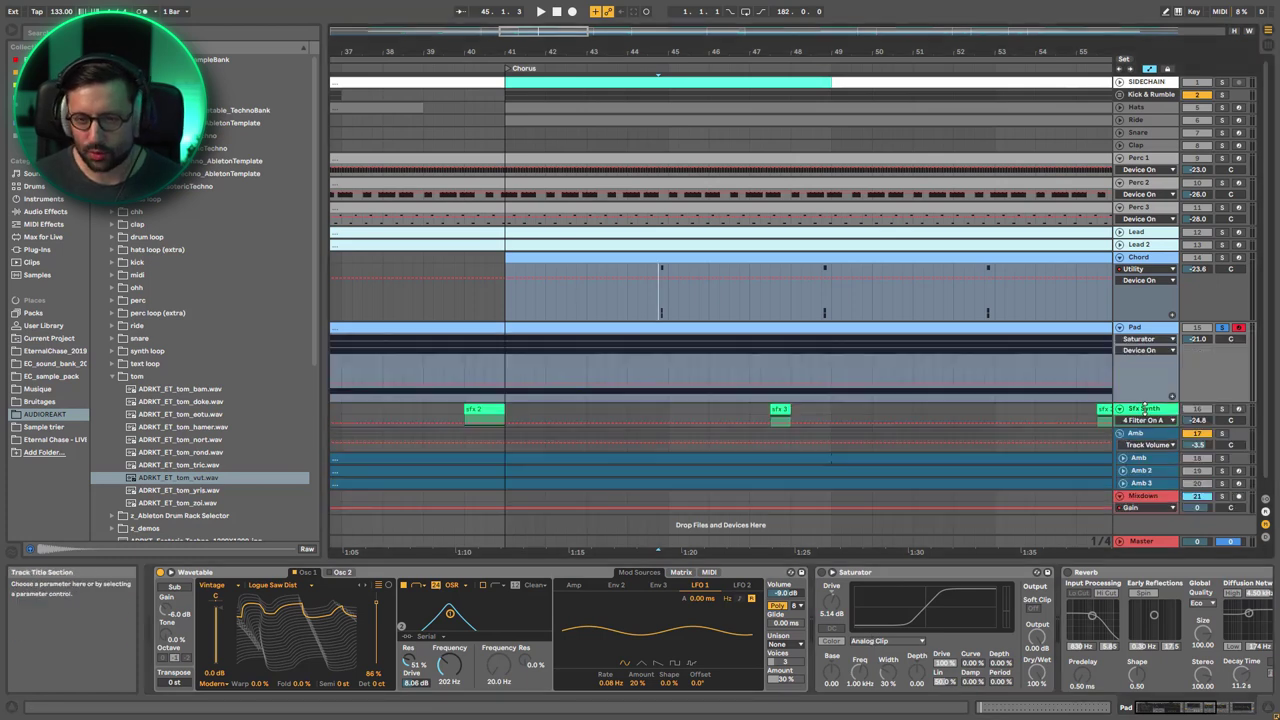
Try the C#4 note of the Pad clip one octave higher at C#5, and return it to C#4.
{"action": "double_click", "coordinate": [629, 327]}
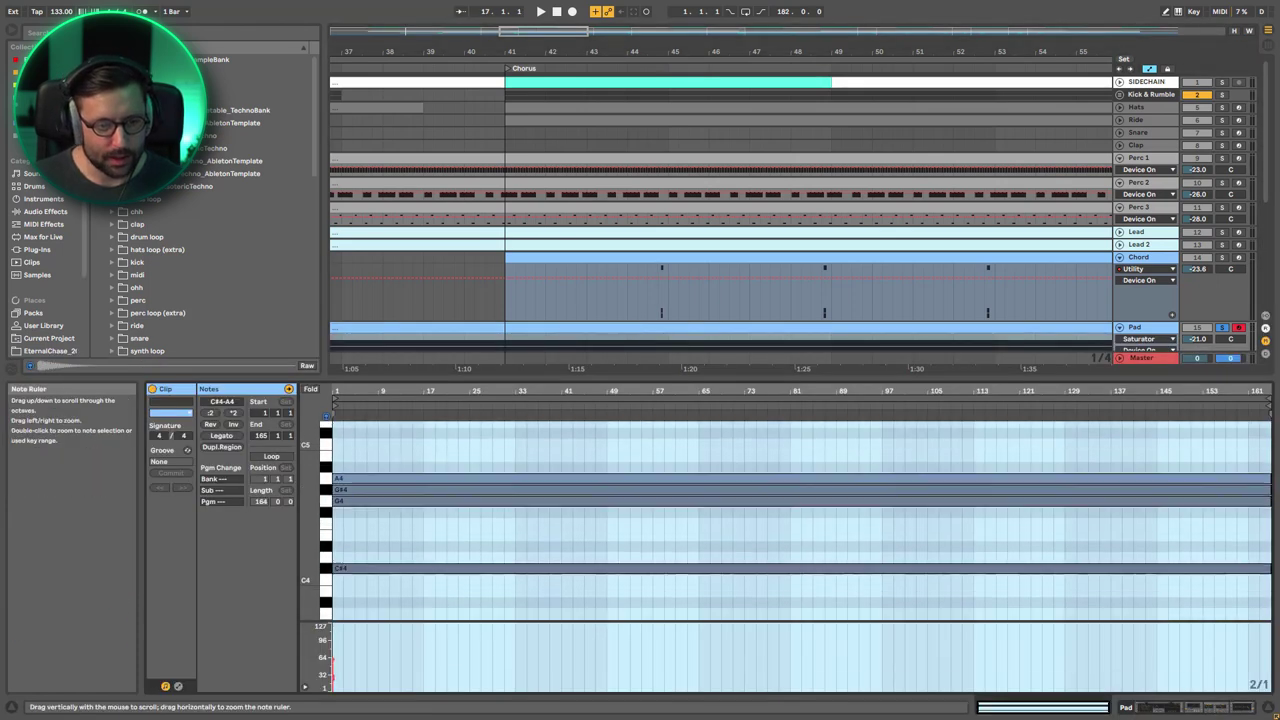
{"action": "left_click", "coordinate": [352, 589]}
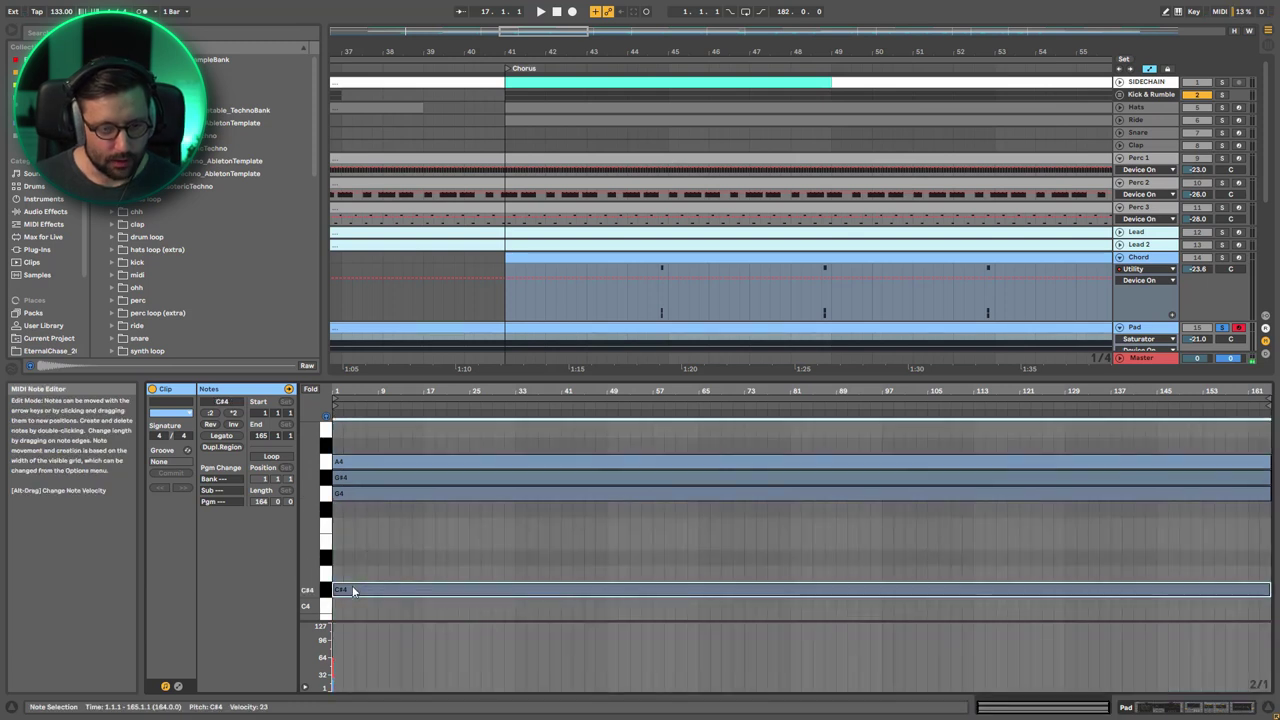
{"action": "key", "text": "shift+Up"}
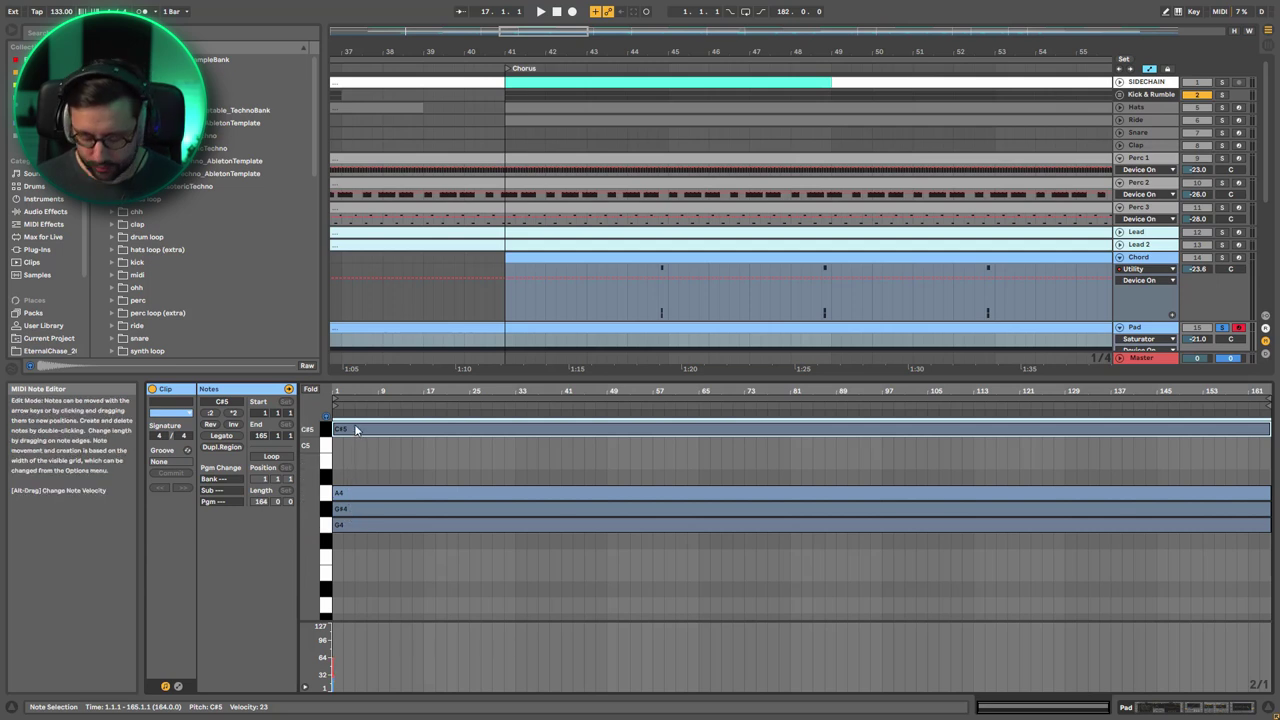
{"action": "key", "text": "shift+Down"}
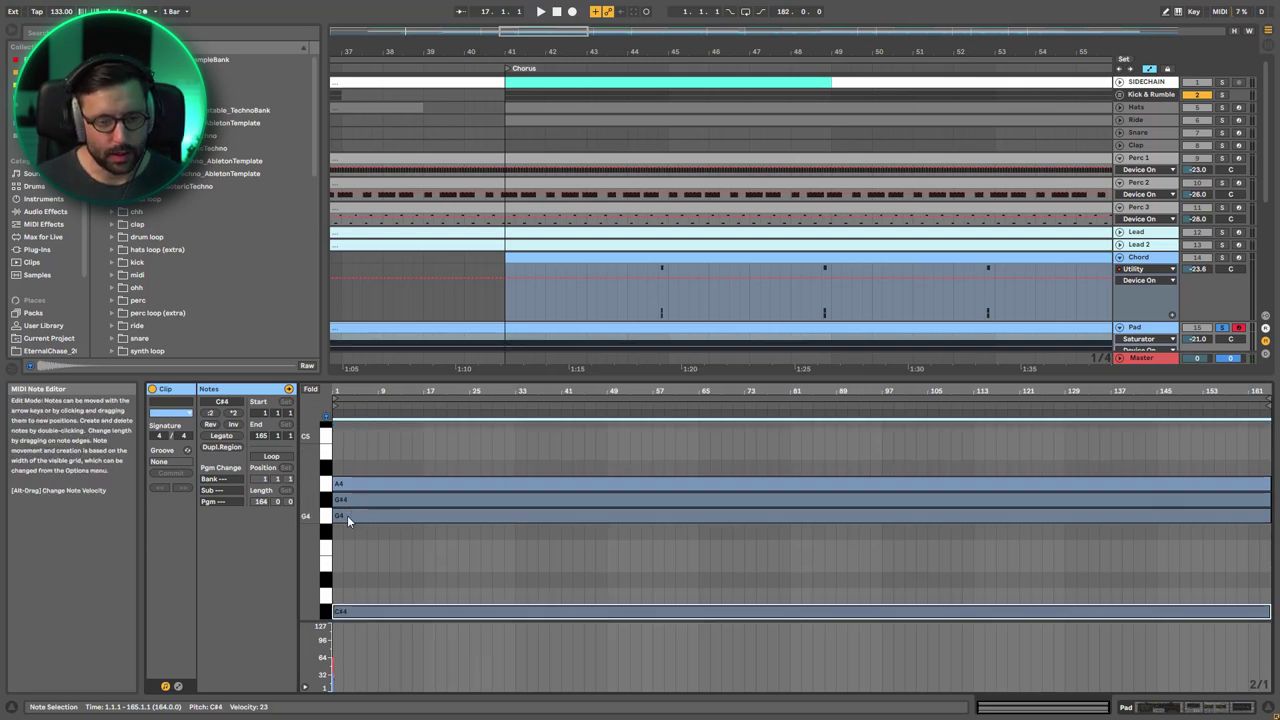
Play the soloed Pad from 17.1.1, and check Wavetable's modulation matrix and its LFO 1 settings.
{"action": "key", "text": "space"}
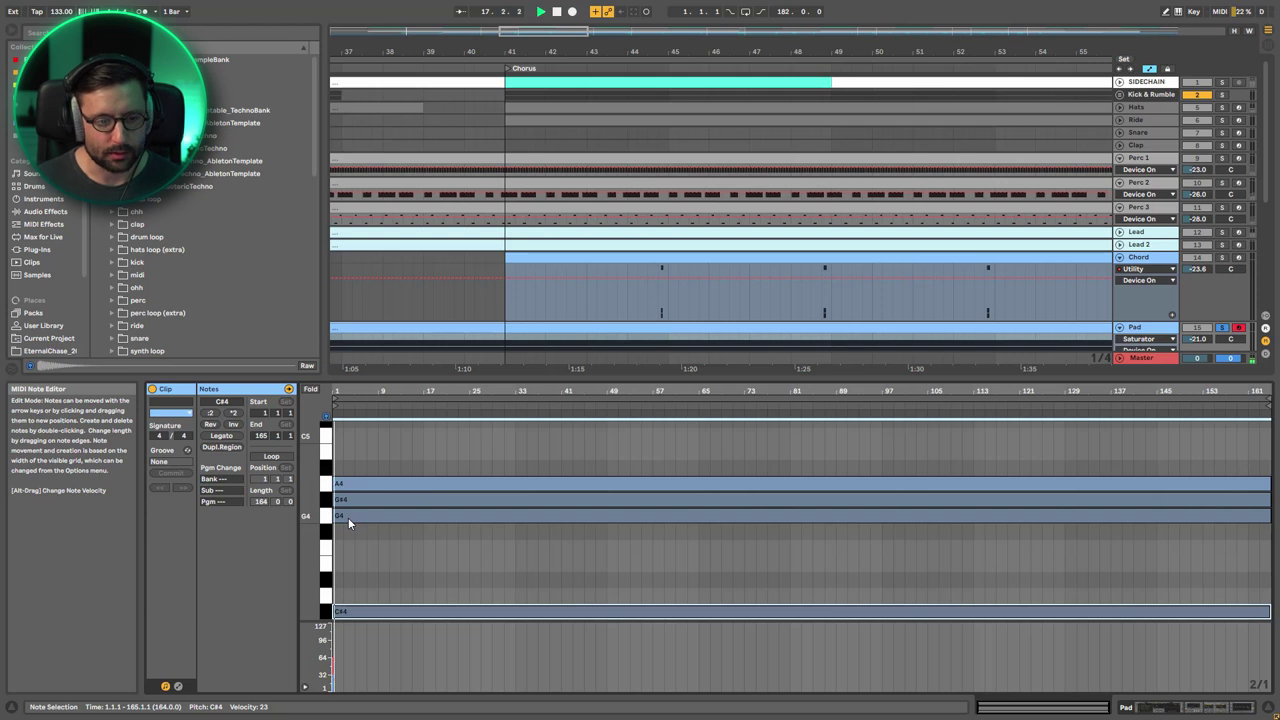
{"action": "double_click", "coordinate": [1135, 328]}
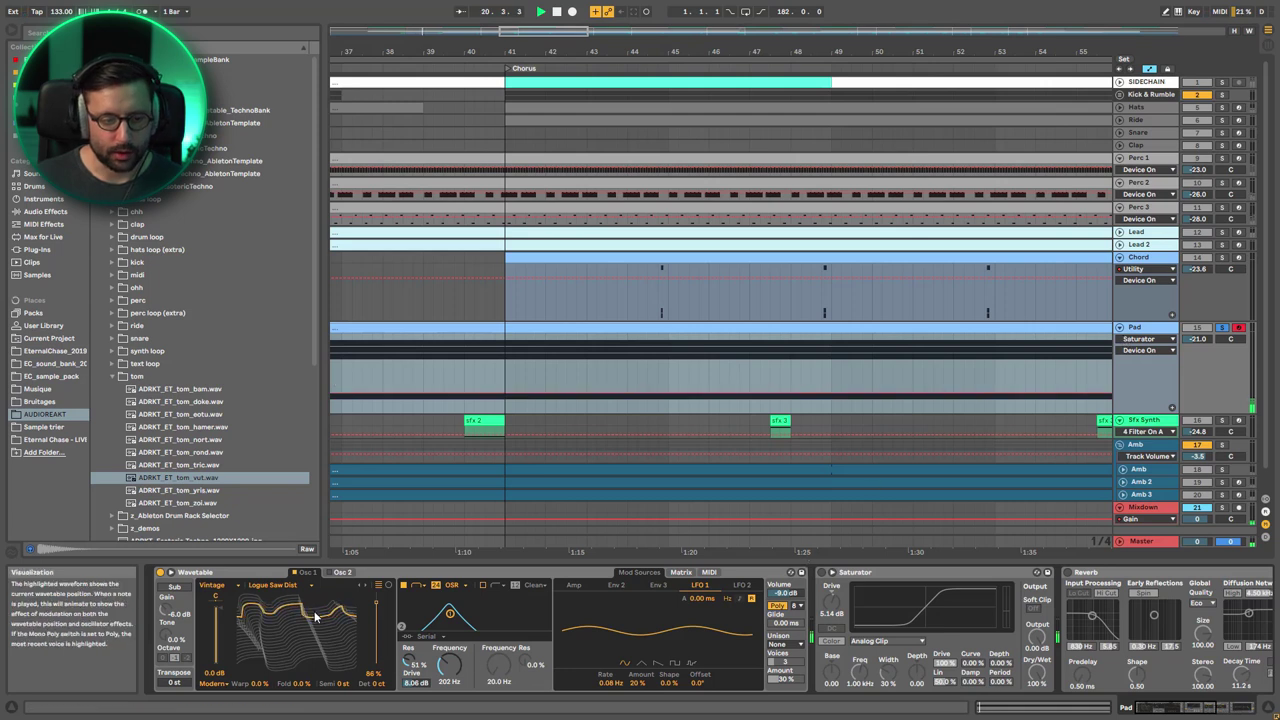
{"action": "left_click", "coordinate": [682, 572]}
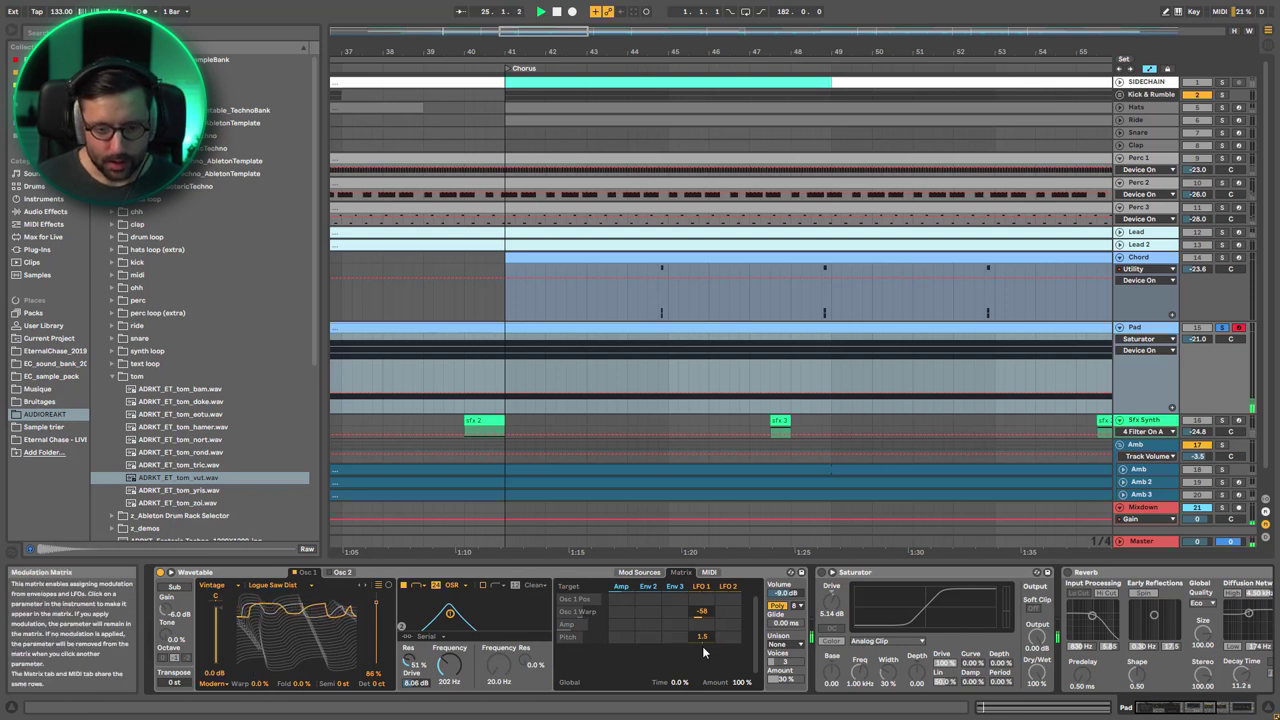
{"action": "left_click", "coordinate": [700, 587]}
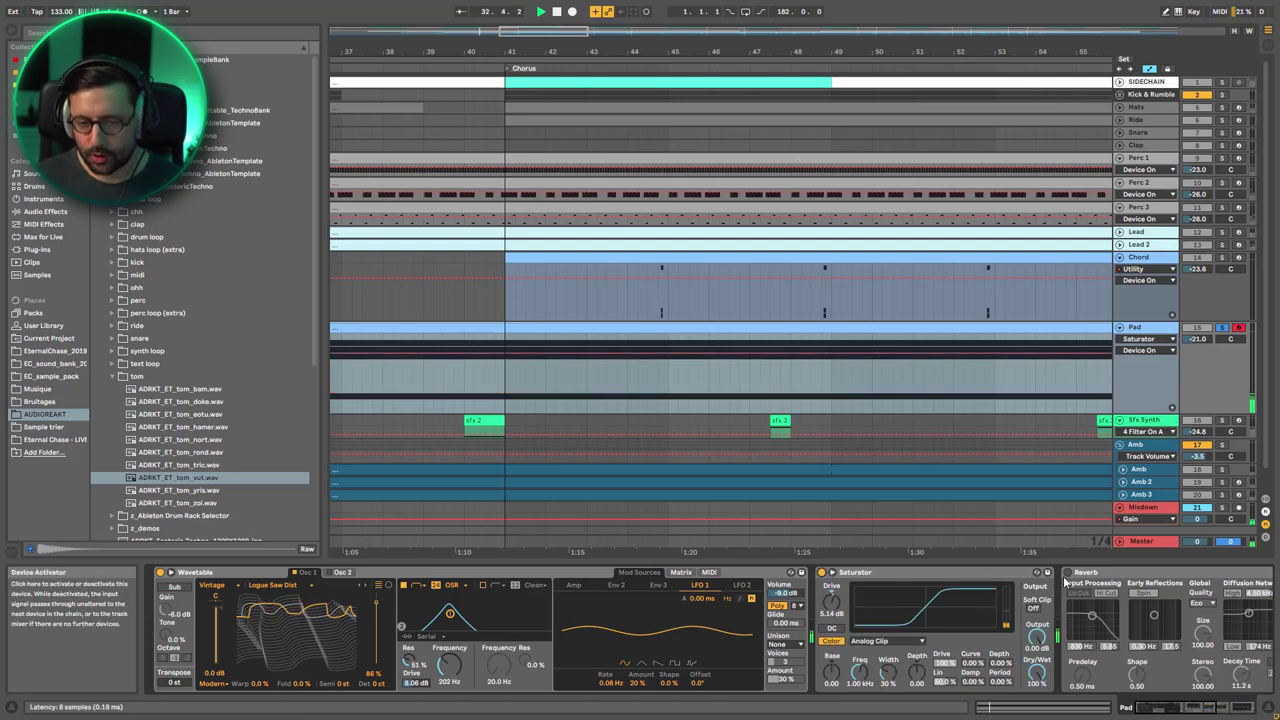
Re-enable the Reverb on Pad and audition the track.
{"action": "left_click", "coordinate": [1207, 709]}
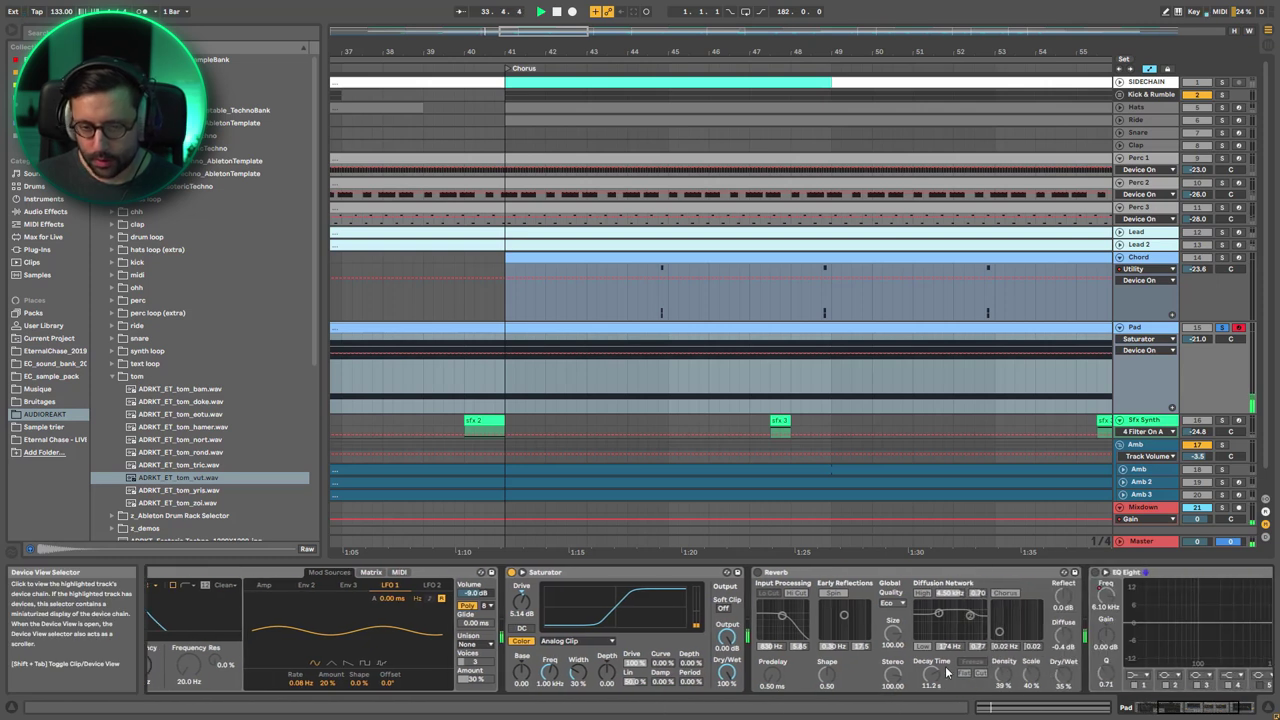
{"action": "left_click", "coordinate": [757, 574]}
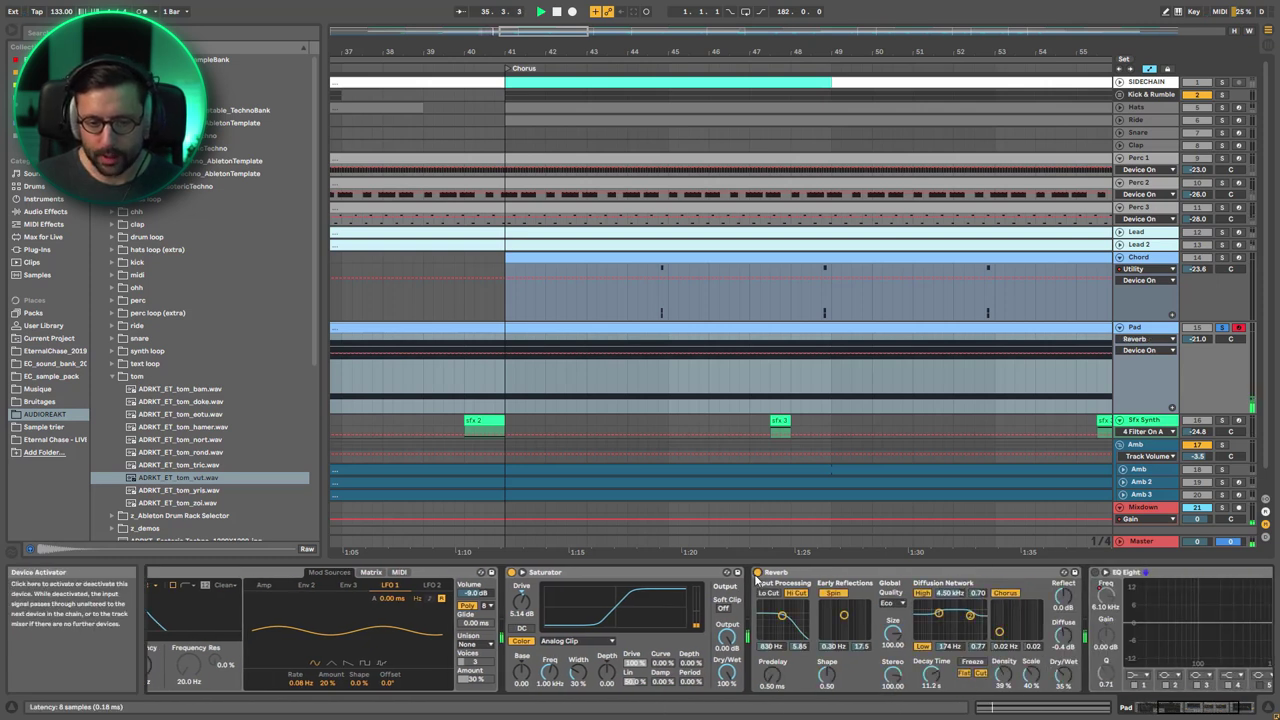
{"action": "left_click", "coordinate": [1147, 712]}
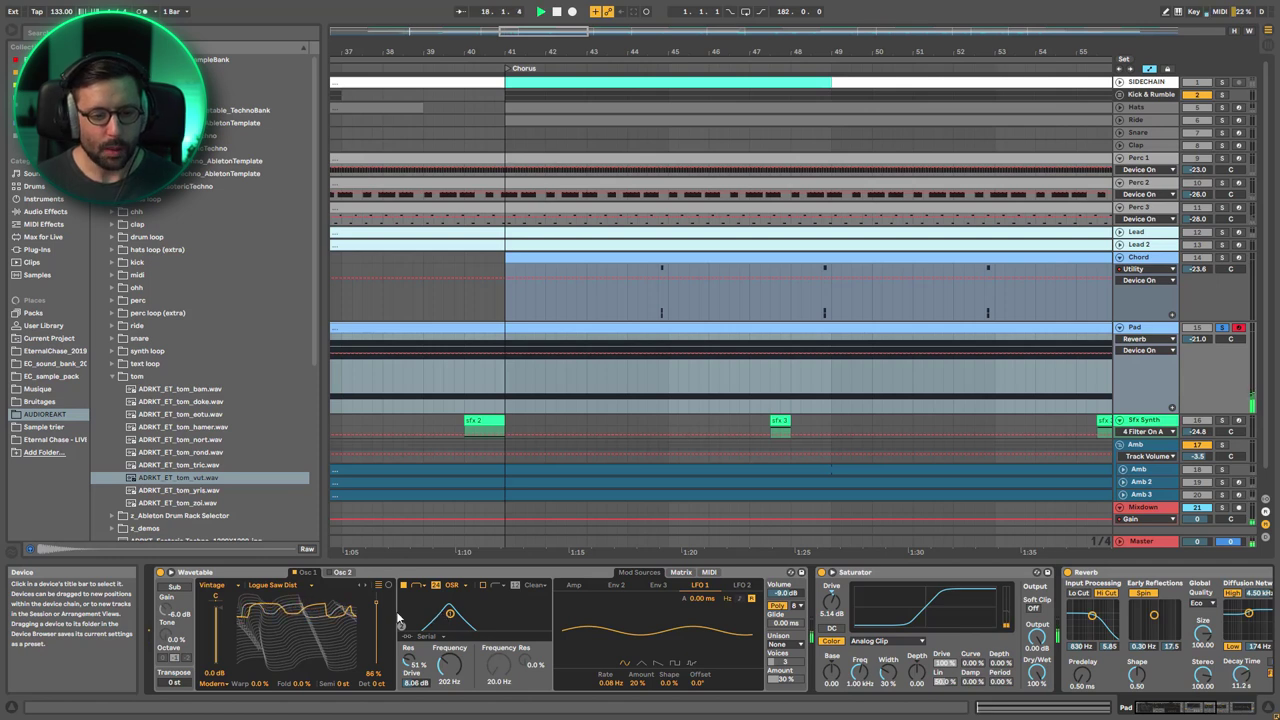
Re-enable the EQ Eight on Pad, and unsolo the track after auditioning it with the whole arrangement in view.
{"action": "left_click_drag", "start_coordinate": [1157, 709], "coordinate": [1196, 708]}
{"action": "left_click", "coordinate": [983, 622]}
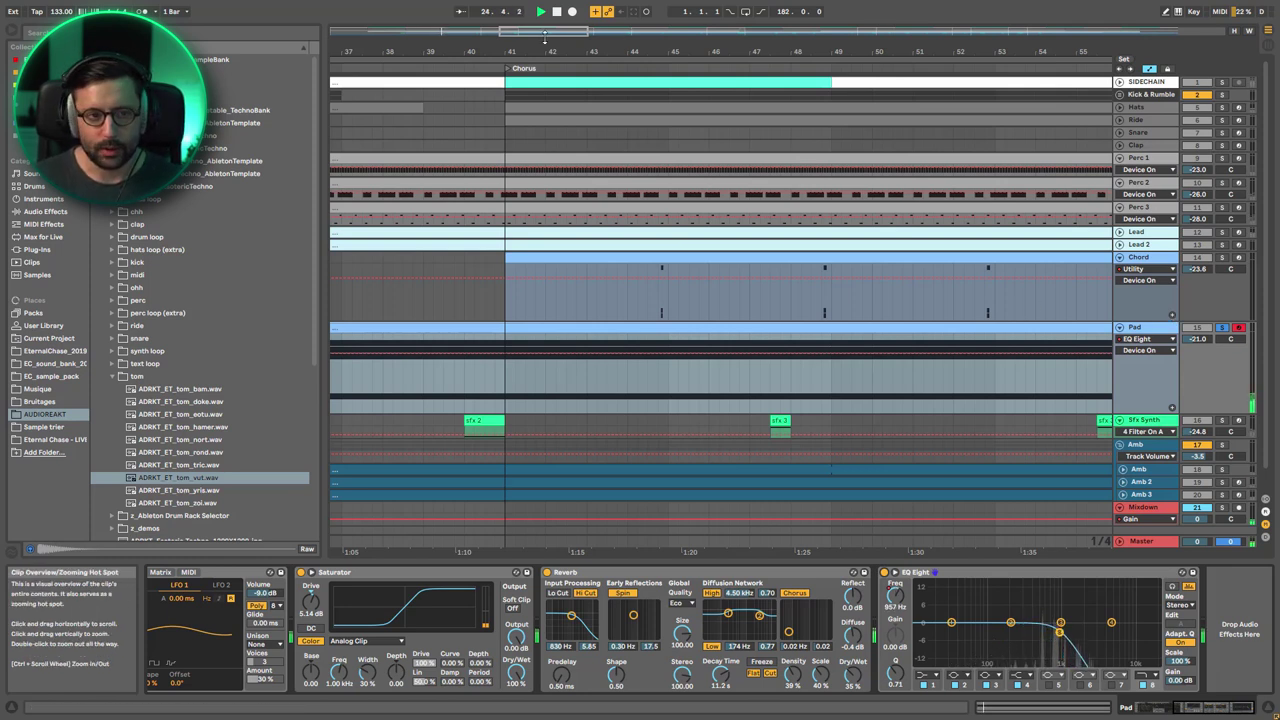
{"action": "key", "text": "w"}
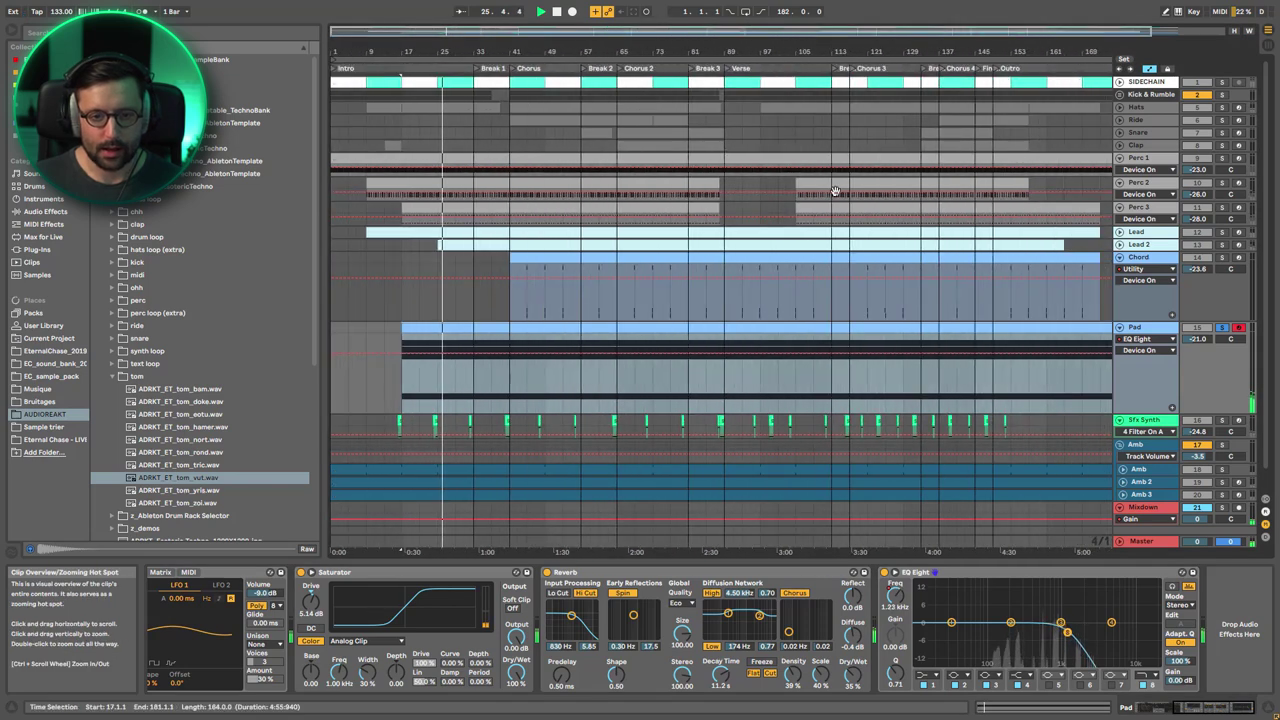
{"action": "left_click", "coordinate": [1197, 330]}
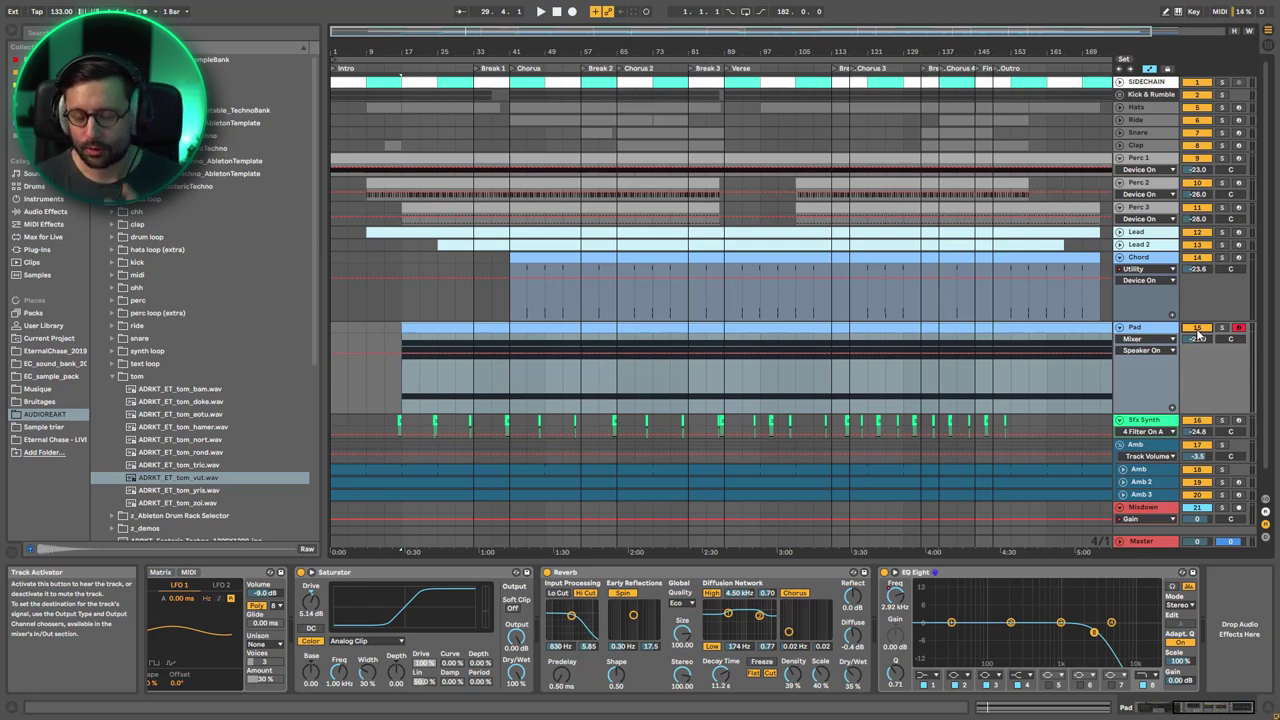
Solo the Sfx Synth track and enlarge its lane around the Chorus section.
{"action": "scroll", "coordinate": [1205, 380], "scroll_direction": "down", "scroll_amount": 1}
{"action": "left_click", "coordinate": [1221, 399]}
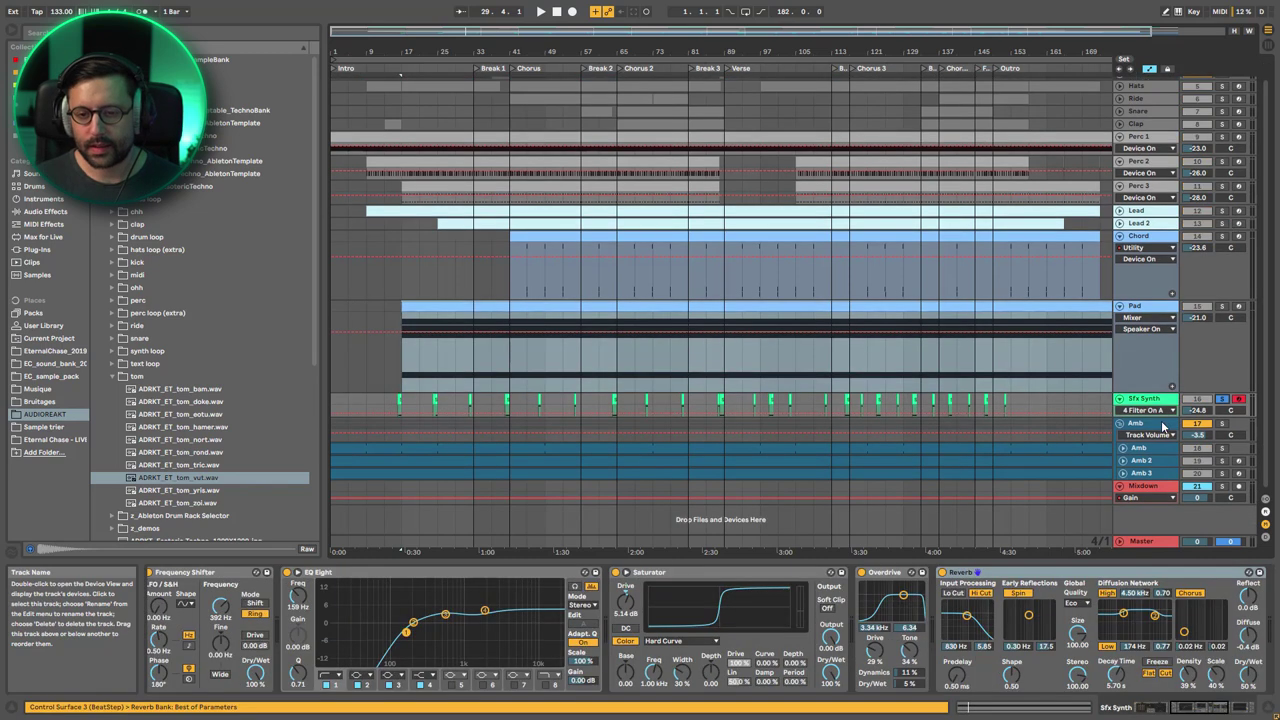
{"action": "left_click_drag", "start_coordinate": [1164, 425], "coordinate": [1164, 485]}
{"action": "left_click_drag", "start_coordinate": [744, 43], "coordinate": [588, 55]}
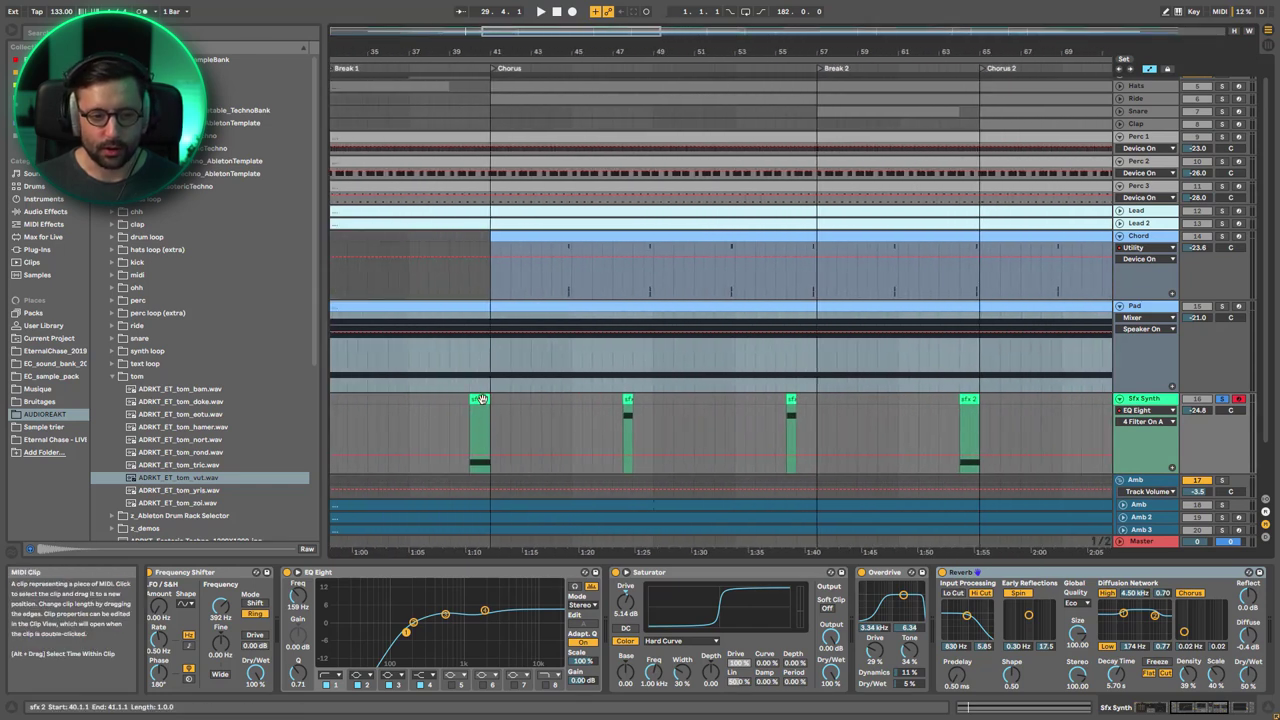
Open the sfx 2 clip just before the Chorus and play it soloed from 40.1.1.
{"action": "left_click", "coordinate": [480, 430]}
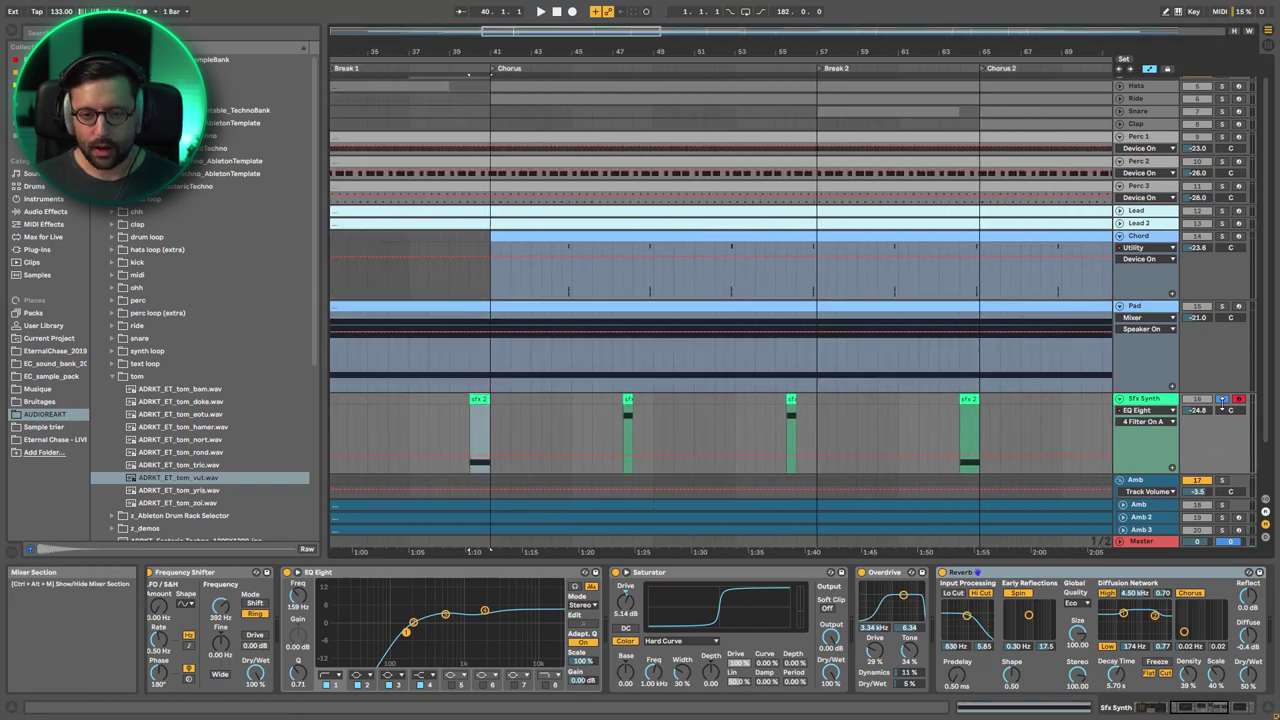
{"action": "double_click", "coordinate": [478, 401]}
{"action": "key", "text": "space"}
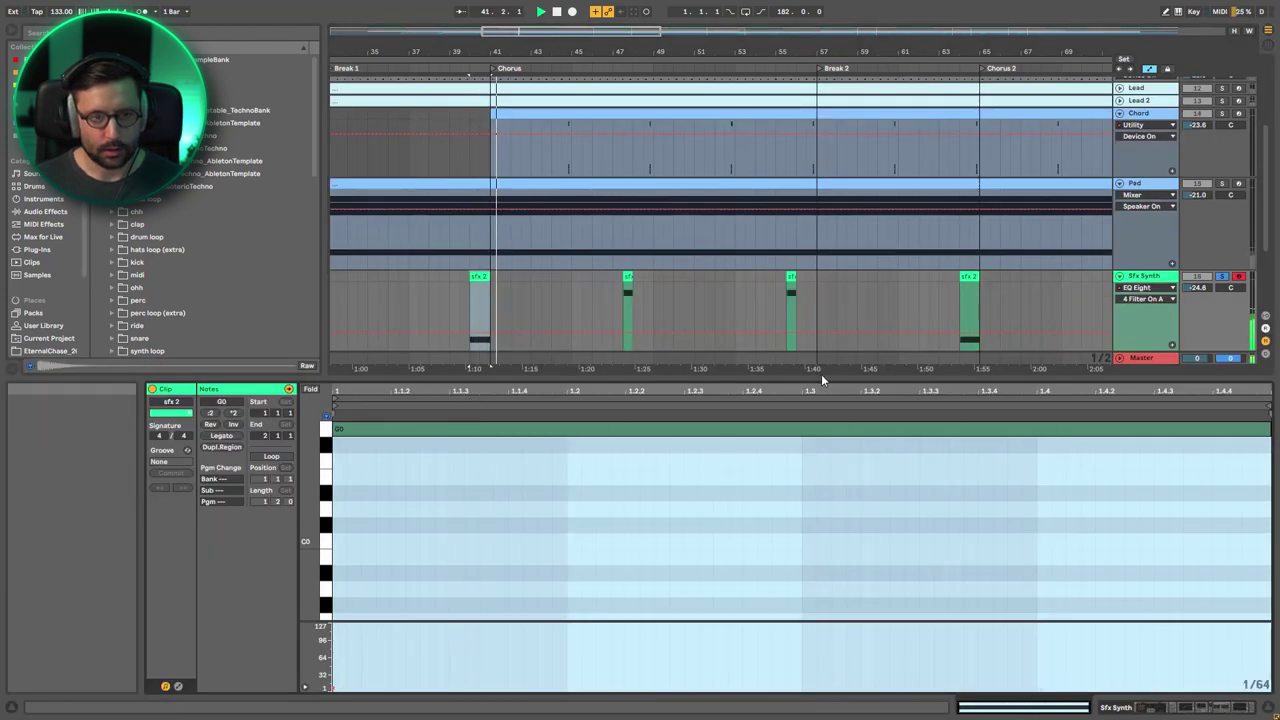
Unsolo Sfx Synth and play the full mix from 38.3.1 into the Chorus.
{"action": "left_click", "coordinate": [1224, 278]}
{"action": "left_click", "coordinate": [1226, 280]}
{"action": "left_click", "coordinate": [442, 292]}
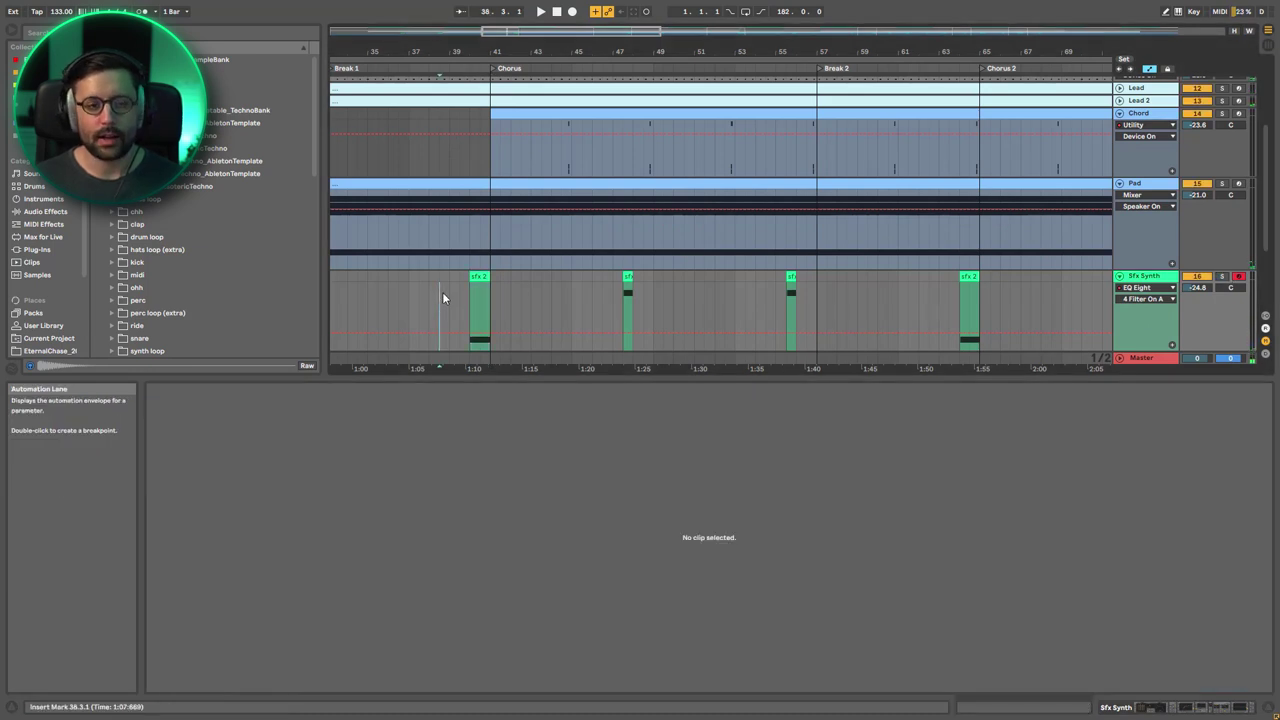
{"action": "key", "text": "space"}
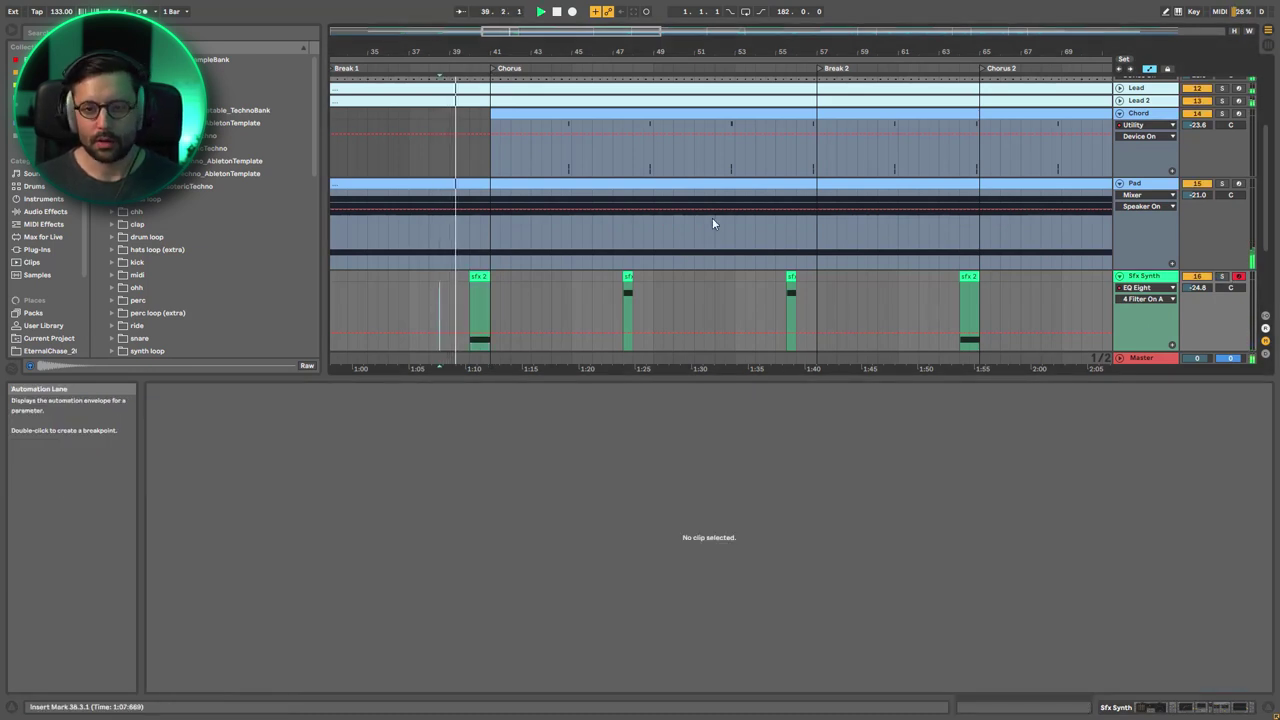
{"action": "scroll", "coordinate": [700, 230], "scroll_direction": "up", "scroll_amount": 5}
{"action": "scroll", "coordinate": [660, 245], "scroll_direction": "down", "scroll_amount": 3}
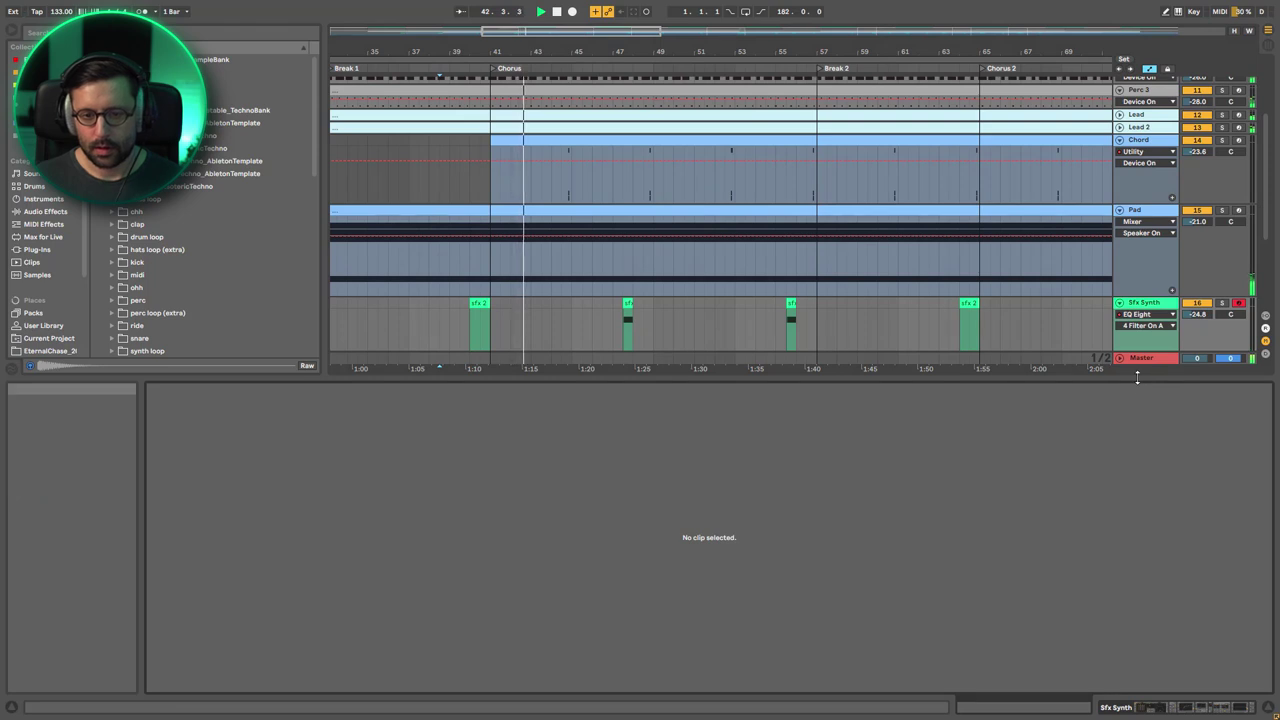
{"action": "left_click_drag", "start_coordinate": [1137, 380], "coordinate": [1137, 497]}
{"action": "key", "text": "space"}
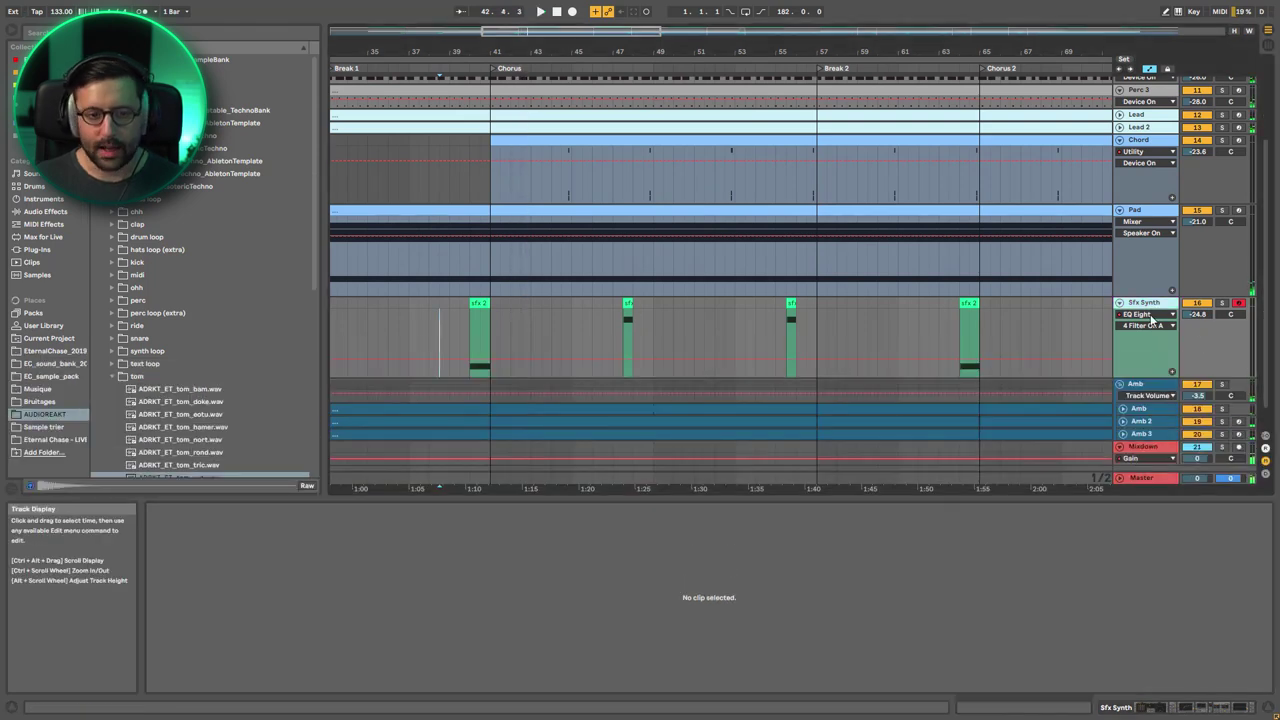
Open the sfx 3 clip at 47.3.1 and play it with Sfx Synth soloed.
{"action": "left_click", "coordinate": [629, 302]}
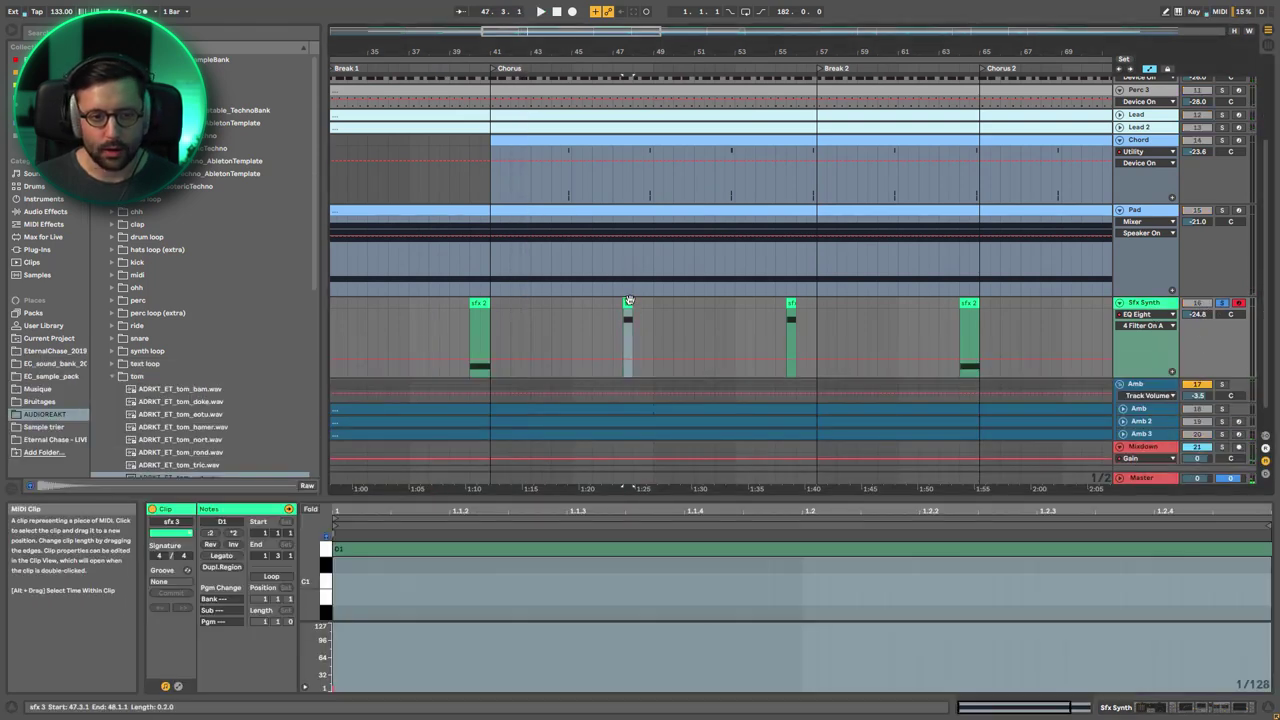
{"action": "left_click", "coordinate": [361, 538]}
{"action": "key", "text": "space"}
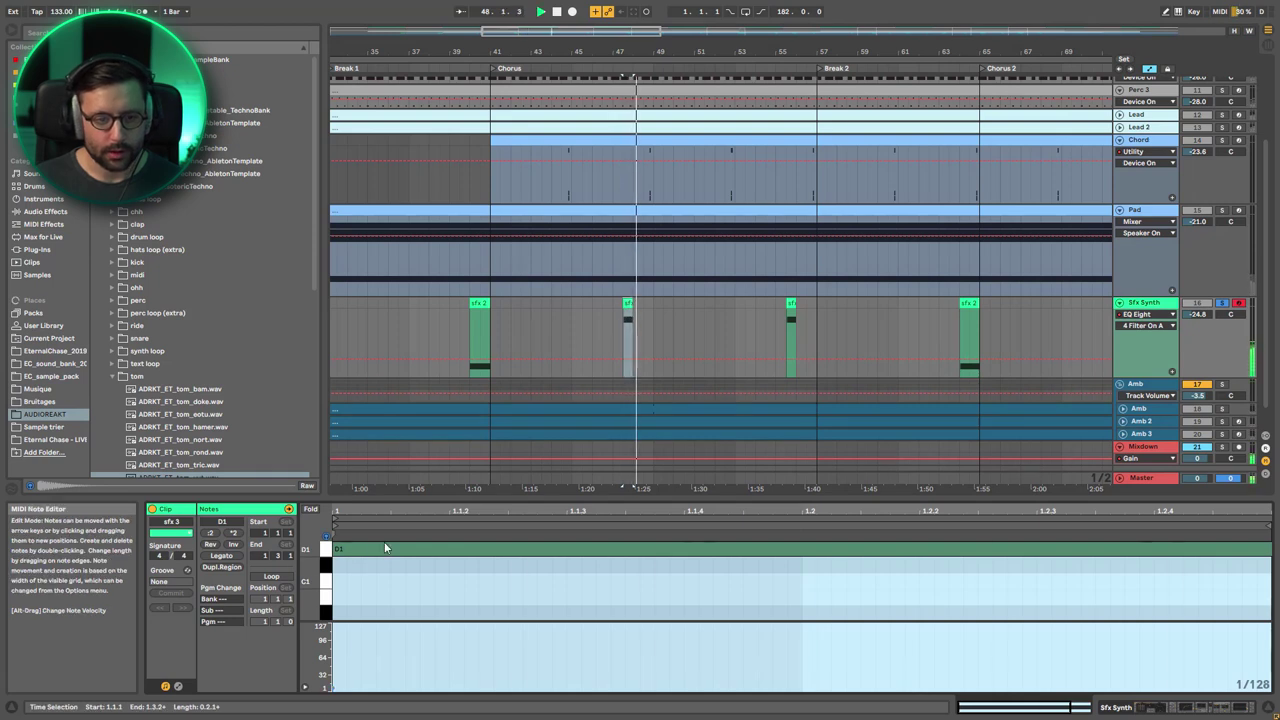
{"action": "key", "text": "space"}
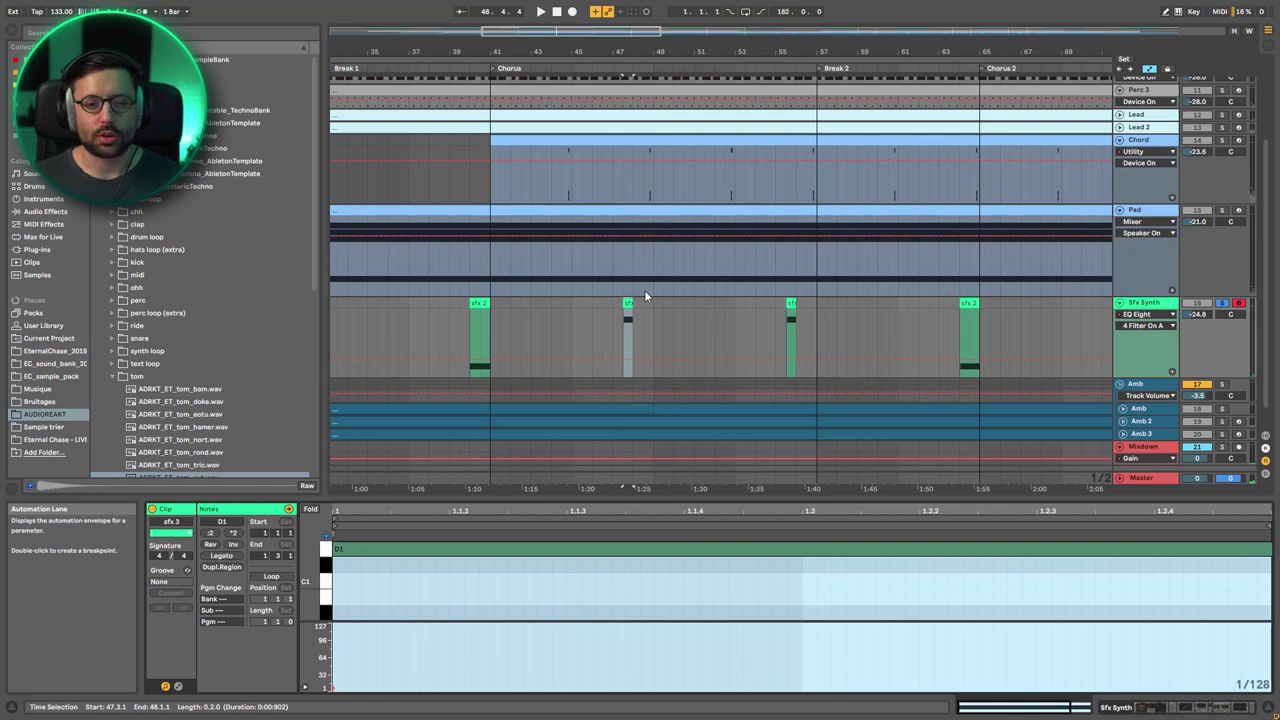
Solo Chord together with Sfx Synth and play both tracks from 47.3.1.
{"action": "left_click", "coordinate": [633, 198]}
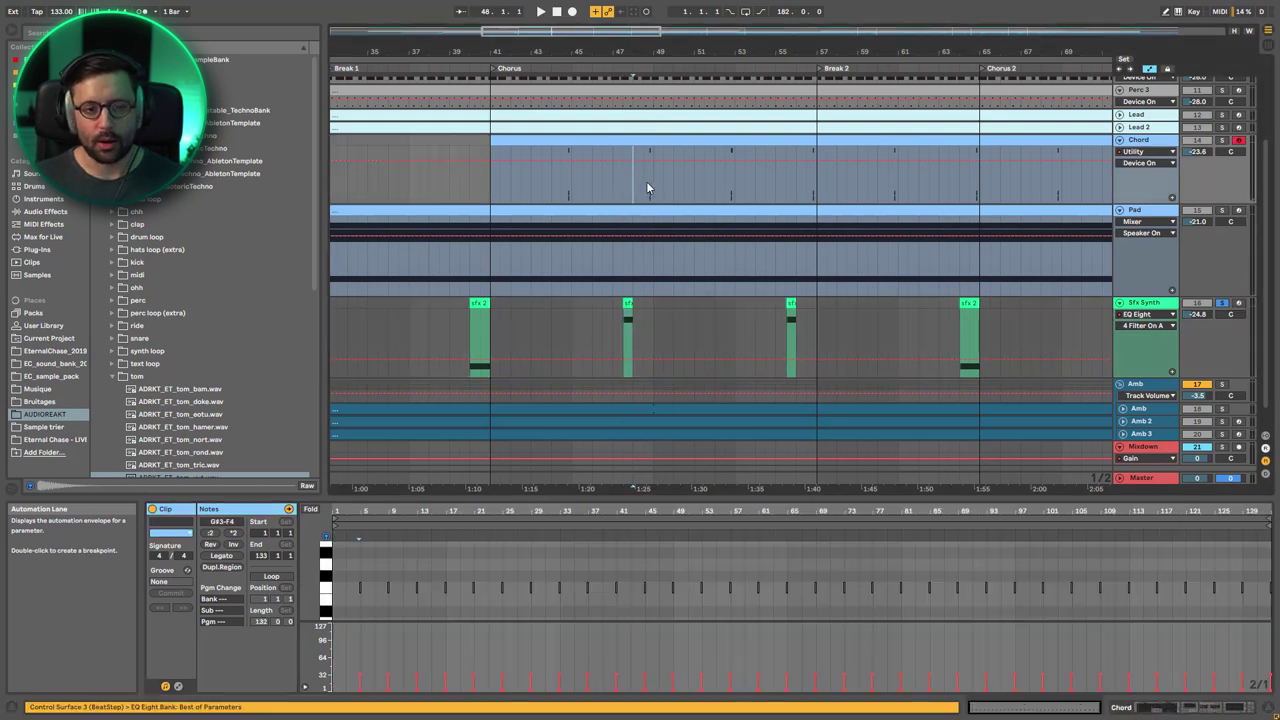
{"action": "left_click", "coordinate": [618, 323]}
{"action": "key", "text": "space"}
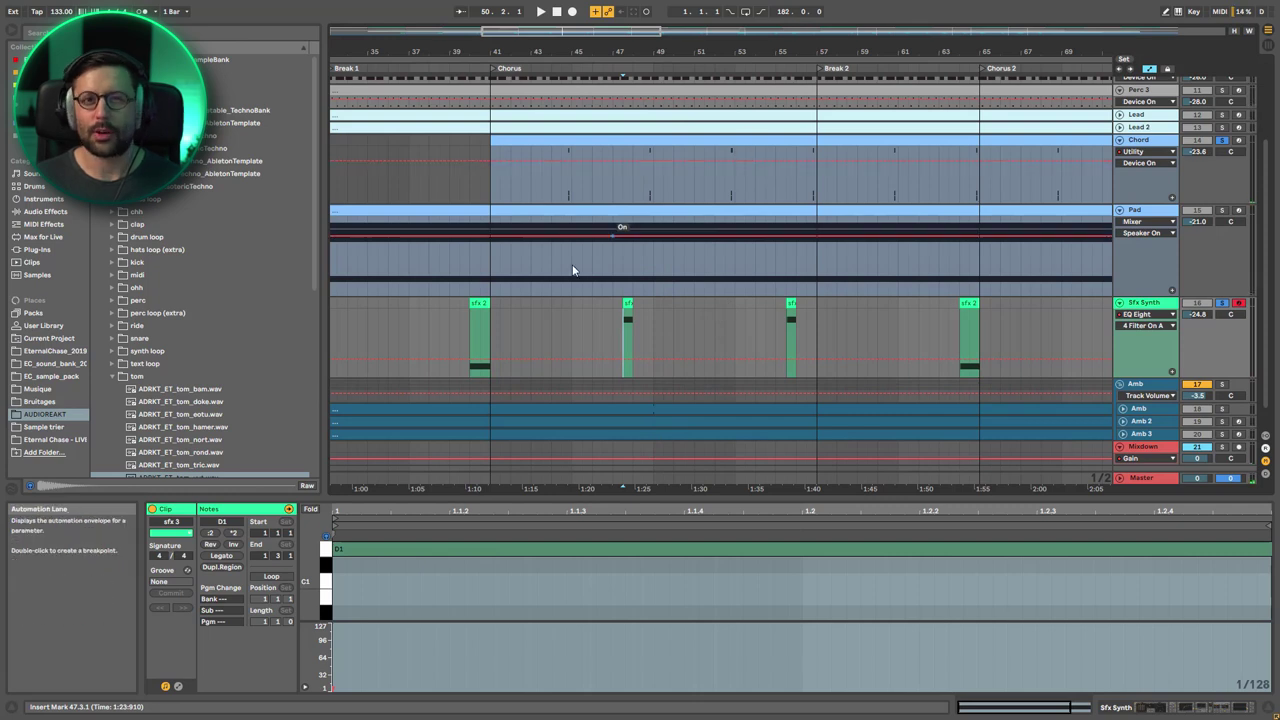
Unsolo Chord and Sfx Synth, and play the full mix from 47.1.1.
{"action": "left_click", "coordinate": [1221, 304]}
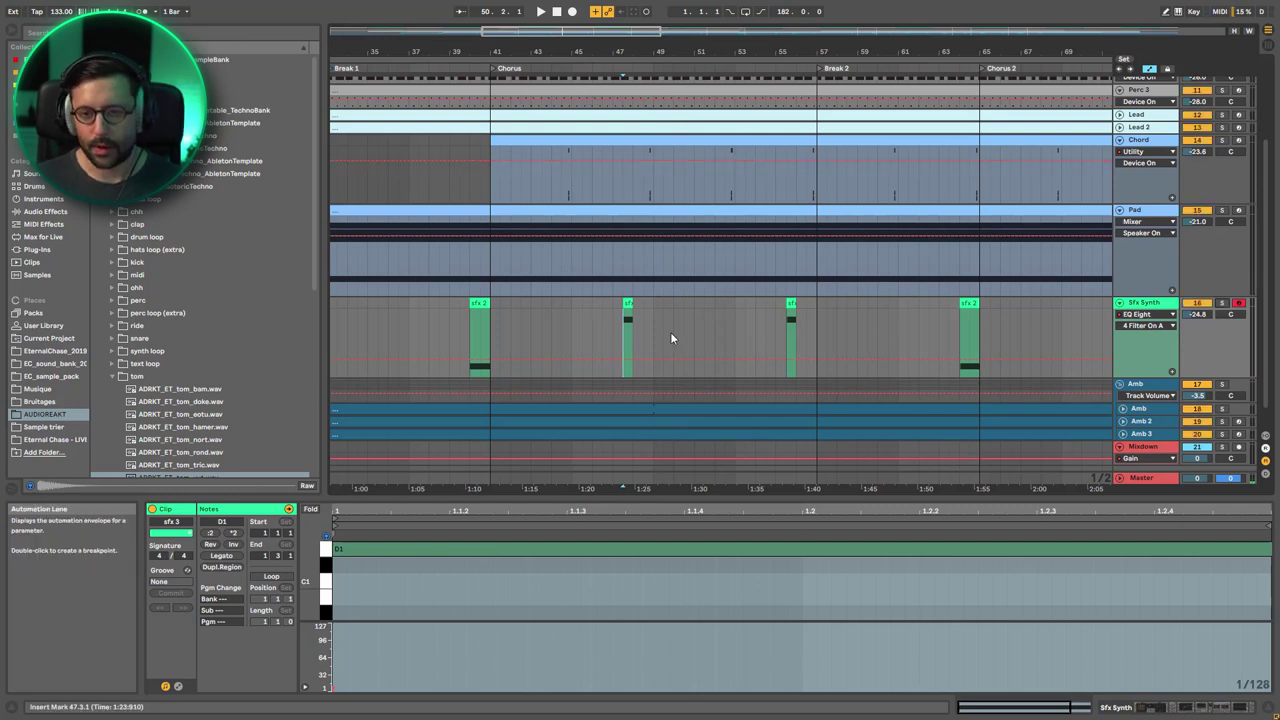
{"action": "left_click", "coordinate": [613, 343]}
{"action": "key", "text": "space"}
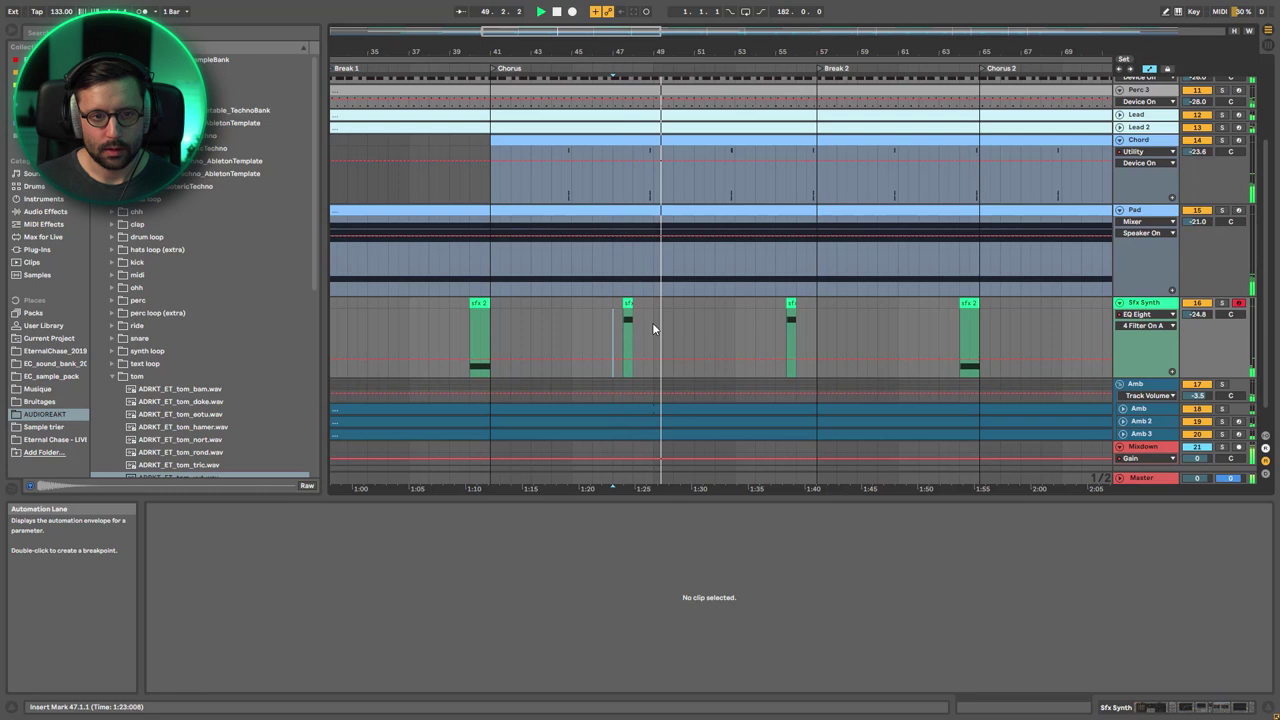
{"action": "left_click_drag", "start_coordinate": [600, 52], "coordinate": [630, 22]}
{"action": "key", "text": "space"}
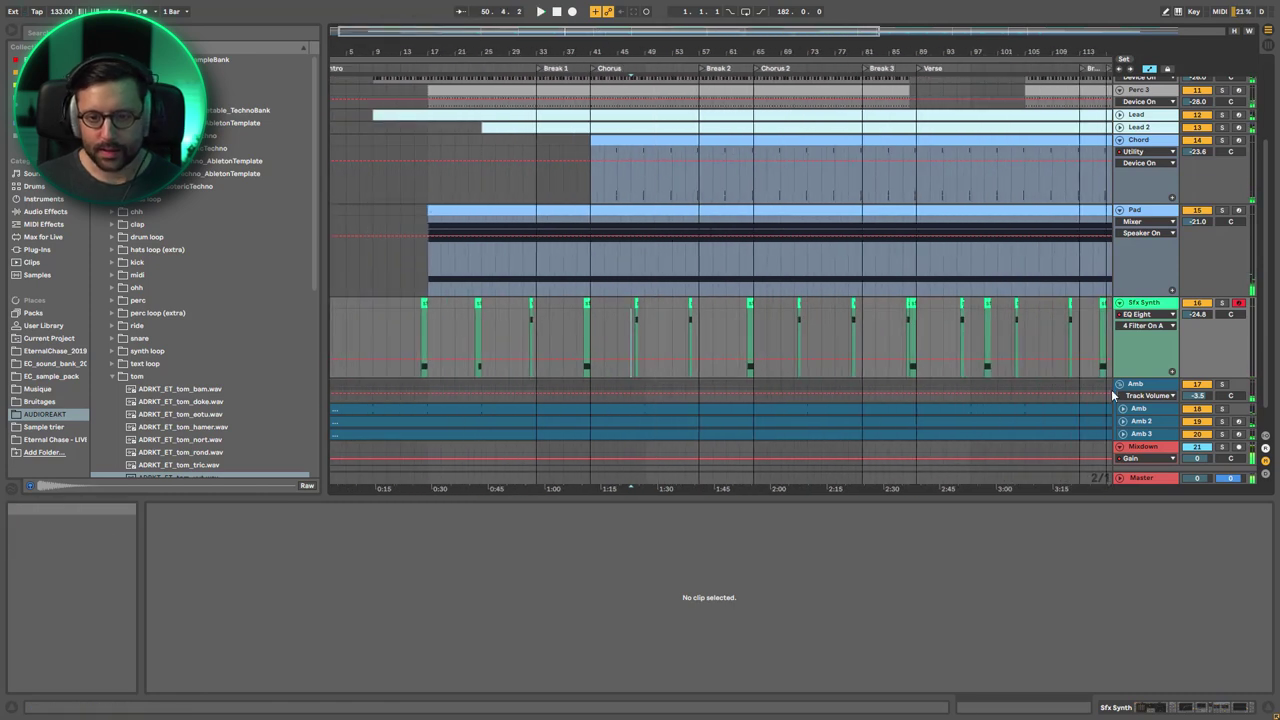
Show the Sfx Synth device chain and deactivate its Utility and the EQ Eight that follows the Reverb.
{"action": "double_click", "coordinate": [1146, 303]}
{"action": "left_click_drag", "start_coordinate": [1191, 709], "coordinate": [1211, 707]}
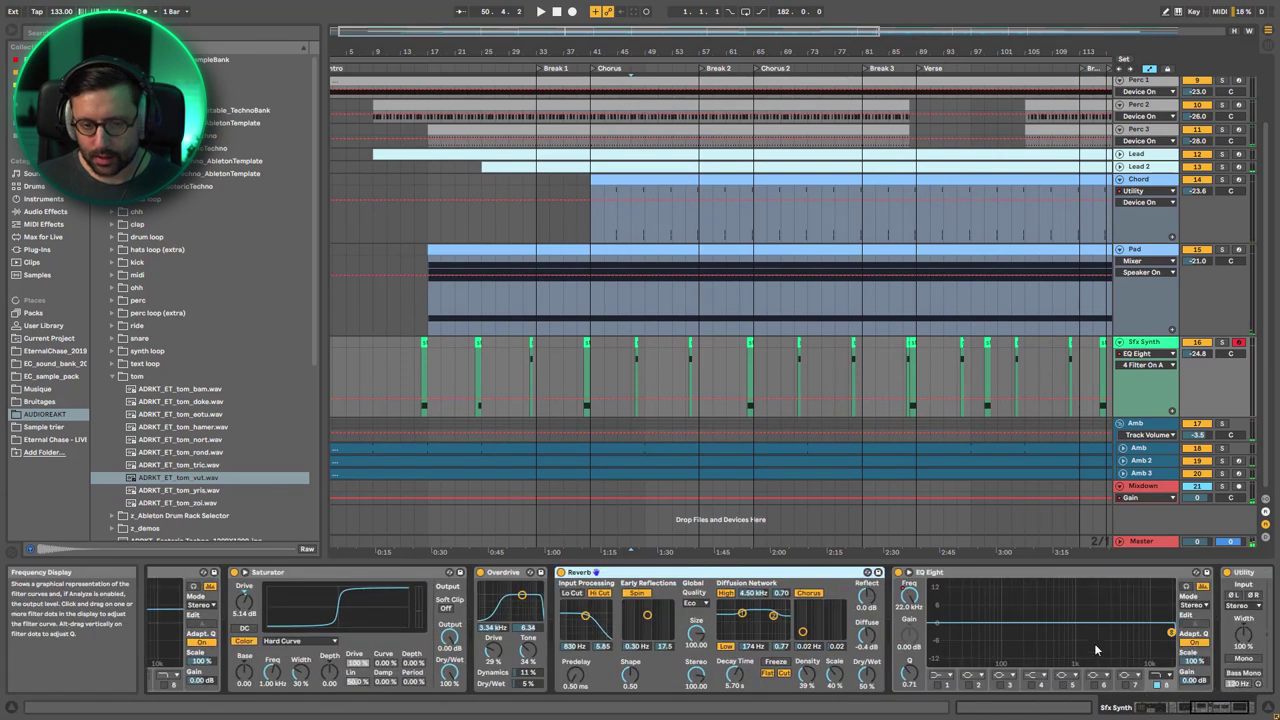
{"action": "left_click", "coordinate": [1223, 705]}
{"action": "left_click", "coordinate": [1112, 572]}
{"action": "left_click", "coordinate": [790, 572]}
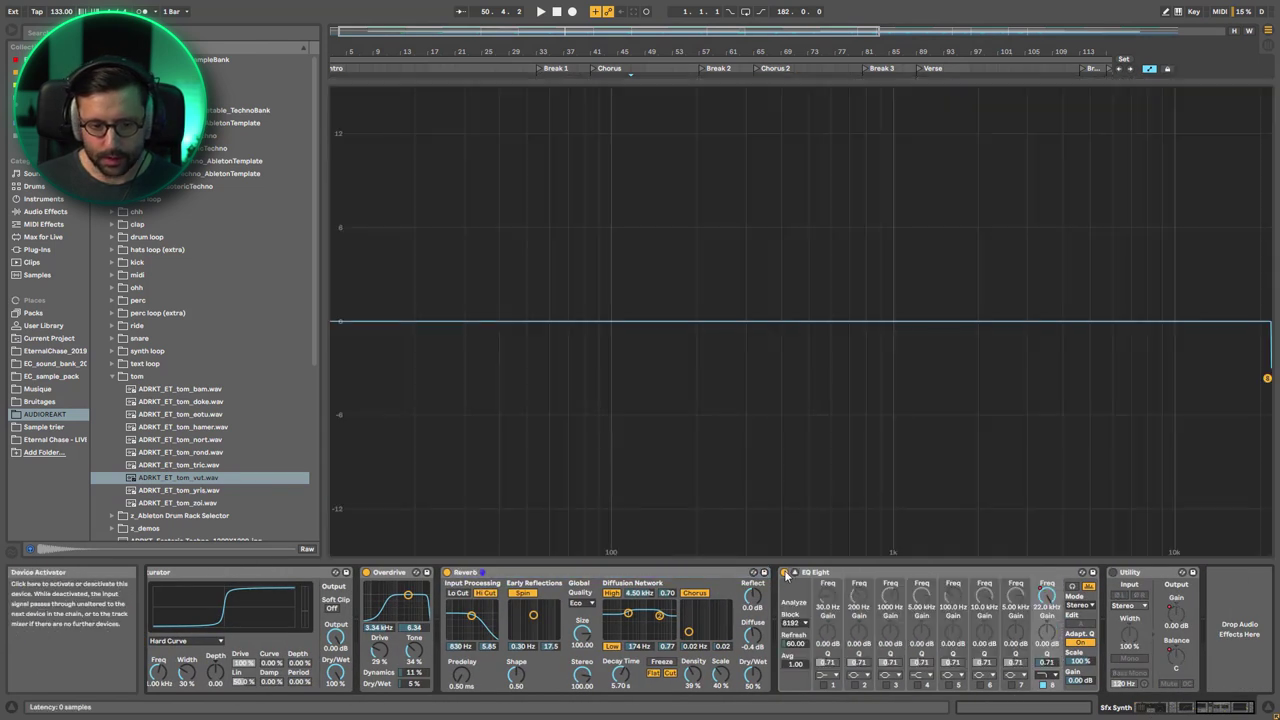
{"action": "left_click", "coordinate": [792, 572]}
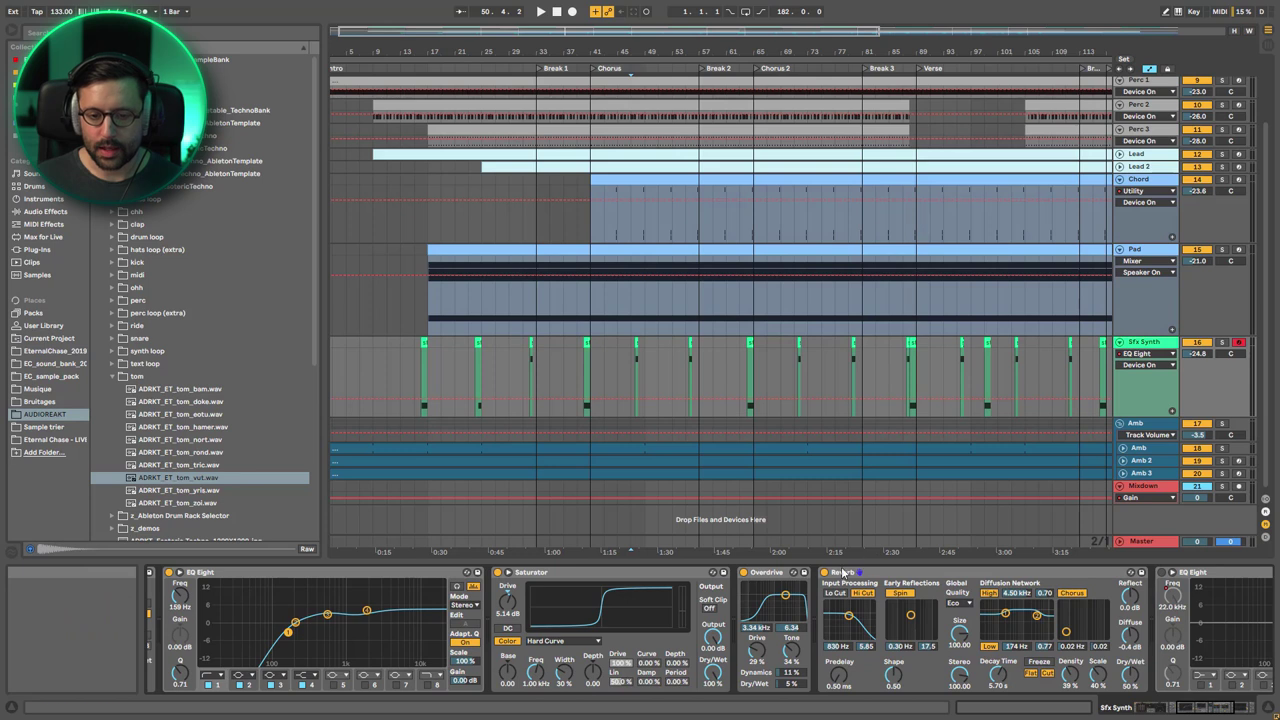
Deactivate Reverb, Overdrive, Saturator, the first EQ Eight and Frequency Shifter on Sfx Synth, leaving only Wavetable active.
{"action": "left_click", "coordinate": [766, 572]}
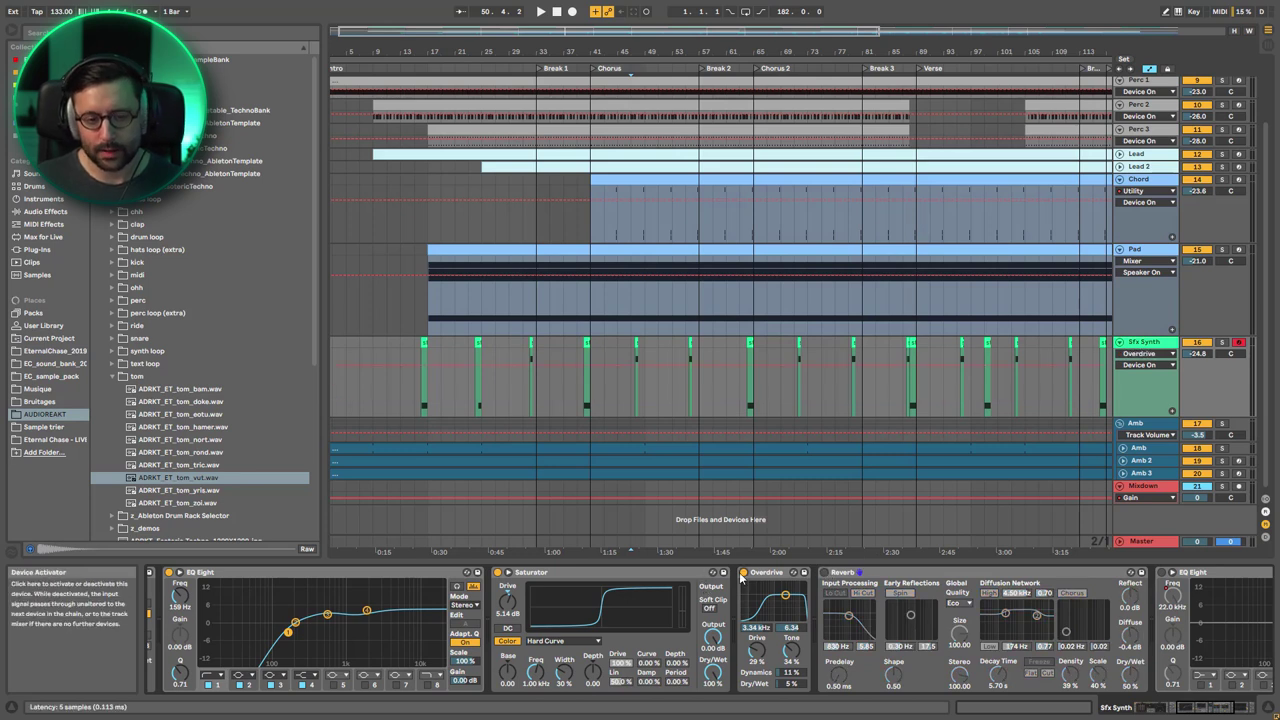
{"action": "scroll", "coordinate": [1180, 690], "scroll_direction": "left", "scroll_amount": 10}
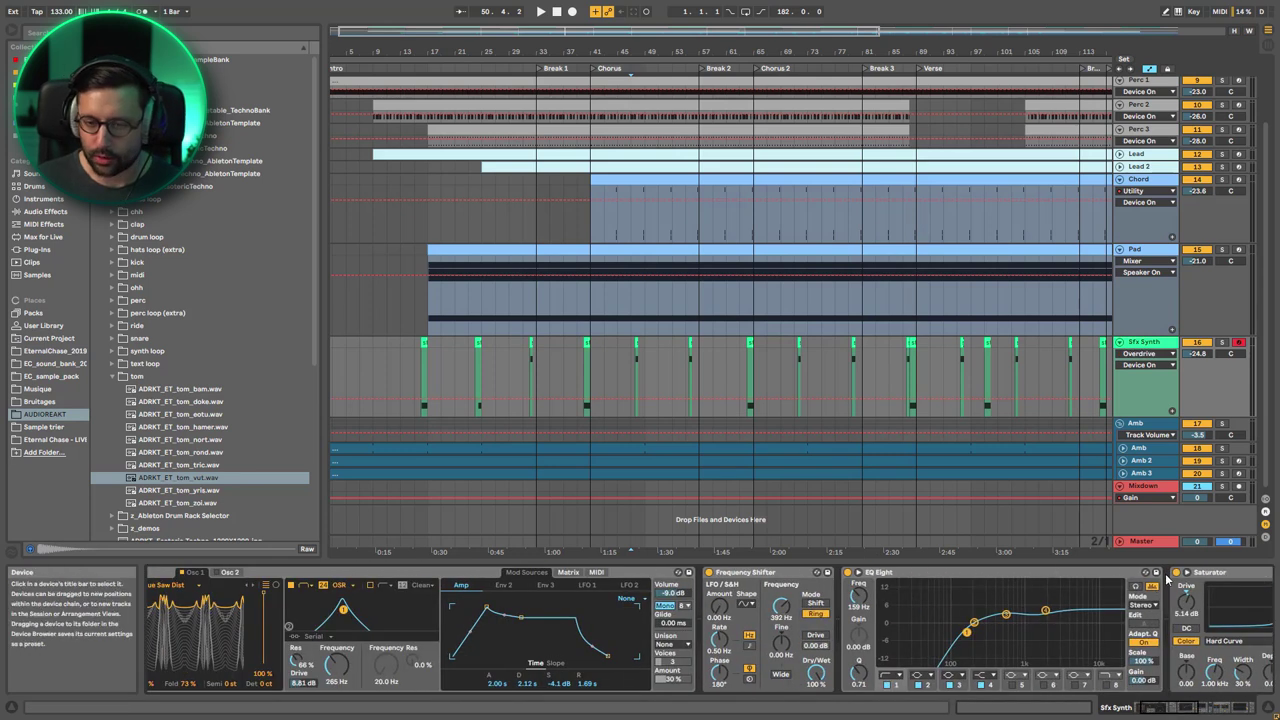
{"action": "left_click", "coordinate": [1176, 572]}
{"action": "left_click", "coordinate": [848, 572]}
{"action": "left_click", "coordinate": [709, 572]}
{"action": "scroll", "coordinate": [1156, 646], "scroll_direction": "left", "scroll_amount": 3}
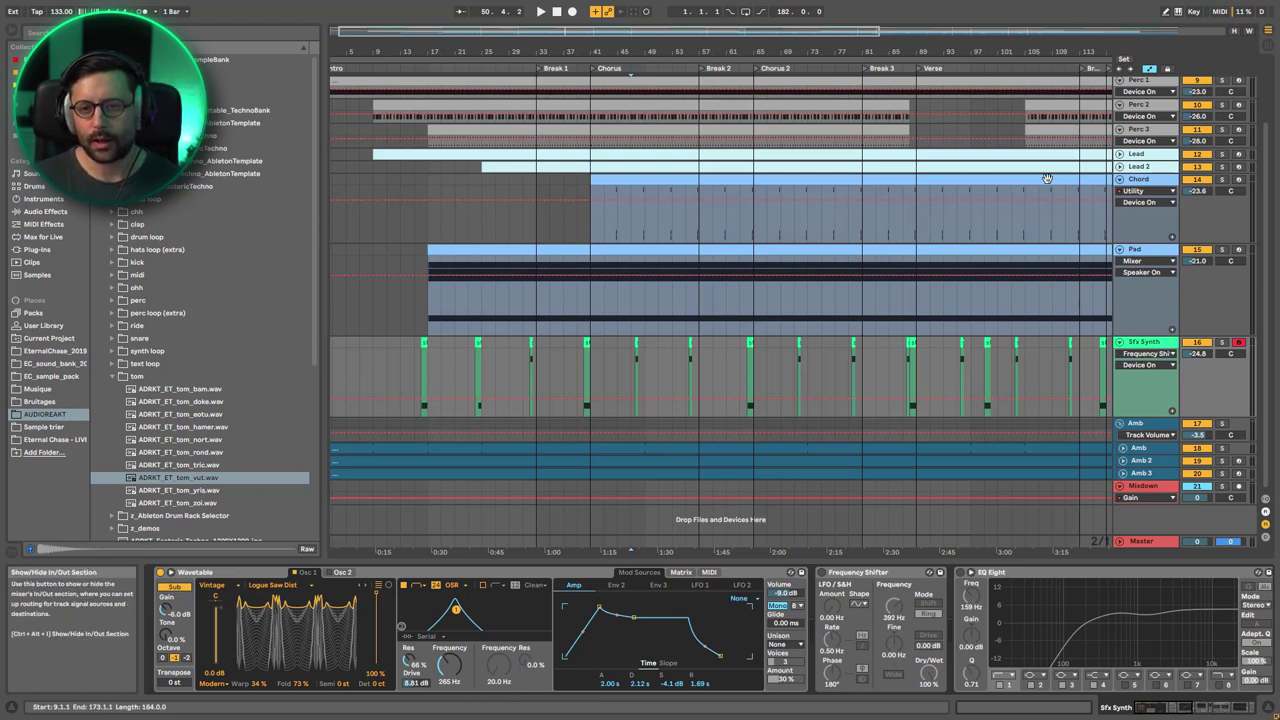
Examine the Wavetable settings of the Chord track and the Lead 2 track.
{"action": "left_click", "coordinate": [1133, 180]}
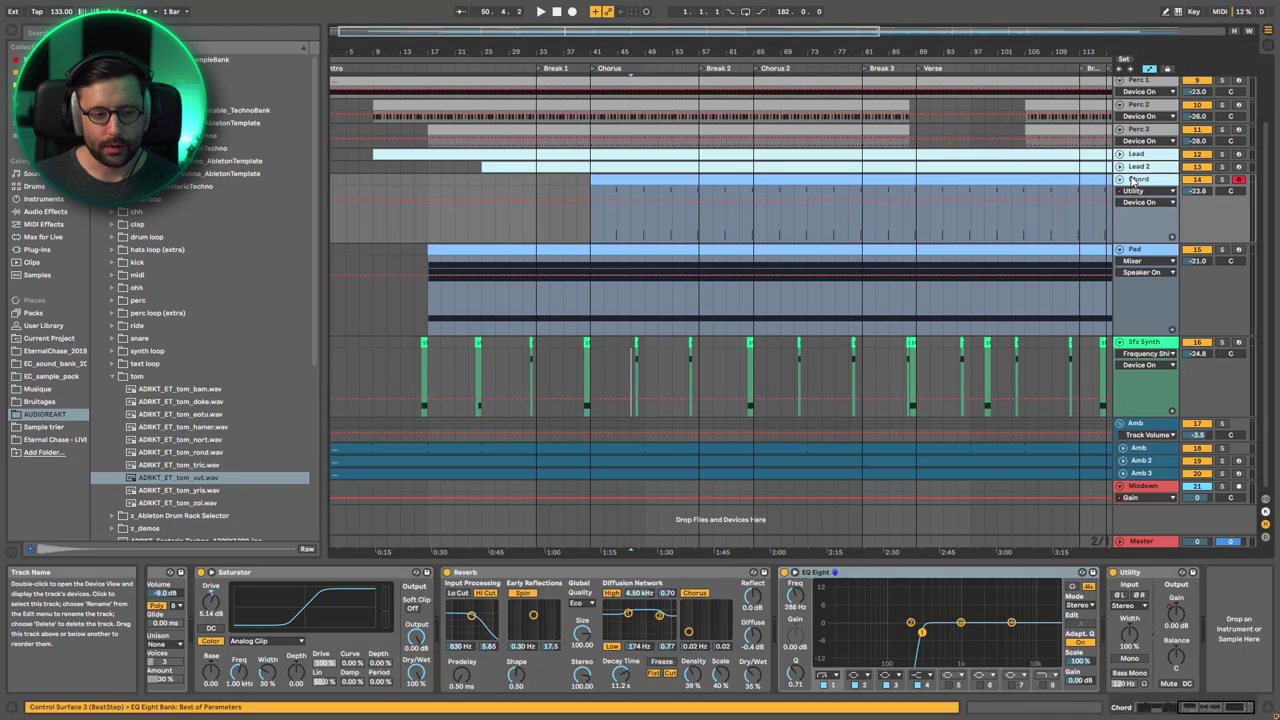
{"action": "left_click", "coordinate": [1192, 710]}
{"action": "left_click_drag", "start_coordinate": [1192, 710], "coordinate": [1158, 710]}
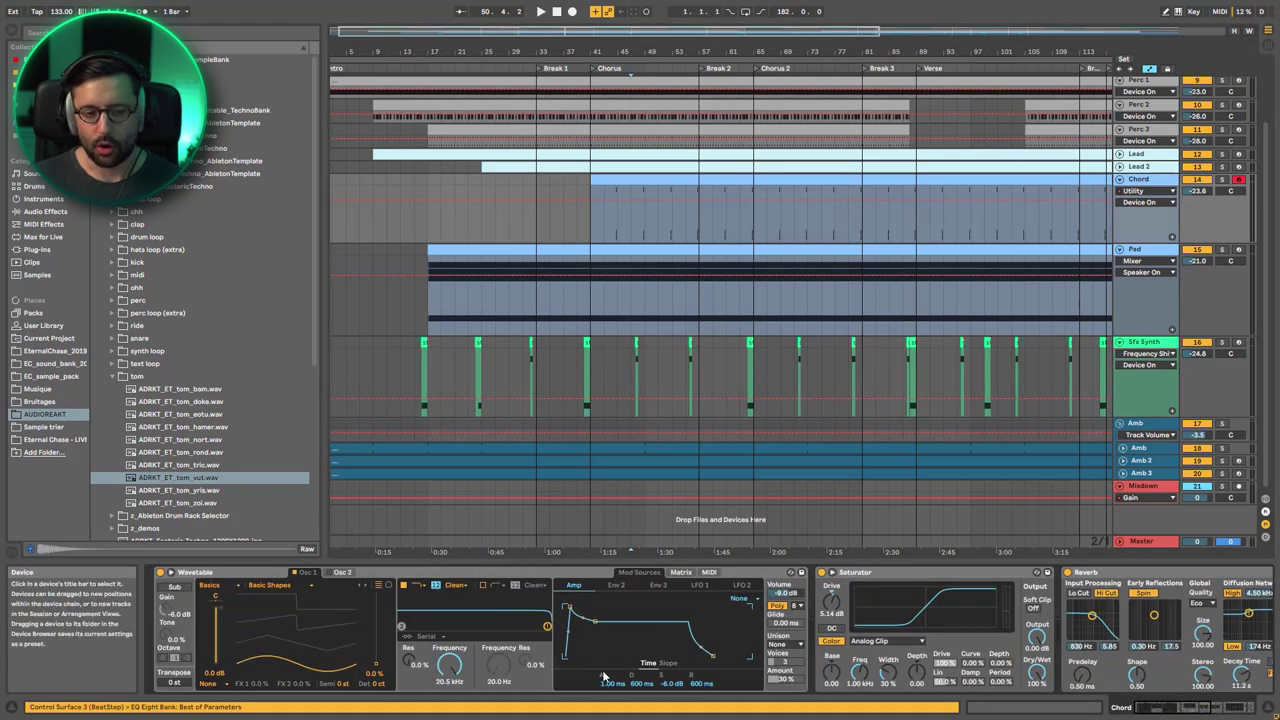
{"action": "left_click", "coordinate": [1137, 167]}
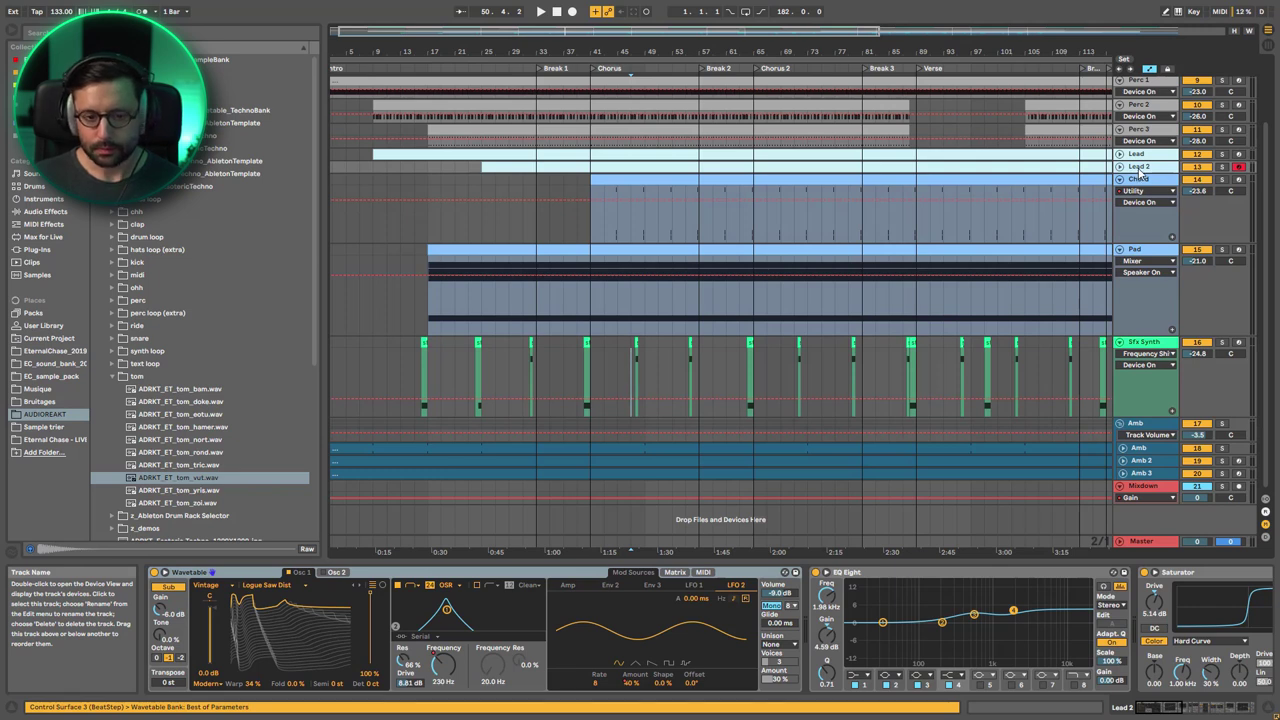
Return to the Sfx Synth Wavetable and play the track soloed without its effects.
{"action": "left_click", "coordinate": [1155, 345]}
{"action": "left_click_drag", "start_coordinate": [1207, 707], "coordinate": [1145, 707]}
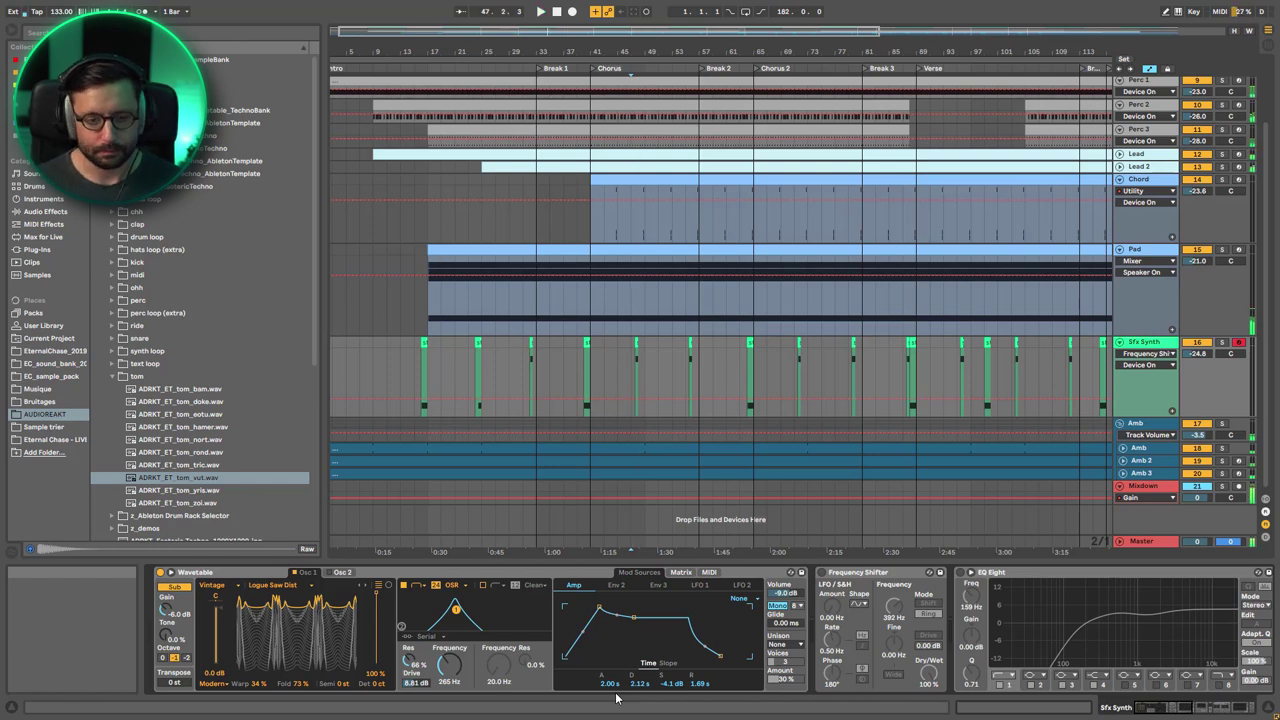
{"action": "key", "text": "space"}
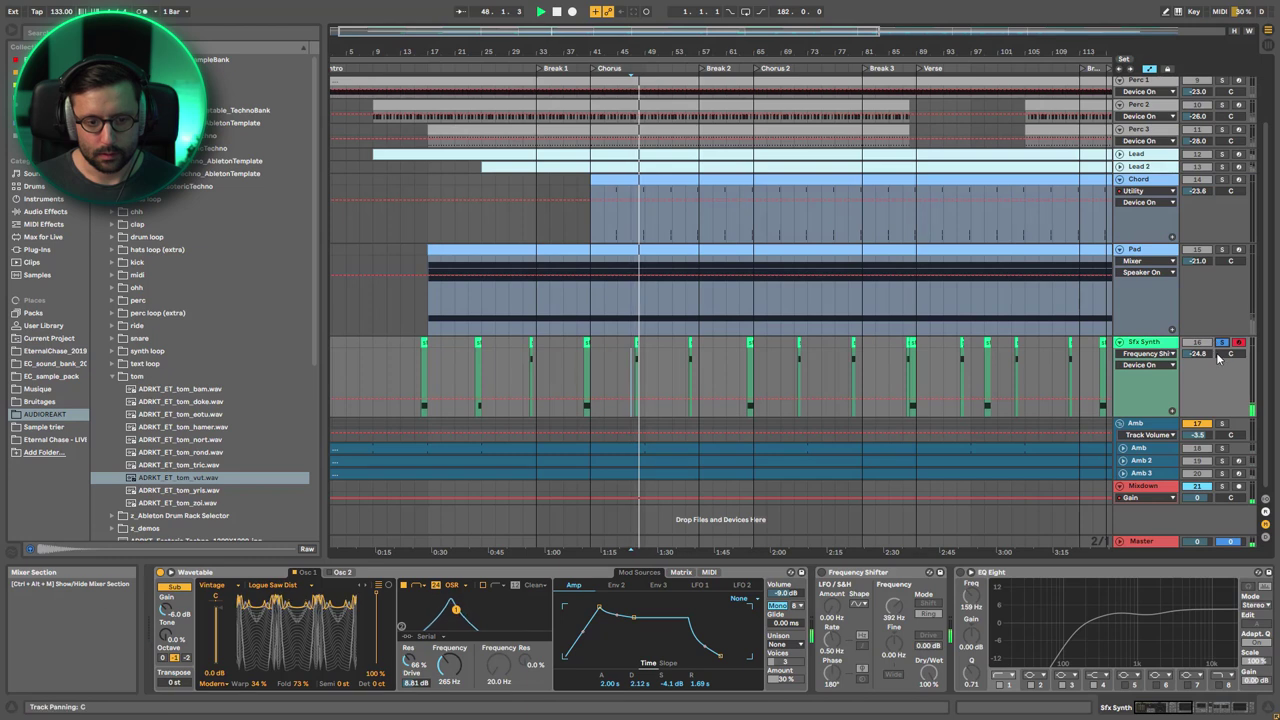
{"action": "key", "text": "space"}
Reactivate Saturator and Reverb on Sfx Synth while playing the soloed track.
{"action": "left_click", "coordinate": [1238, 706]}
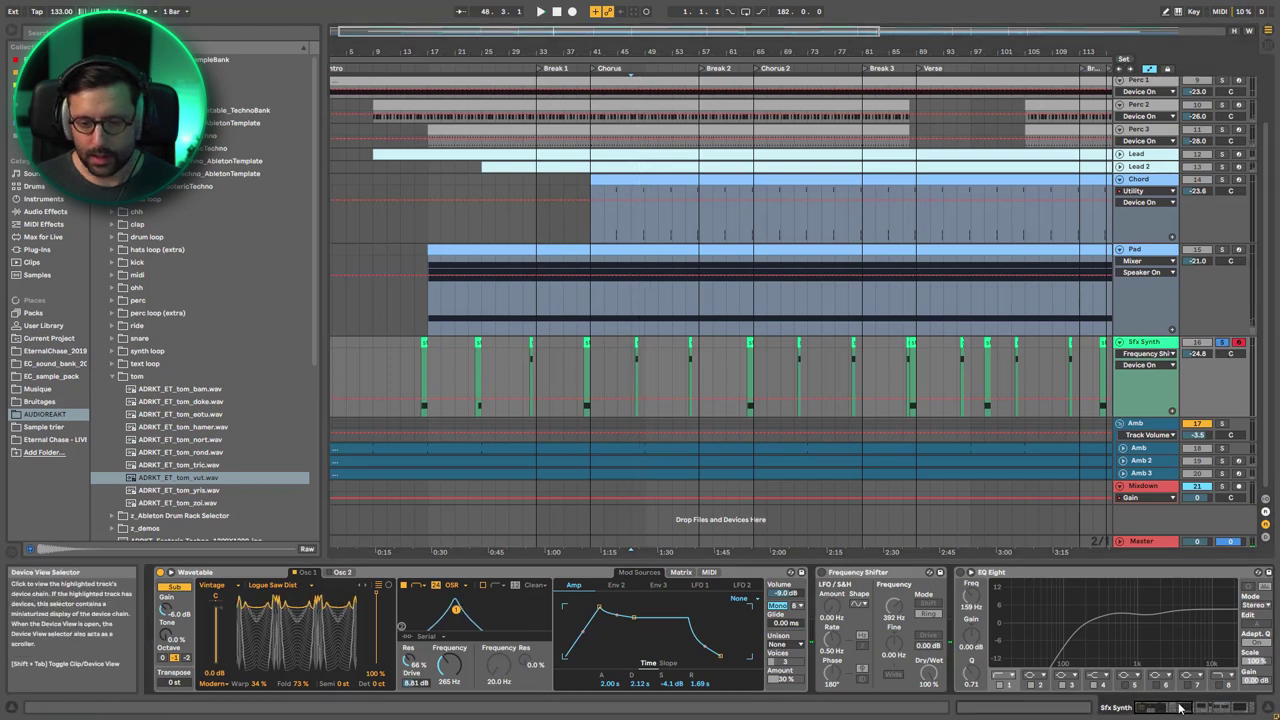
{"action": "left_click", "coordinate": [611, 573]}
{"action": "key", "text": "space"}
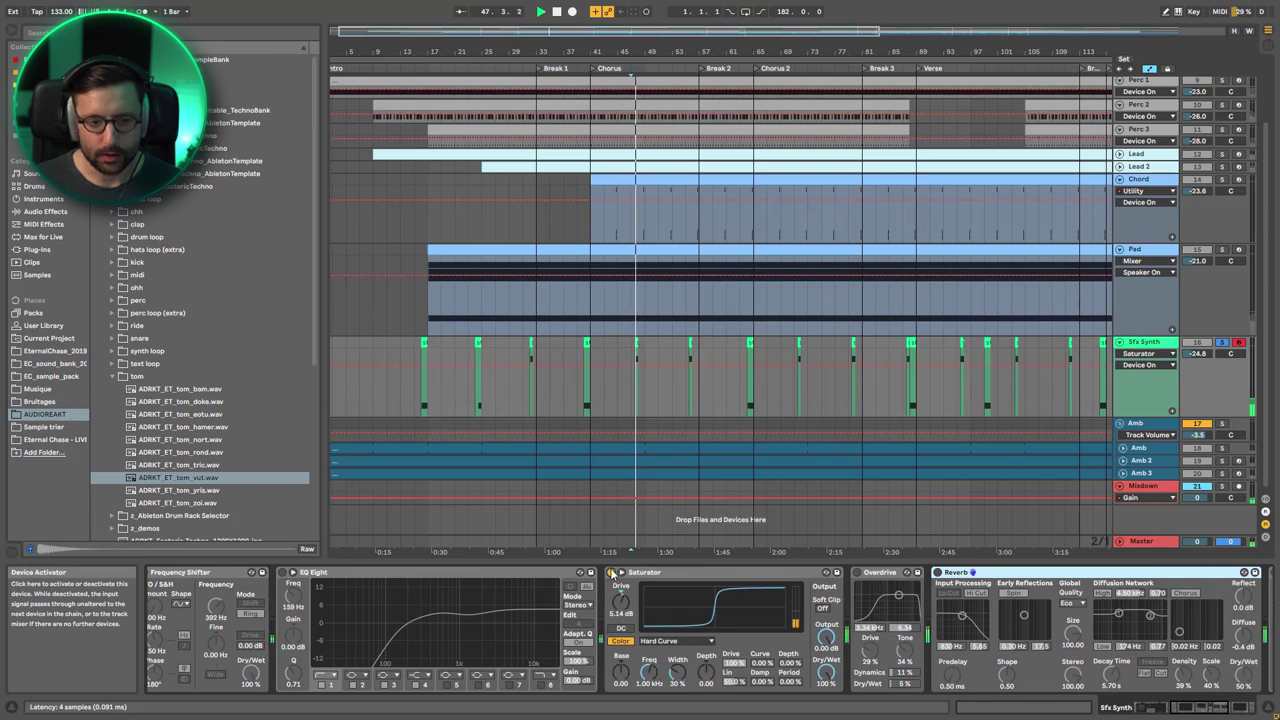
{"action": "left_click", "coordinate": [937, 573]}
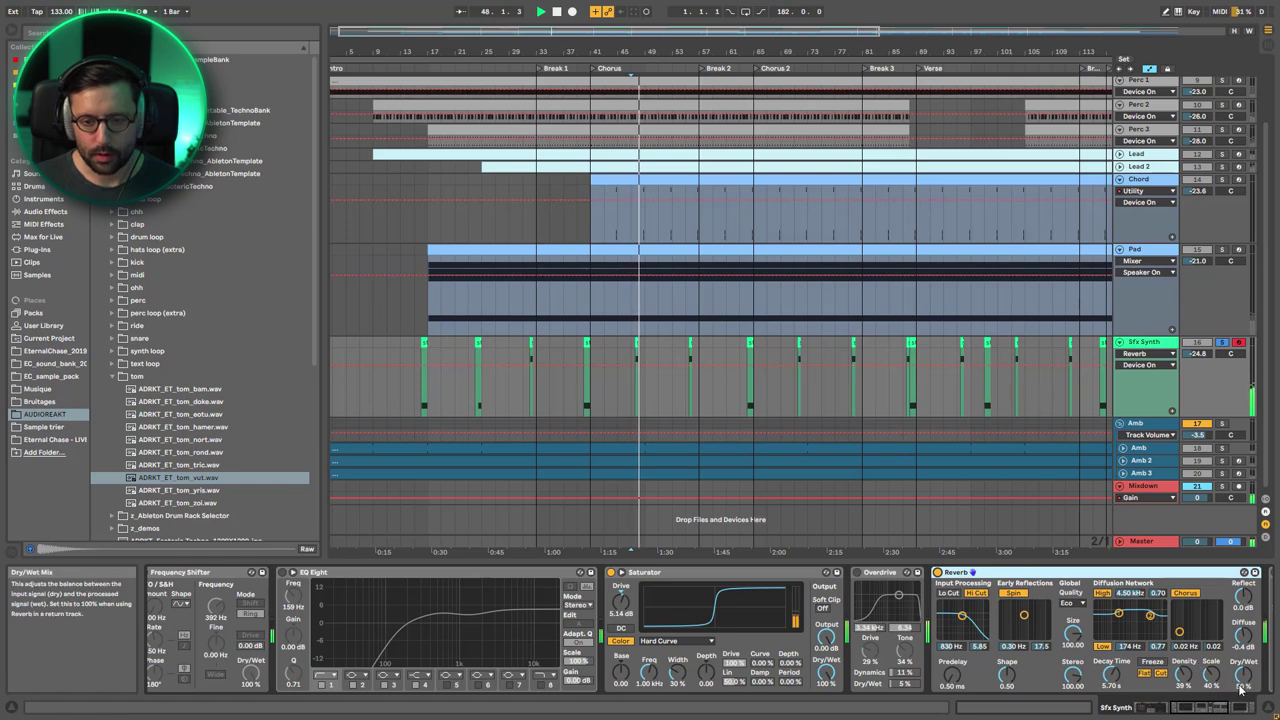
{"action": "scroll", "coordinate": [1212, 676], "scroll_direction": "right", "scroll_amount": 5}
{"action": "key", "text": "space"}
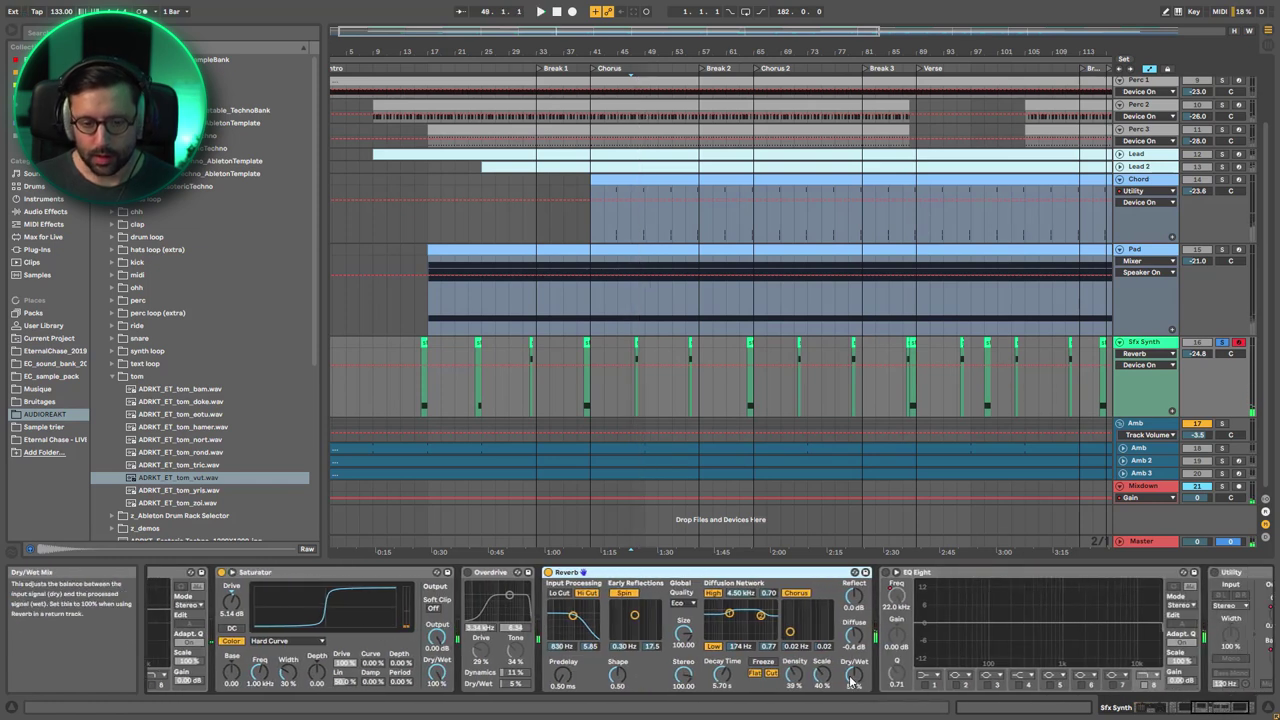
{"action": "scroll", "coordinate": [1215, 710], "scroll_direction": "right", "scroll_amount": 2}
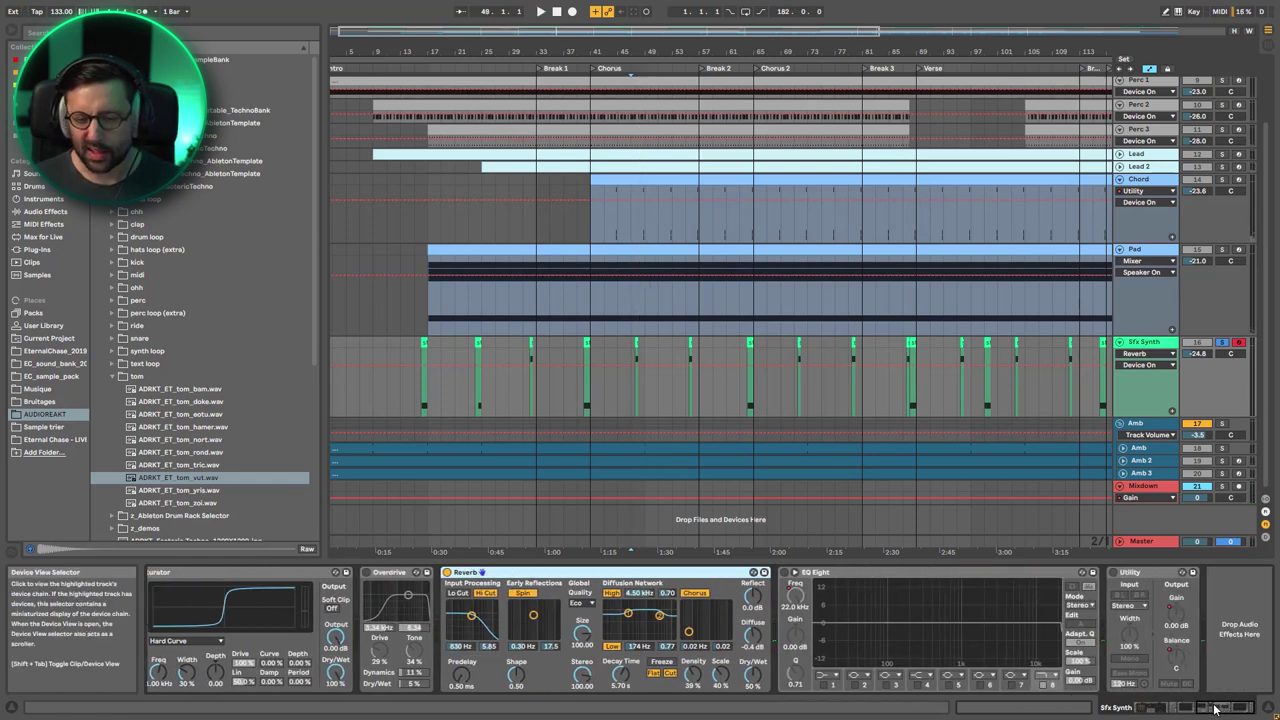
Play the sfx 2 clip from 40.1.1 with Sfx Synth soloed and reactivate its Frequency Shifter.
{"action": "left_click_drag", "start_coordinate": [1215, 708], "coordinate": [1150, 708]}
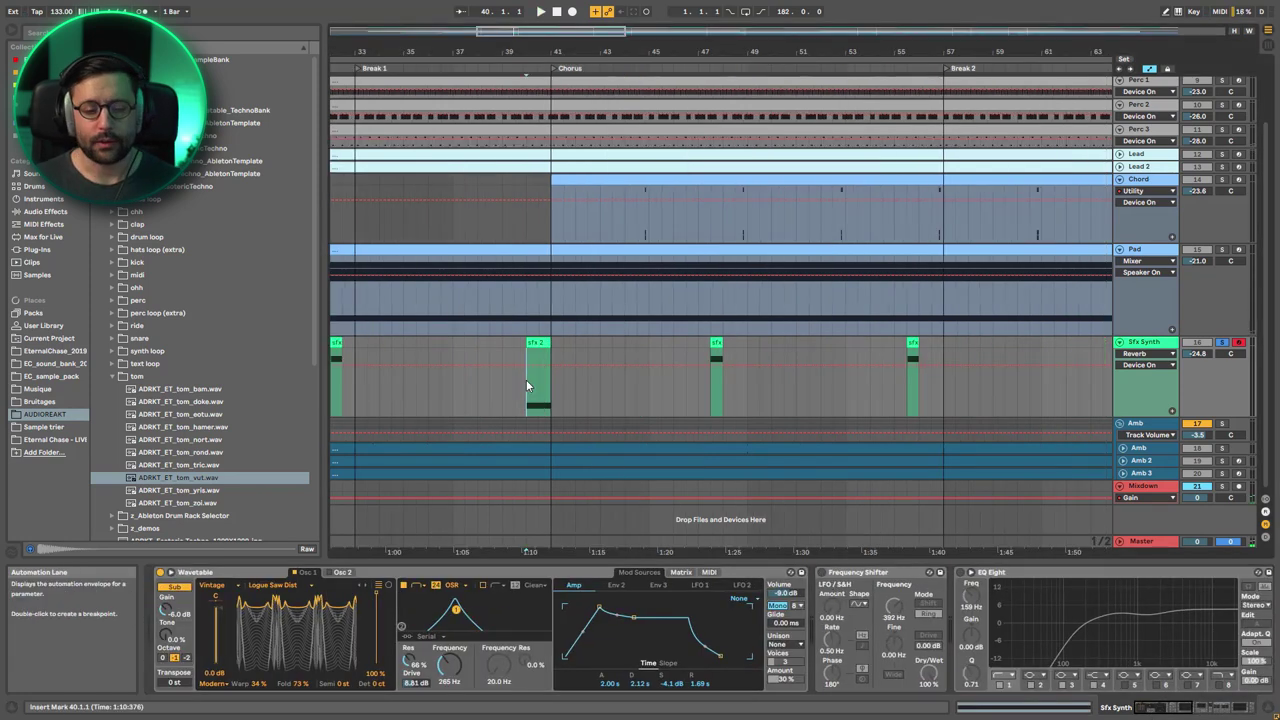
{"action": "key", "text": "space"}
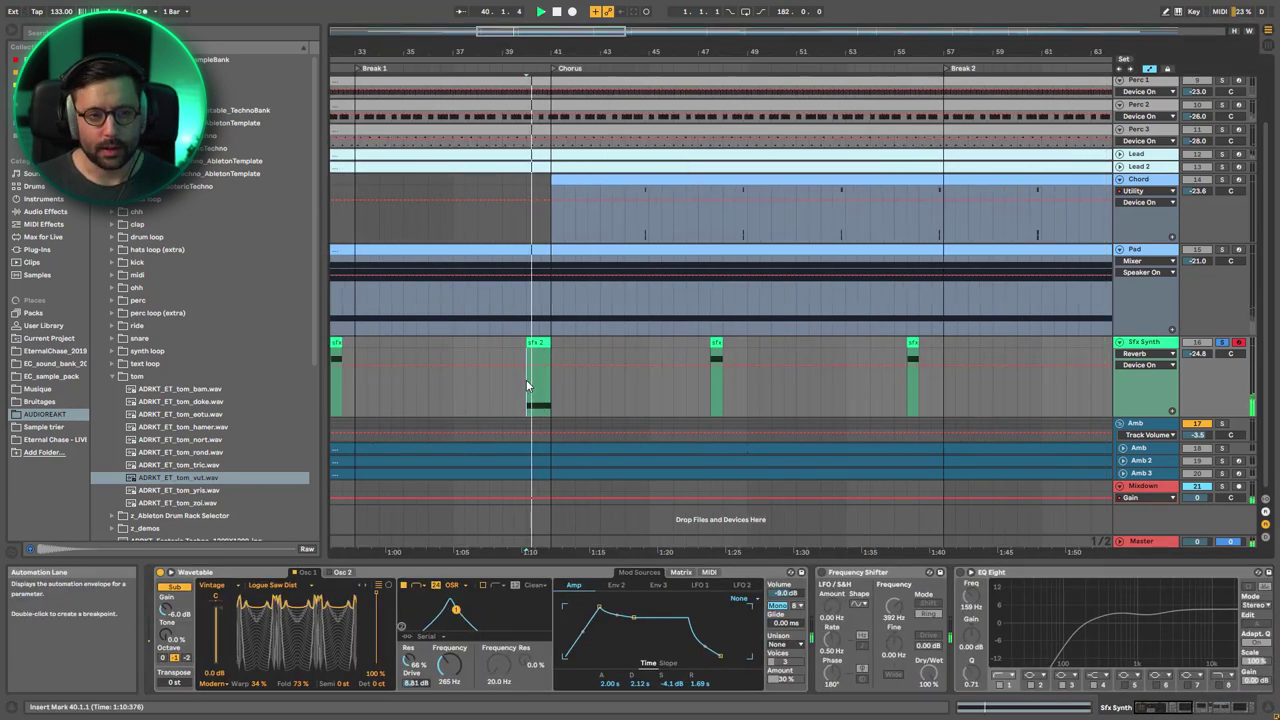
{"action": "left_click", "coordinate": [822, 573]}
{"action": "key", "text": "space"}
{"action": "key", "text": "space"}
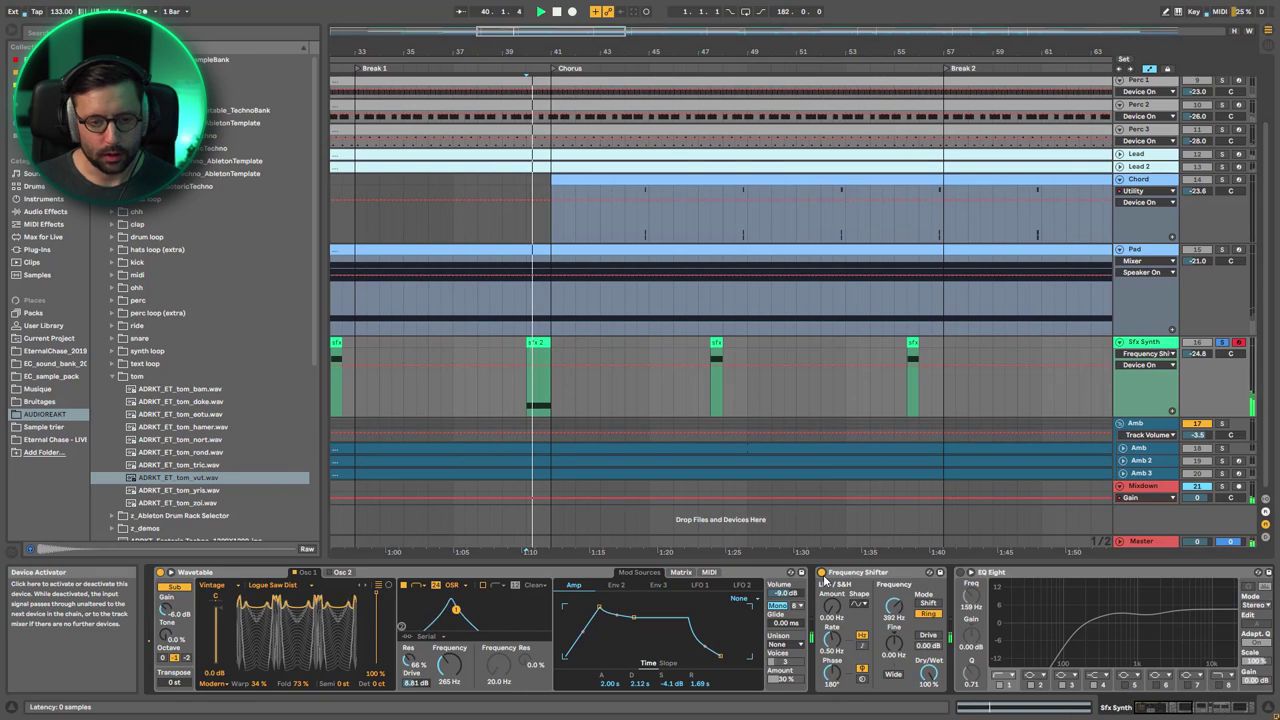
{"action": "key", "text": "space"}
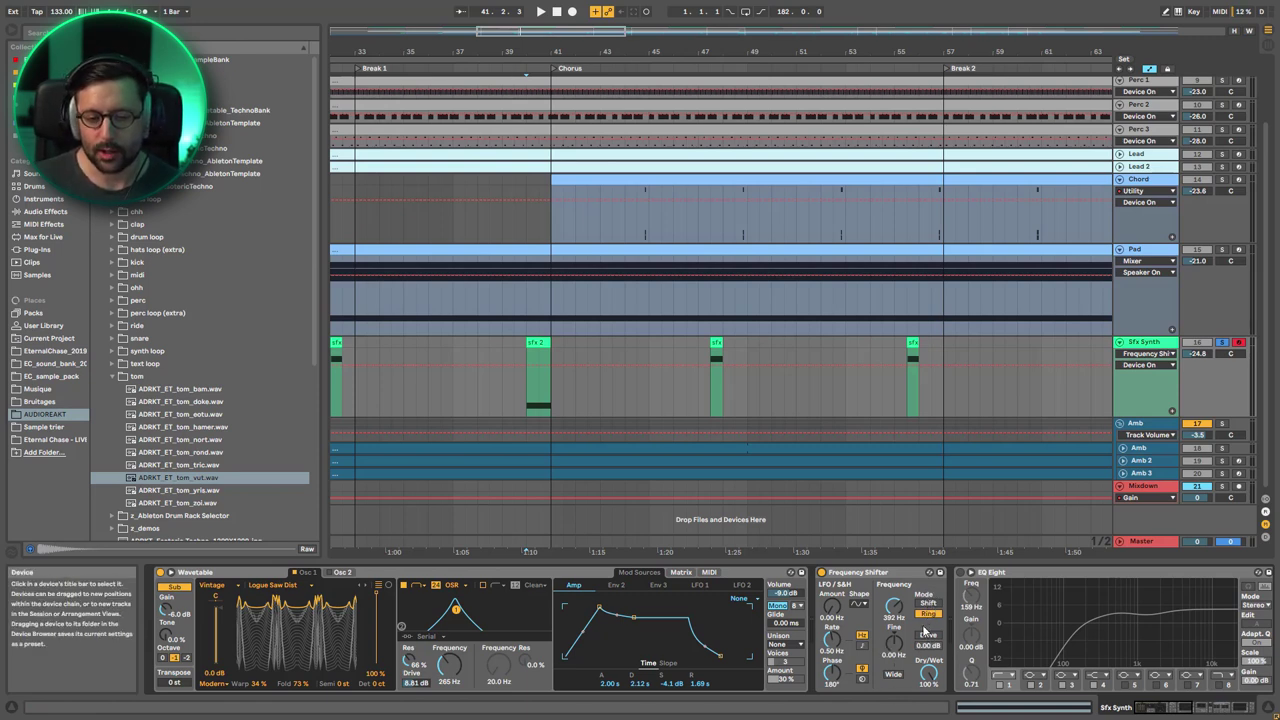
Replay the sfx 2 clip while reactivating the first EQ Eight and the Overdrive on Sfx Synth.
{"action": "left_click", "coordinate": [1128, 708]}
{"action": "key", "text": "space"}
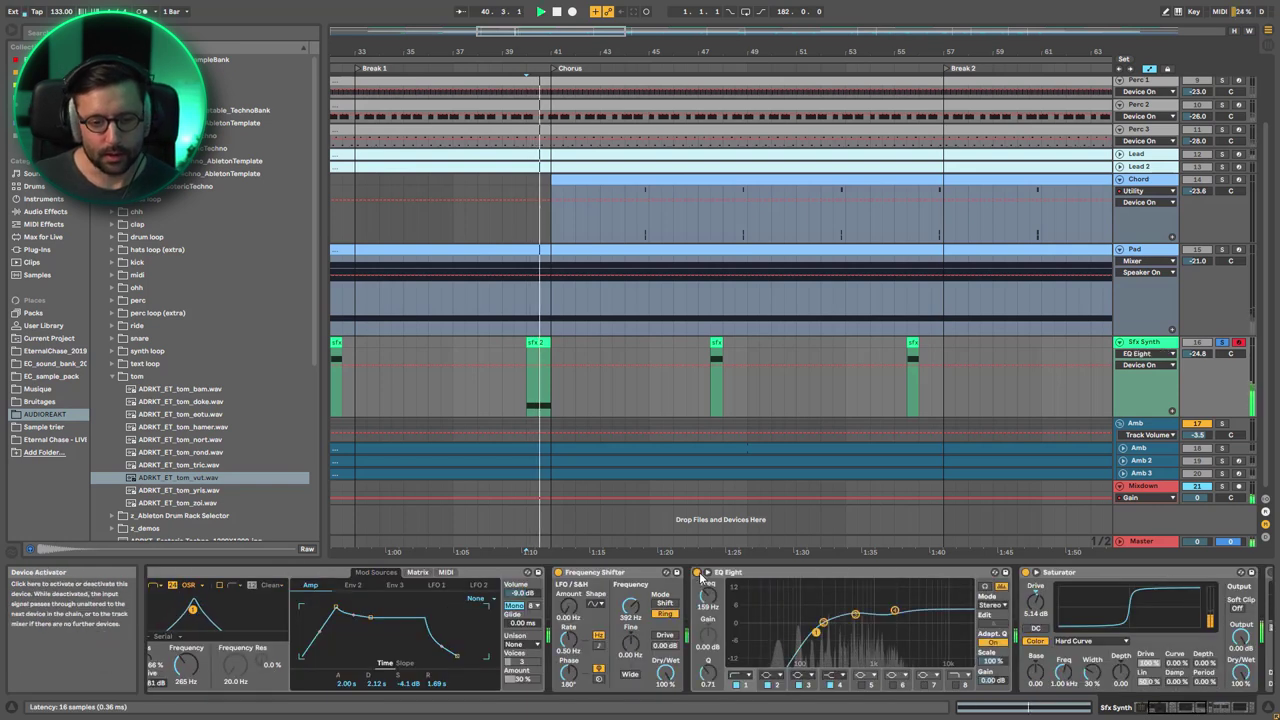
{"action": "left_click_drag", "start_coordinate": [1162, 708], "coordinate": [1196, 708]}
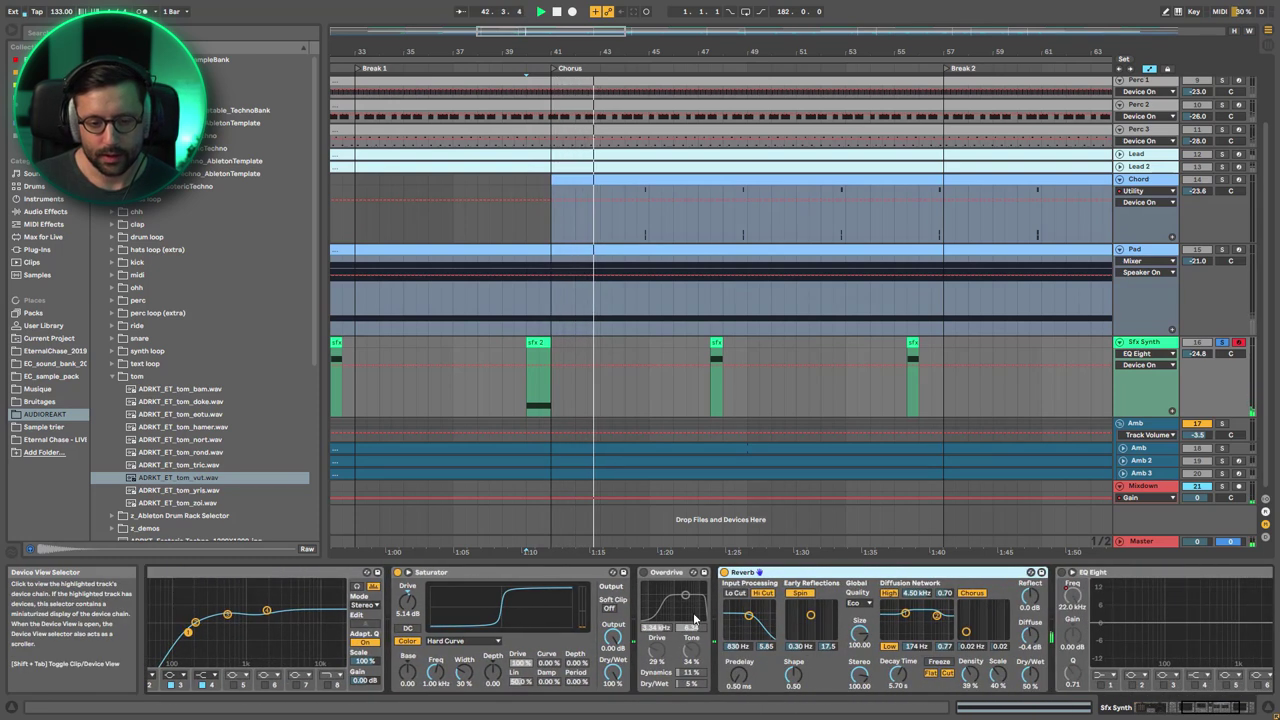
{"action": "left_click", "coordinate": [644, 574]}
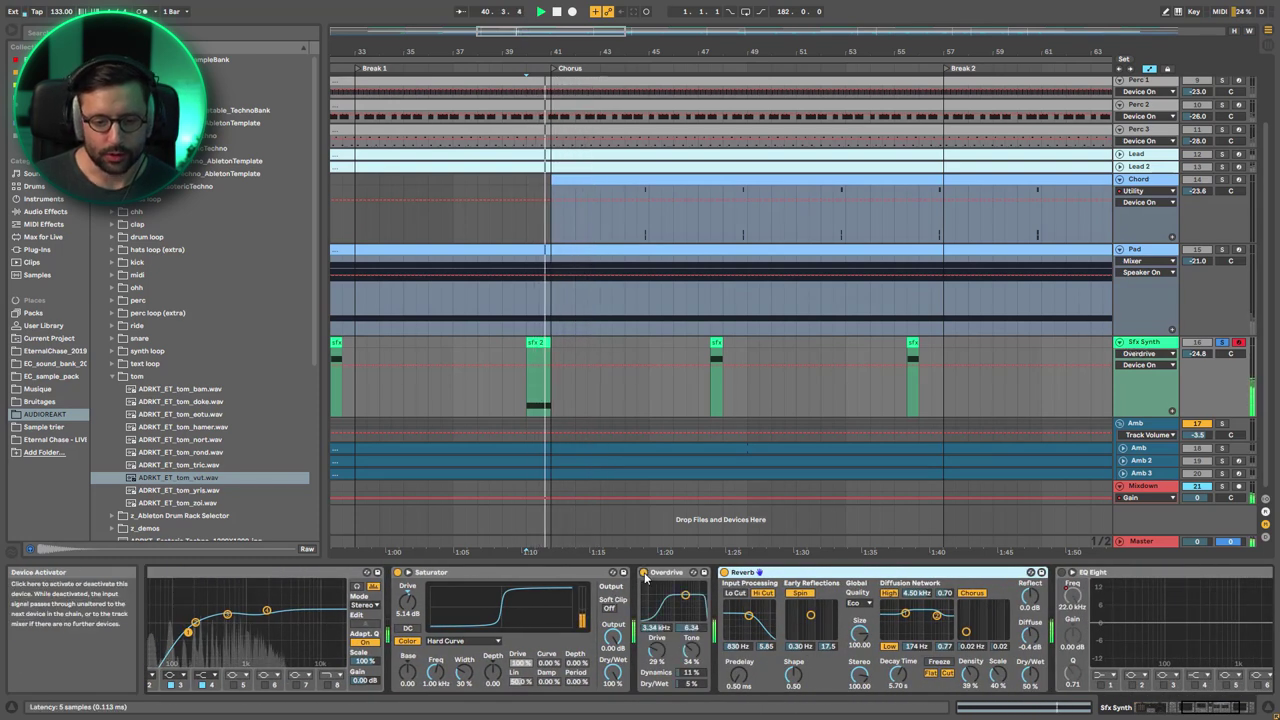
{"action": "key", "text": "space"}
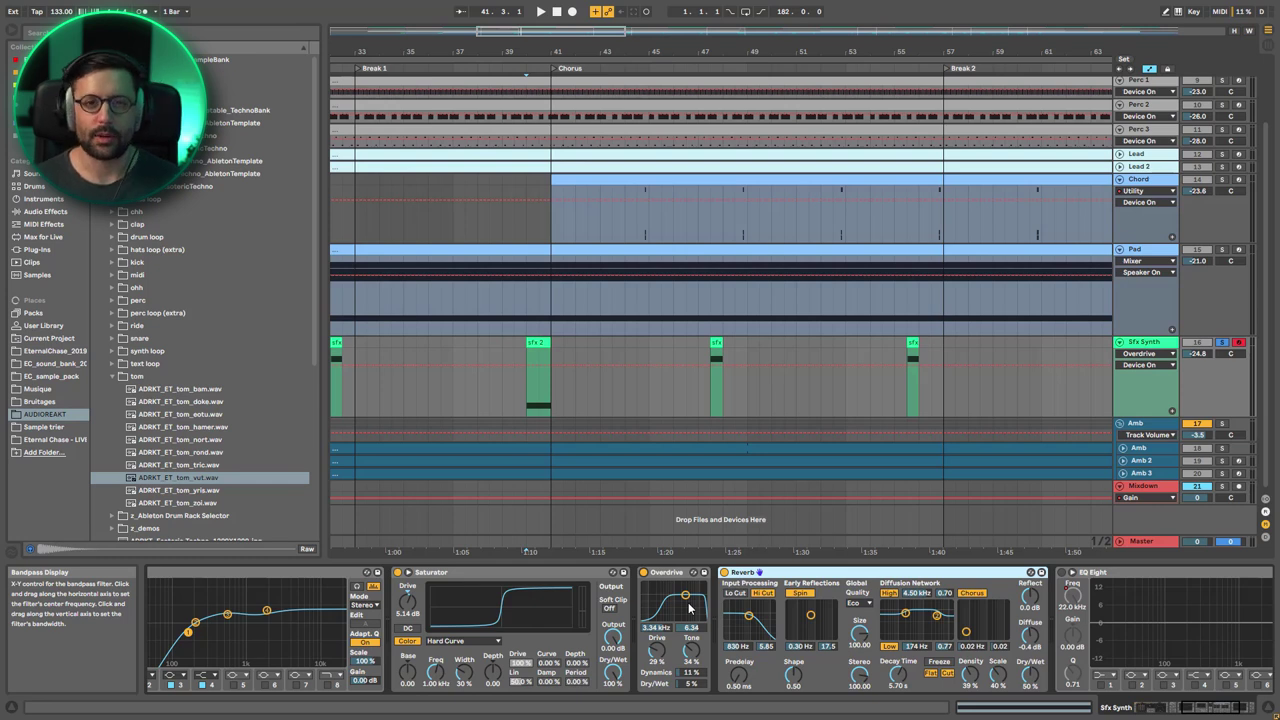
Reactivate the EQ Eight after the Reverb on Sfx Synth and replay the sfx 2 clip from 40.1.1.
{"action": "key", "text": "space"}
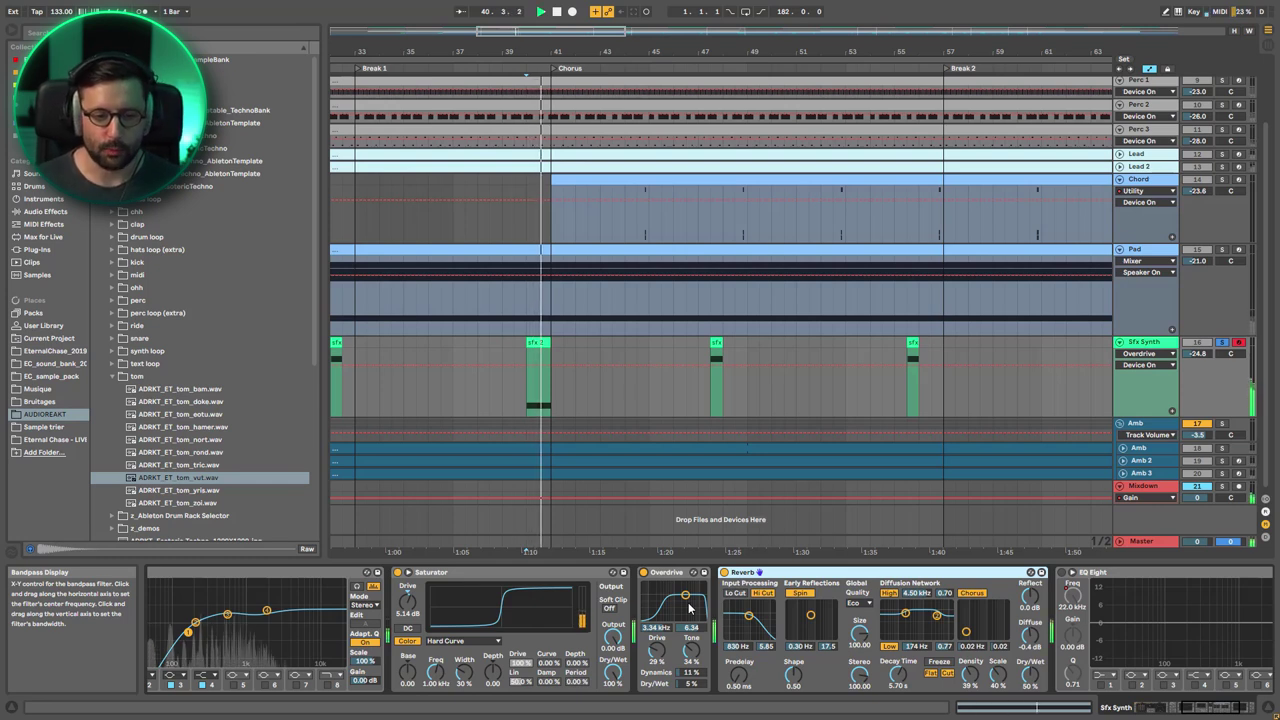
{"action": "left_click_drag", "start_coordinate": [1208, 707], "coordinate": [1232, 707]}
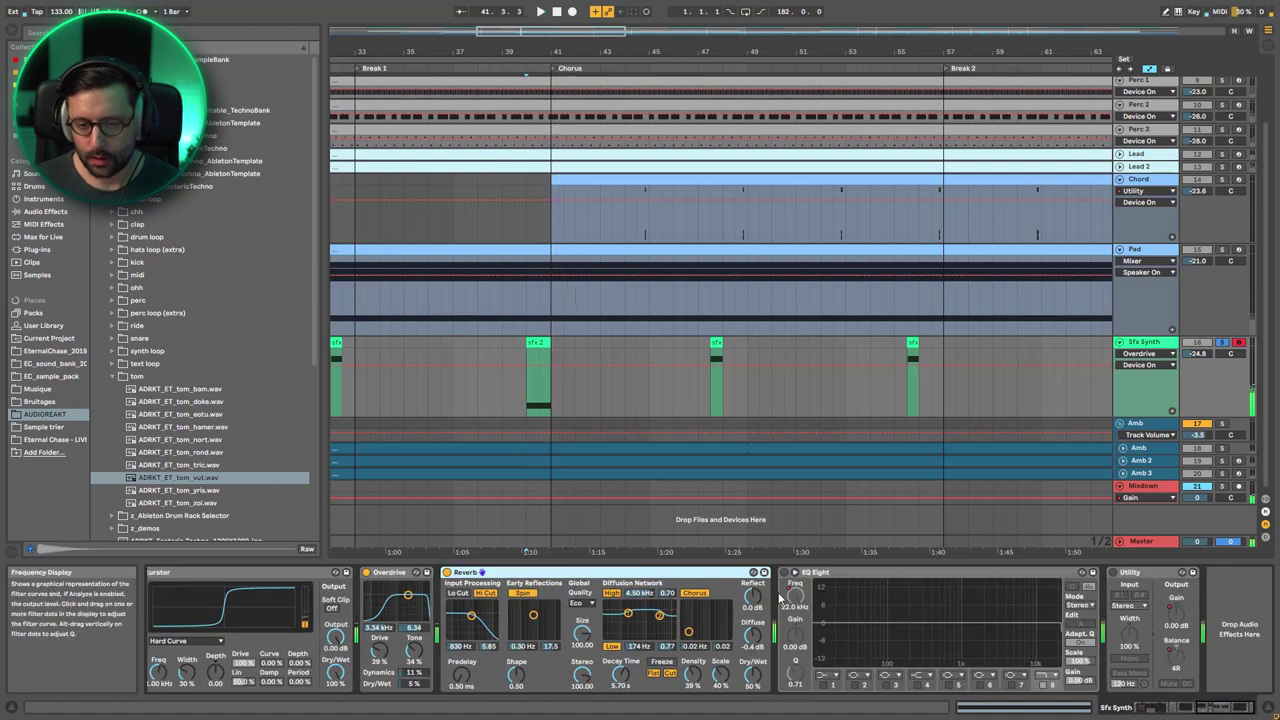
{"action": "key", "text": "space"}
{"action": "left_click", "coordinate": [786, 572]}
{"action": "key", "text": "space"}
{"action": "key", "text": "space"}
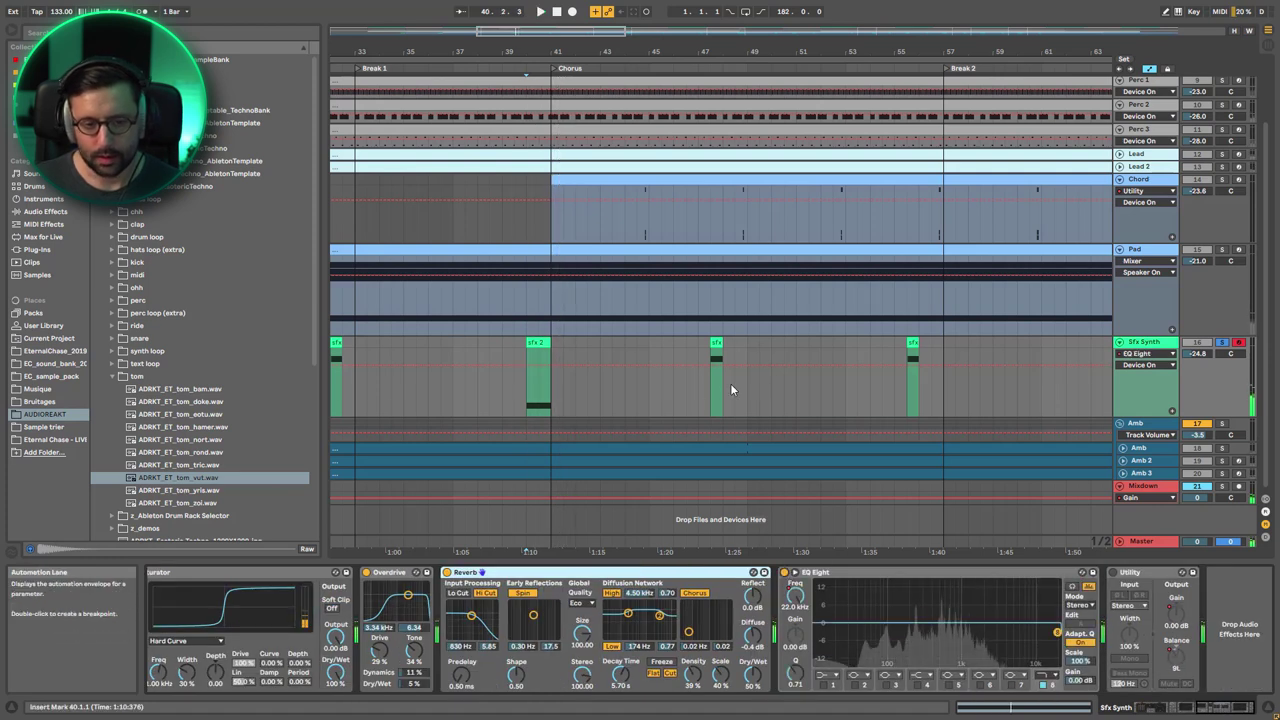
Play the Sfx Synth clip at 47.3.1 soloed with the effects active.
{"action": "left_click", "coordinate": [706, 400]}
{"action": "key", "text": "space"}
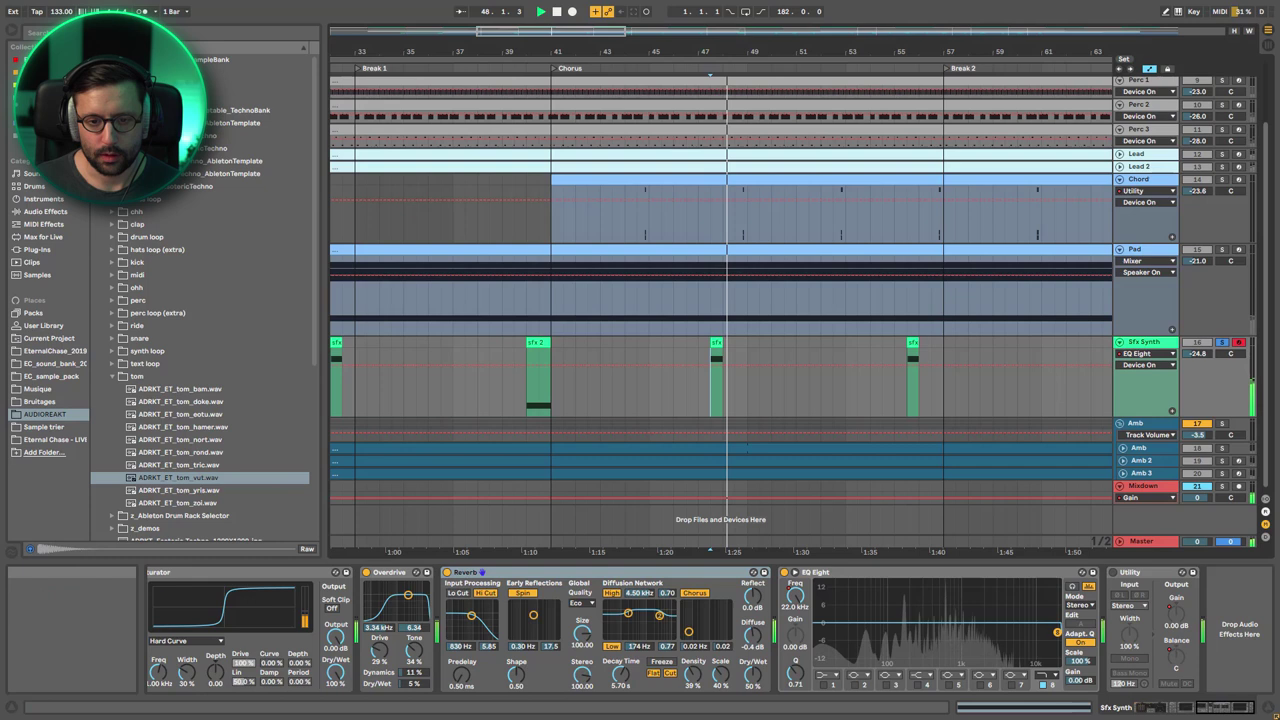
{"action": "key", "text": "space"}
Unsolo Sfx Synth and play the full mix from 16.1.1, where its first clip starts.
{"action": "left_click_drag", "start_coordinate": [590, 45], "coordinate": [760, 25]}
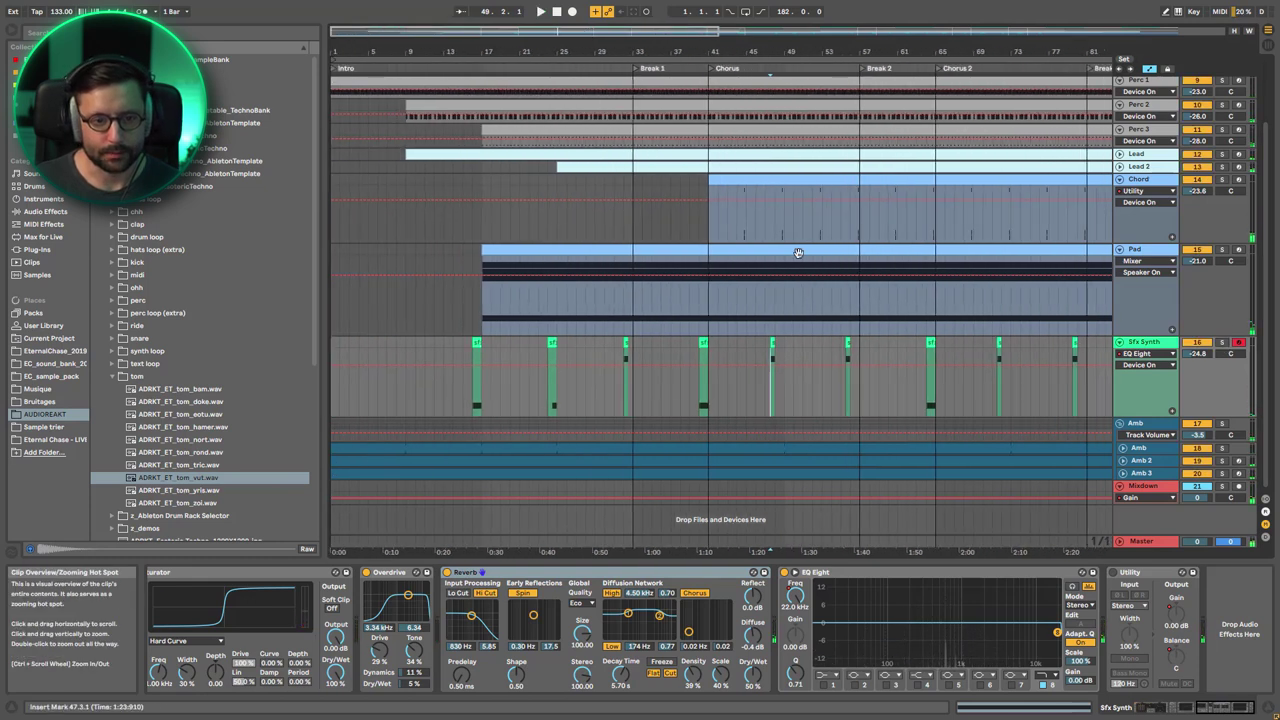
{"action": "left_click", "coordinate": [473, 385]}
{"action": "key", "text": "space"}
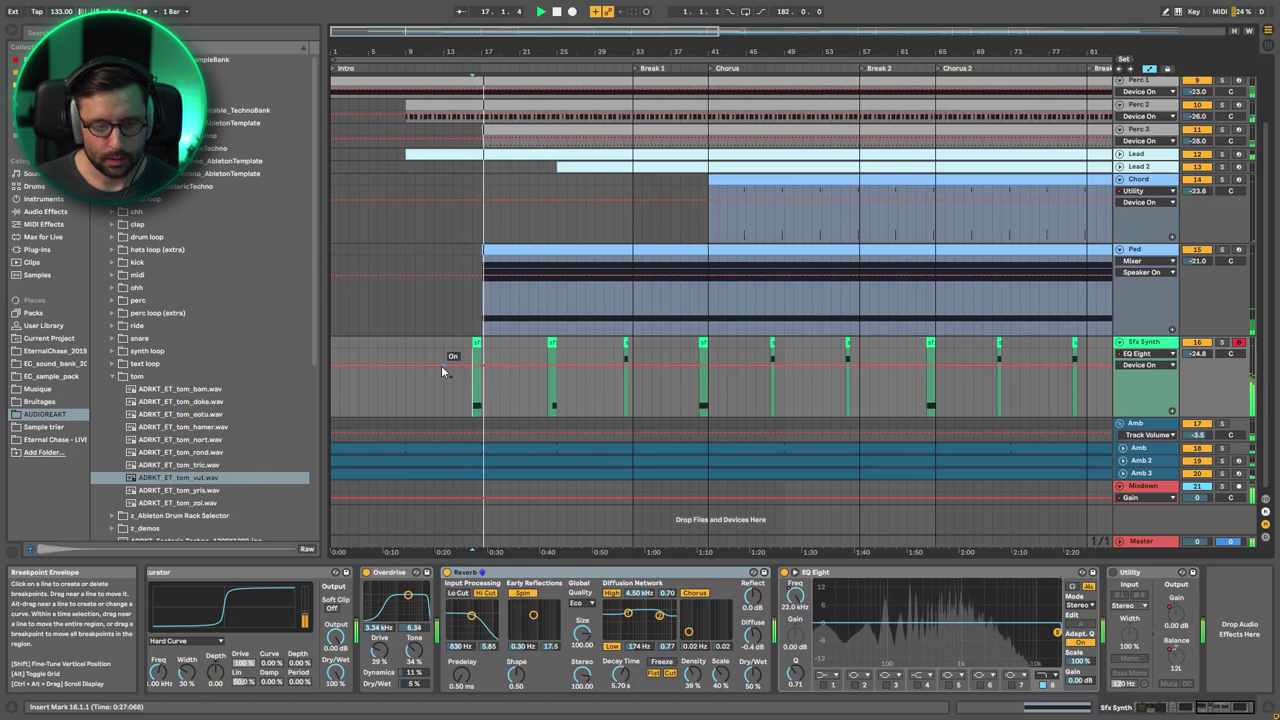
{"action": "key", "text": "space"}
Show the Amb group's device chain, audition the group soloed and unsolo it.
{"action": "left_click", "coordinate": [1150, 424]}
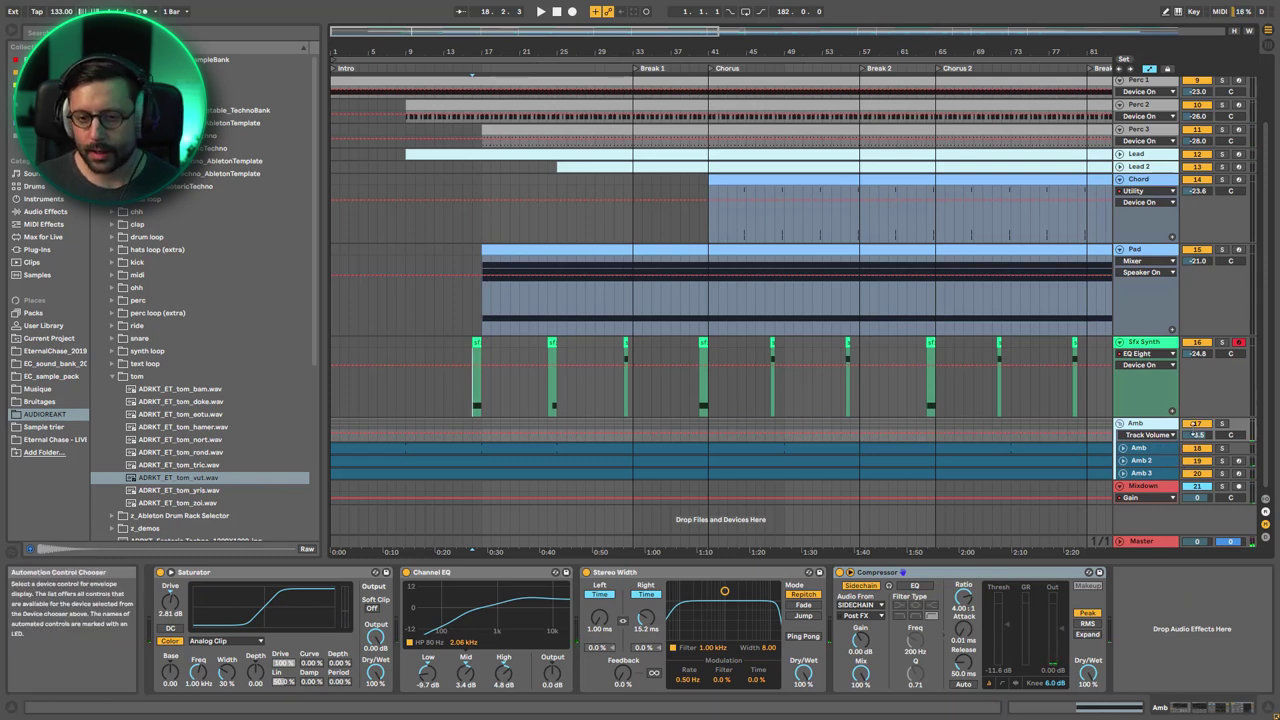
{"action": "left_click", "coordinate": [1197, 446]}
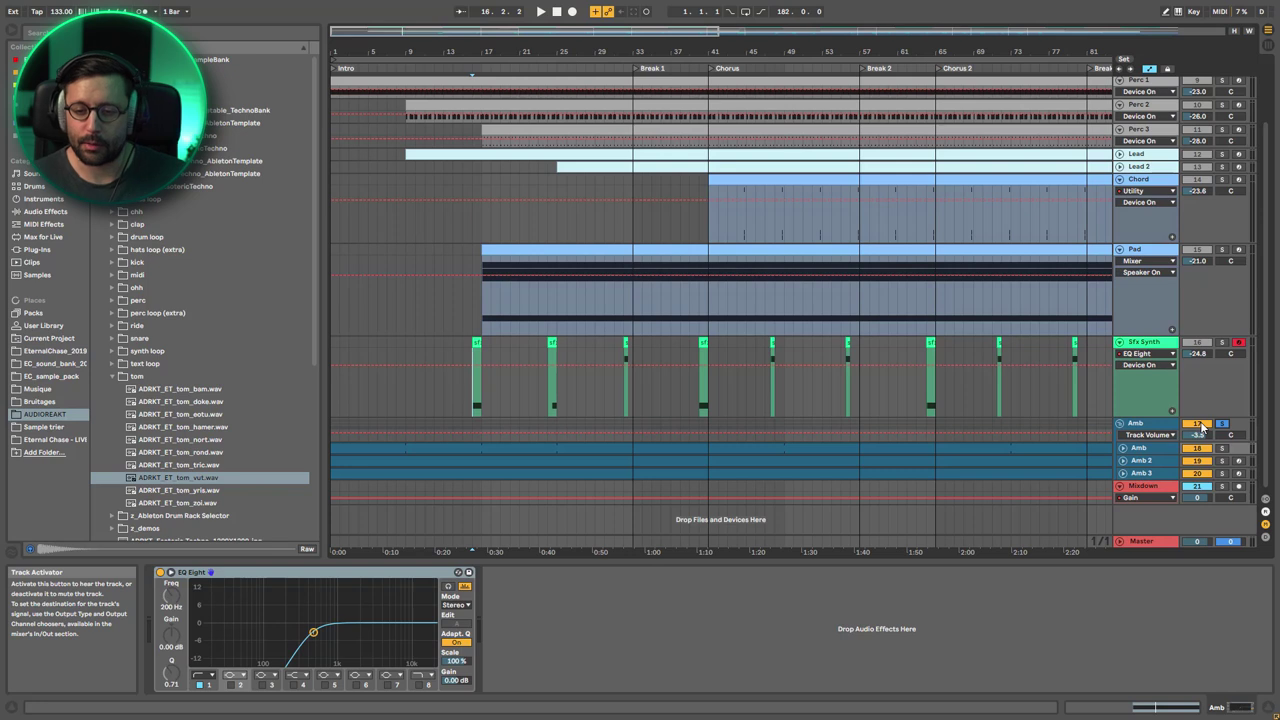
{"action": "left_click", "coordinate": [1222, 424]}
Solo the first Amb track inside the group, play it from 16.1.1 and unfold its lane.
{"action": "left_click", "coordinate": [1135, 450]}
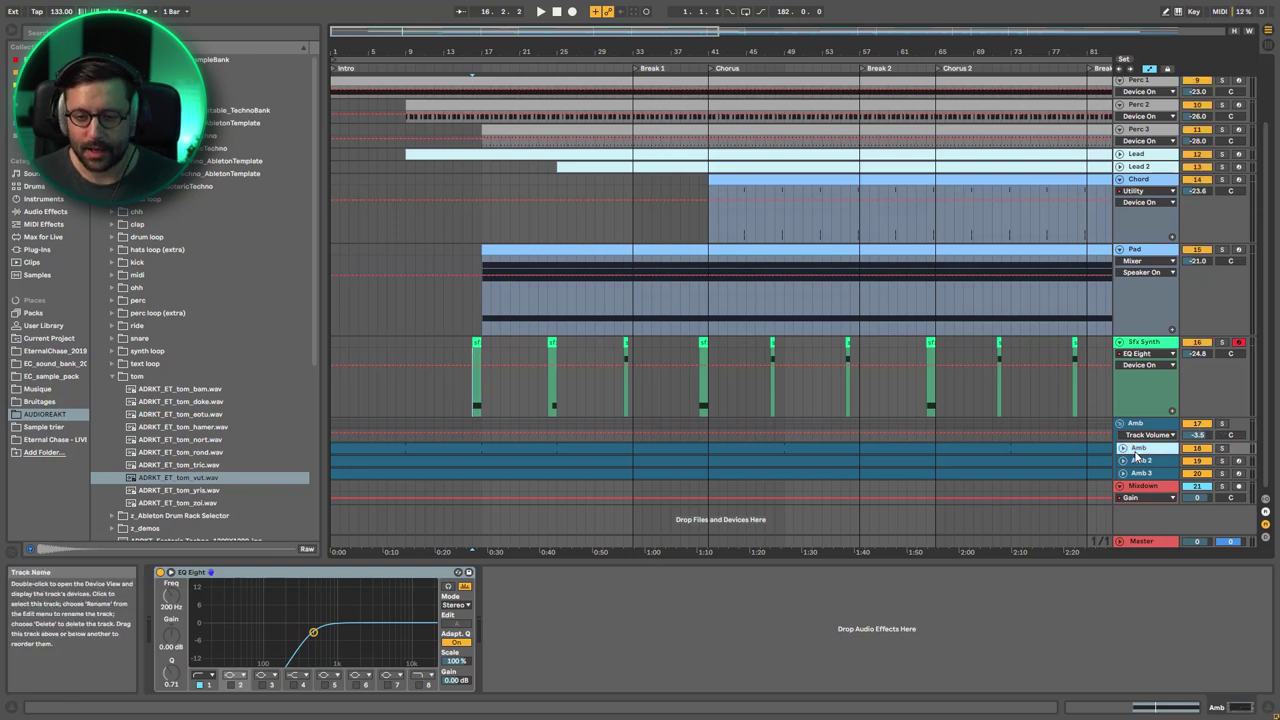
{"action": "left_click", "coordinate": [1220, 450]}
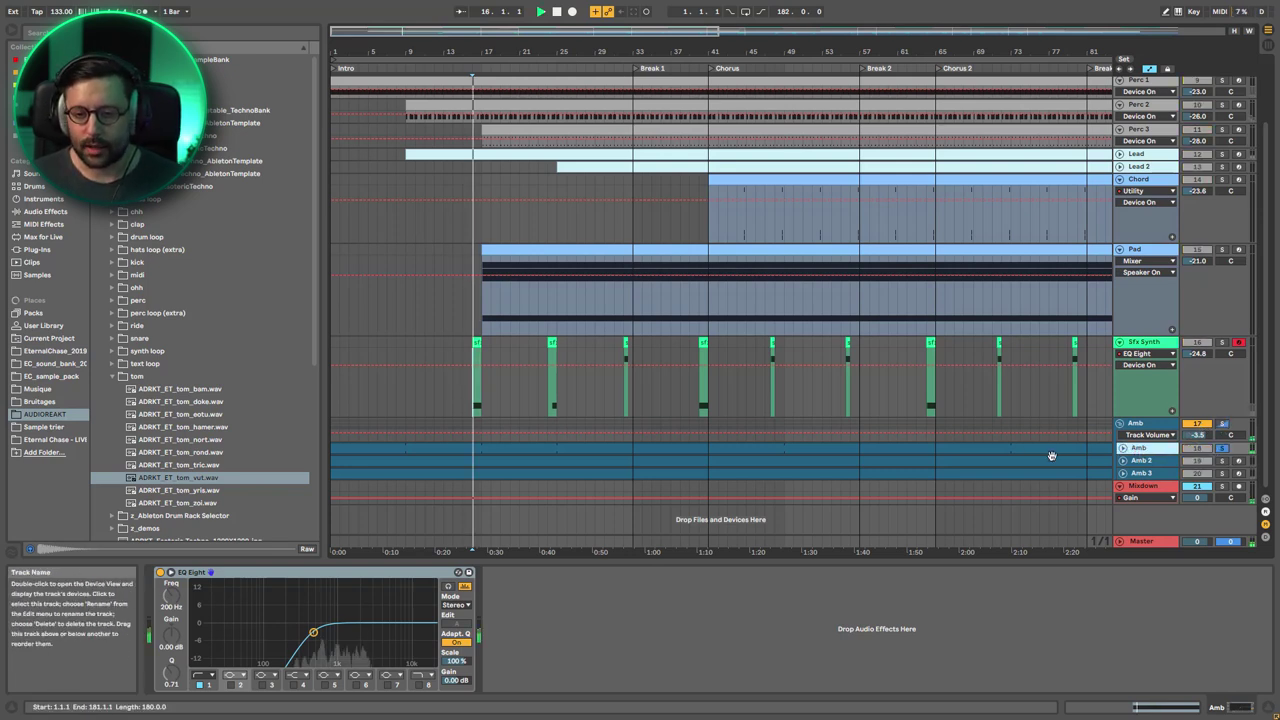
{"action": "left_click", "coordinate": [1122, 451]}
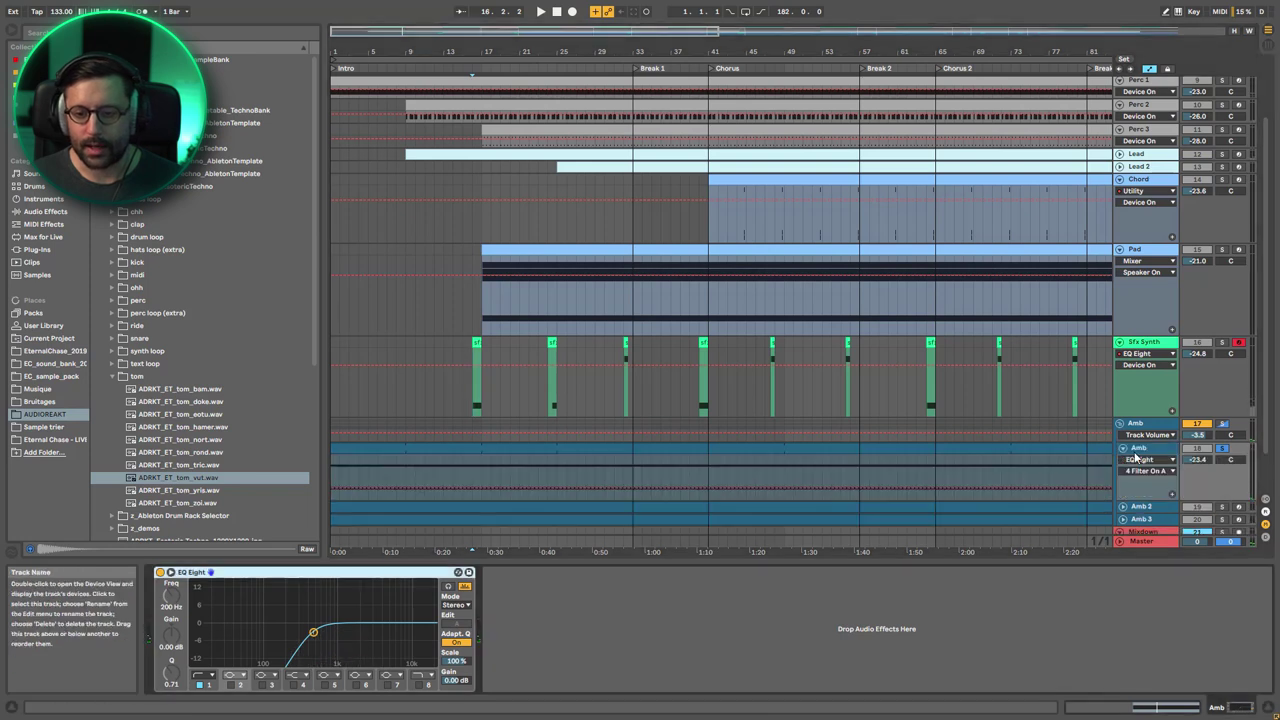
Play the soloed first Amb track from 16.1.1 and unfold the Amb 2 lane to inspect its device chain.
{"action": "double_click", "coordinate": [602, 32]}
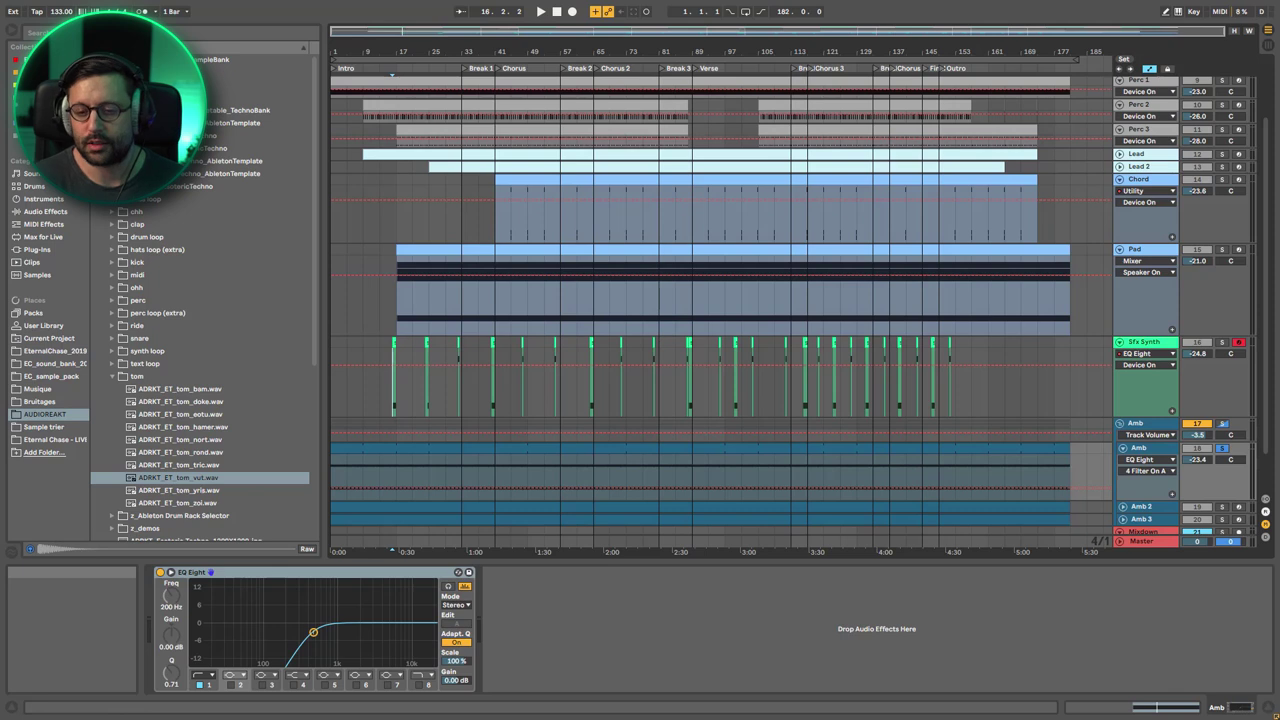
{"action": "key", "text": "space"}
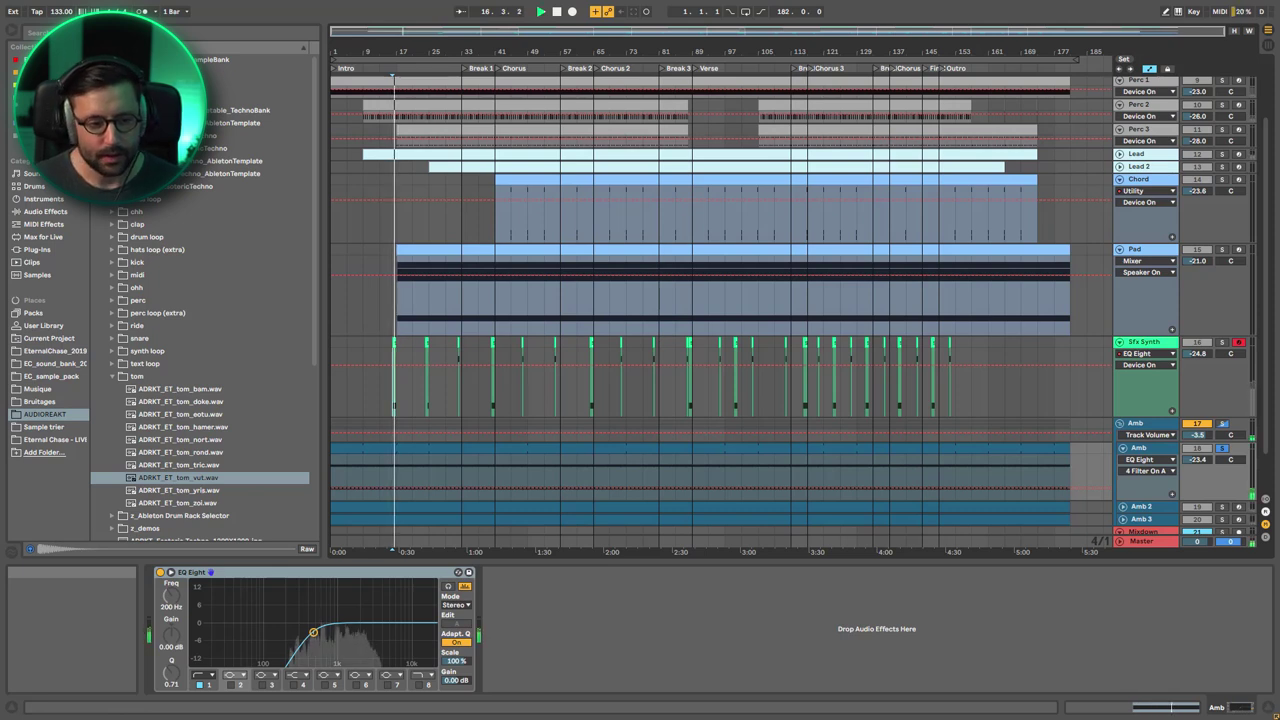
{"action": "key", "text": "space"}
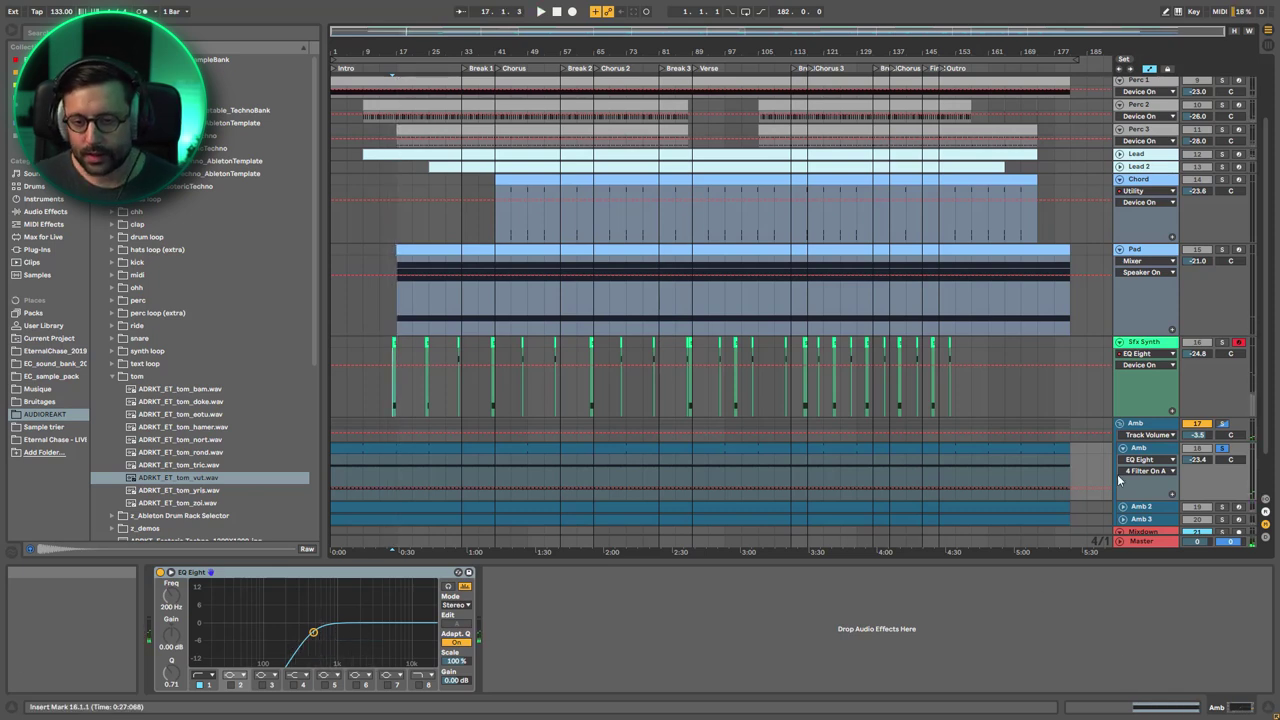
{"action": "scroll", "coordinate": [1147, 456], "scroll_direction": "down", "scroll_amount": 2}
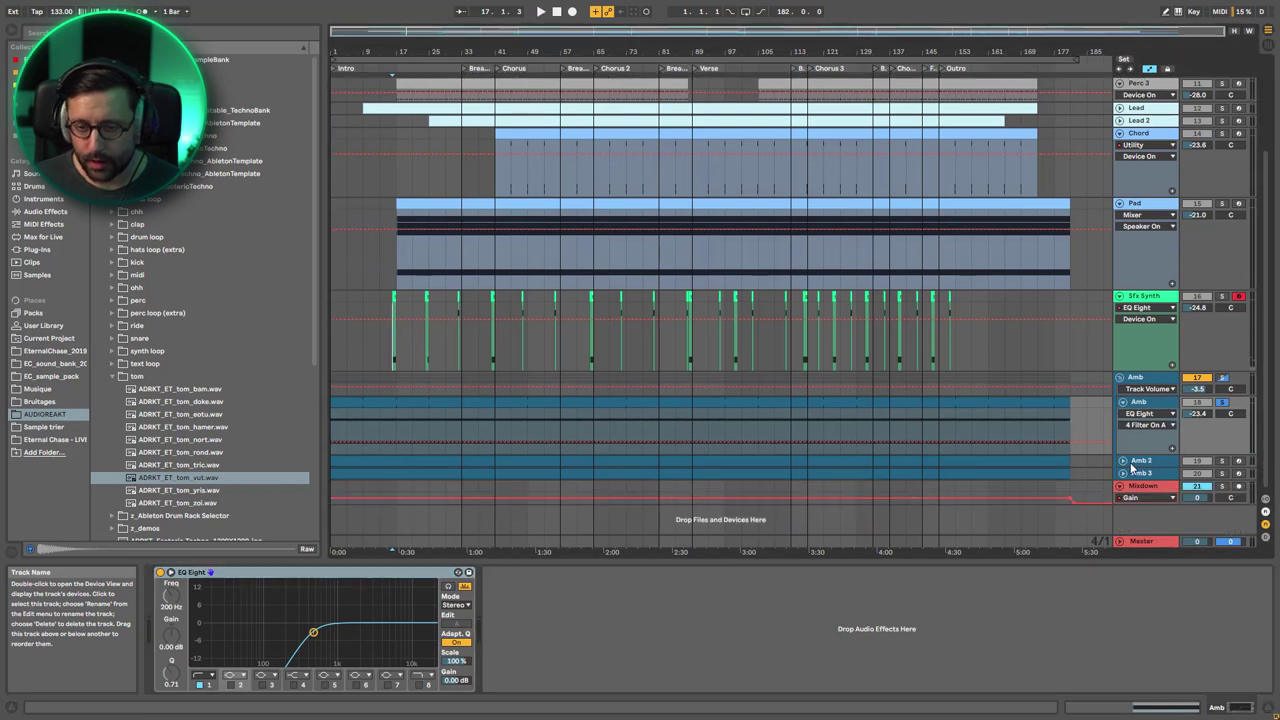
{"action": "left_click", "coordinate": [1135, 463]}
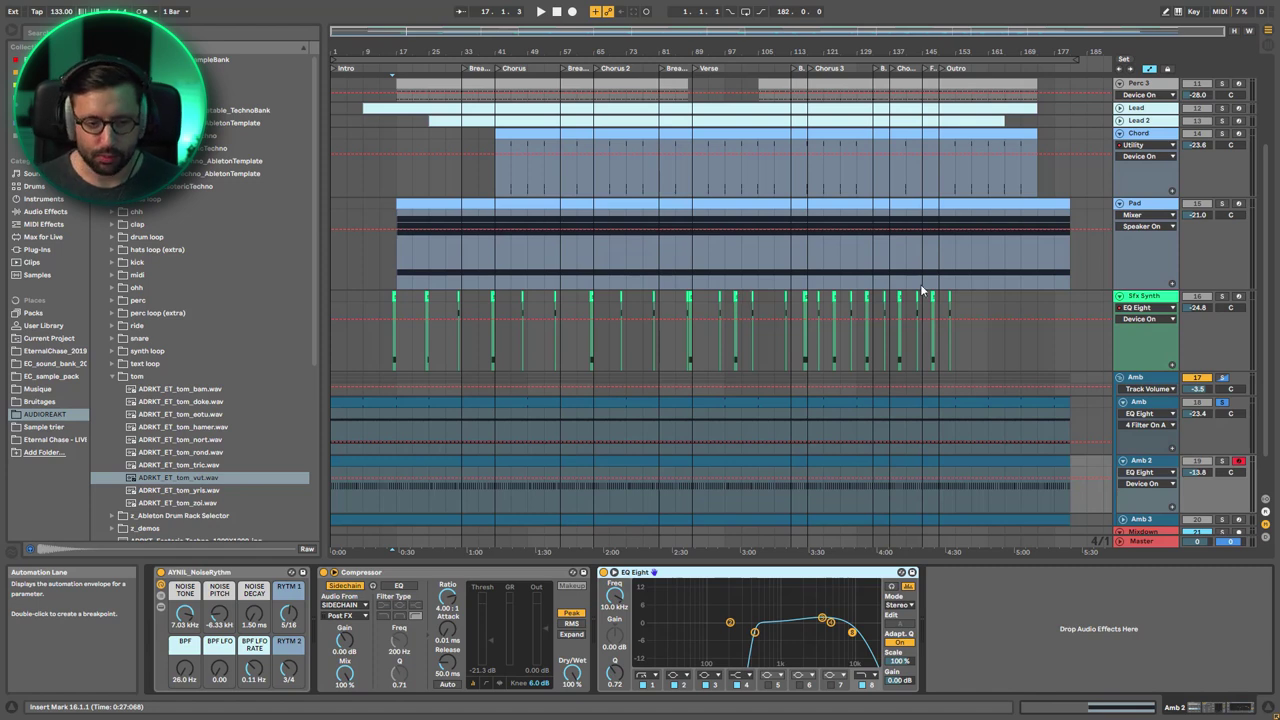
{"action": "left_click", "coordinate": [1152, 404]}
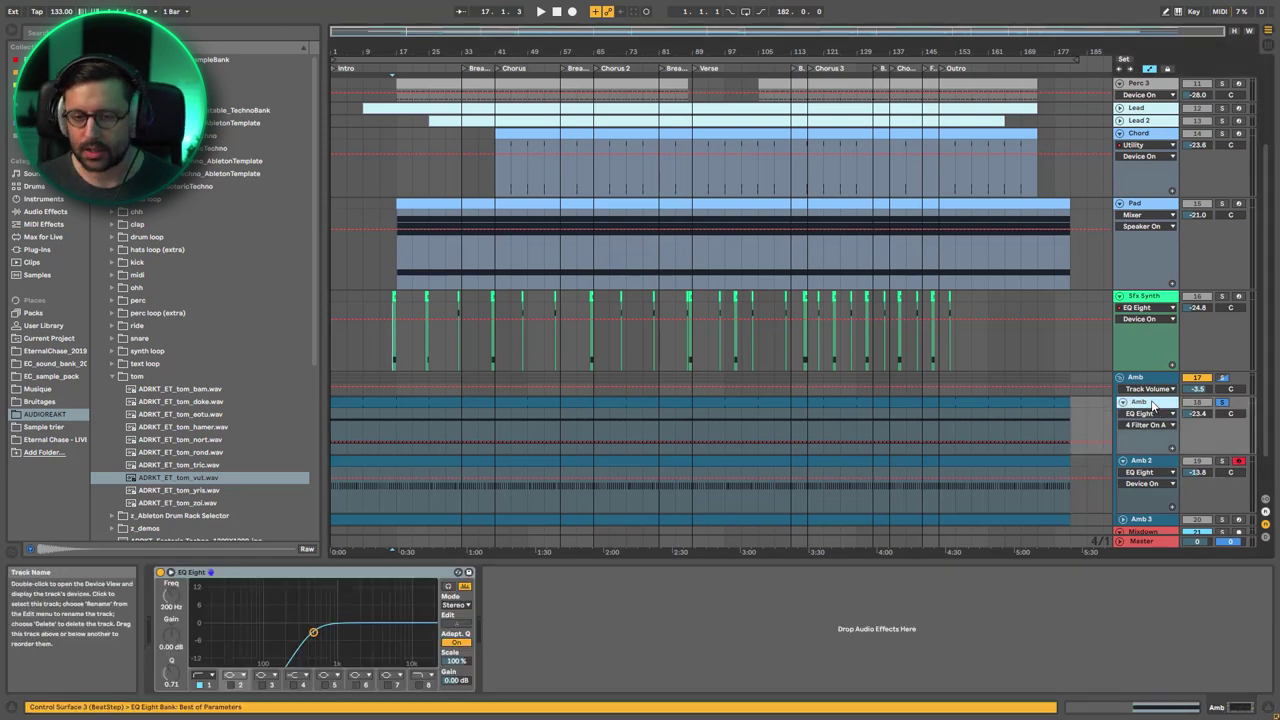
{"action": "key", "text": "space"}
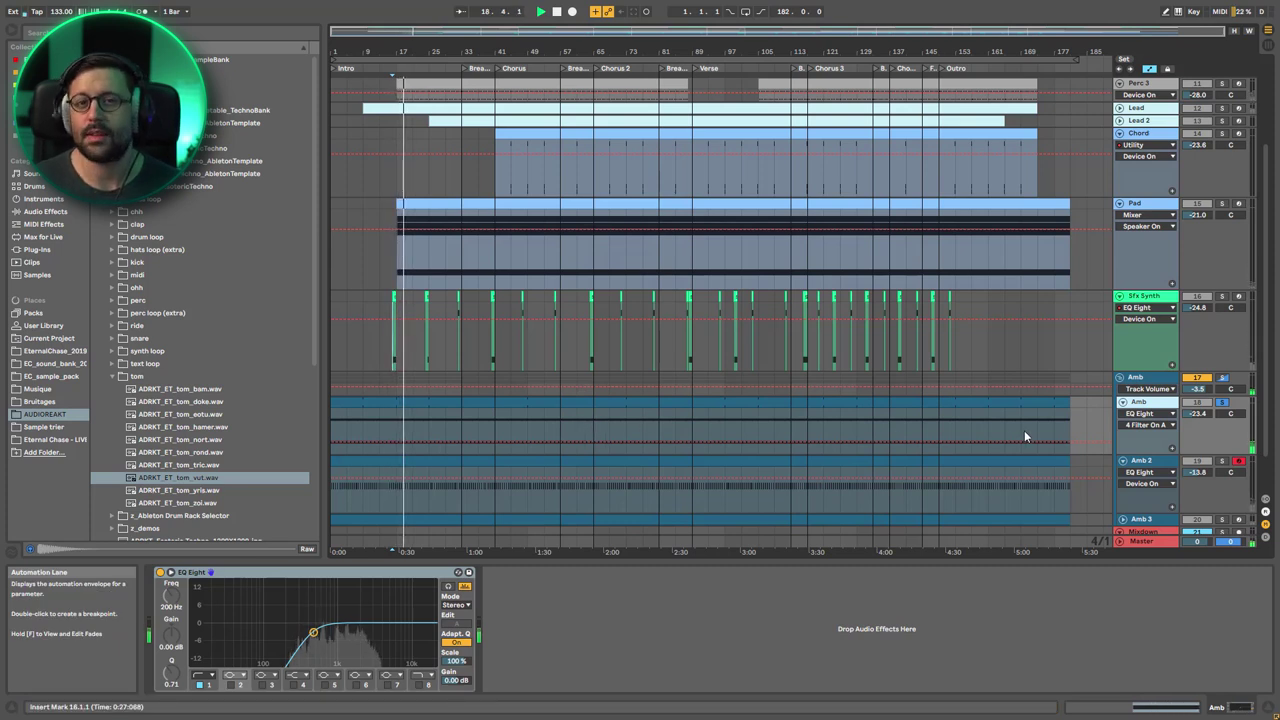
Solo Amb 2 with its devices shown, and compare it with Perc 2 by soloing each in turn.
{"action": "left_click", "coordinate": [1220, 462]}
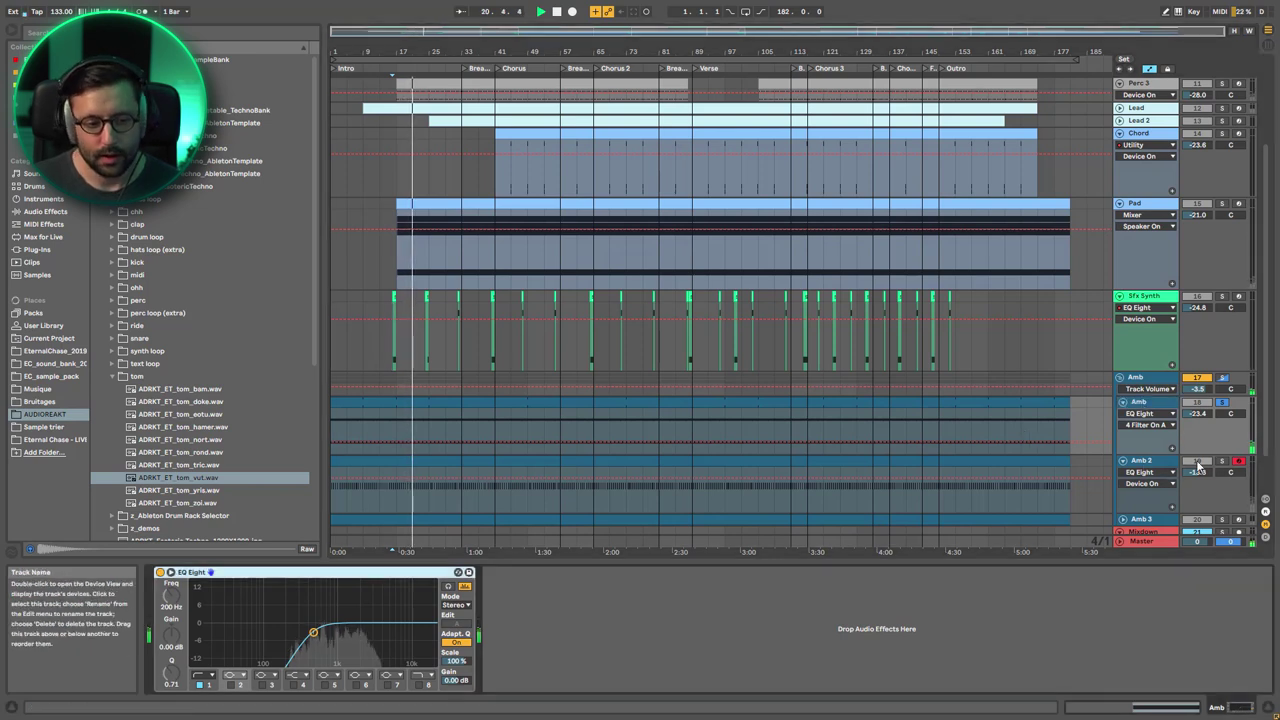
{"action": "left_click", "coordinate": [1166, 463]}
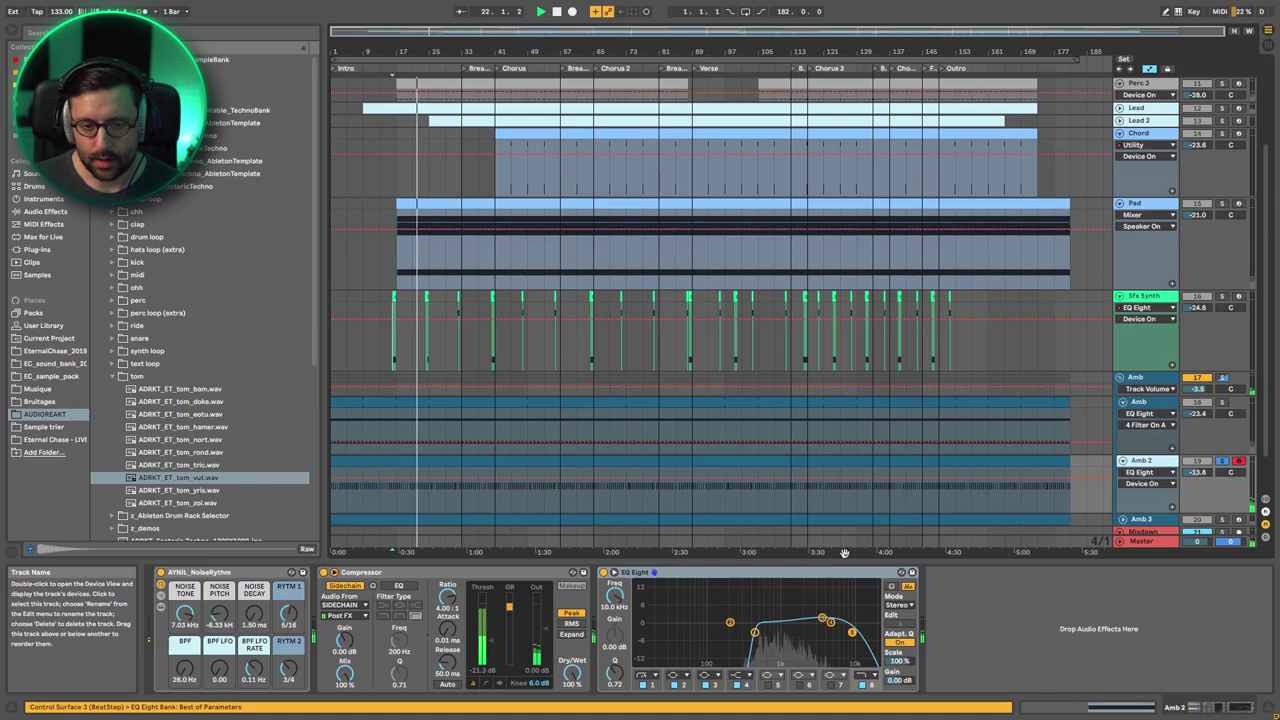
{"action": "scroll", "coordinate": [1000, 300], "scroll_direction": "up", "scroll_amount": 5}
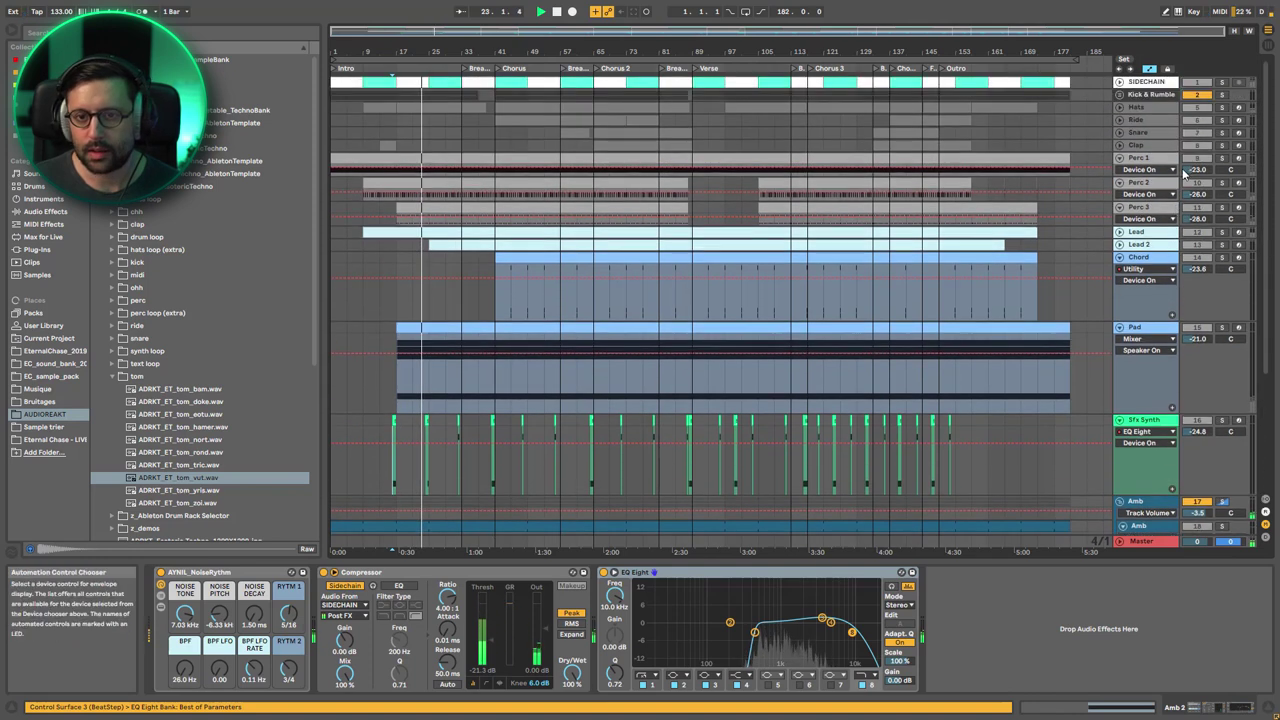
{"action": "left_click", "coordinate": [1221, 159]}
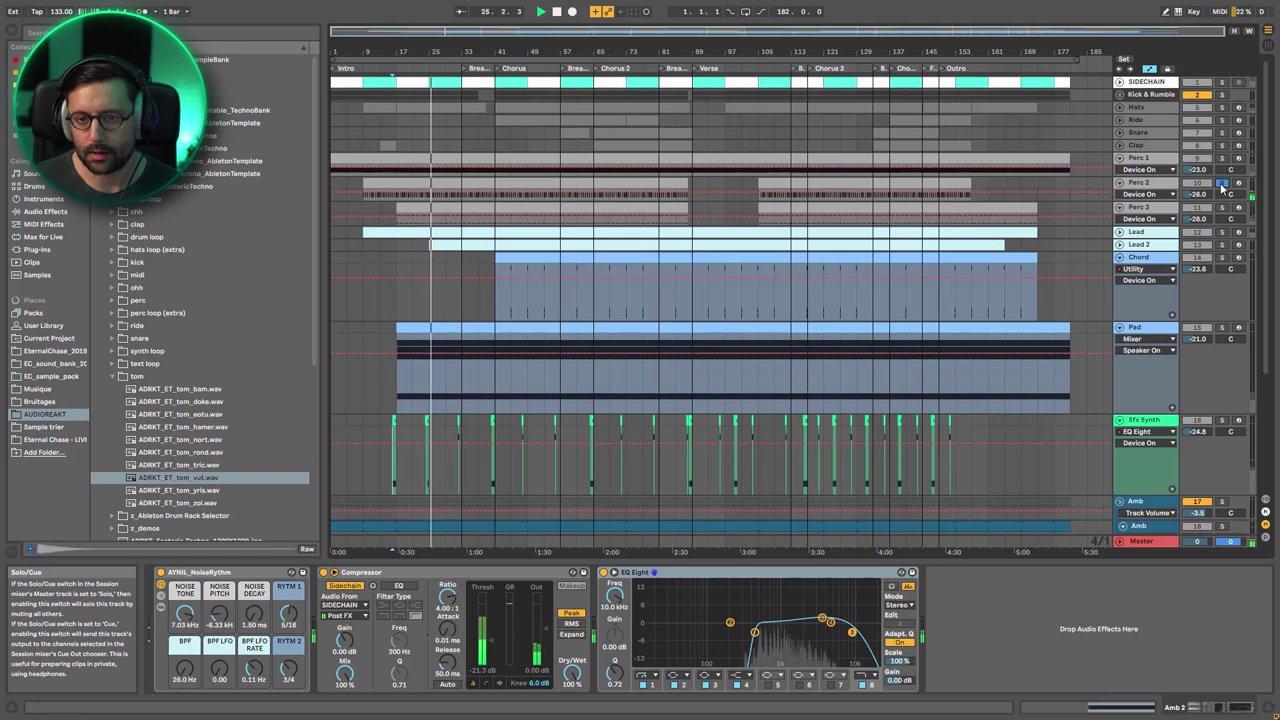
{"action": "scroll", "coordinate": [1224, 480], "scroll_direction": "down", "scroll_amount": 4}
{"action": "left_click", "coordinate": [1221, 491]}
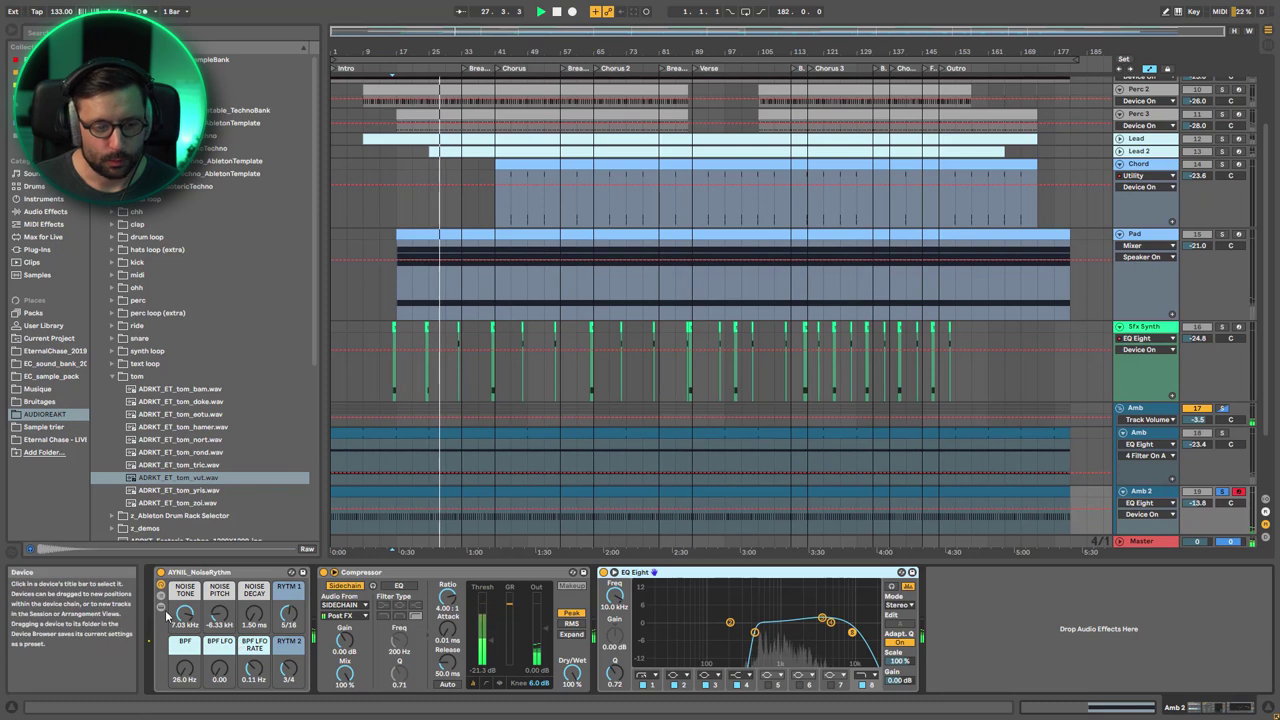
Examine the Wavetable and Arpeggiator devices inside Amb 2's AYNIL_NoiseRythm rack, and hide the rack's devices again.
{"action": "left_click", "coordinate": [162, 608]}
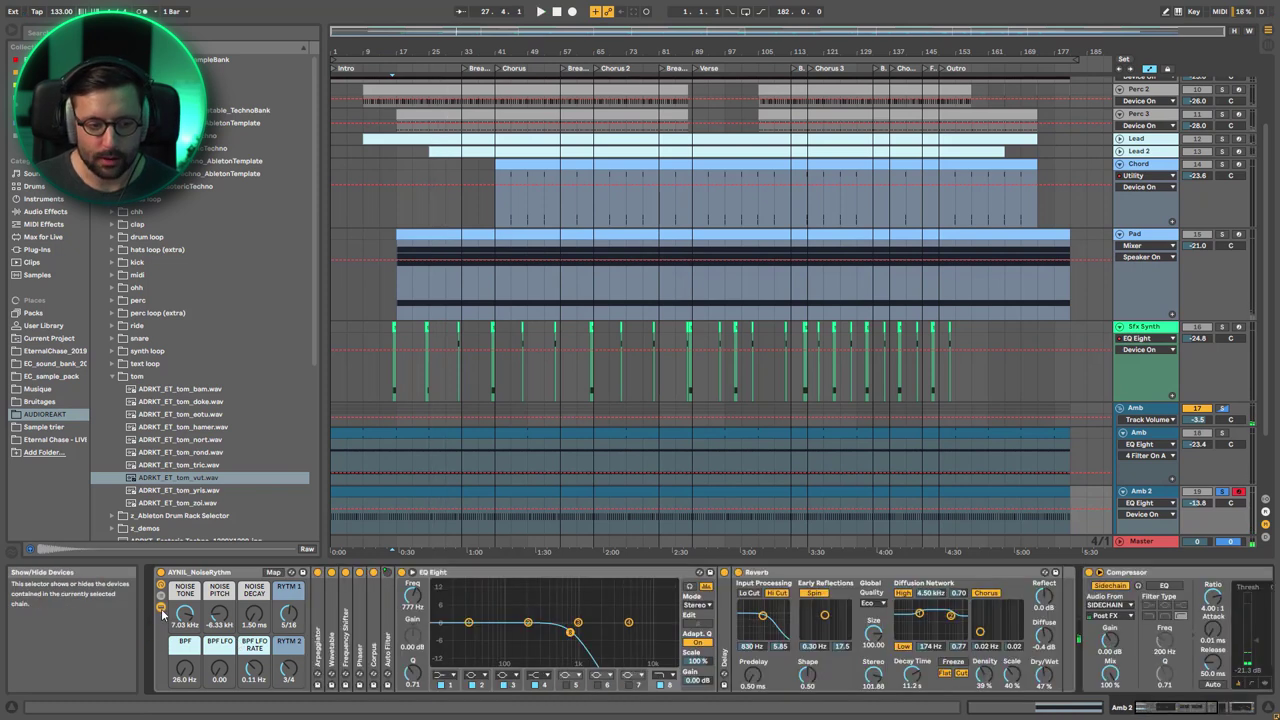
{"action": "left_click", "coordinate": [336, 621]}
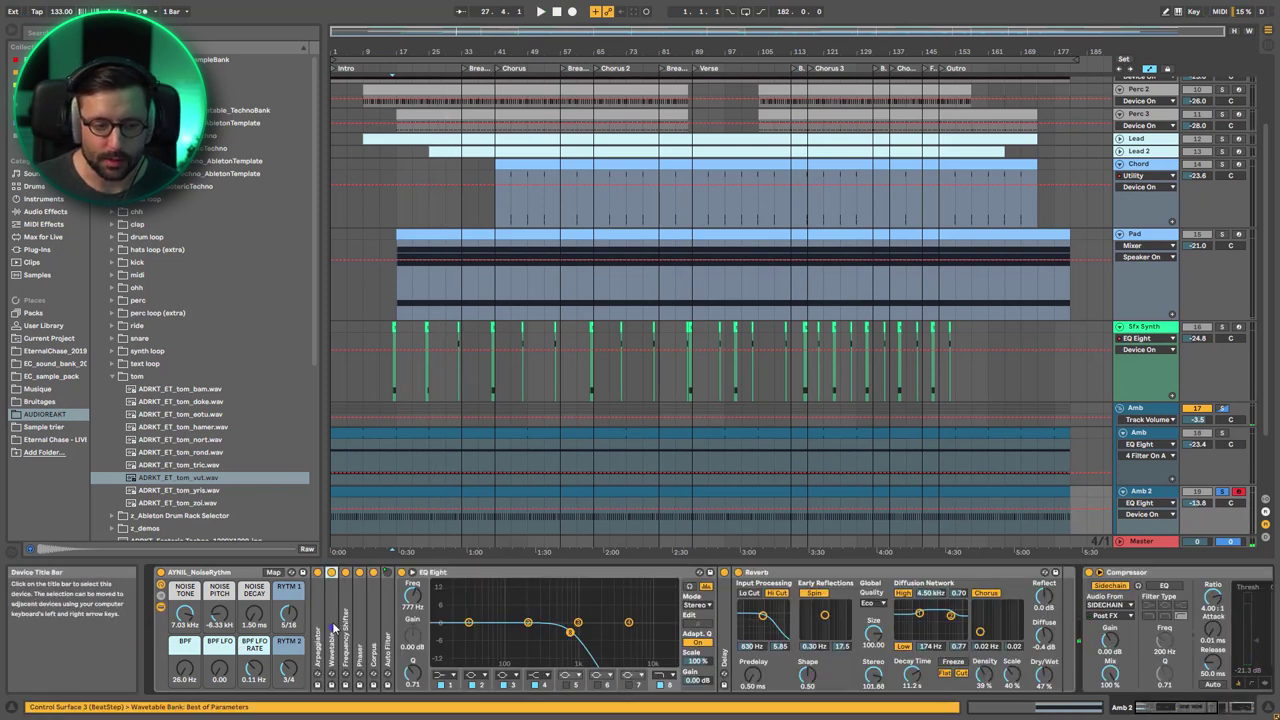
{"action": "left_click", "coordinate": [512, 573]}
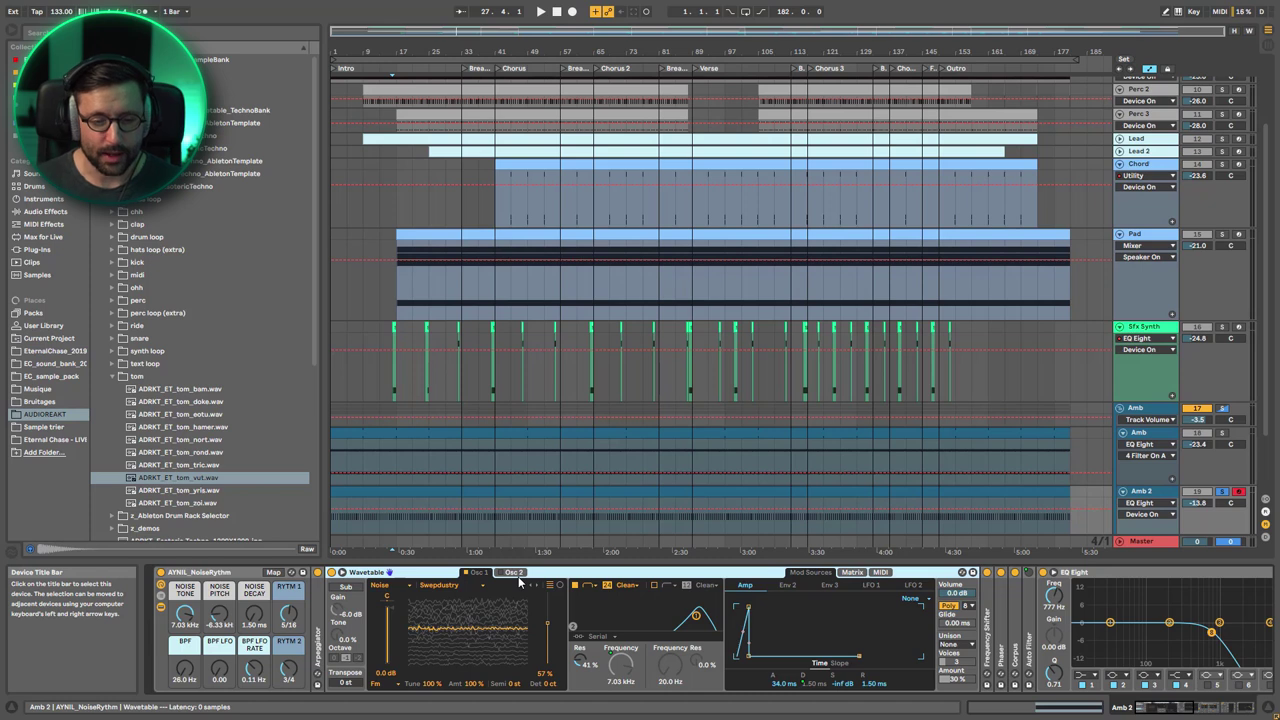
{"action": "left_click", "coordinate": [319, 635]}
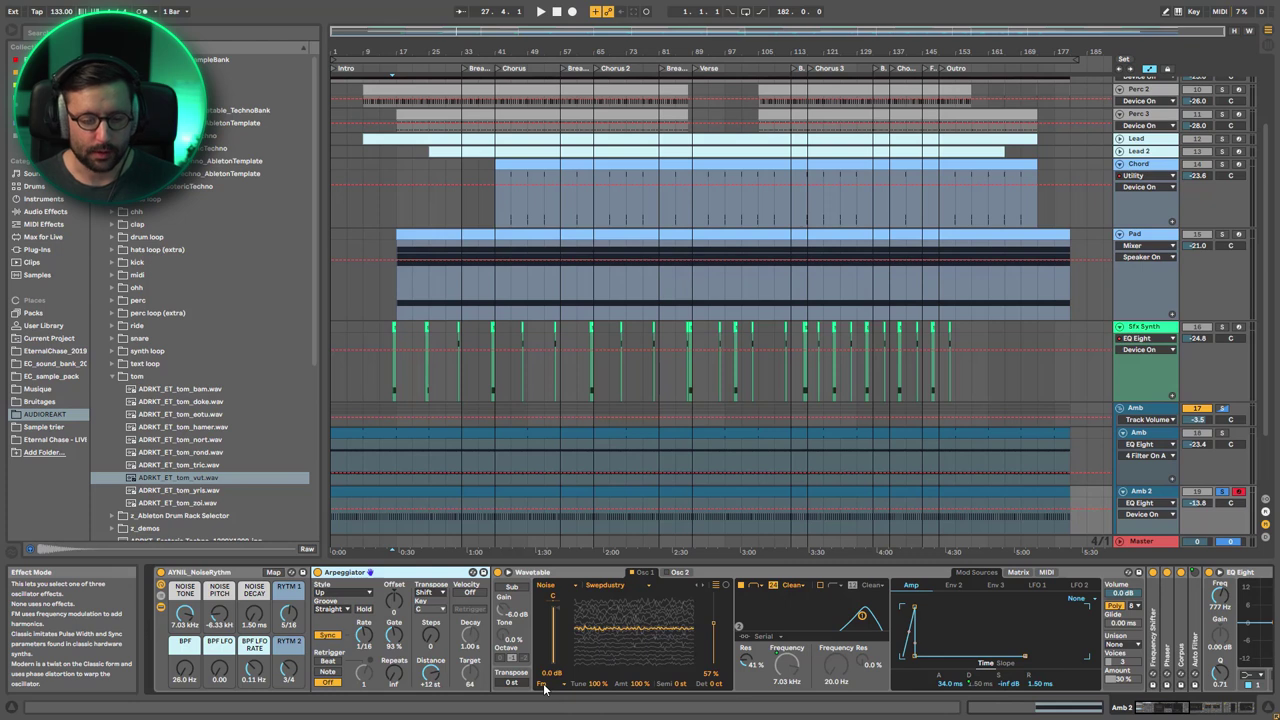
{"action": "double_click", "coordinate": [390, 571]}
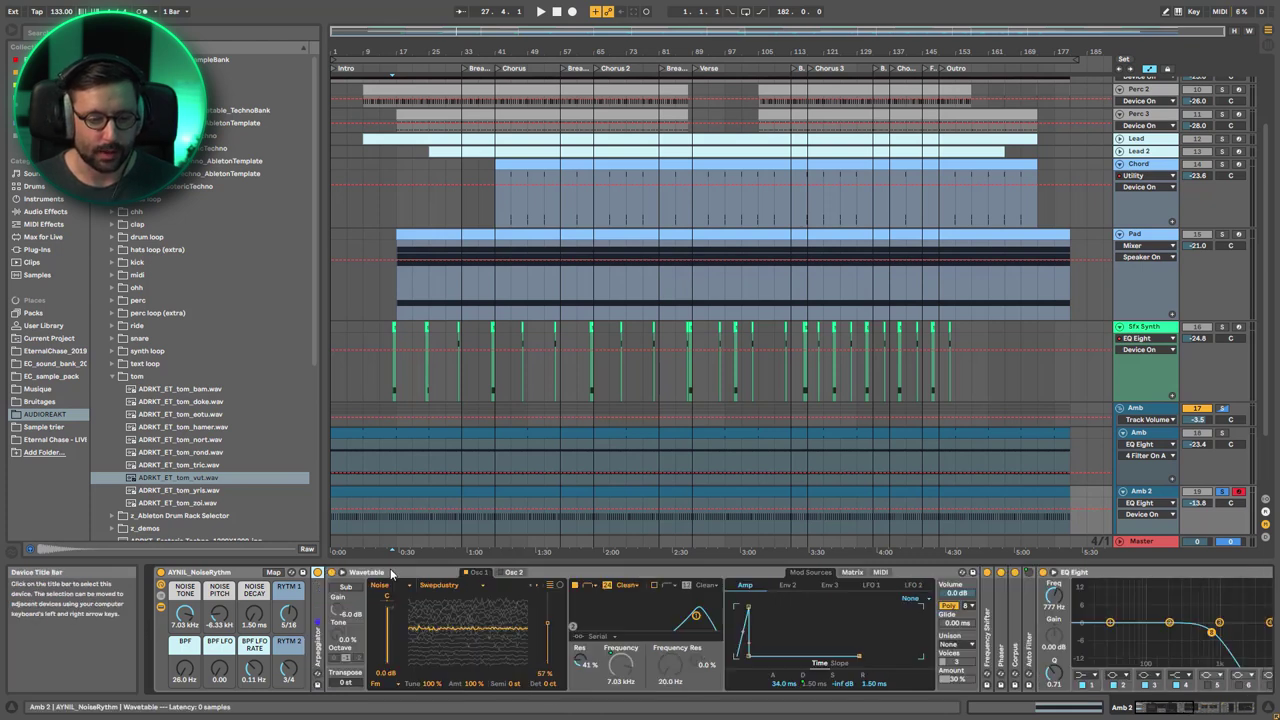
{"action": "double_click", "coordinate": [390, 571]}
{"action": "left_click", "coordinate": [424, 573]}
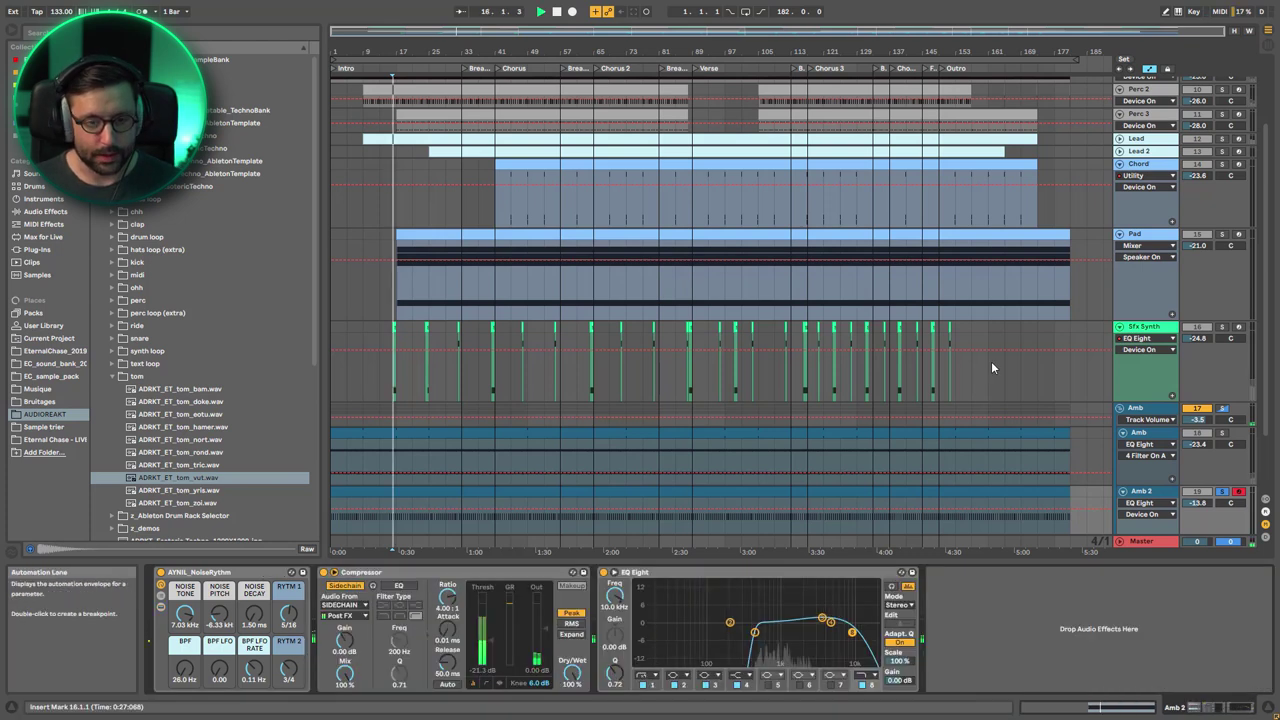
Solo Amb 3, unfold its lane and examine the Reverb inside its AYNIL_HornMod(Live10) rack.
{"action": "scroll", "coordinate": [994, 368], "scroll_direction": "down", "scroll_amount": 3}
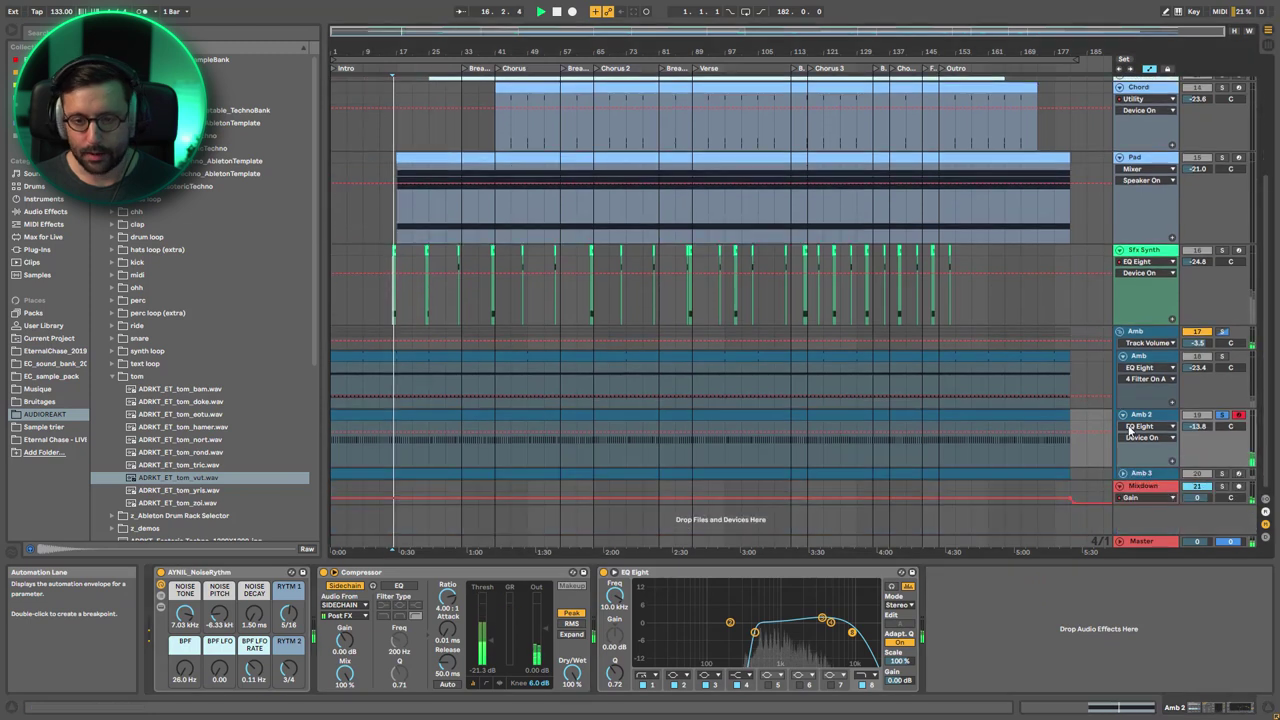
{"action": "left_click", "coordinate": [1224, 476]}
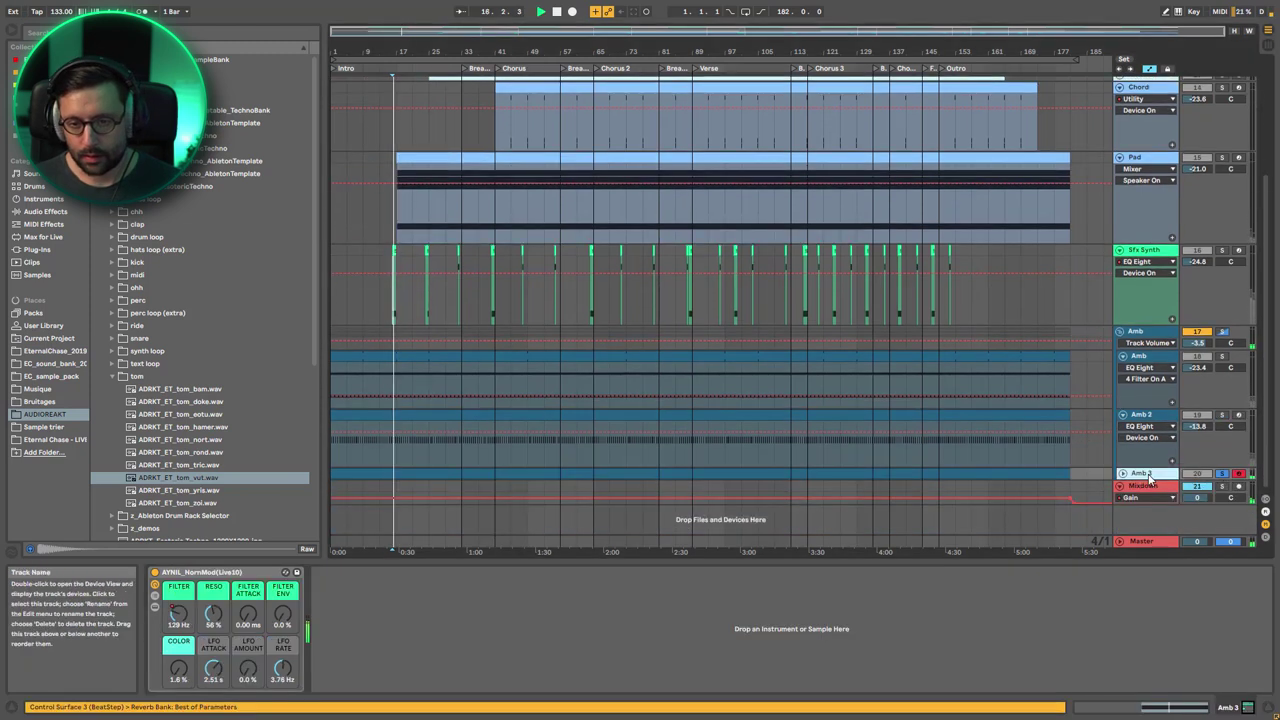
{"action": "left_click", "coordinate": [155, 607]}
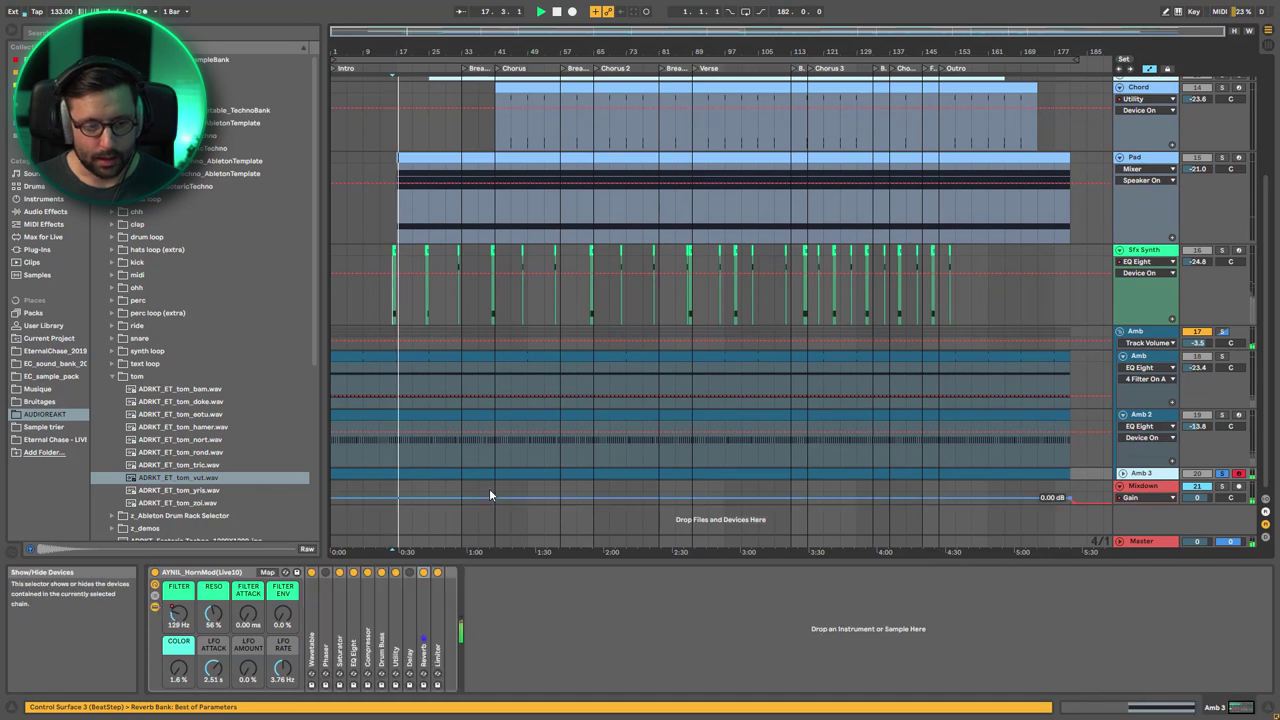
{"action": "scroll", "coordinate": [1108, 477], "scroll_direction": "down", "scroll_amount": 2}
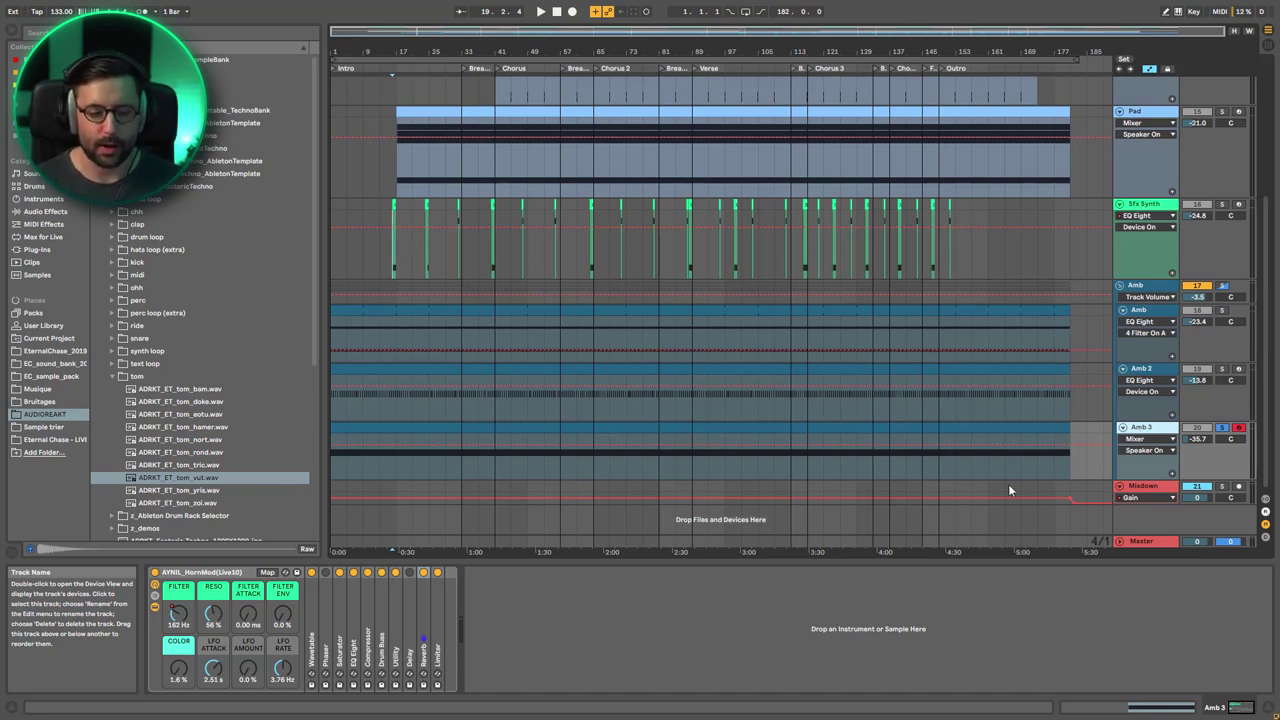
{"action": "double_click", "coordinate": [428, 642]}
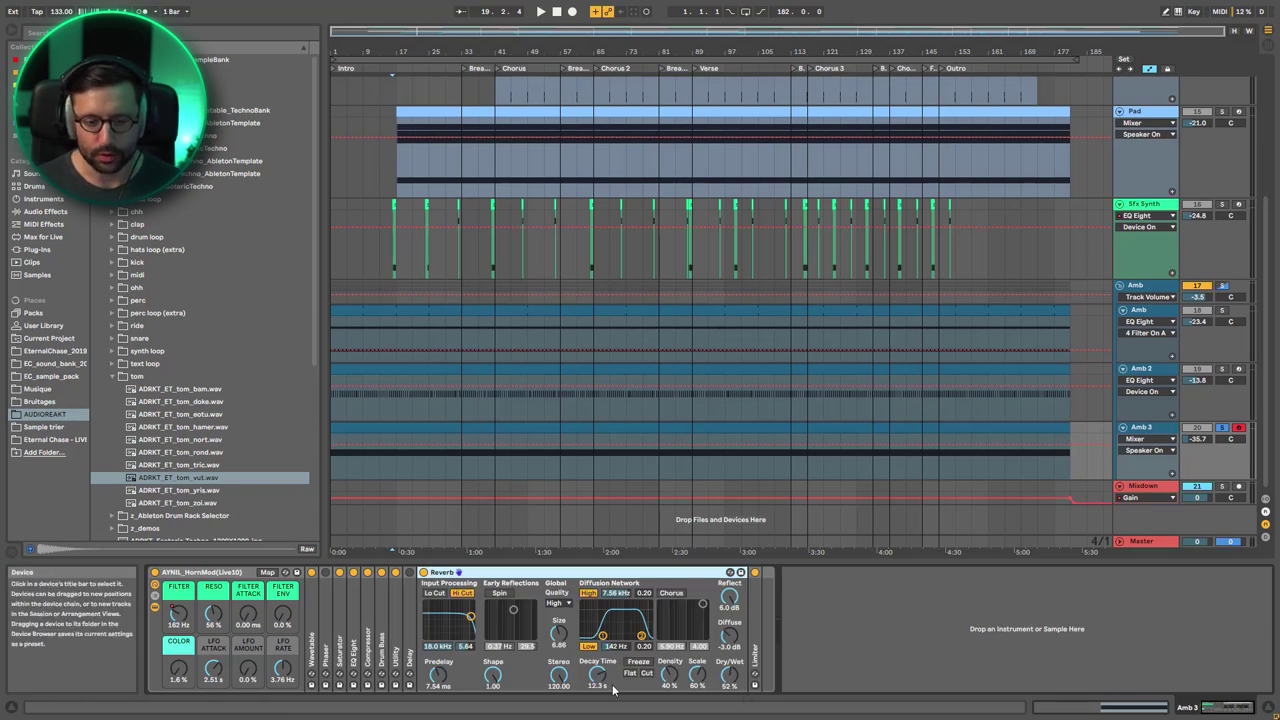
Add a MIDI track below Amb 3 with the AYNIL_HornMod(Live10) preset, copy Amb 3's clip onto it and audition it soloed.
{"action": "left_click", "coordinate": [1161, 430]}
{"action": "key", "text": "ctrl+shift+t"}
{"action": "left_click", "coordinate": [30, 110]}
{"action": "left_click_drag", "start_coordinate": [681, 369], "coordinate": [681, 451]}
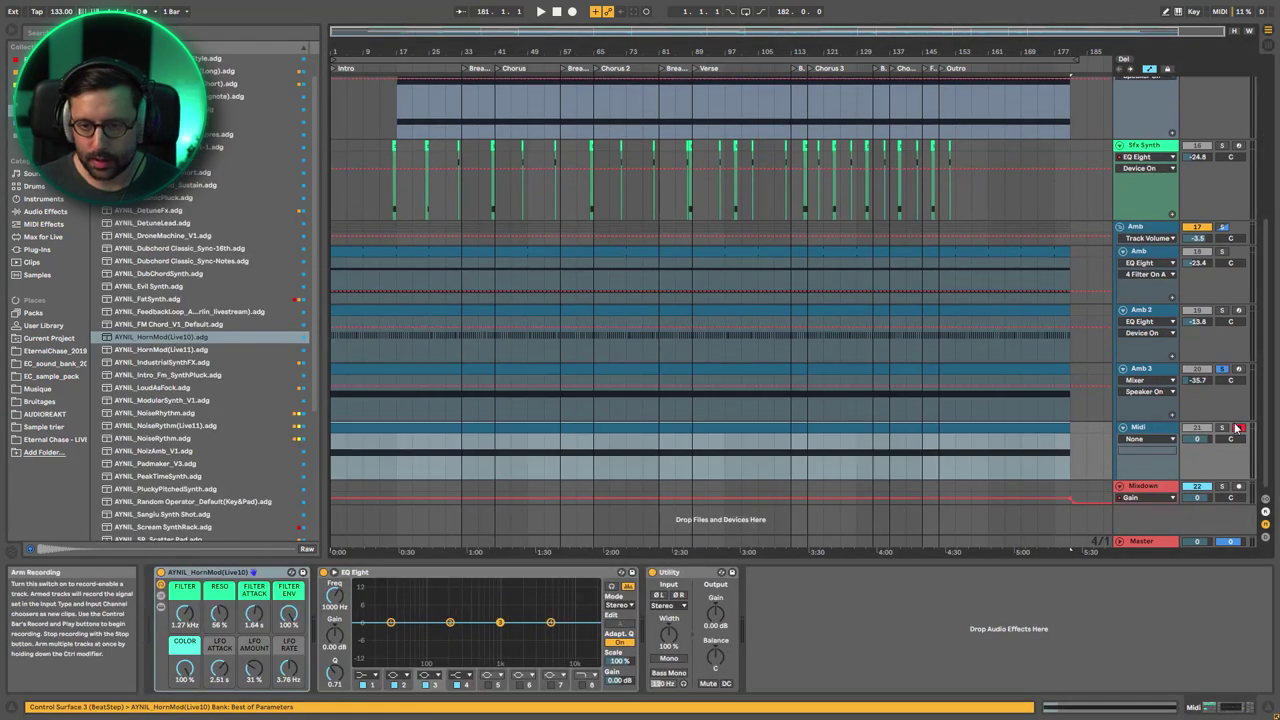
{"action": "left_click", "coordinate": [1221, 427]}
{"action": "key", "text": "space"}
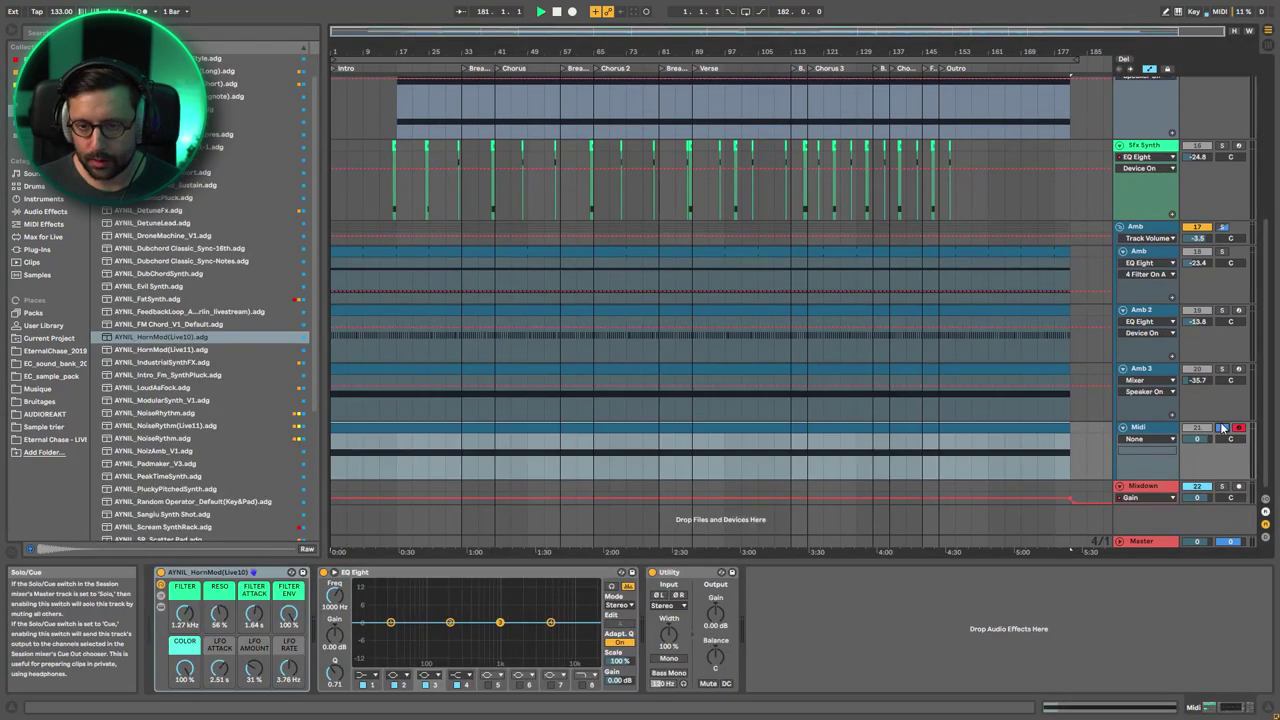
{"action": "key", "text": "space"}
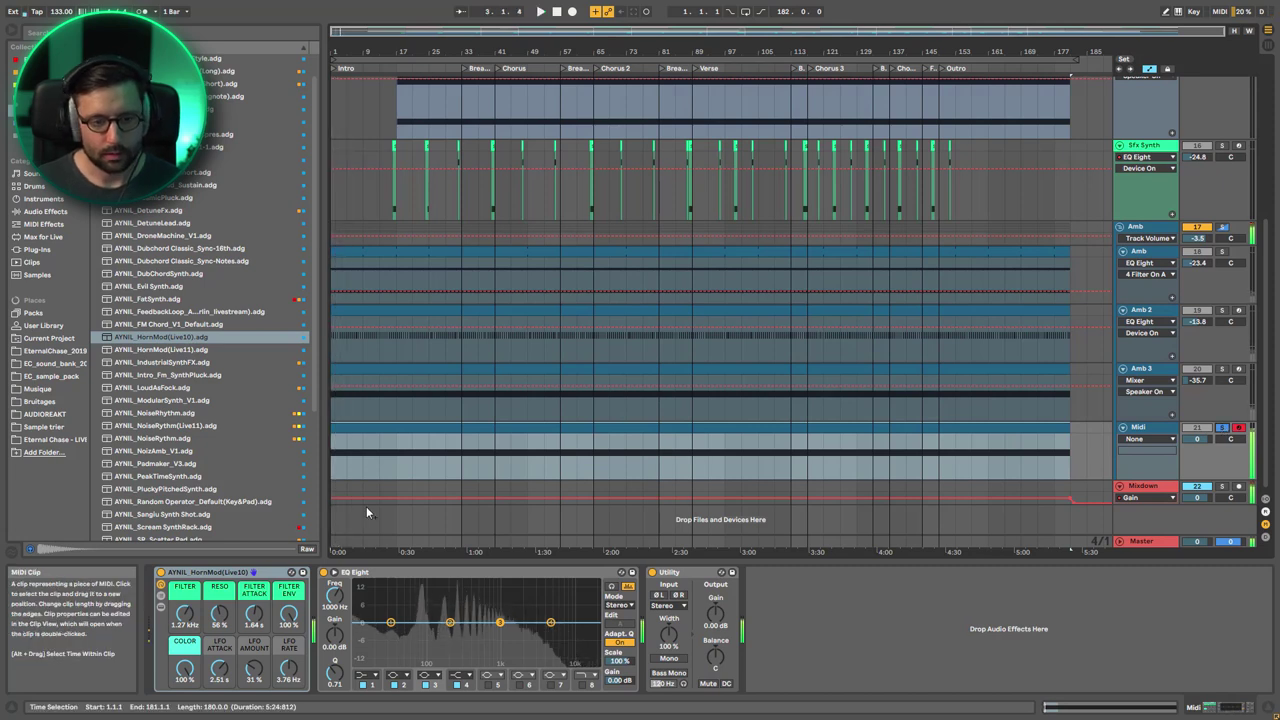
{"action": "key", "text": "space"}
Set the new HornMod rack's FILTER macro to 115 Hz and its COLOR macro to 0.0 %, listening to the result.
{"action": "mouse_move", "coordinate": [185, 614]}
{"action": "left_mouse_down"}
{"action": "mouse_move", "coordinate": [185, 650]}
{"action": "mouse_move", "coordinate": [185, 623]}
{"action": "left_mouse_up"}
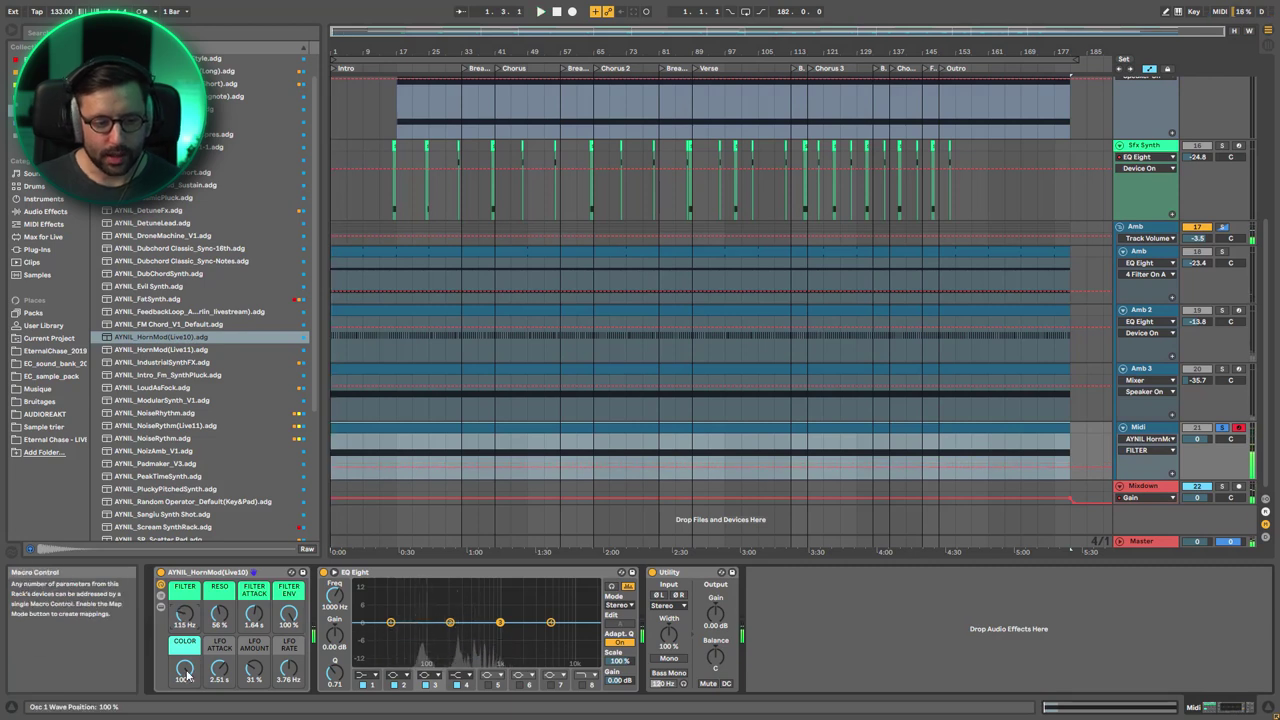
{"action": "left_click", "coordinate": [1140, 427]}
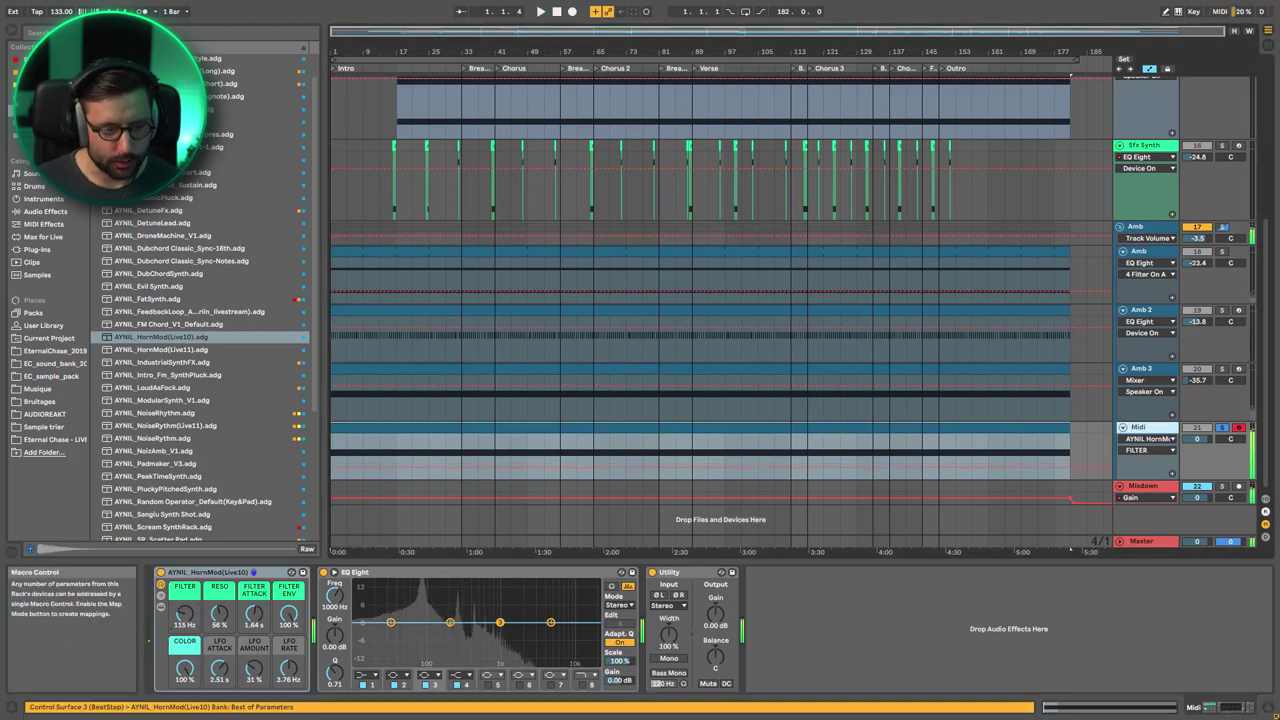
{"action": "left_click_drag", "start_coordinate": [185, 668], "coordinate": [185, 715]}
{"action": "key", "text": "space"}
{"action": "key", "text": "space"}
Reveal the new HornMod rack's devices and set its Reverb to 61 % Dry/Wet and 7.82 s Decay Time.
{"action": "left_click", "coordinate": [161, 607]}
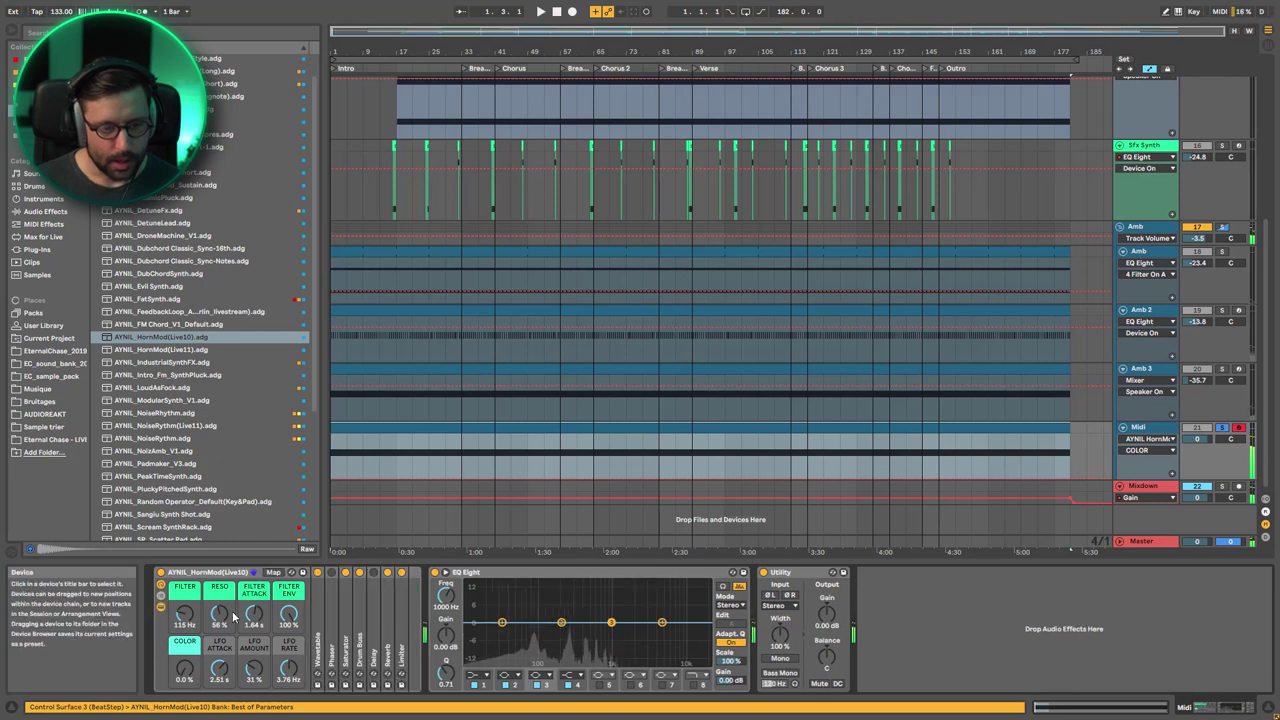
{"action": "double_click", "coordinate": [389, 642]}
{"action": "left_click", "coordinate": [692, 668]}
{"action": "left_click_drag", "start_coordinate": [692, 676], "coordinate": [692, 664]}
{"action": "key", "text": "space"}
{"action": "left_click_drag", "start_coordinate": [562, 676], "coordinate": [562, 648]}
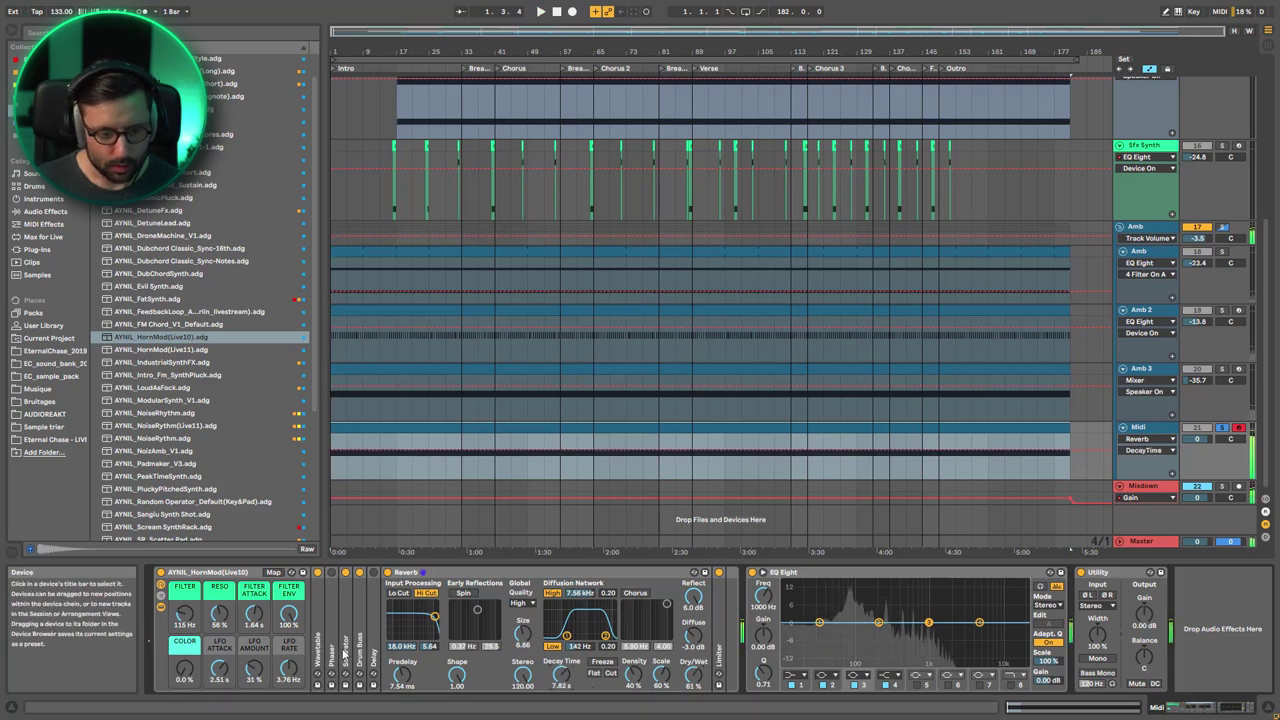
Copy Amb 3's EQ Eight into the new track's rack after Saturator and lower the track volume to -28.3 dB during playback.
{"action": "left_click", "coordinate": [1145, 370]}
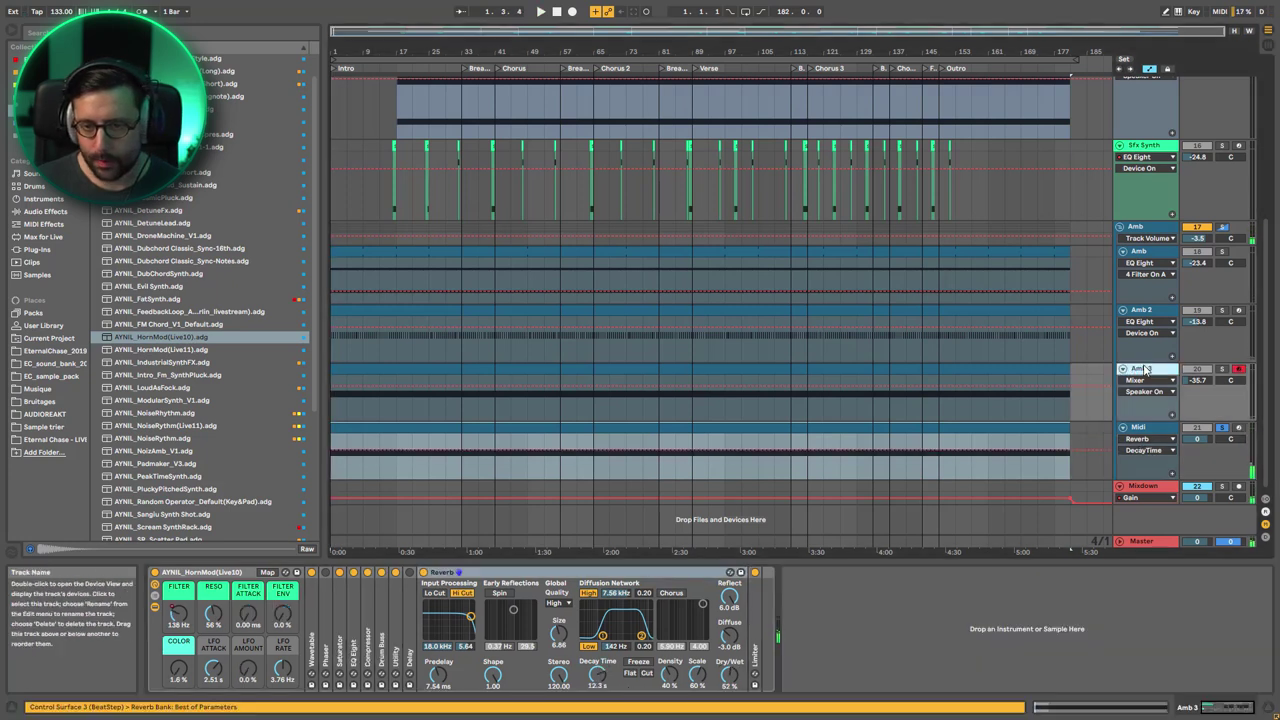
{"action": "double_click", "coordinate": [354, 645]}
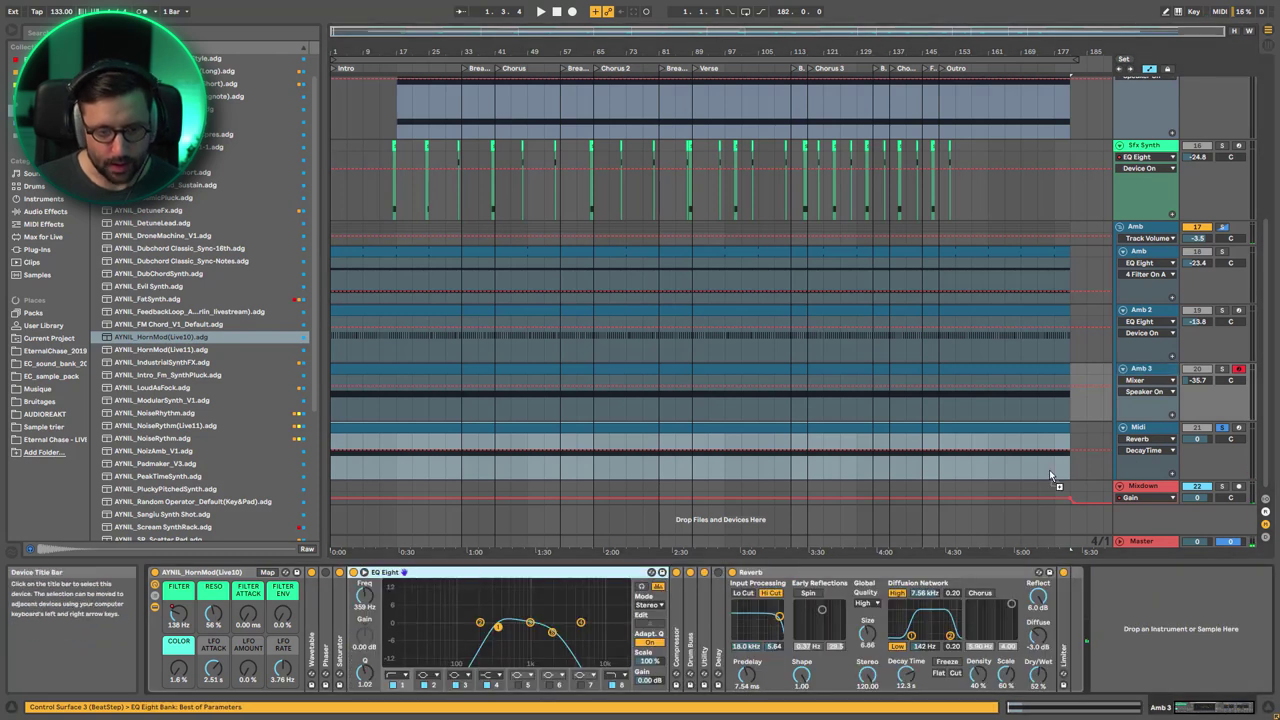
{"action": "left_click", "coordinate": [1154, 428]}
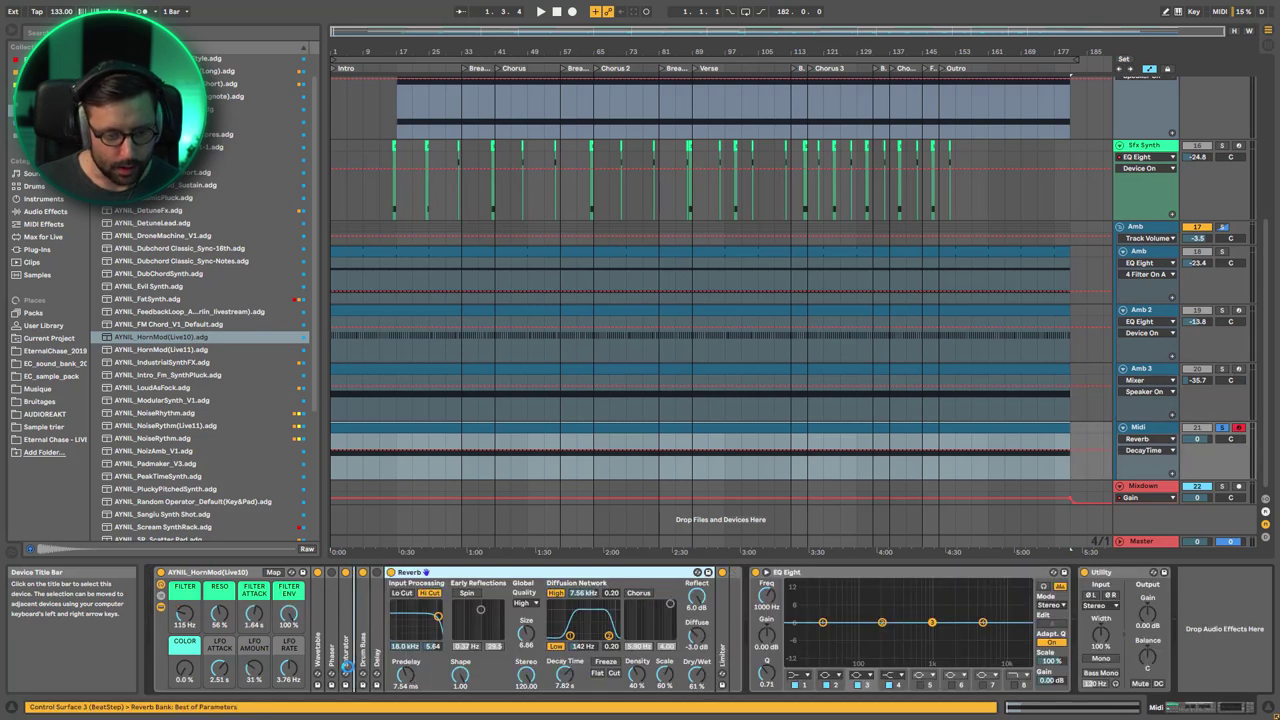
{"action": "double_click", "coordinate": [347, 662]}
{"action": "key", "text": "space"}
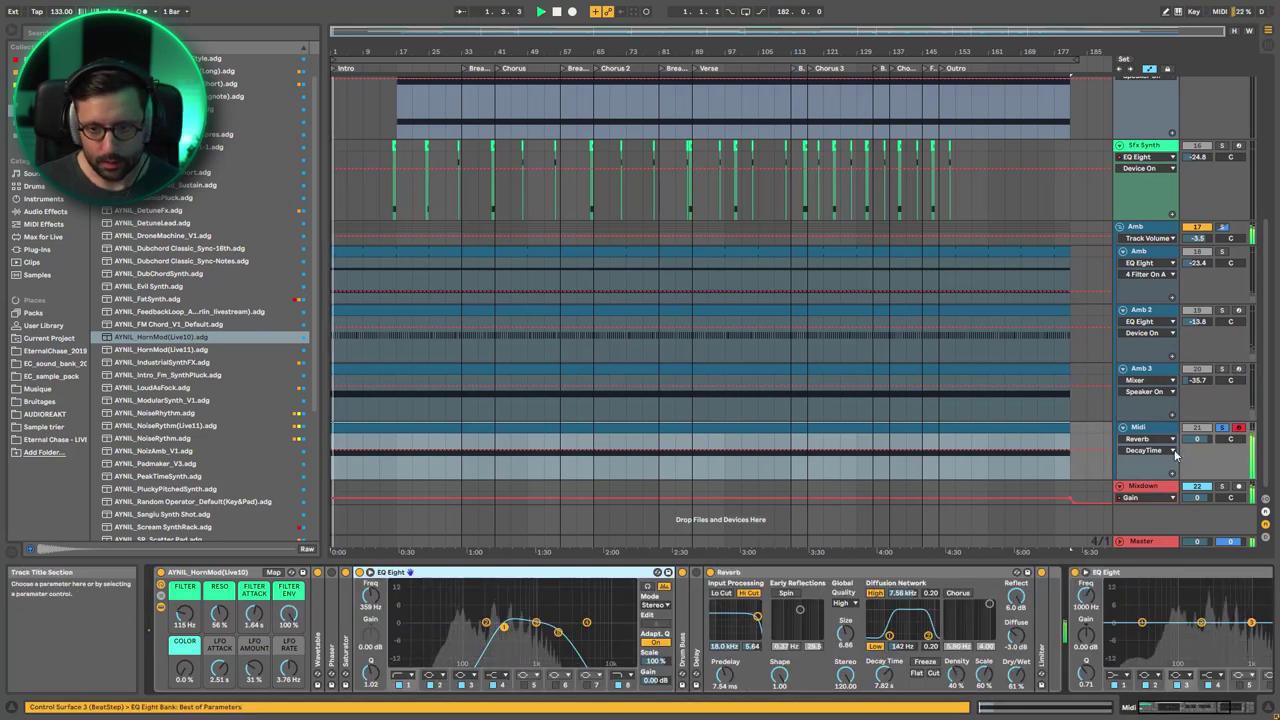
{"action": "left_click_drag", "start_coordinate": [1198, 439], "coordinate": [1198, 511]}
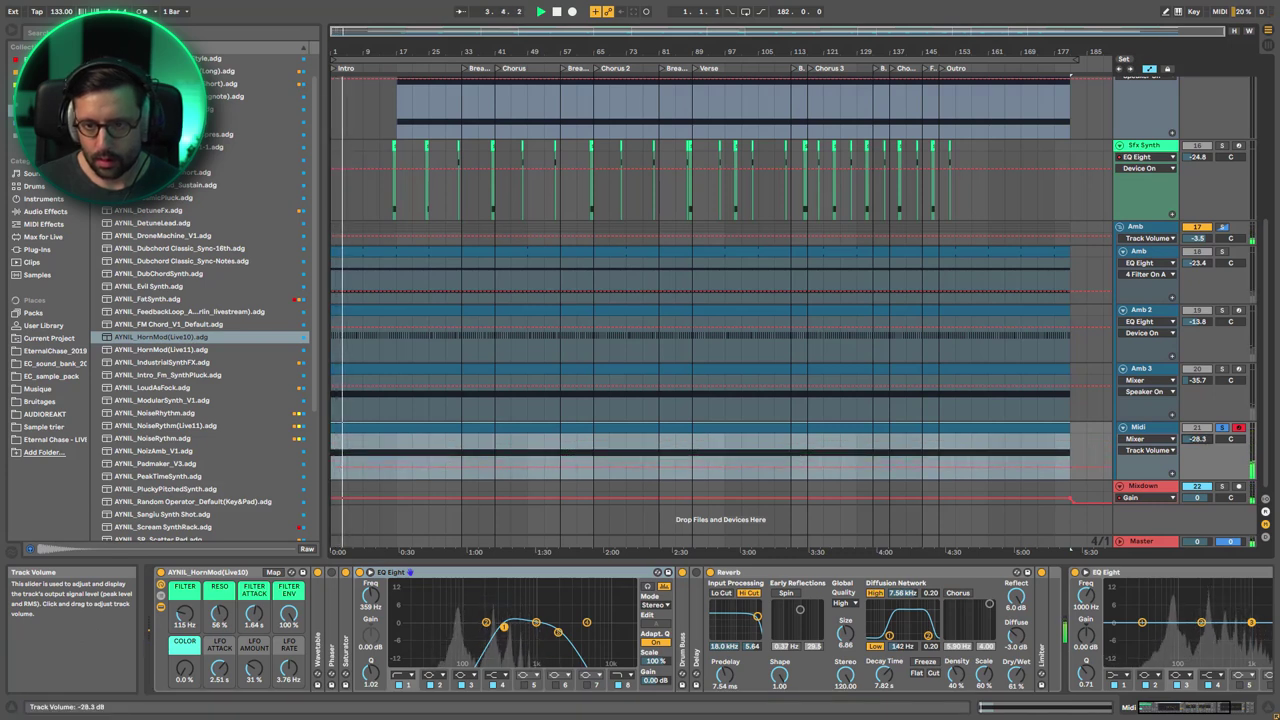
Compare Amb 3 with the new HornMod track by soloing each in turn, and set the new track's volume to -24.4 dB.
{"action": "left_click", "coordinate": [1222, 369]}
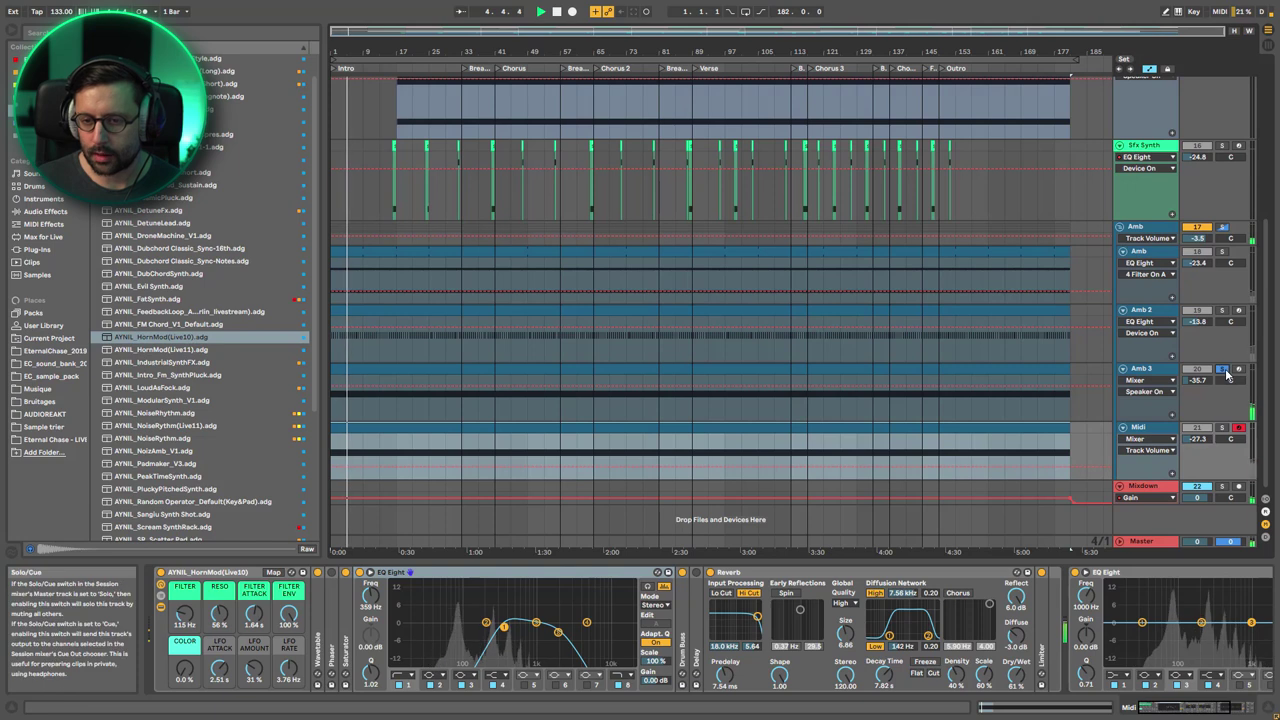
{"action": "left_click", "coordinate": [1222, 428]}
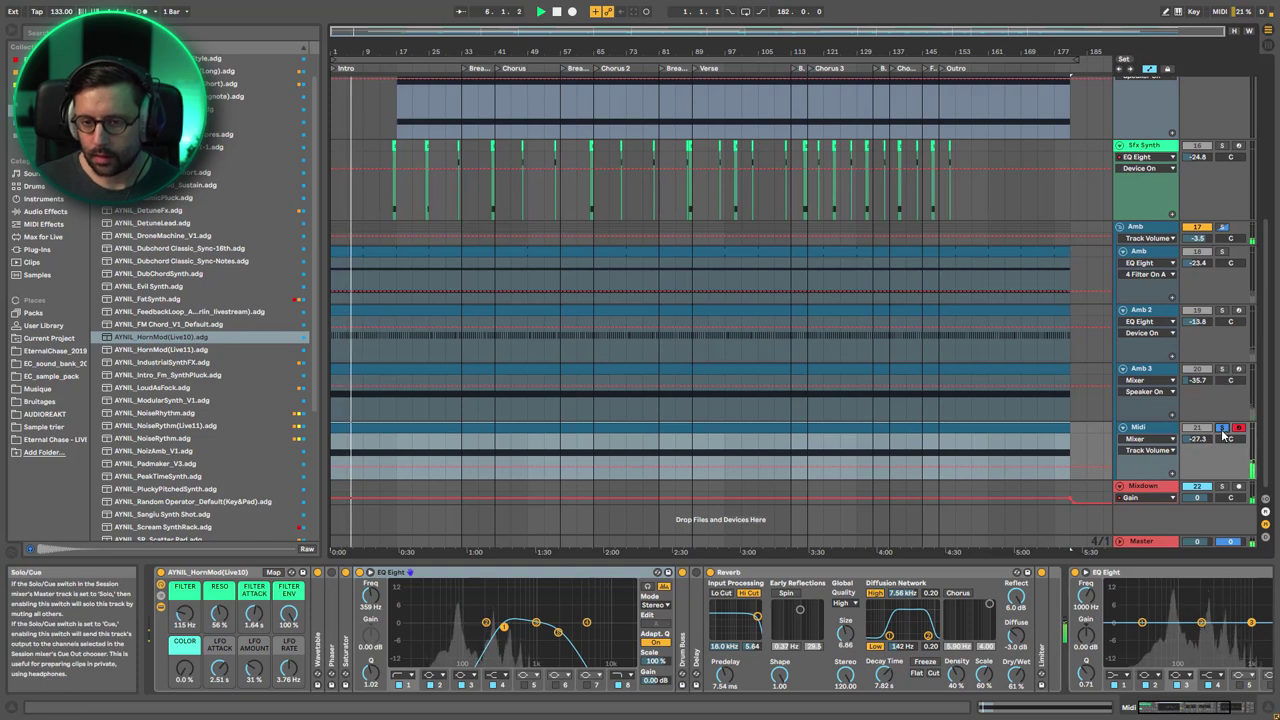
{"action": "left_click_drag", "start_coordinate": [1197, 439], "coordinate": [1197, 430]}
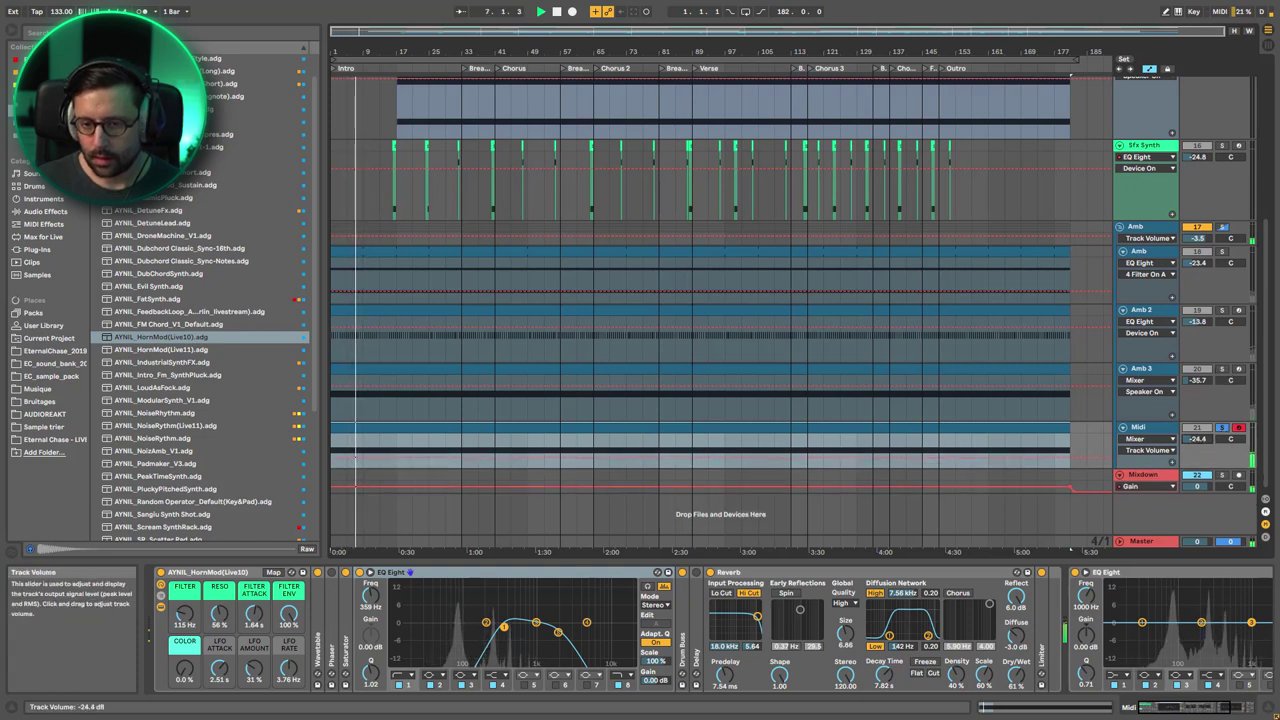
{"action": "key", "text": "space"}
Delete the new HornMod MIDI track and hide the devices inside Amb 3's HornMod rack.
{"action": "left_click", "coordinate": [1143, 430]}
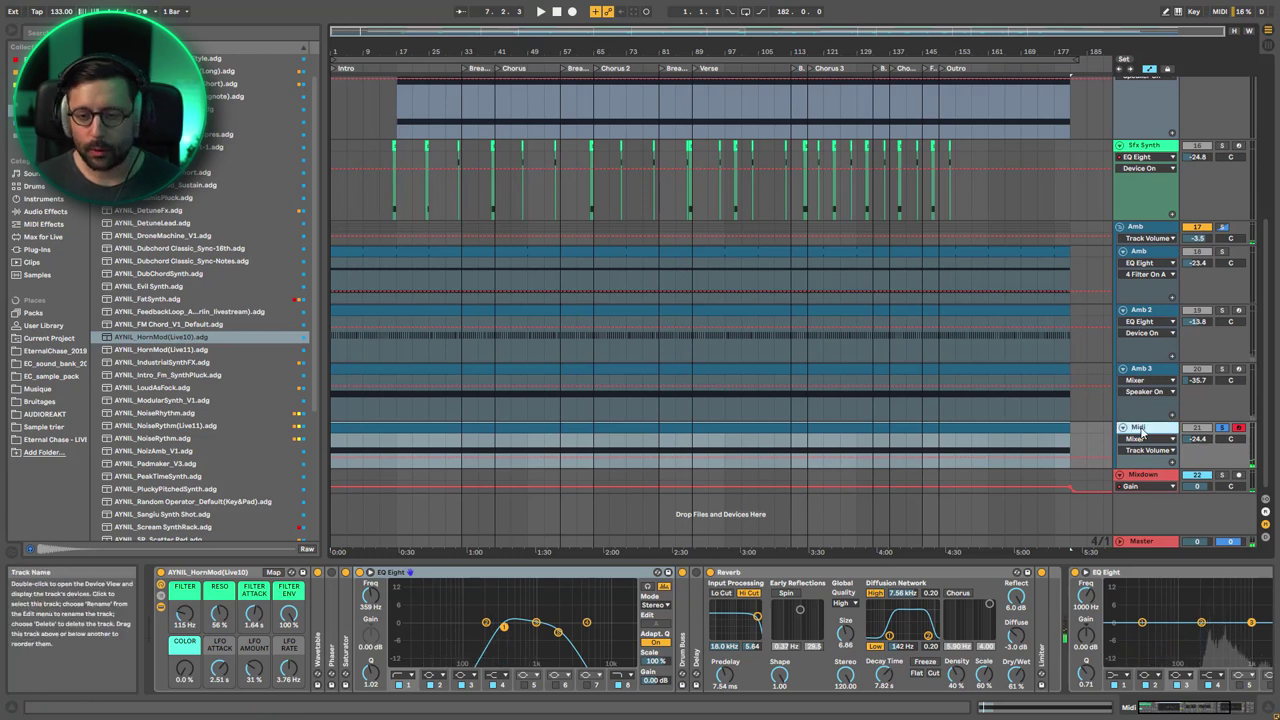
{"action": "key", "text": "Delete"}
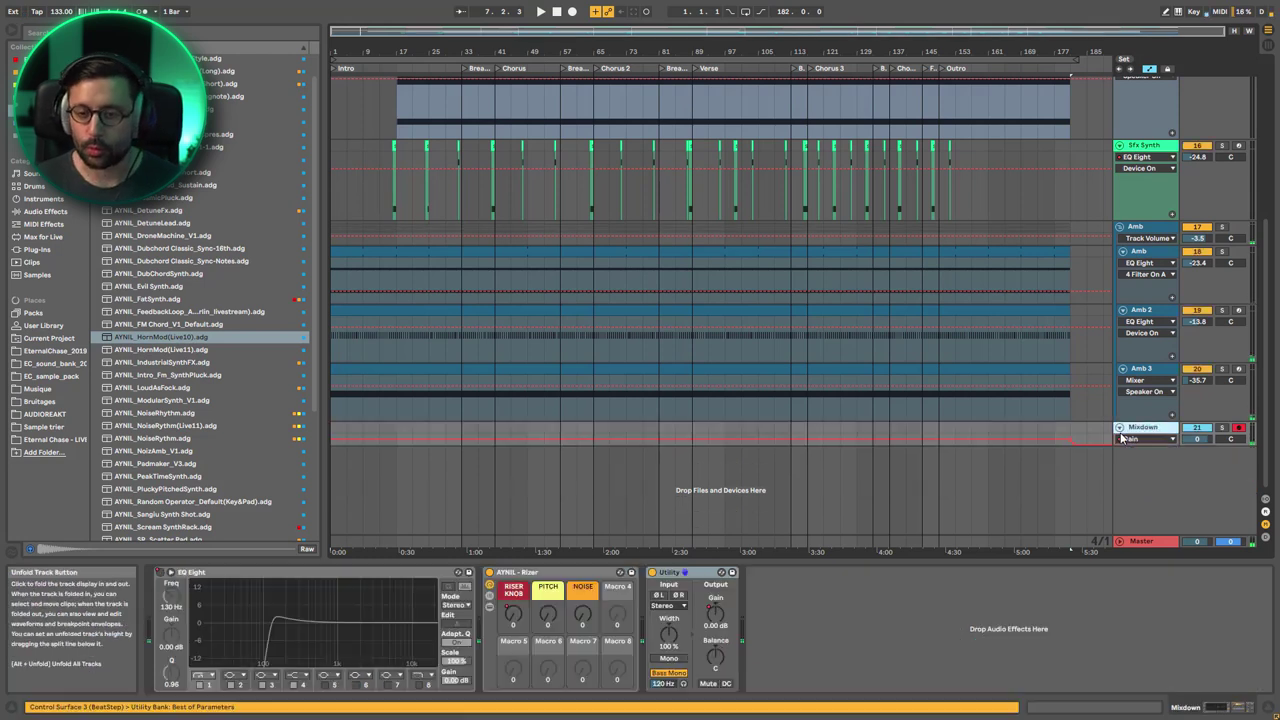
{"action": "left_click", "coordinate": [1136, 372]}
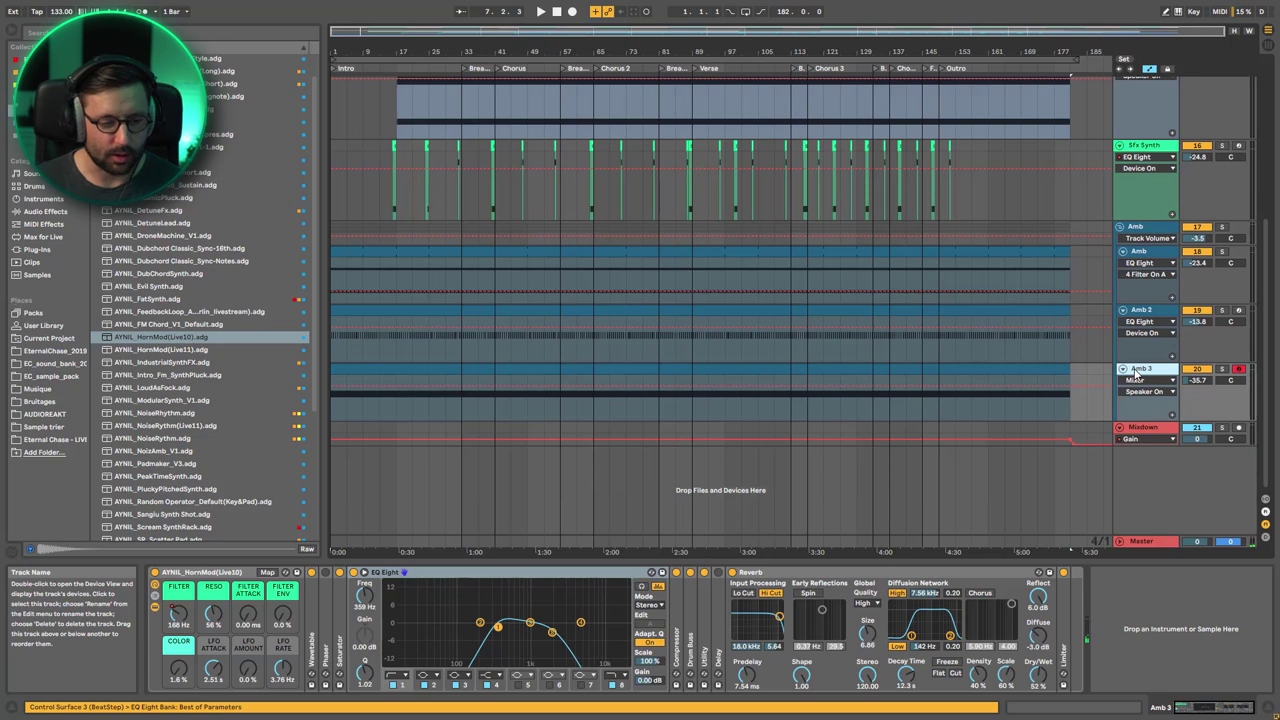
{"action": "left_click", "coordinate": [155, 609]}
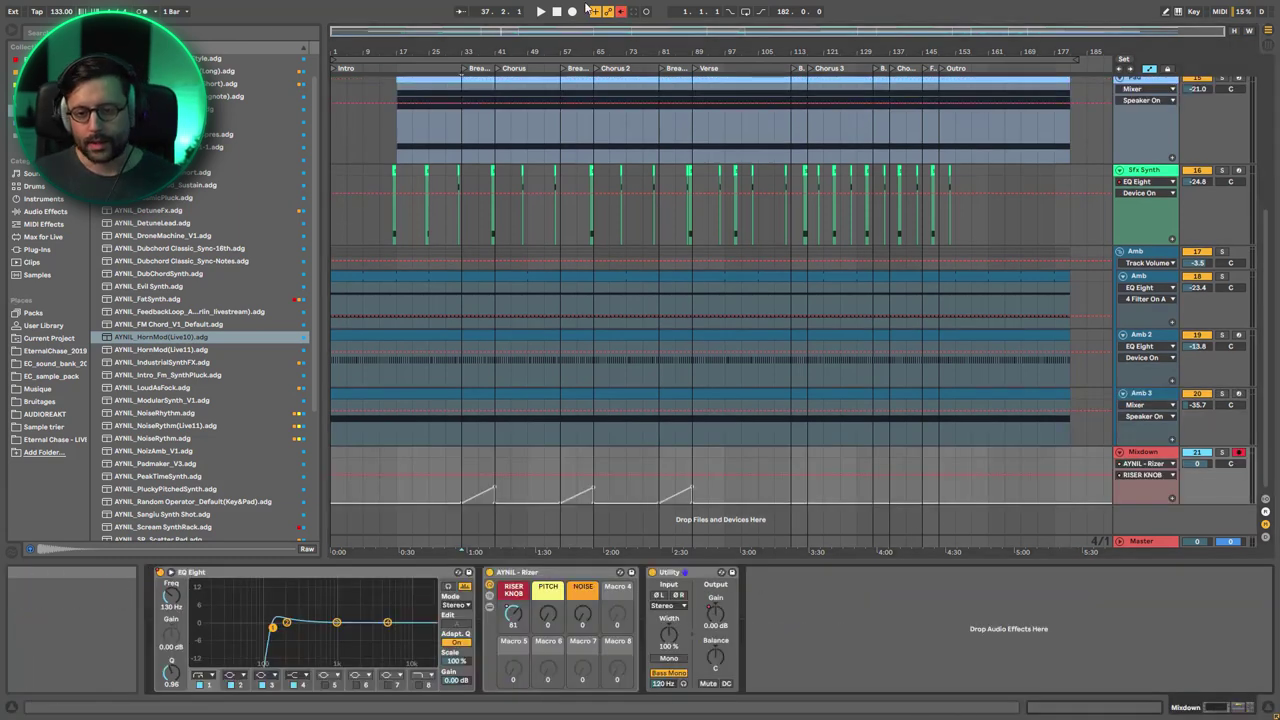
Re-enable automation, play from Break 1 while raising the Mixdown track's RISER KNOB macro to 89, and return the macro to 0.
{"action": "left_click", "coordinate": [621, 12]}
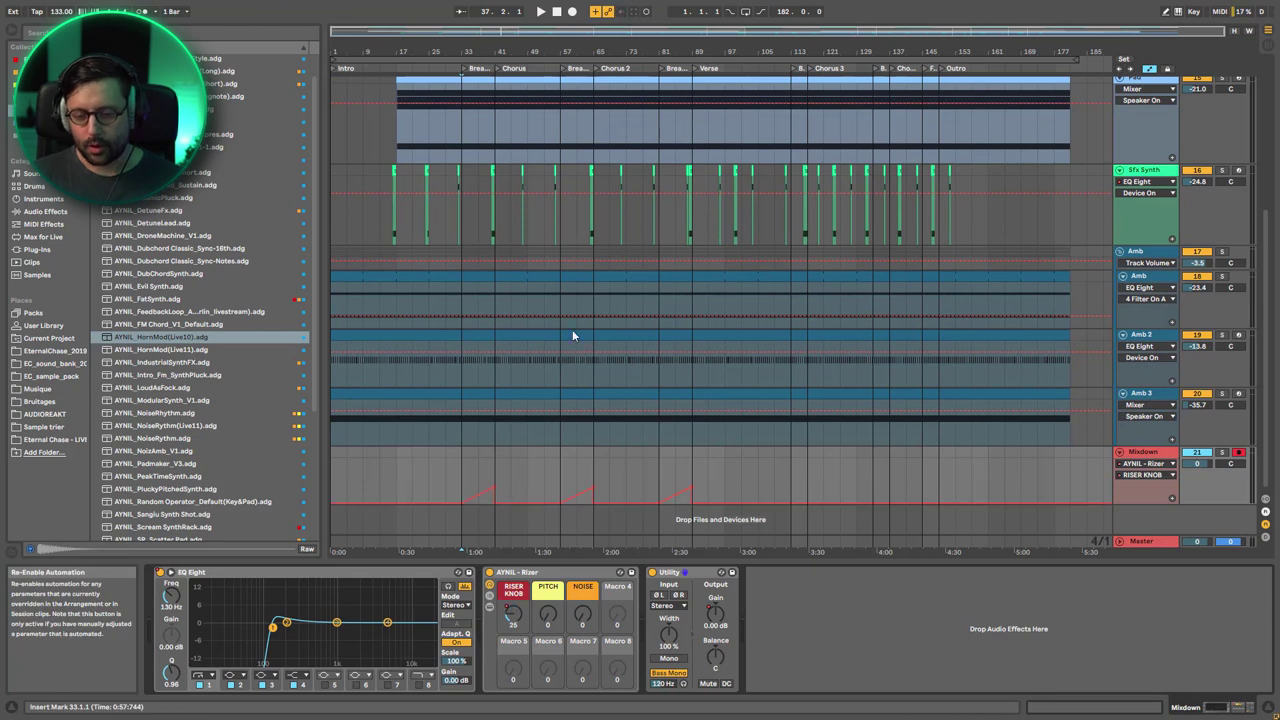
{"action": "left_click", "coordinate": [462, 490]}
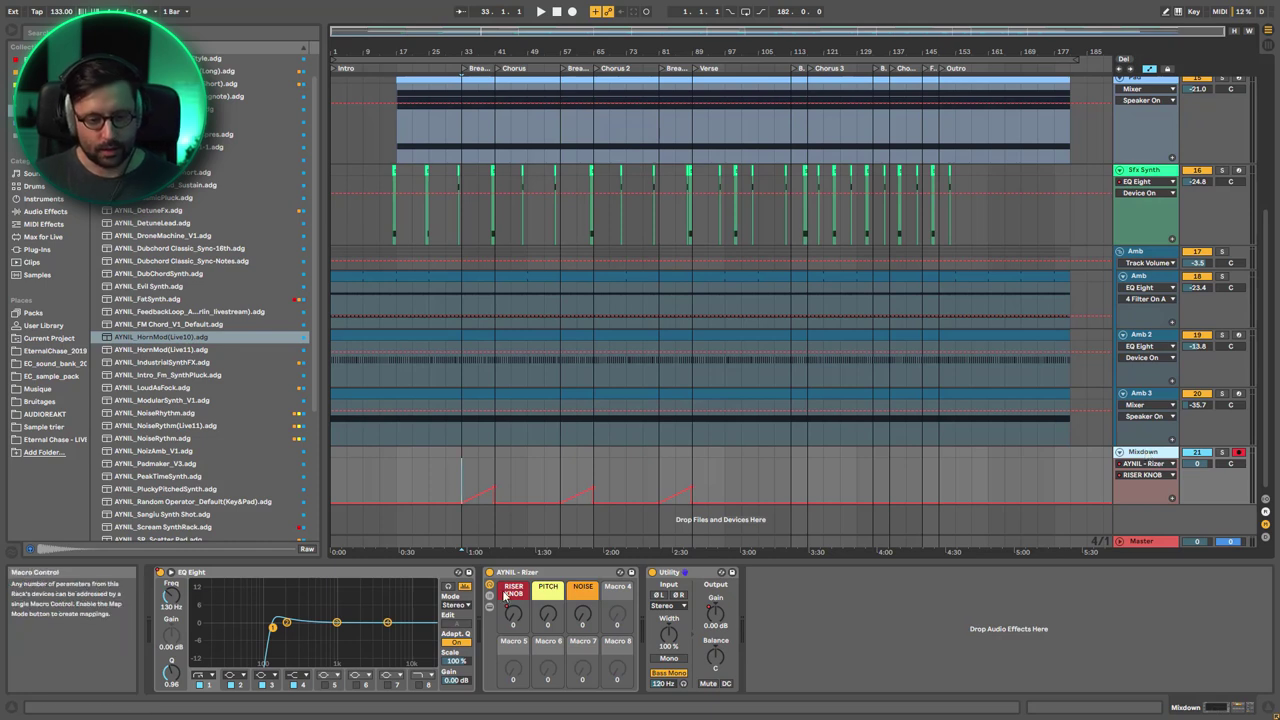
{"action": "key", "text": "space"}
{"action": "left_click_drag", "start_coordinate": [513, 615], "coordinate": [513, 520]}
{"action": "key", "text": "space"}
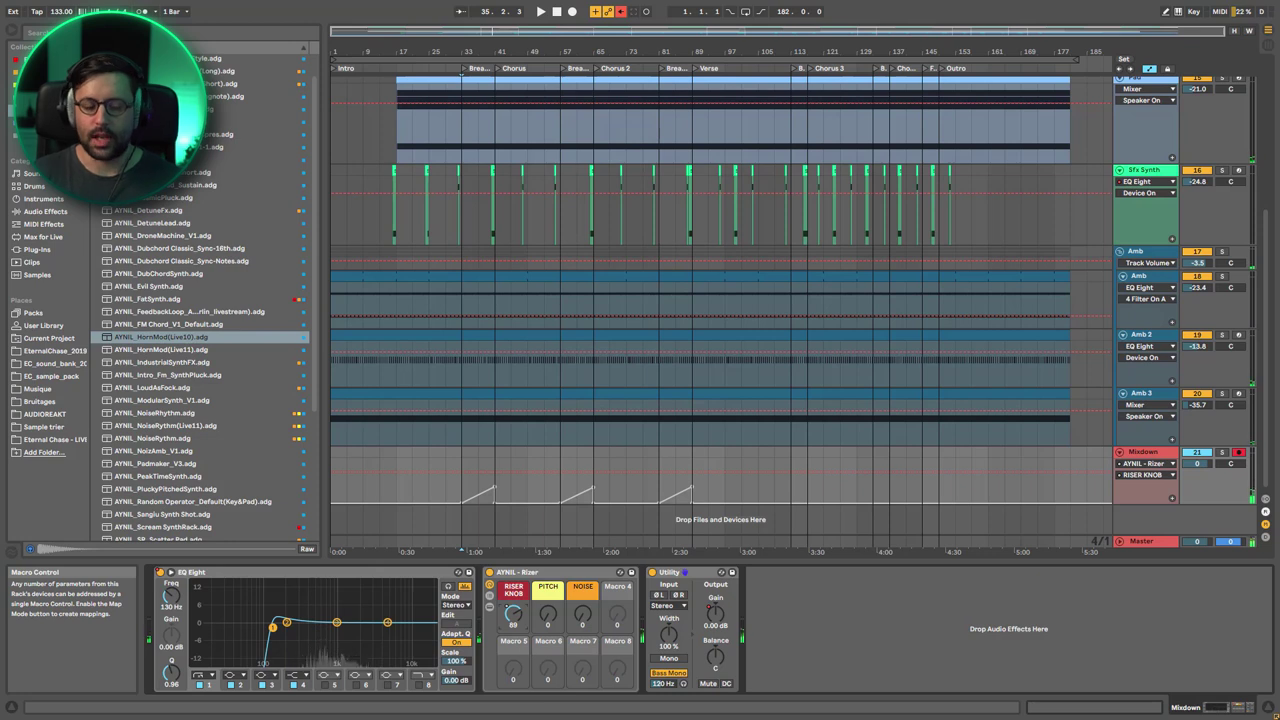
{"action": "left_click_drag", "start_coordinate": [513, 520], "coordinate": [513, 615]}
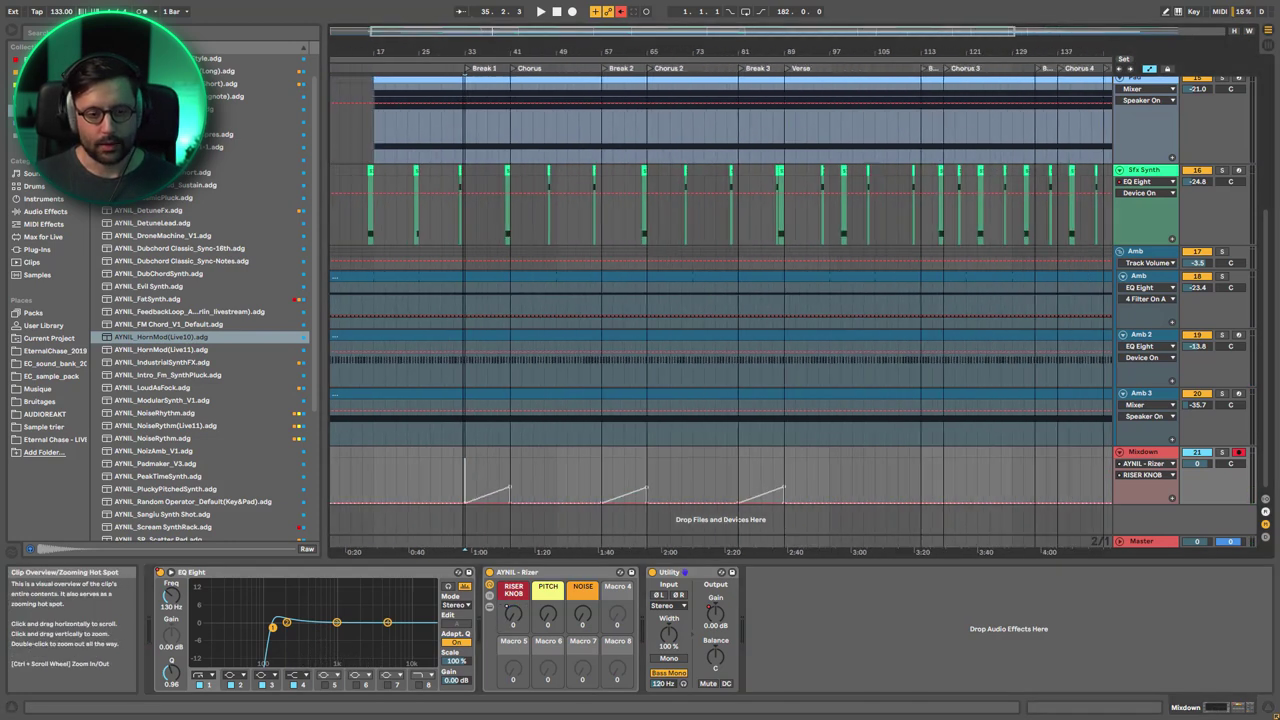
Show the mastering chain rack on the Master track.
{"action": "left_click", "coordinate": [1152, 544]}
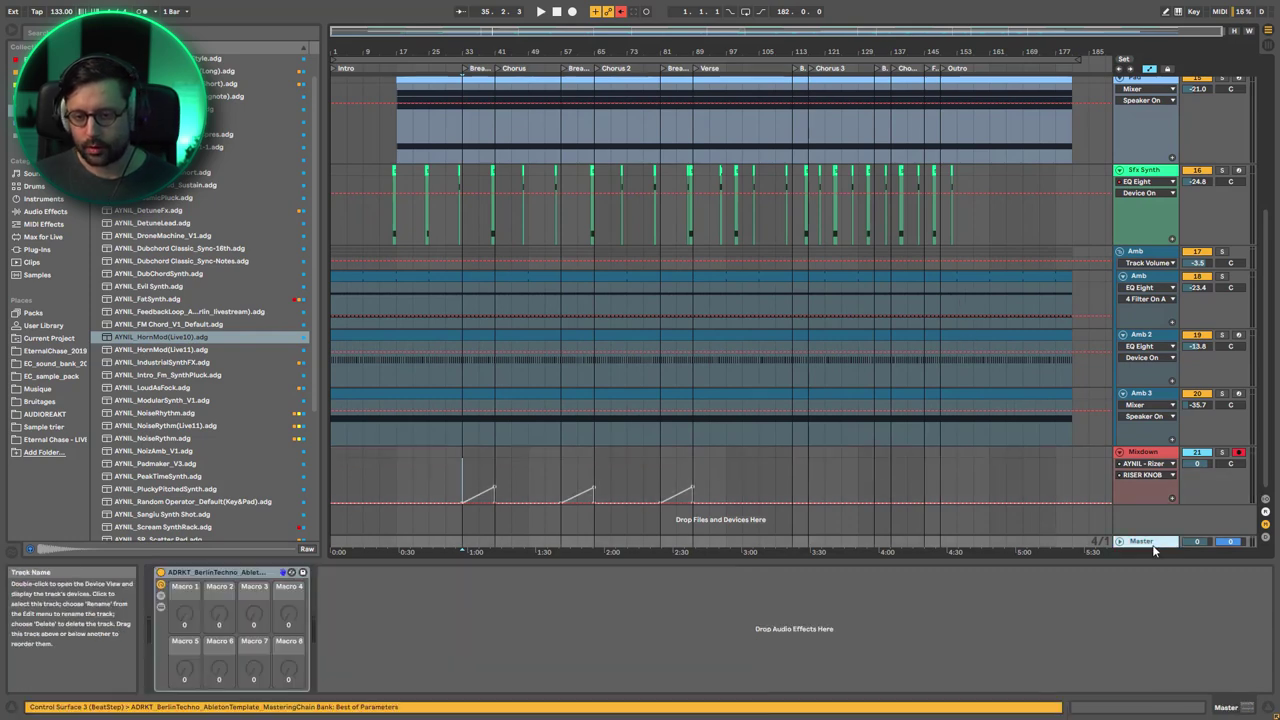